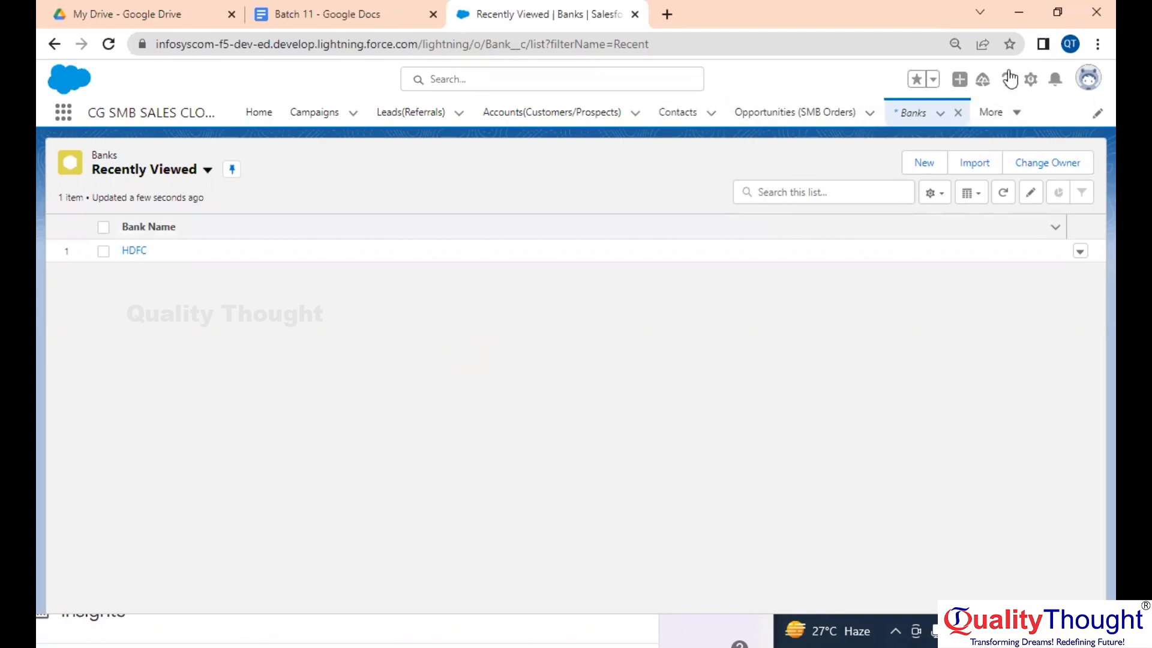
# Open the Bank object's fields and relationships in Object Manager and start a new custom field
pyautogui.click(1031, 79)
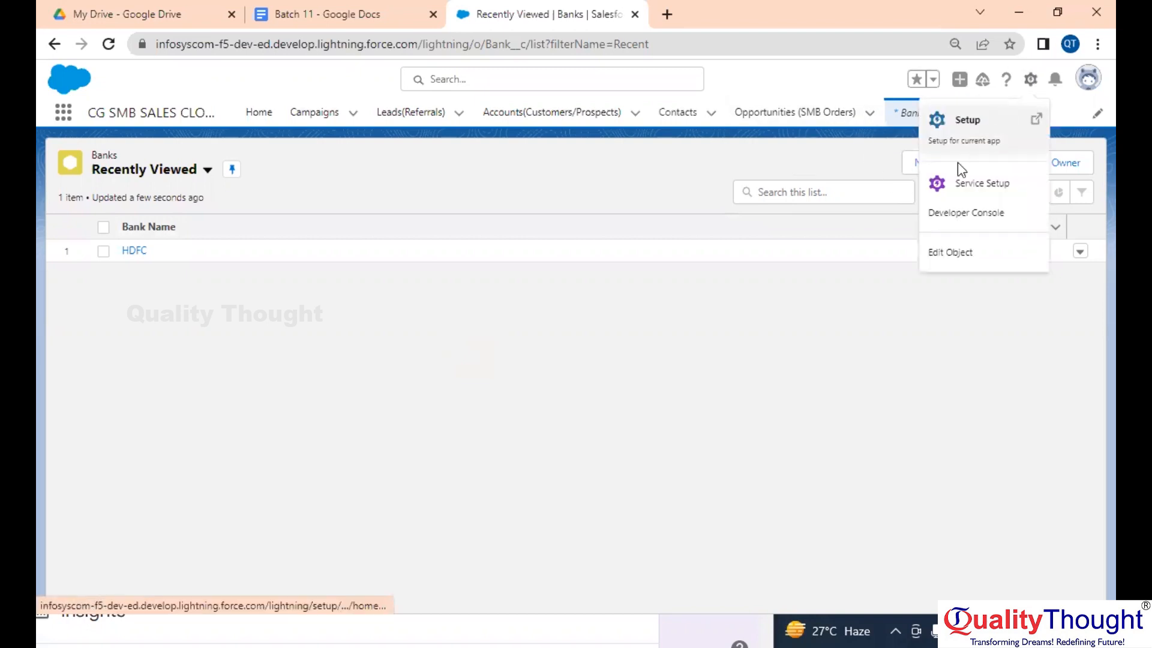
pyautogui.click(950, 253)
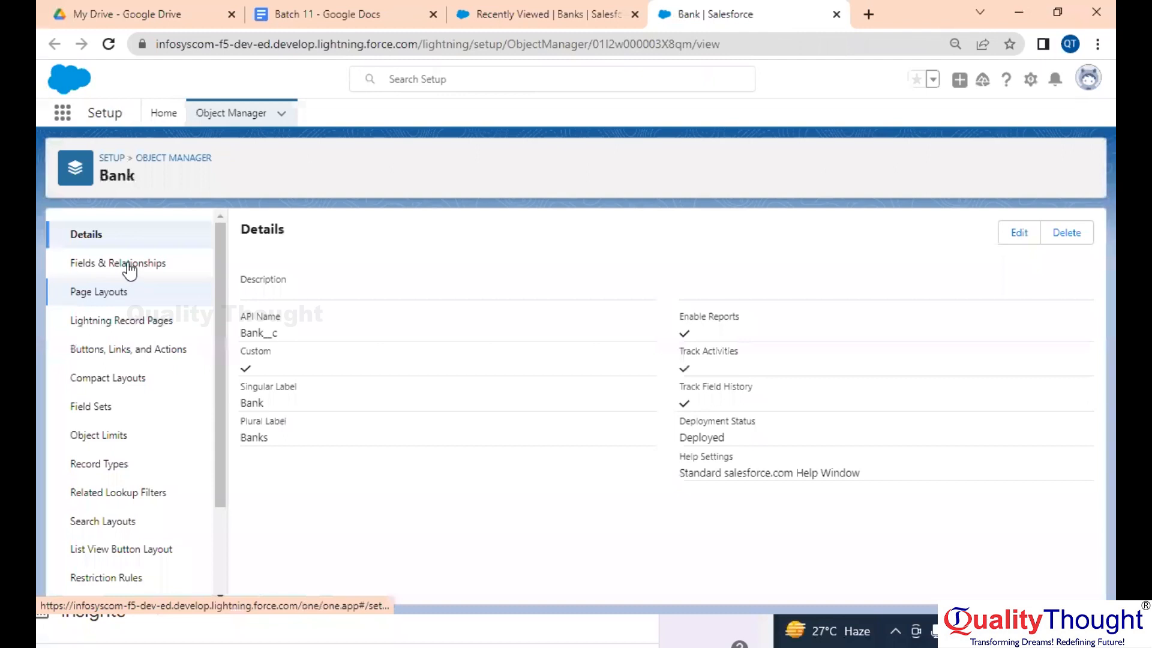
pyautogui.click(129, 267)
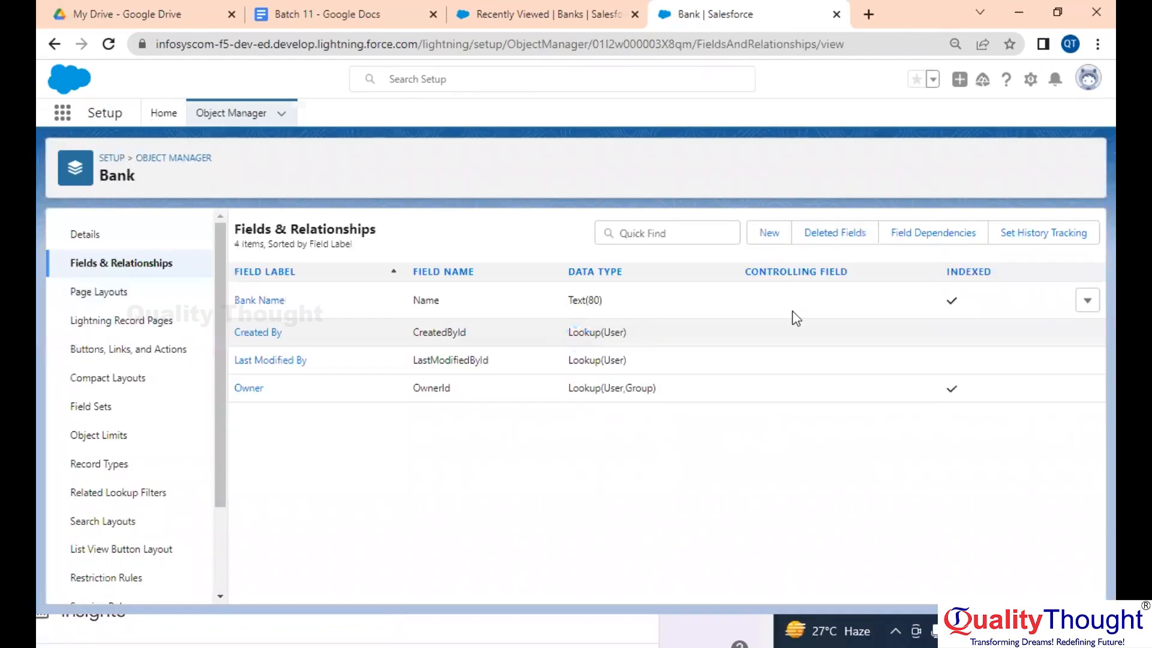
pyautogui.click(770, 232)
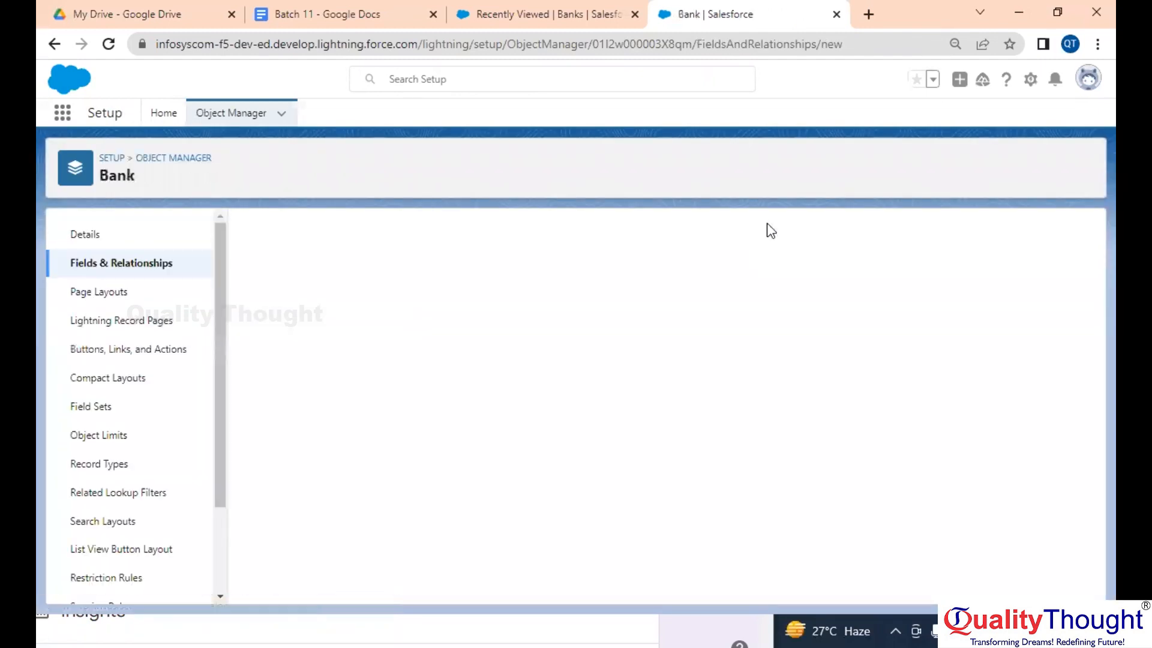
# Try to create a master-detail relationship from Bank to itself, looking for Bank among the related objects, and return to the field type choice
pyautogui.scroll(-3, 447, 426)
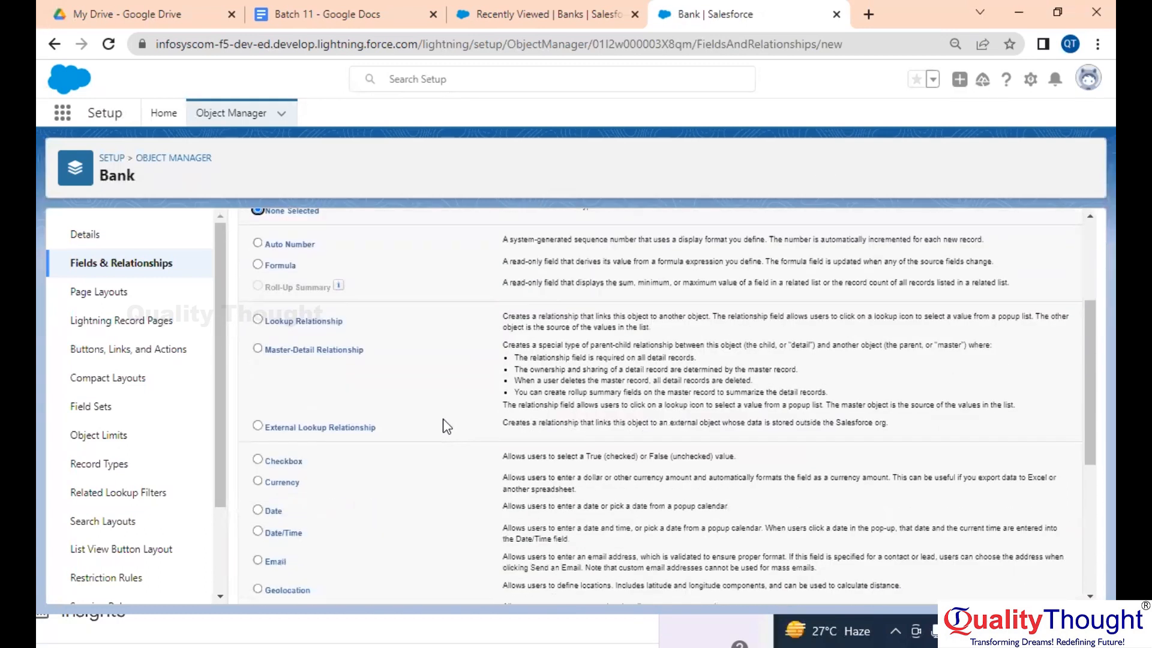
pyautogui.scroll(2, 443, 426)
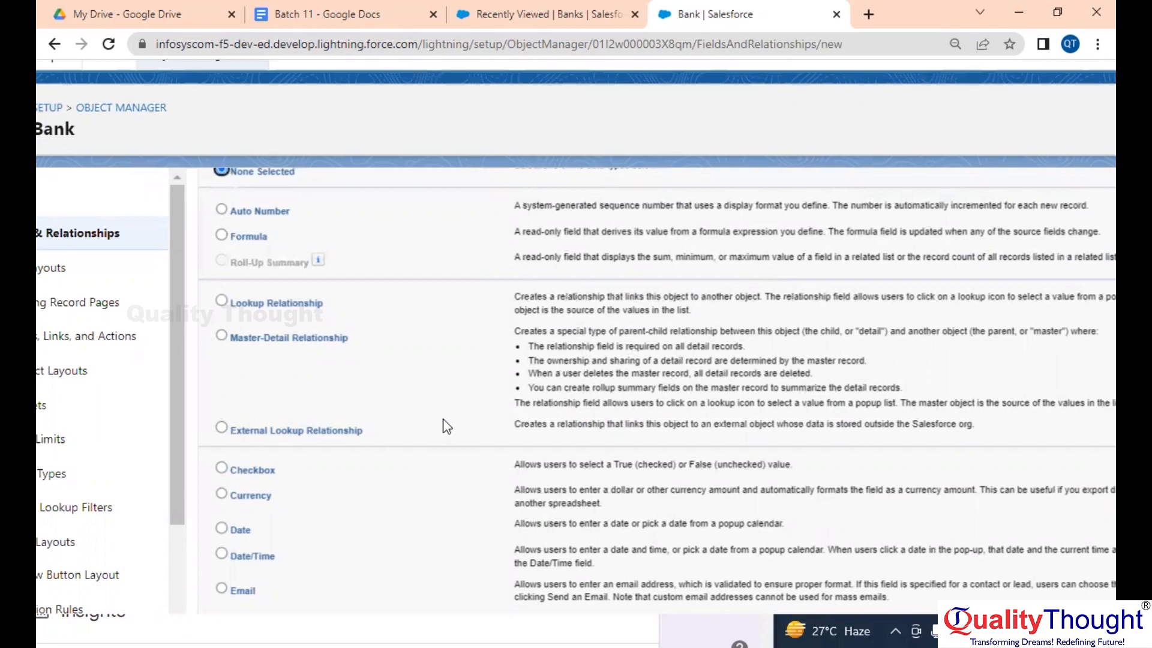
pyautogui.click(318, 342)
pyautogui.click(319, 342)
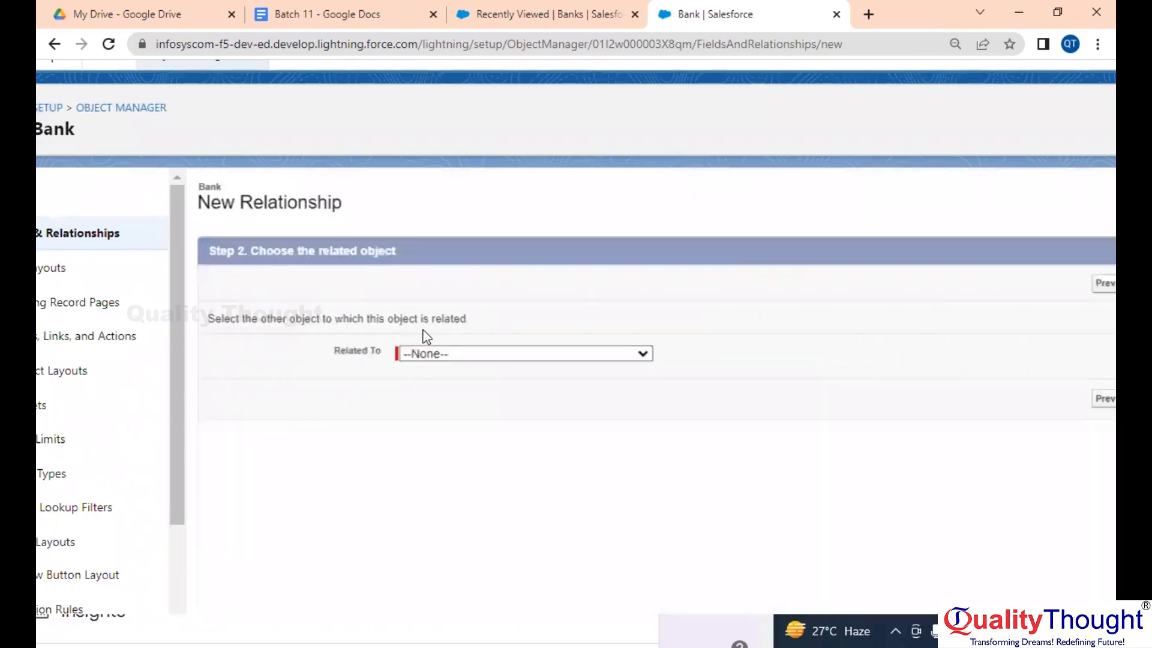
pyautogui.scroll(-2, 424, 337)
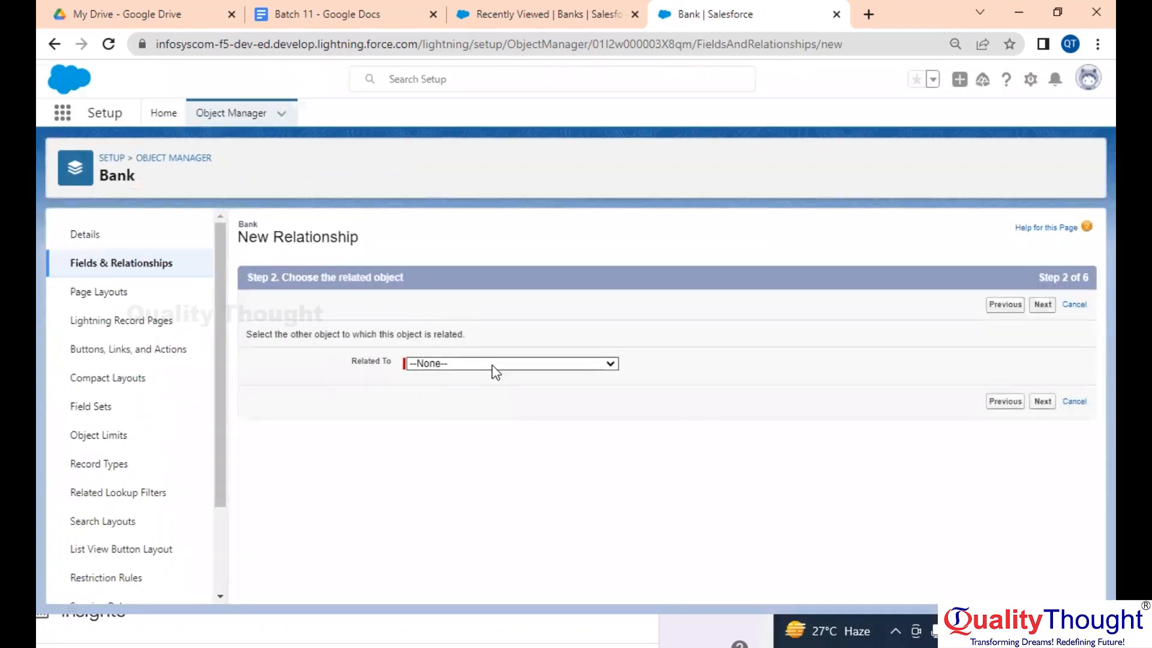
pyautogui.scroll(1, 495, 371)
pyautogui.scroll(1, 495, 371)
pyautogui.hscroll(-2, 494, 370)
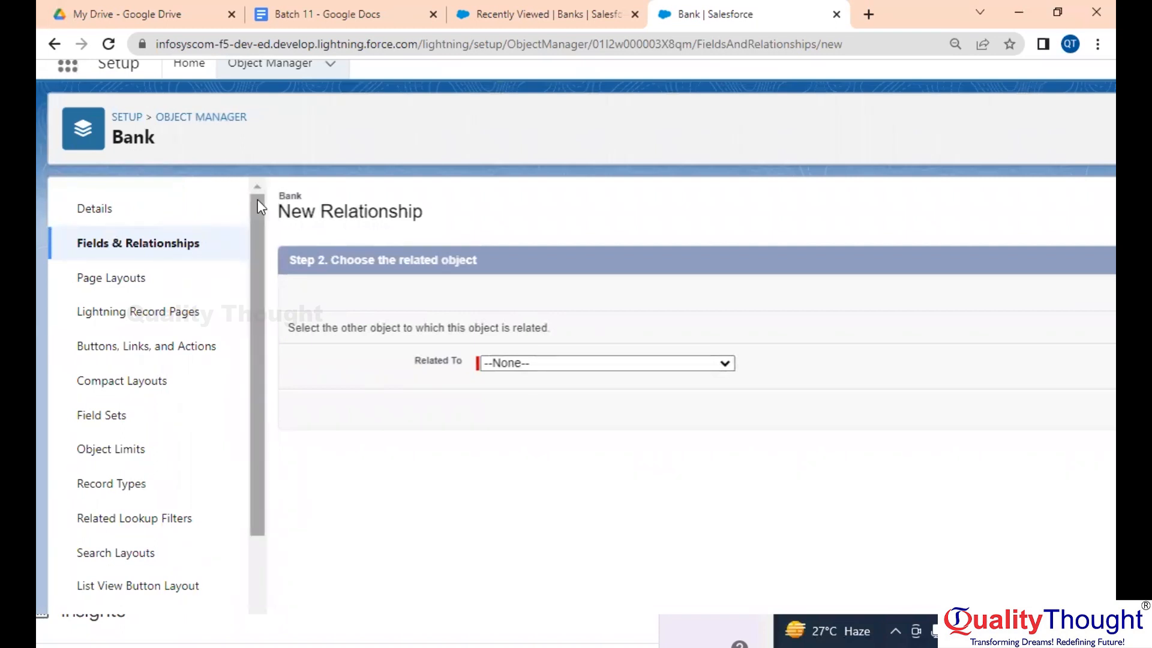
pyautogui.click(637, 365)
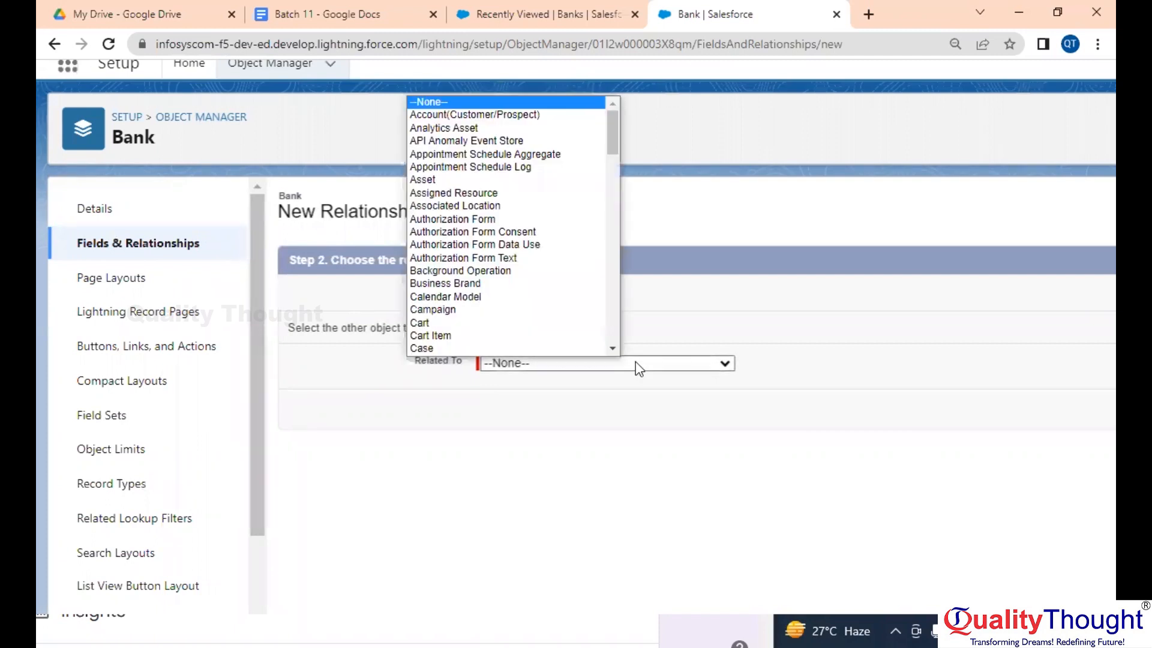
pyautogui.press('b')
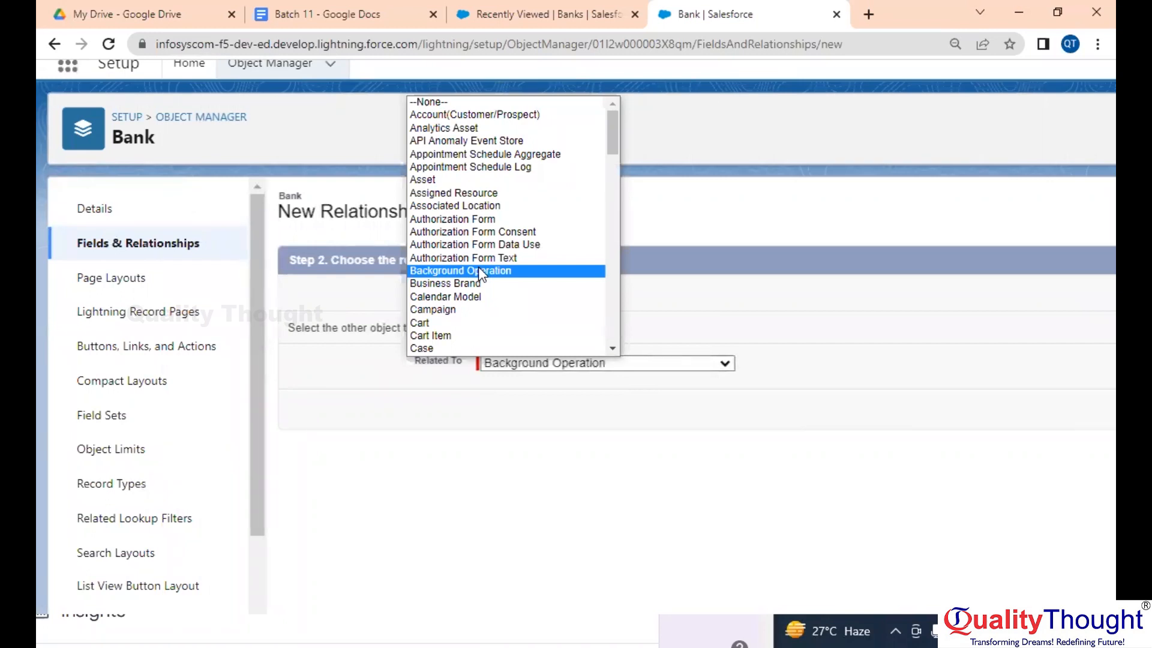
pyautogui.click(992, 337)
pyautogui.click(1009, 304)
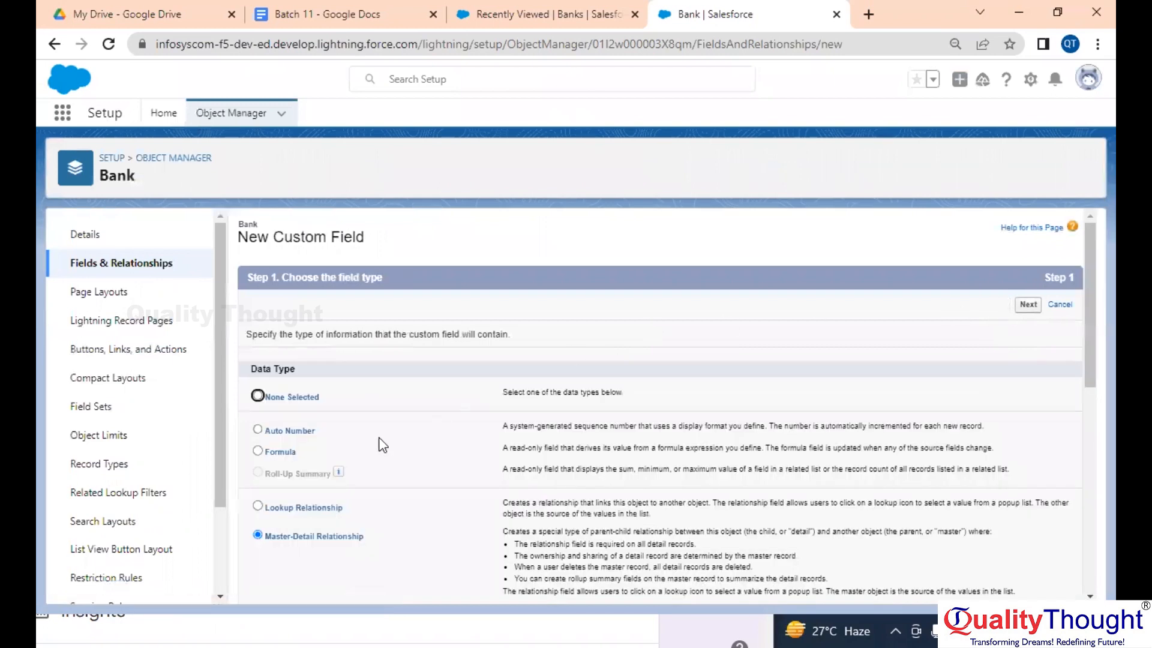
# Make the new field a lookup relationship related to the Bank object
pyautogui.click(309, 508)
pyautogui.click(1028, 305)
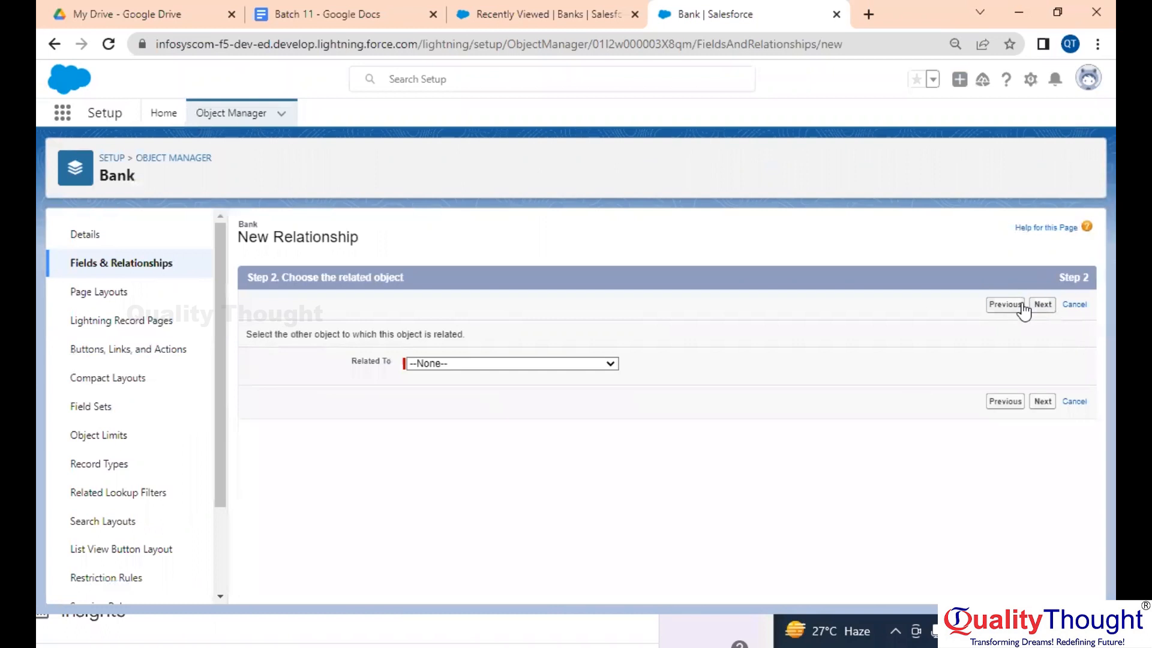
pyautogui.click(581, 365)
pyautogui.write('bank')
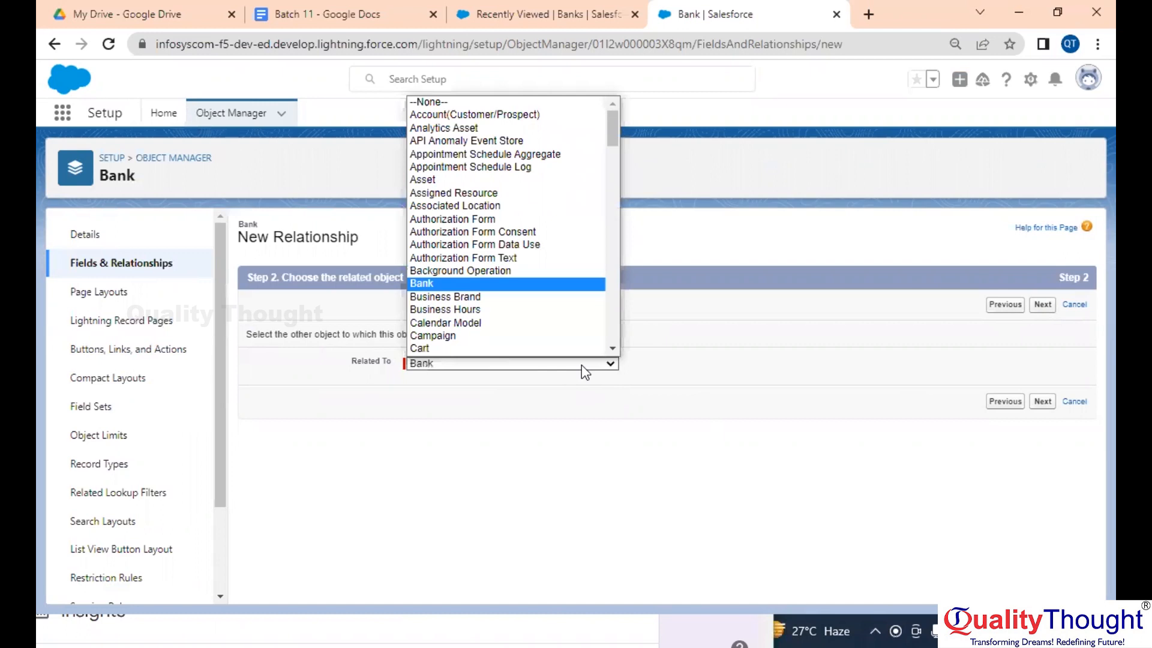
pyautogui.click(581, 365)
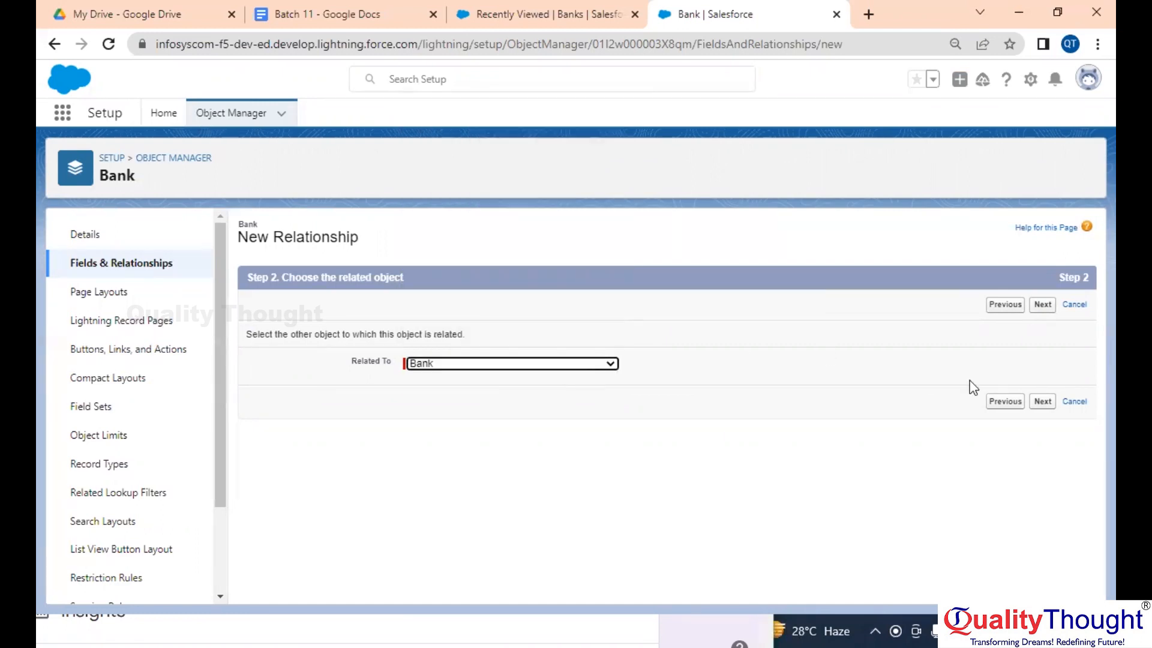
pyautogui.click(1043, 400)
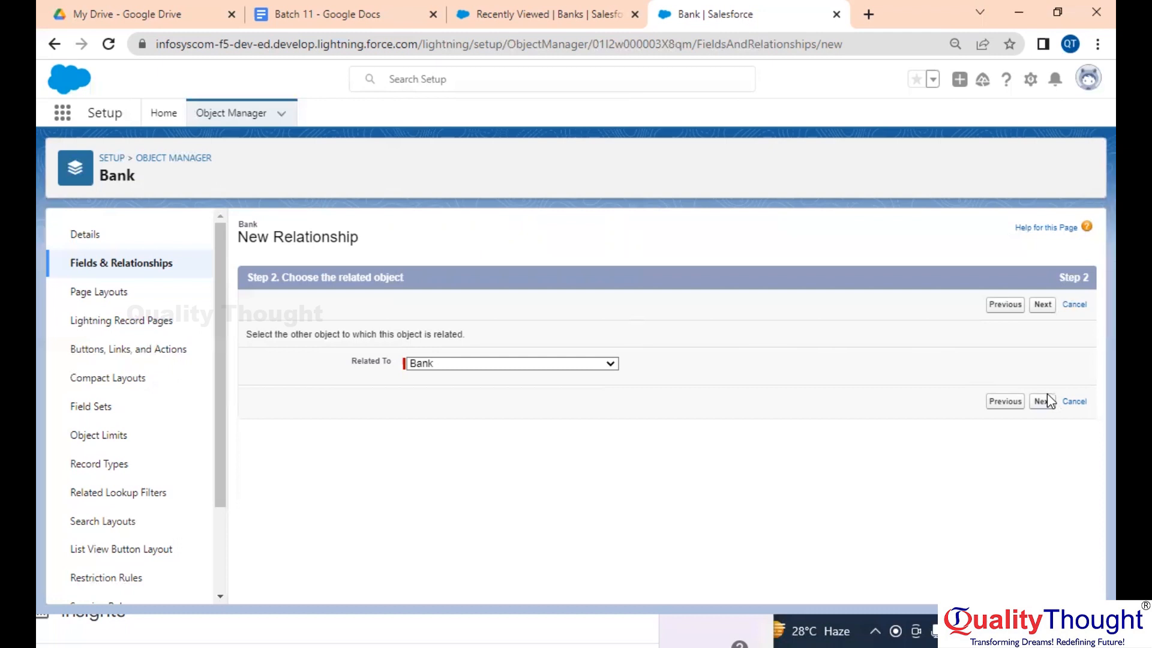
# Label the lookup field Parent Bank with the field name Parent_Bank and continue to field-level security
pyautogui.press('BackSpace')
pyautogui.write('Parent')
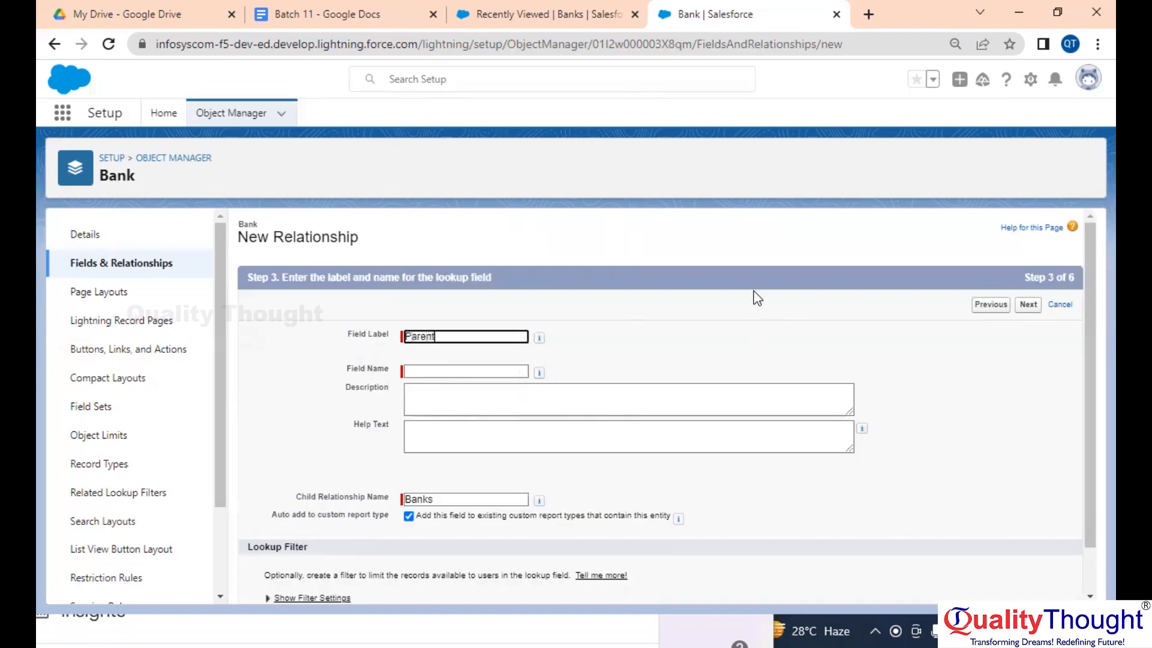
pyautogui.write(' Bank')
pyautogui.press('Tab')
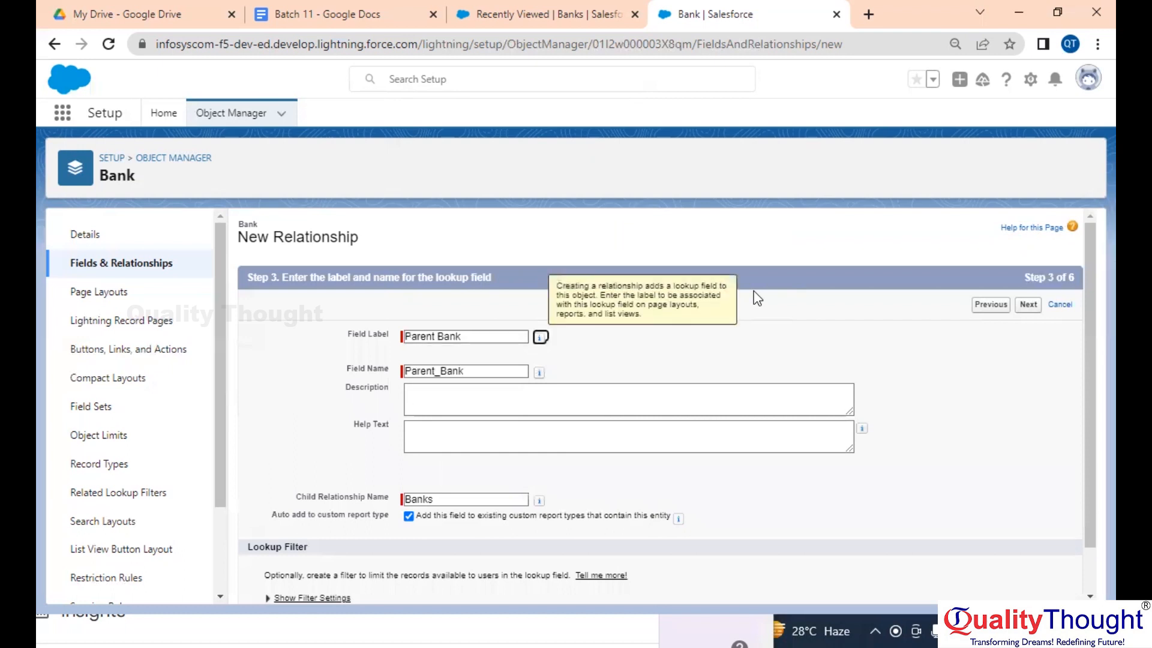
pyautogui.click(1029, 304)
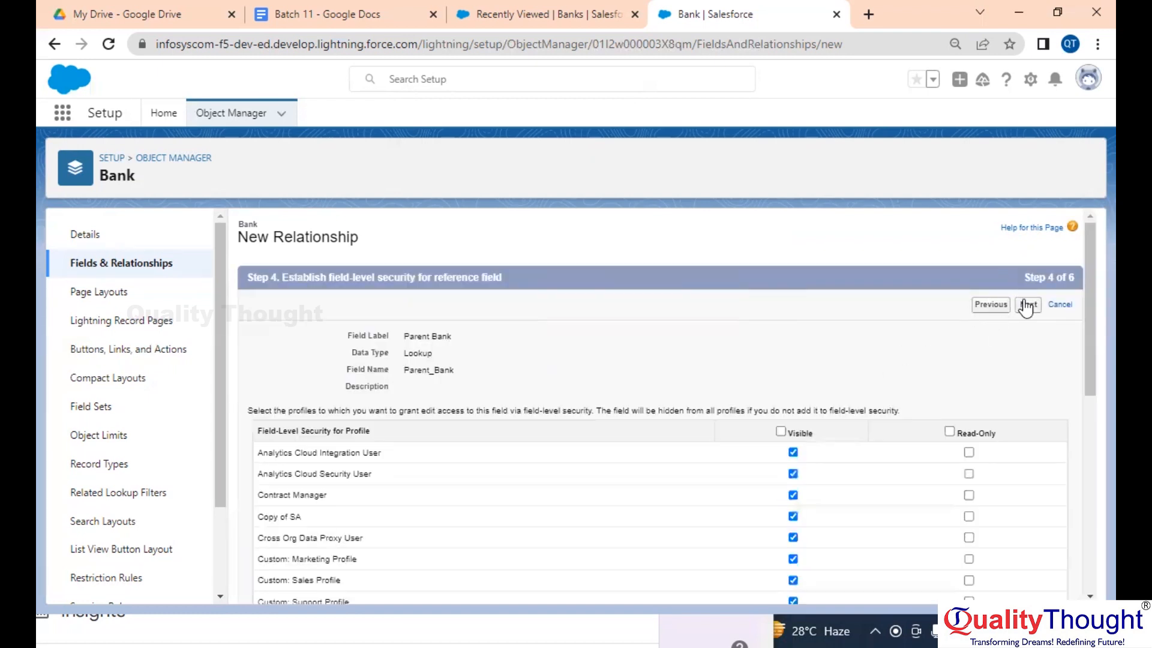
# Accept the default field security, Bank Layout placement and Banks related list, and save the lookup field
pyautogui.click(1022, 309)
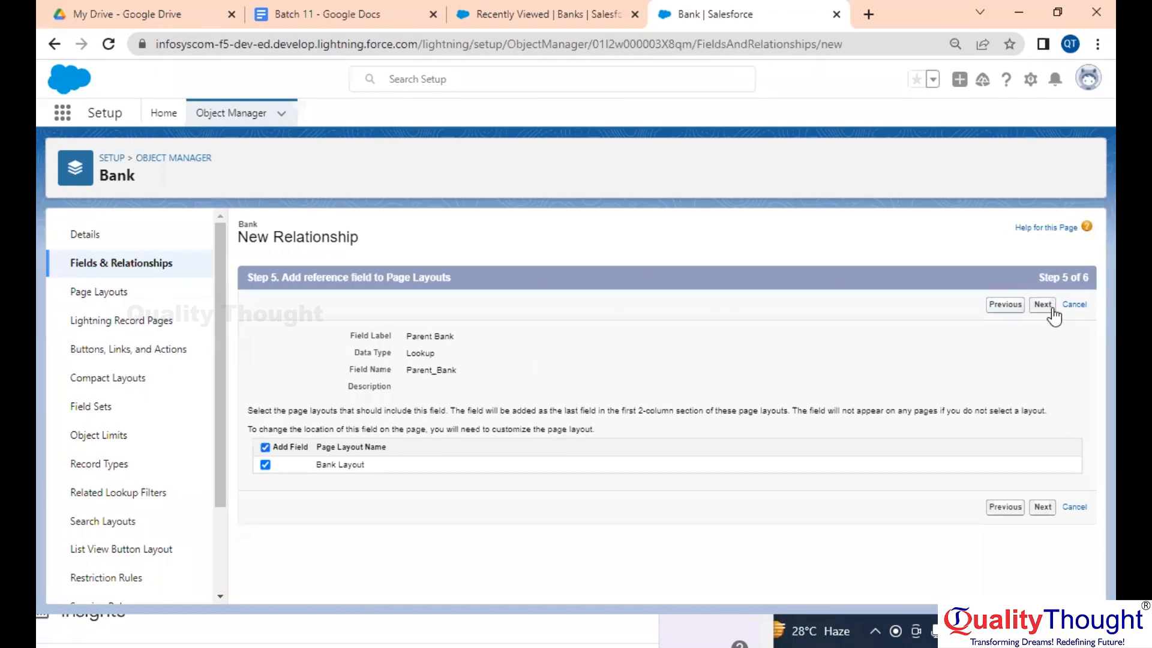
pyautogui.click(1044, 305)
pyautogui.click(1041, 305)
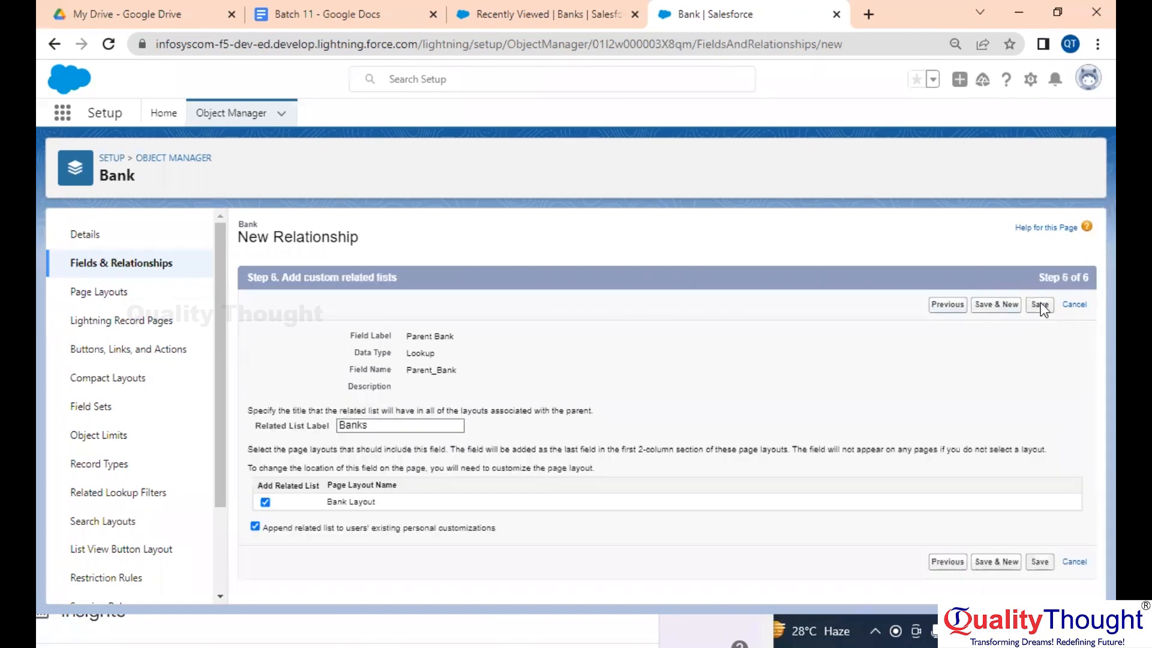
# Reload the Banks list and create a bank record named RBI without a parent bank
pyautogui.click(510, 13)
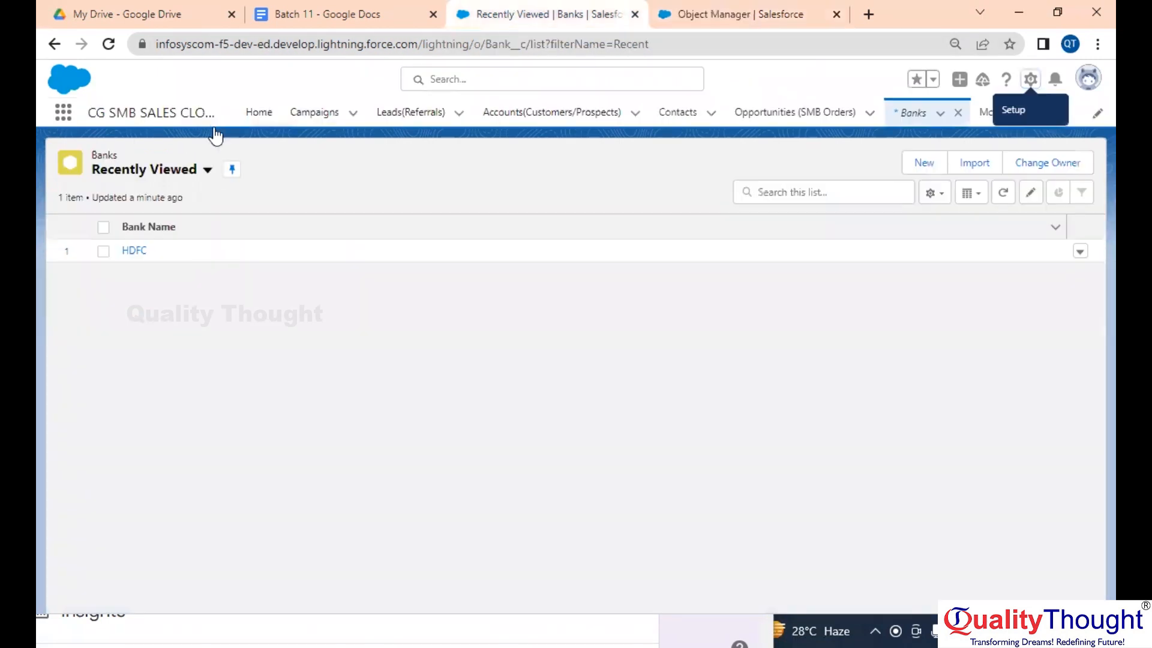
pyautogui.click(108, 44)
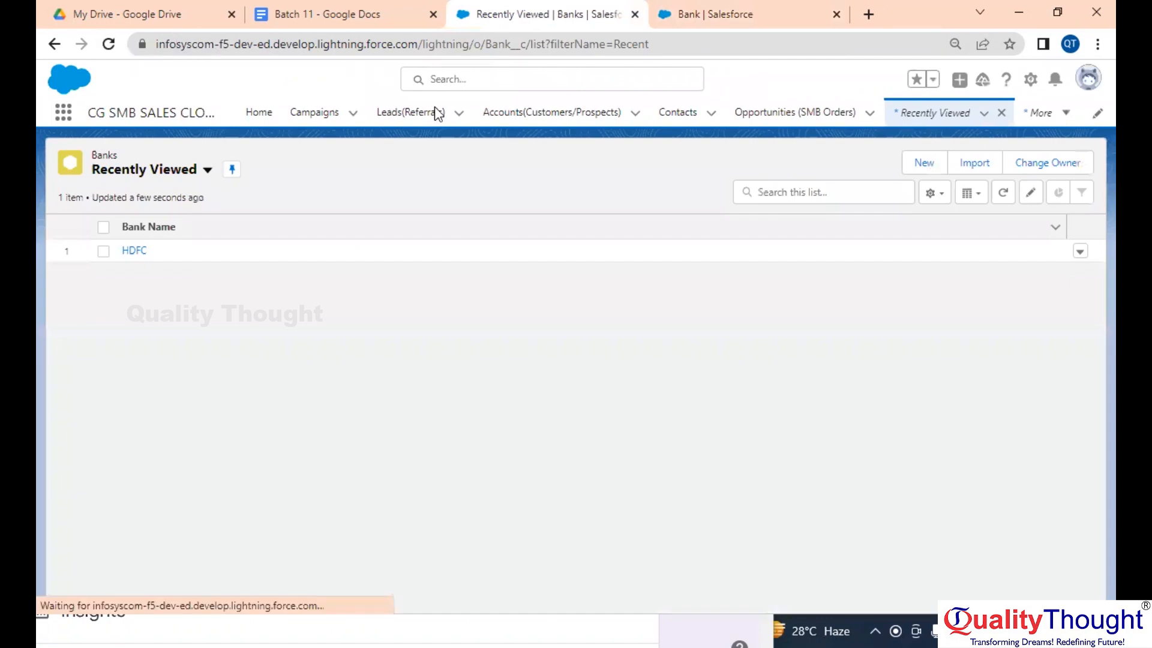
pyautogui.click(929, 165)
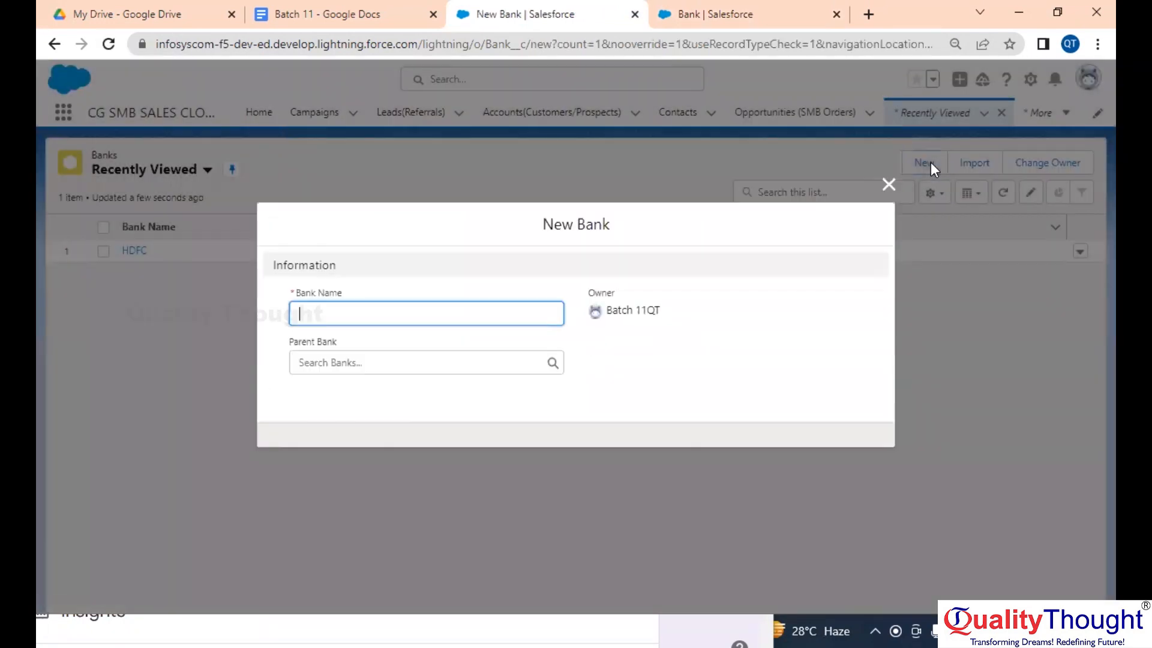
pyautogui.click(360, 356)
pyautogui.click(378, 364)
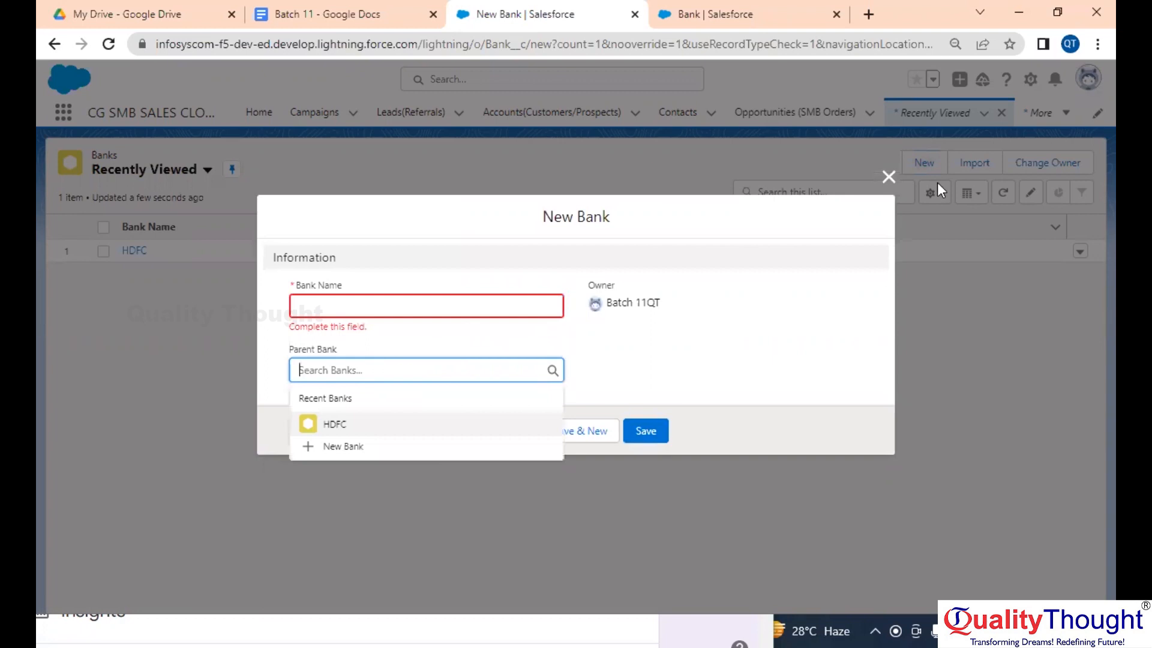
pyautogui.click(750, 363)
pyautogui.click(526, 309)
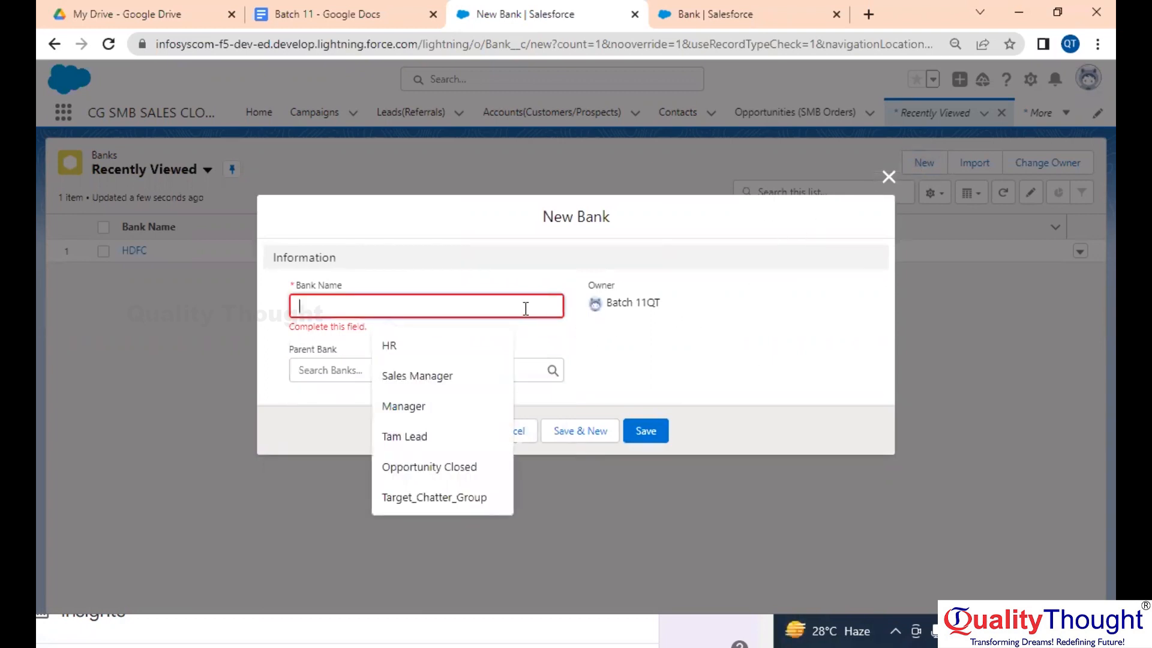
pyautogui.write('RBI')
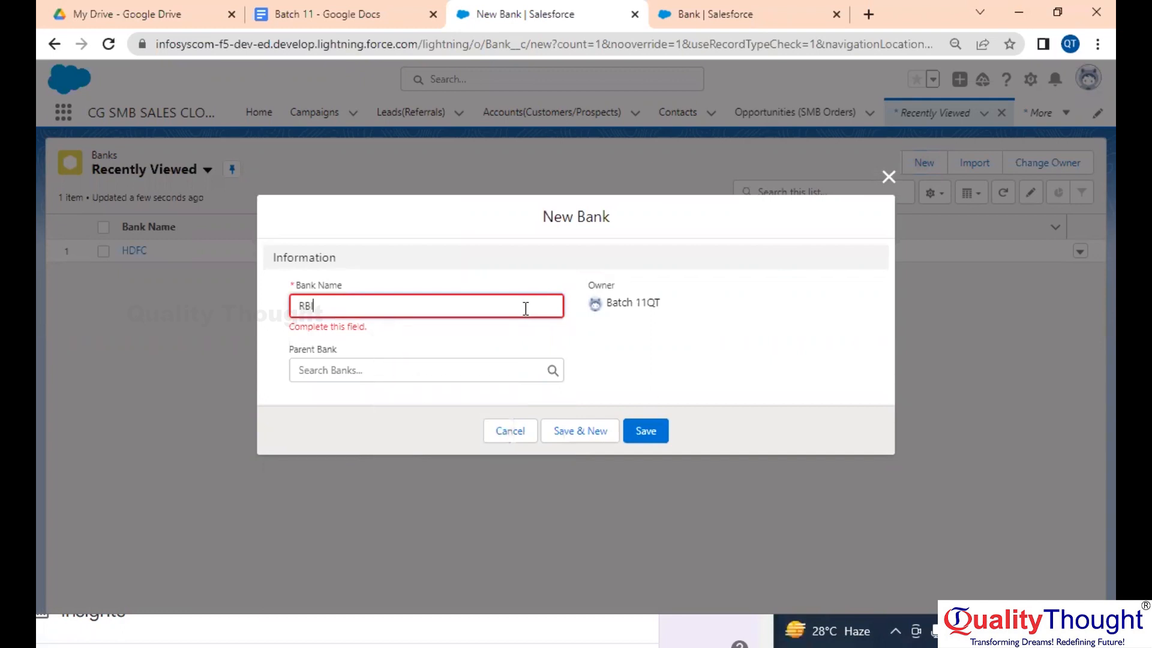
pyautogui.click(658, 427)
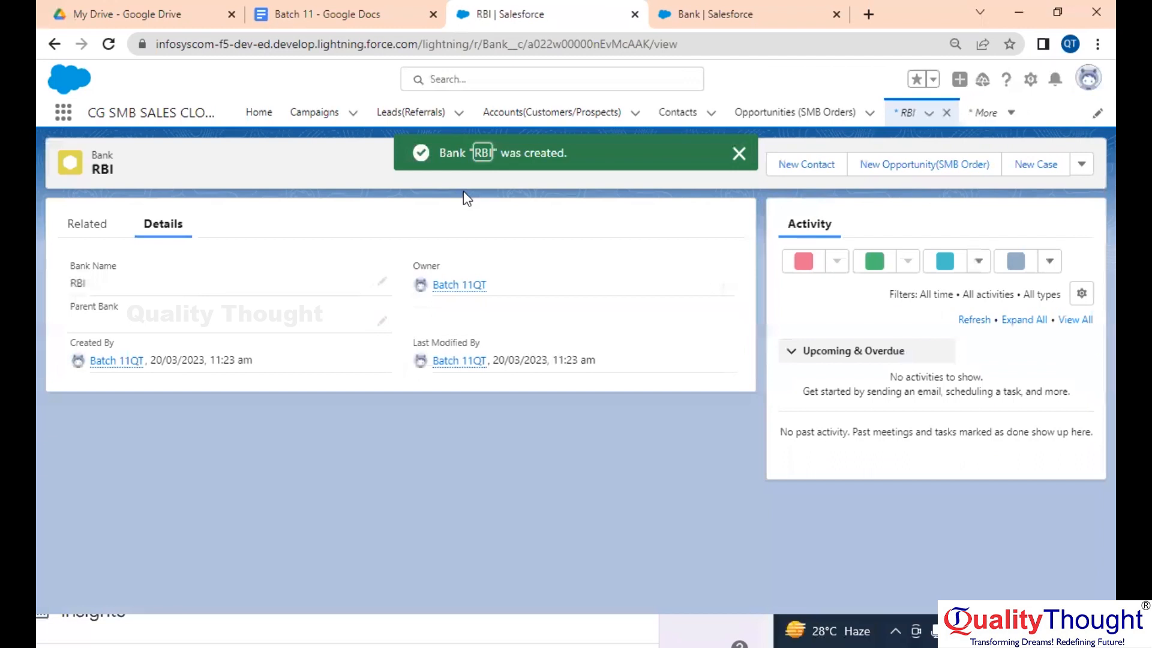
# Create a second bank record named SBI with RBI as its parent bank
pyautogui.click(907, 115)
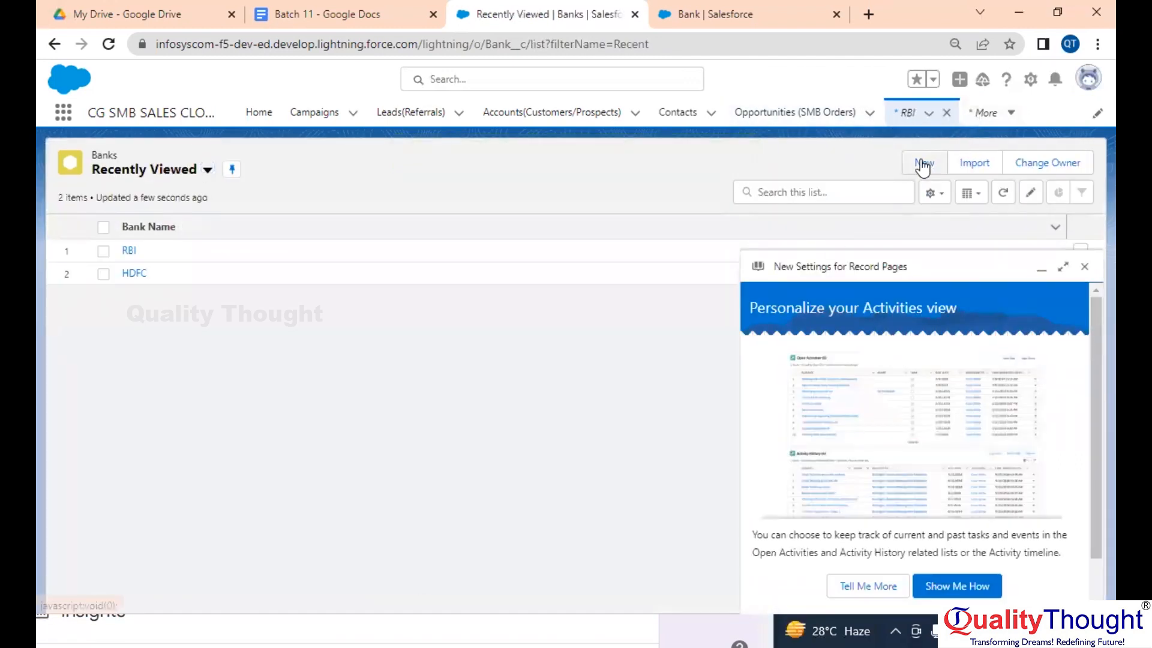
pyautogui.click(922, 163)
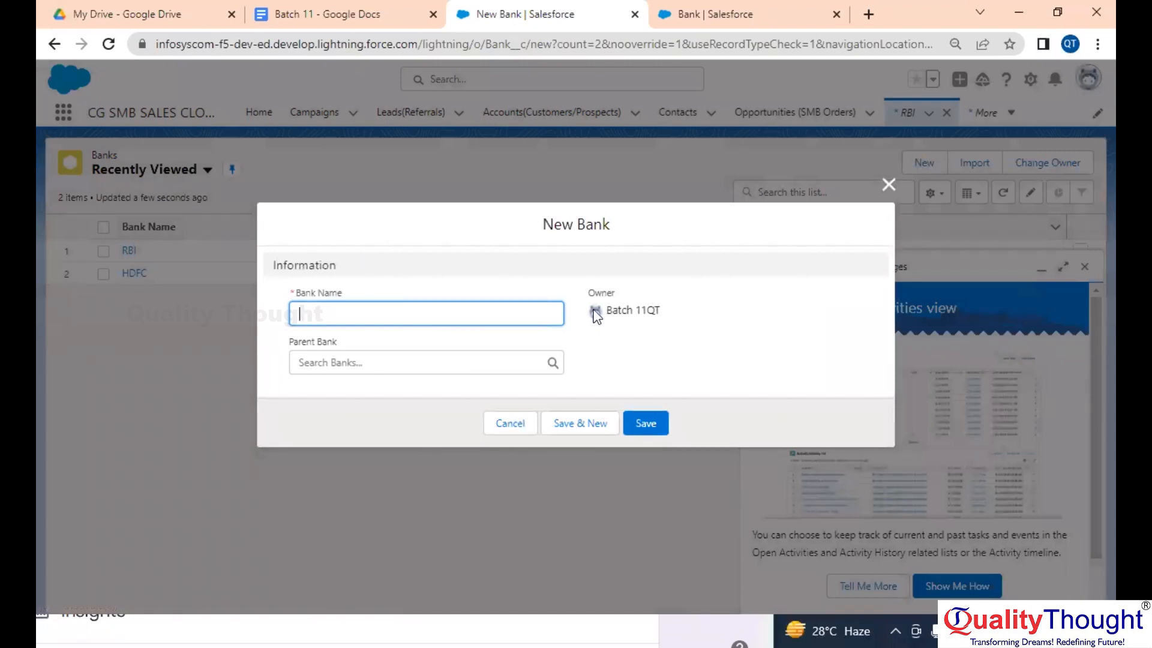
pyautogui.write('SBI')
pyautogui.hotkey('ctrl', '+')
pyautogui.hotkey('ctrl', '+')
pyautogui.click(431, 369)
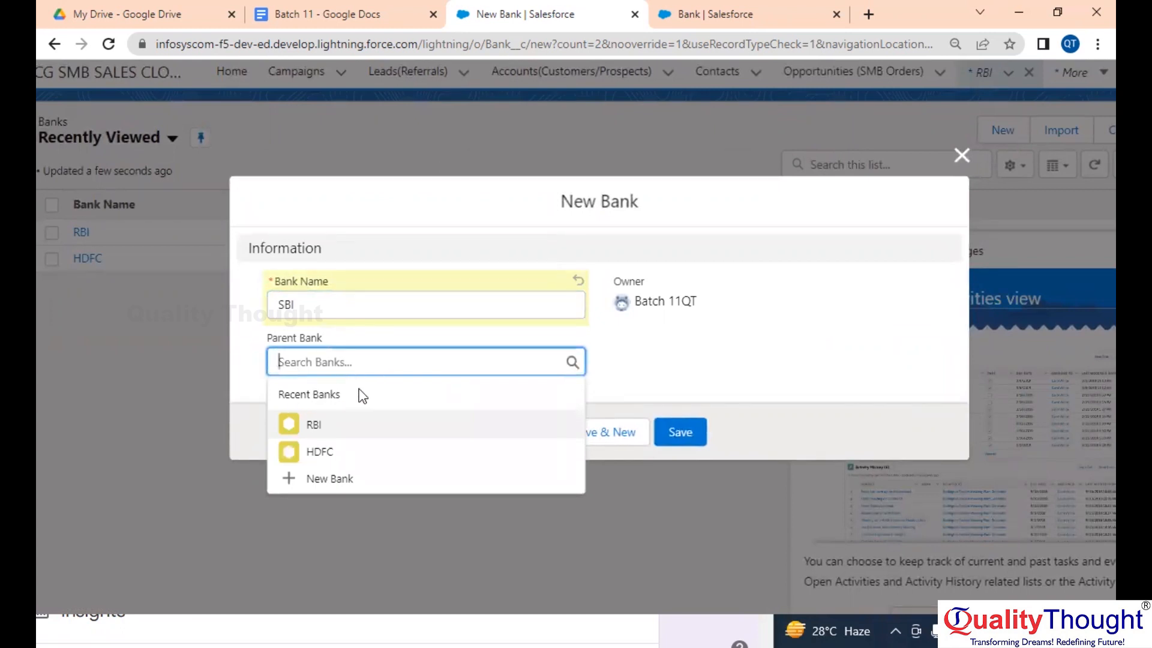
pyautogui.scroll(-2, 360, 389)
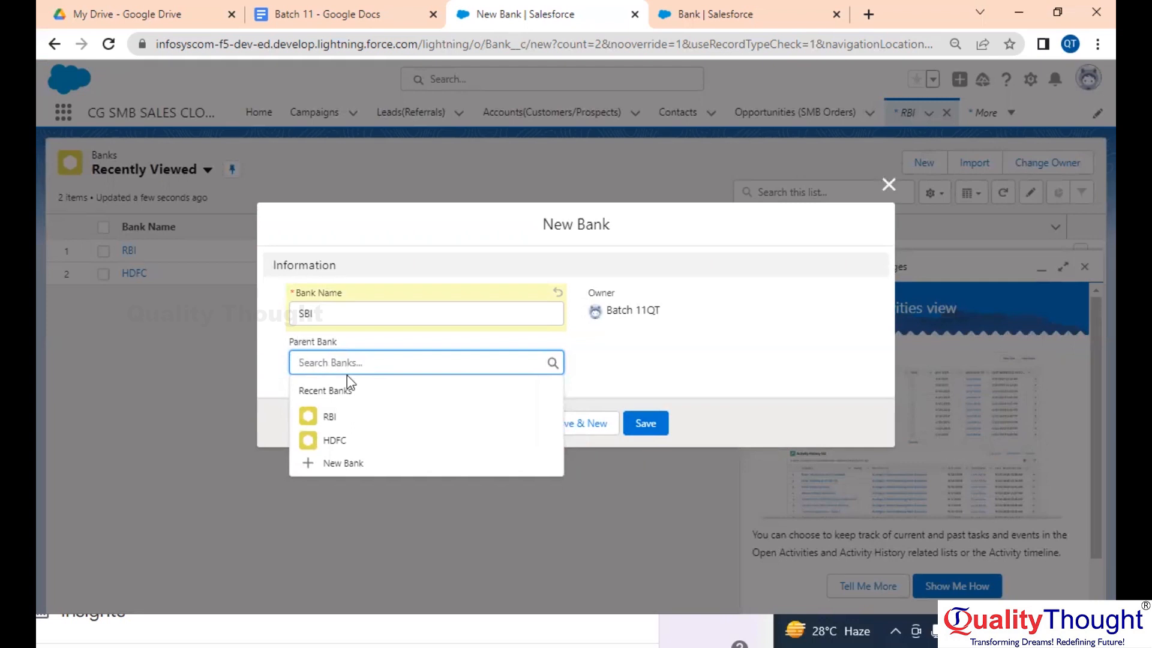
pyautogui.click(362, 417)
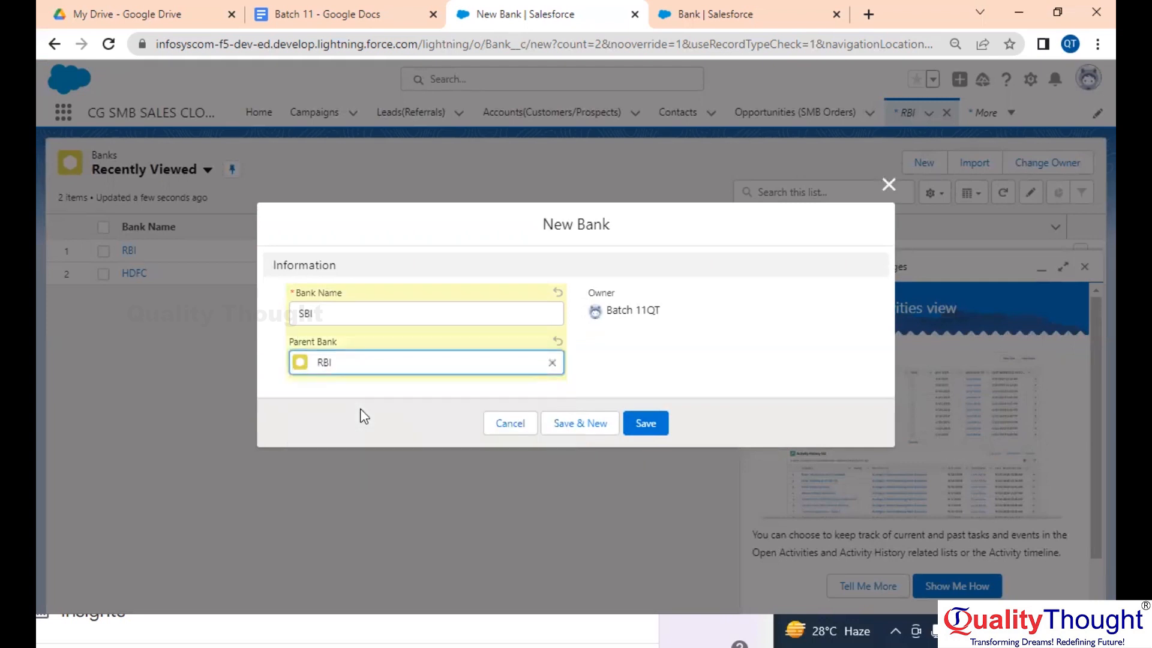
pyautogui.click(662, 424)
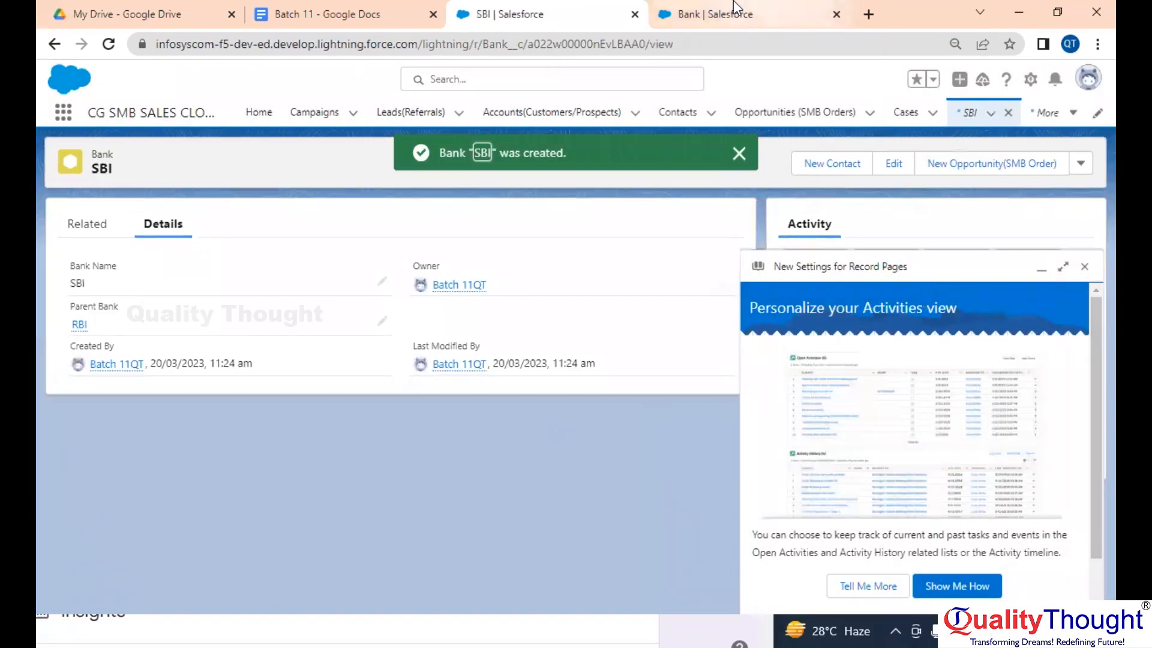
# Switch to the Batch 11 Google Docs notes and write "To create a Self Relationship in a Custom Object we have to use Lookup Relationship"
pyautogui.click(783, 7)
pyautogui.click(380, 7)
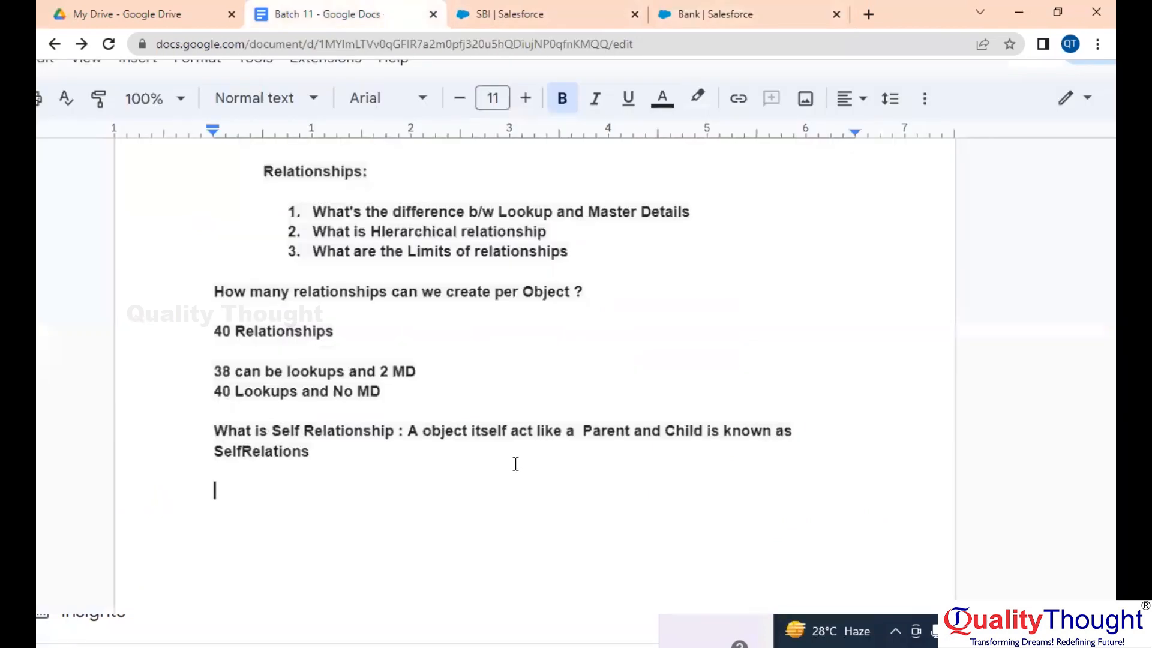
pyautogui.click(380, 450)
pyautogui.click(318, 484)
pyautogui.write('To create a')
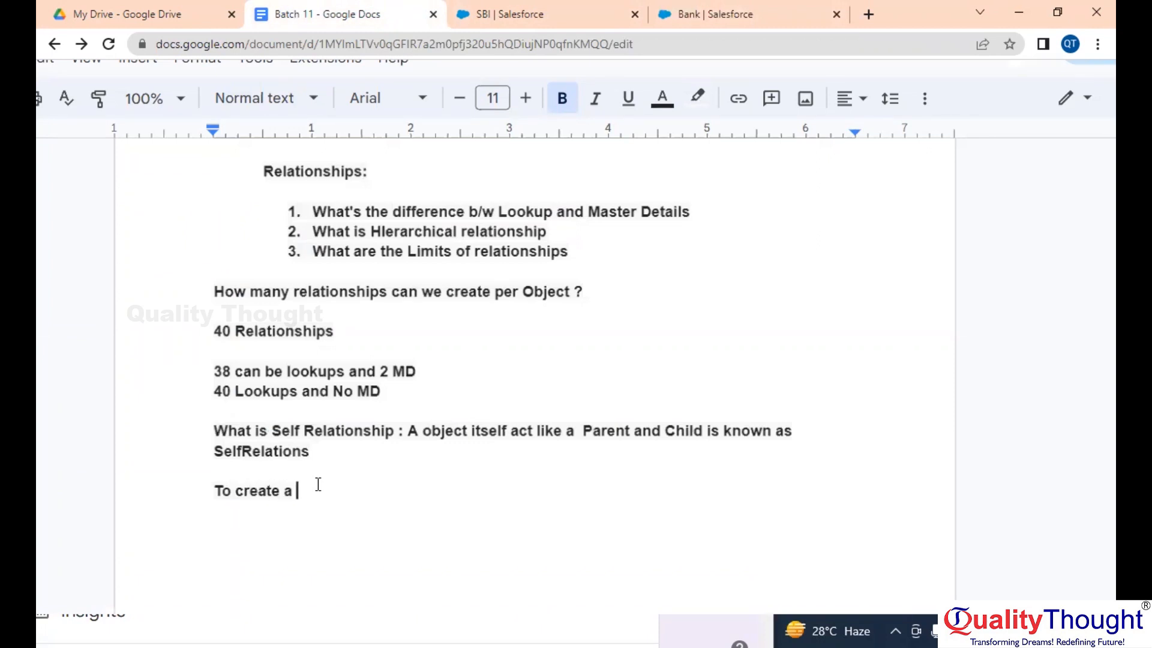
pyautogui.scroll(-2, 318, 485)
pyautogui.write('Self')
pyautogui.write('Rela')
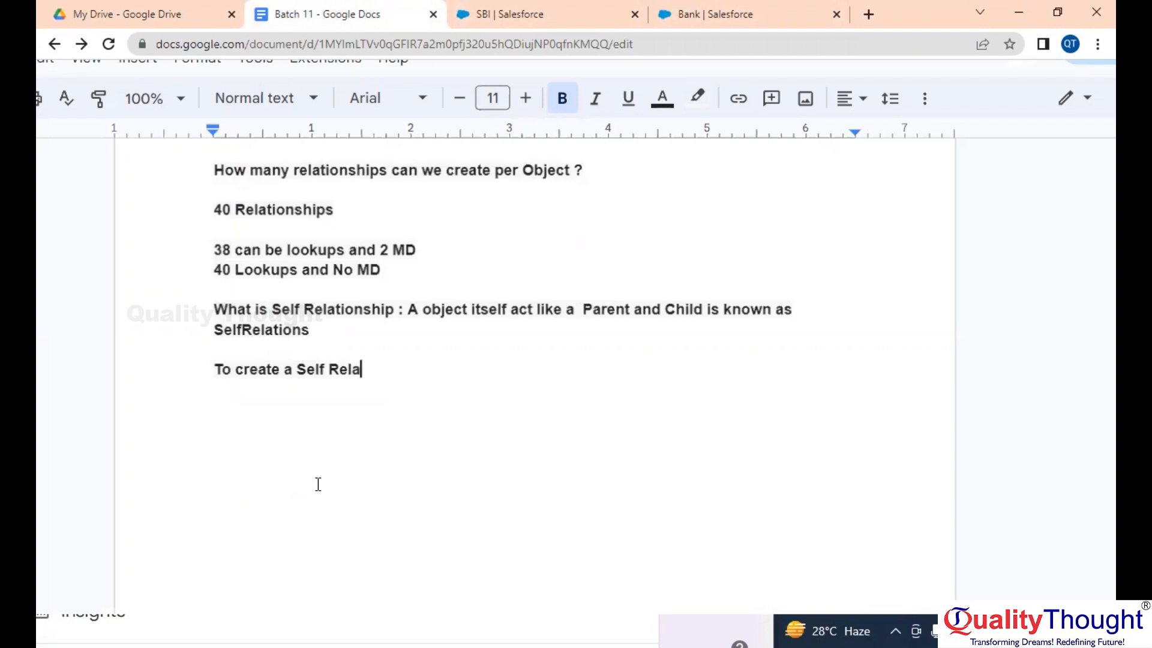
pyautogui.write('tionship in a Custom Object we have to use Lookup Relationship')
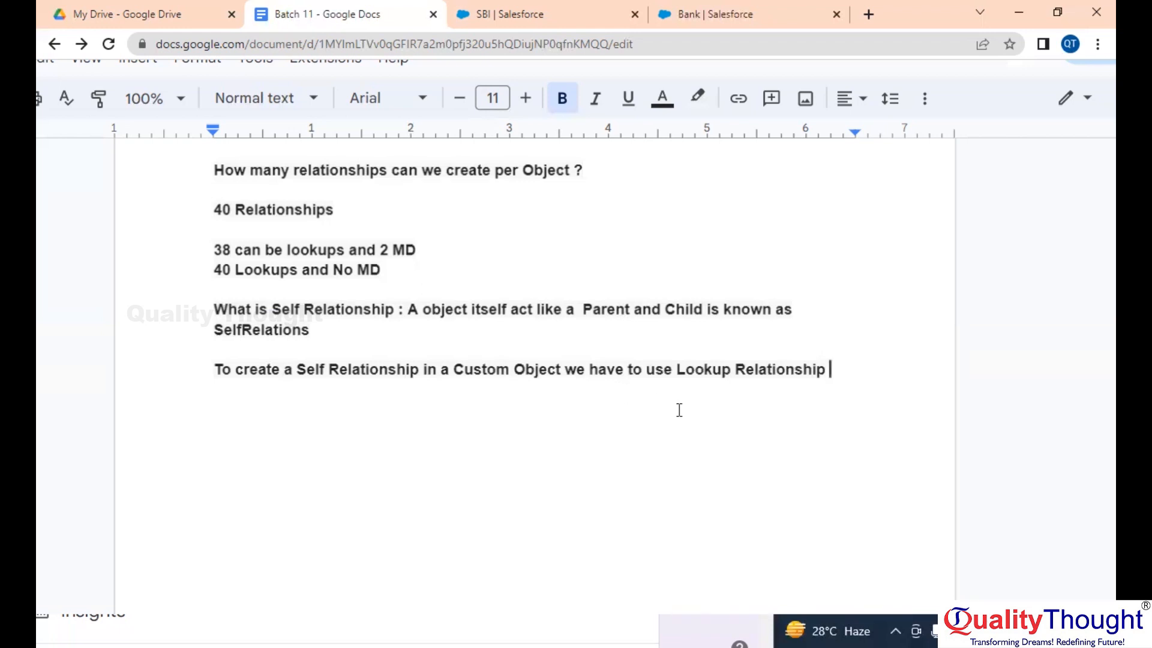
pyautogui.scroll(-1, 369, 384)
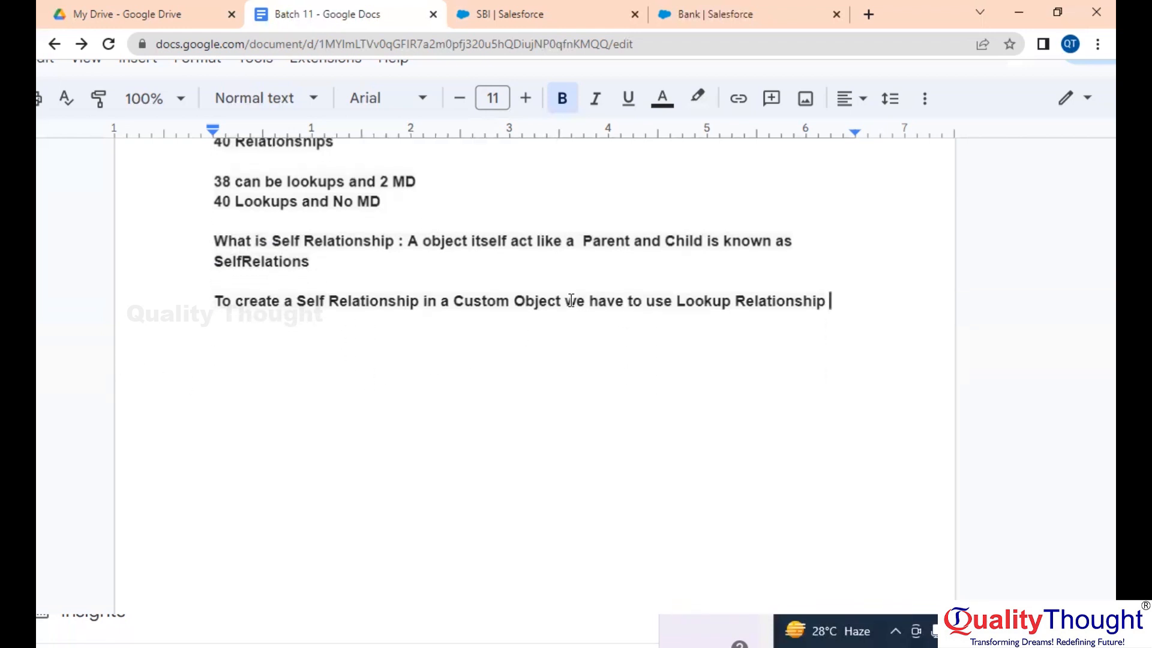
# Move the phrase "we have to use Lookup Relationship" to the start of that sentence, keeping the sentence on one line
pyautogui.moveTo(568, 305); pyautogui.dragTo(848, 306)
pyautogui.hotkey('ctrl', 'c')
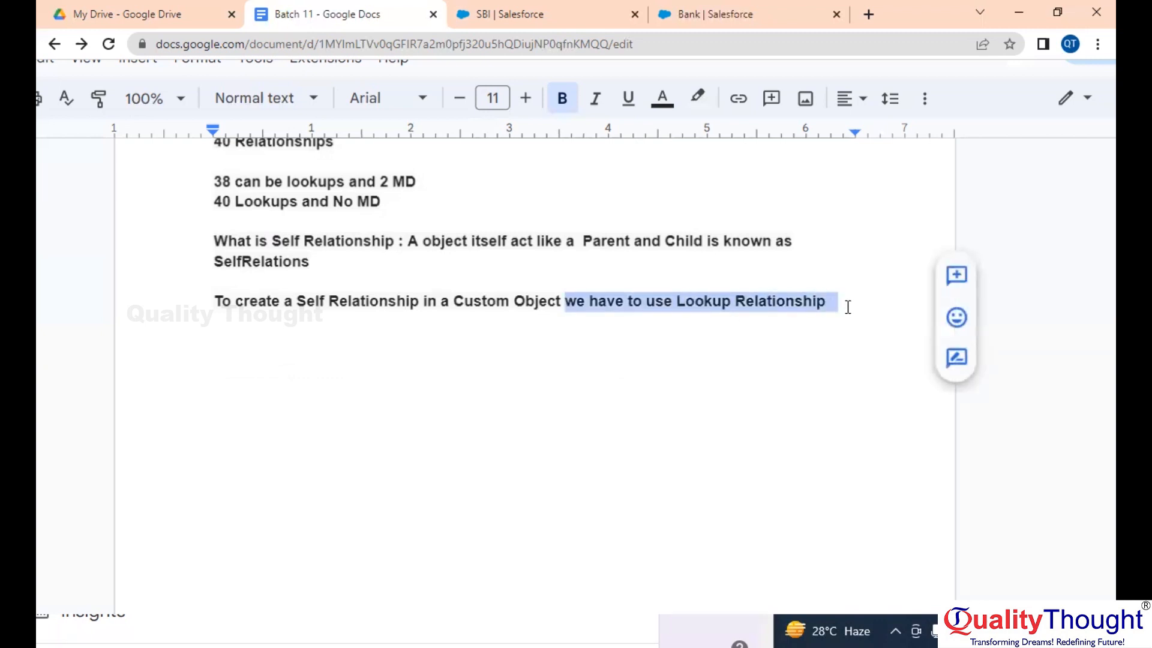
pyautogui.press('BackSpace')
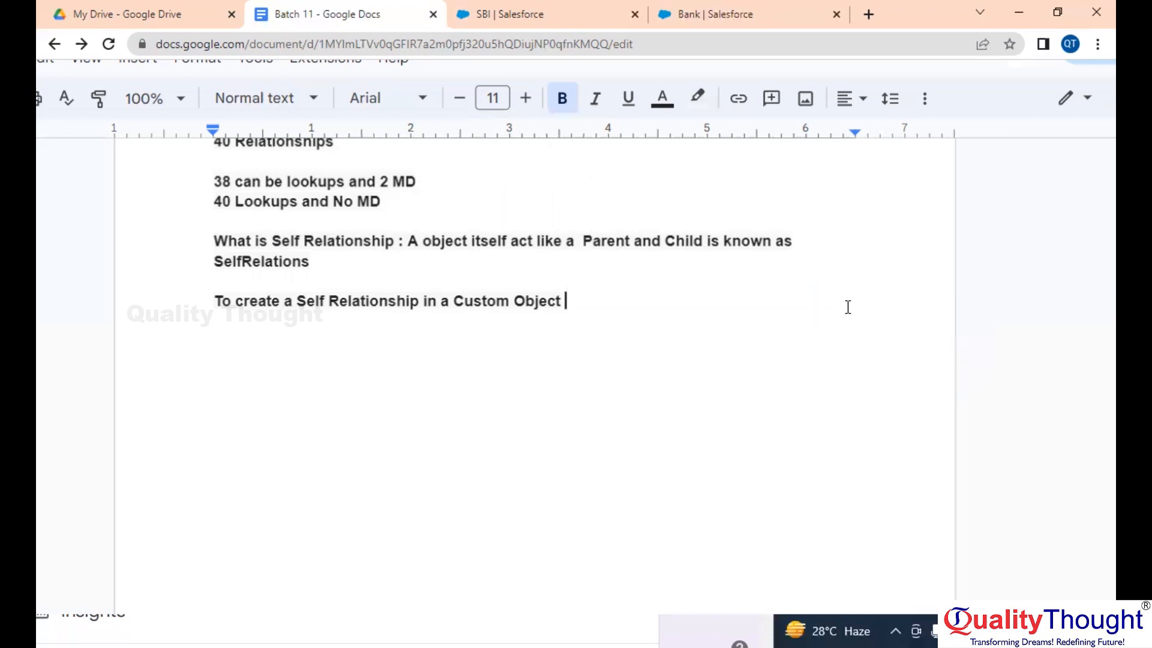
pyautogui.click(213, 300)
pyautogui.hotkey('ctrl', 'v')
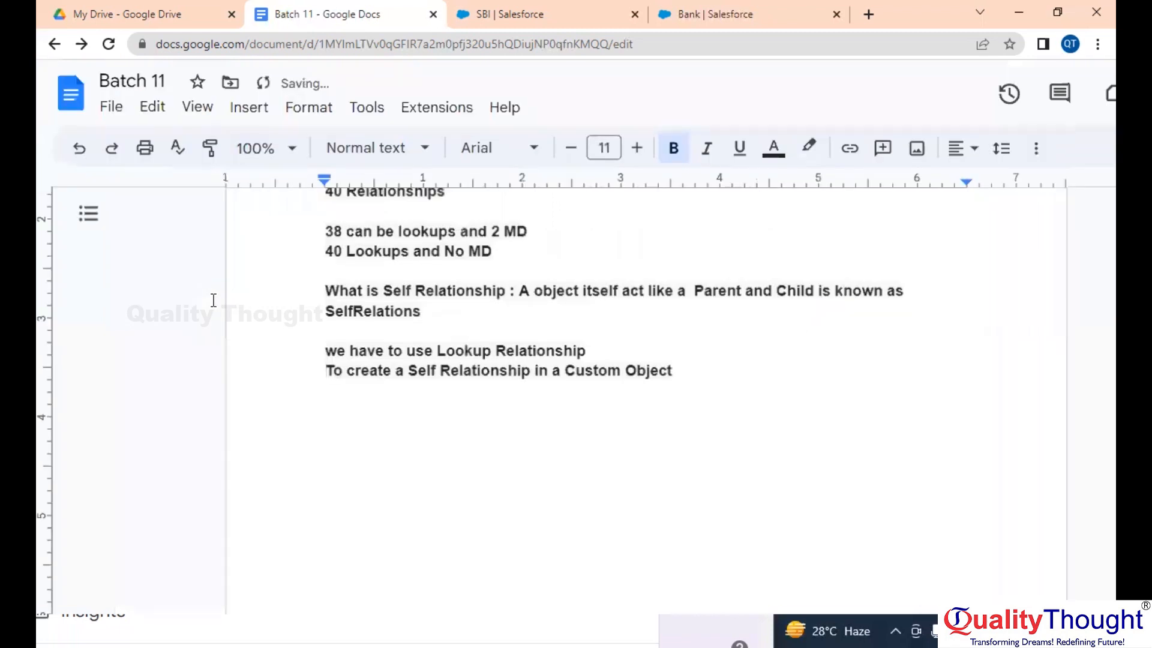
pyautogui.press('BackSpace')
pyautogui.press('BackSpace')
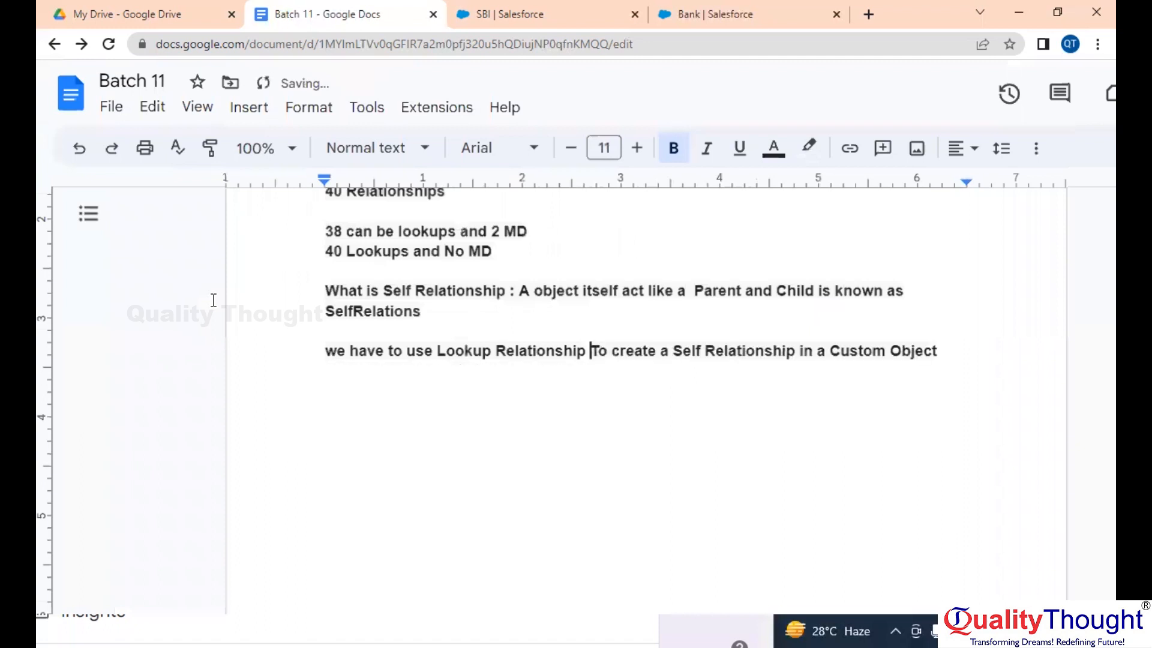
# Capitalize the sentence's first word as "We" and add a new line after the sentence
pyautogui.click(338, 353)
pyautogui.press('BackSpace')
pyautogui.write('W')
pyautogui.scroll(-1, 334, 353)
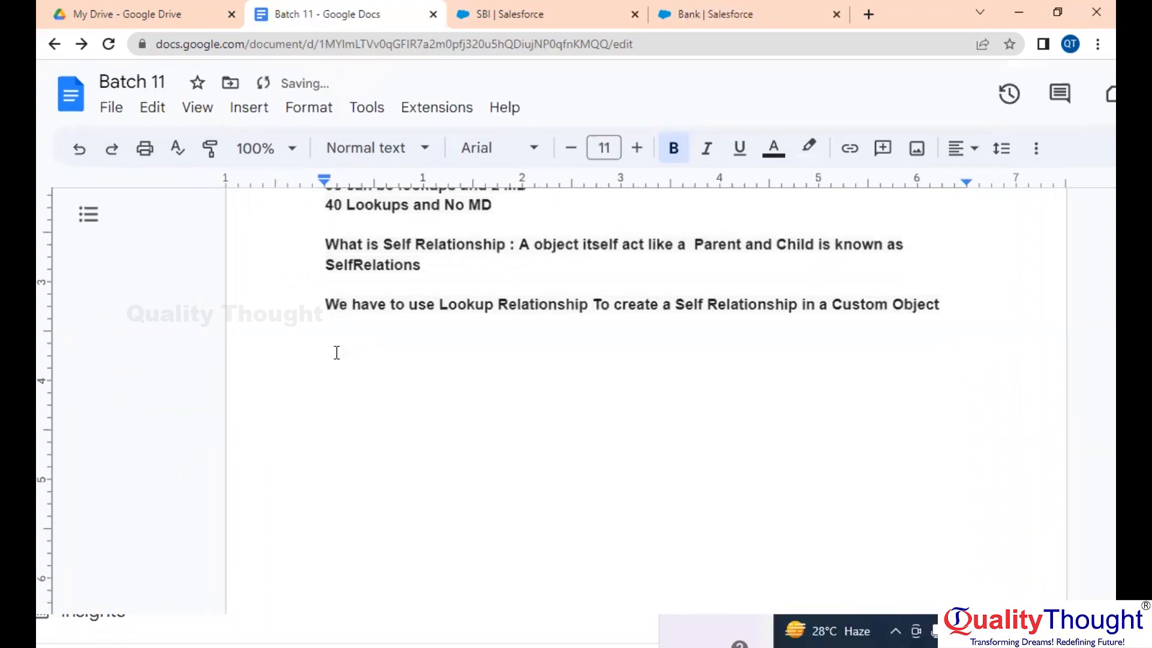
pyautogui.click(940, 296)
pyautogui.press('Return')
pyautogui.scroll(4, 954, 301)
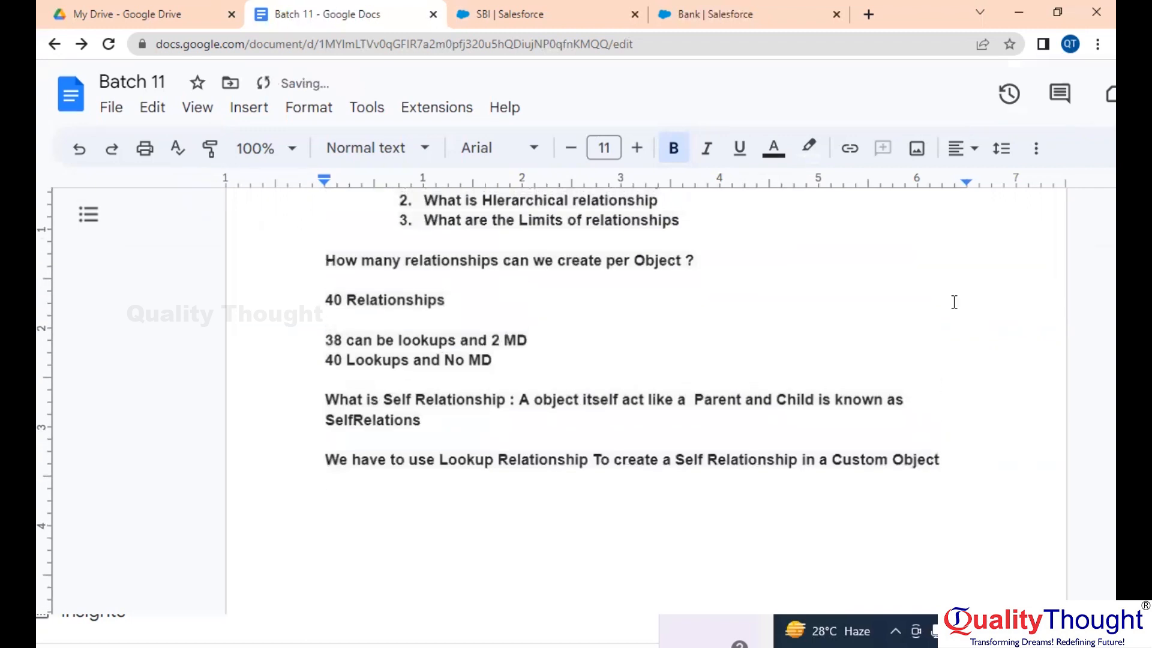
pyautogui.scroll(-1, 954, 302)
pyautogui.hotkey('ctrl', '-')
pyautogui.hotkey('ctrl', '-')
pyautogui.scroll(1, 954, 302)
pyautogui.scroll(-2, 954, 302)
pyautogui.scroll(-3, 954, 301)
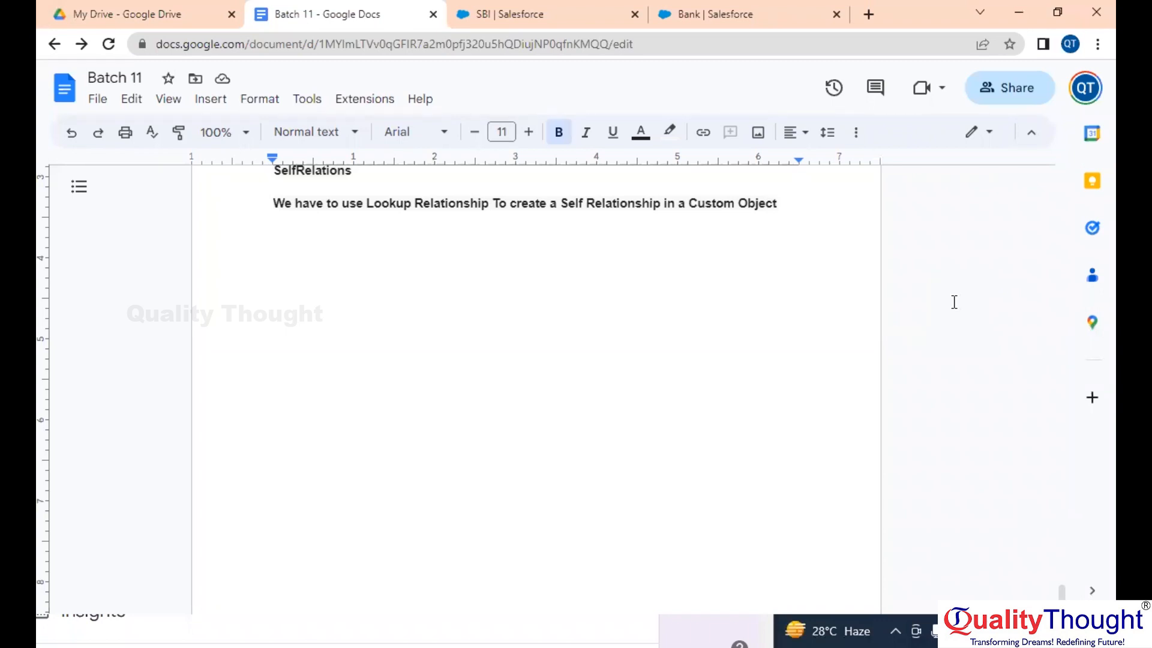
# Switch back to Salesforce, view the recently viewed accounts and close the New Settings for Record Pages prompt
pyautogui.click(530, 9)
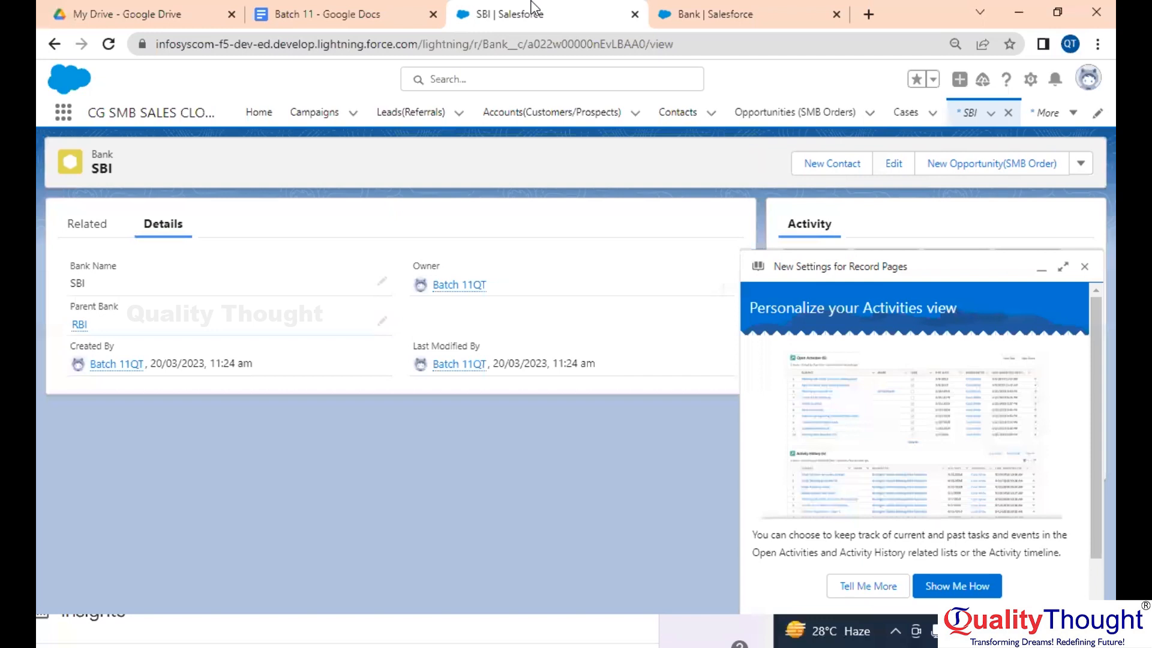
pyautogui.click(551, 110)
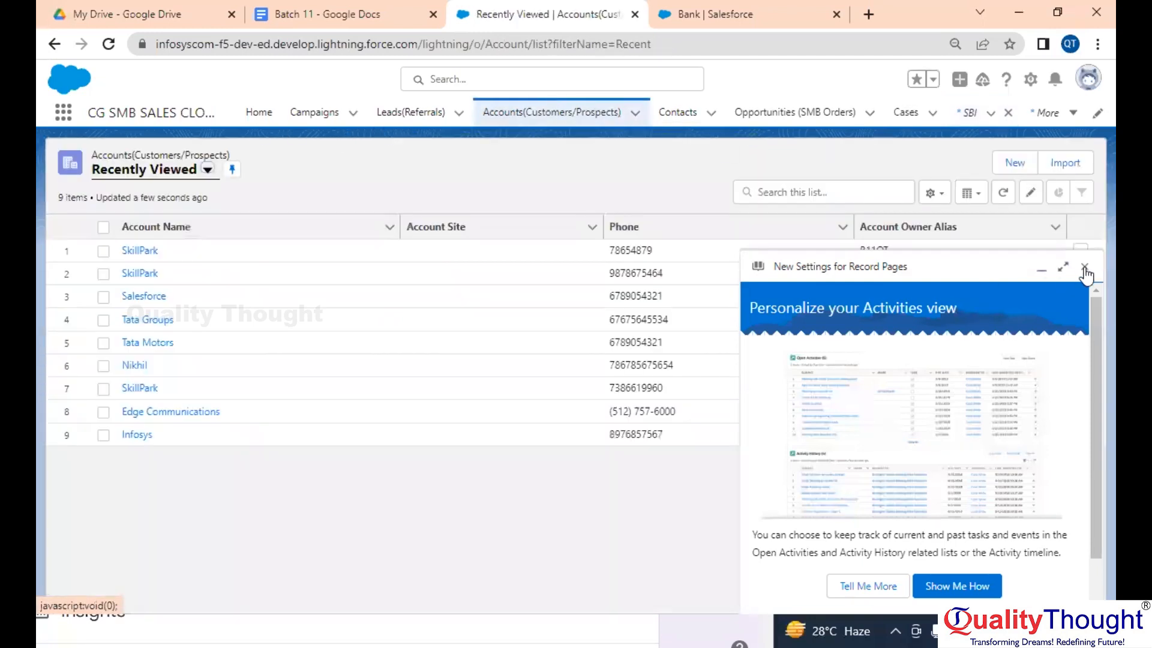
pyautogui.click(1085, 267)
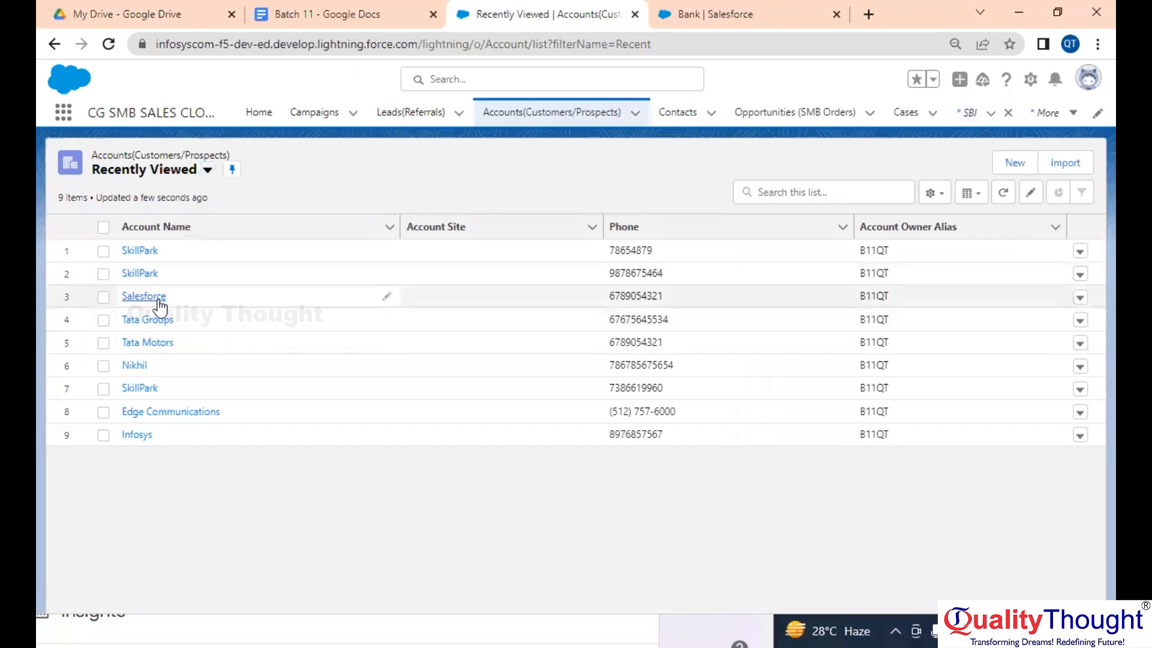
pyautogui.scroll(5, 146, 305)
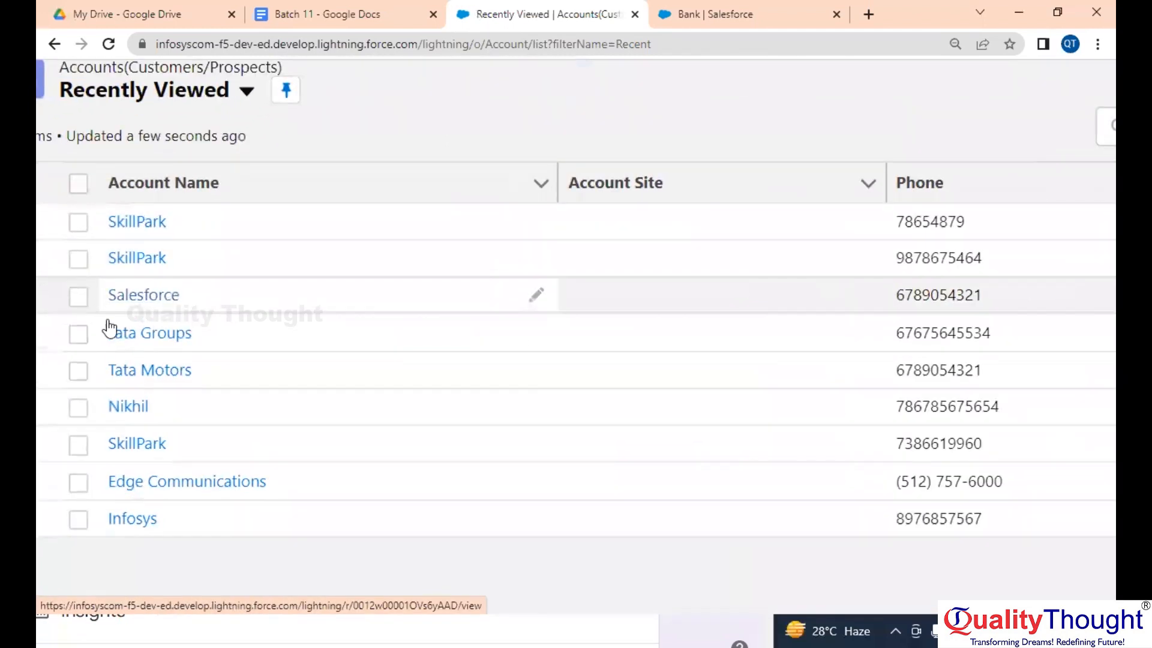
pyautogui.scroll(-5, 145, 304)
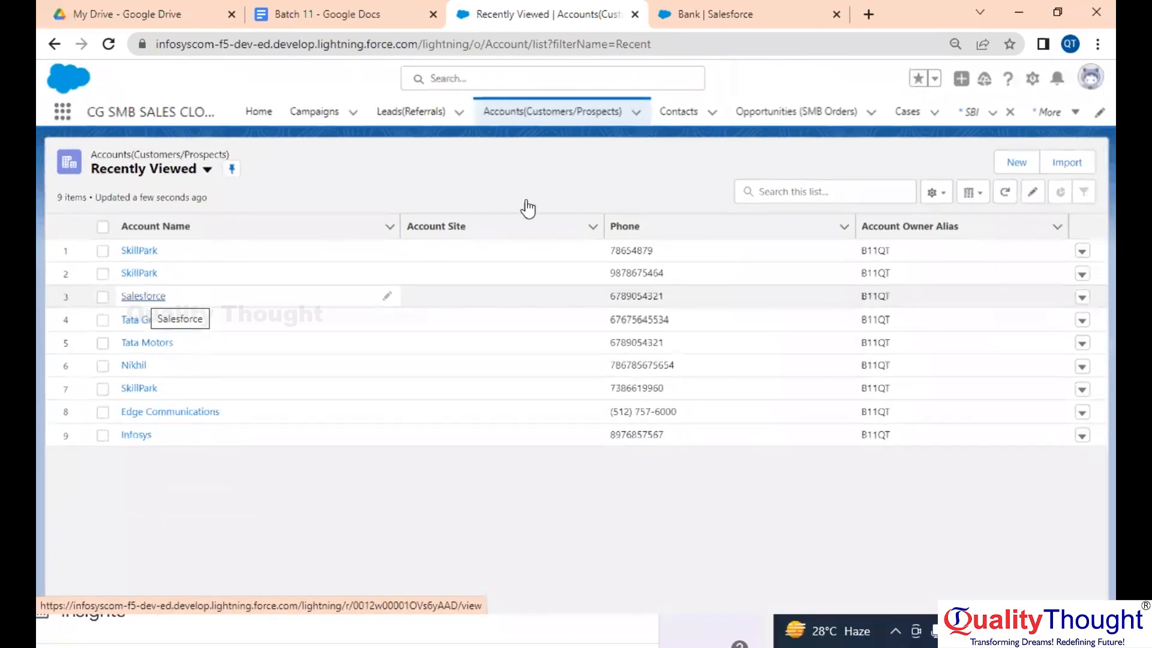
# Start a new contact from the Contacts list and enter the contact's last name
pyautogui.click(678, 113)
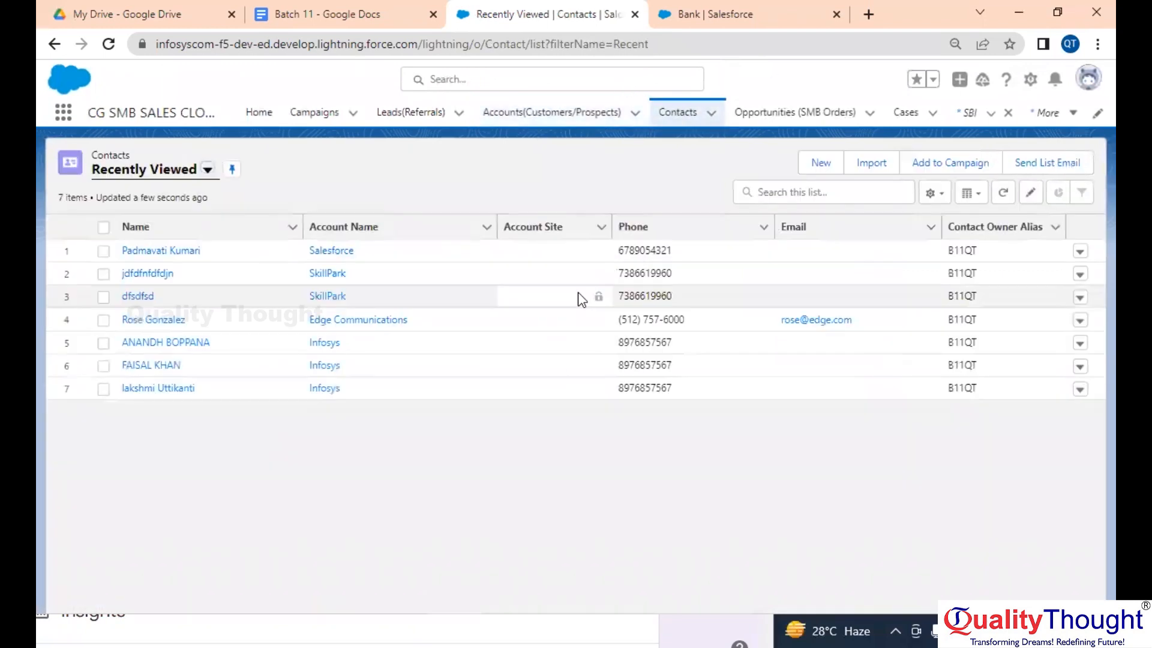
pyautogui.click(817, 162)
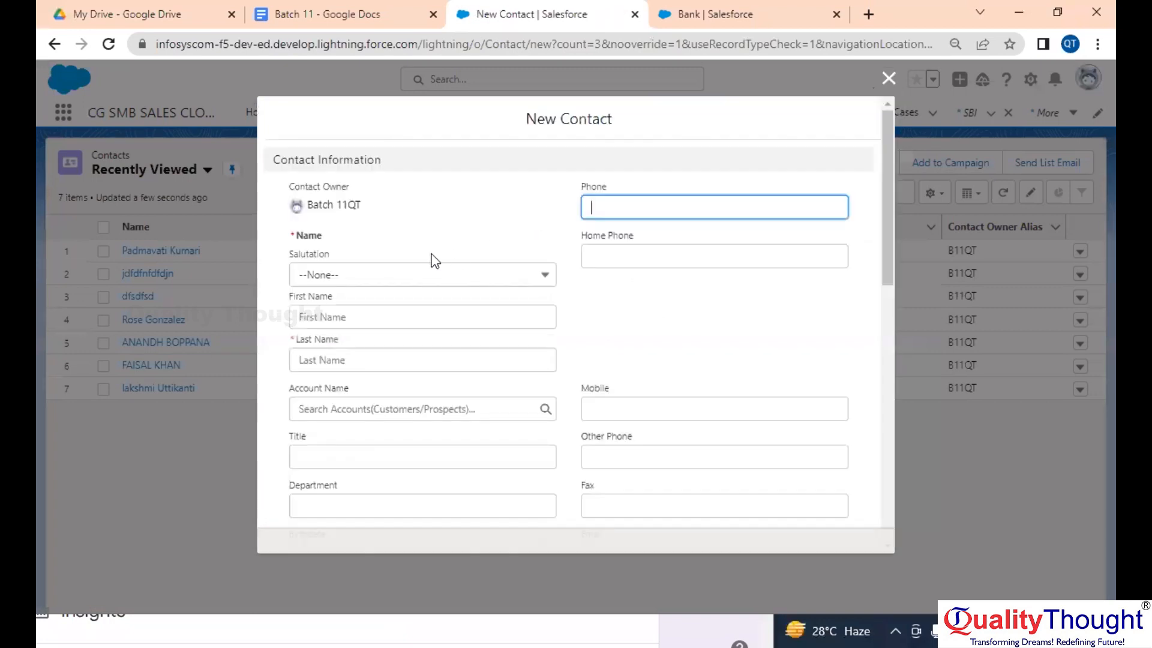
pyautogui.click(423, 359)
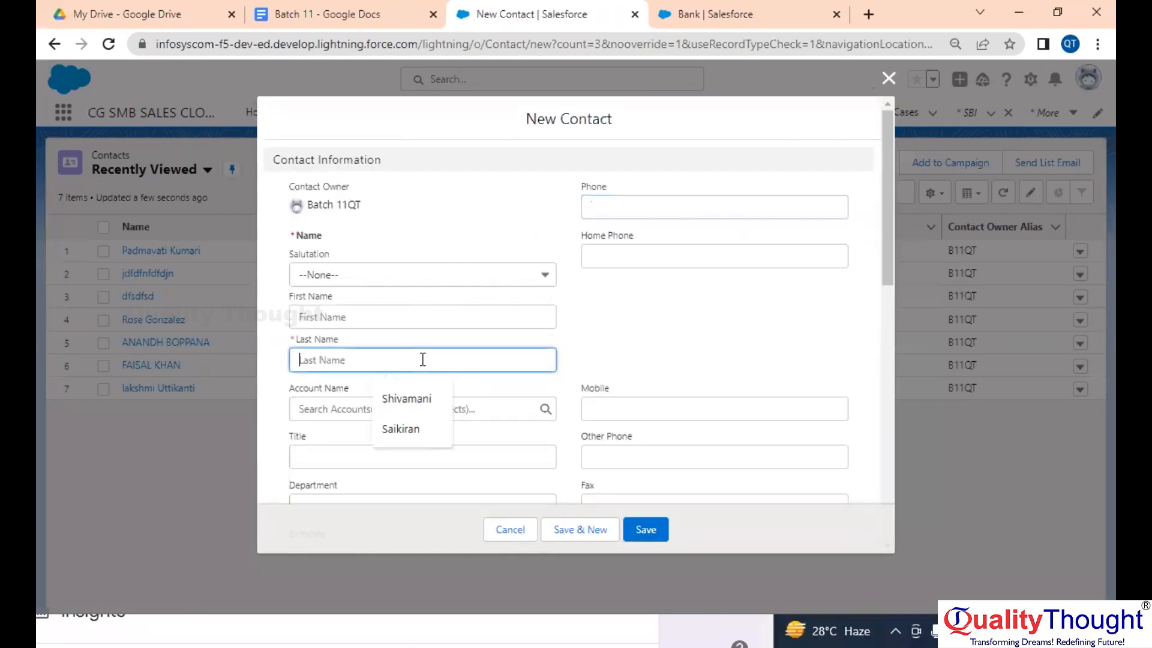
pyautogui.write('Roopa')
pyautogui.press('Tab')
pyautogui.scroll(-2, 579, 317)
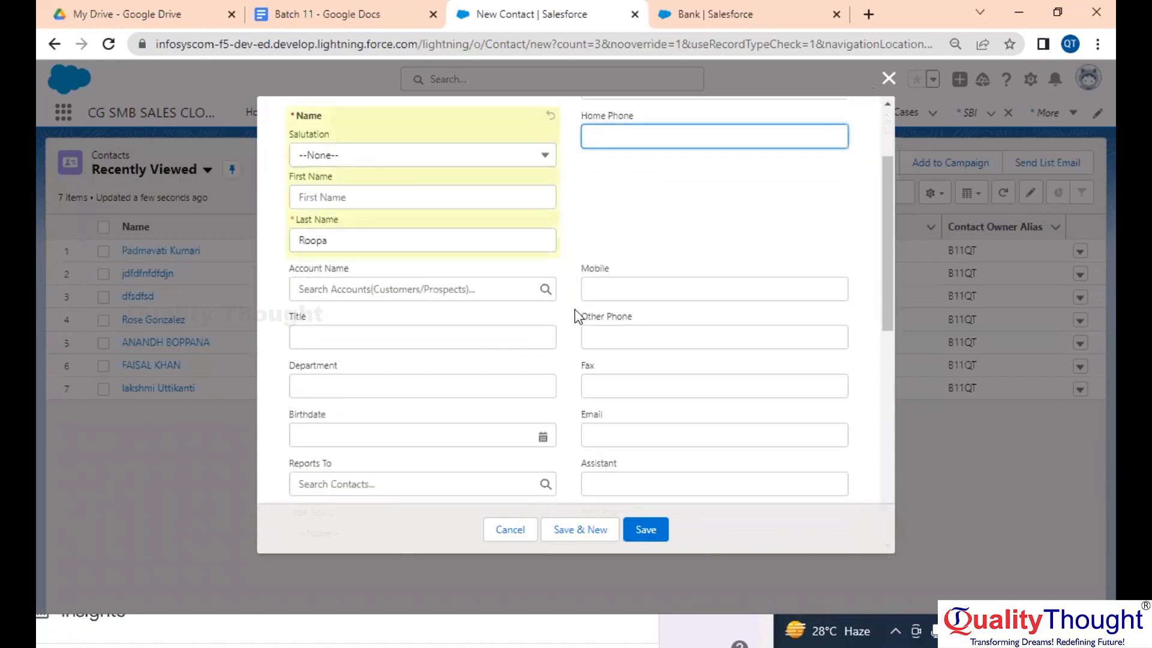
# Set the new contact's account to Salesforce and save the contact
pyautogui.click(384, 290)
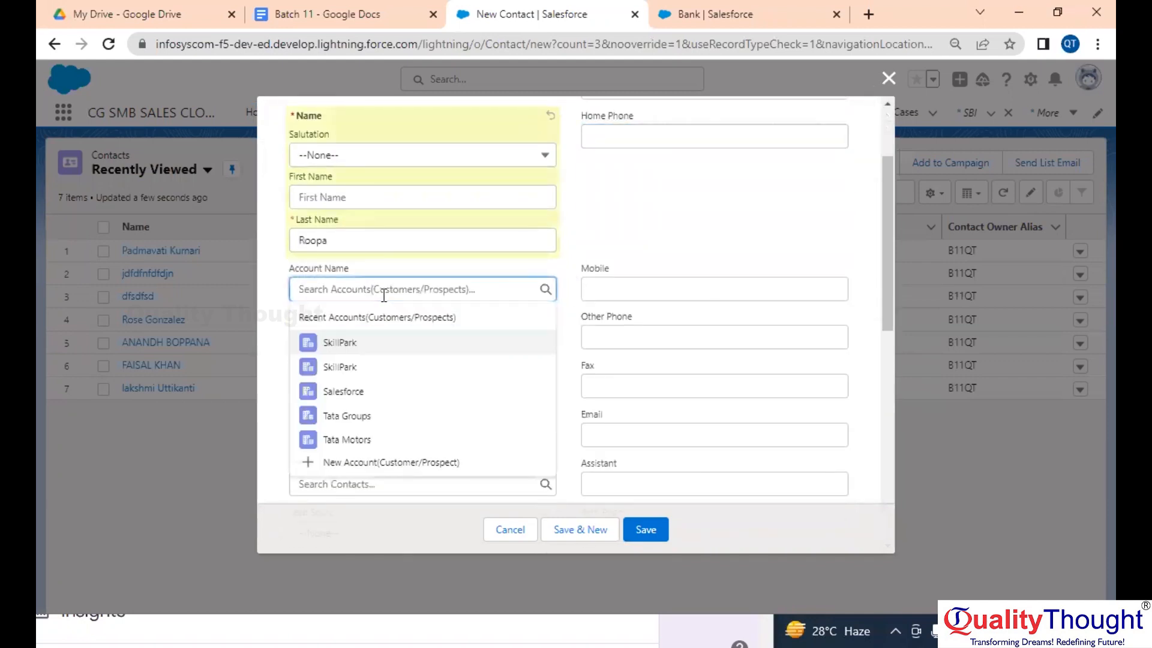
pyautogui.scroll(4, 417, 328)
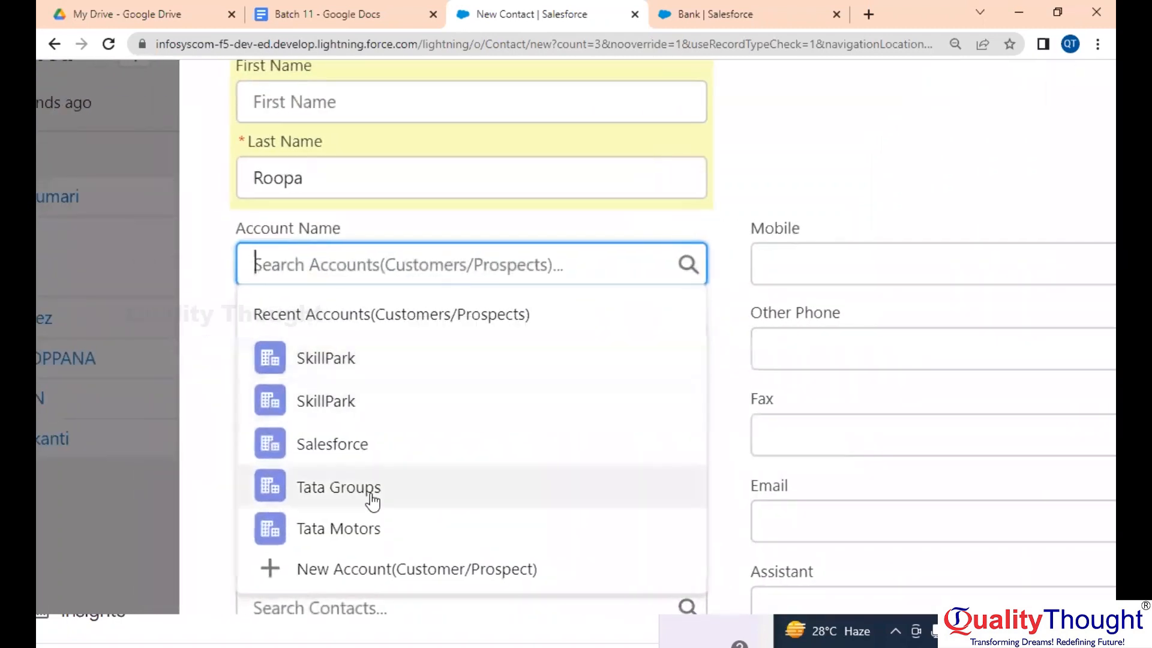
pyautogui.scroll(-2, 378, 501)
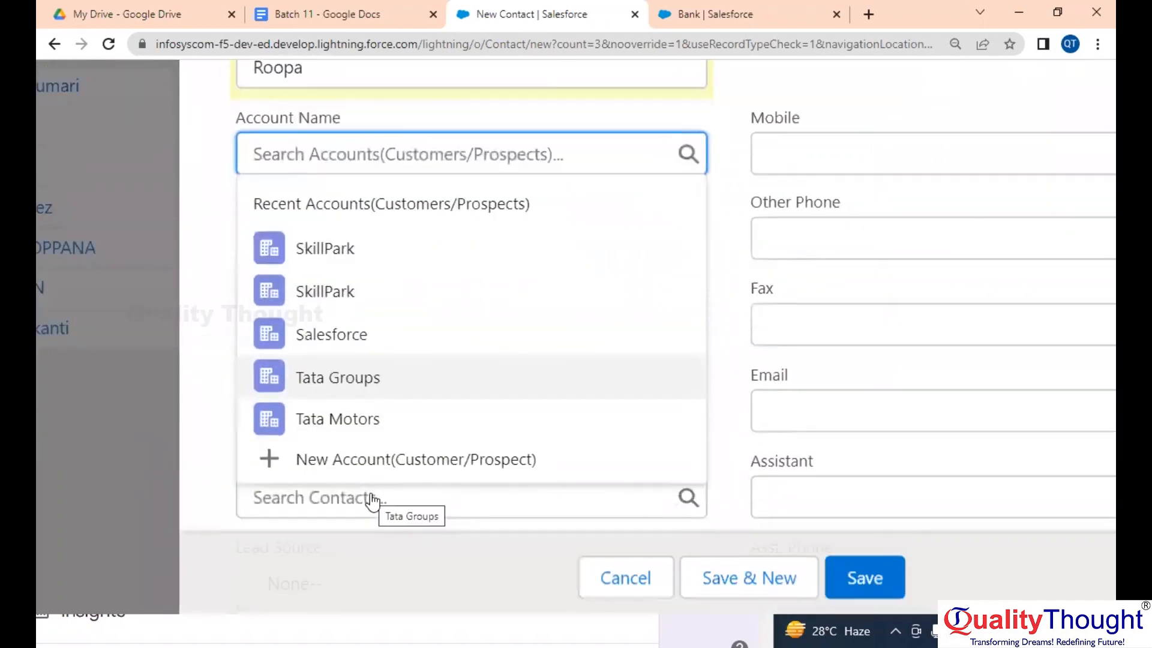
pyautogui.click(347, 336)
pyautogui.scroll(-3, 342, 337)
pyautogui.click(710, 507)
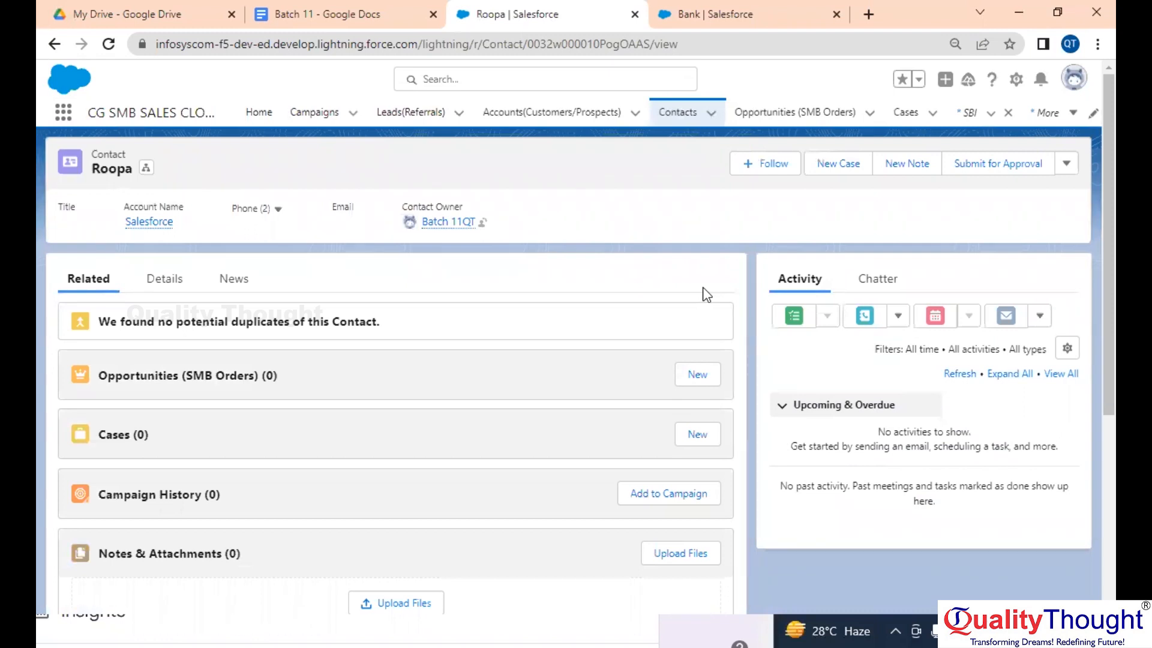
# Open the Salesforce account record and examine its related contacts and the additional record actions, including Delete
pyautogui.click(556, 118)
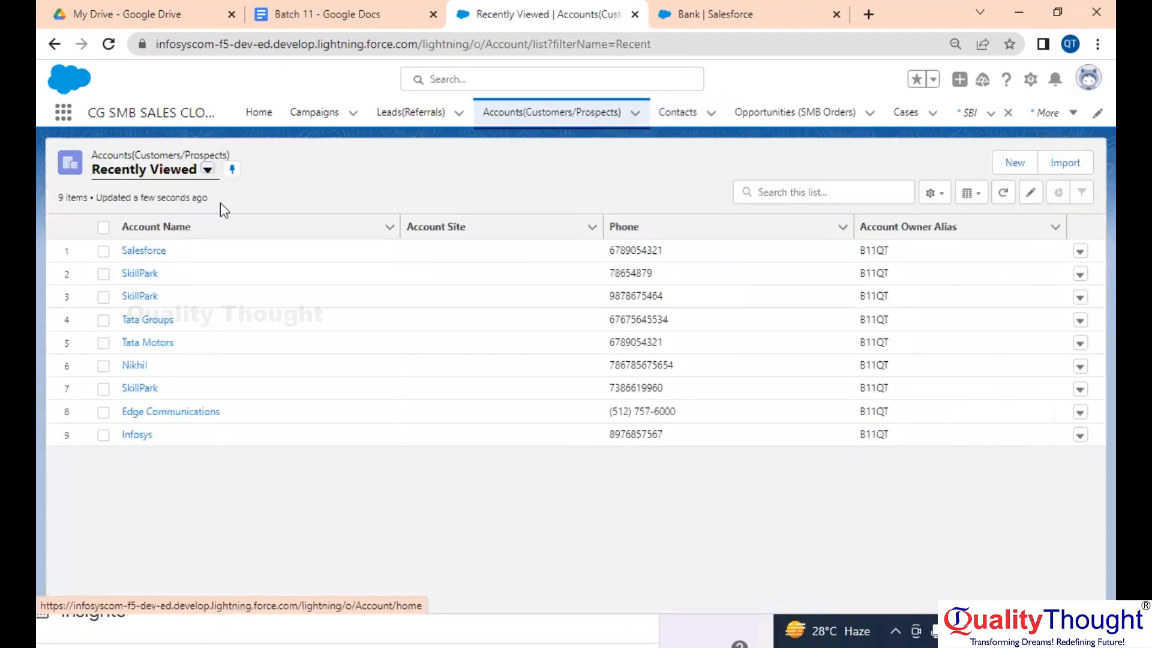
pyautogui.click(142, 251)
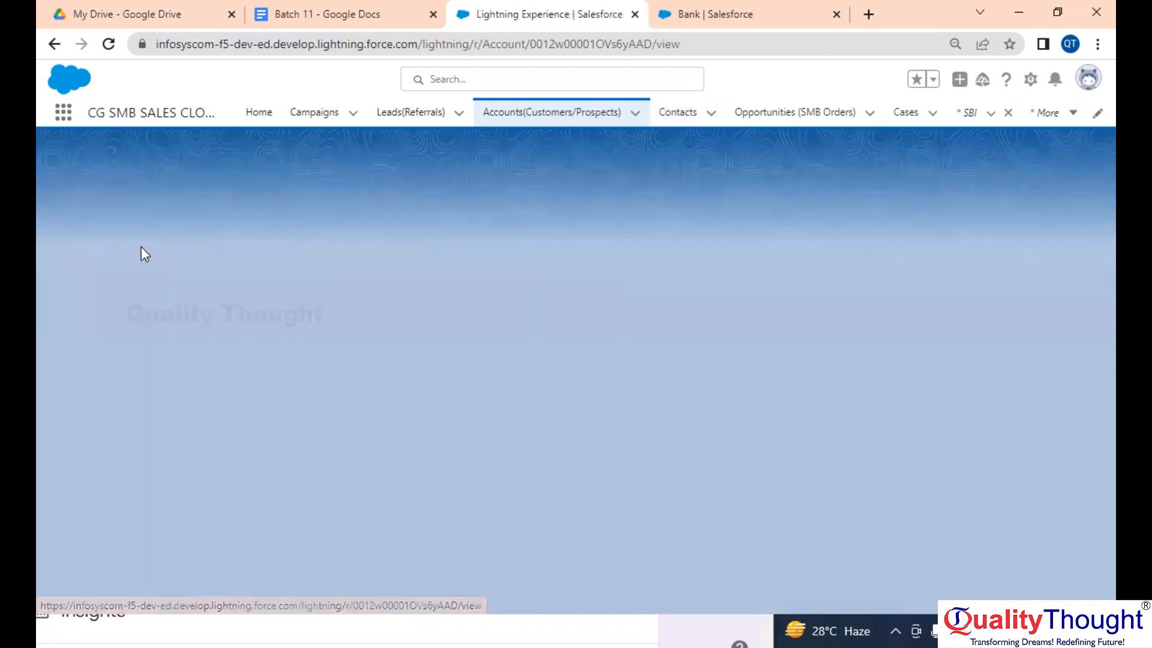
pyautogui.scroll(-1, 229, 466)
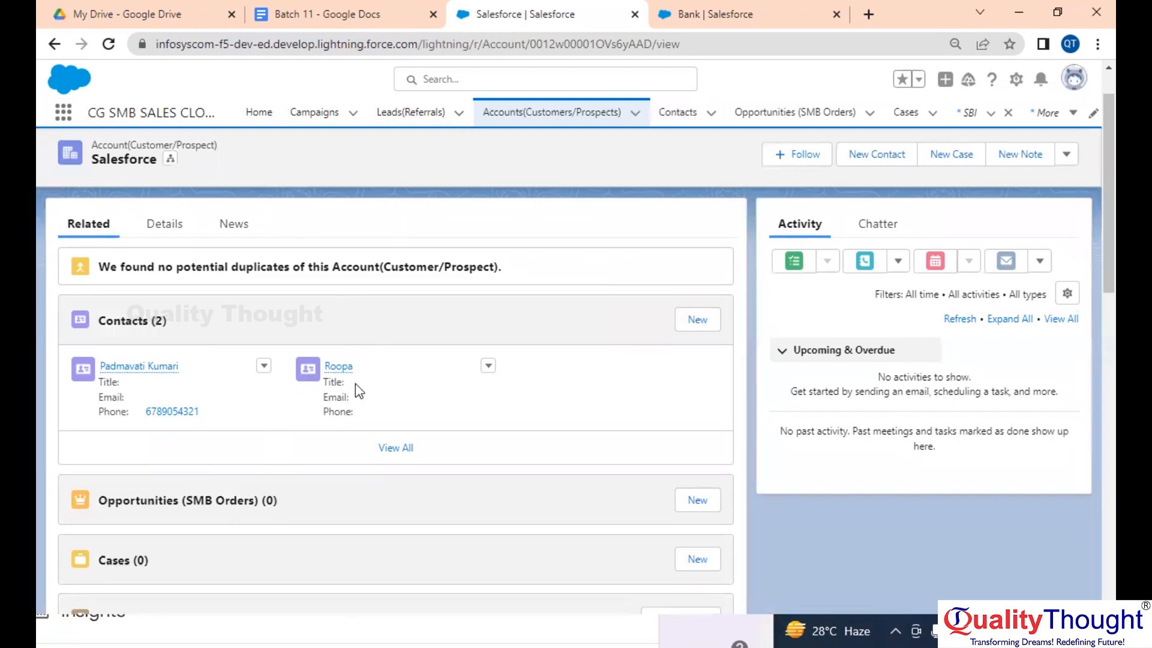
pyautogui.click(1068, 152)
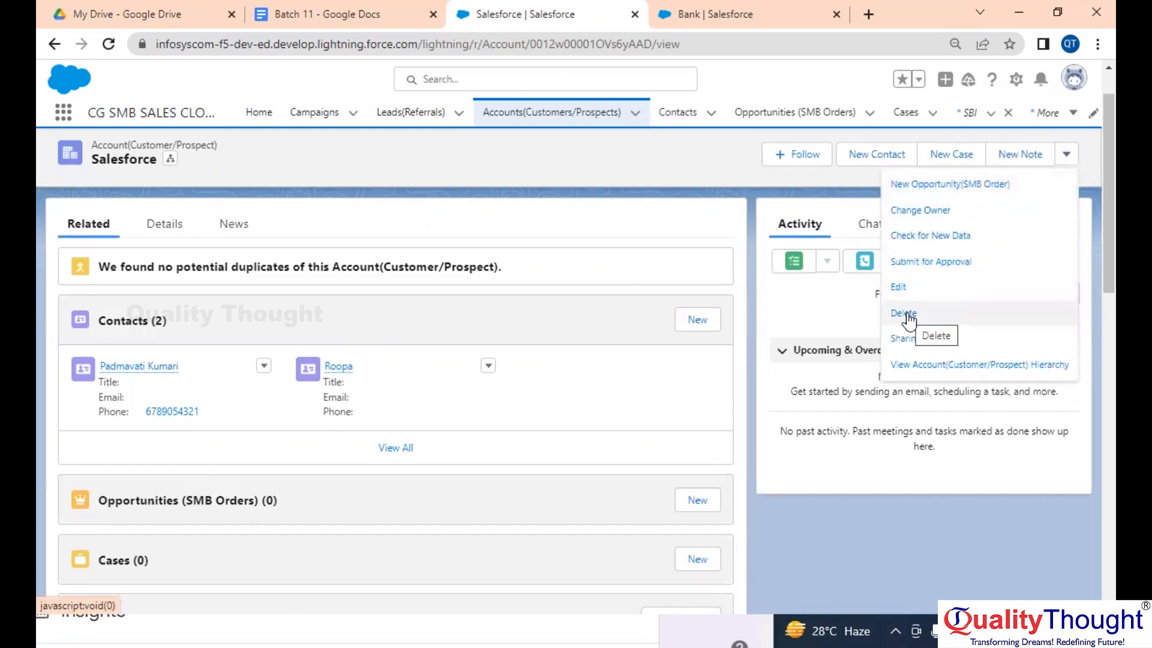
# Create another contact with only a last name, leaving the account name empty, and save it
pyautogui.click(680, 120)
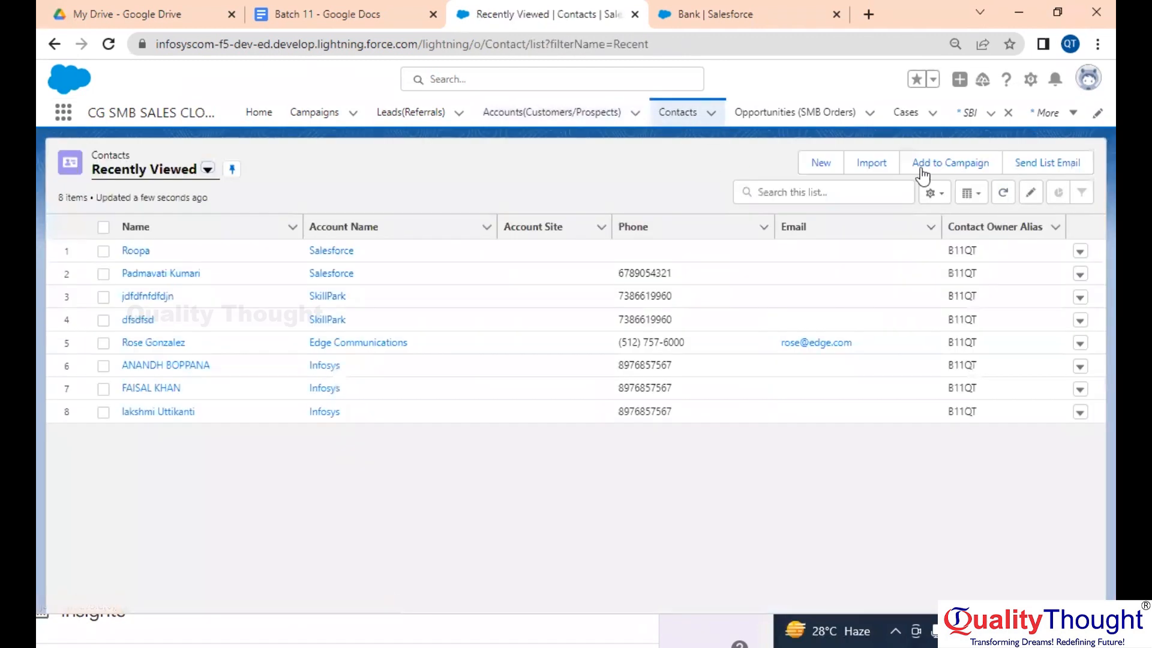
pyautogui.click(822, 168)
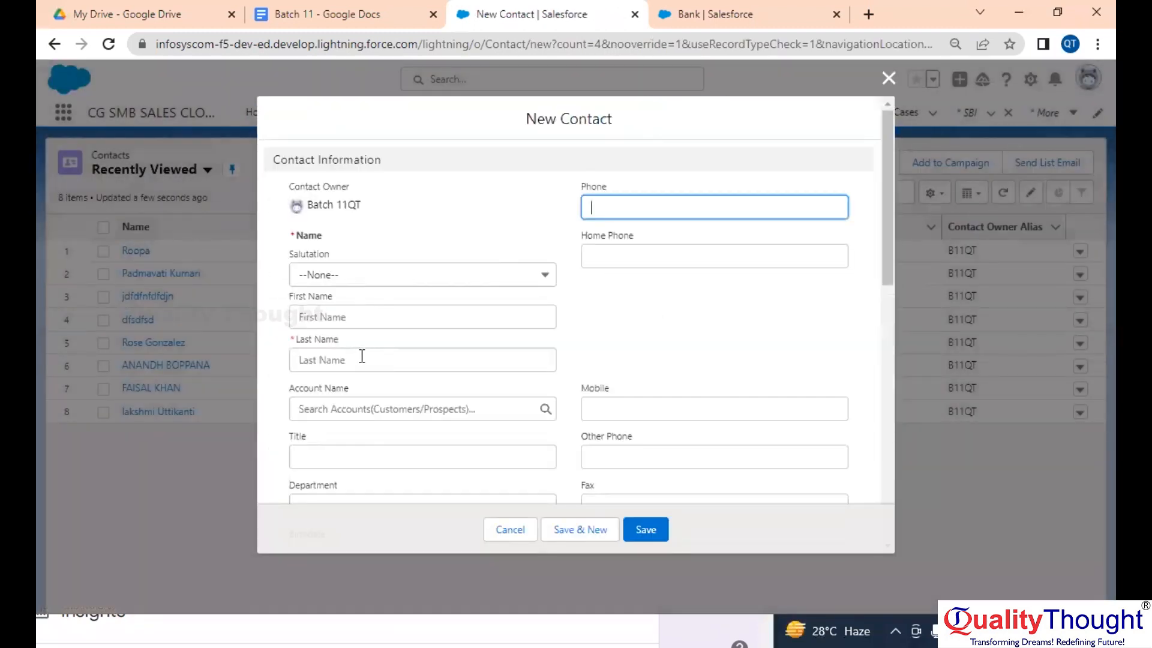
pyautogui.click(362, 356)
pyautogui.write('Ganesh')
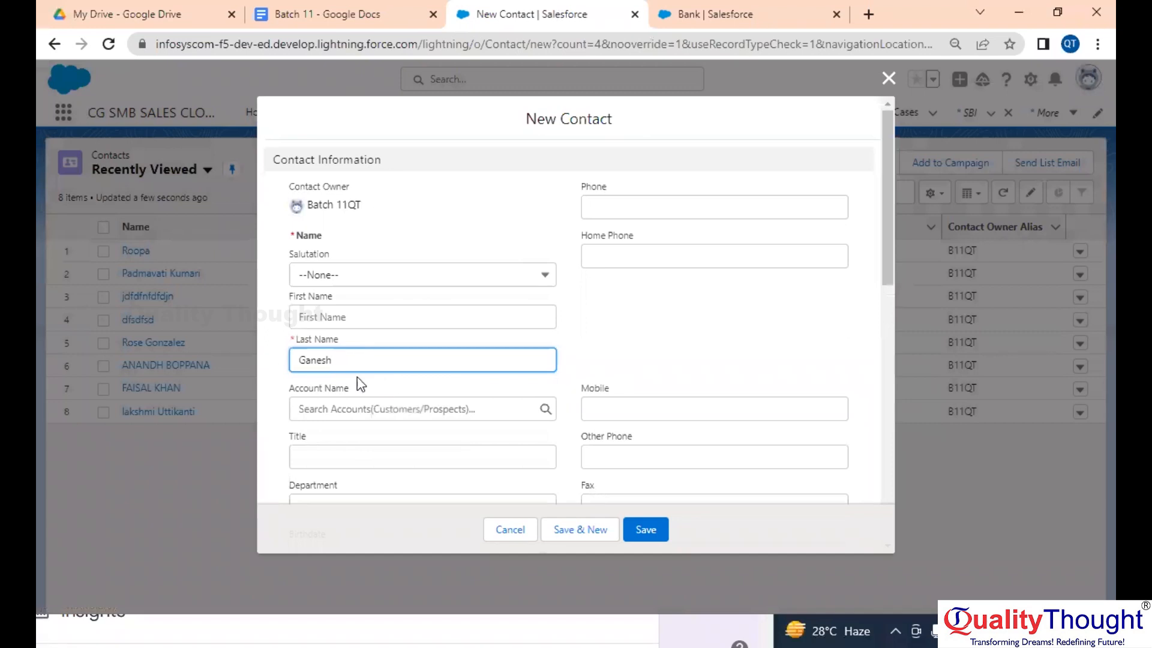
pyautogui.click(384, 409)
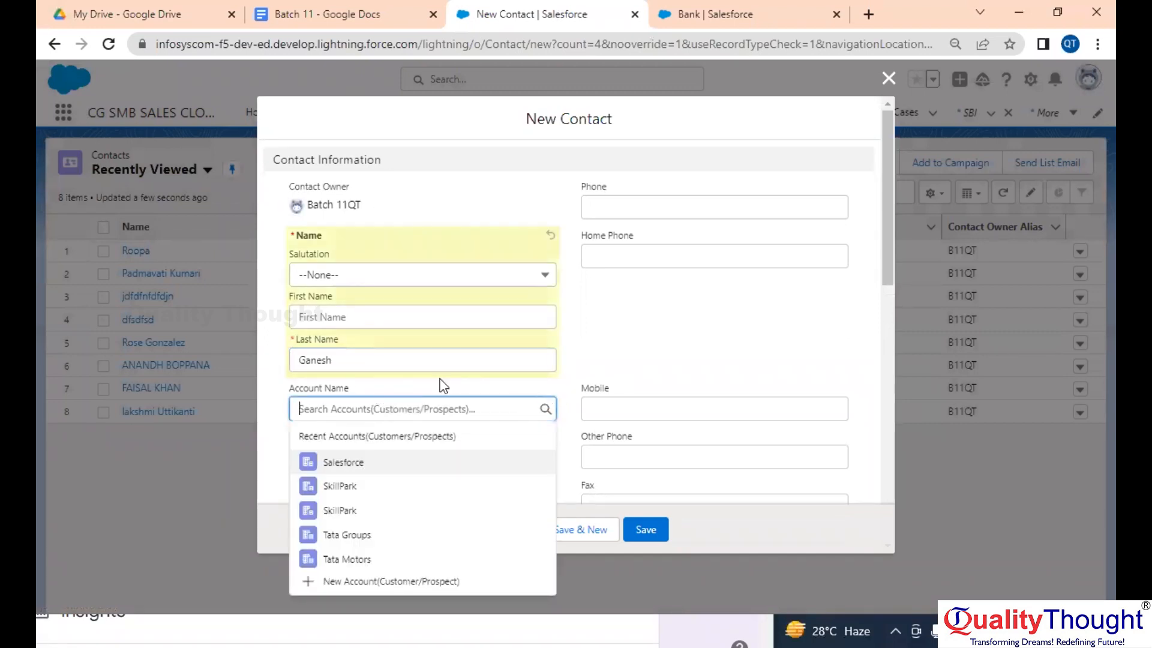
pyautogui.click(657, 537)
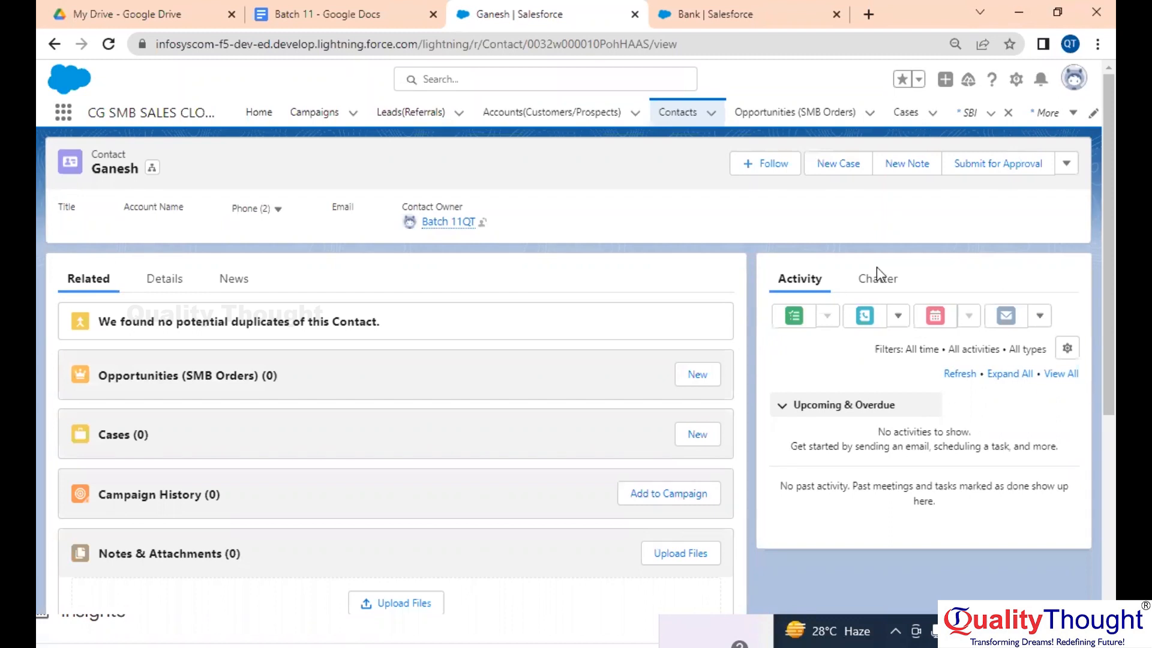
# Delete the Salesforce account from the recently viewed accounts and confirm the deletion
pyautogui.click(543, 111)
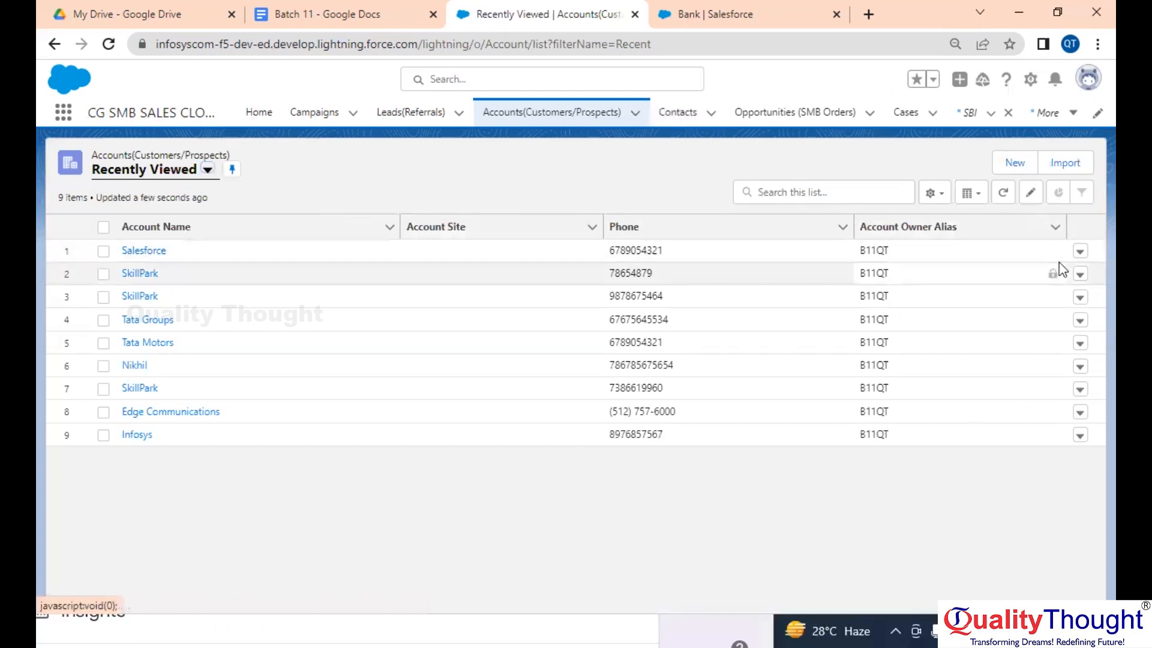
pyautogui.click(1080, 253)
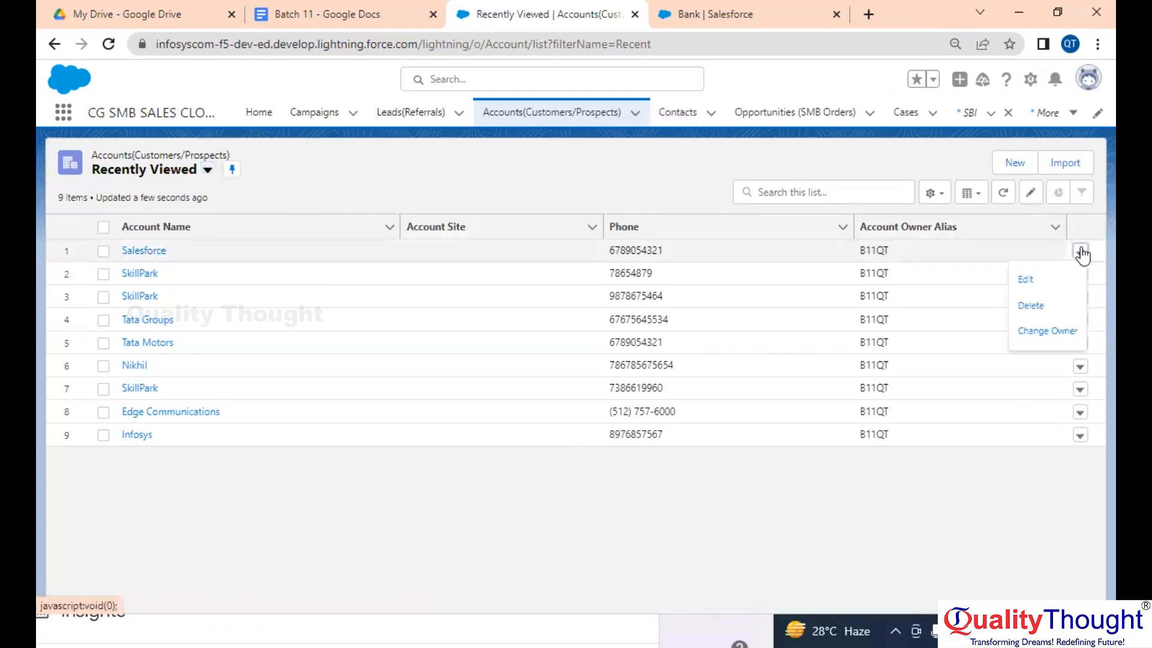
pyautogui.click(1049, 305)
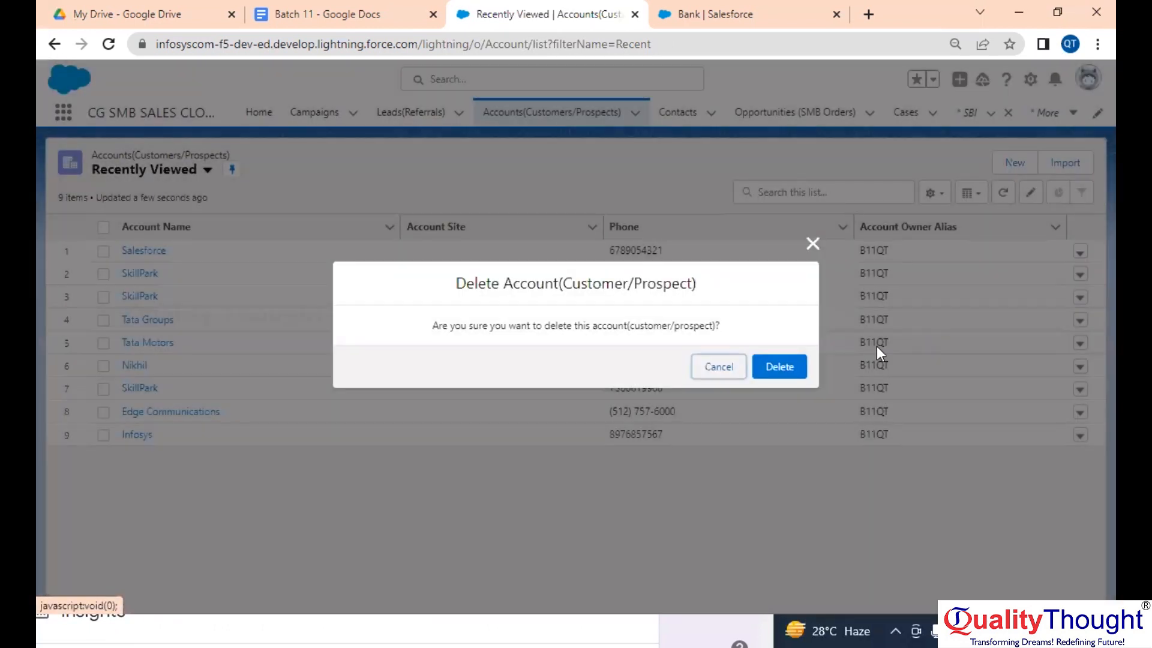
pyautogui.click(790, 363)
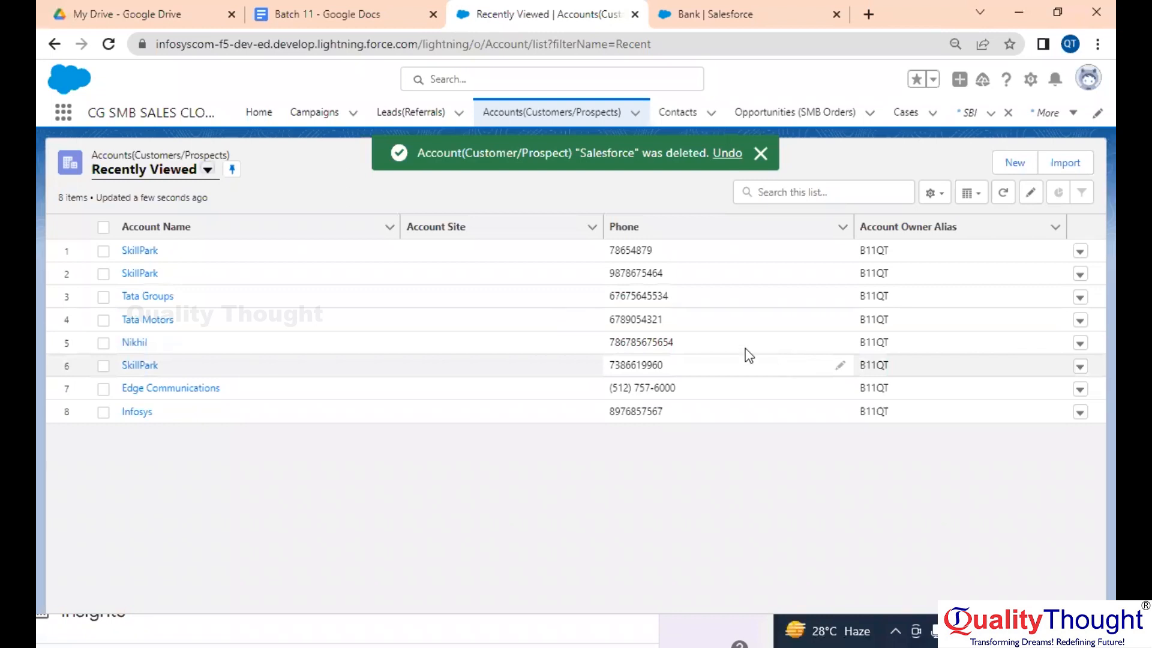
# Open the recently viewed contacts and examine the remaining contacts together with their account names
pyautogui.click(670, 117)
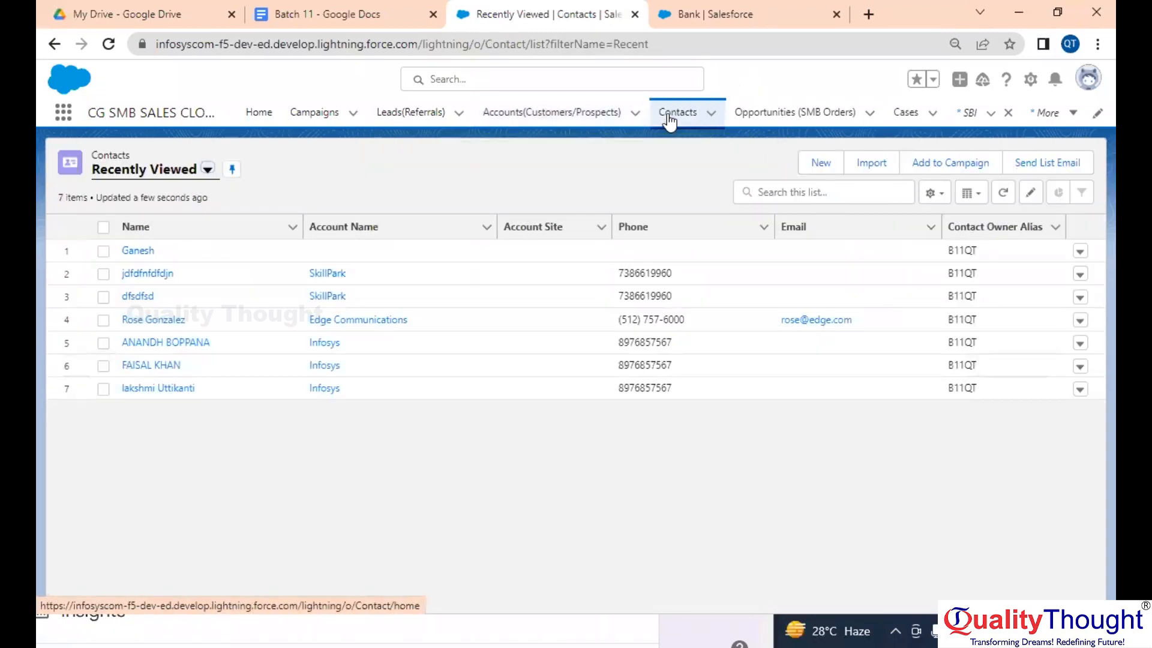
pyautogui.scroll(5, 250, 329)
pyautogui.hscroll(-4, 249, 329)
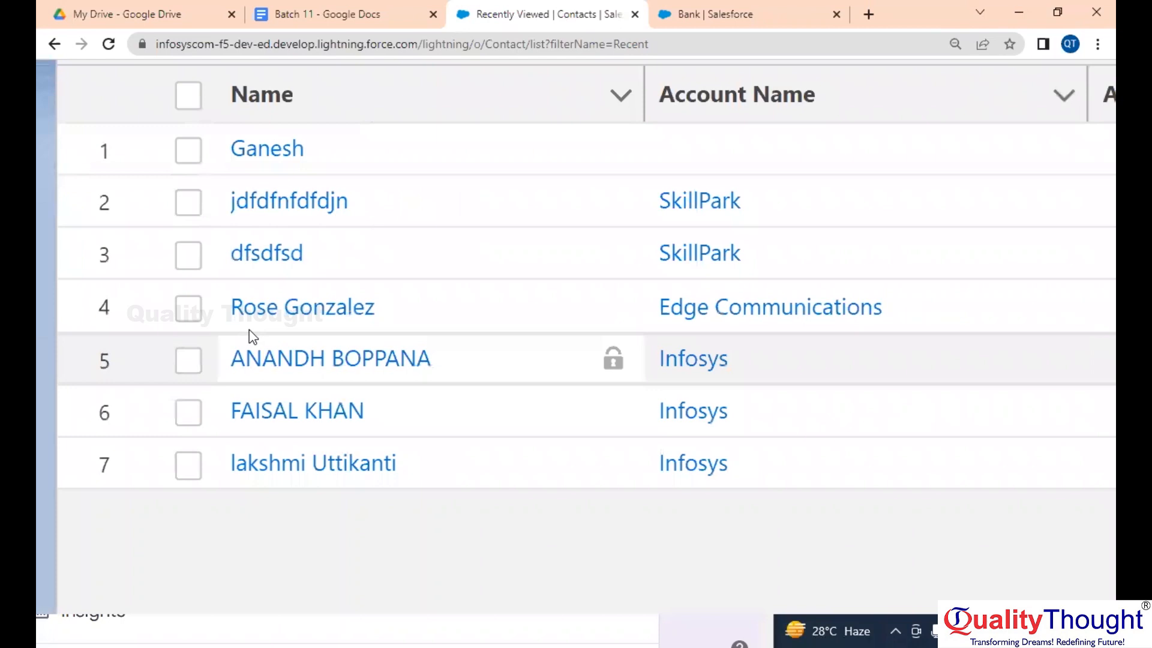
pyautogui.scroll(-5, 249, 330)
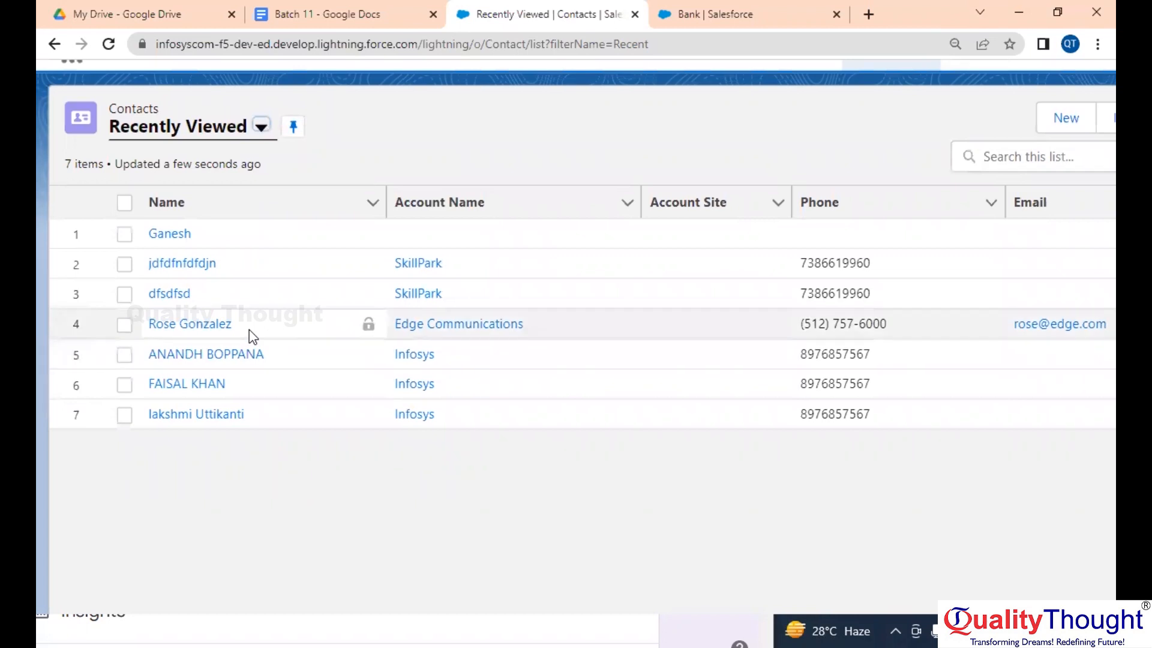
pyautogui.scroll(2, 249, 329)
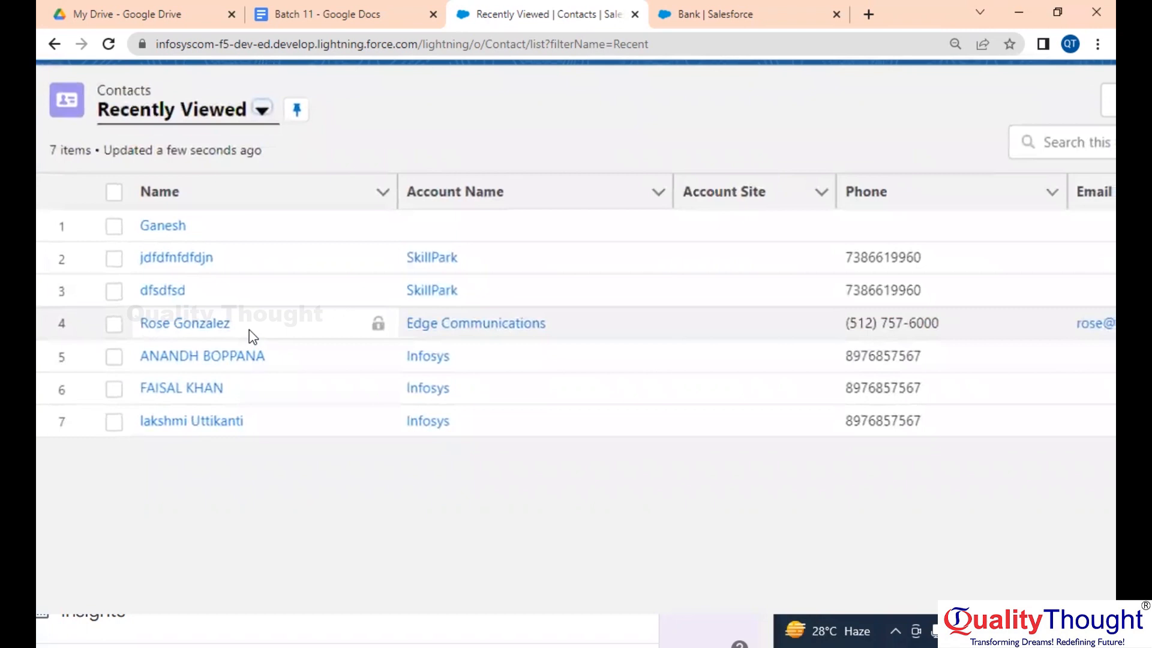
pyautogui.scroll(-2, 250, 330)
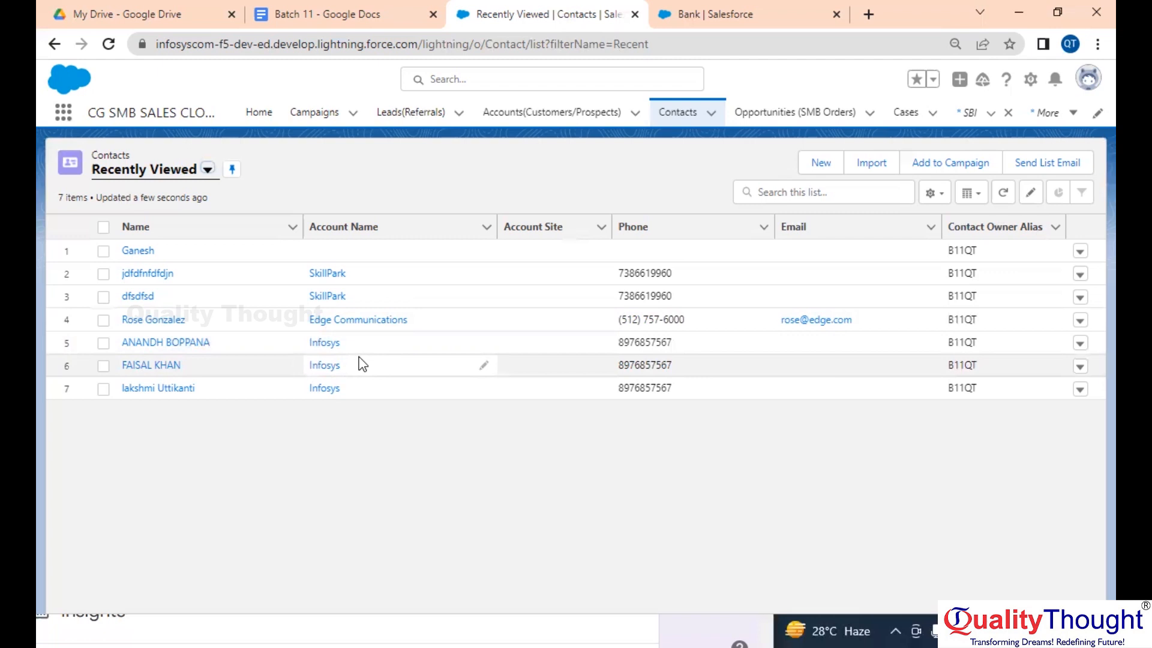
pyautogui.click(822, 167)
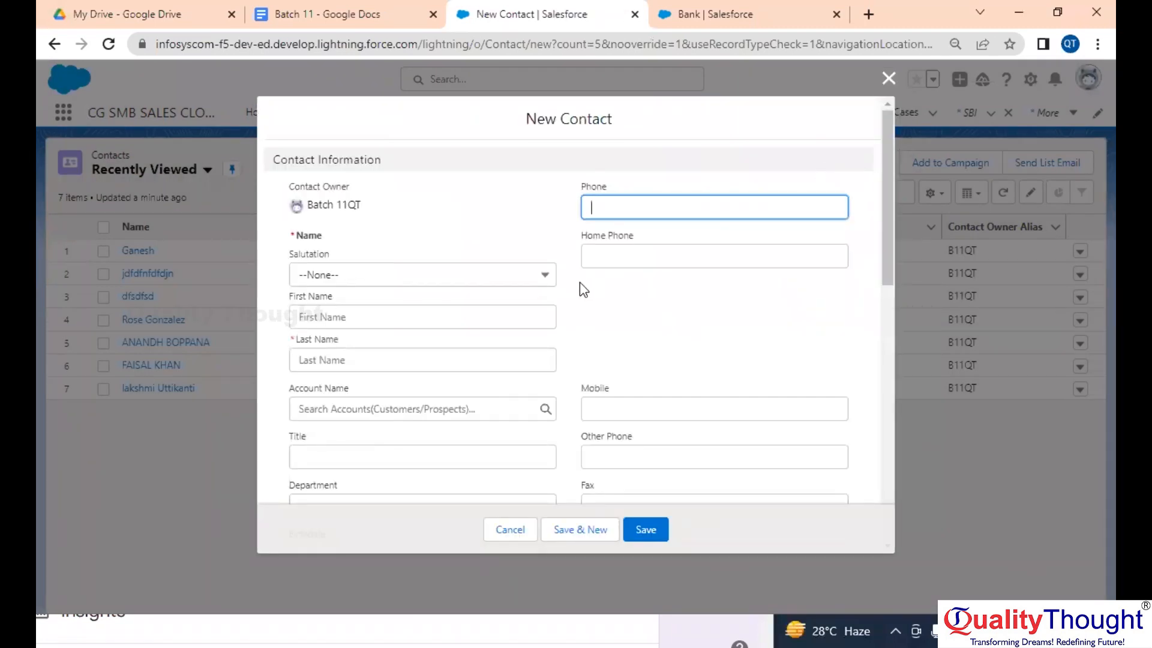
pyautogui.click(362, 365)
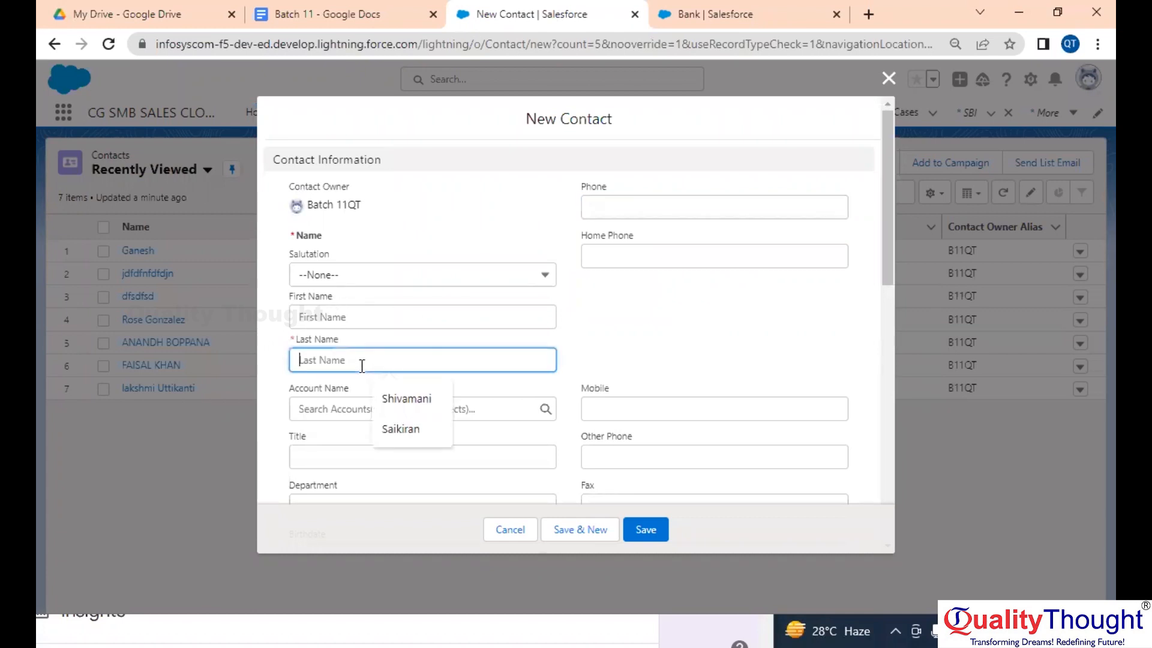
pyautogui.click(411, 410)
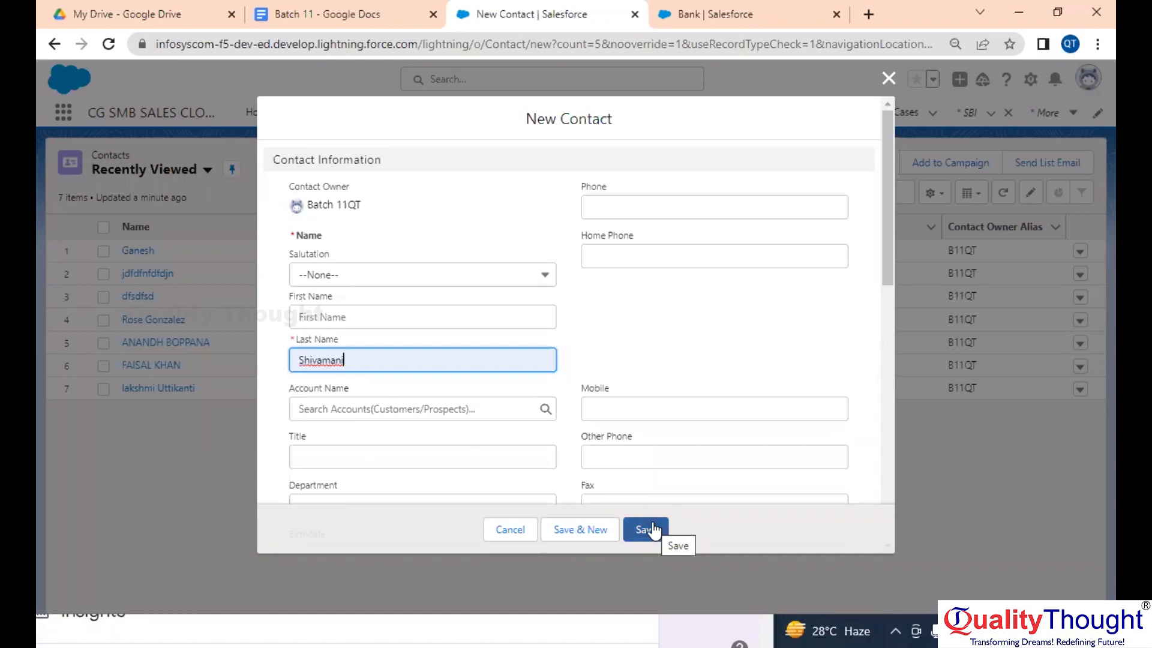
pyautogui.click(888, 78)
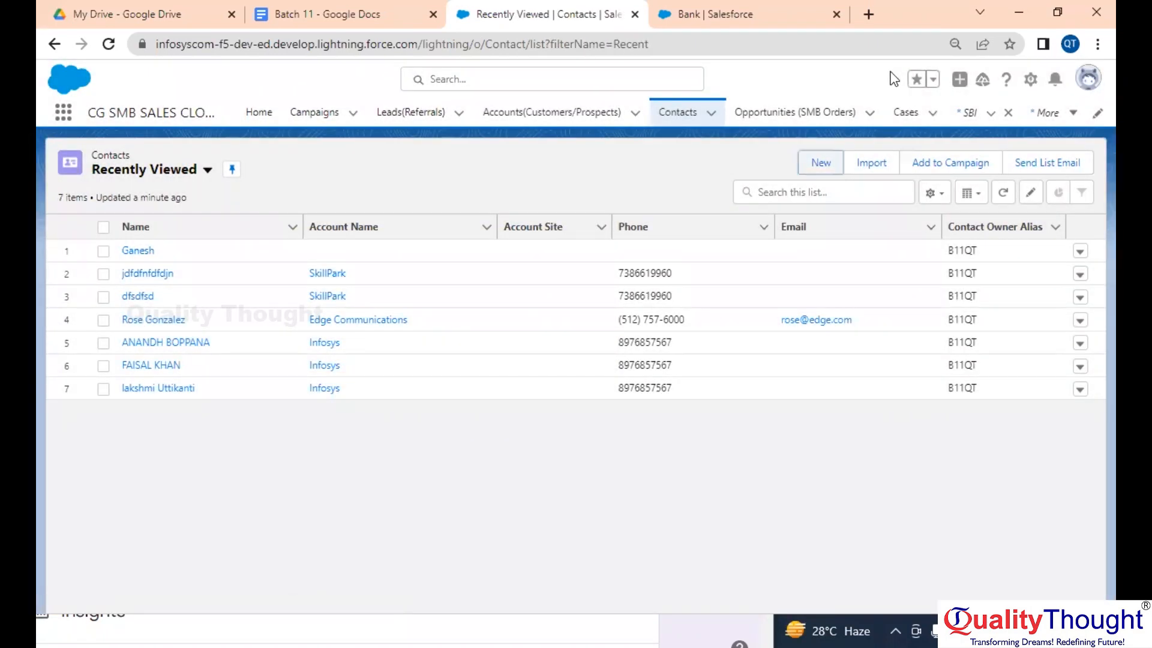
# Open the Contact object's Fields & Relationships in Setup and examine the data type of the Account Name field
pyautogui.click(1031, 80)
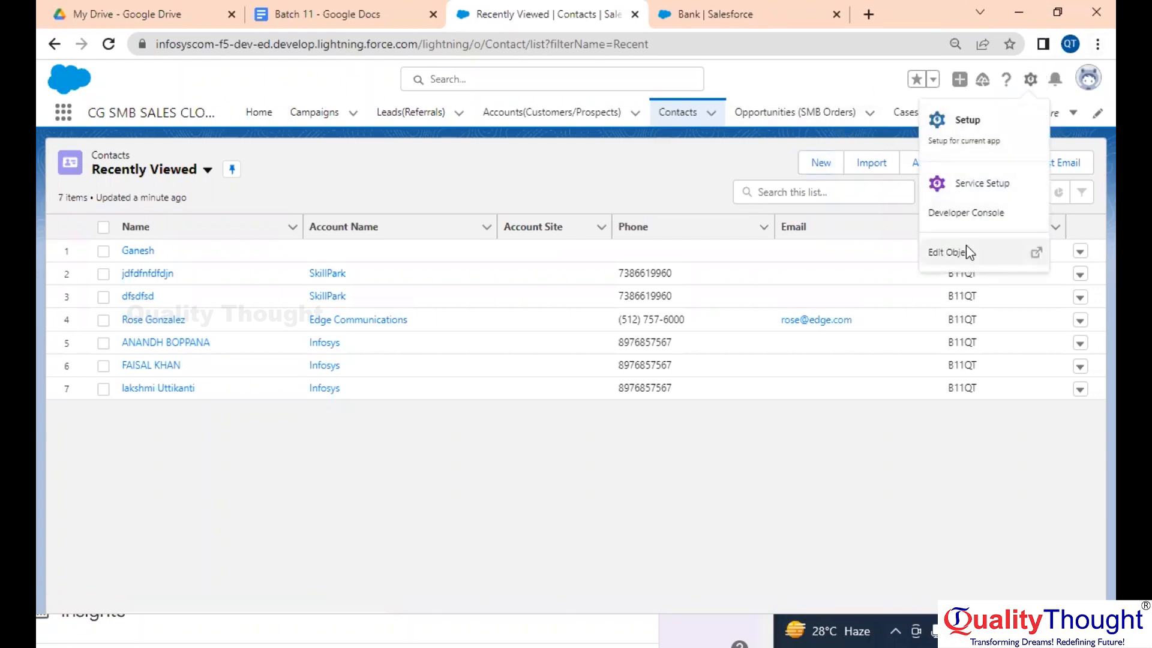
pyautogui.click(967, 252)
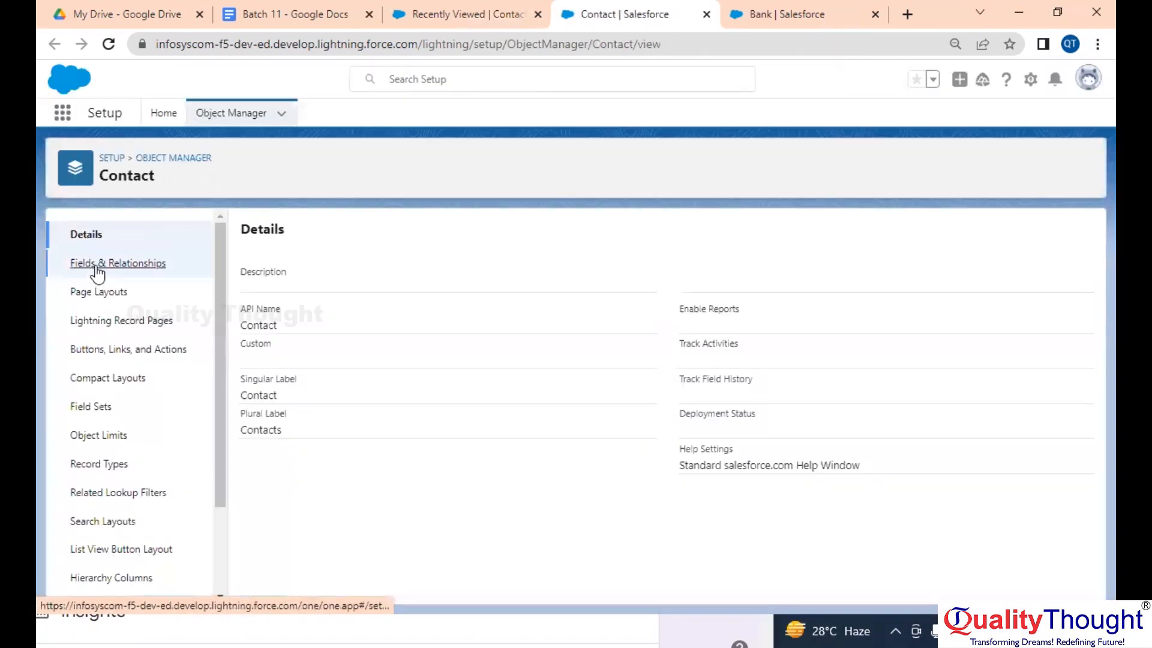
pyautogui.click(96, 264)
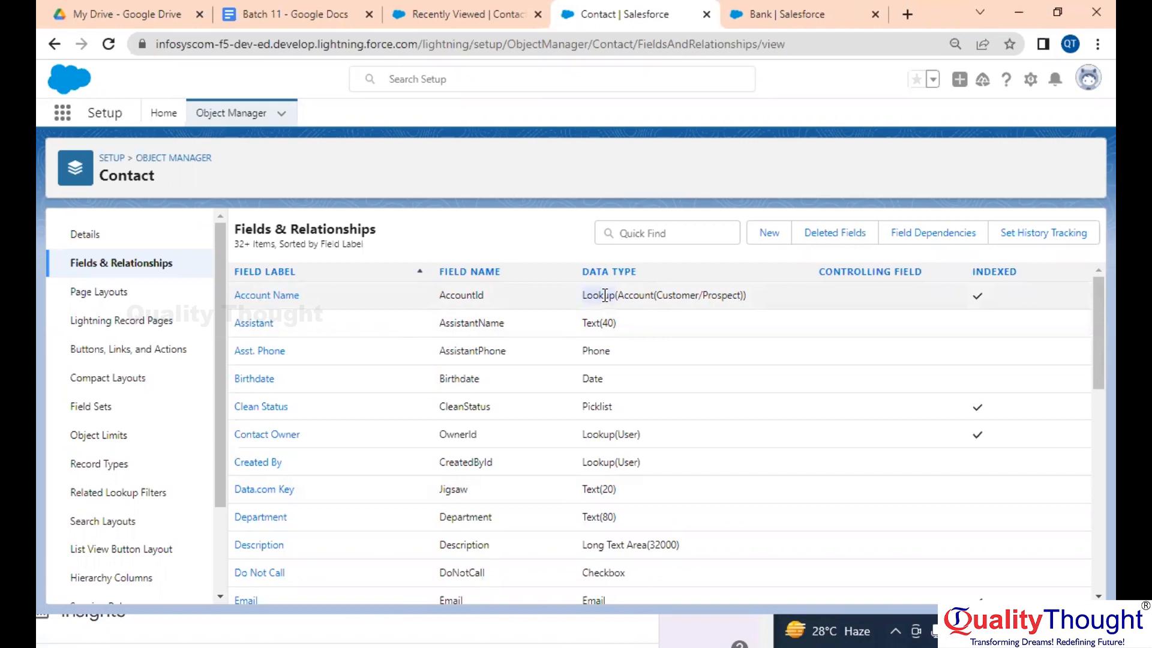
pyautogui.moveTo(605, 296); pyautogui.dragTo(616, 296)
# Switch to the Batch 11 document and add the line "These Standard Relationships are known as Cascading Relationships" below the self relationship notes
pyautogui.click(324, 12)
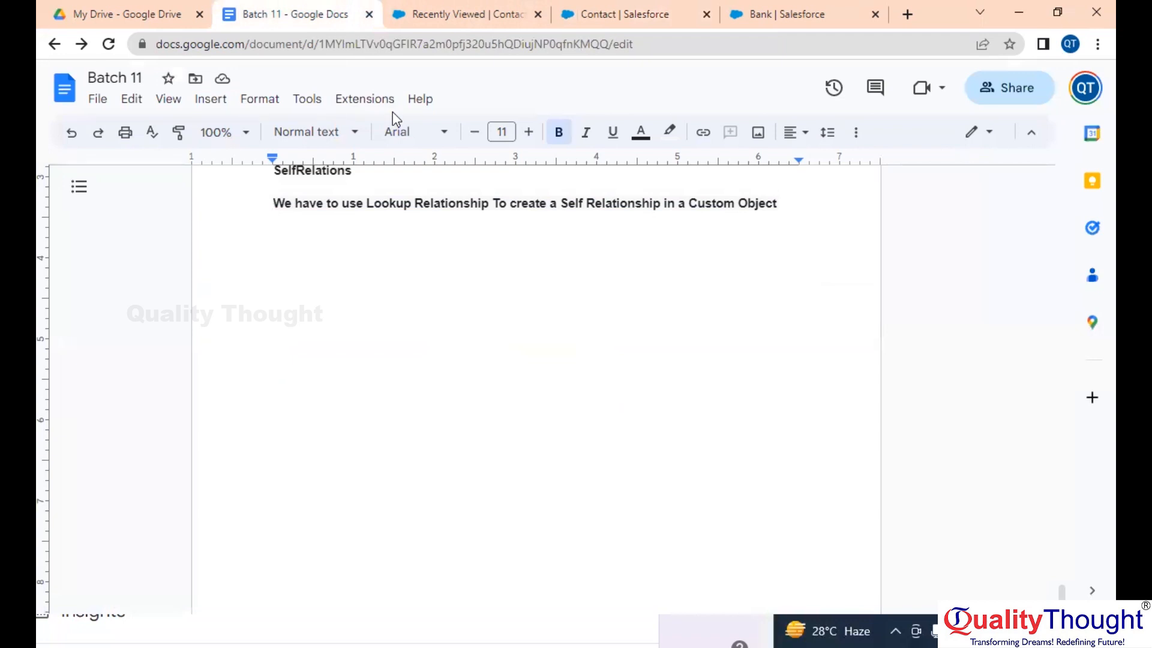
pyautogui.write('These Stan')
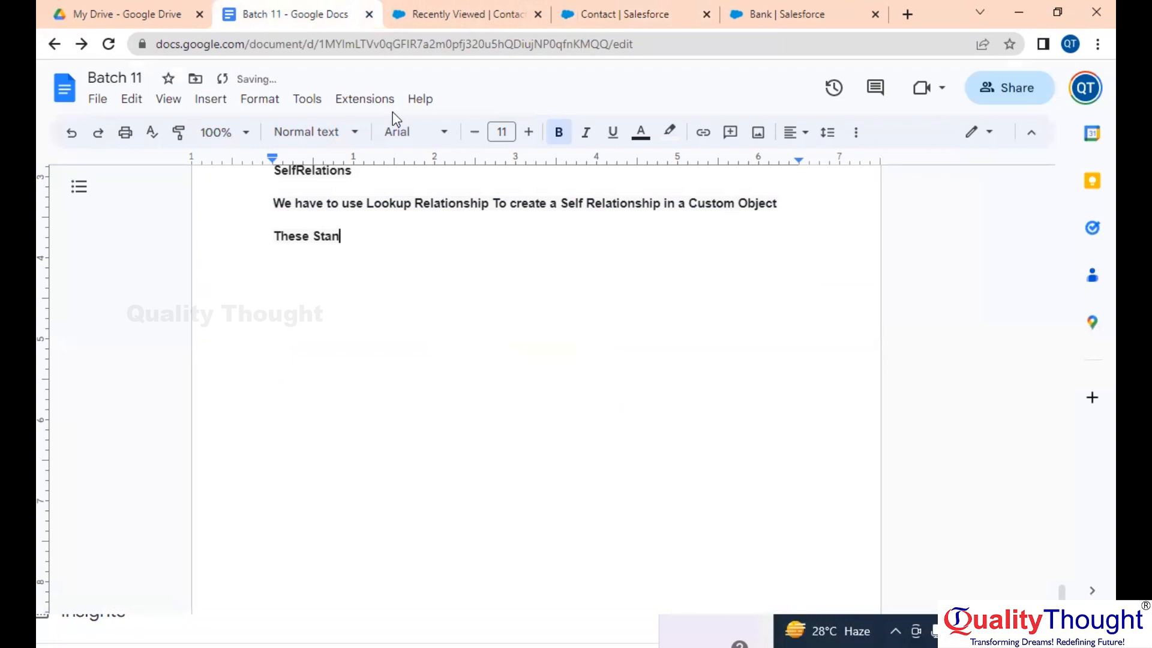
pyautogui.write('dard Relationships are kno')
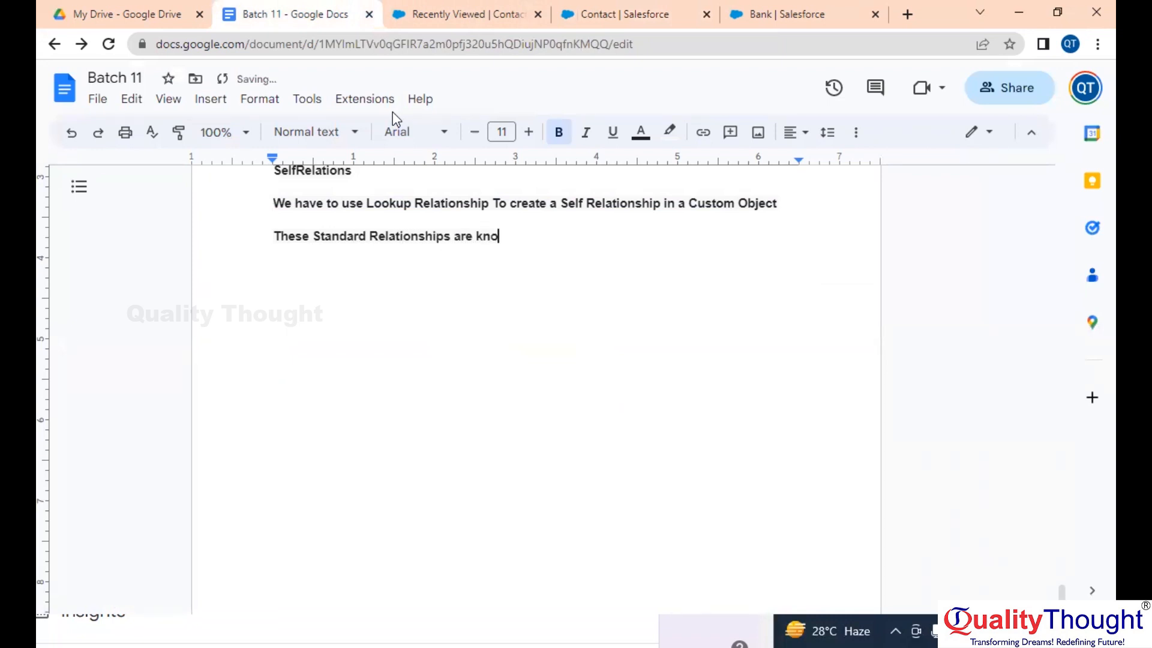
pyautogui.write('wn as Cascading C')
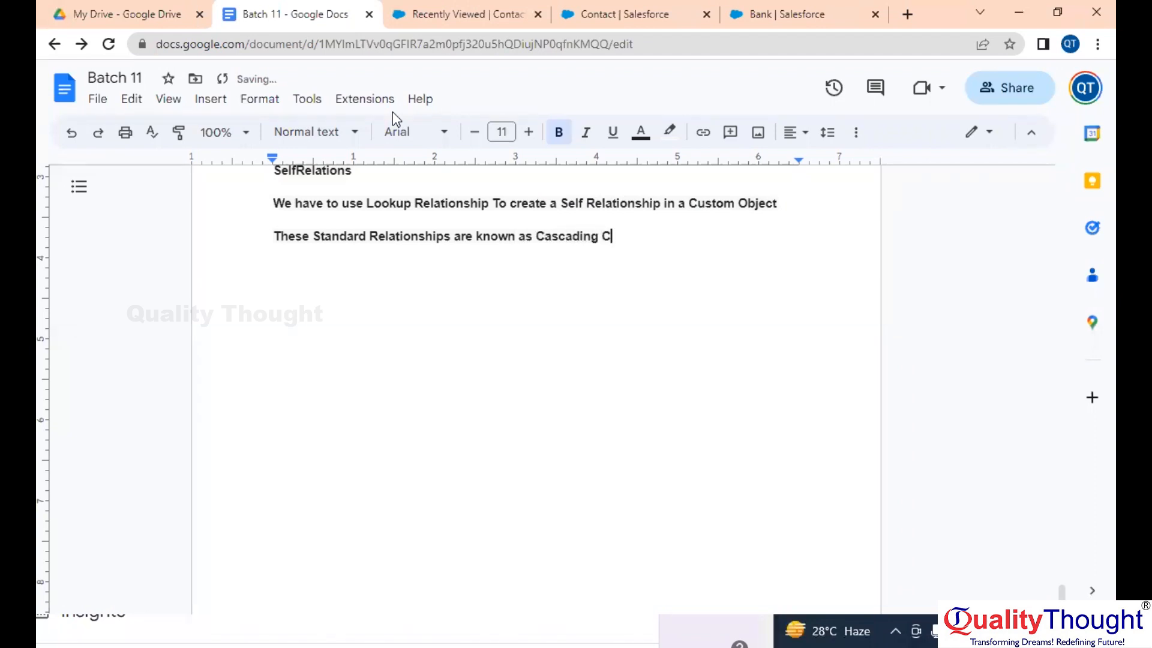
pyautogui.press('BackSpace')
pyautogui.write('Rela')
pyautogui.press('BackSpace')
pyautogui.write('lationships')
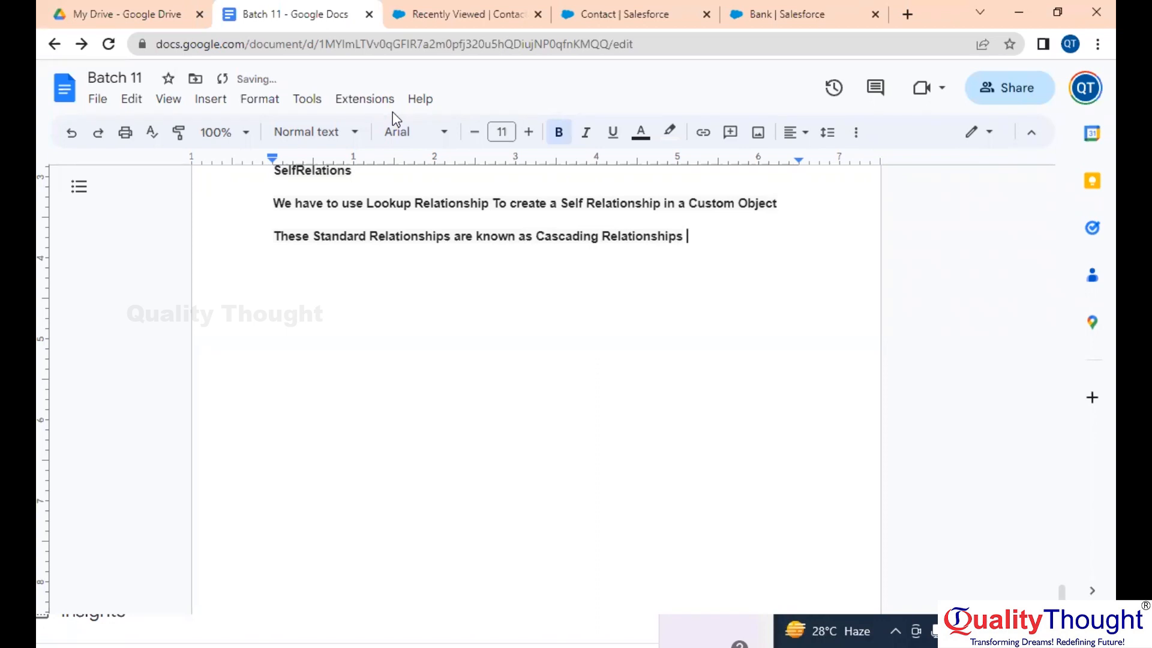
pyautogui.doubleClick(573, 240)
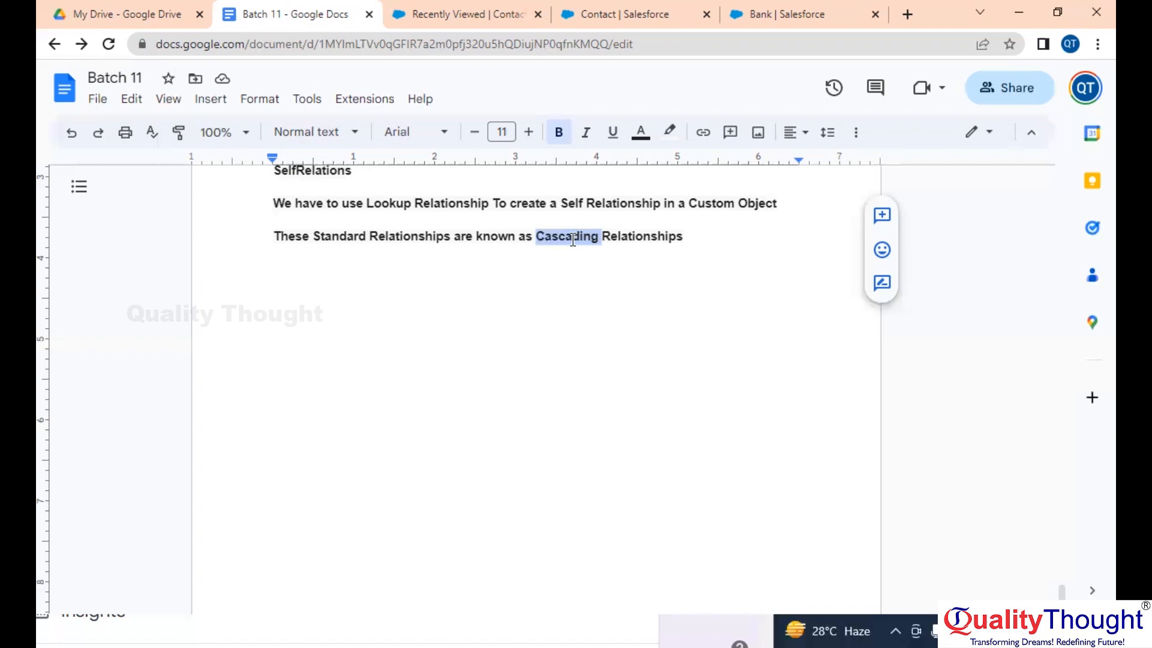
pyautogui.click(682, 314)
pyautogui.scroll(-1, 682, 314)
pyautogui.scroll(2, 682, 313)
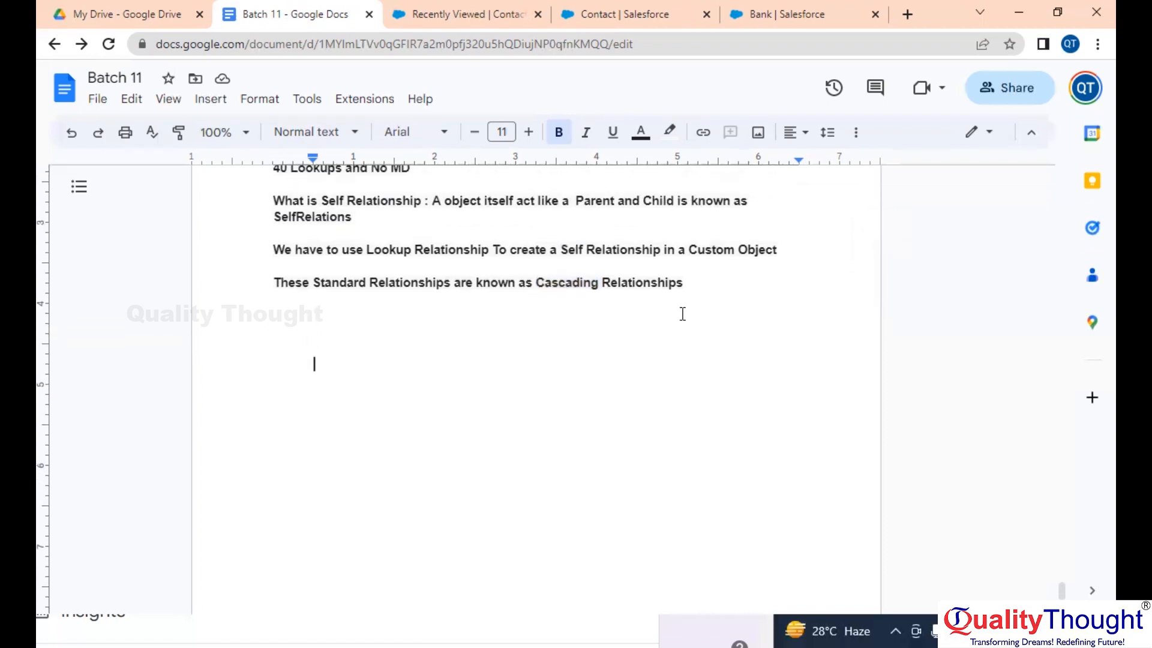
pyautogui.scroll(1, 682, 313)
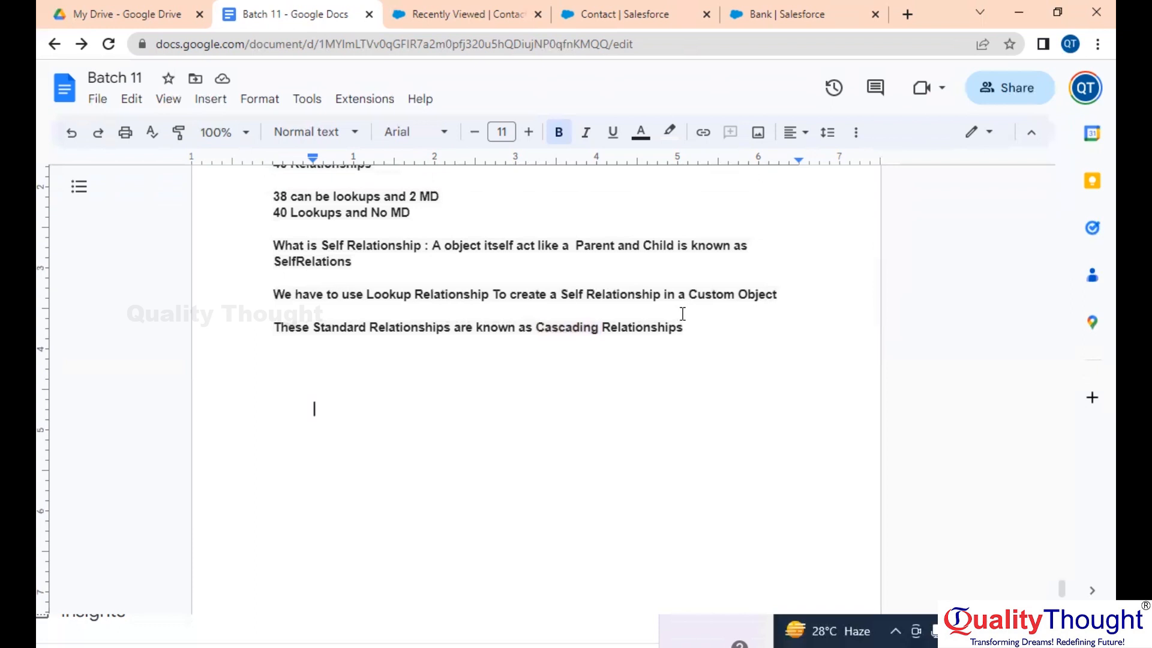
# Insert a table with two columns and ten rows below the line about Cascading Relationships
pyautogui.click(704, 337)
pyautogui.press('Return')
pyautogui.scroll(2, 701, 331)
pyautogui.scroll(3, 701, 331)
pyautogui.scroll(-5, 701, 331)
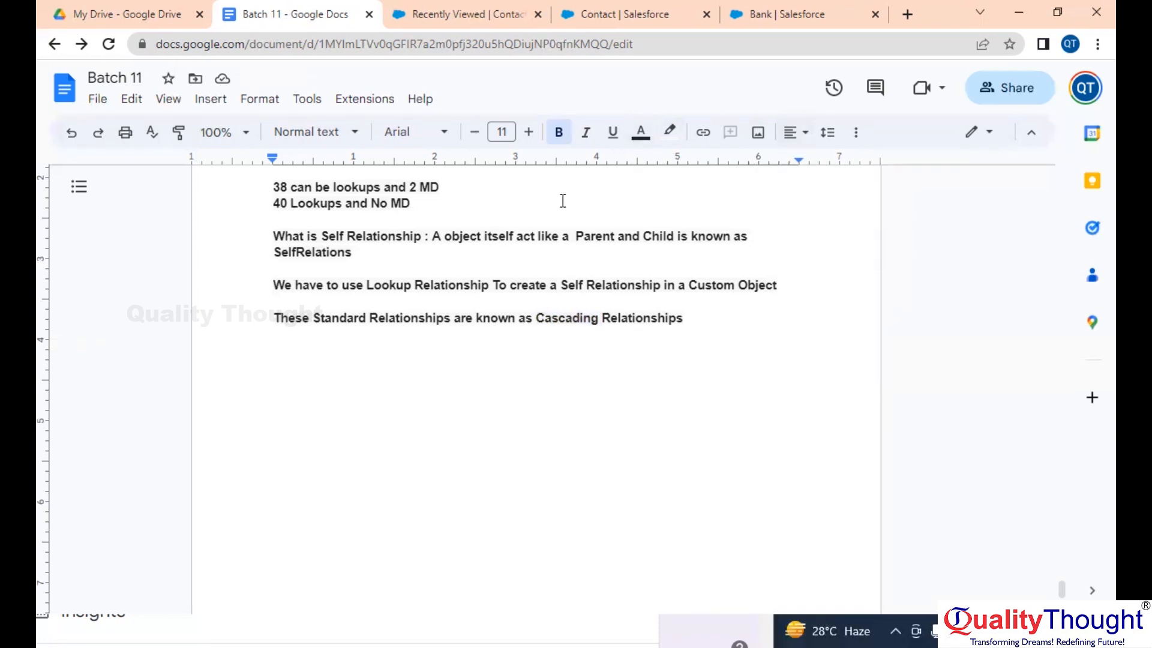
pyautogui.click(852, 139)
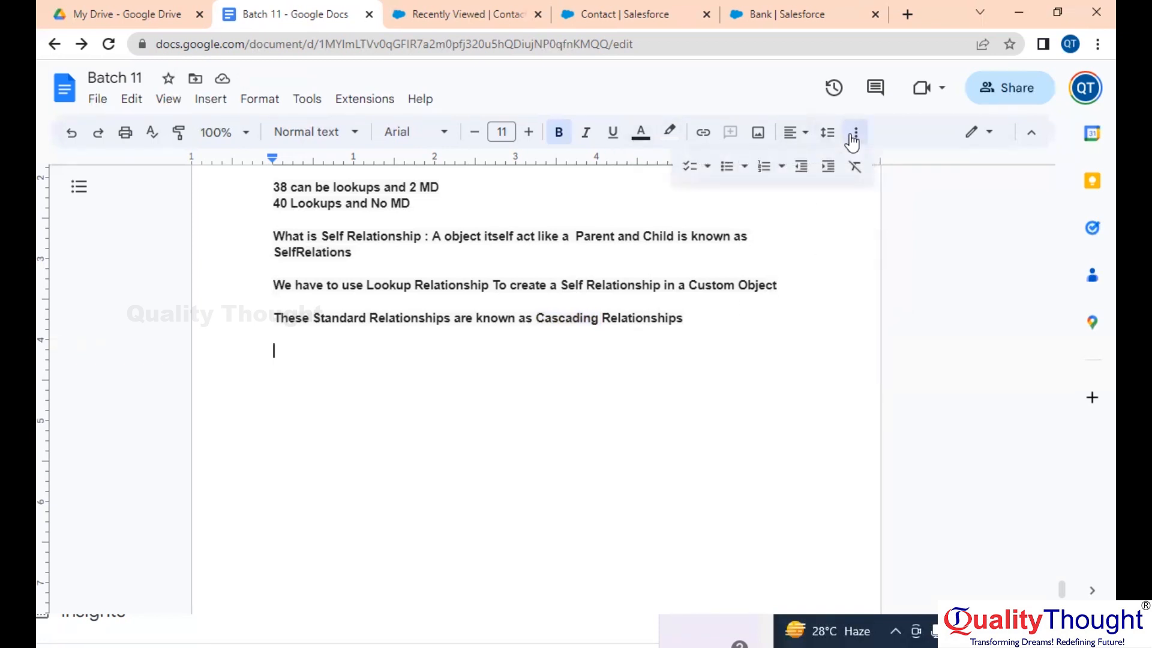
pyautogui.click(854, 135)
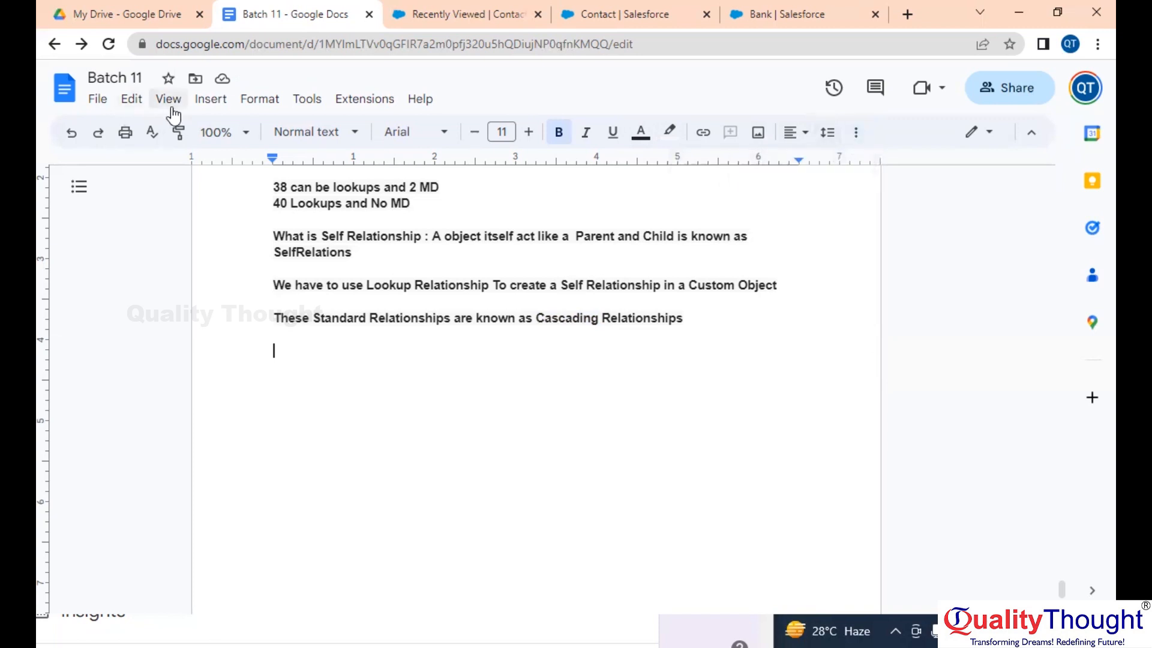
pyautogui.click(216, 106)
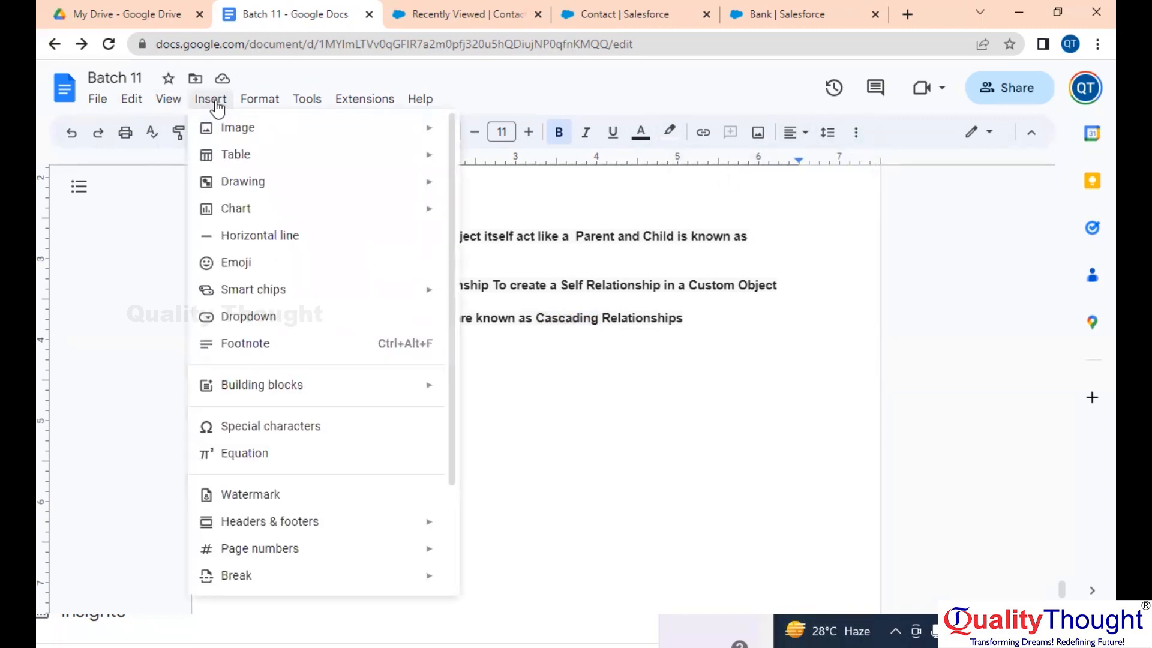
pyautogui.moveTo(384, 165)
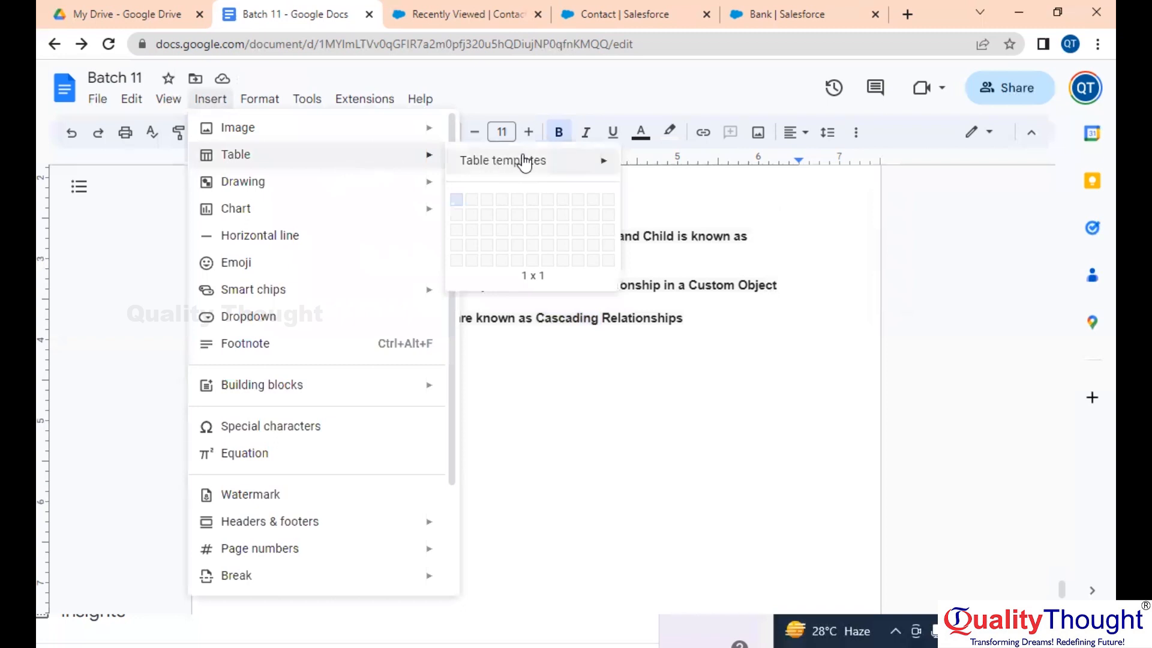
pyautogui.moveTo(534, 165)
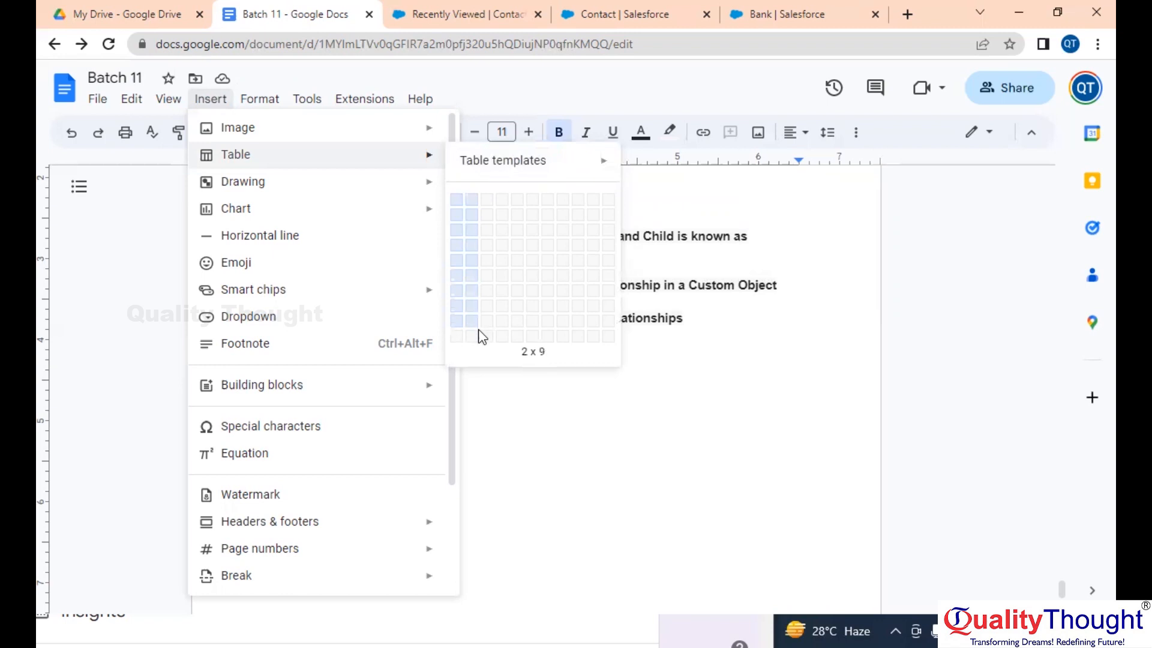
pyautogui.click(477, 336)
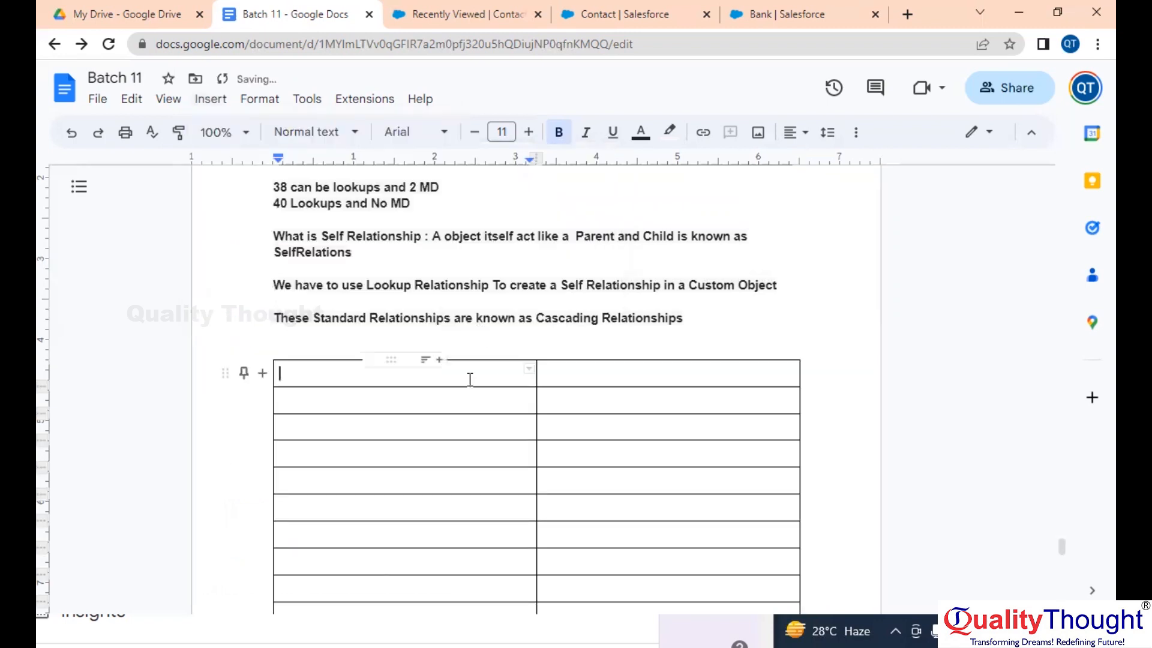
# Enter "Lookup" and "Master Detail" as the column headings in the table's first row
pyautogui.write('Loo')
pyautogui.write('kup')
pyautogui.press('Tab')
pyautogui.write('Mas')
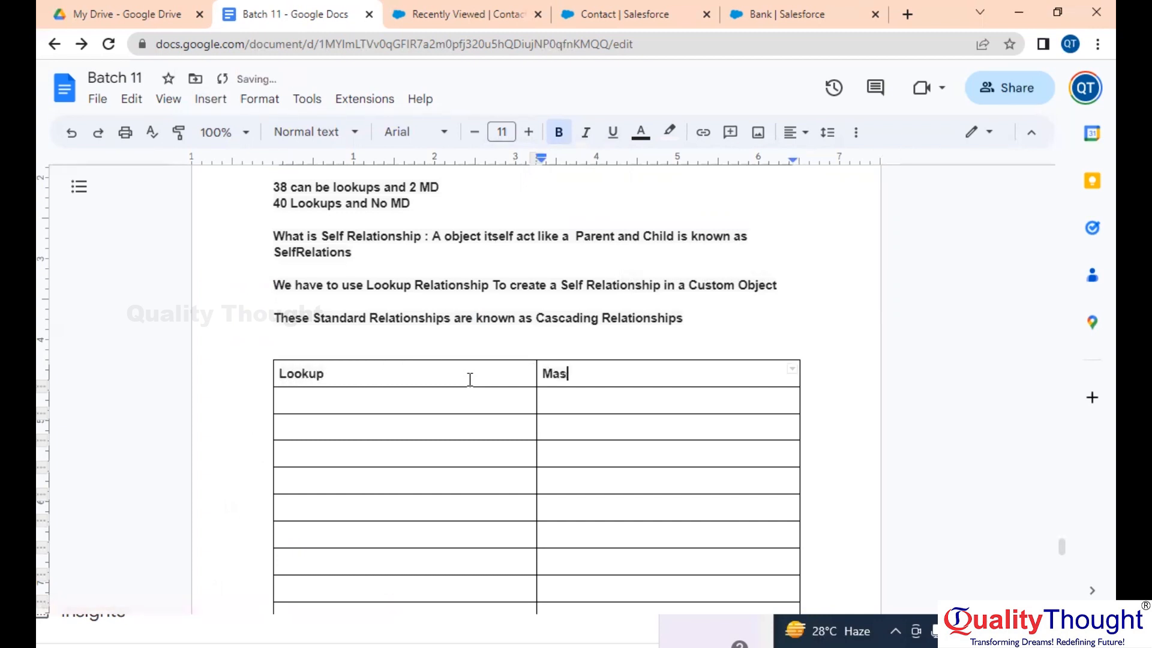
pyautogui.write('ter Details')
pyautogui.press('BackSpace')
# Center-align the two headings in the table's first row
pyautogui.click(391, 378)
pyautogui.click(641, 370)
pyautogui.moveTo(617, 372); pyautogui.dragTo(334, 376)
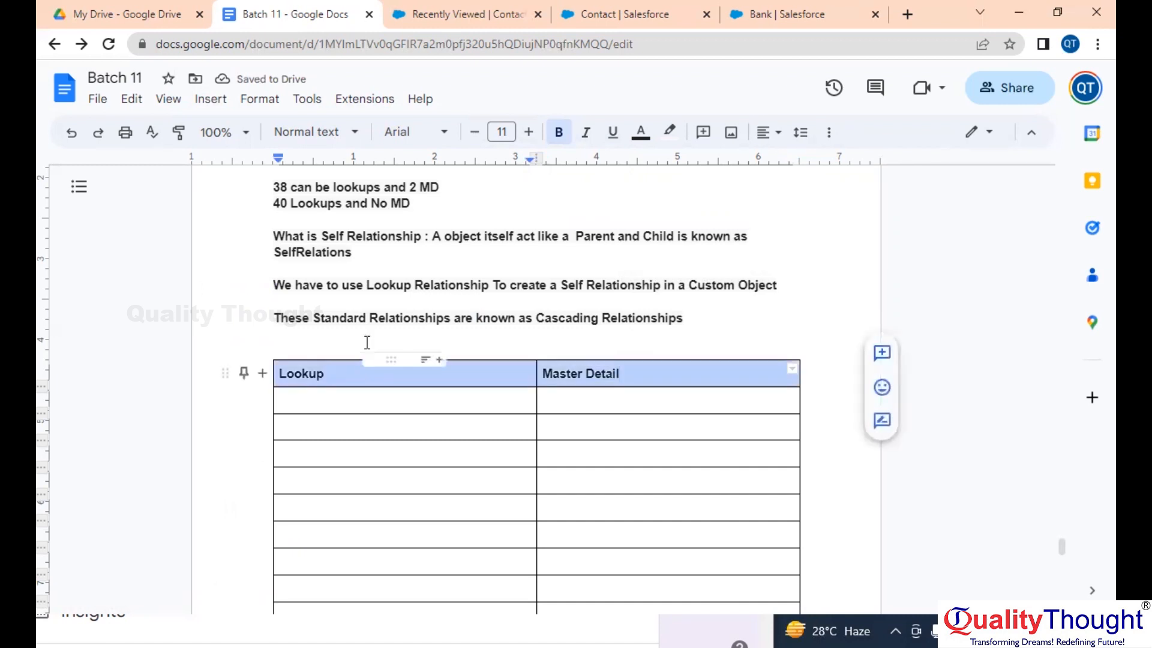
pyautogui.click(777, 133)
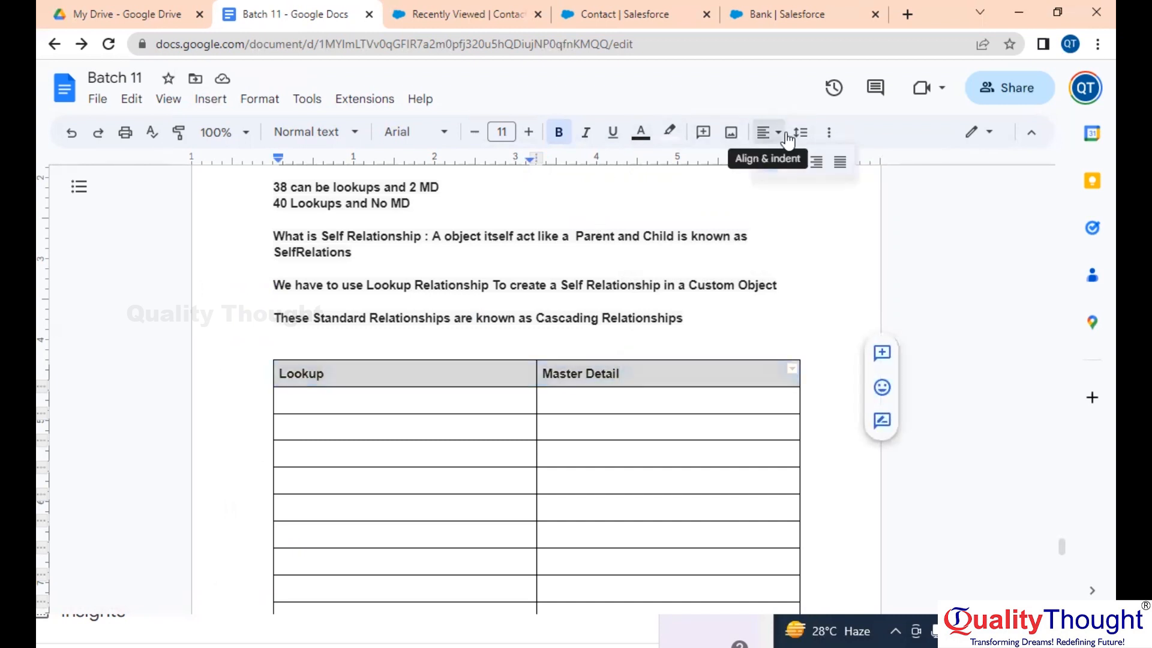
pyautogui.click(793, 163)
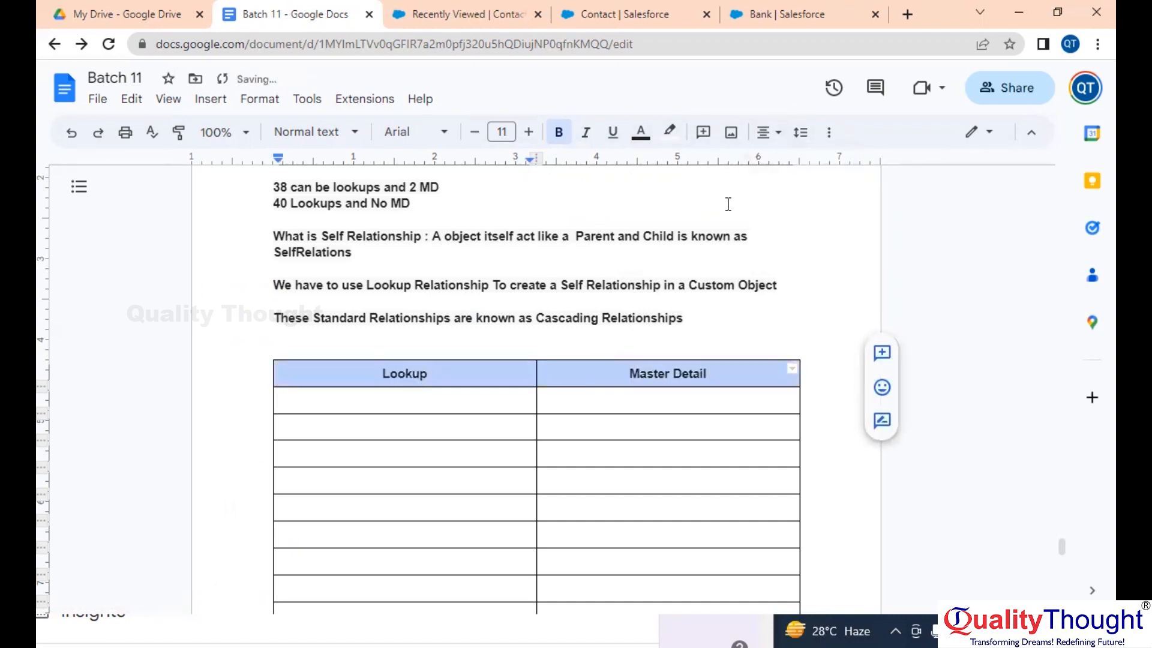
# Enter "Loosely Couples" in the Lookup column's first row below the headings
pyautogui.click(386, 400)
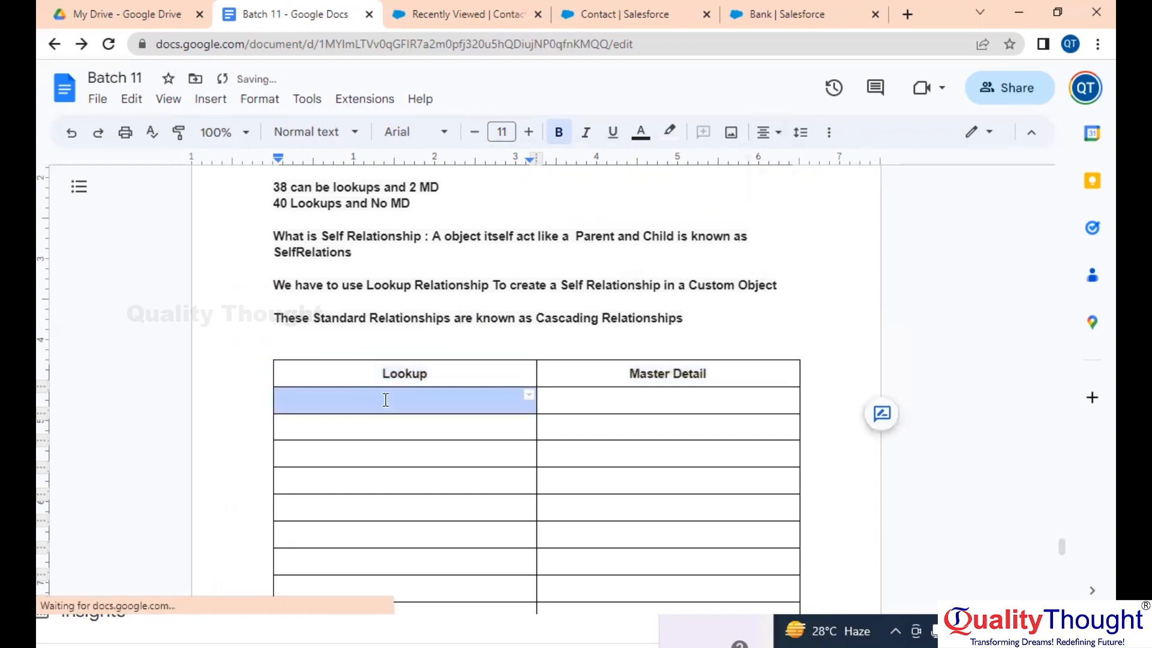
pyautogui.click(432, 407)
pyautogui.scroll(-3, 431, 407)
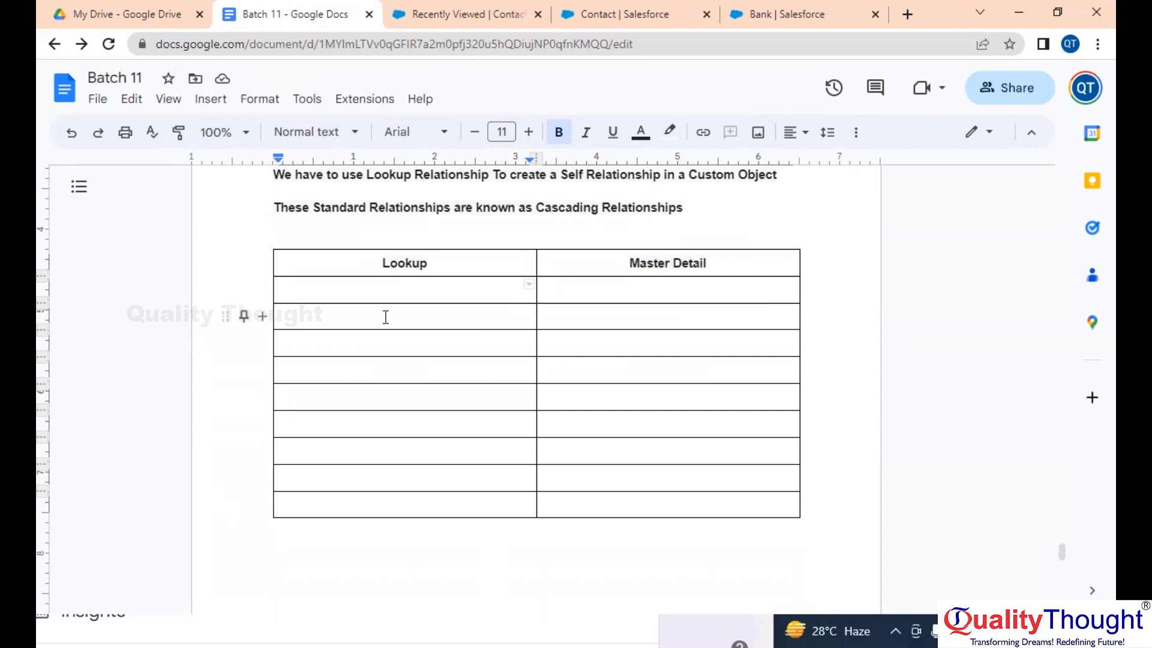
pyautogui.write('Loosely ')
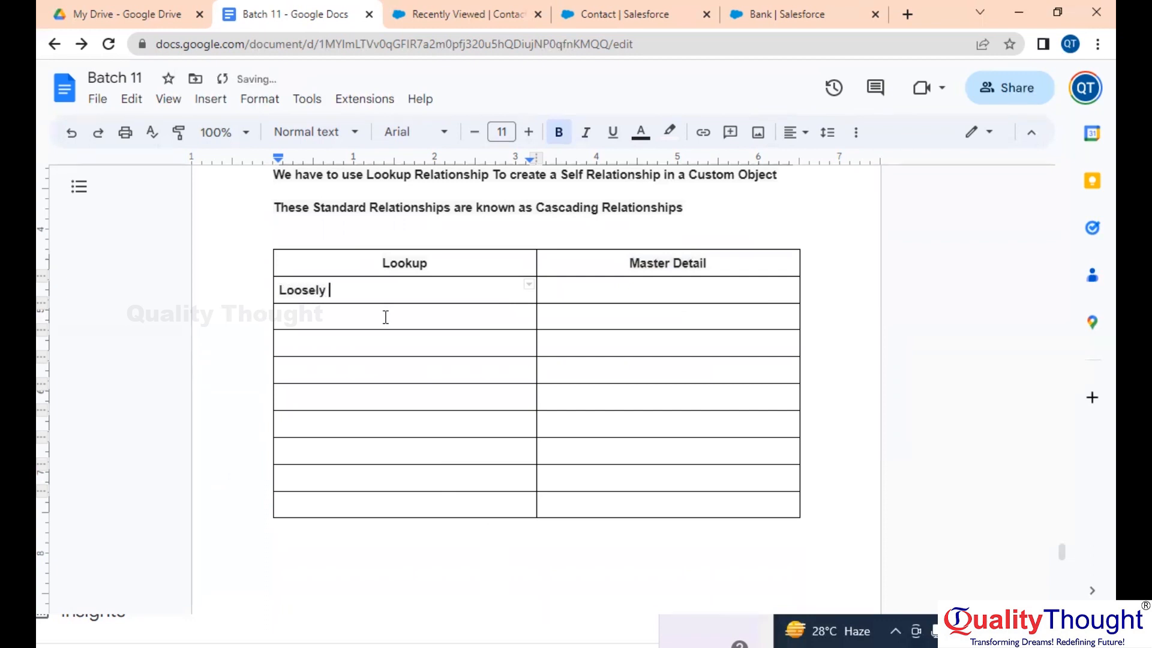
pyautogui.write('Couples')
# Remove the bold formatting from the first Lookup entry and correct its wording to "Loosely Coupled"
pyautogui.hotkey('shift', 'Left')
pyautogui.hotkey('shift', 'Left')
pyautogui.hotkey('shift', 'Left')
pyautogui.hotkey('shift', 'Left')
pyautogui.hotkey('shift', 'Left')
pyautogui.hotkey('shift', 'Left')
pyautogui.hotkey('shift', 'Left')
pyautogui.hotkey('shift', 'Left')
pyautogui.hotkey('shift', 'Left')
pyautogui.hotkey('shift', 'Left')
pyautogui.hotkey('shift', 'Left')
pyautogui.hotkey('shift', 'Left')
pyautogui.hotkey('shift', 'Left')
pyautogui.hotkey('shift', 'Left')
pyautogui.hotkey('shift', 'Left')
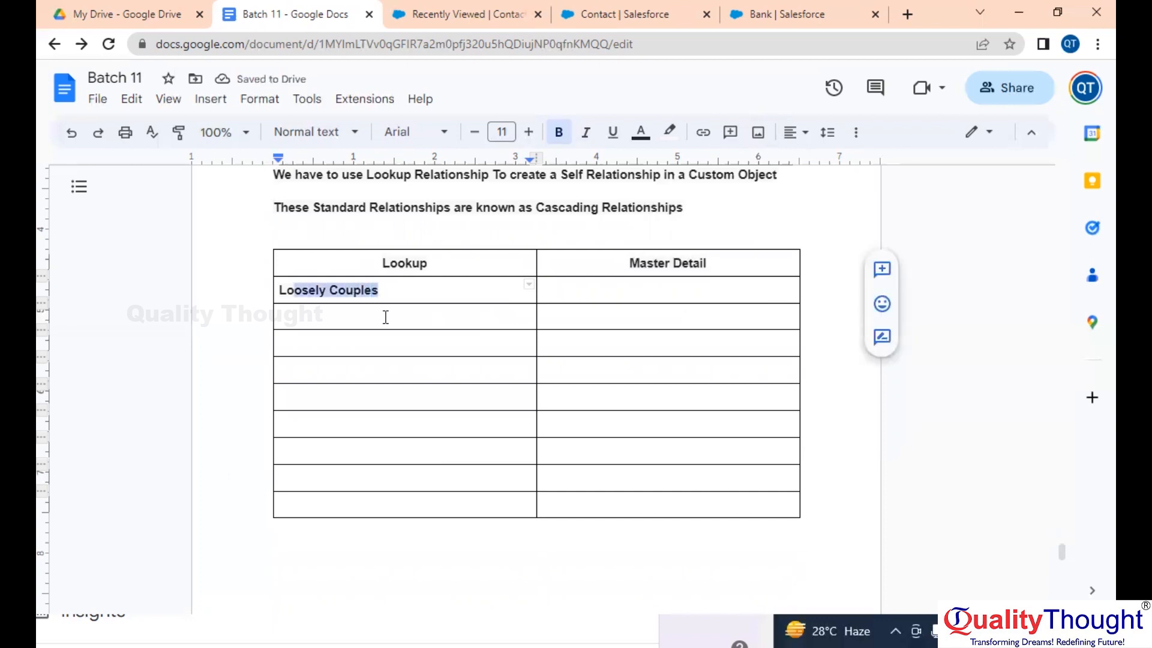
pyautogui.click(558, 132)
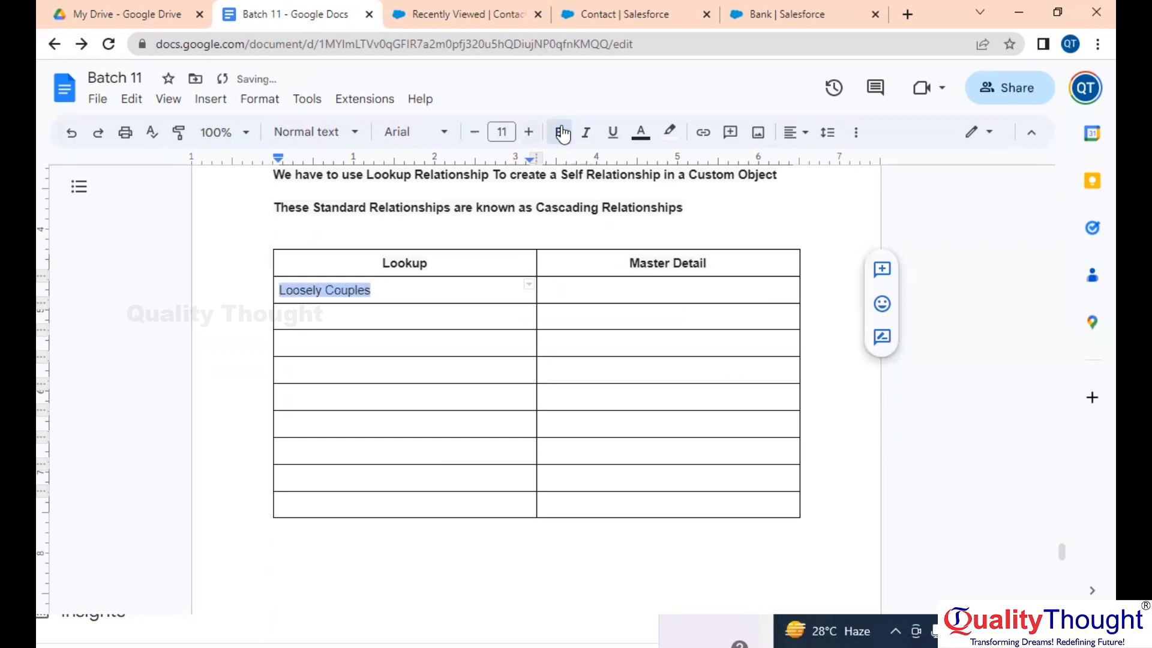
pyautogui.click(495, 290)
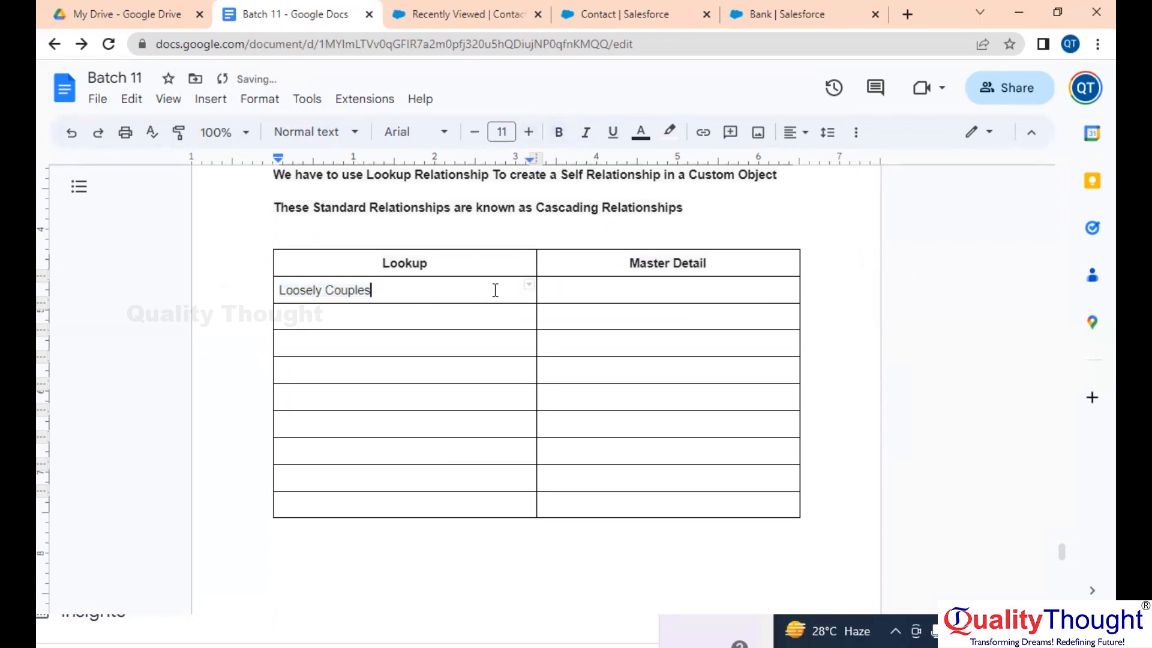
pyautogui.press('BackSpace')
pyautogui.write('d')
# Enter "Strongly Couples" in the adjacent Master Detail cell and remove its bold formatting
pyautogui.press('Tab')
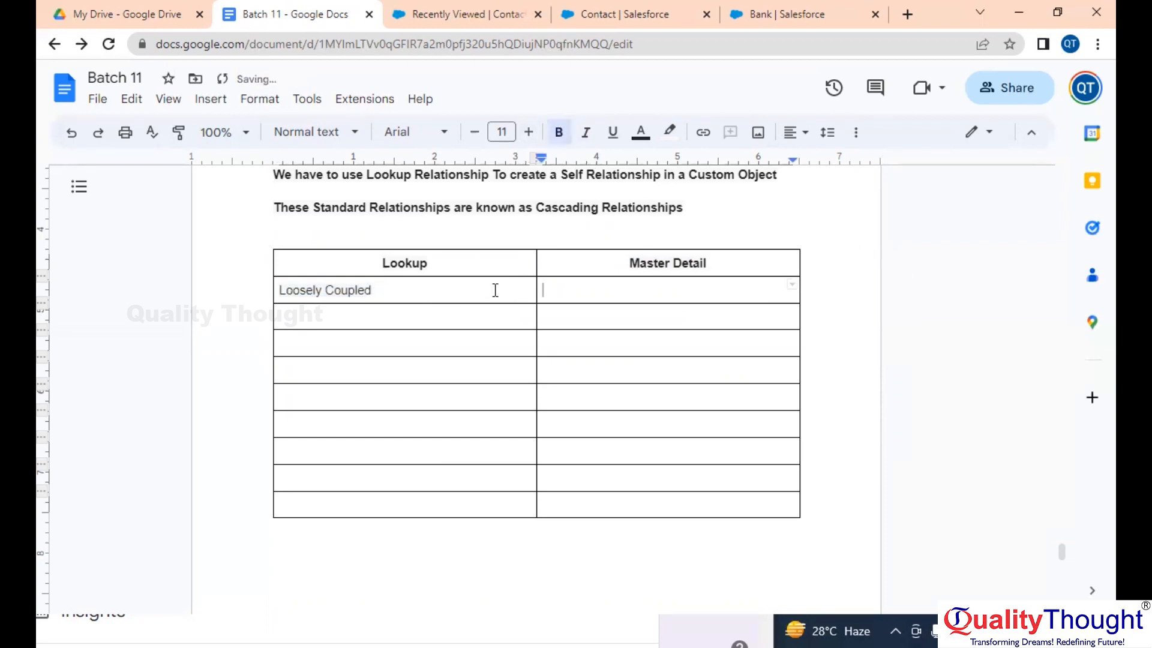
pyautogui.write('Strongly Couples')
pyautogui.hotkey('shift', 'Left')
pyautogui.hotkey('shift', 'Left')
pyautogui.hotkey('shift', 'Left')
pyautogui.hotkey('shift', 'Left')
pyautogui.hotkey('shift', 'Left')
pyautogui.hotkey('shift', 'Left')
pyautogui.hotkey('shift', 'Left')
pyautogui.hotkey('shift', 'Left')
pyautogui.hotkey('shift', 'Left')
pyautogui.hotkey('shift', 'Left')
pyautogui.hotkey('shift', 'Left')
pyautogui.hotkey('shift', 'Left')
pyautogui.hotkey('shift', 'Left')
pyautogui.hotkey('shift', 'Left')
pyautogui.hotkey('shift', 'Left')
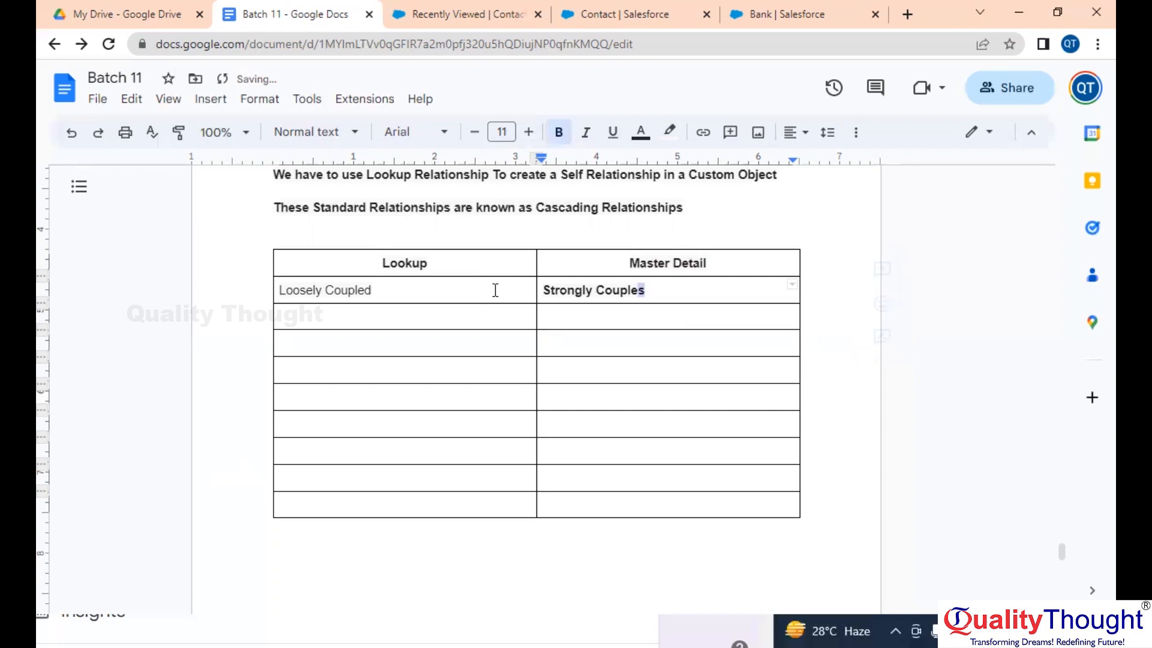
pyautogui.hotkey('shift', 'Left')
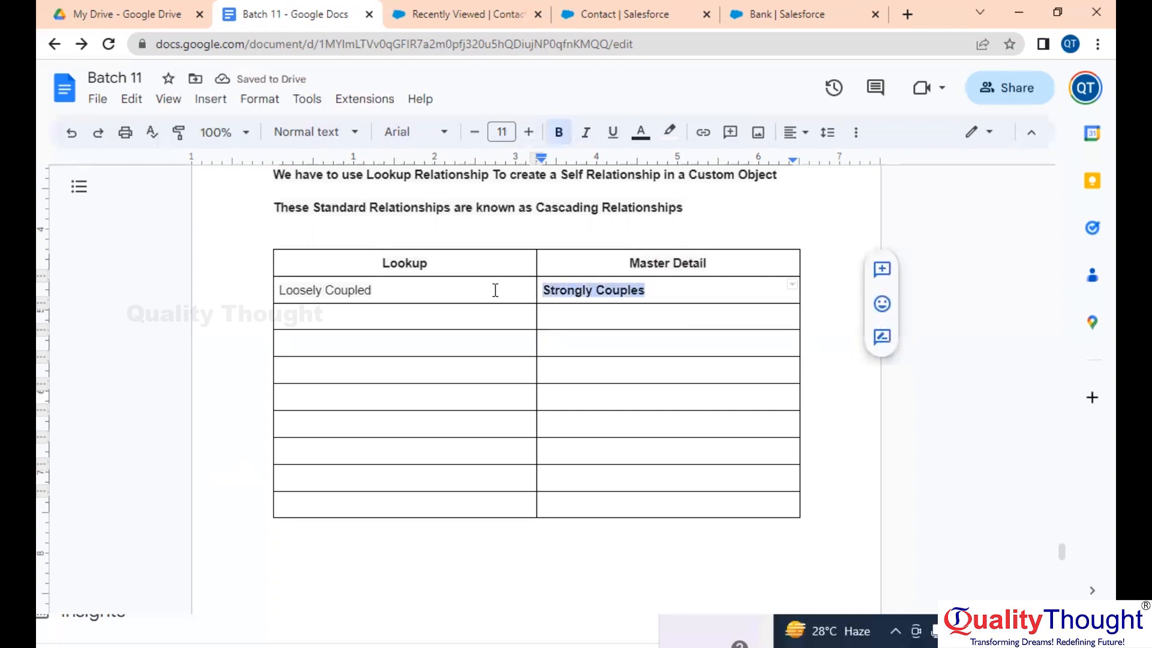
pyautogui.click(561, 143)
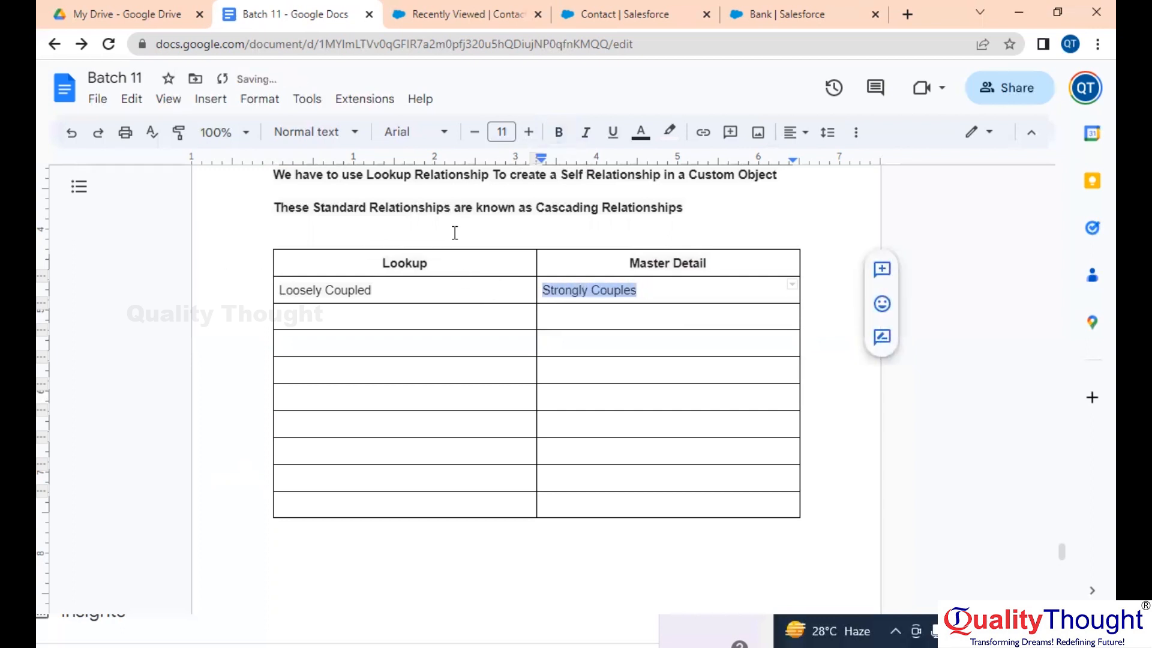
# Fill the next table row with non-bold "Not Mandatory" under Lookup and "Mandatory" under Master Detail
pyautogui.doubleClick(380, 318)
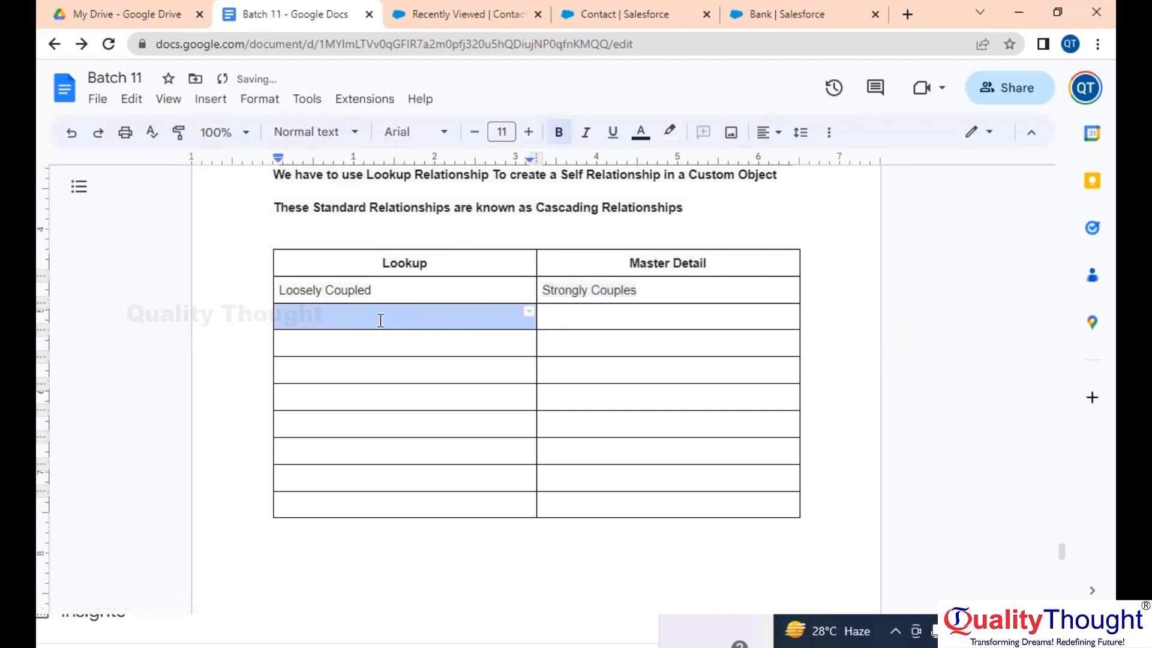
pyautogui.click(380, 318)
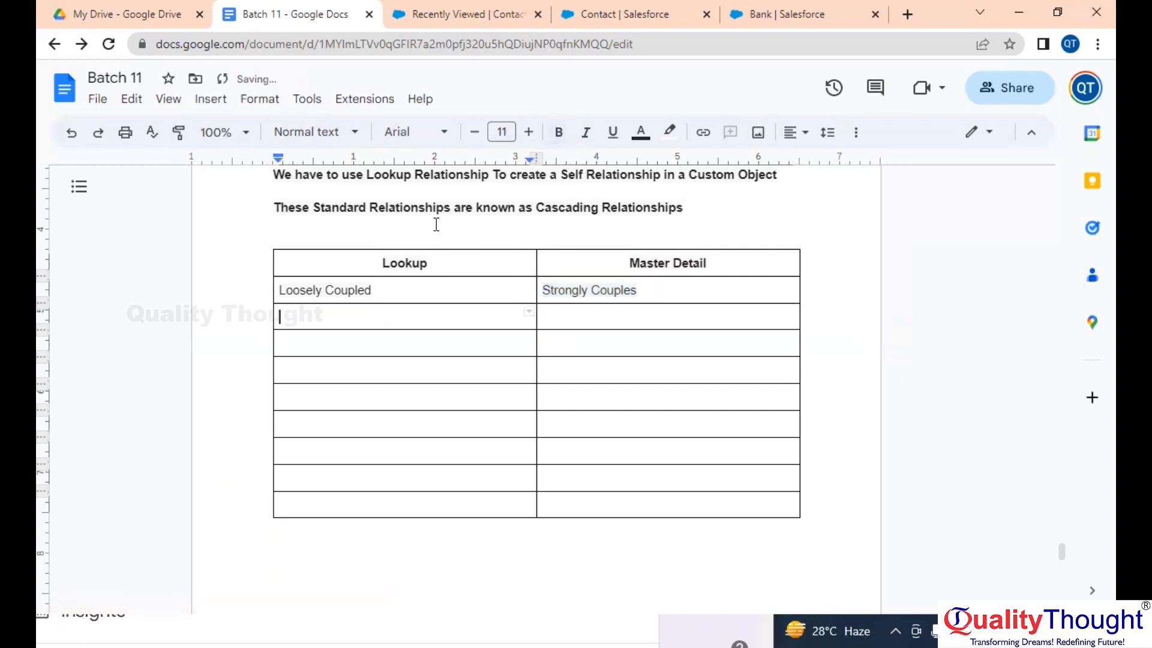
pyautogui.write('Not Mandatory')
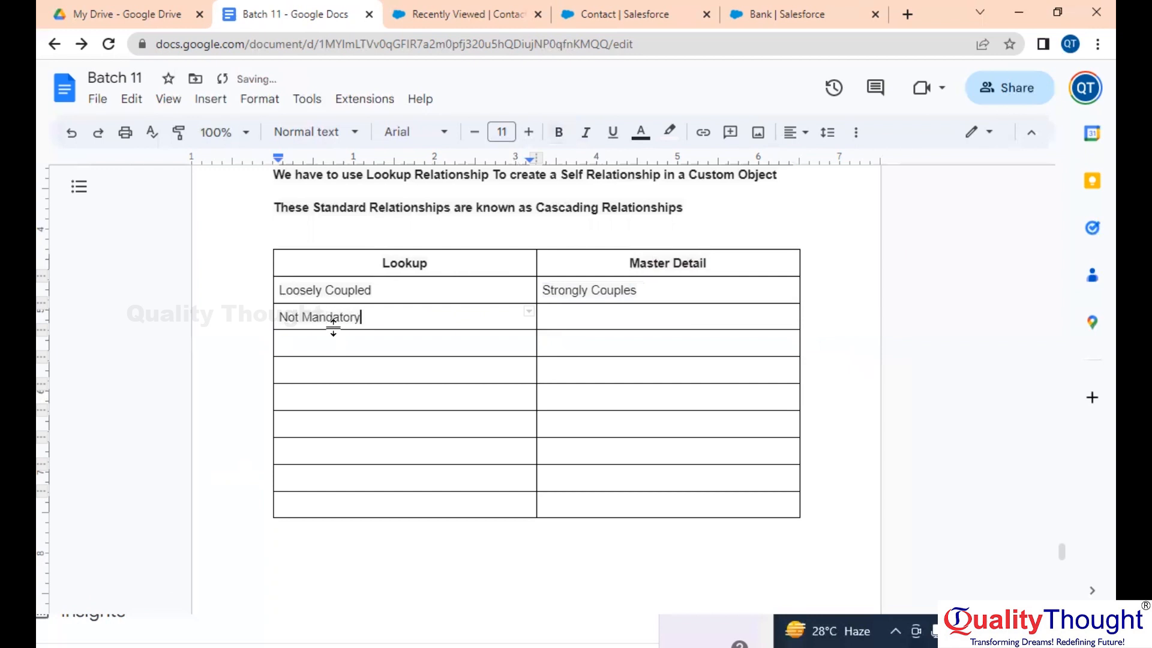
pyautogui.press('Tab')
pyautogui.write('Mandatory')
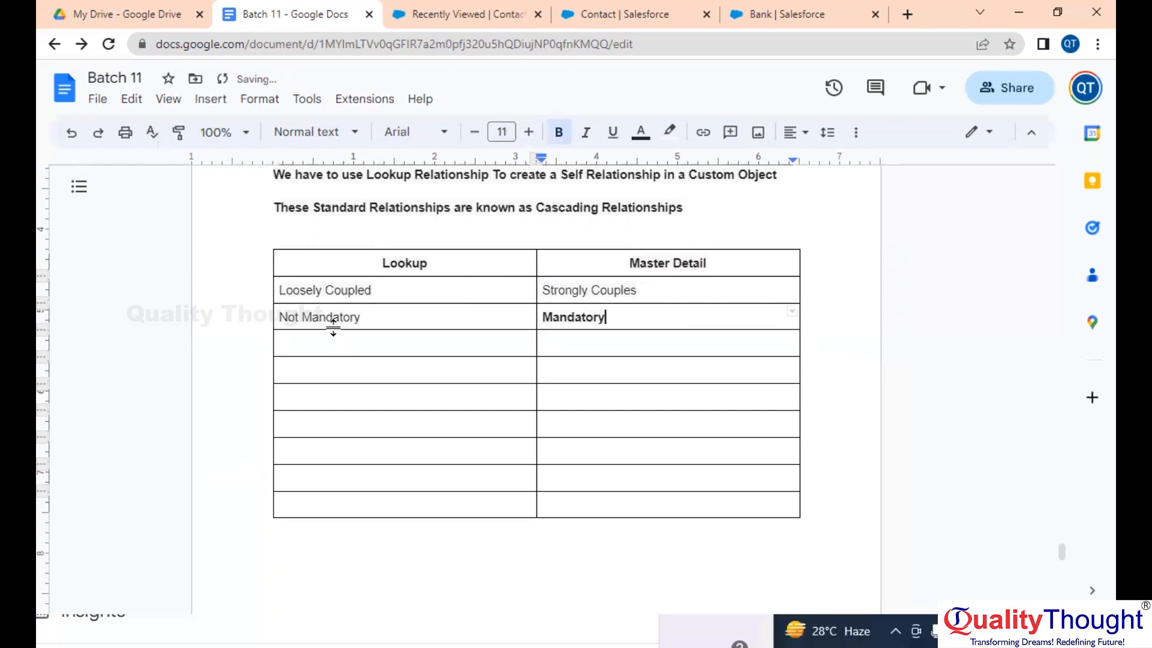
# Fill the third comparison row with "40 relationships per Object" under Lookup and "2 Relationships per Object" under Master Detail
pyautogui.press('Tab')
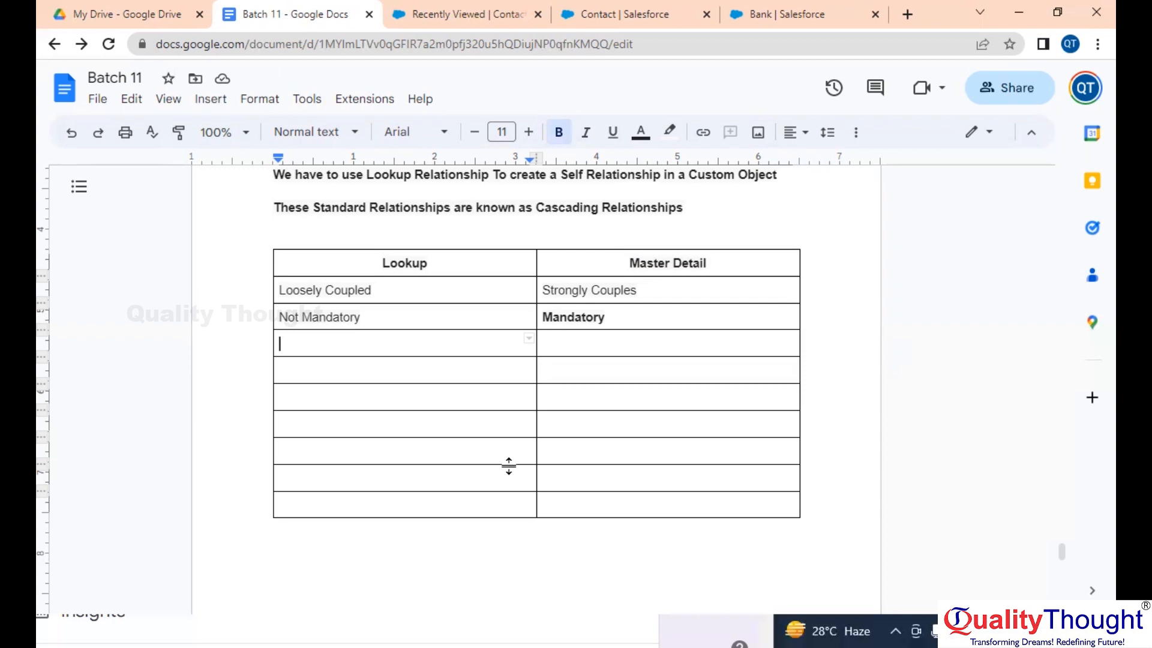
pyautogui.write('40 re')
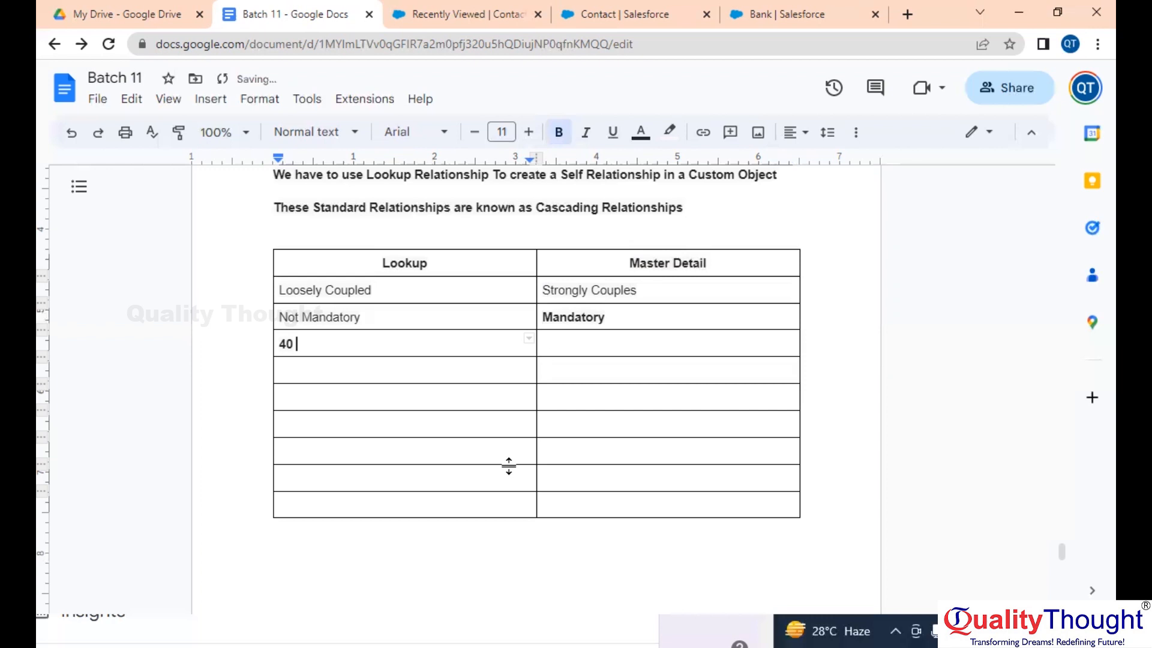
pyautogui.write('lationship')
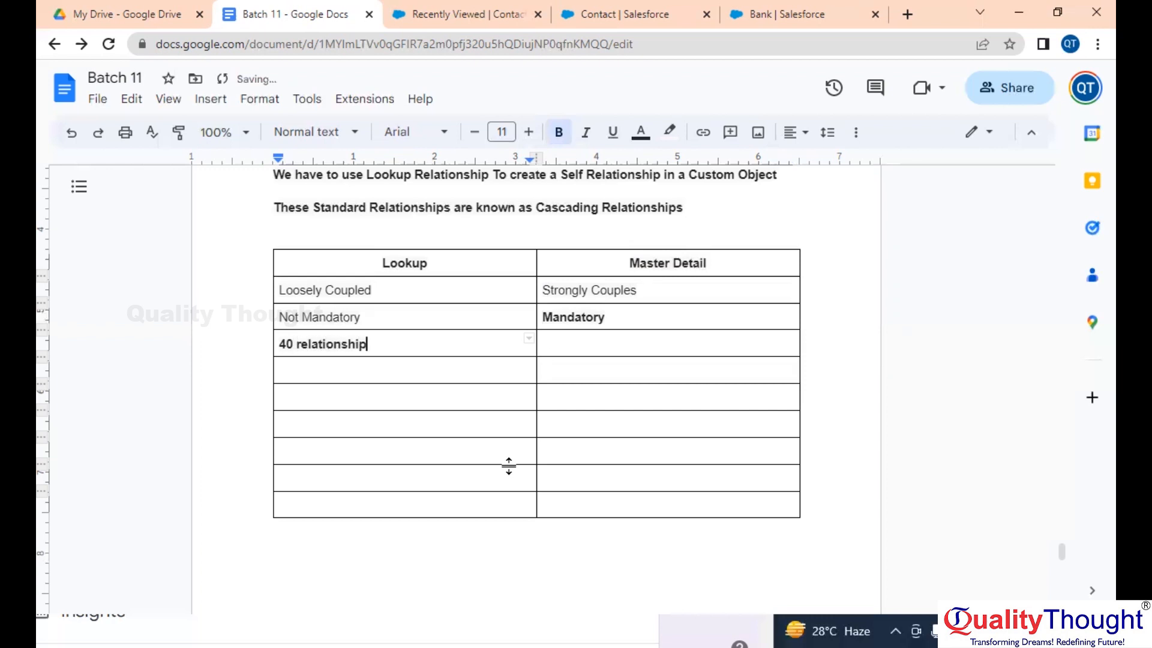
pyautogui.write('s per Object')
pyautogui.press('Tab')
pyautogui.write('2 R')
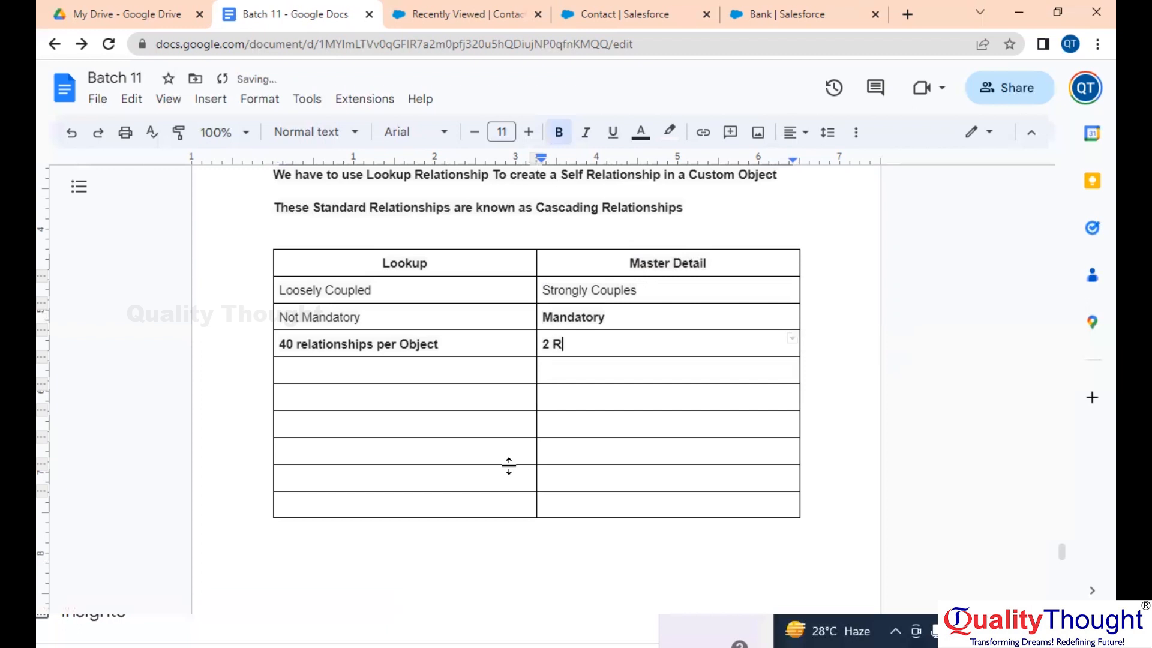
pyautogui.write('elationships a')
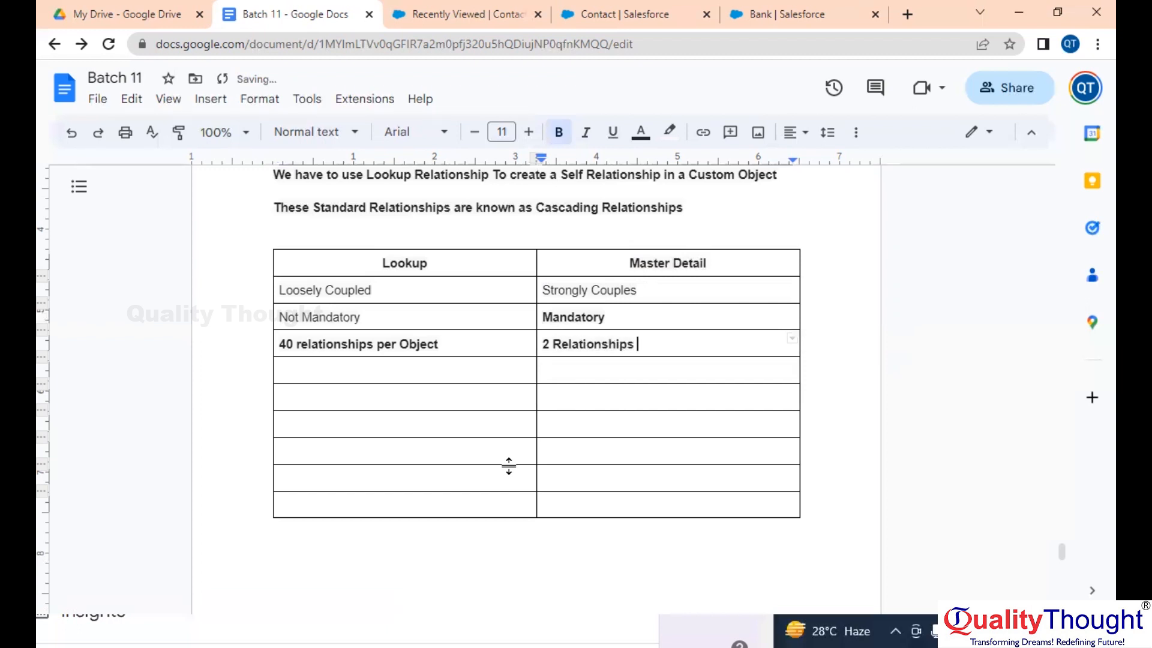
pyautogui.press('BackSpace')
pyautogui.write('per Object')
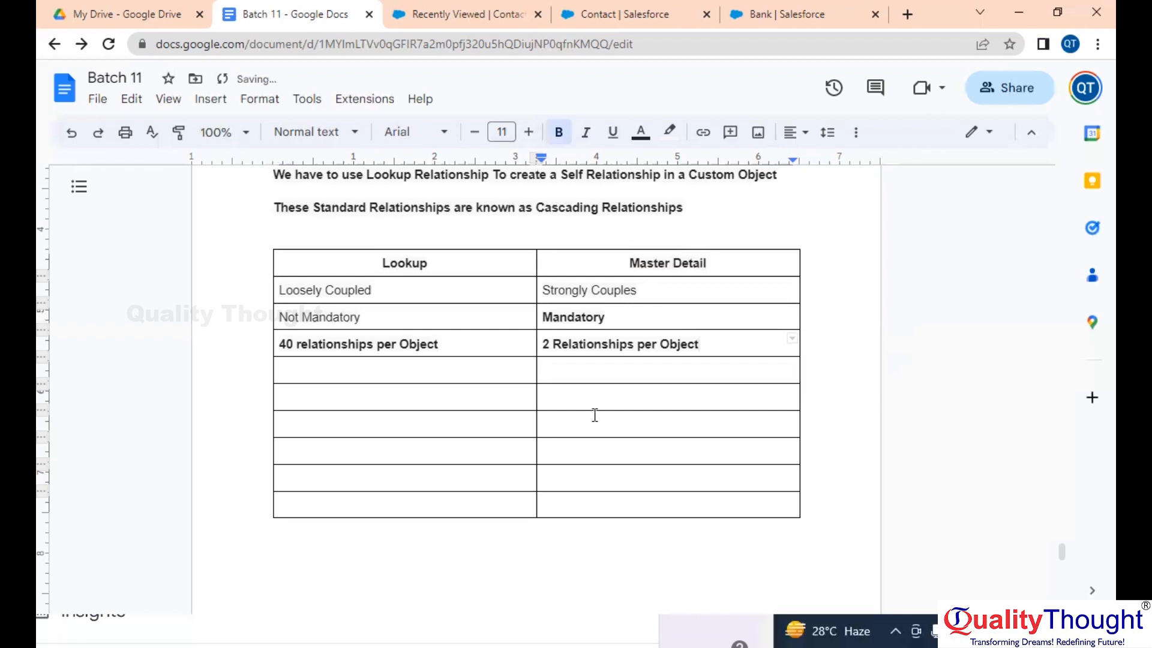
# Enter "Can be created in Standard Objects" in the Lookup column's fourth comparison row
pyautogui.doubleClick(383, 366)
pyautogui.click(383, 366)
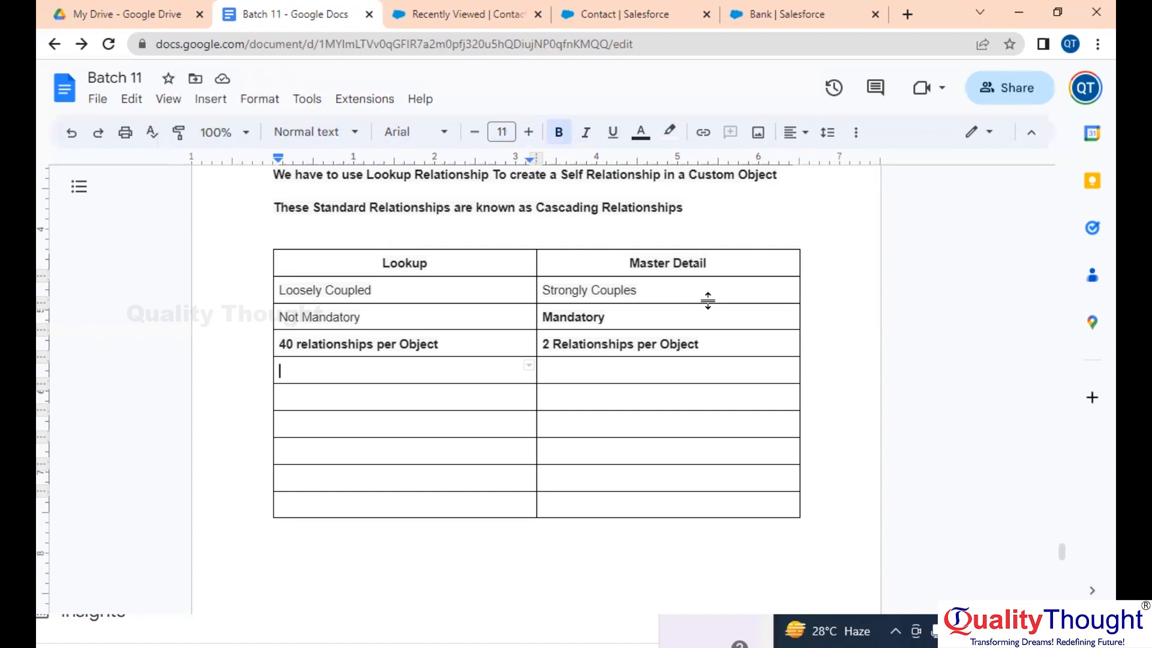
pyautogui.write('Can ')
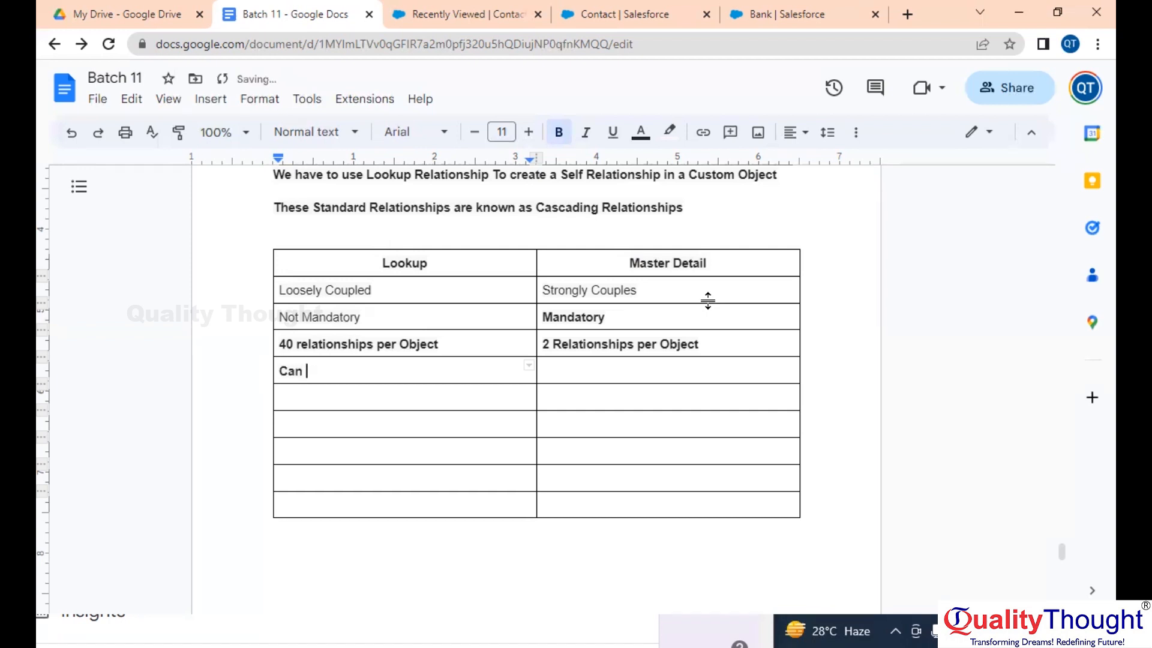
pyautogui.write('be created d')
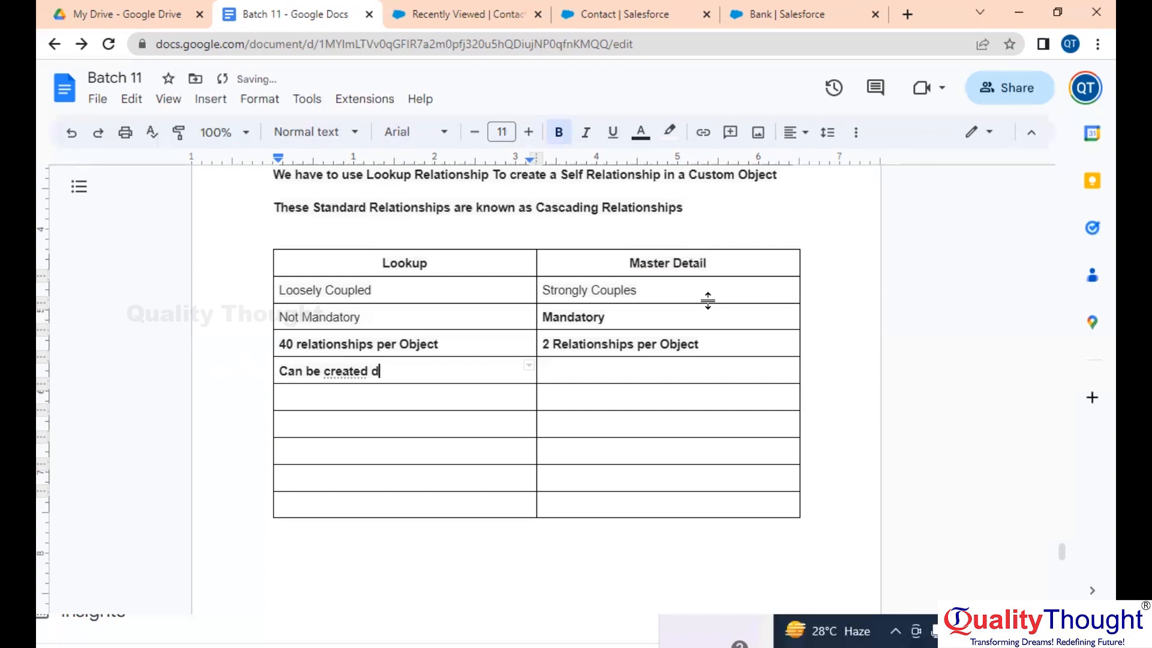
pyautogui.press('BackSpace')
pyautogui.write('in Standard O')
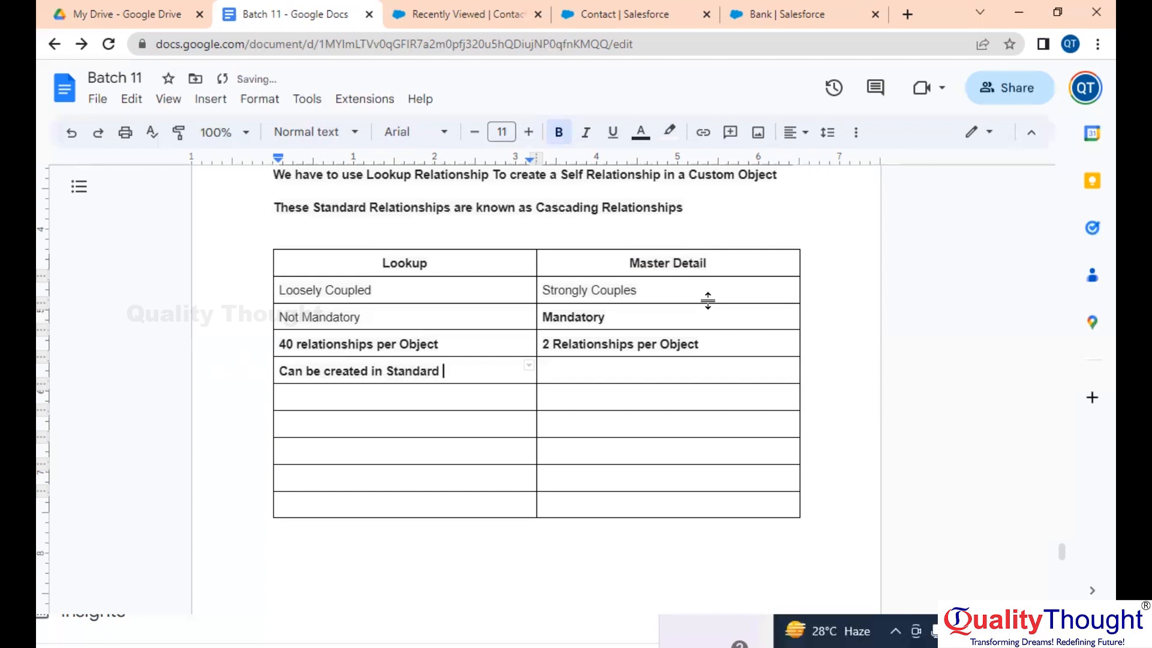
pyautogui.write('bjects')
# Enter "Can't be Created in Standard Objects" in the Master Detail cell of the same row
pyautogui.press('Tab')
pyautogui.write('Can')
pyautogui.write("'t B")
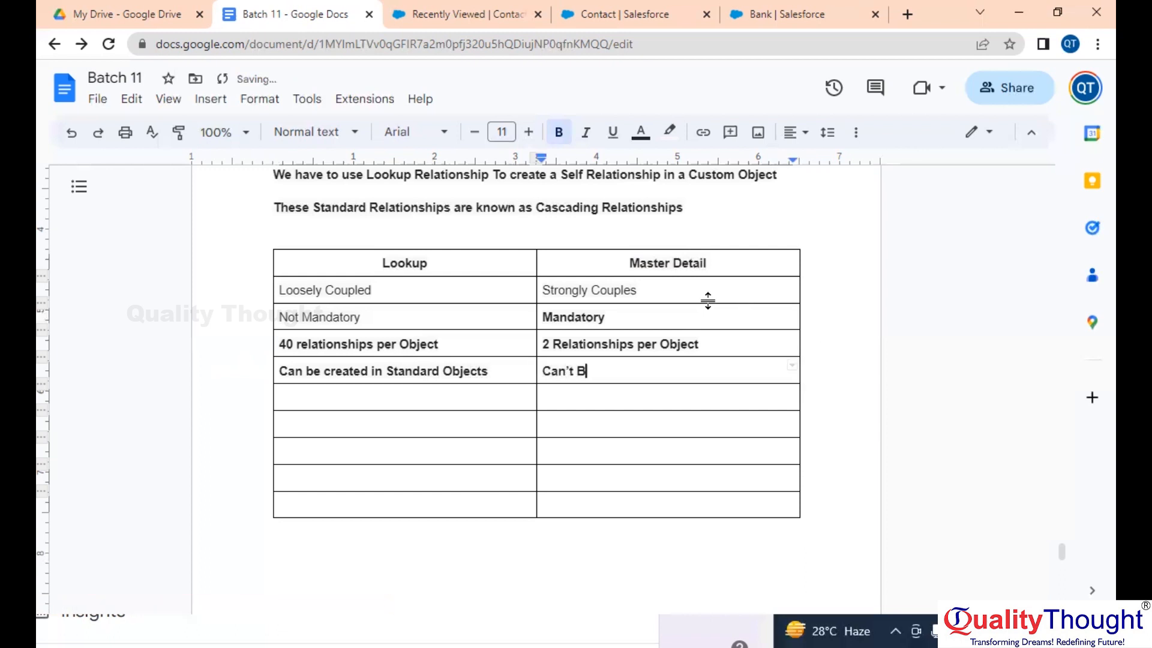
pyautogui.press('BackSpace')
pyautogui.write('be C')
pyautogui.write('reated in ')
pyautogui.write('Stan')
pyautogui.press('BackSpace')
pyautogui.write('ndard Objects')
# Enter "Can be Created even if they are records already exists in the object" in the Lookup column's fifth comparison row
pyautogui.press('Tab')
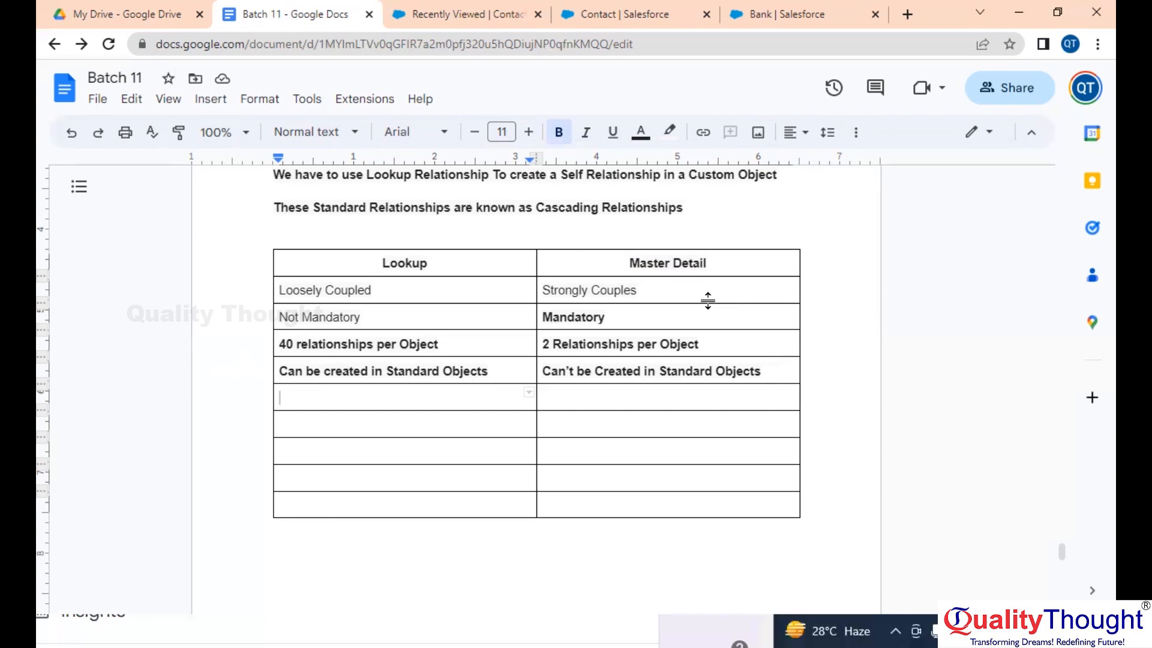
pyautogui.write('Can be Creat')
pyautogui.press('BackSpace')
pyautogui.press('BackSpace')
pyautogui.write('ated ')
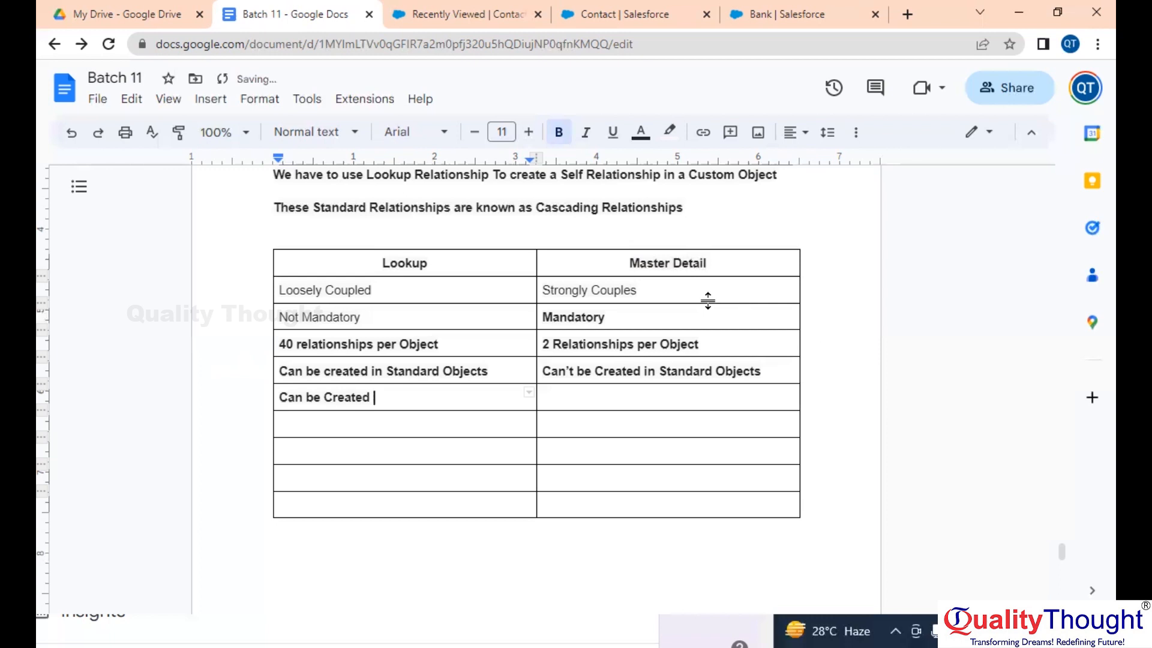
pyautogui.write('even if they are ')
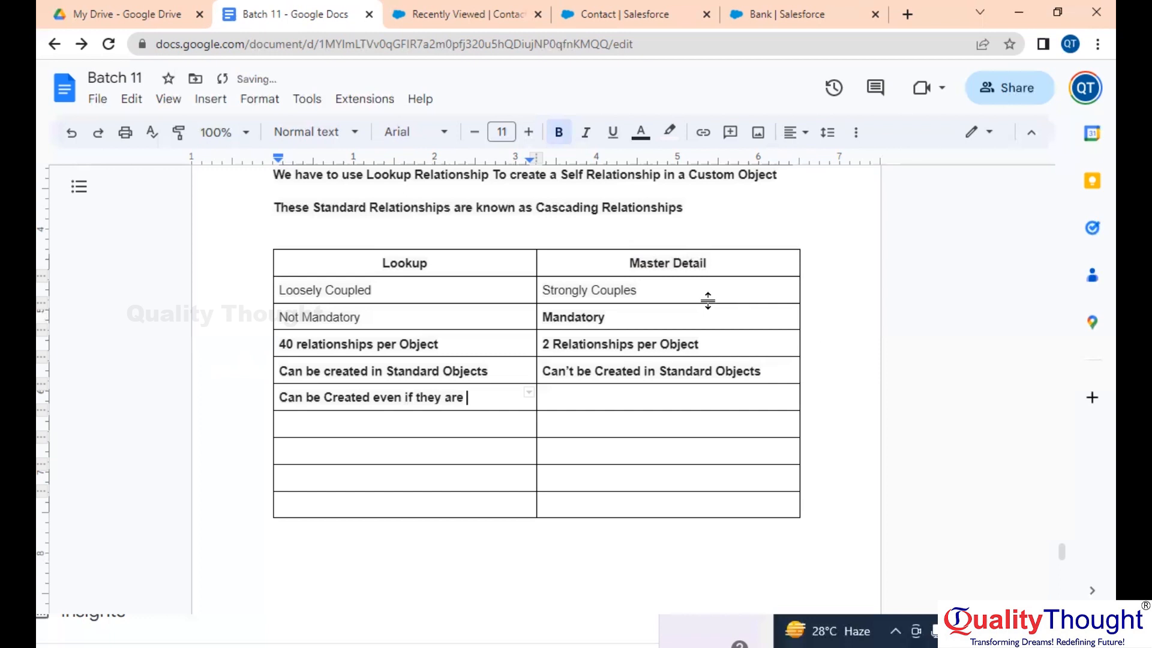
pyautogui.write('e')
pyautogui.press('BackSpace')
pyautogui.press('BackSpace')
pyautogui.press('BackSpace')
pyautogui.press('BackSpace')
pyautogui.press('BackSpace')
pyautogui.press('BackSpace')
pyautogui.write('are records already e')
pyautogui.write('x')
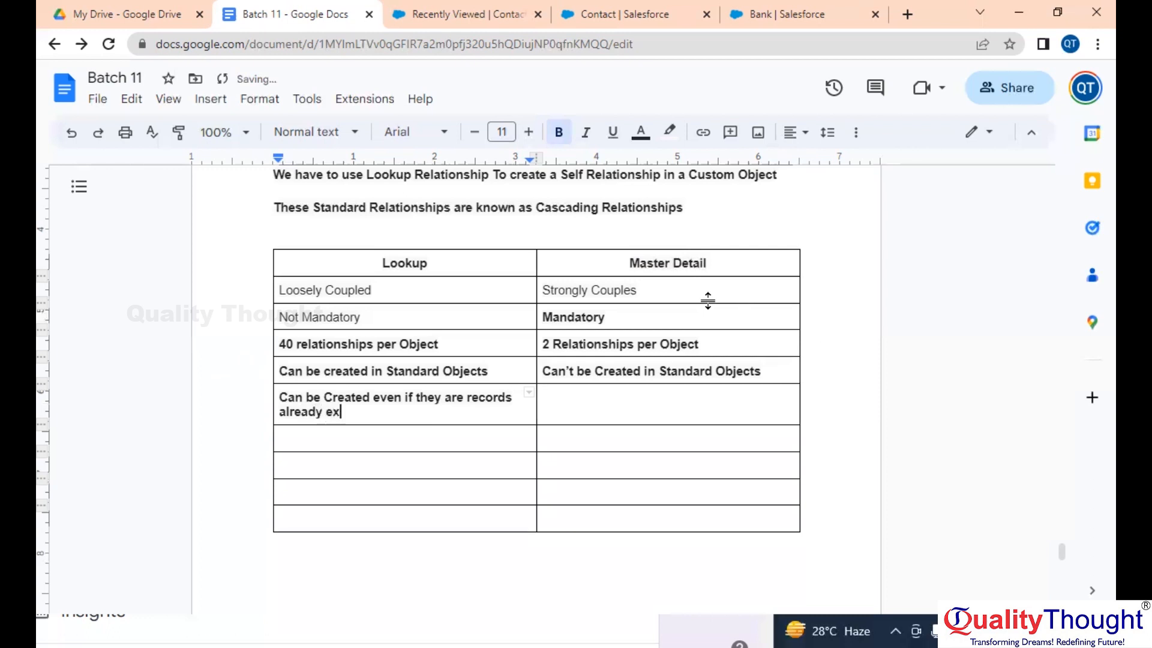
pyautogui.write('ists in the ')
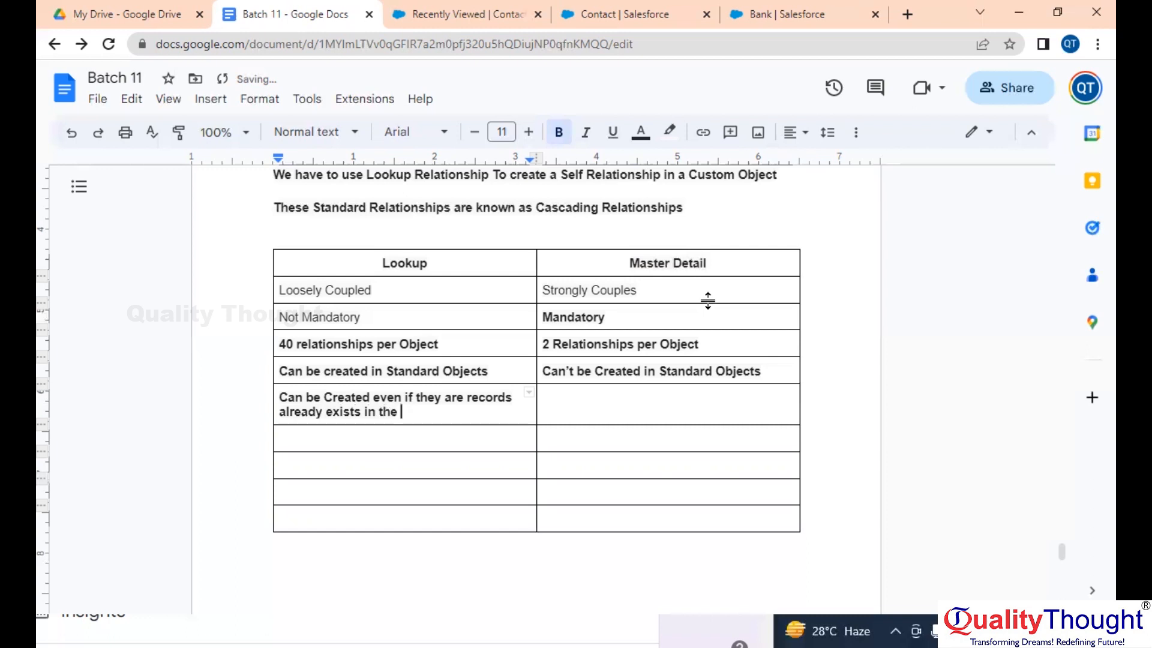
pyautogui.write('object')
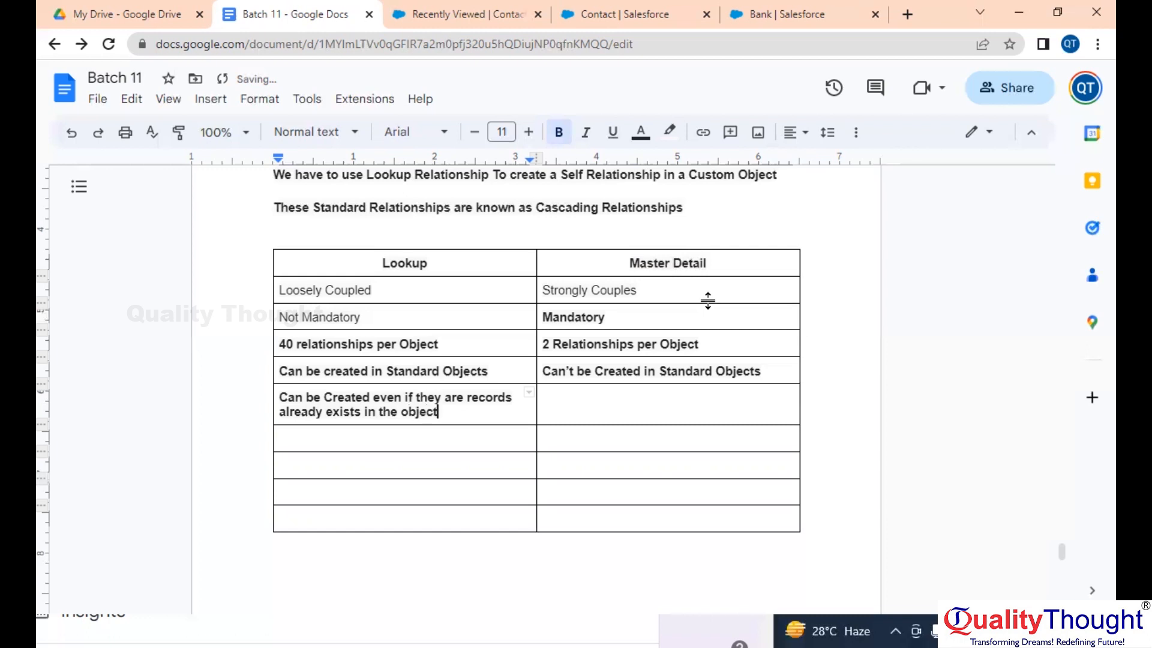
# Copy the Lookup entry about already existing records into the adjacent Master Detail cell
pyautogui.hotkey('shift', 'Up')
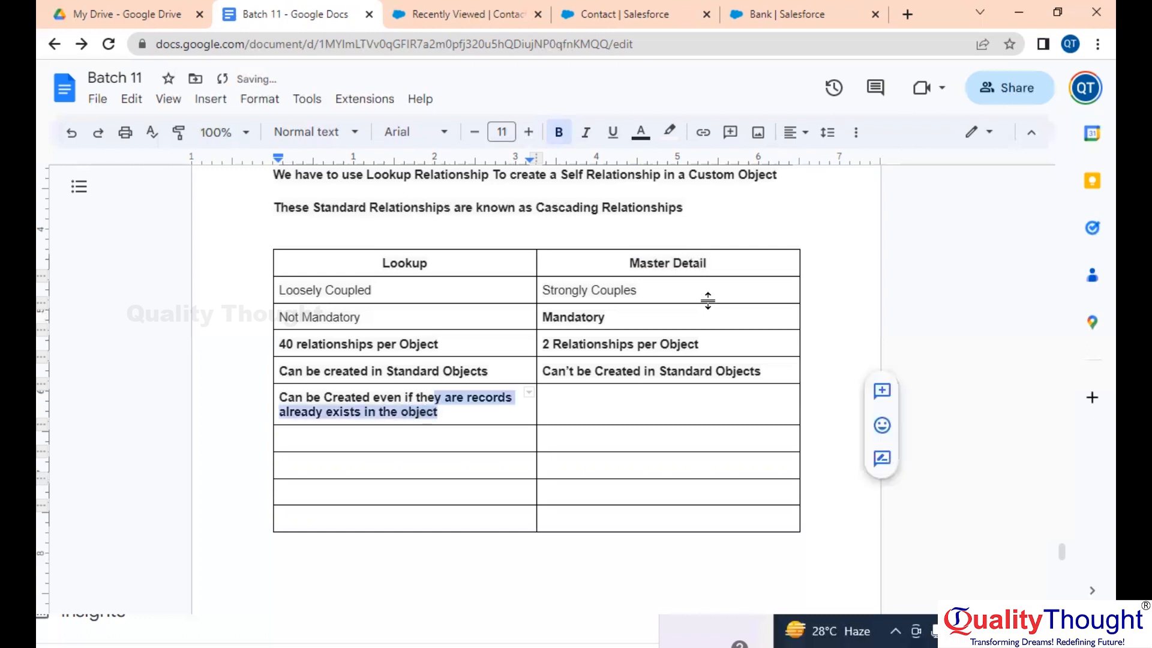
pyautogui.hotkey('shift', 'Up')
pyautogui.hotkey('shift', 'Down')
pyautogui.hotkey('ctrl', 'c')
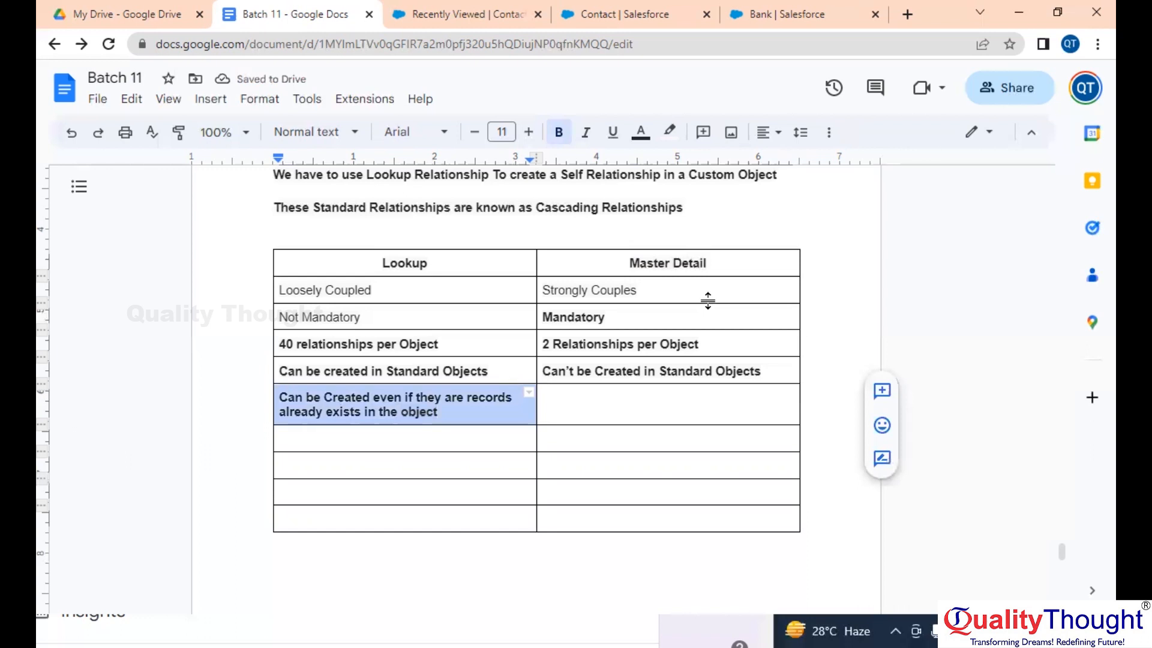
pyautogui.press('Tab')
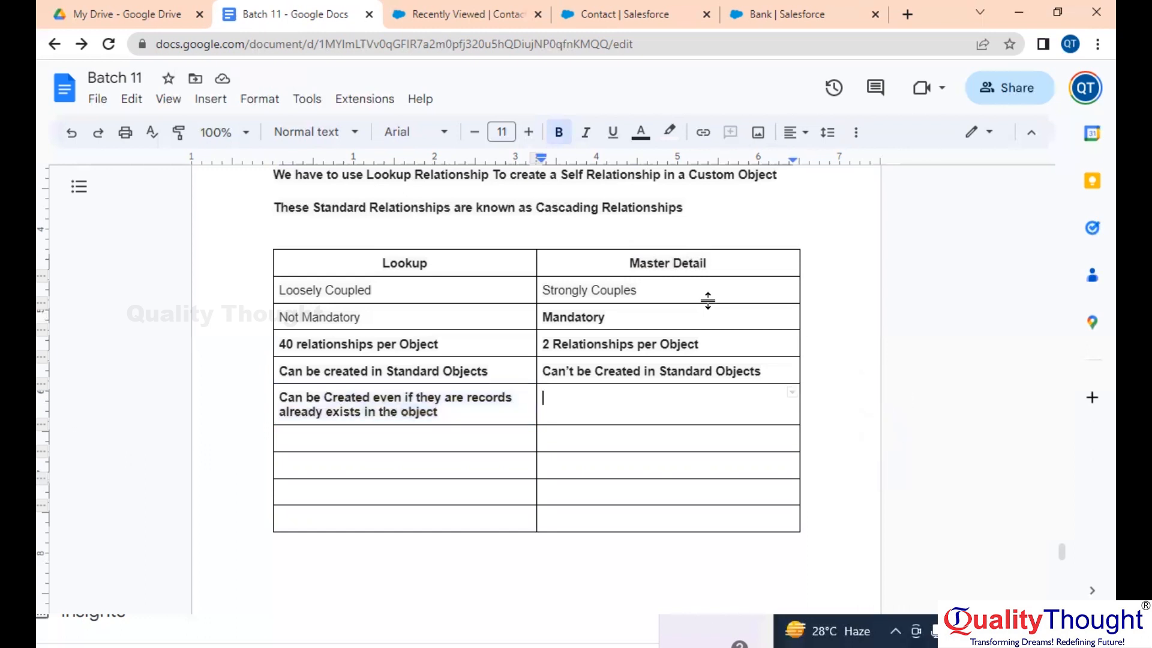
pyautogui.hotkey('ctrl', 'v')
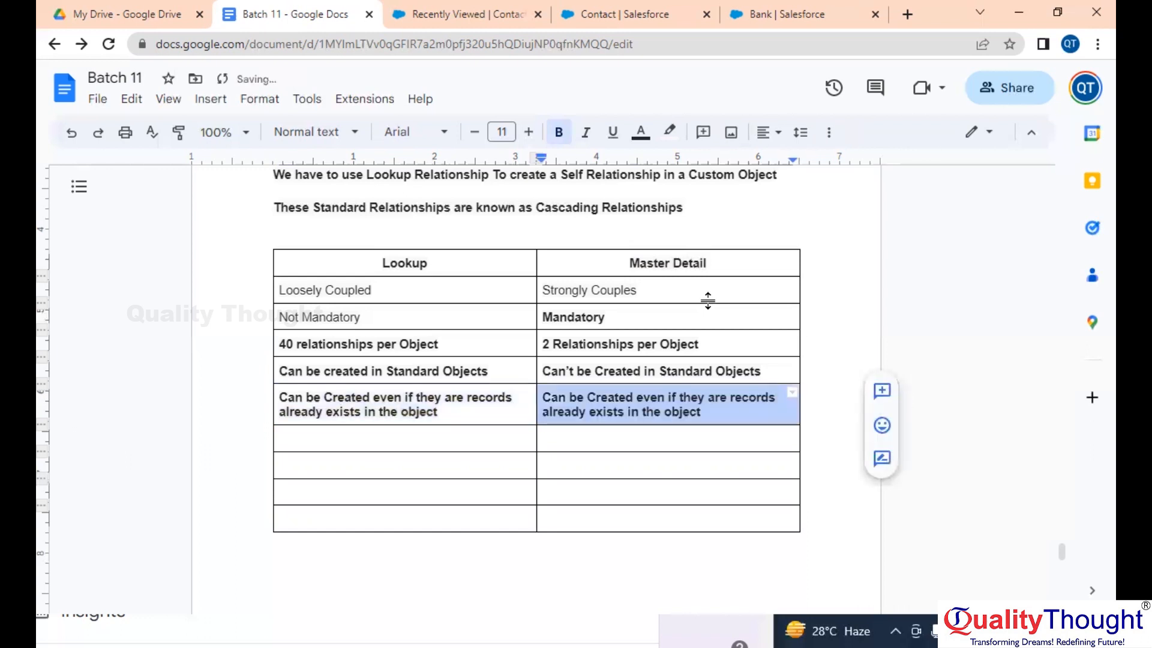
# Reword the fifth row's Master Detail entry to begin "Can not be Created if they are records", inserting "not" and removing "even"
pyautogui.click(571, 400)
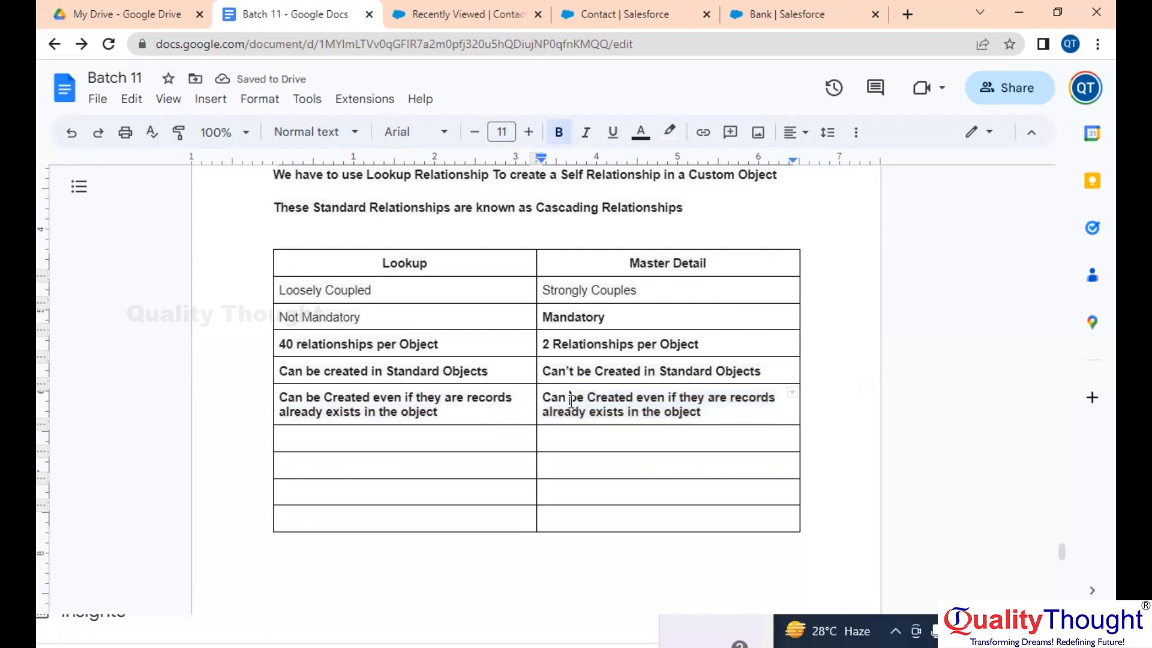
pyautogui.write('not')
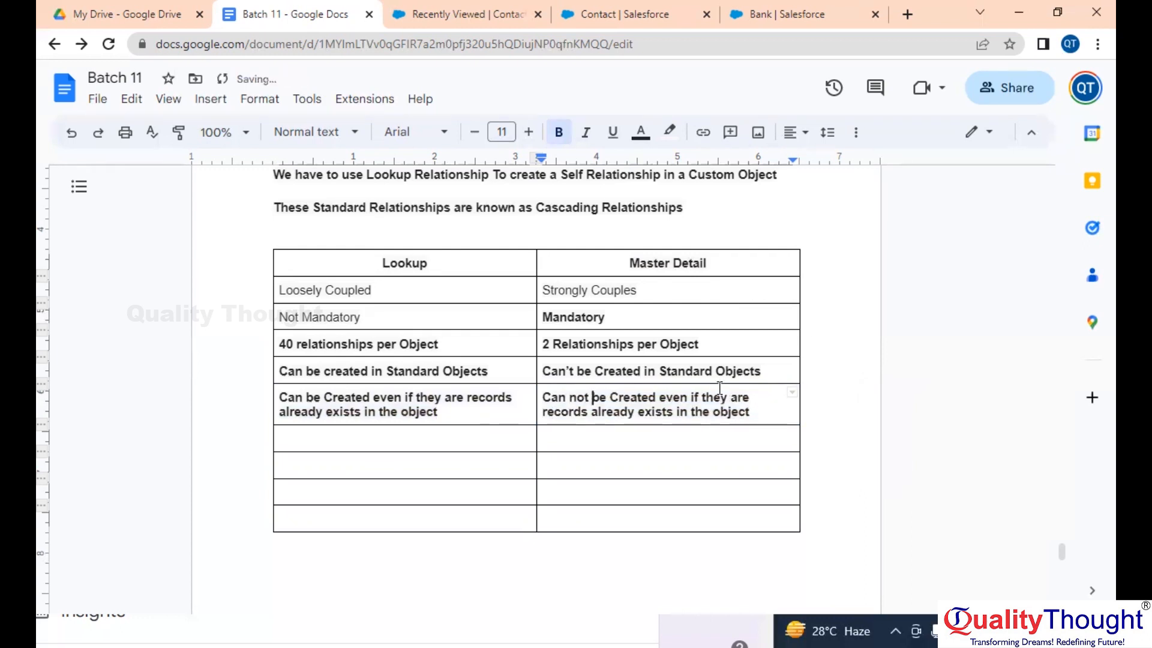
pyautogui.click(688, 403)
pyautogui.press('BackSpace')
pyautogui.press('BackSpace')
pyautogui.press('BackSpace')
pyautogui.press('BackSpace')
pyautogui.press('BackSpace')
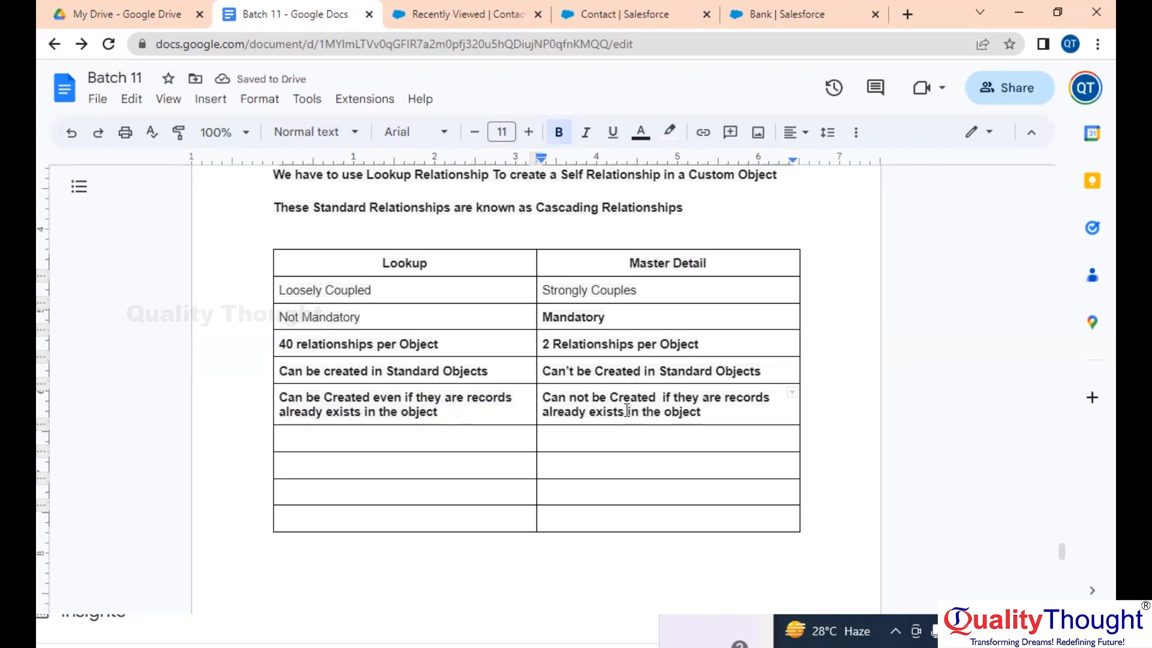
# Correct "they" to "there" in both the Master Detail and Lookup entries about already existing records
pyautogui.click(702, 396)
pyautogui.press('BackSpace')
pyautogui.write('re')
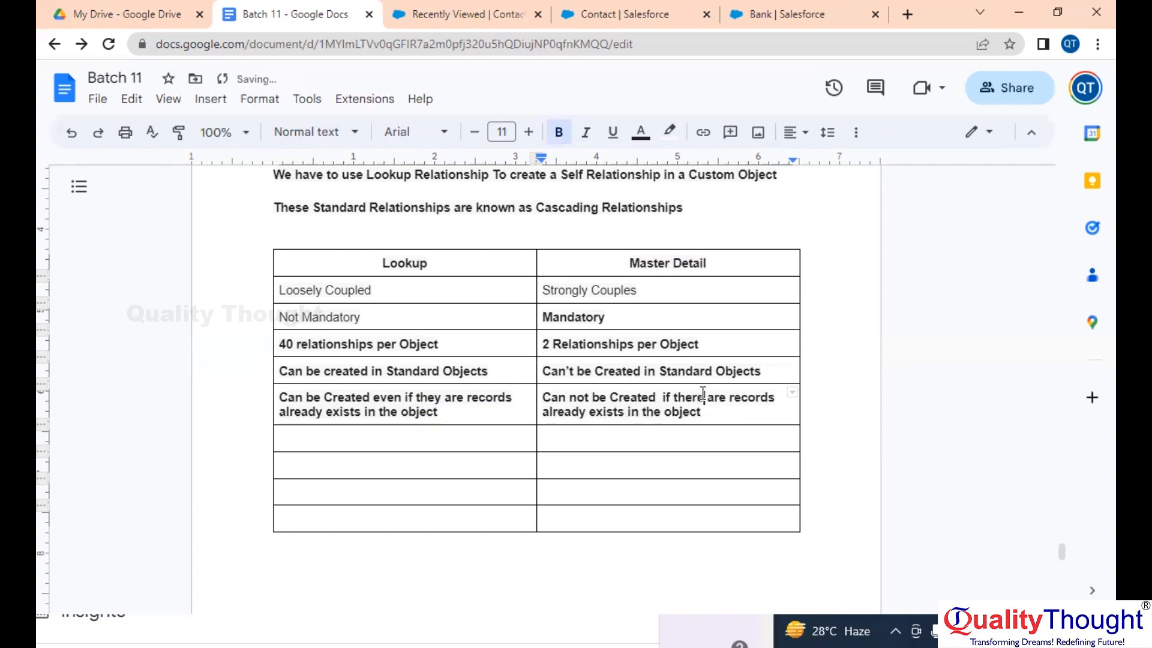
pyautogui.click(437, 397)
pyautogui.press('BackSpace')
pyautogui.write('re')
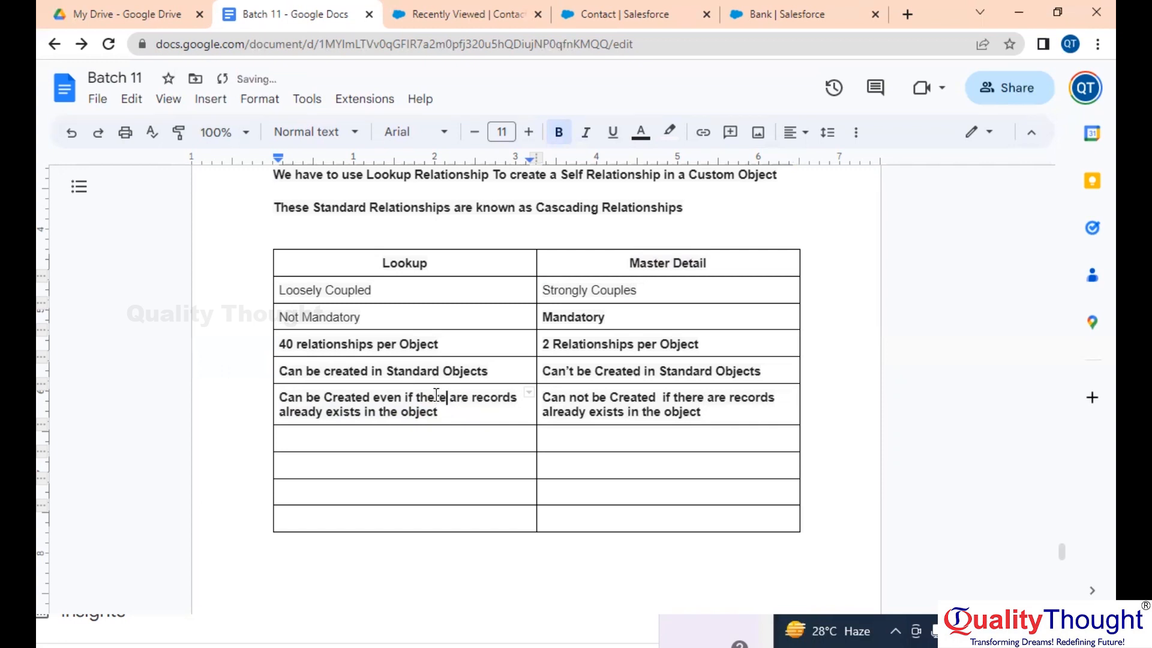
pyautogui.click(376, 437)
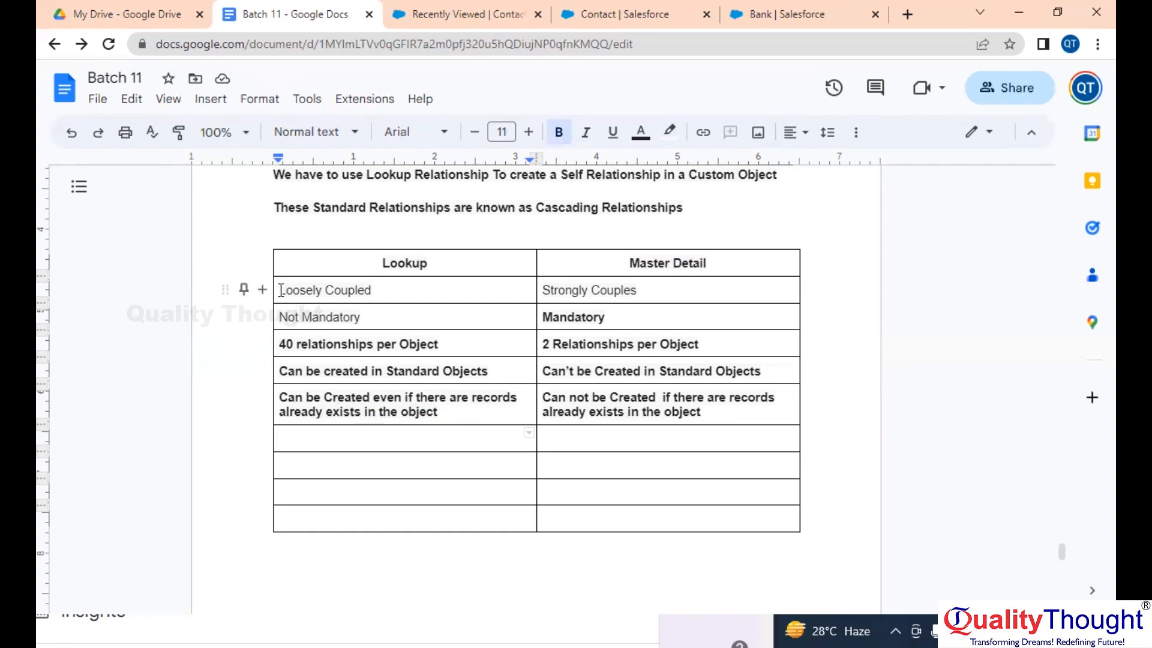
# Remove bold formatting from all comparison table rows below the header row
pyautogui.moveTo(281, 289); pyautogui.dragTo(625, 517)
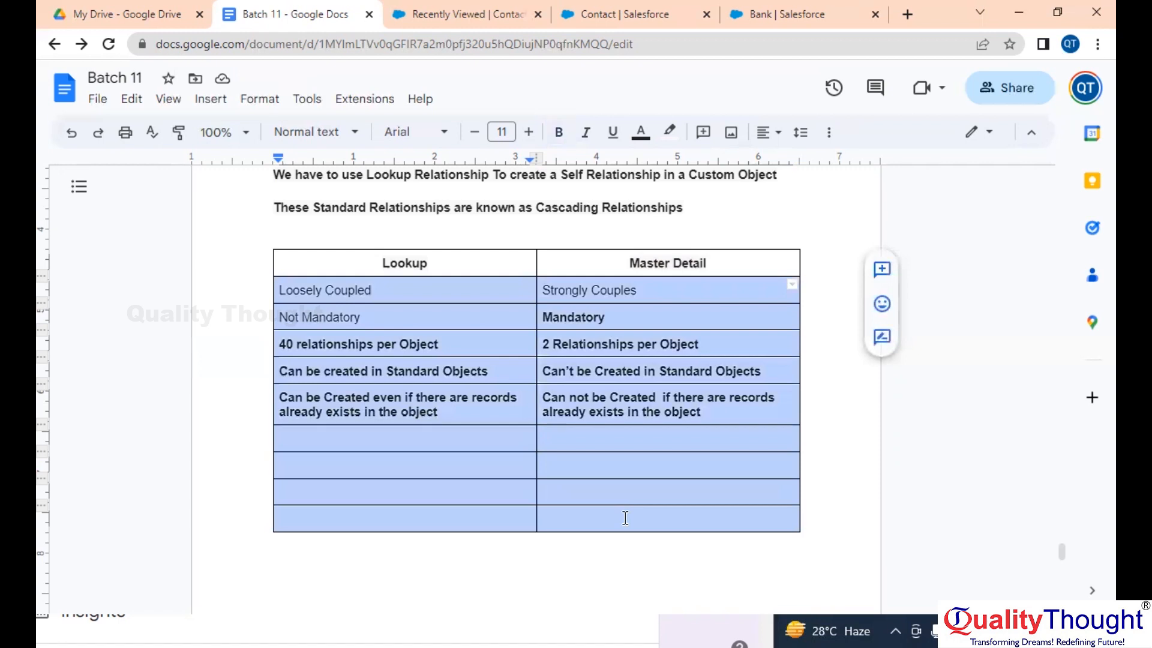
pyautogui.click(560, 133)
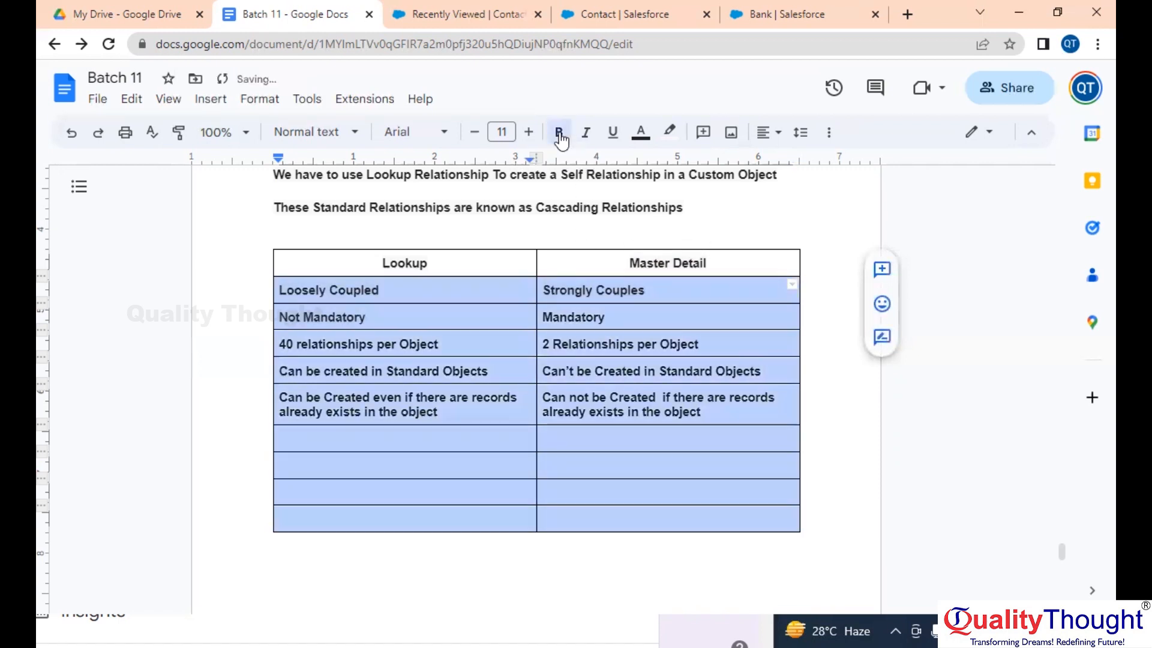
pyautogui.click(559, 133)
# Enter "Self Relationships can be created in Custom Object" in the Lookup column's sixth comparison row
pyautogui.click(368, 442)
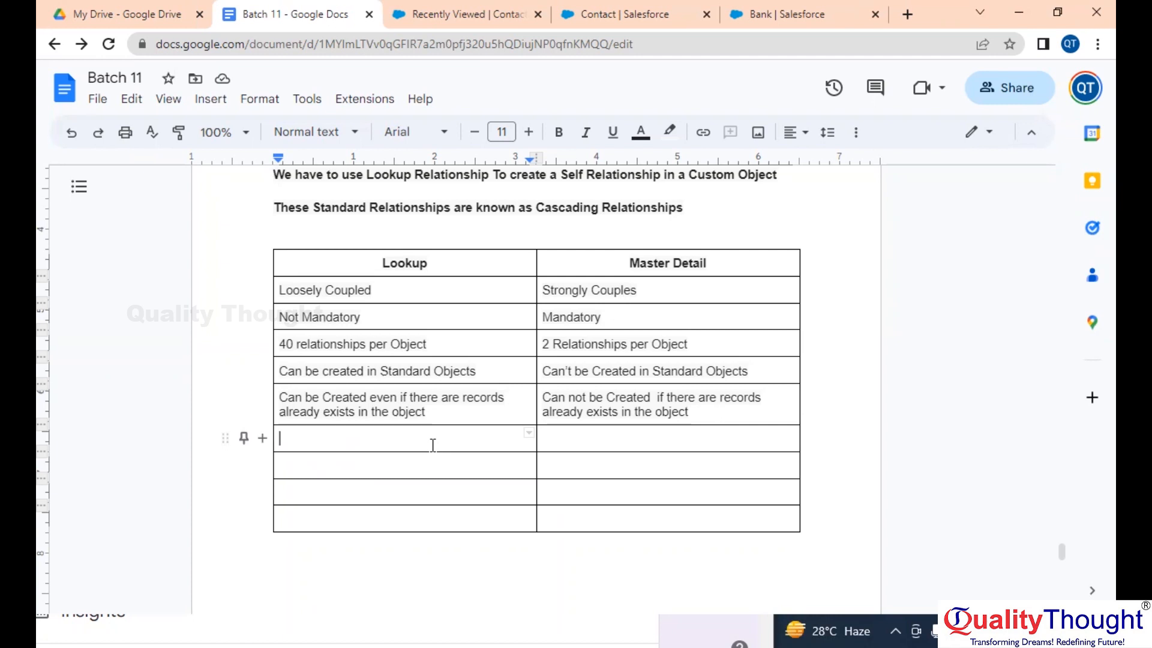
pyautogui.write('Self ')
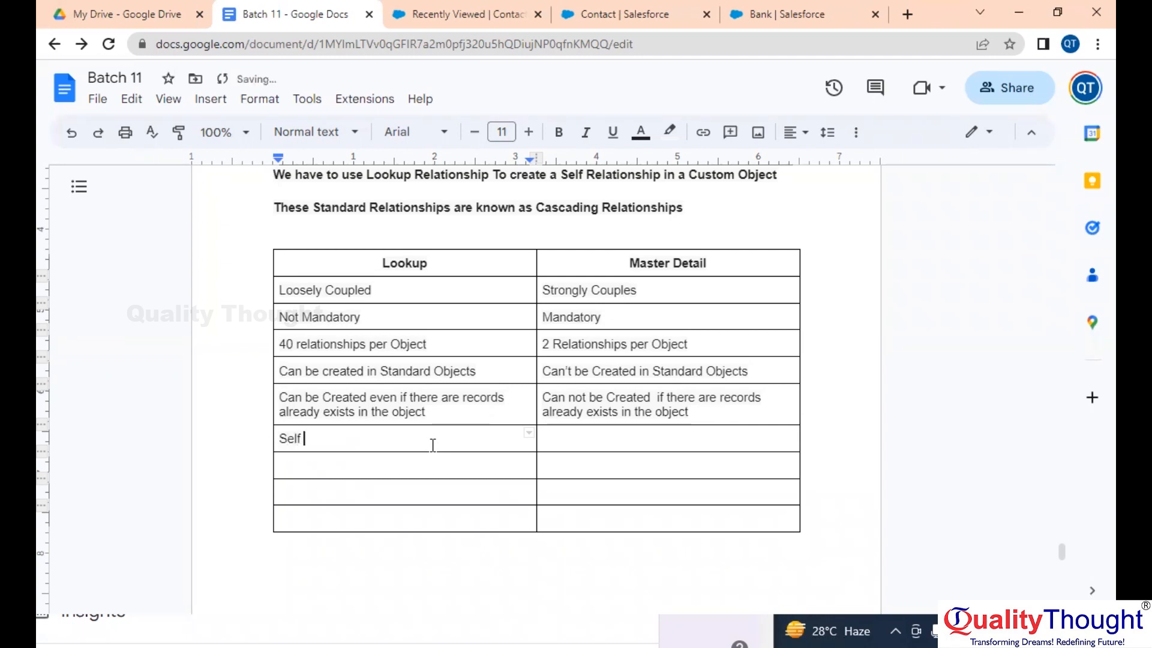
pyautogui.write('Relationshi')
pyautogui.press('BackSpace')
pyautogui.press('BackSpace')
pyautogui.press('BackSpace')
pyautogui.write('ships')
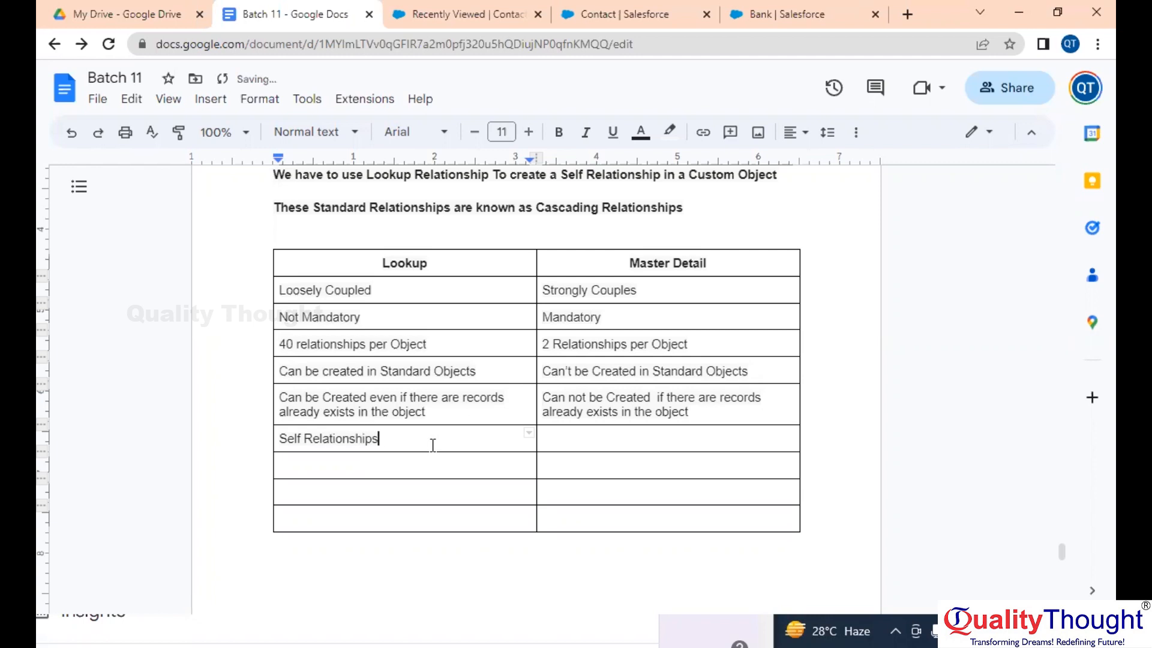
pyautogui.write(' can be created in Cus')
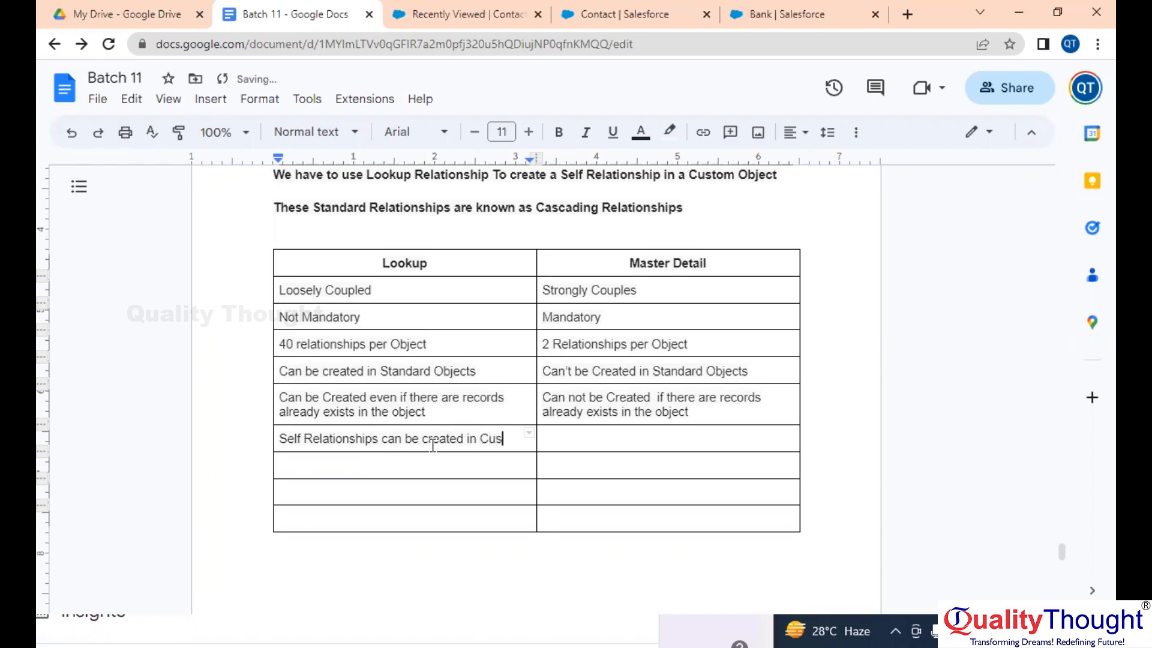
pyautogui.write('tom Object')
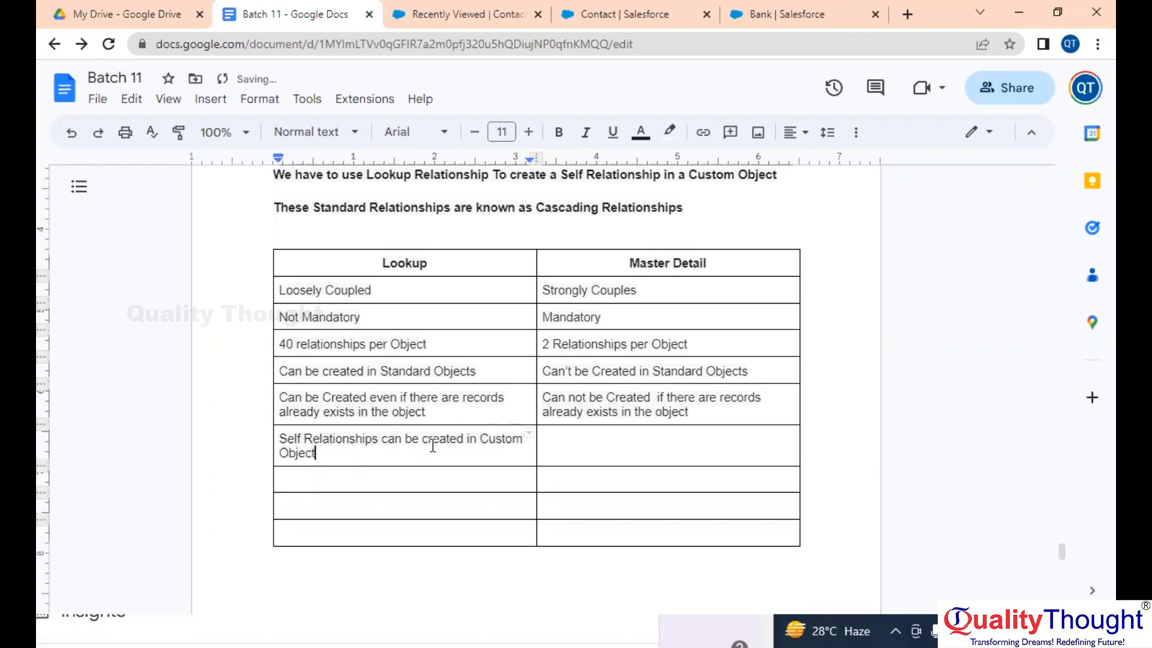
# Copy the self-relationship entry into the adjacent Master Detail cell and reword it as "Self Relationships can not be created in Custom Object"
pyautogui.hotkey('shift', 'Up')
pyautogui.hotkey('shift', 'Left')
pyautogui.hotkey('shift', 'Left')
pyautogui.hotkey('shift', 'Left')
pyautogui.hotkey('shift', 'Left')
pyautogui.hotkey('shift', 'Left')
pyautogui.hotkey('shift', 'Left')
pyautogui.hotkey('ctrl', 'c')
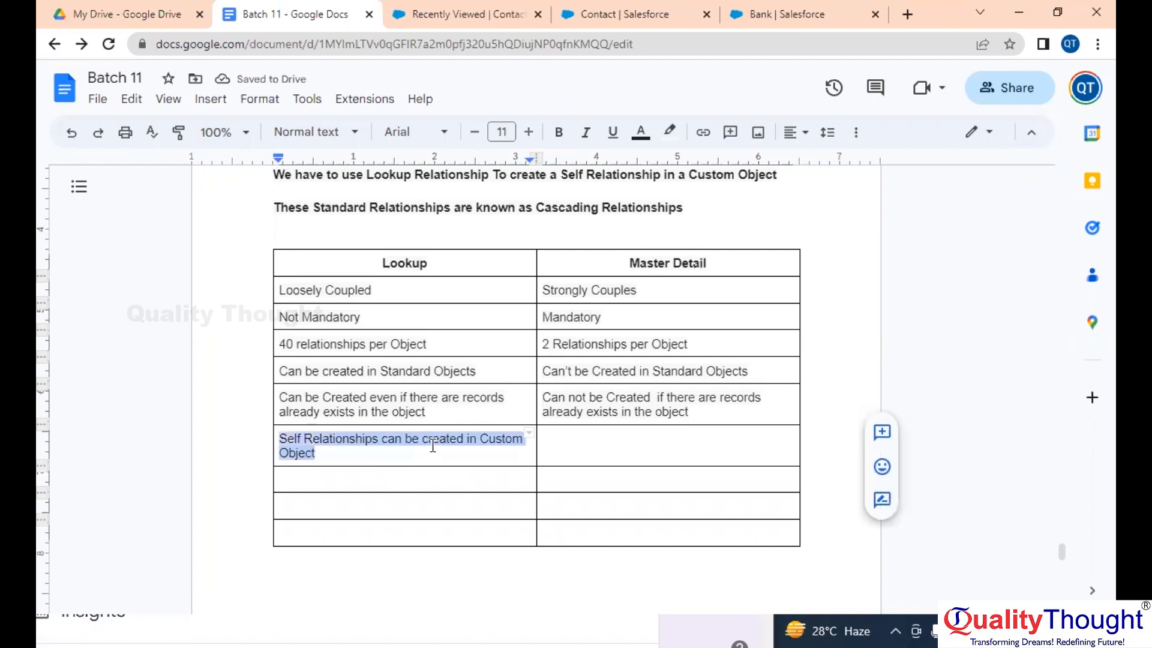
pyautogui.click(637, 442)
pyautogui.hotkey('ctrl', 'v')
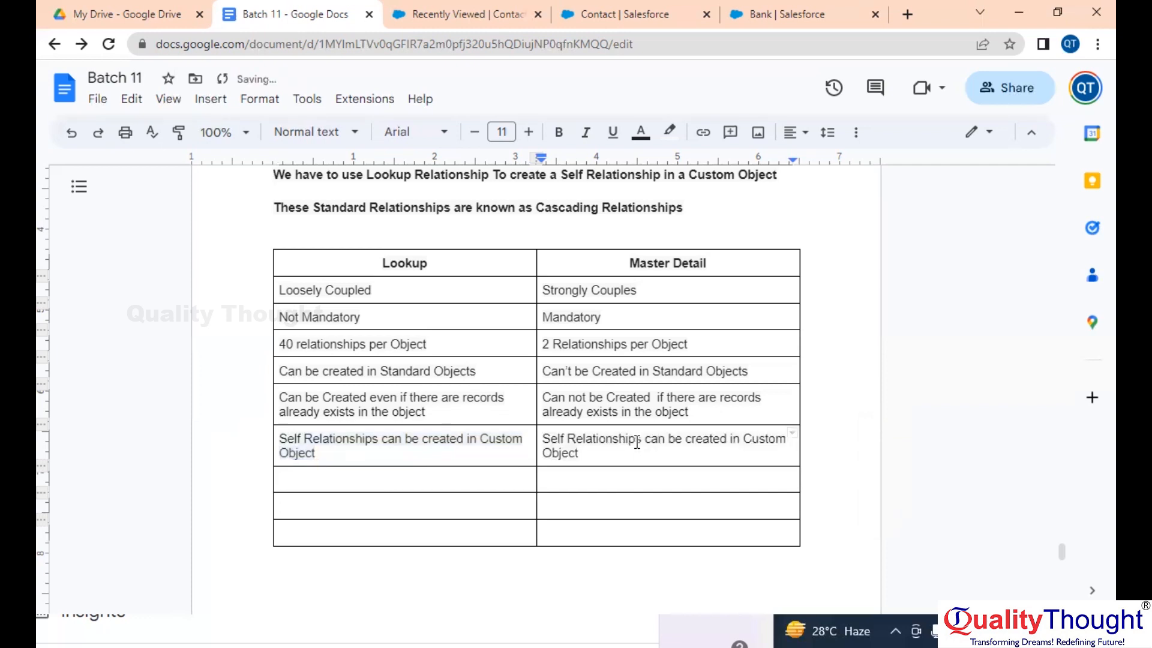
pyautogui.click(665, 444)
pyautogui.write('not')
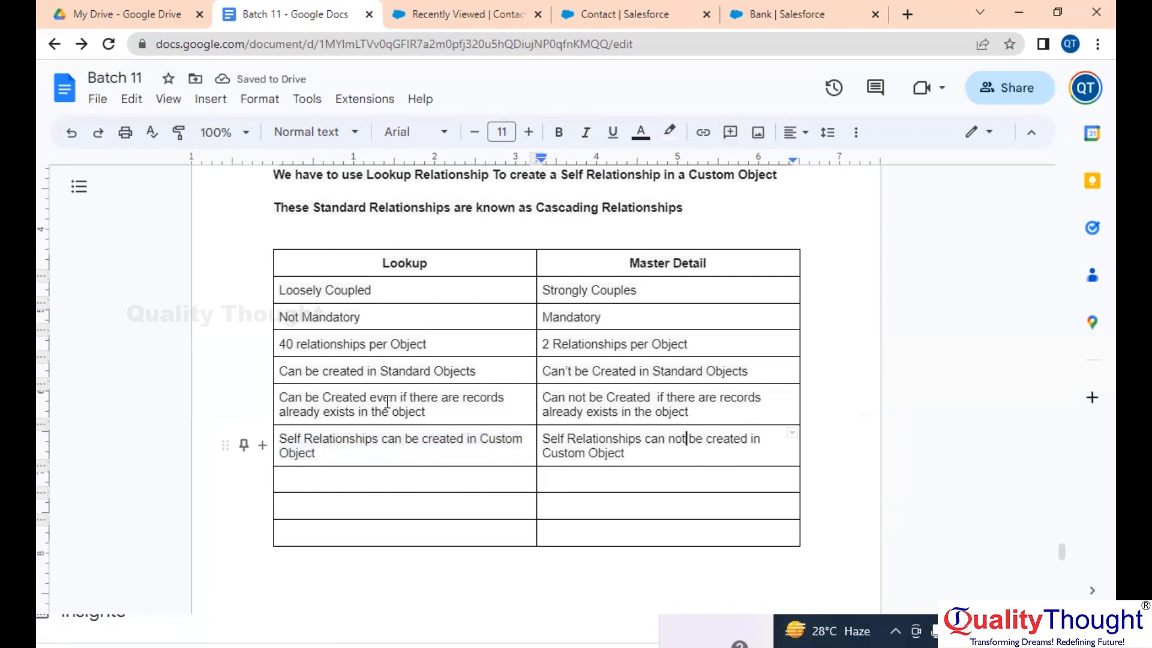
# Enter "We can specify the profile visibility" in the Lookup column's seventh comparison row
pyautogui.click(352, 479)
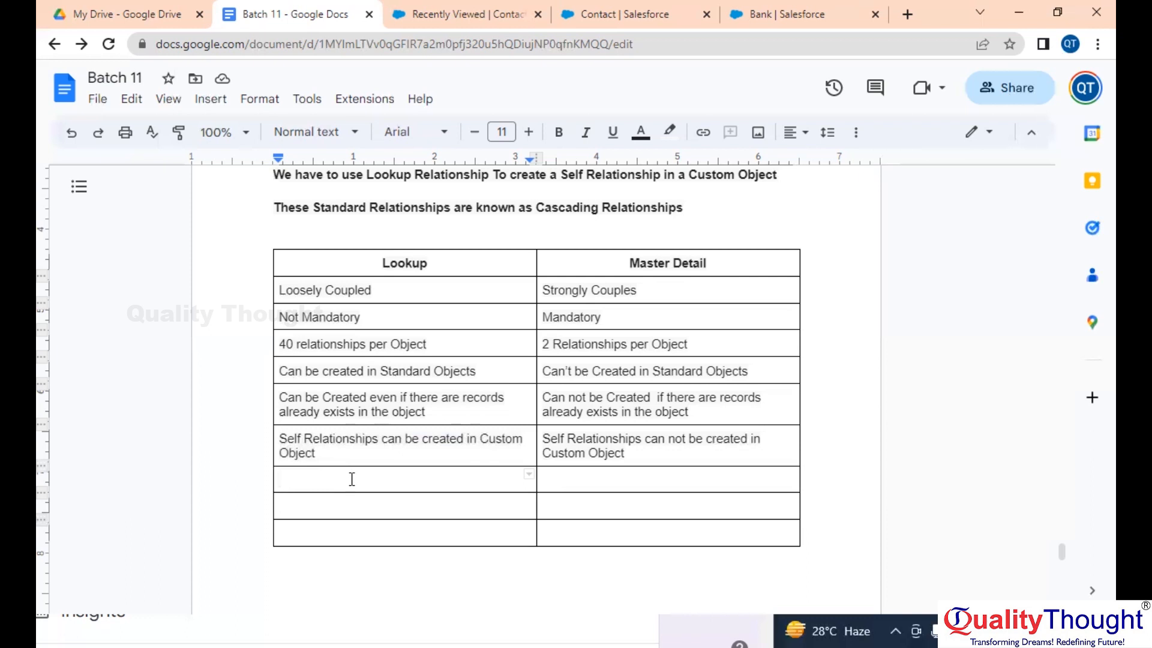
pyautogui.write('We can spec')
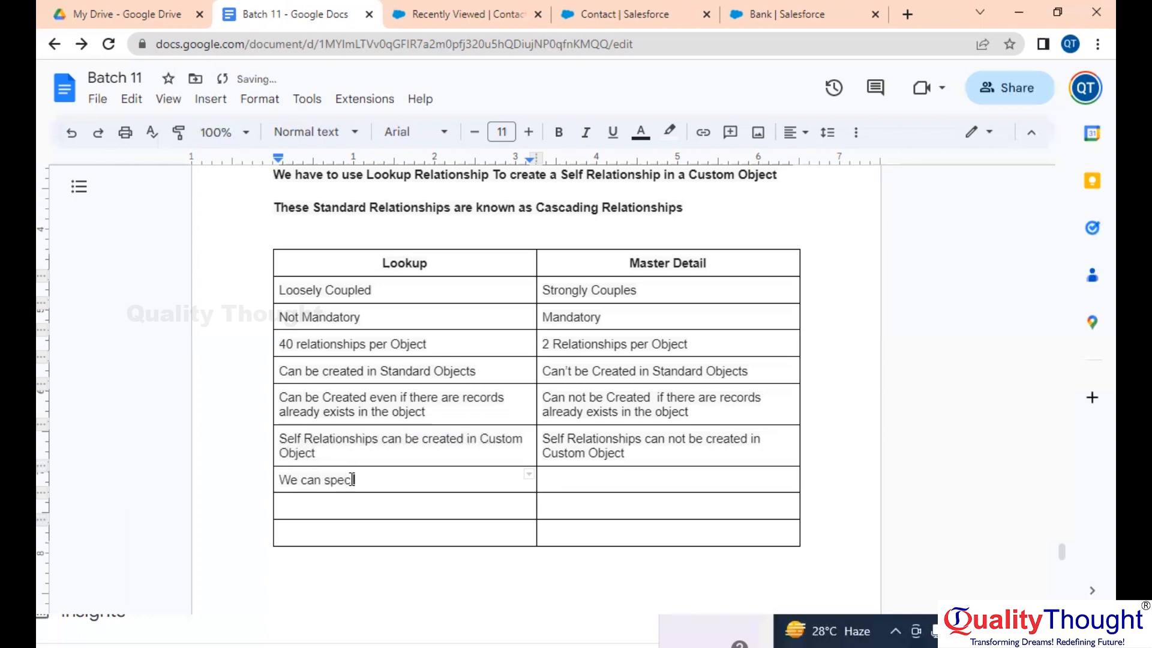
pyautogui.write('ify the profiles')
pyautogui.press('BackSpace')
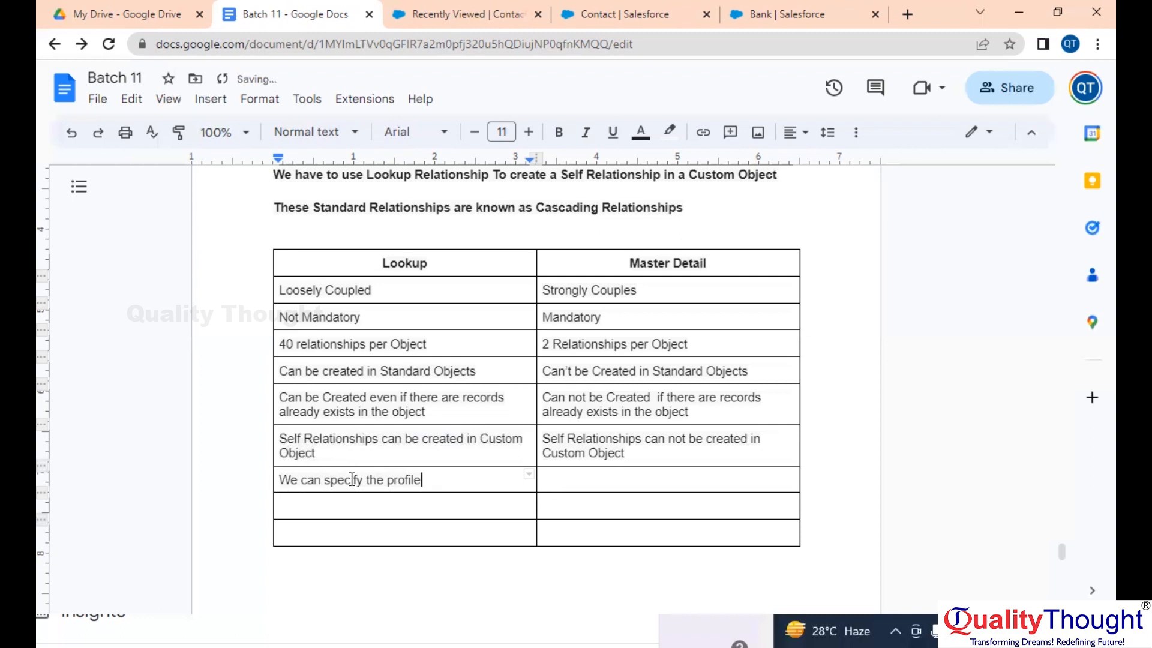
pyautogui.write('visibility')
# Enter "It has to Visible to all the Profiles" in the Master Detail cell of the profile visibility row
pyautogui.press('Tab')
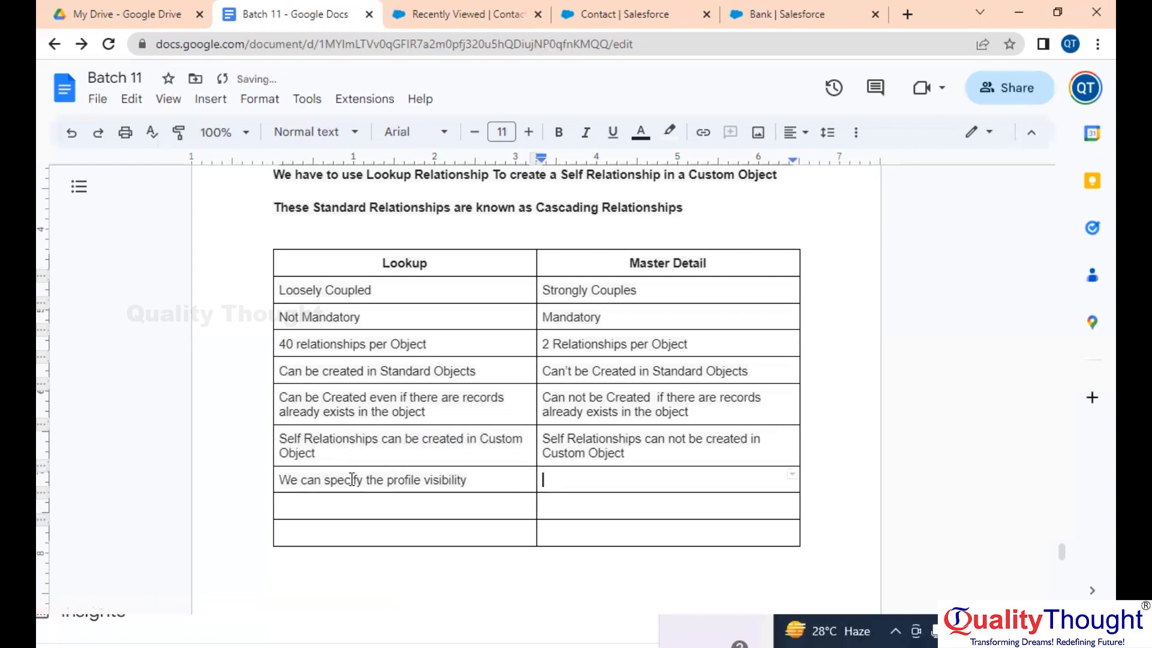
pyautogui.write('It has to Visible to ')
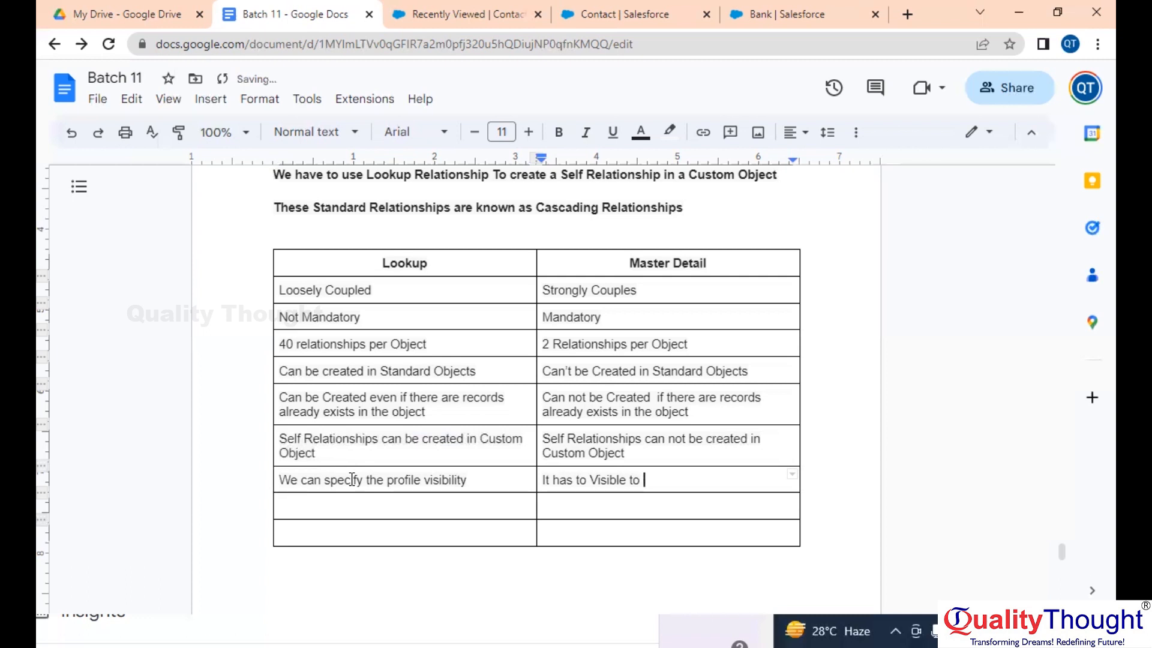
pyautogui.write('all the Profiles')
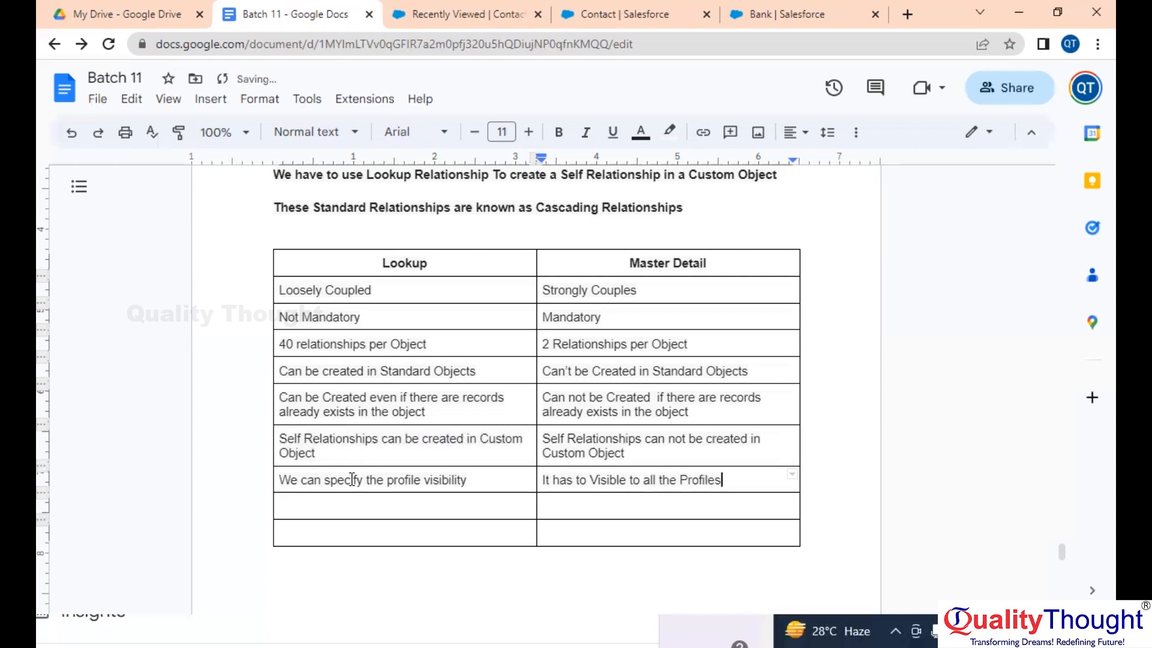
pyautogui.click(411, 504)
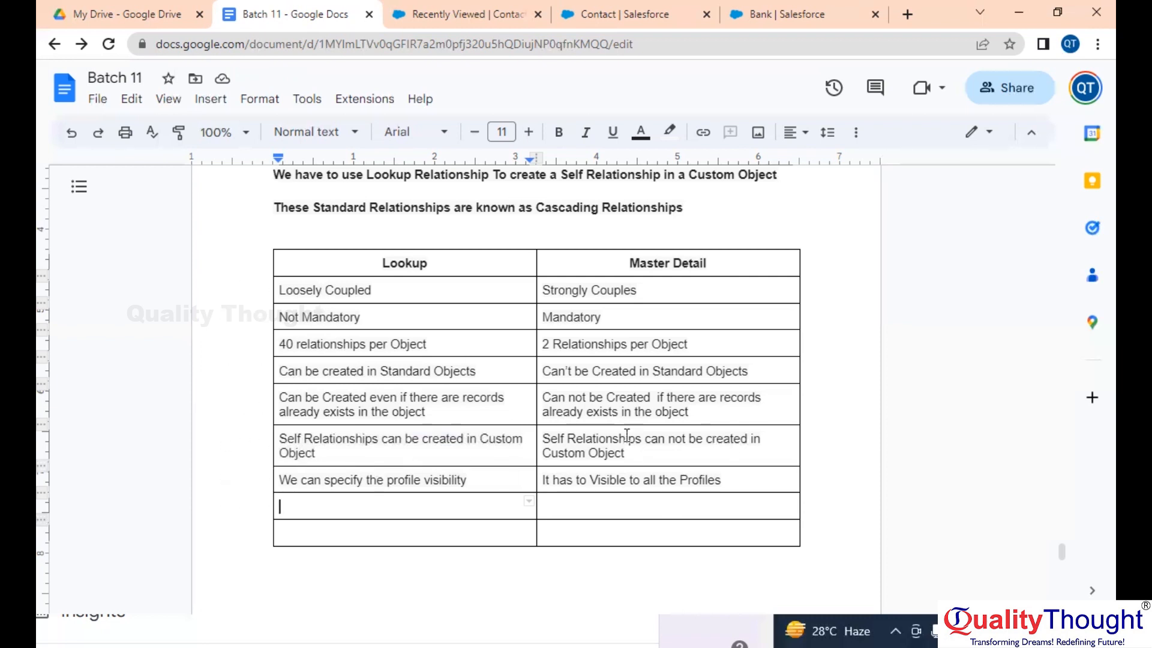
pyautogui.doubleClick(392, 295)
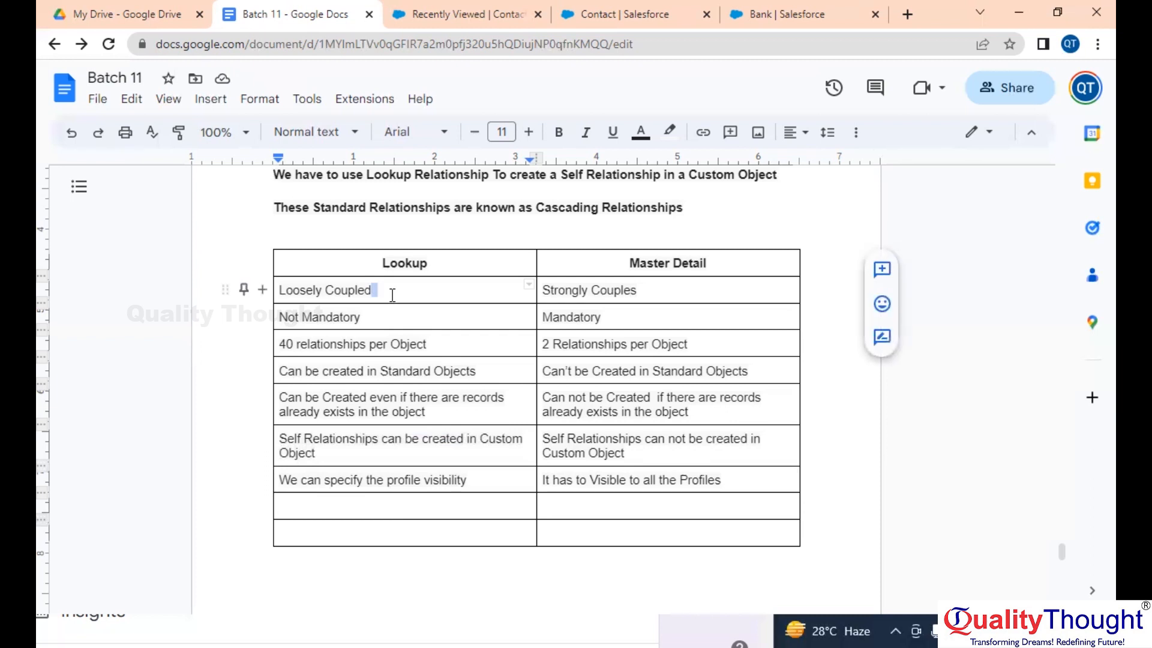
pyautogui.doubleClick(420, 342)
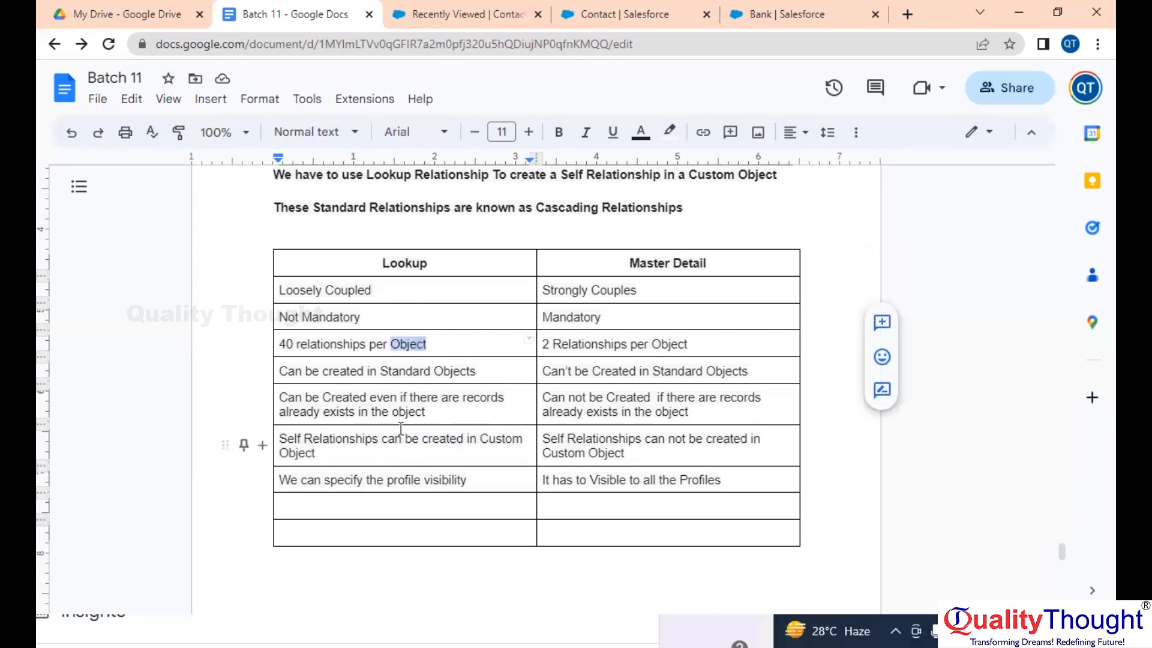
pyautogui.click(442, 454)
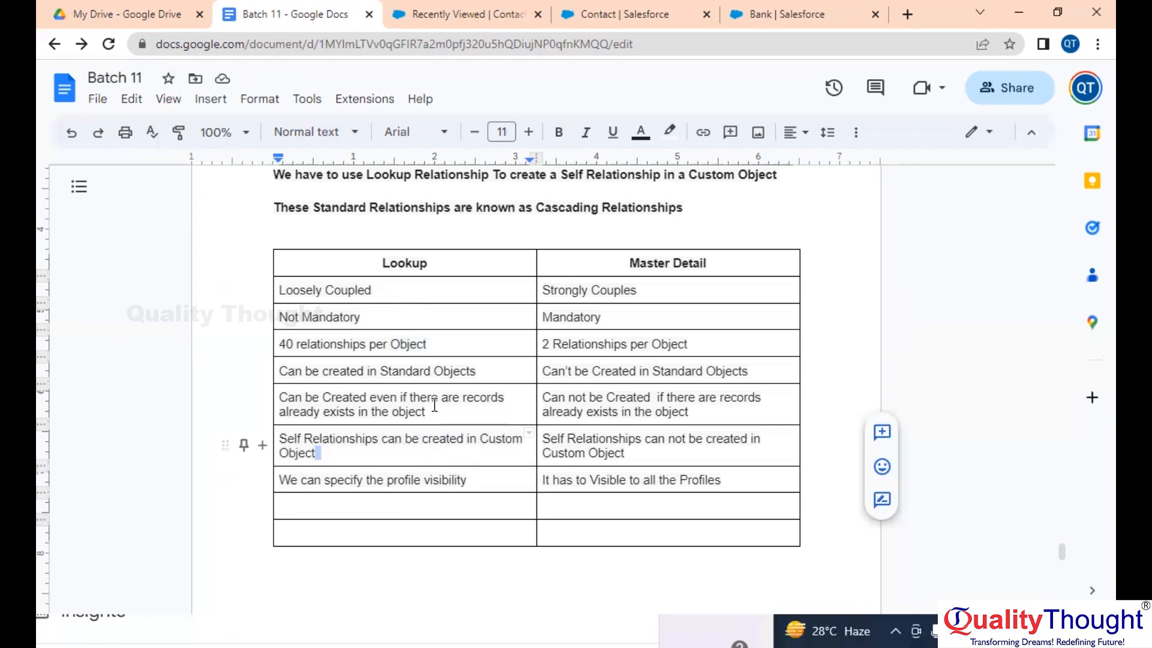
# Bold the "Loosely Coupled" / "Strongly Couples" row and the relationships-per-object row of the comparison table
pyautogui.doubleClick(357, 289)
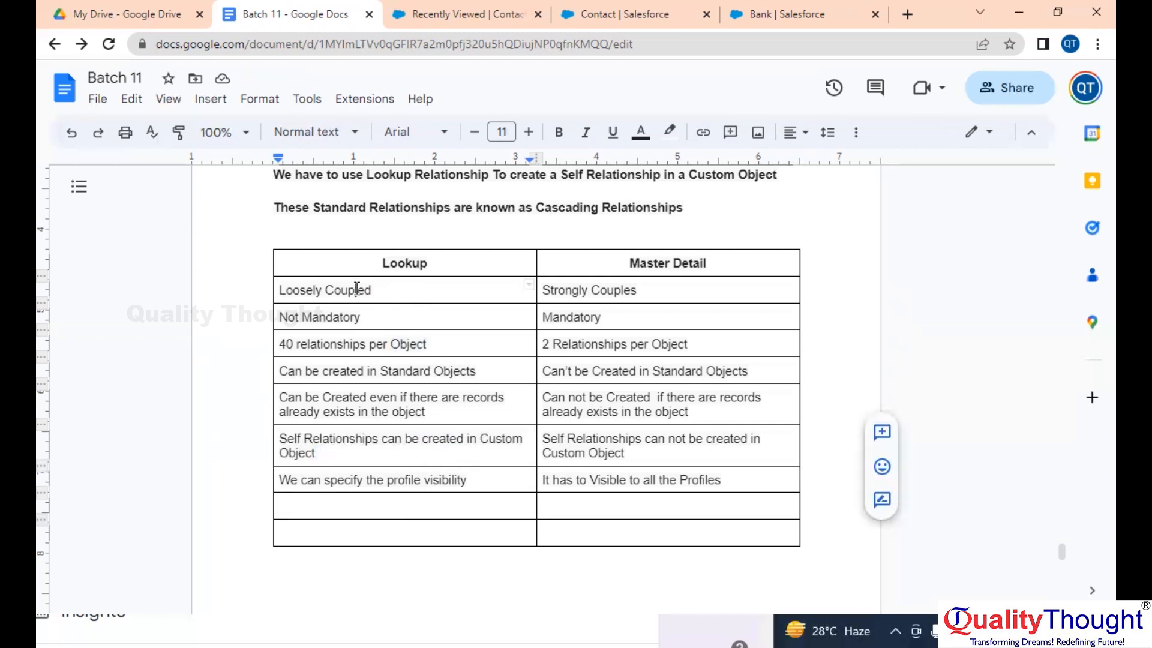
pyautogui.click(392, 291)
pyautogui.moveTo(395, 291); pyautogui.dragTo(279, 290)
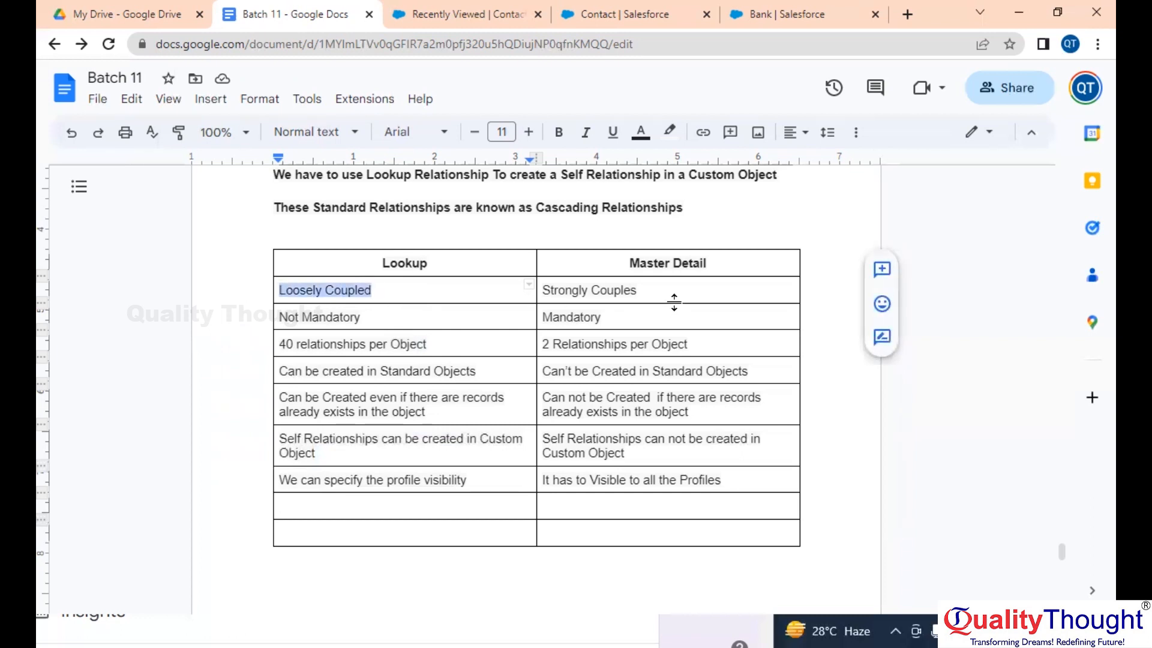
pyautogui.moveTo(693, 292); pyautogui.dragTo(375, 290)
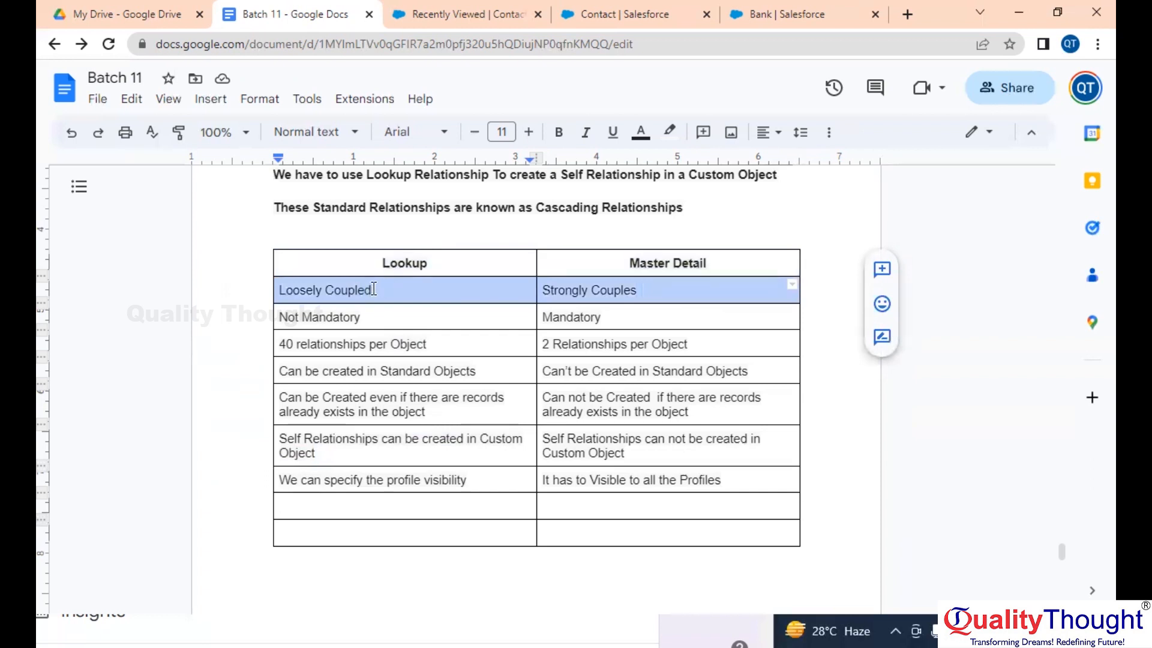
pyautogui.click(558, 132)
pyautogui.moveTo(720, 347); pyautogui.dragTo(406, 336)
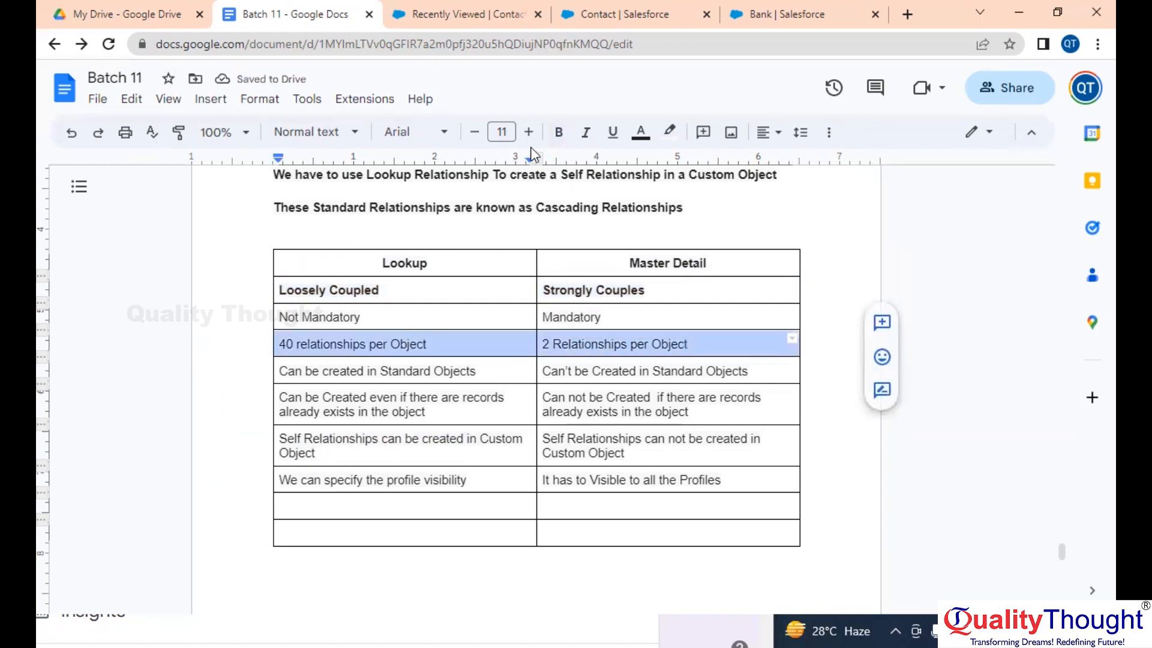
pyautogui.click(559, 132)
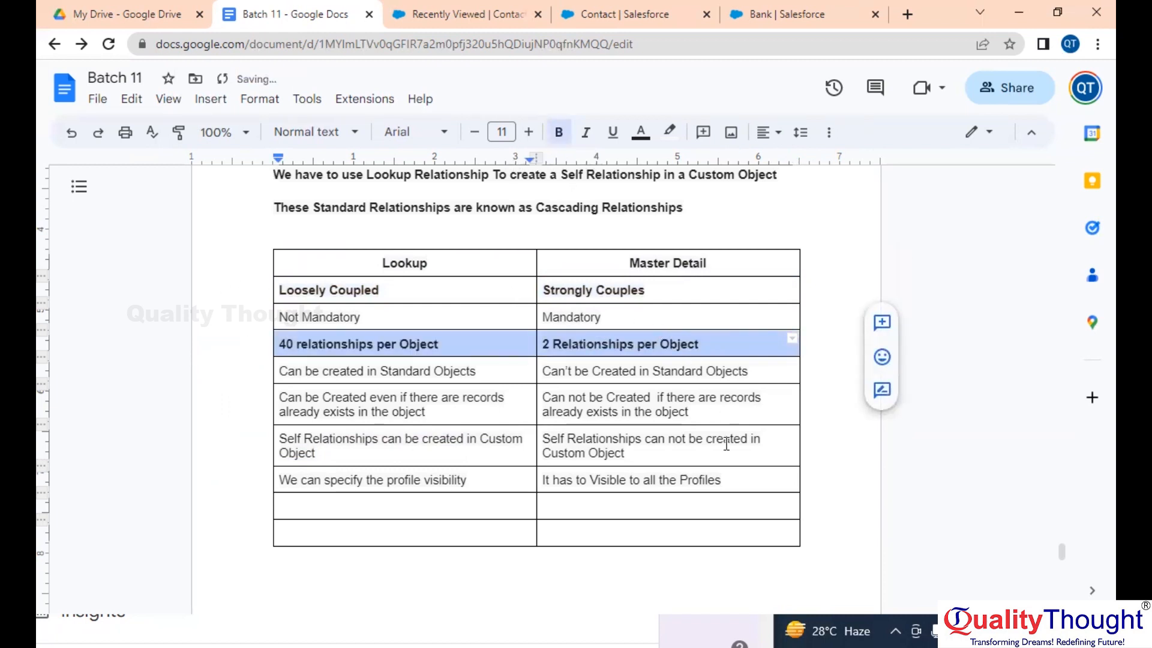
# Bold the self-relationships row across both the Lookup and Master Detail columns
pyautogui.click(672, 459)
pyautogui.moveTo(688, 456); pyautogui.dragTo(353, 423)
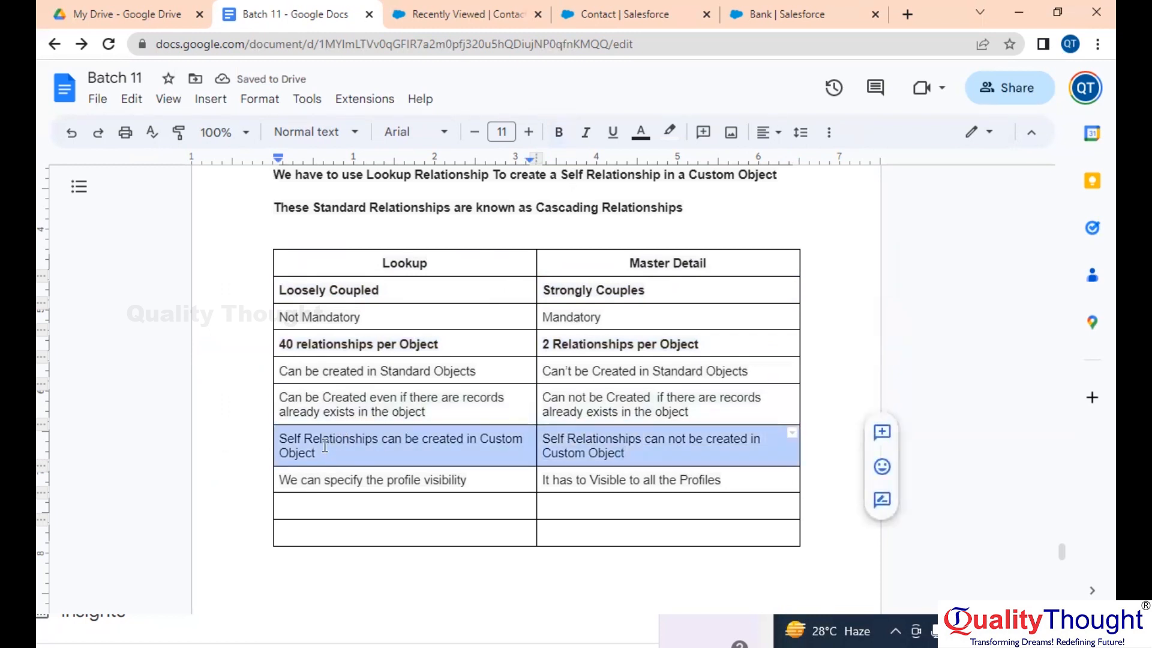
pyautogui.click(558, 132)
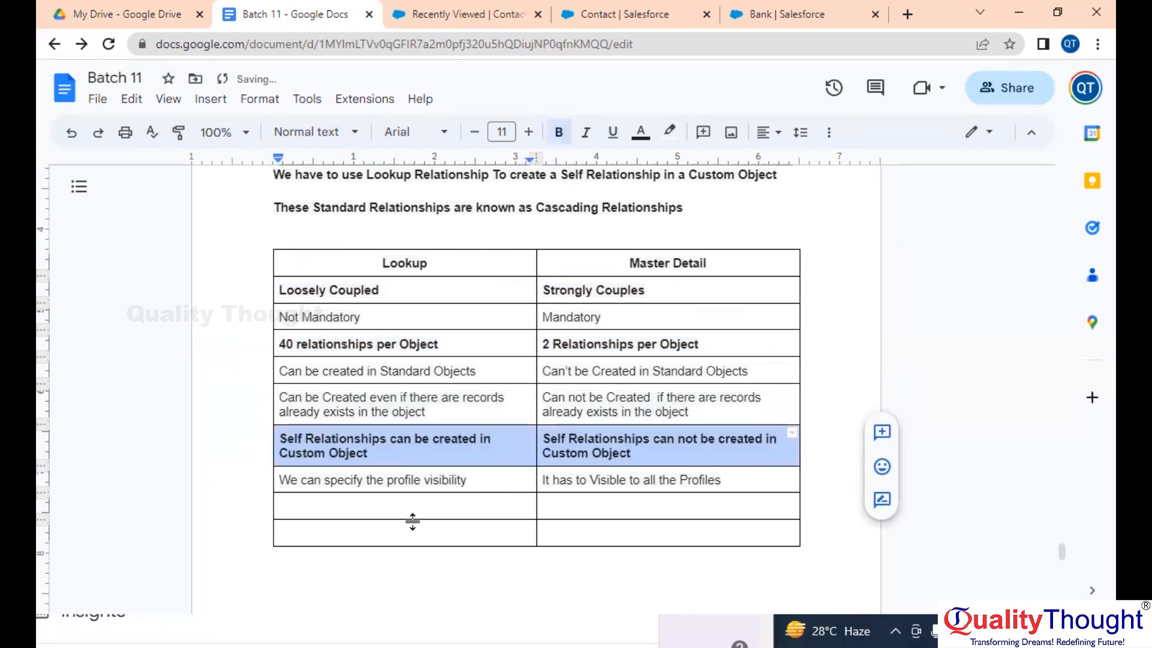
pyautogui.click(435, 509)
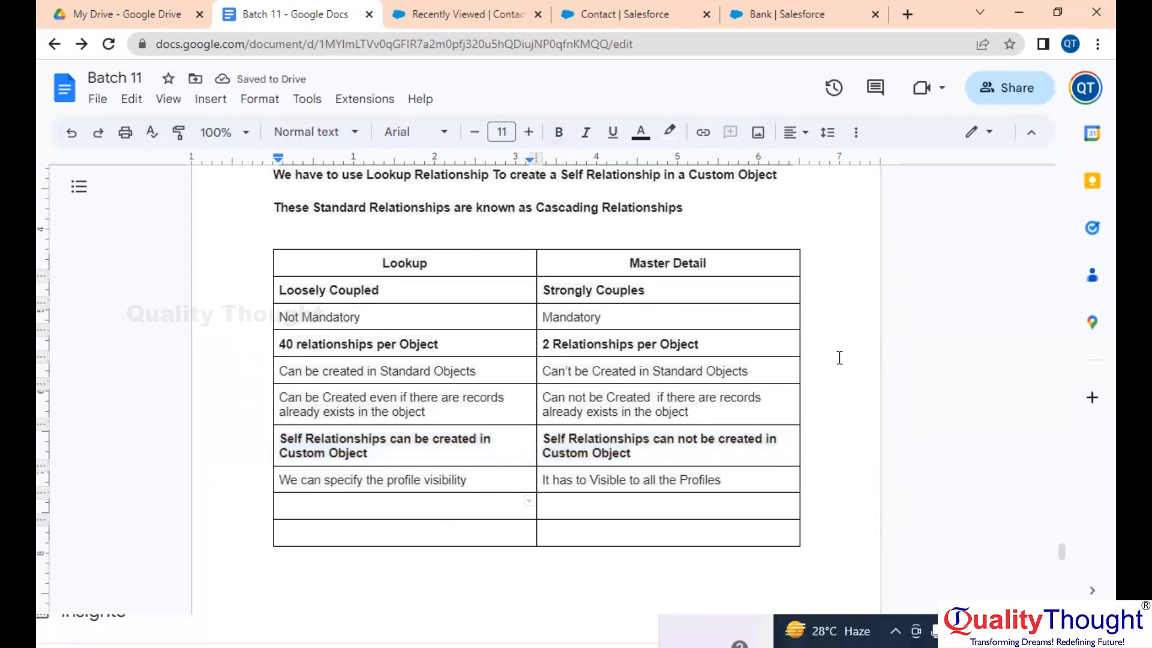
pyautogui.scroll(-1, 858, 449)
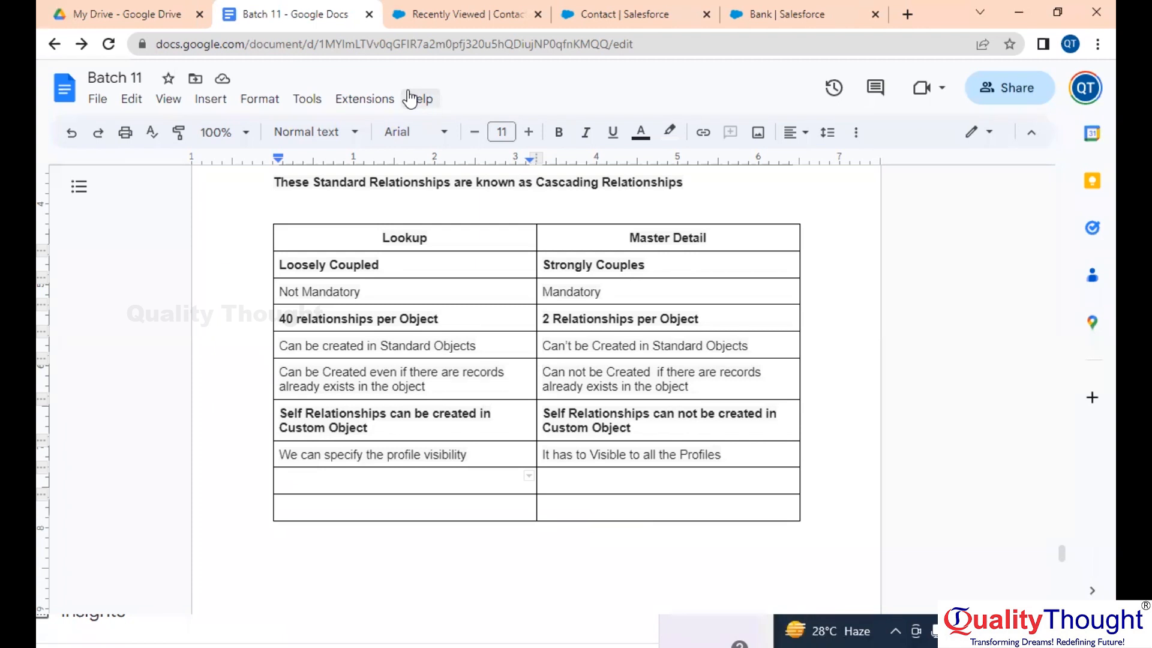
# Switch to the Salesforce org and show the All list view of the Transactions object
pyautogui.click(480, 12)
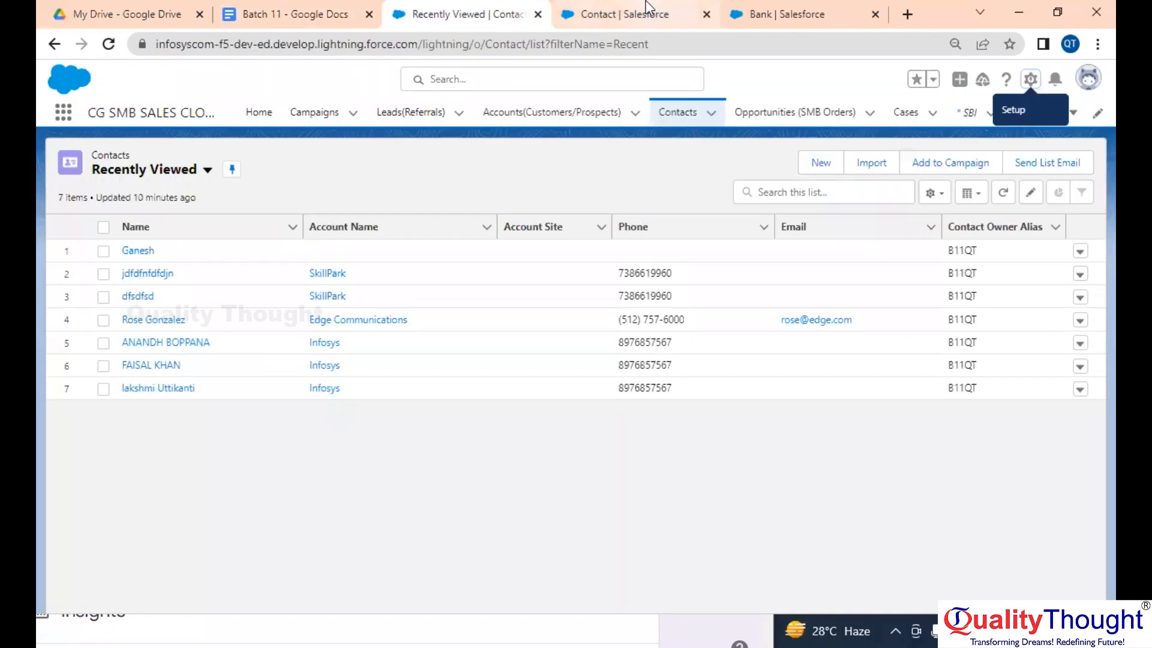
pyautogui.click(969, 114)
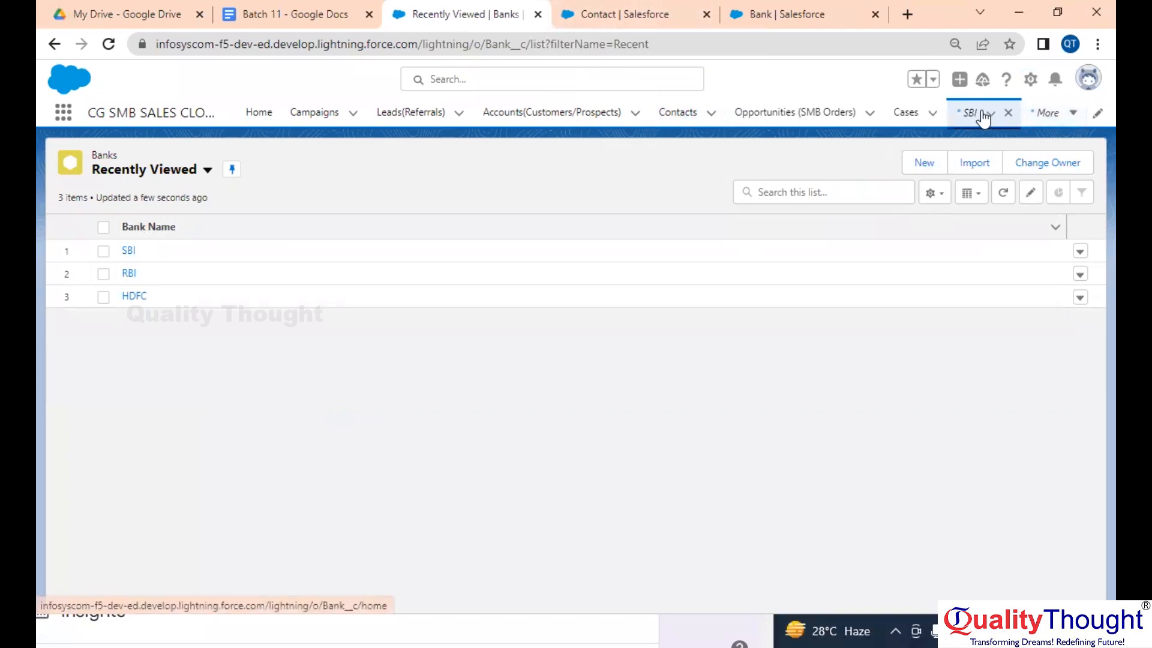
pyautogui.click(1035, 117)
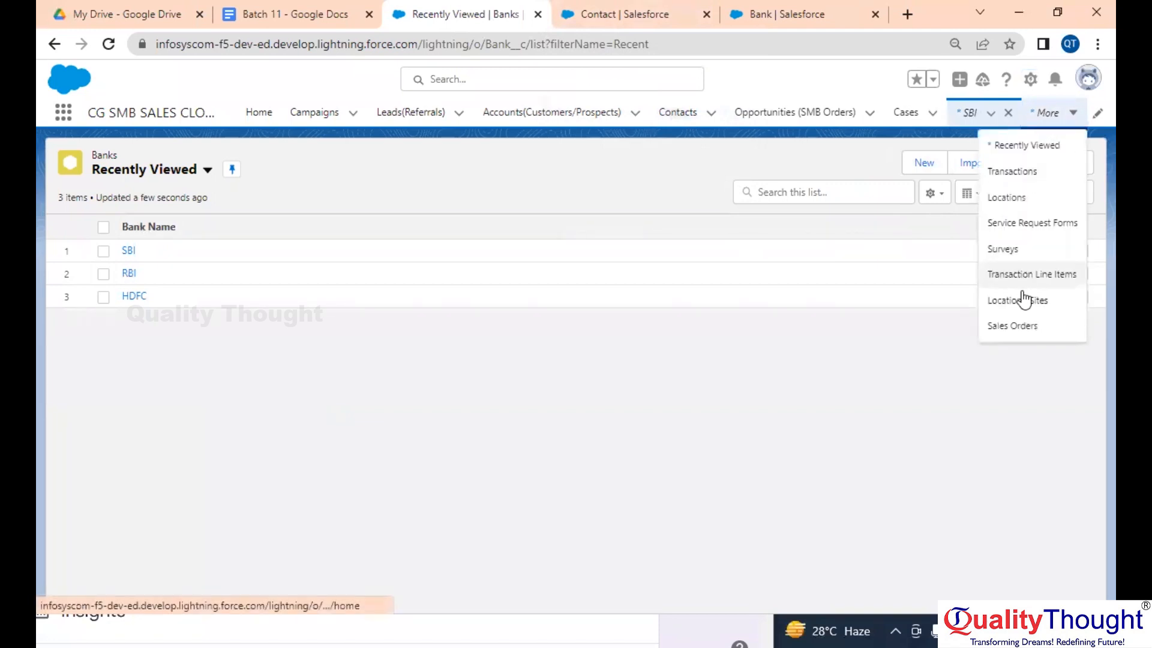
pyautogui.click(1032, 174)
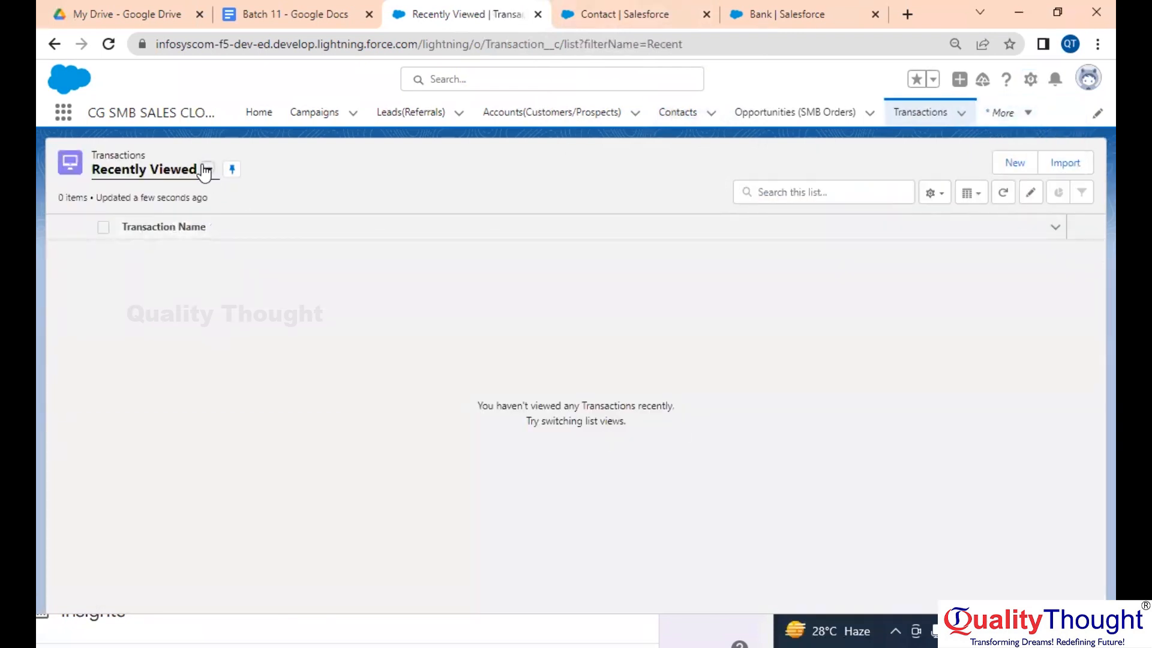
pyautogui.click(205, 171)
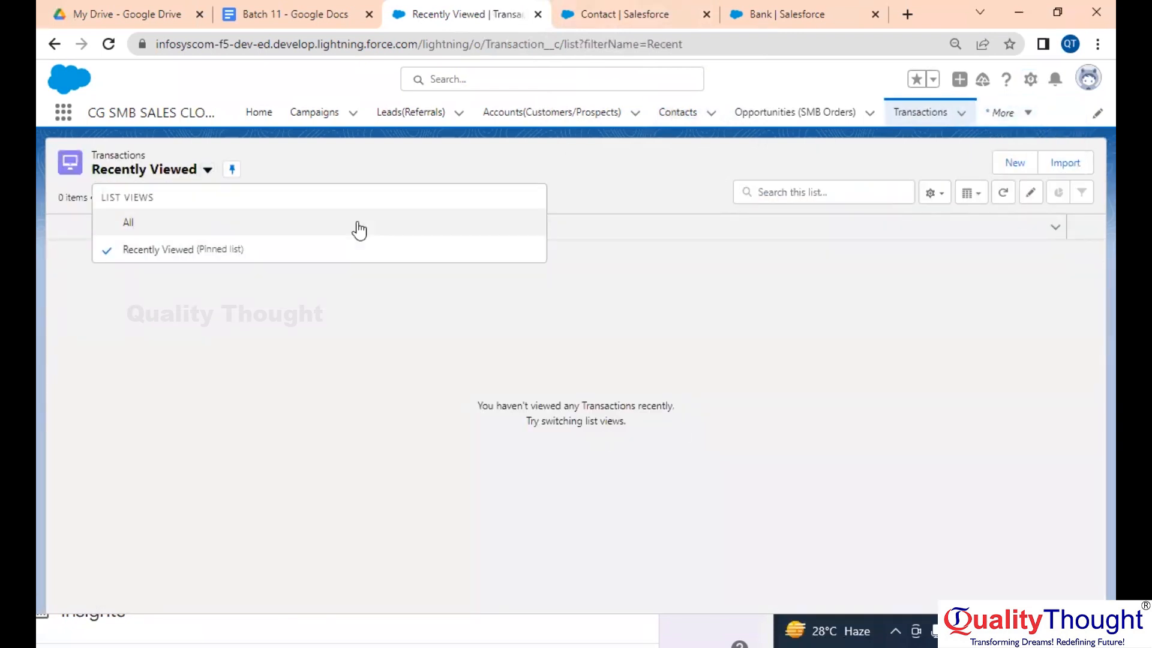
pyautogui.click(406, 217)
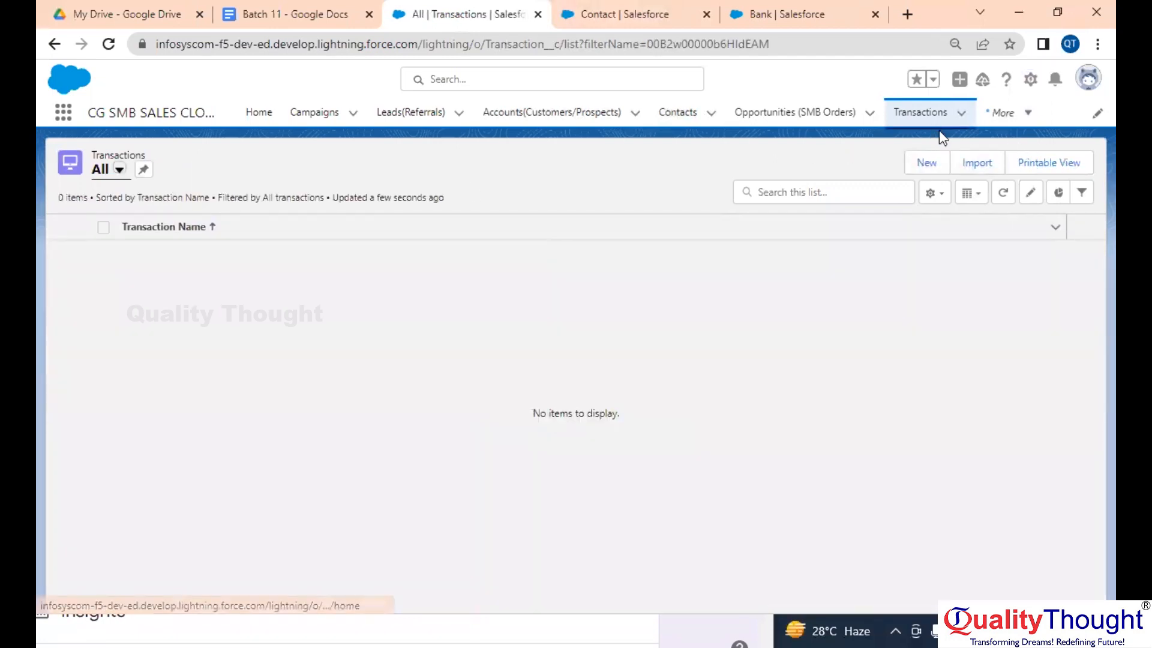
# Start a new Transaction record, check the Bank lookup choices, and enter "PhonePe" as the transaction name
pyautogui.click(927, 160)
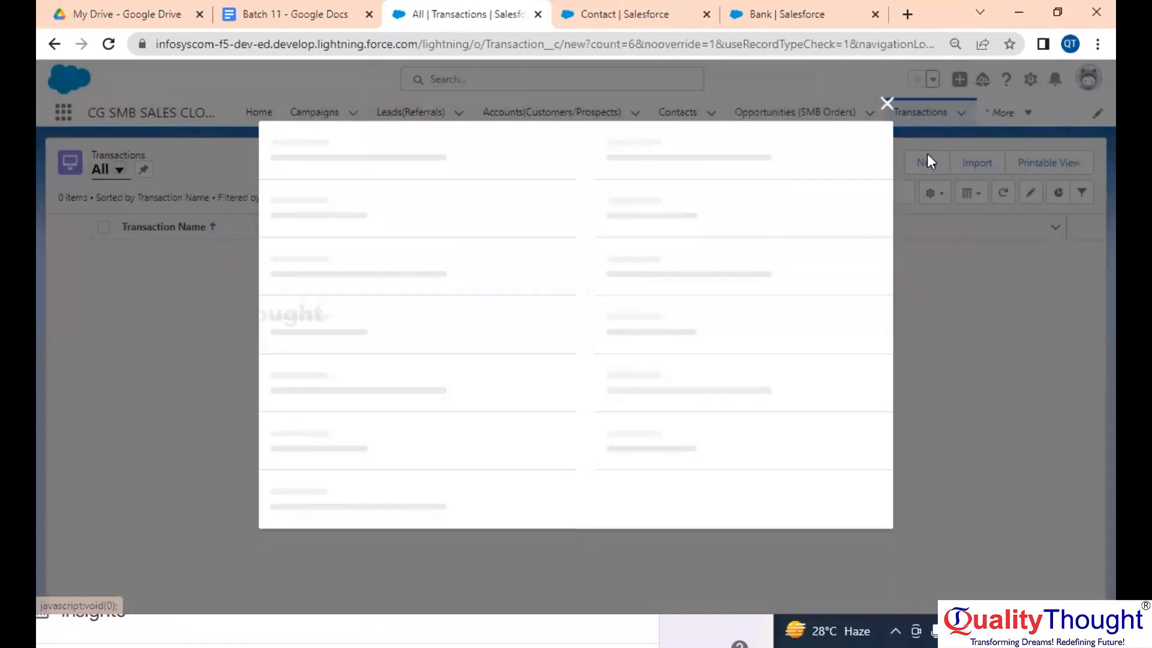
pyautogui.scroll(-10, 659, 346)
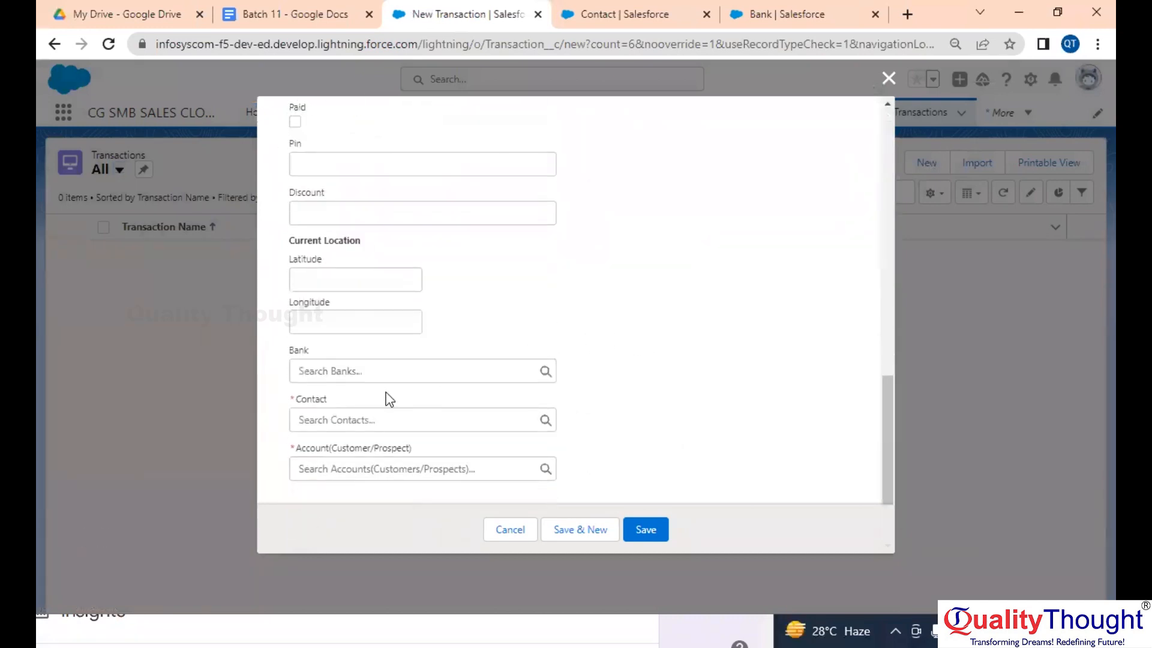
pyautogui.click(347, 372)
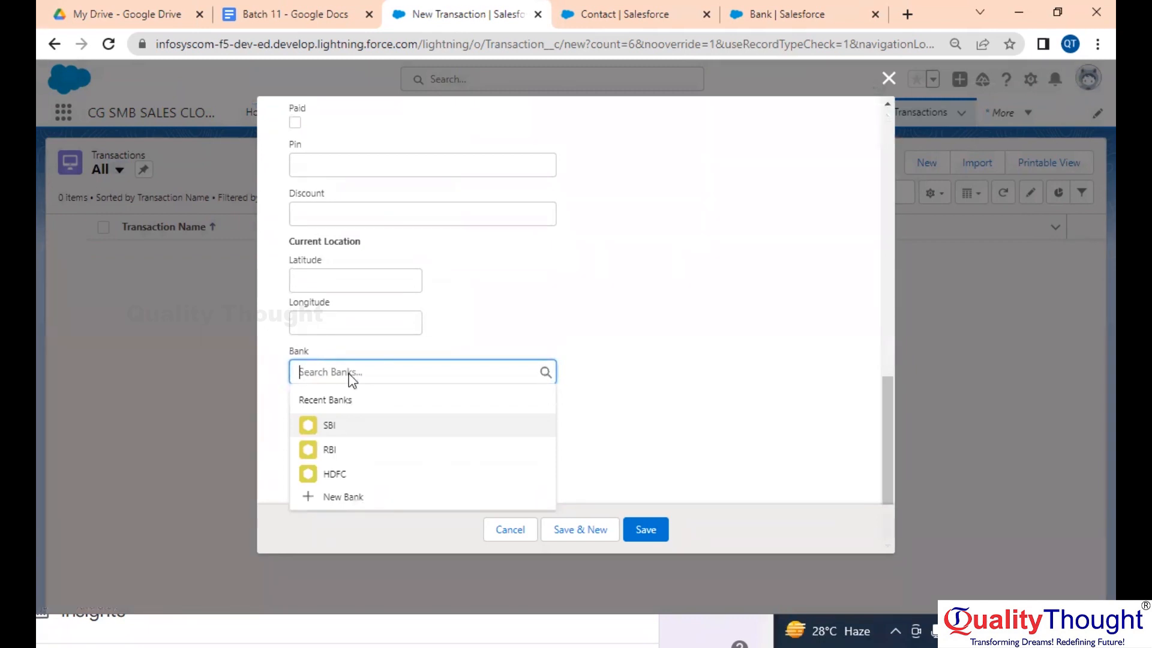
pyautogui.scroll(10, 374, 270)
pyautogui.click(389, 210)
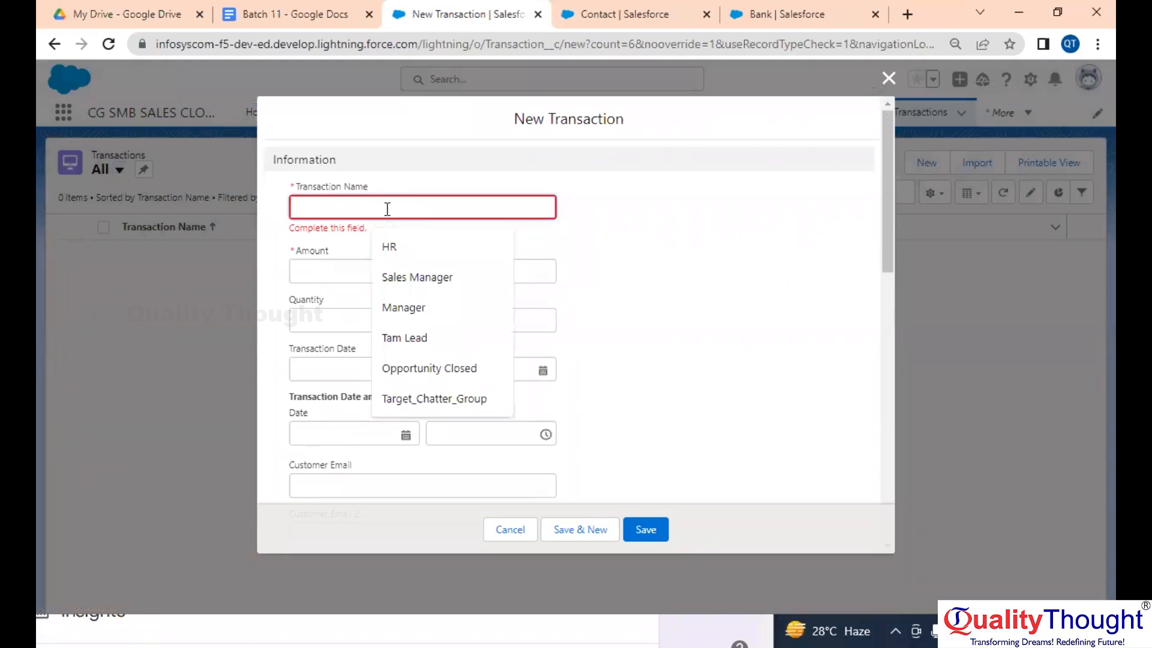
pyautogui.write('PhonePe')
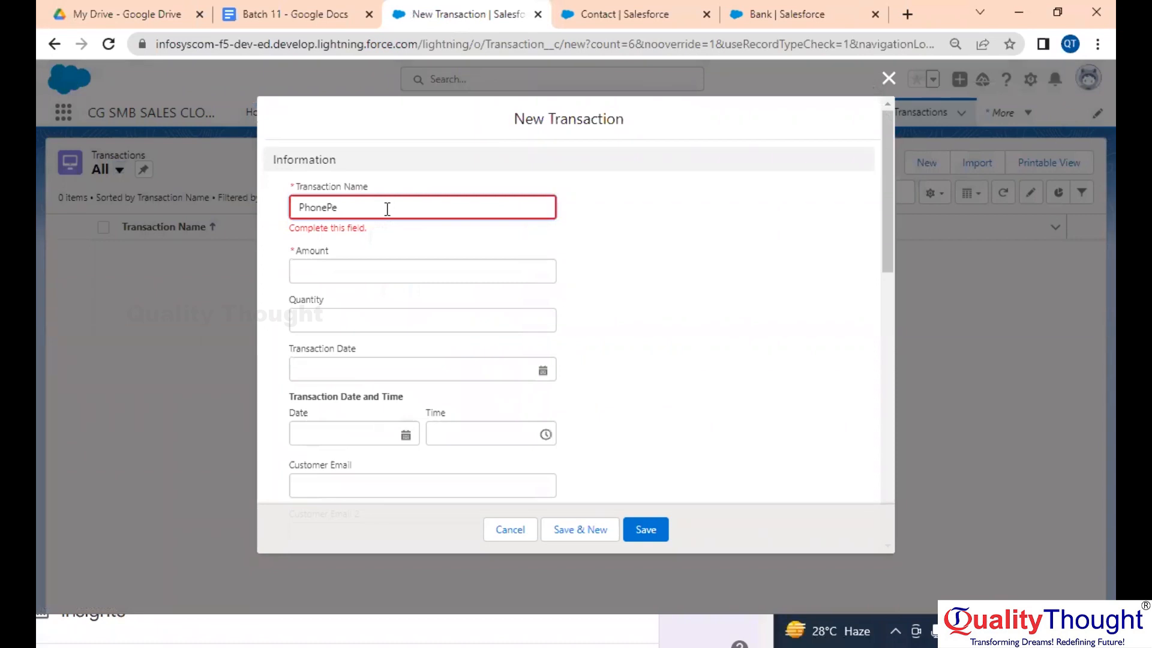
# Leave the transaction's Bank lookup empty, and fill the required Contact with the first recent contact and Account with the second SkillPark entry
pyautogui.scroll(-6, 389, 213)
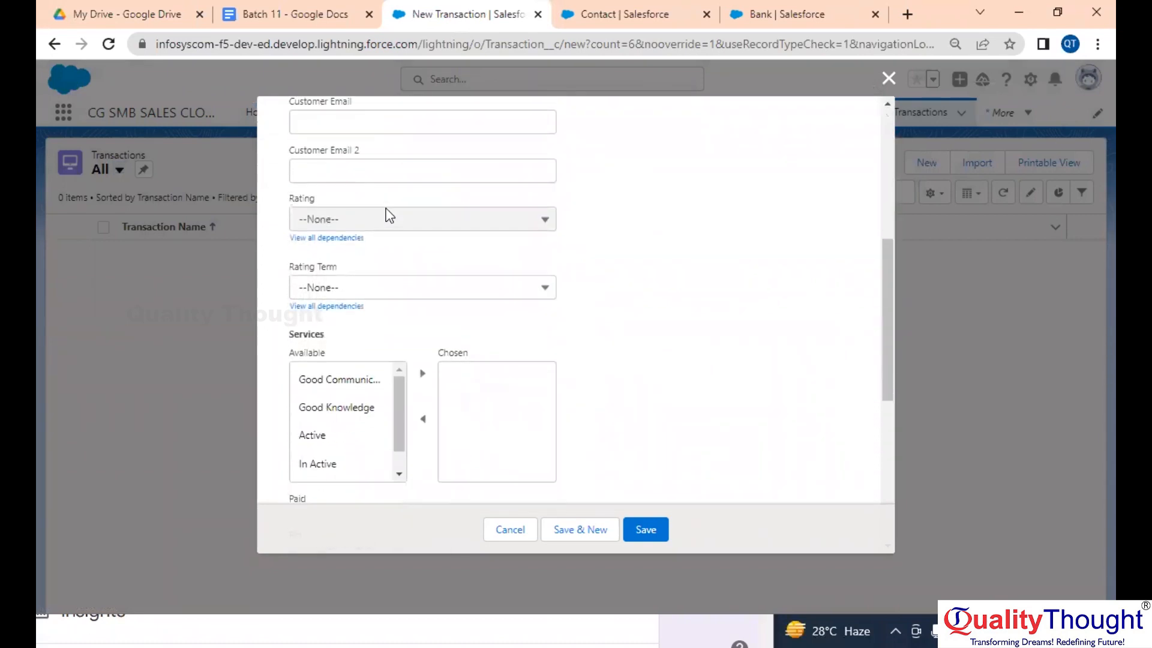
pyautogui.scroll(-5, 389, 216)
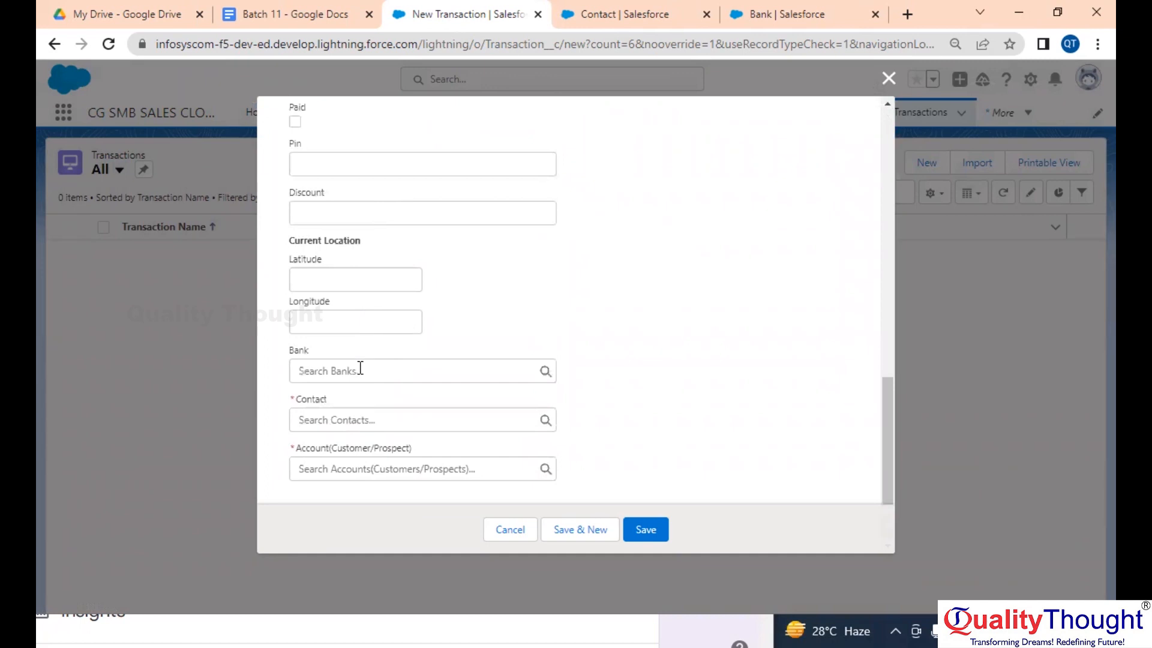
pyautogui.click(362, 373)
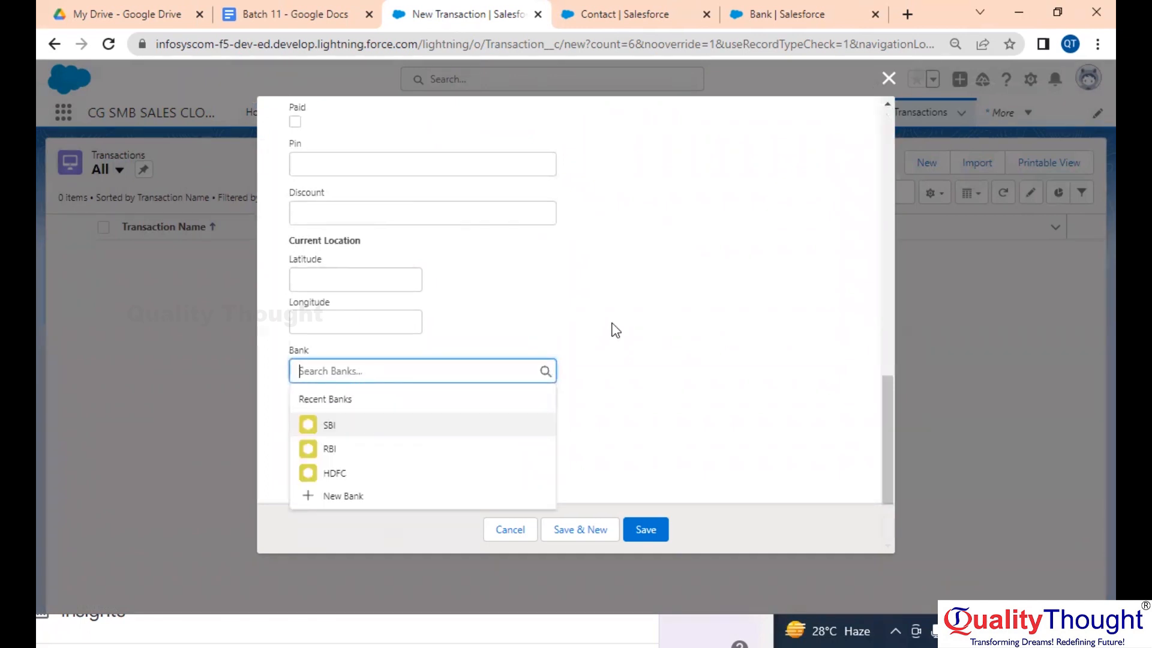
pyautogui.click(612, 328)
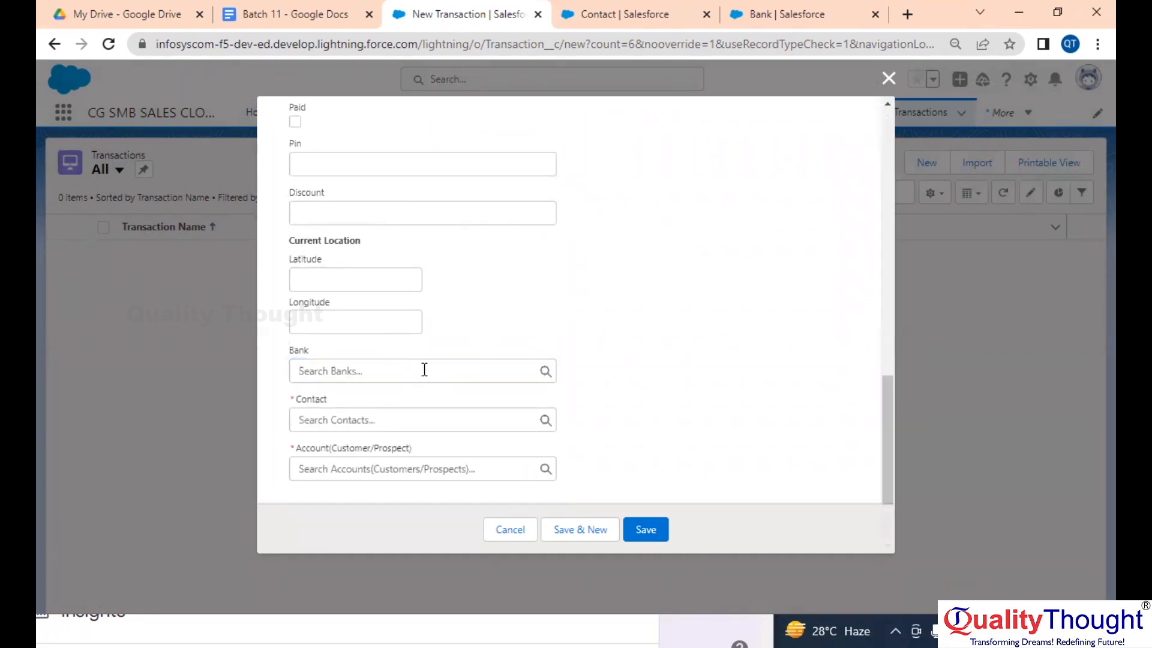
pyautogui.click(380, 421)
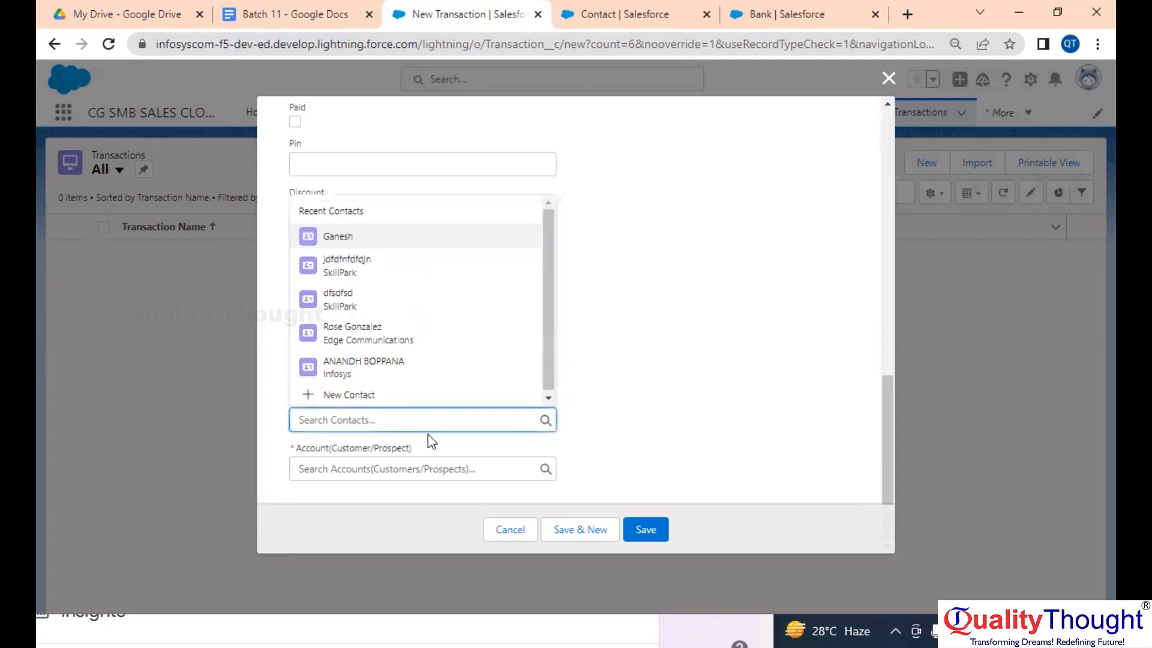
pyautogui.click(385, 237)
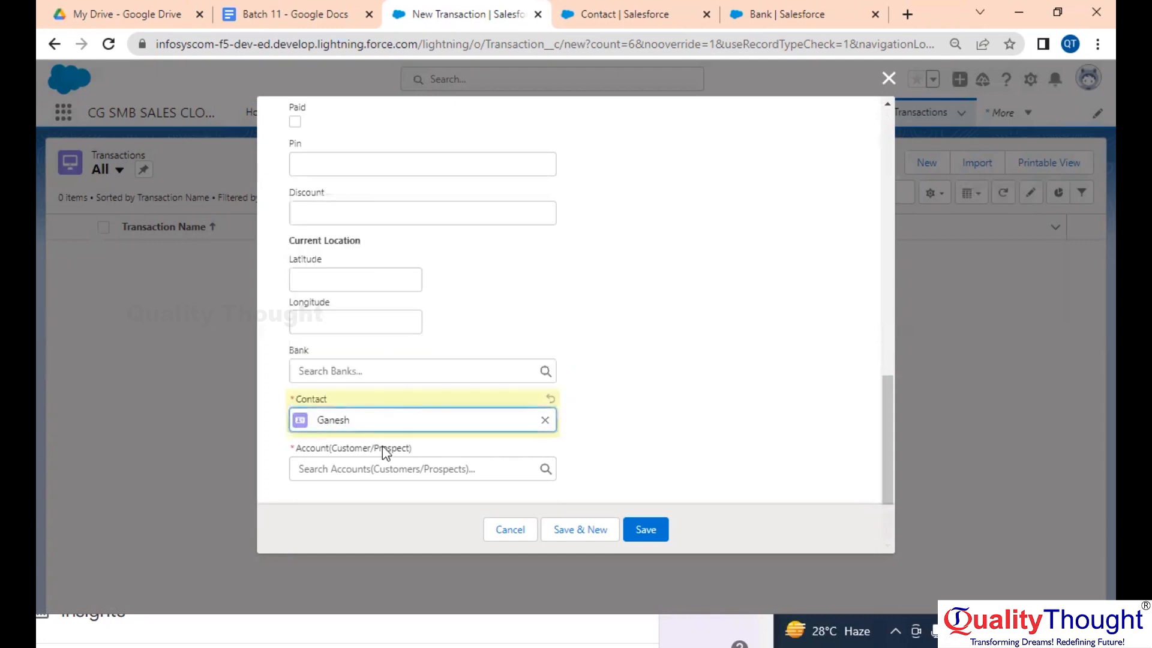
pyautogui.click(388, 471)
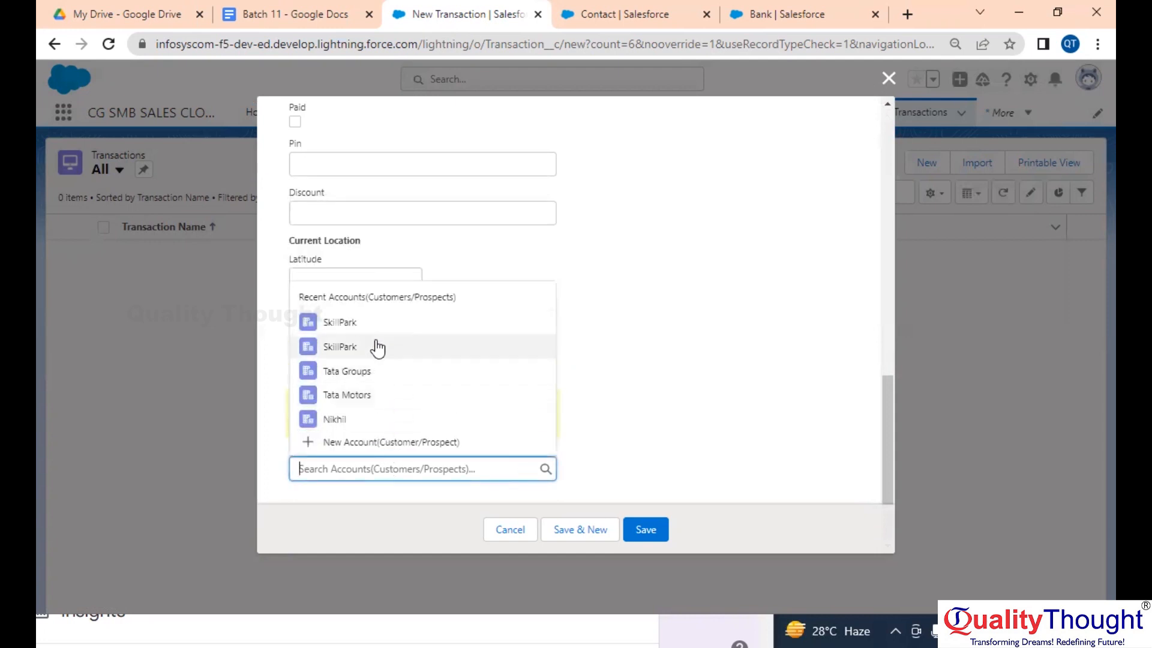
pyautogui.click(374, 346)
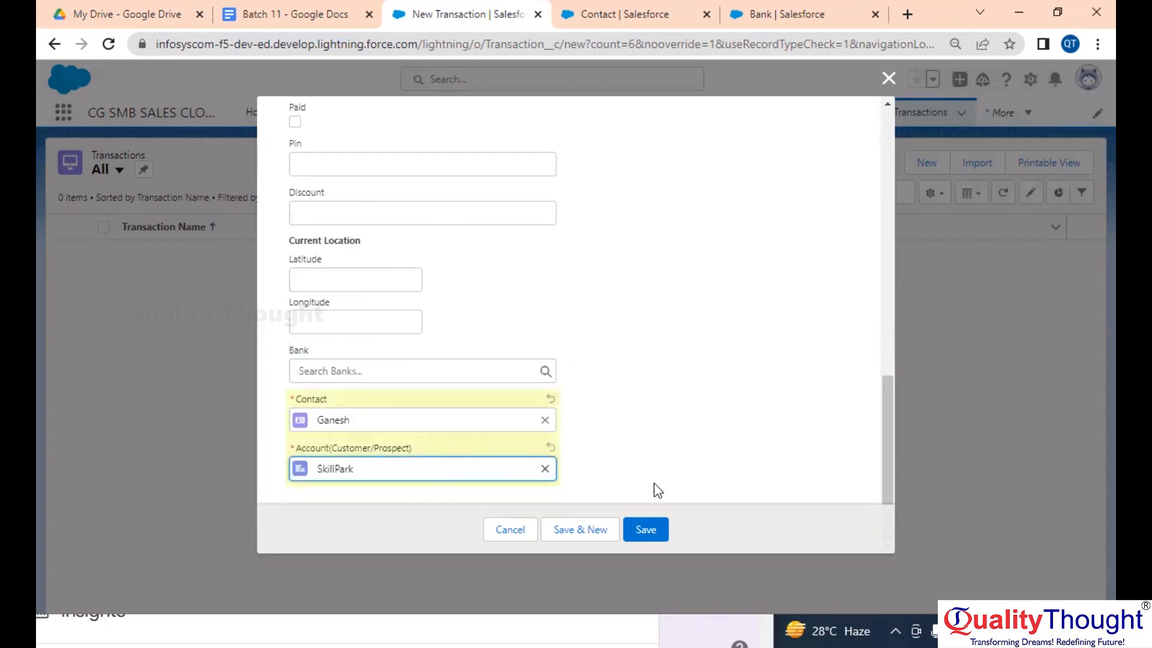
# Set the transaction's required Amount to 8977 and save the record
pyautogui.click(659, 532)
pyautogui.moveTo(424, 498); pyautogui.dragTo(446, 401)
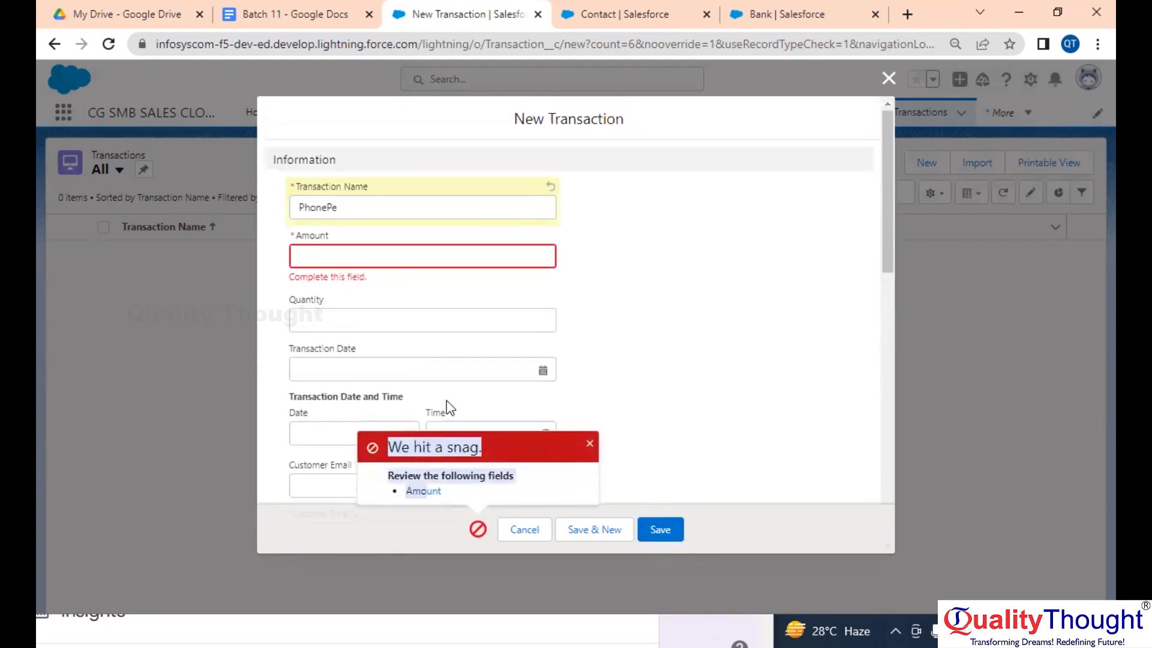
pyautogui.rightClick(446, 401)
pyautogui.click(406, 255)
pyautogui.write('8977')
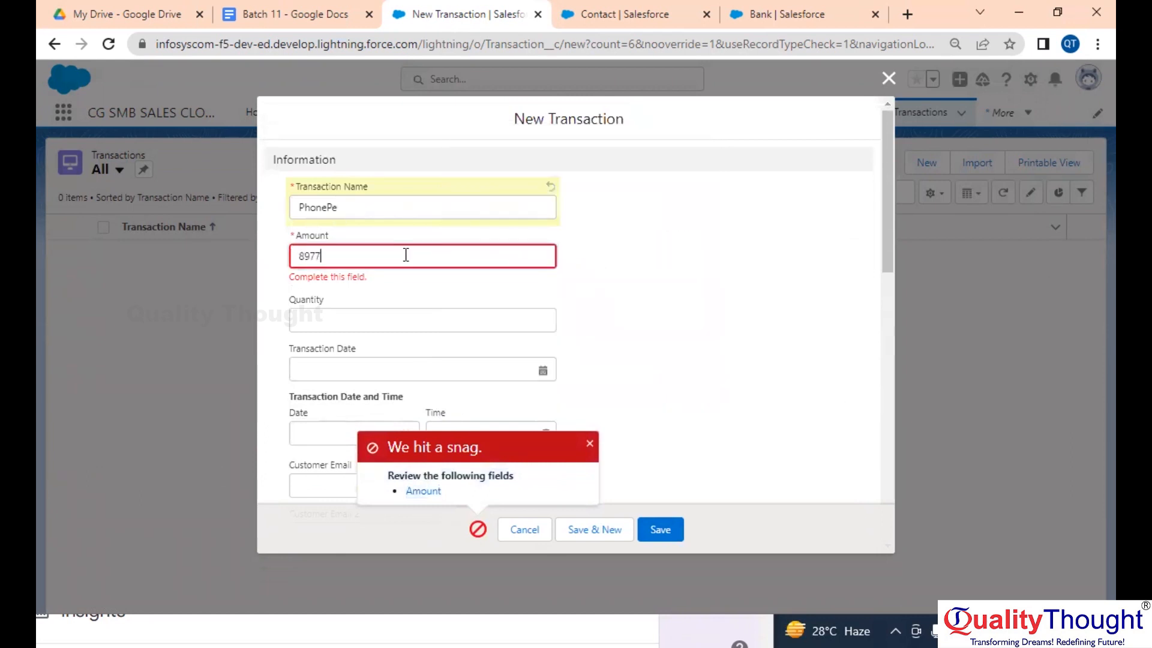
pyautogui.click(652, 531)
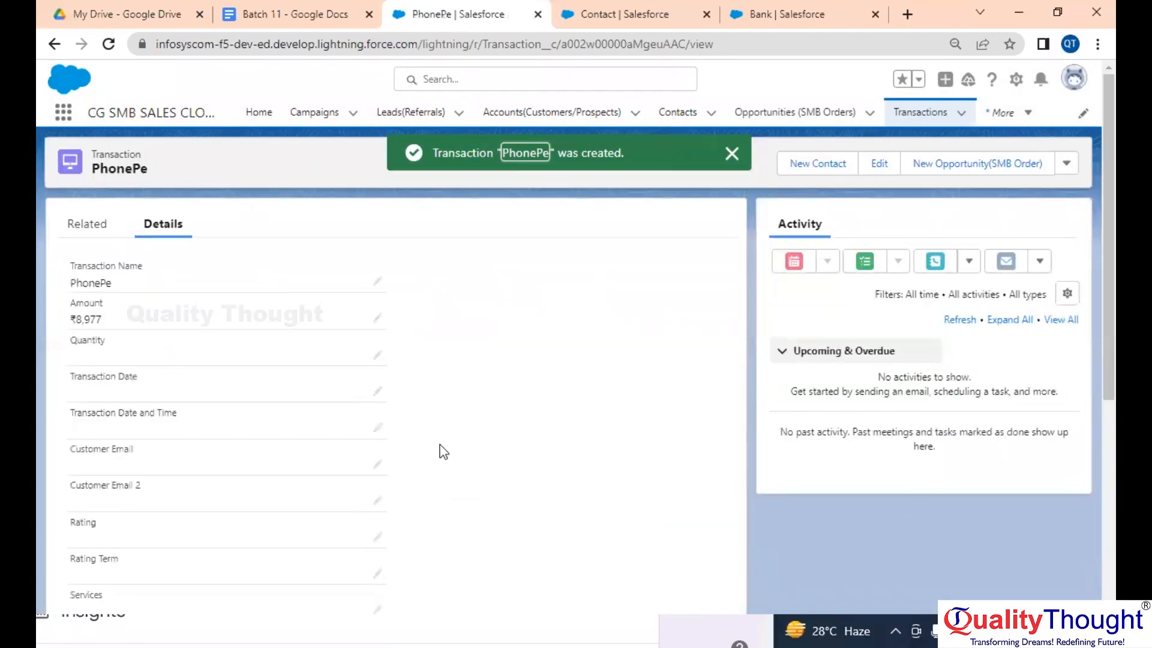
# Check the saved transaction's relationship fields and open the Transaction object's Fields & Relationships in Setup
pyautogui.scroll(-3, 441, 446)
pyautogui.scroll(-2, 442, 452)
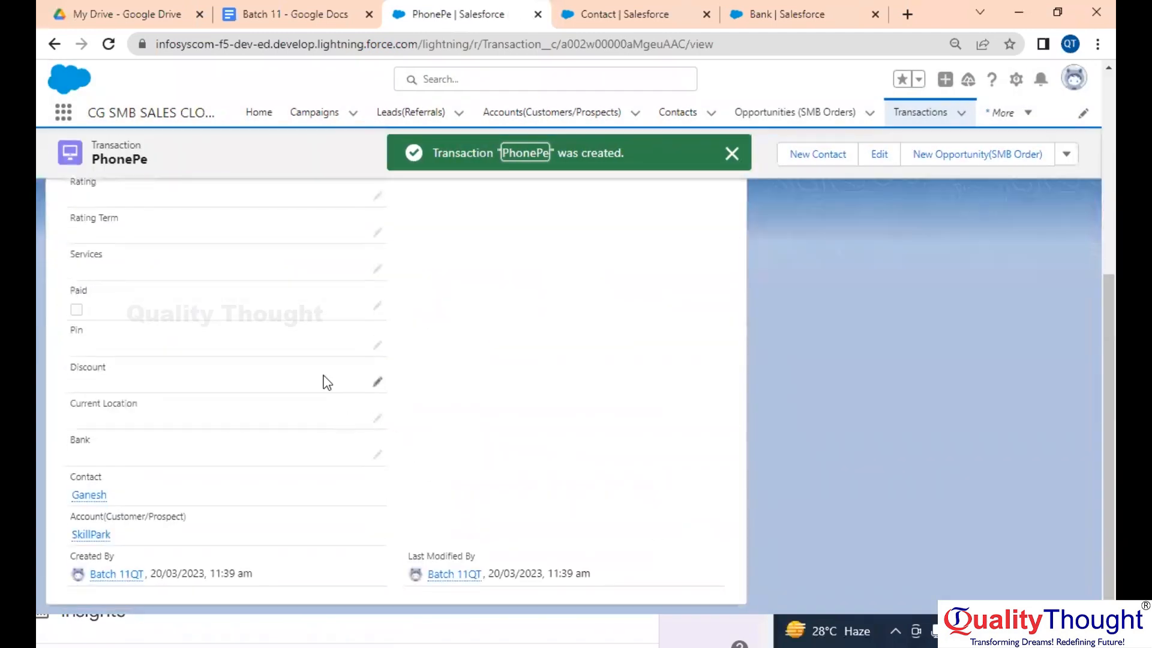
pyautogui.scroll(5, 326, 380)
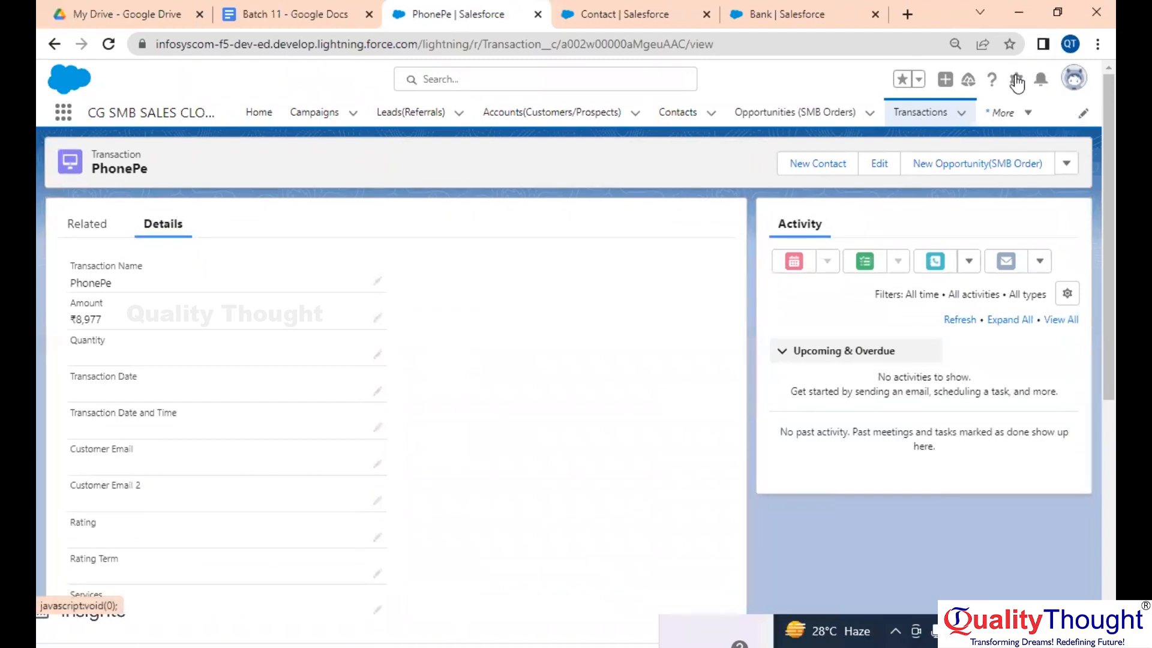
pyautogui.click(1016, 79)
pyautogui.click(943, 280)
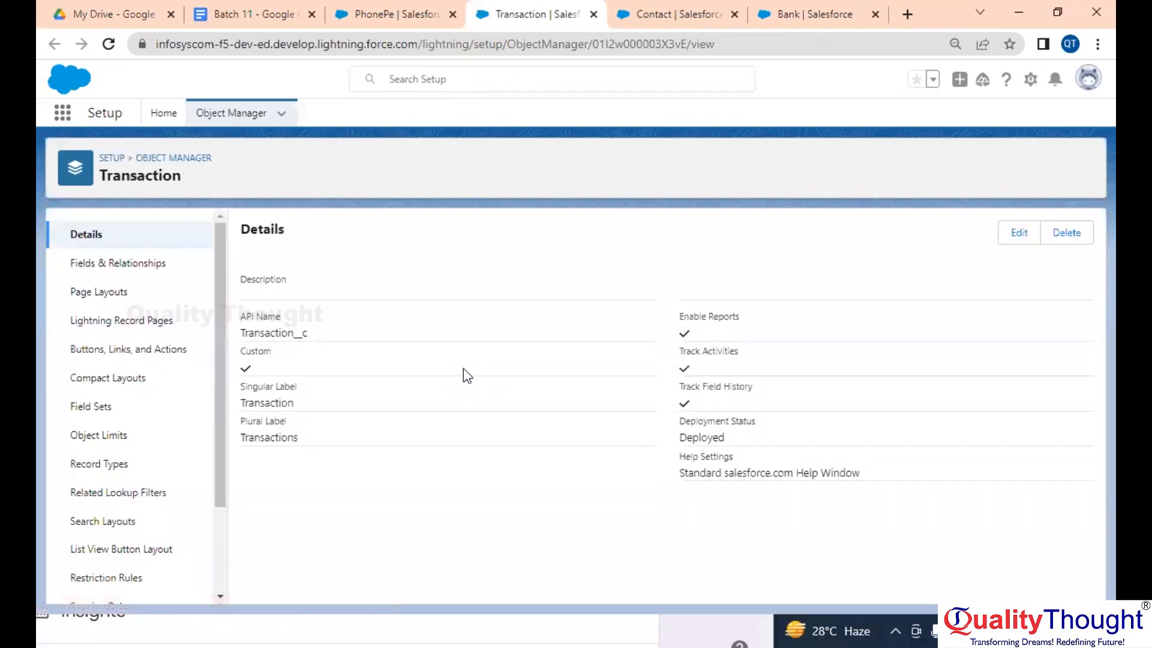
pyautogui.click(137, 266)
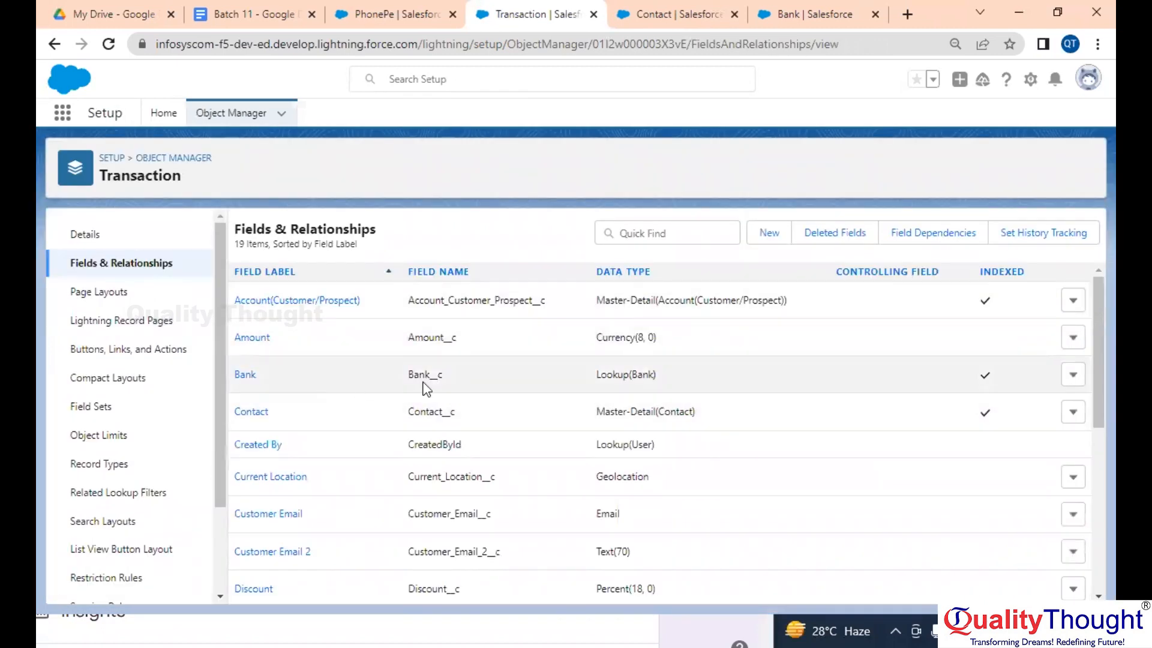
# Open the Transaction object's Bank lookup field and examine its definition and lookup options
pyautogui.doubleClick(622, 376)
pyautogui.click(253, 374)
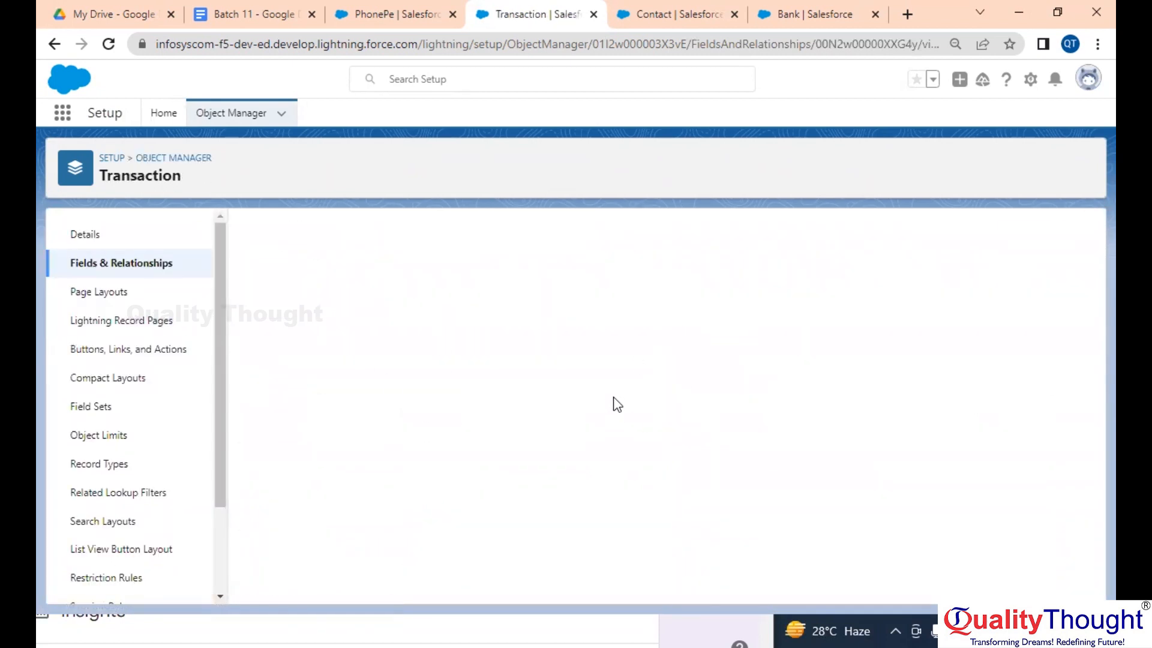
pyautogui.scroll(5, 580, 302)
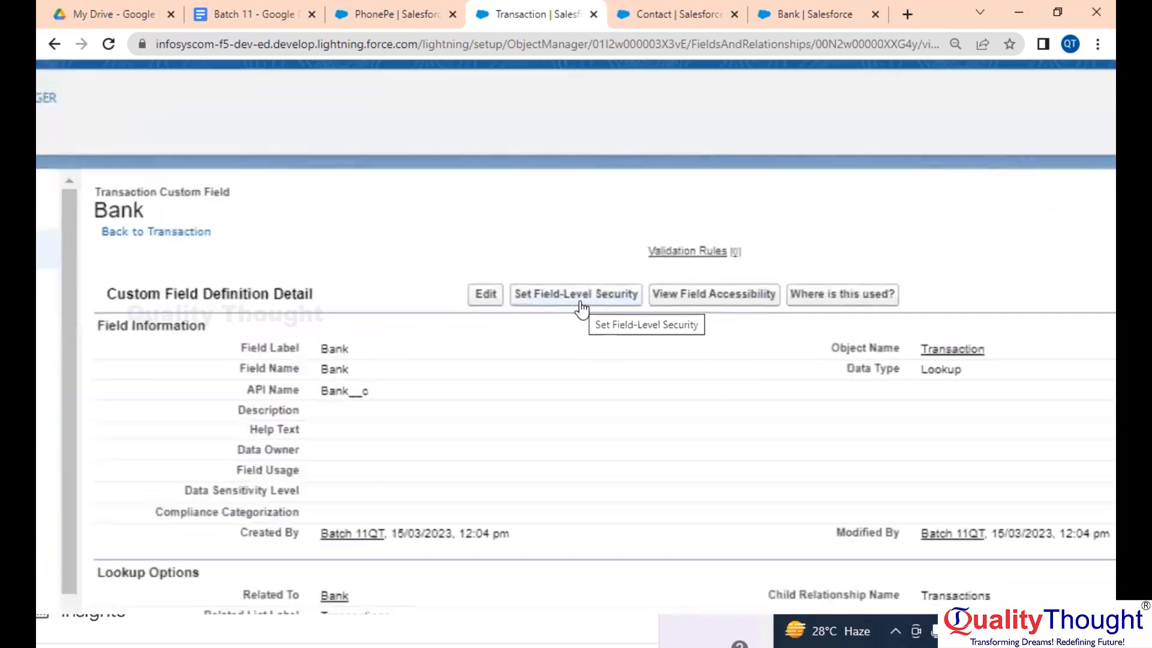
pyautogui.scroll(-3, 579, 302)
pyautogui.scroll(-5, 580, 302)
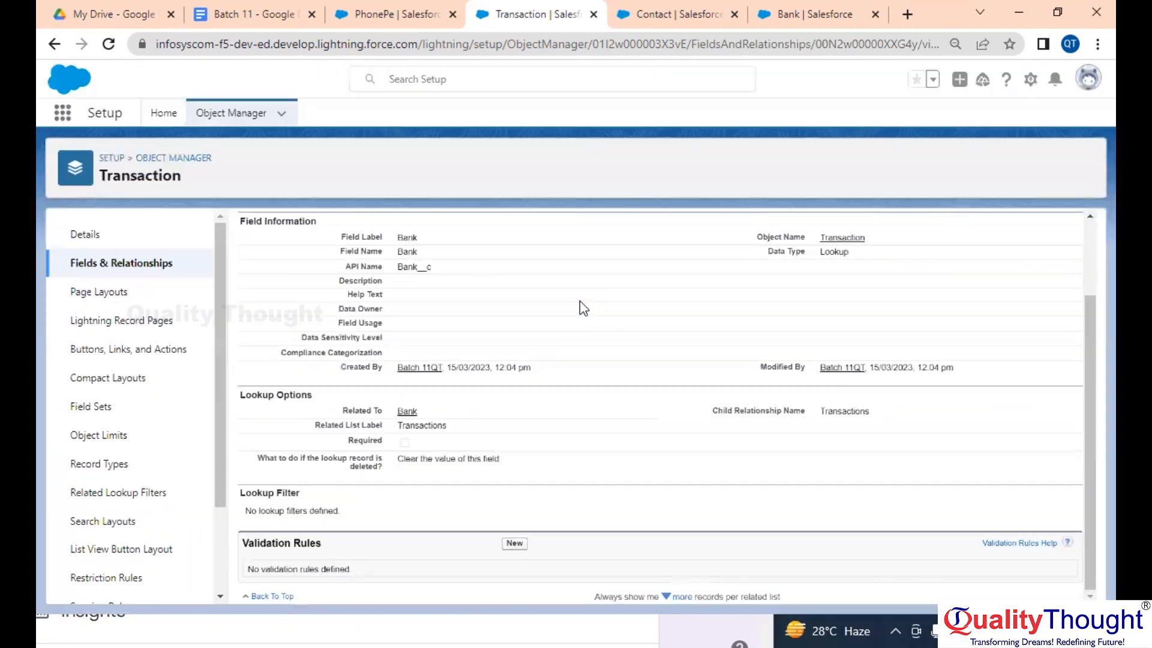
# Edit the Bank field, start changing its field type, and try to select Master-Detail Relationship instead of Lookup Relationship
pyautogui.click(514, 297)
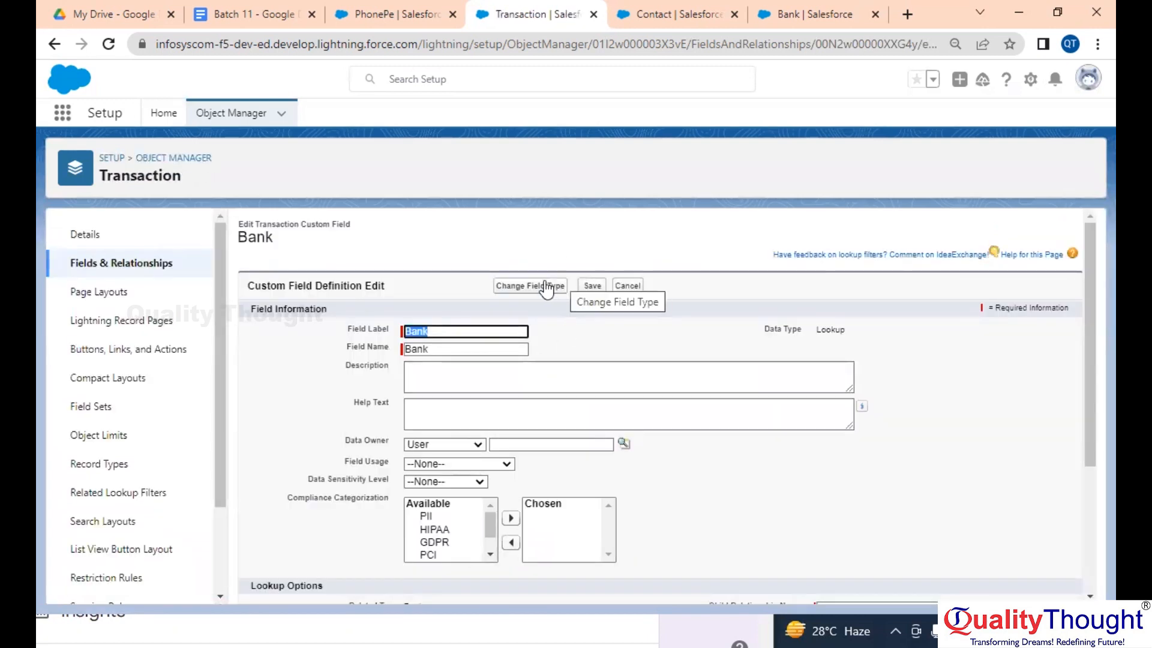
pyautogui.scroll(5, 546, 288)
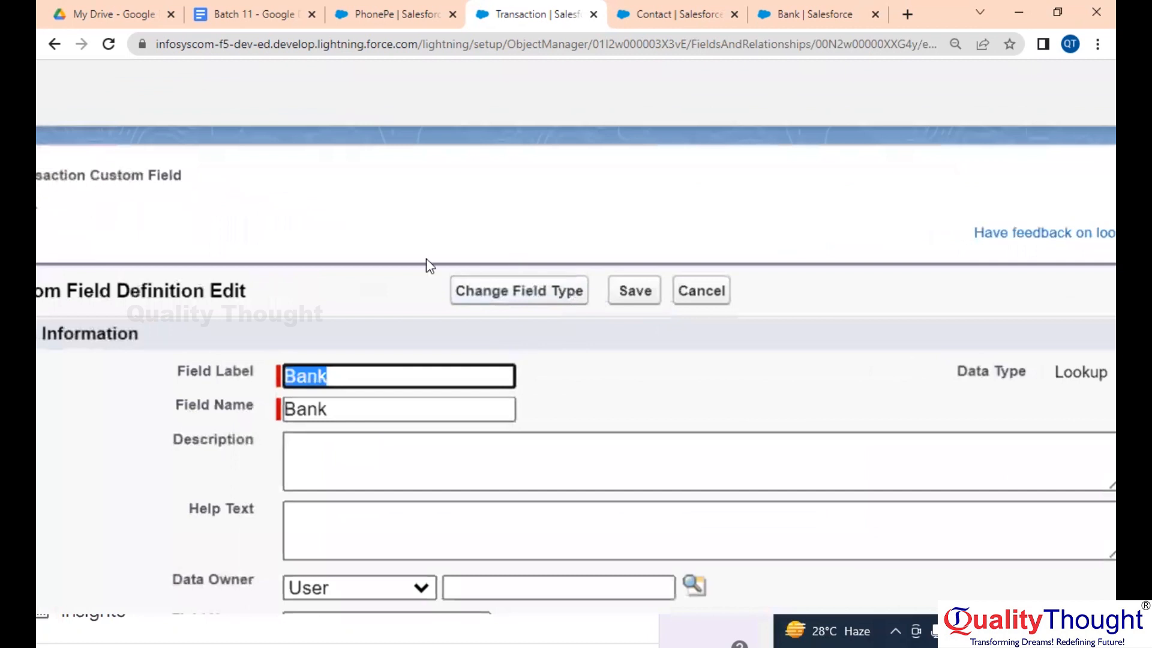
pyautogui.click(519, 294)
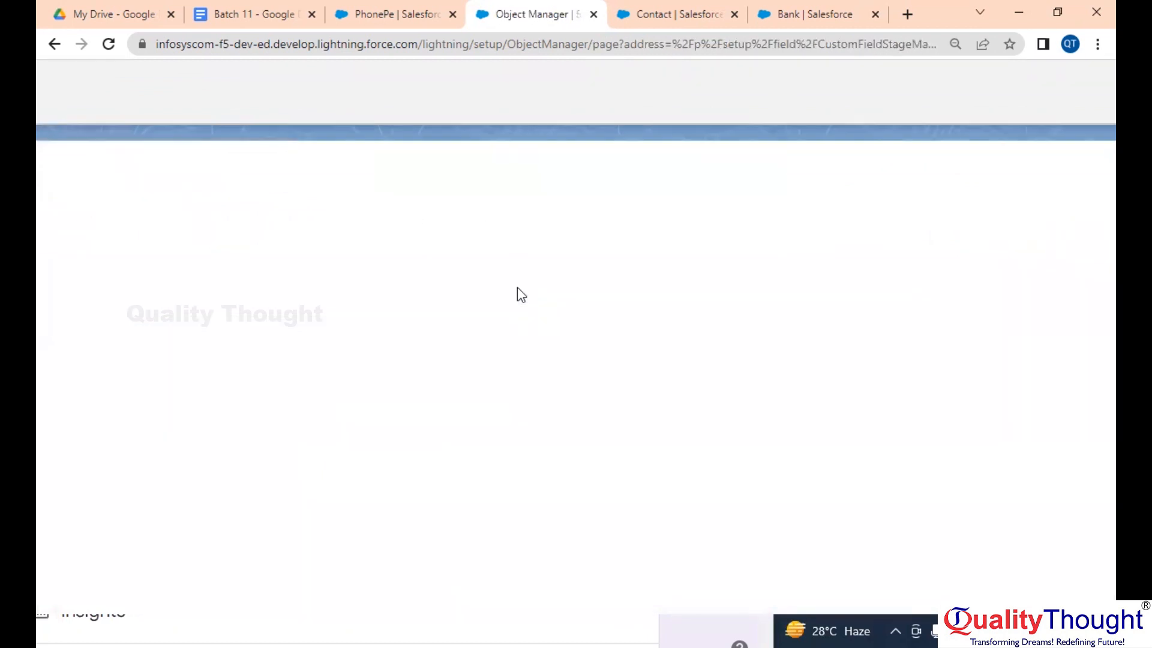
pyautogui.scroll(-1, 517, 287)
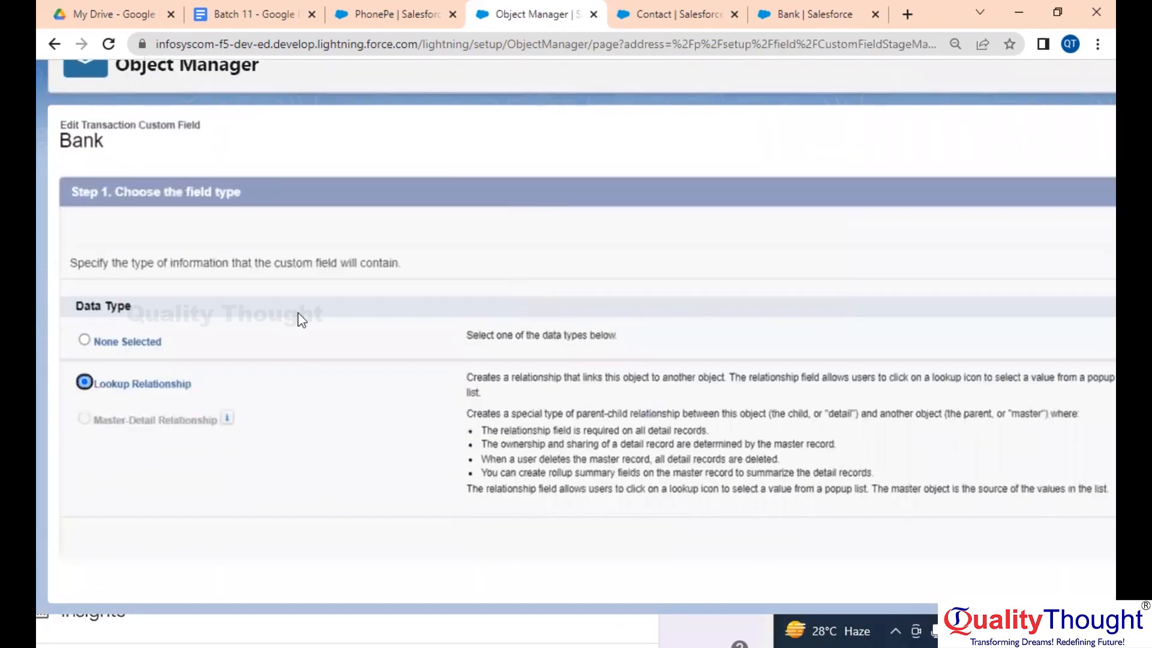
pyautogui.click(139, 420)
pyautogui.hscroll(2, 258, 463)
pyautogui.hscroll(2, 257, 463)
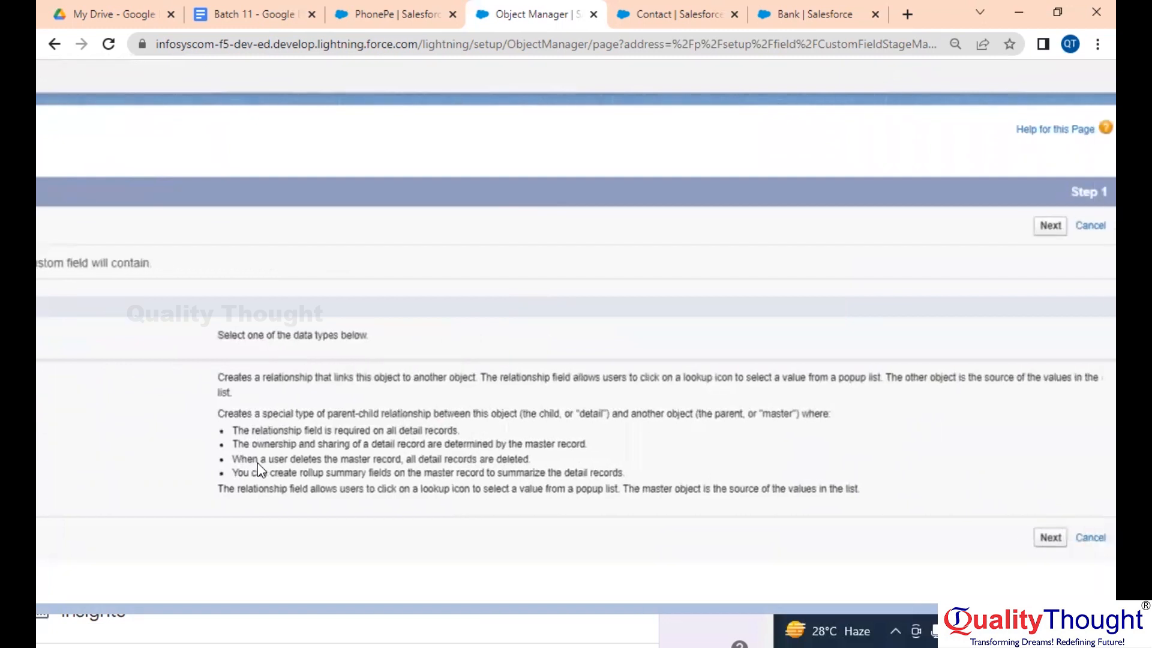
pyautogui.hscroll(-4, 257, 462)
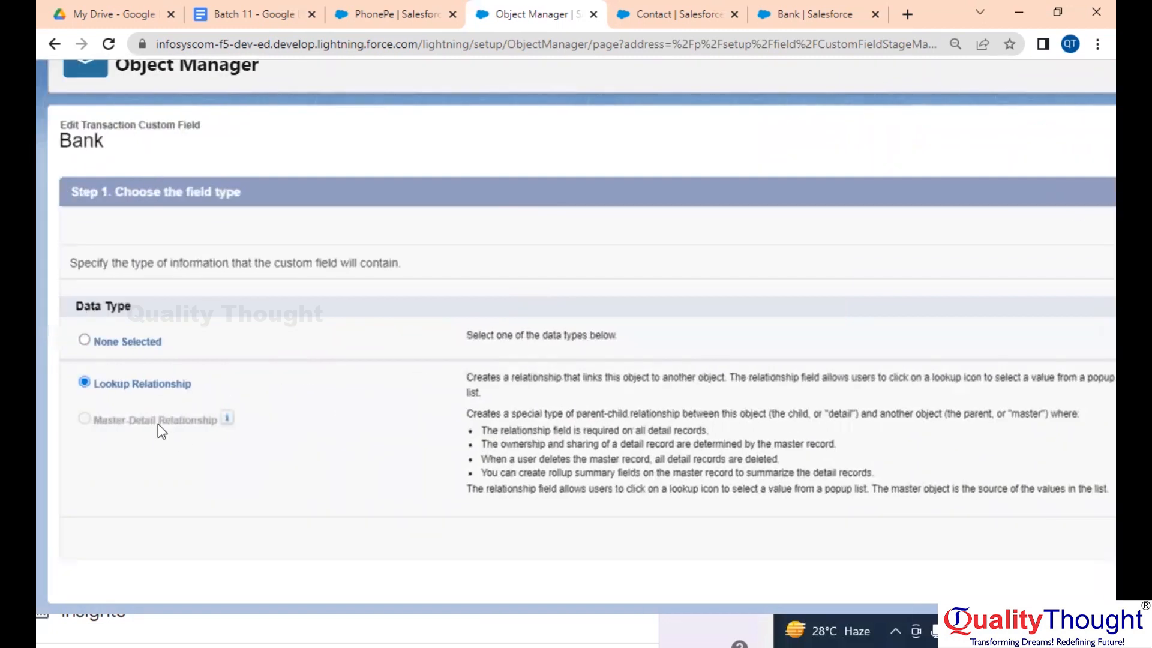
# Set the PhonePe transaction's Bank to SBI and save the record
pyautogui.scroll(-3, 157, 424)
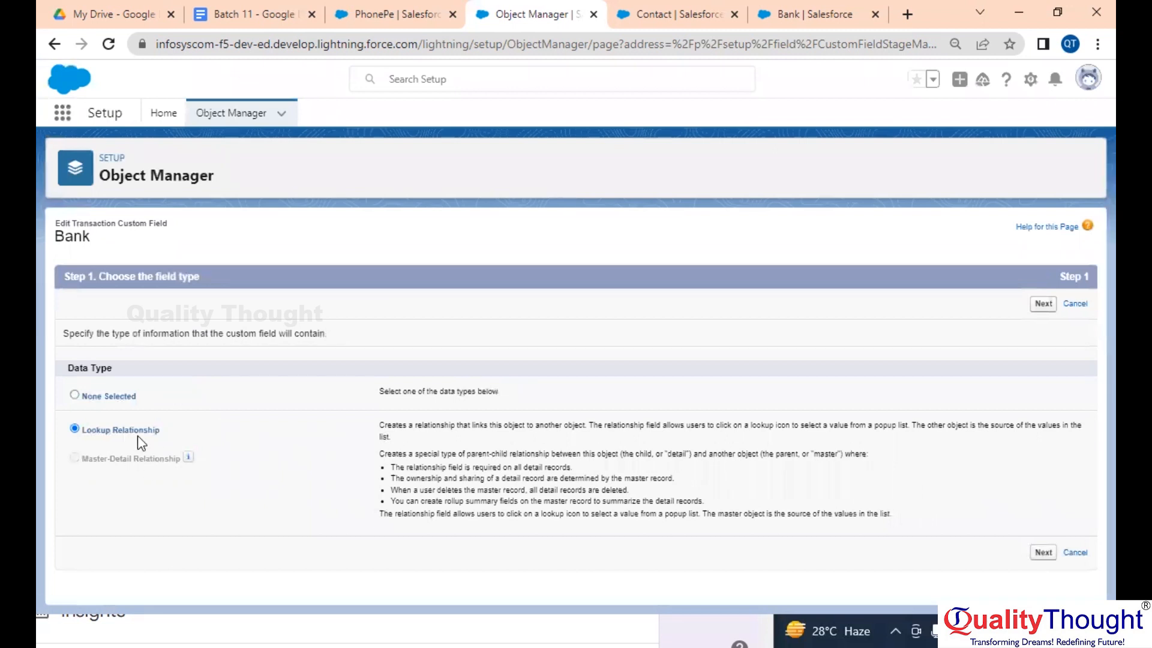
pyautogui.click(385, 7)
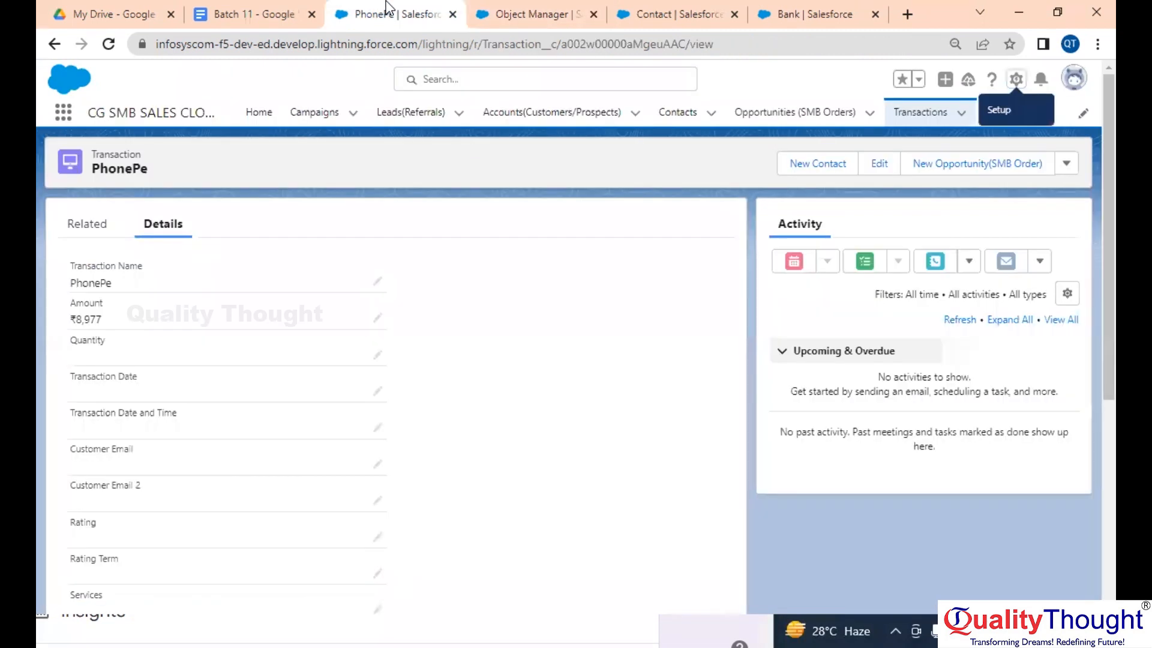
pyautogui.scroll(-4, 148, 460)
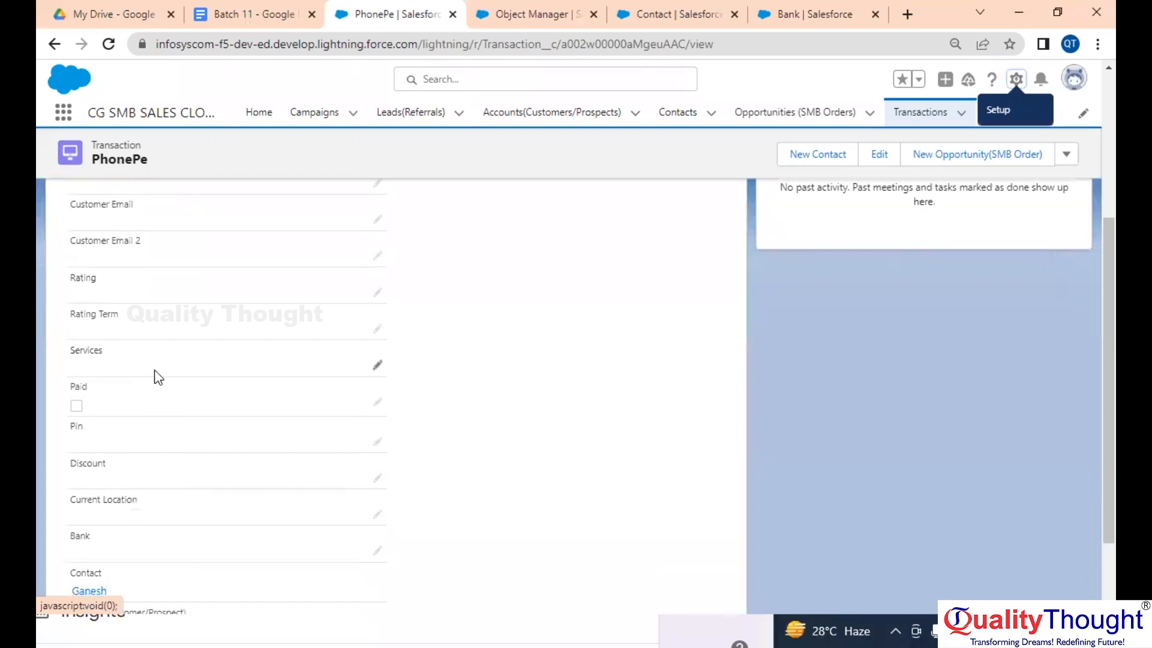
pyautogui.scroll(-1, 142, 455)
pyautogui.doubleClick(180, 454)
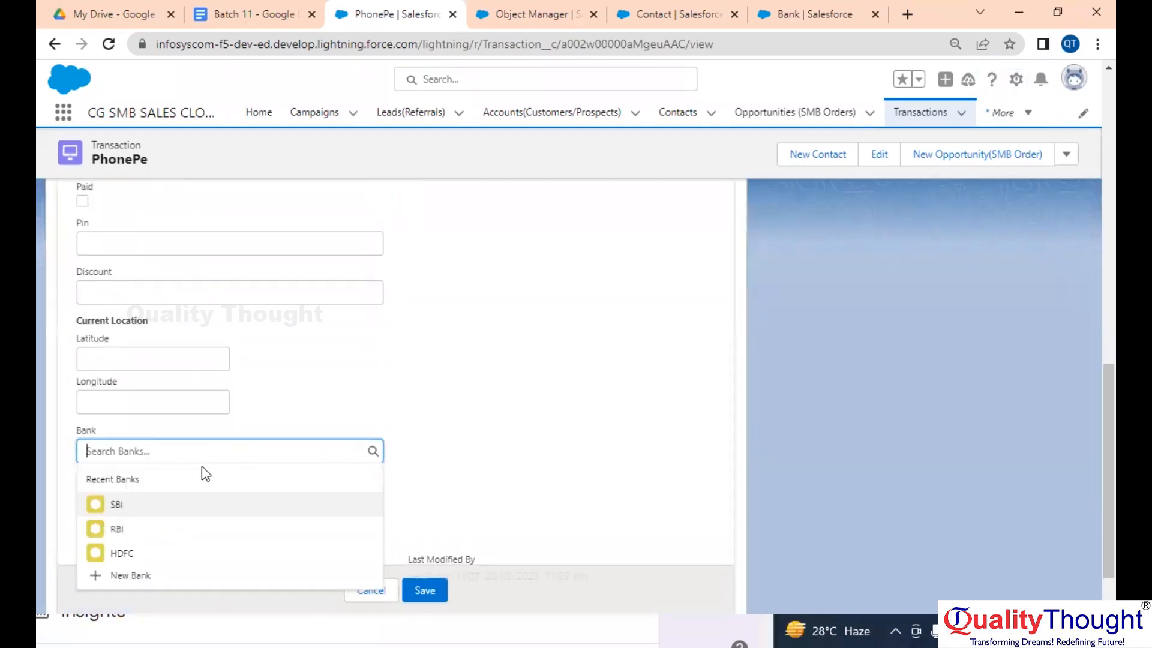
pyautogui.click(120, 506)
pyautogui.click(423, 559)
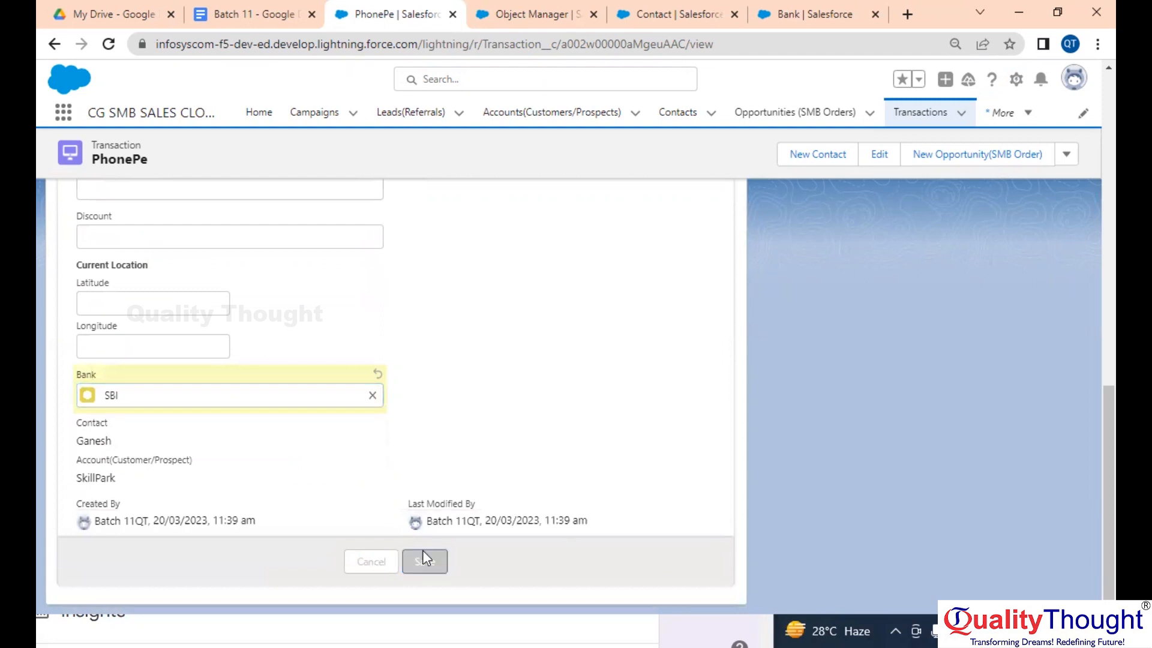
# Cancel the Bank field's type change and view the Transaction object's Account(Customer/Prospect) field definition
pyautogui.click(534, 13)
pyautogui.click(109, 45)
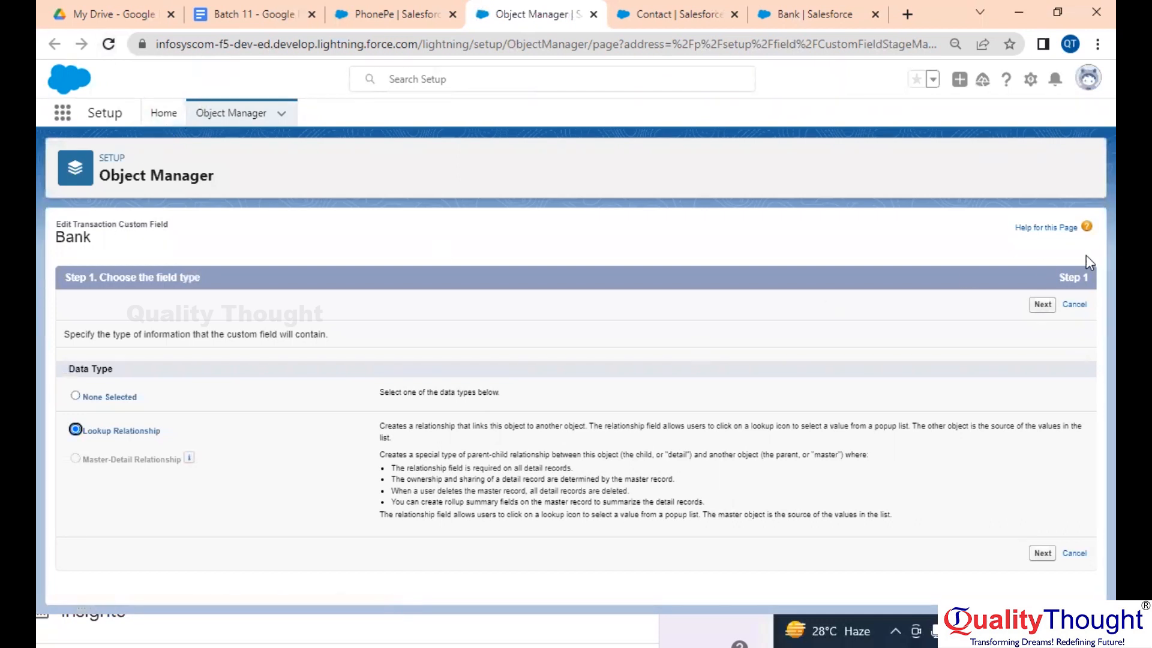
pyautogui.click(1075, 305)
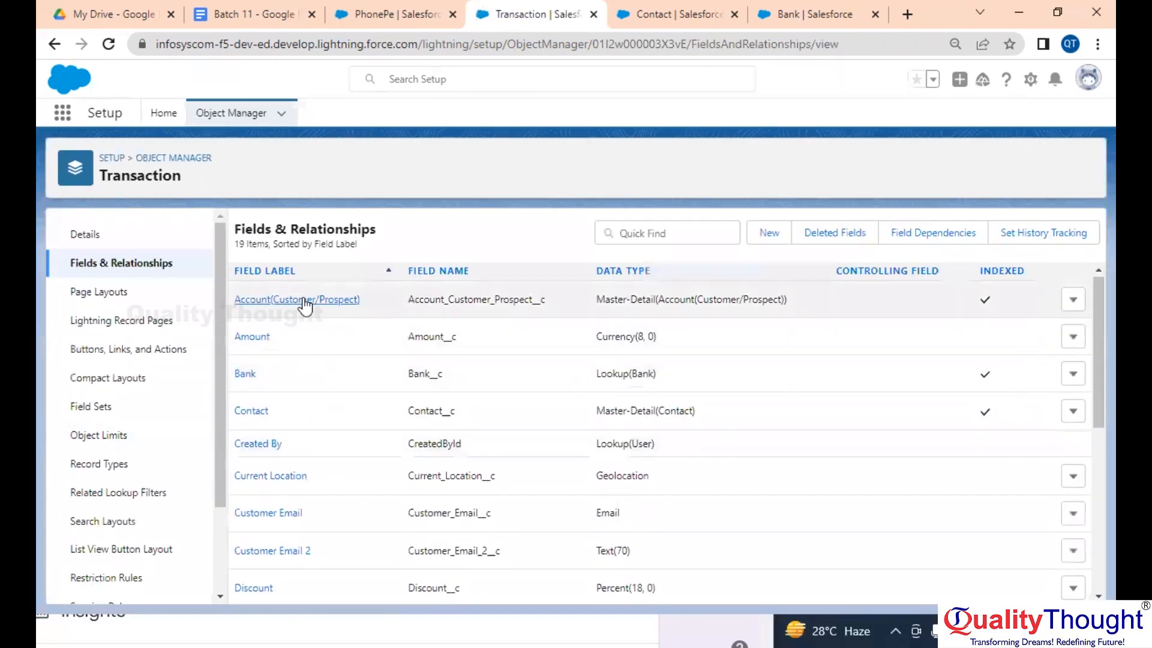
pyautogui.click(300, 299)
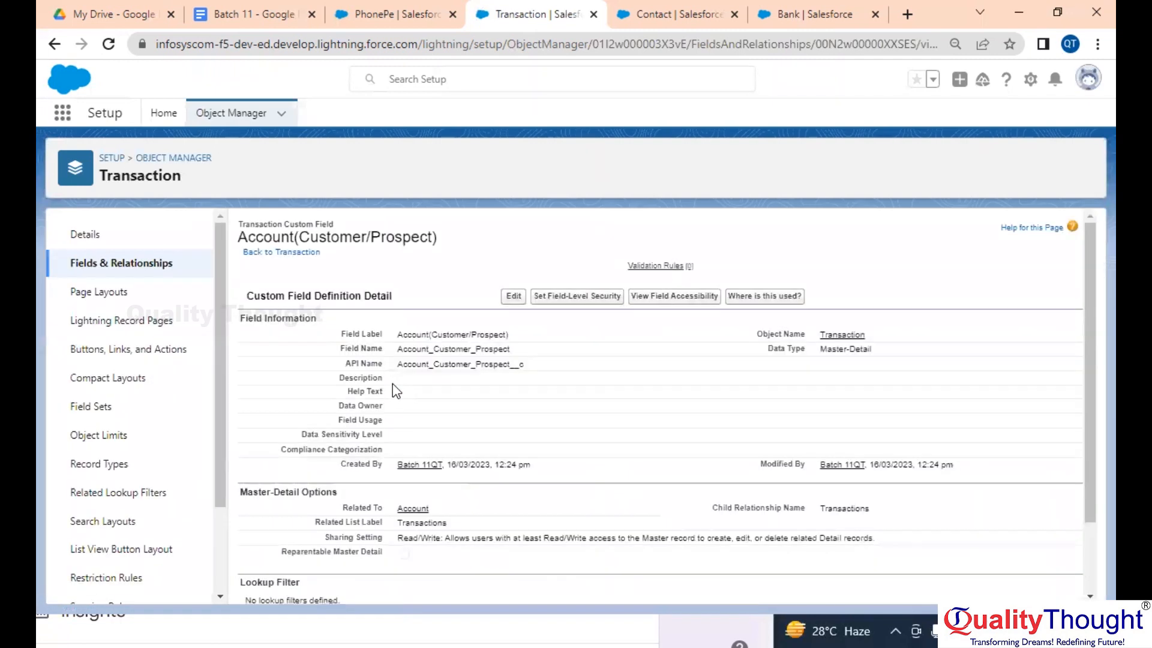
pyautogui.hscroll(-5, 392, 384)
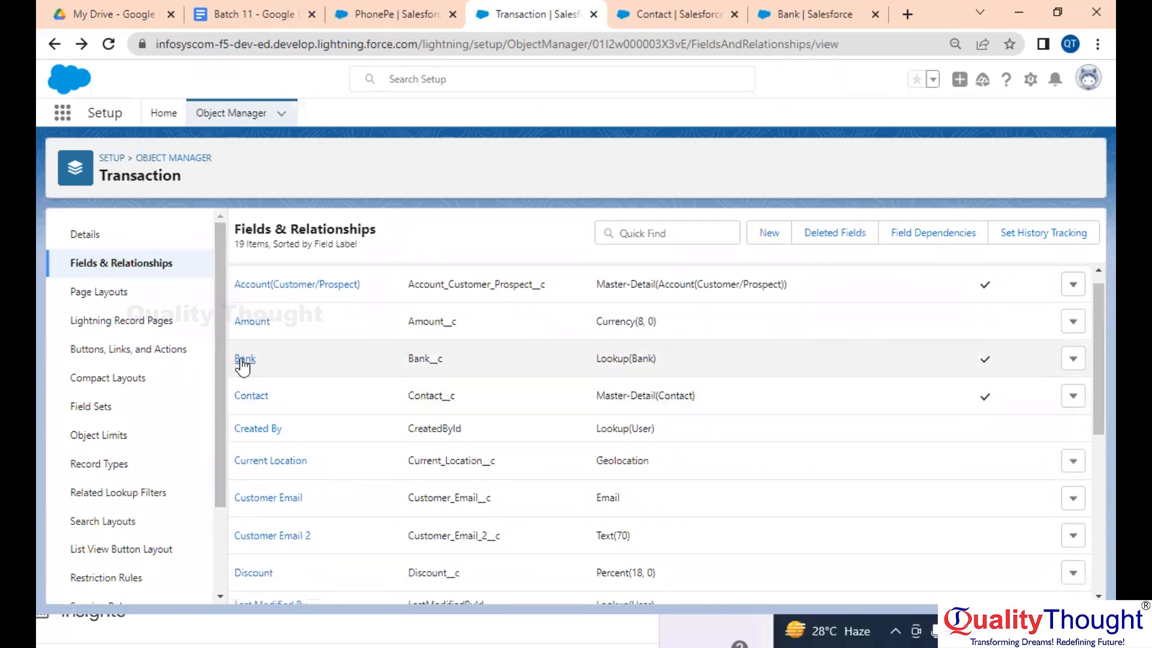
# Edit the Transaction object's Bank field, restart its type change, and check whether Master-Detail Relationship can be selected
pyautogui.click(243, 360)
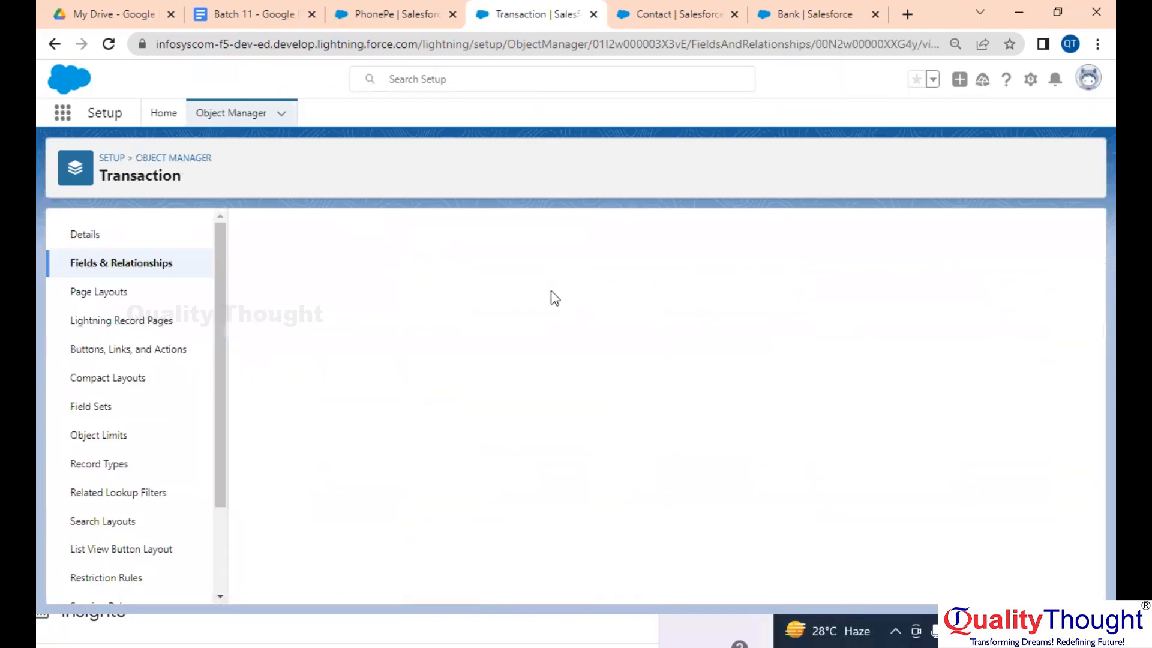
pyautogui.click(514, 298)
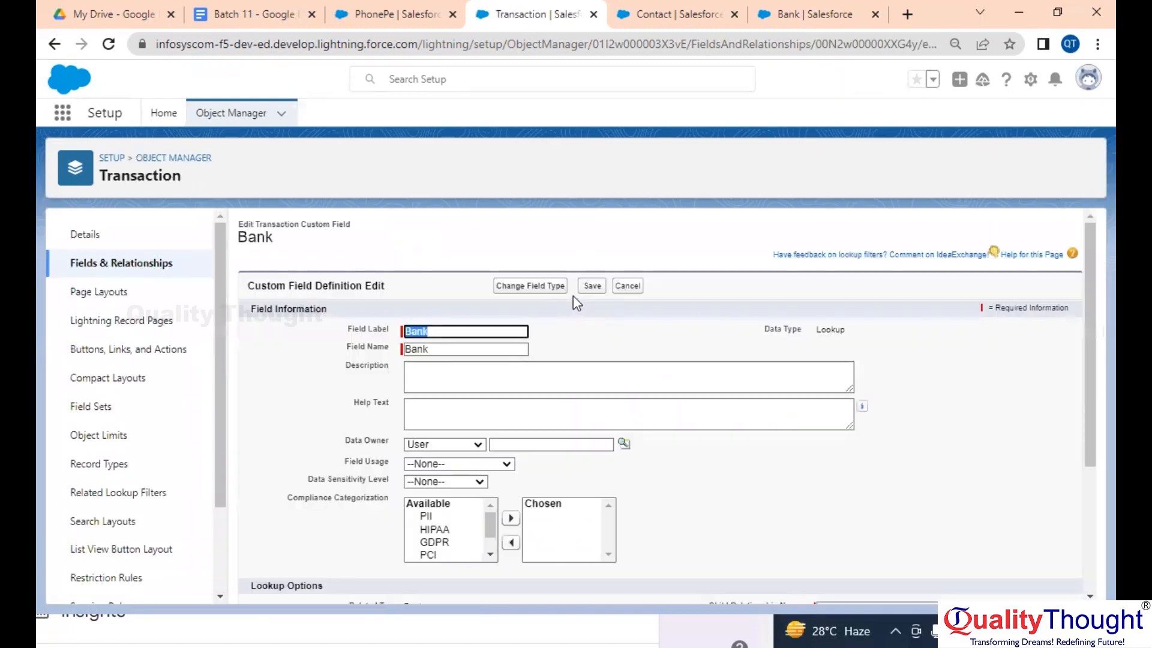
pyautogui.click(540, 286)
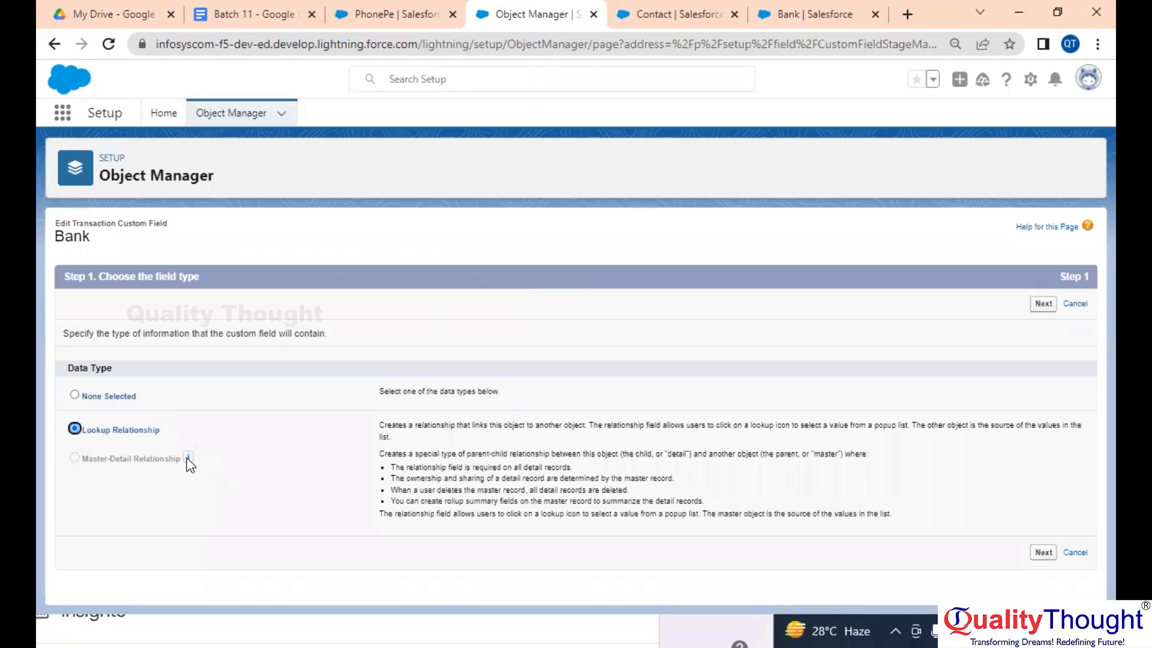
pyautogui.moveTo(191, 457)
# Clear the Bank value on the PhonePe transaction and save the record
pyautogui.click(389, 8)
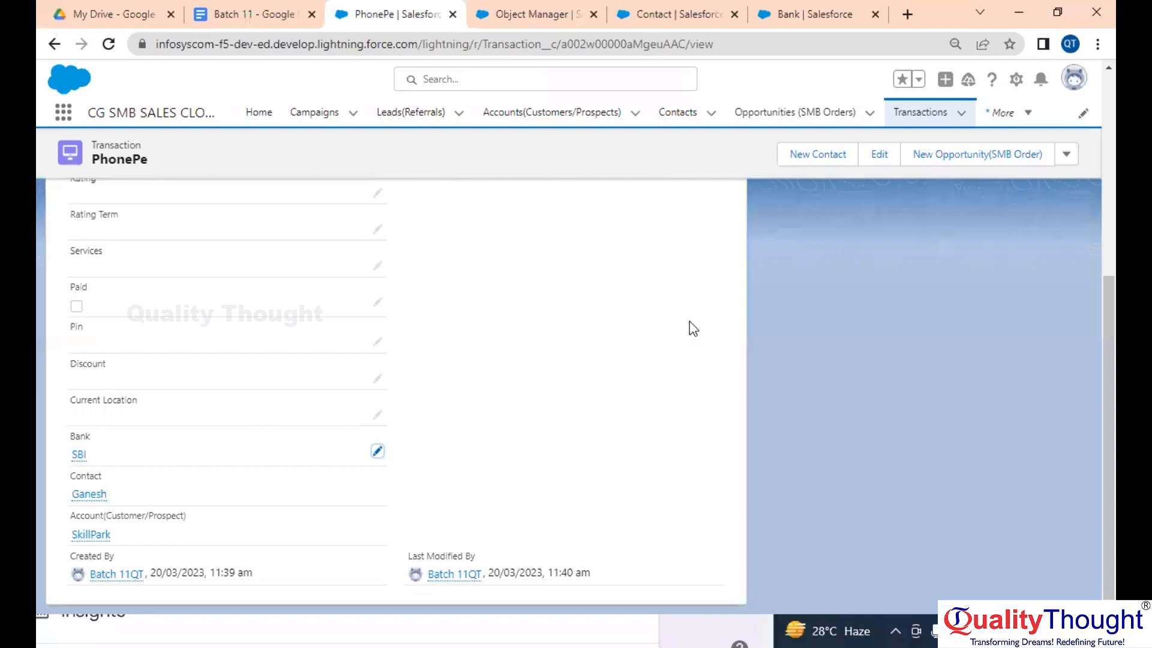
pyautogui.keyDown('ctrl'); pyautogui.scroll(5, 150, 501); pyautogui.keyUp('ctrl')
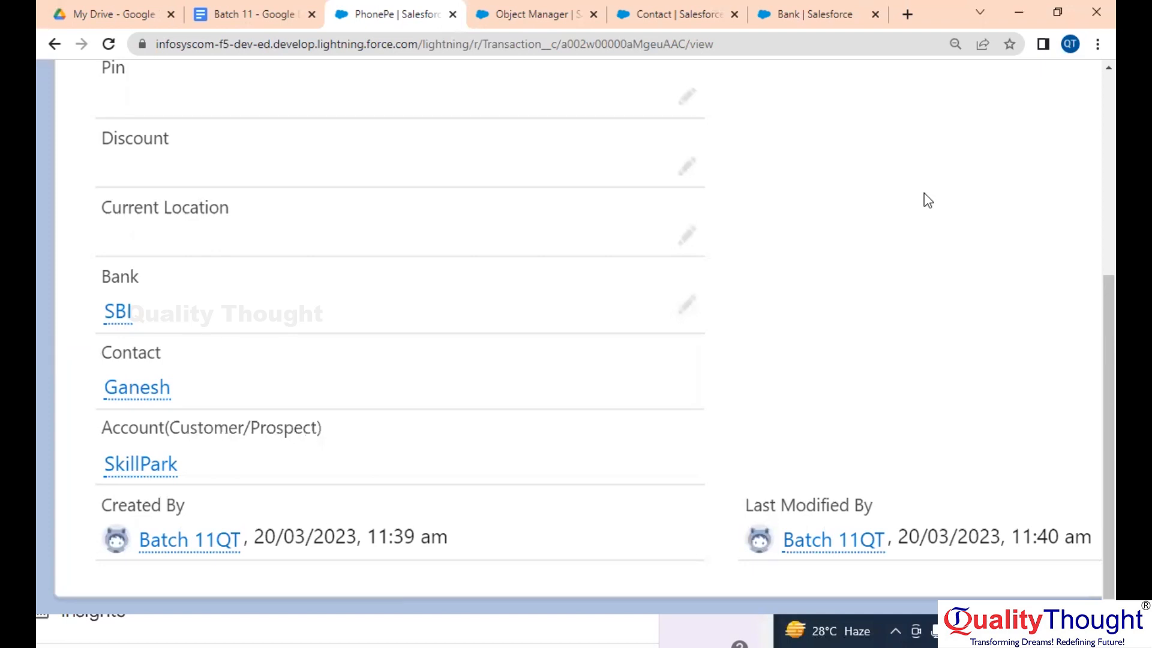
pyautogui.hotkey('ctrl', '-')
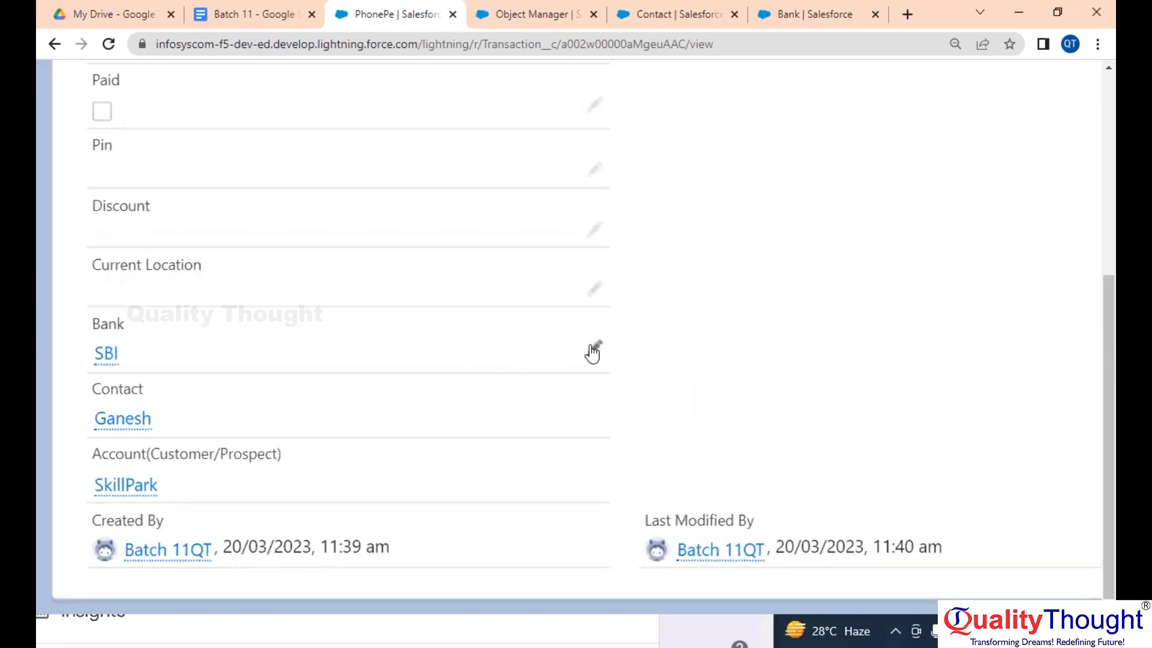
pyautogui.click(594, 349)
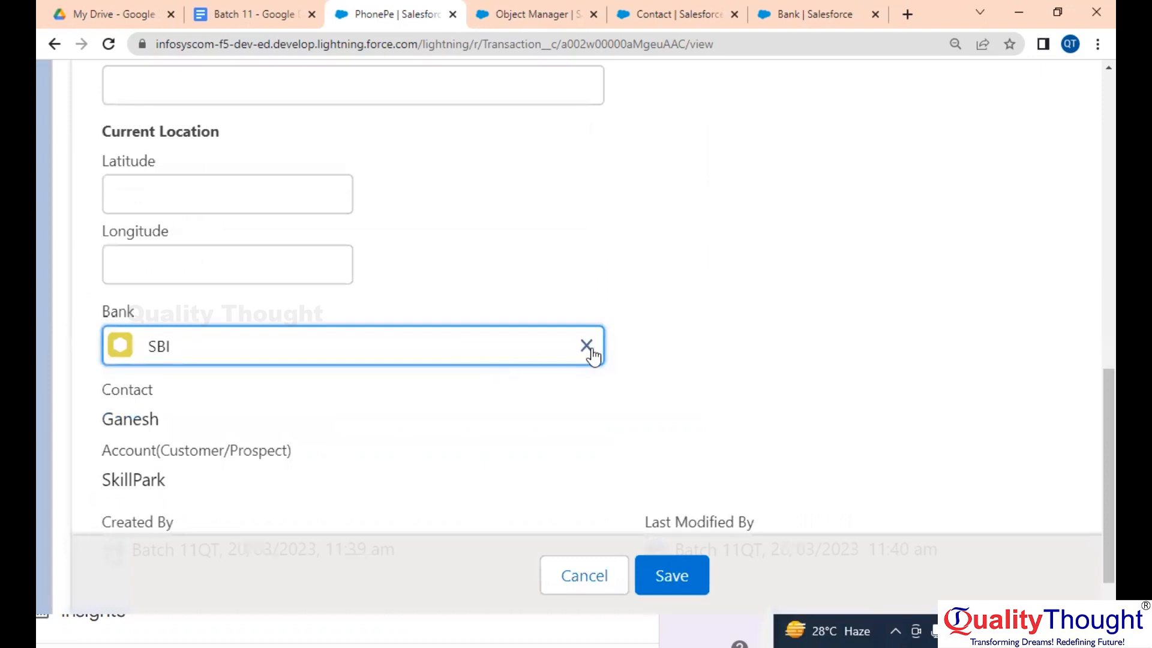
pyautogui.click(586, 346)
pyautogui.click(684, 576)
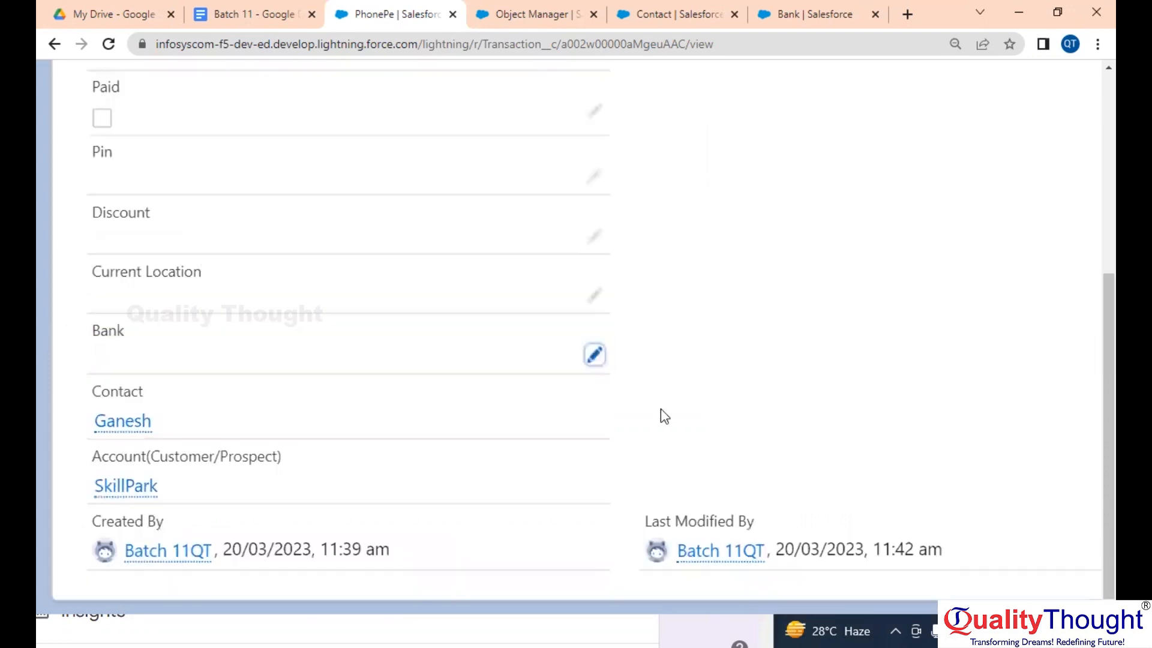
pyautogui.hotkey('ctrl', '-')
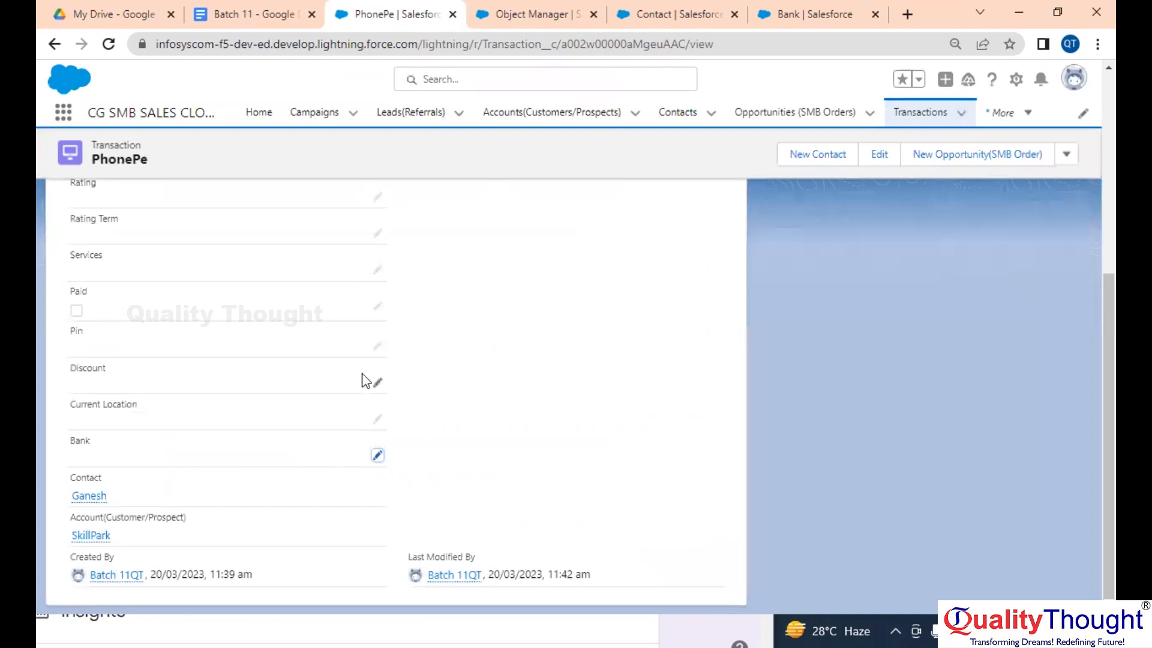
# In the Batch 11 Google Doc, write below the table: "Note: If you have 2 MD Relationship in an Object then that object is known as Junction Object"
pyautogui.click(247, 12)
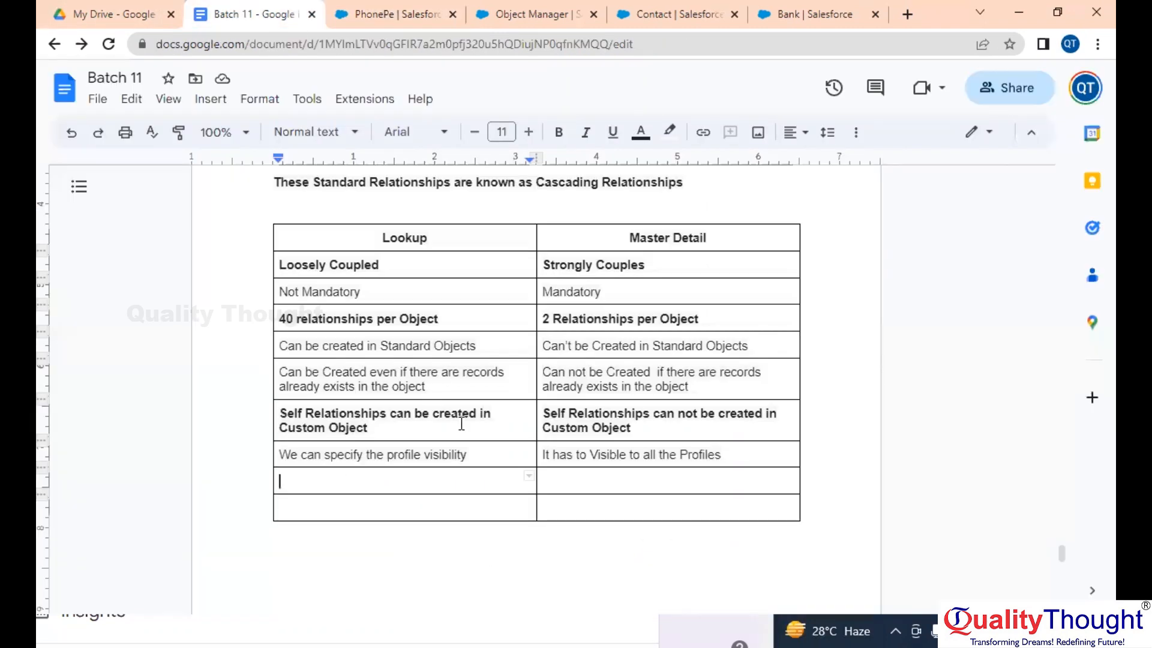
pyautogui.scroll(-2, 462, 423)
pyautogui.click(422, 407)
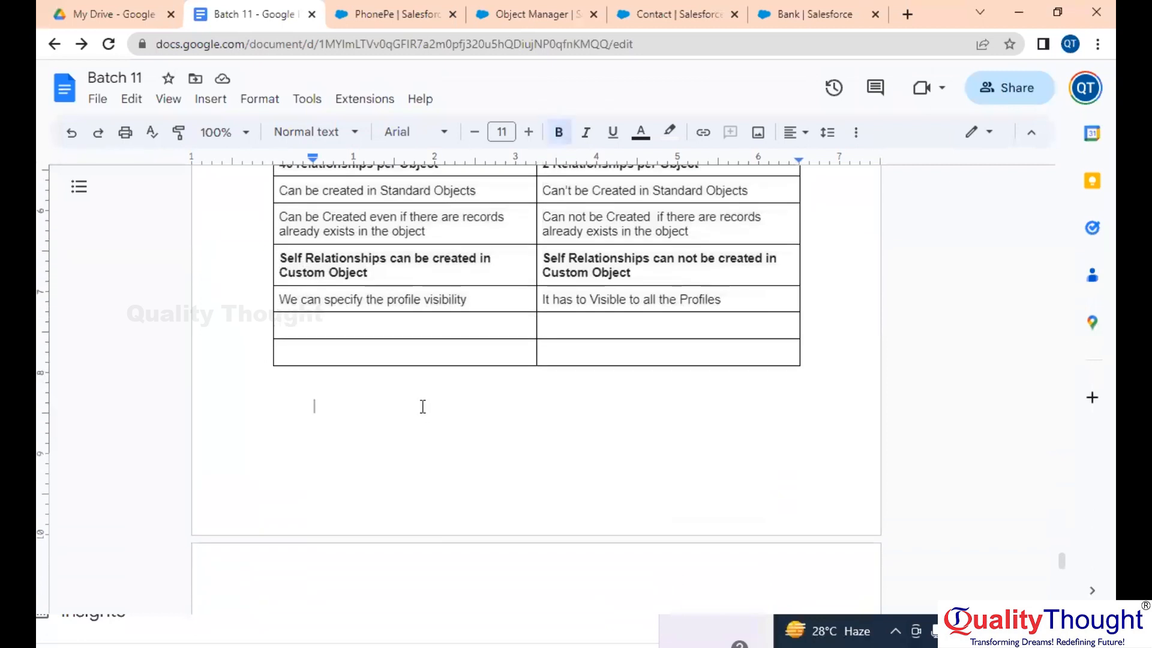
pyautogui.write('1.')
pyautogui.press('BackSpace')
pyautogui.press('BackSpace')
pyautogui.press('BackSpace')
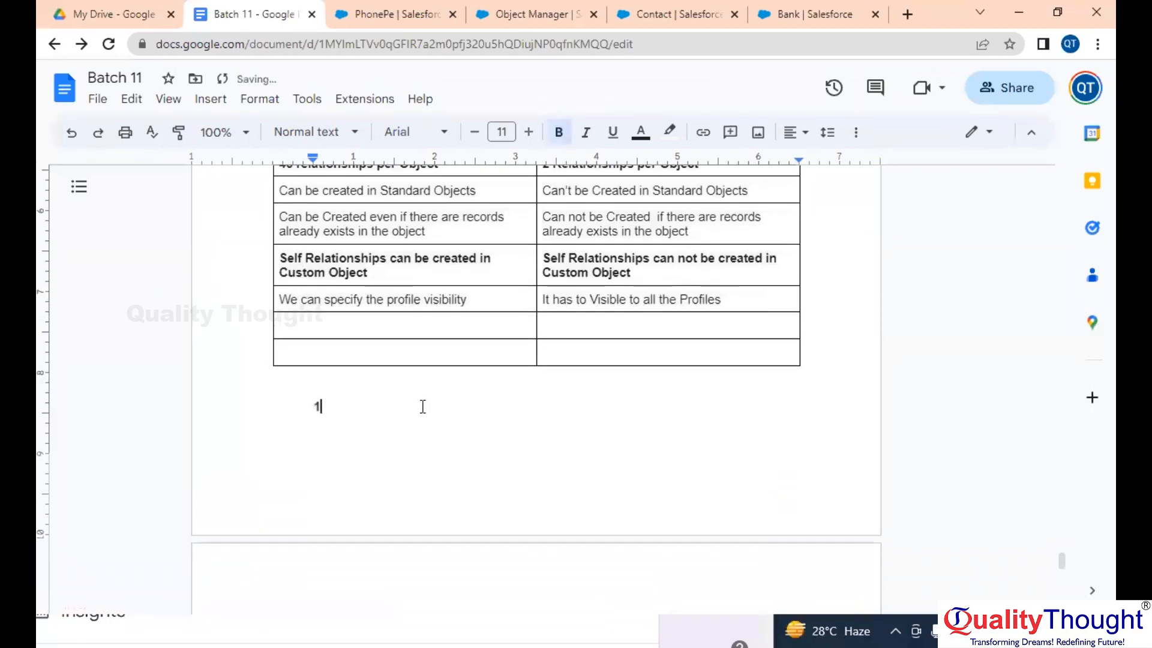
pyautogui.write('Note: ')
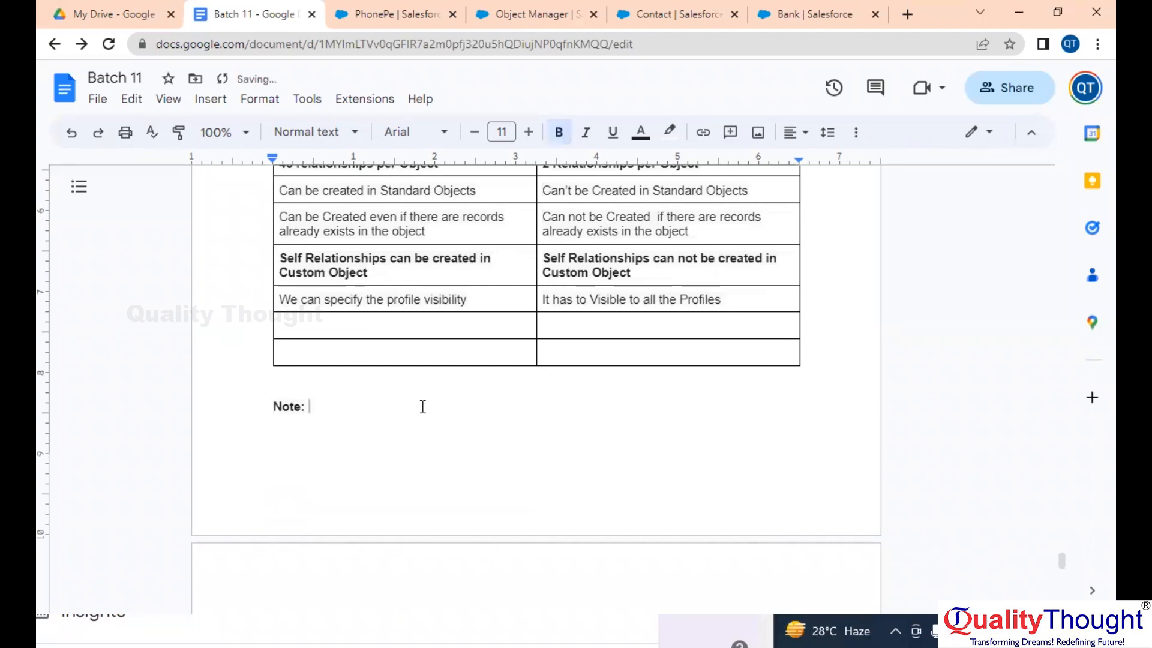
pyautogui.write('If you have 2')
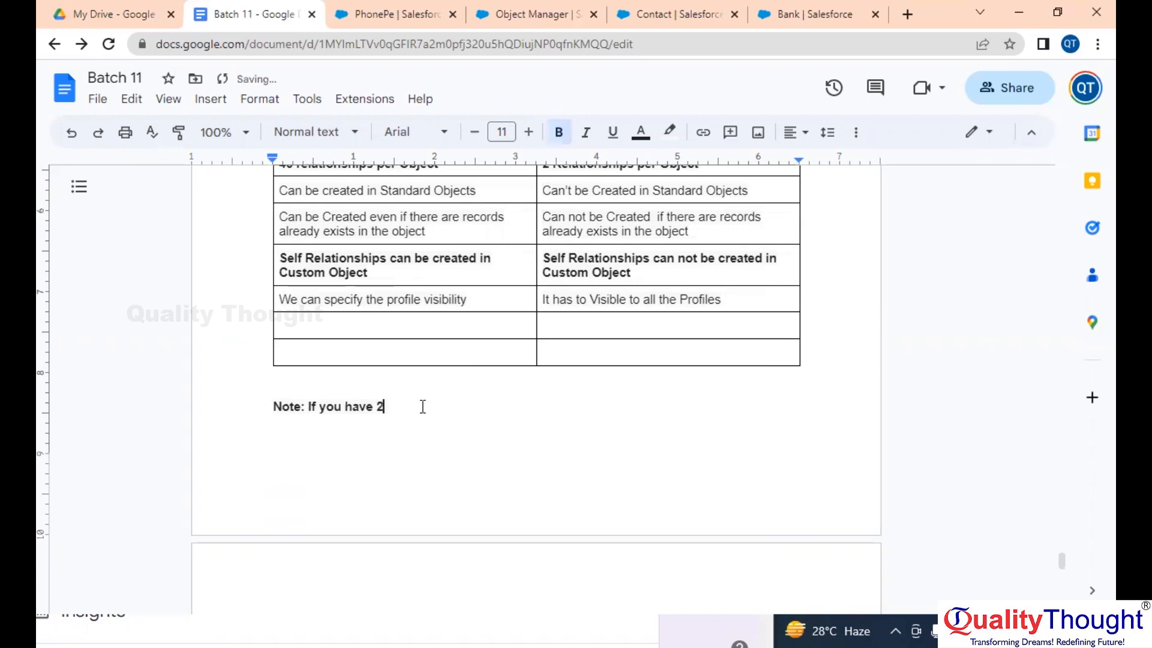
pyautogui.write(' MD Relation')
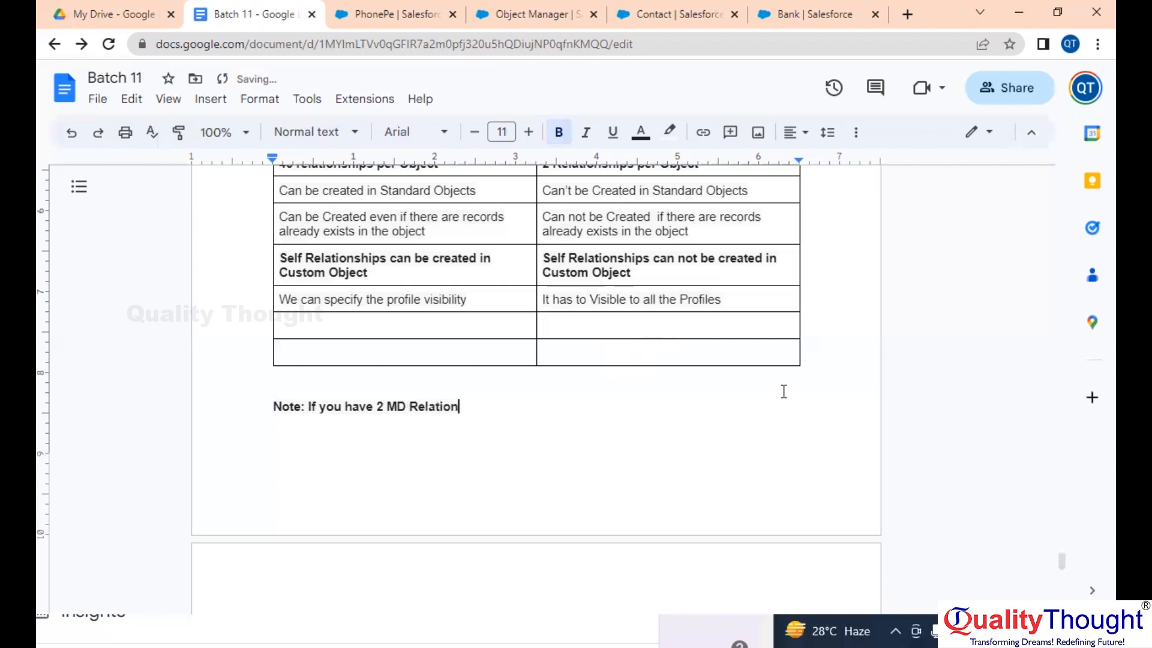
pyautogui.write('ship in an Object then that object is known as ')
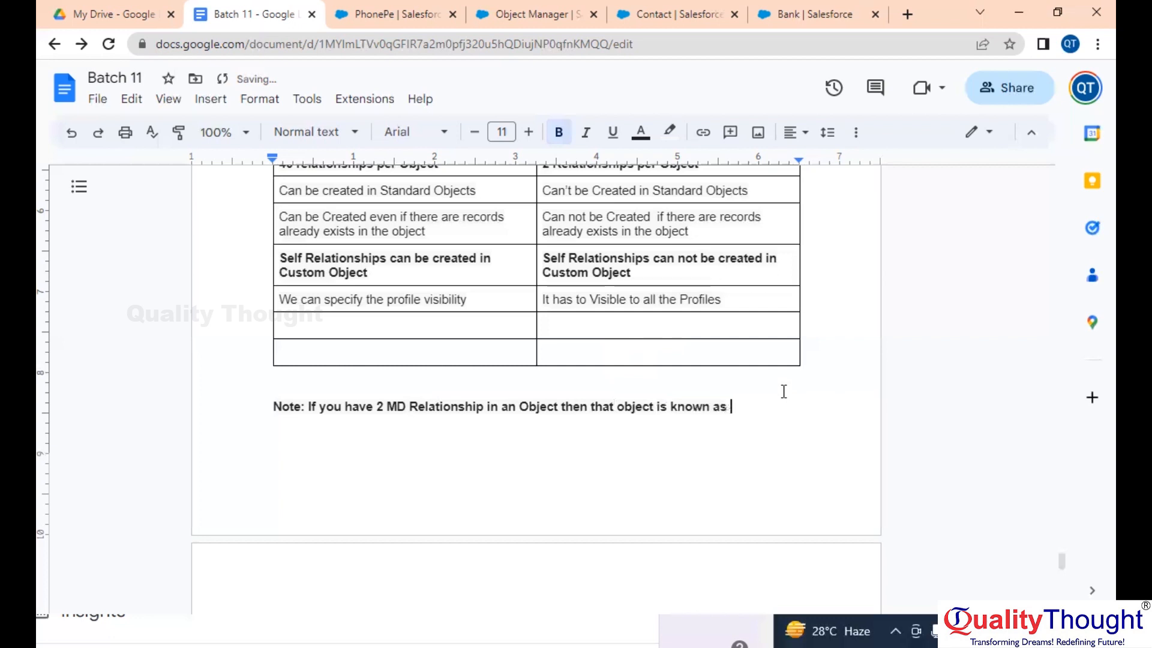
pyautogui.write('Junction Object')
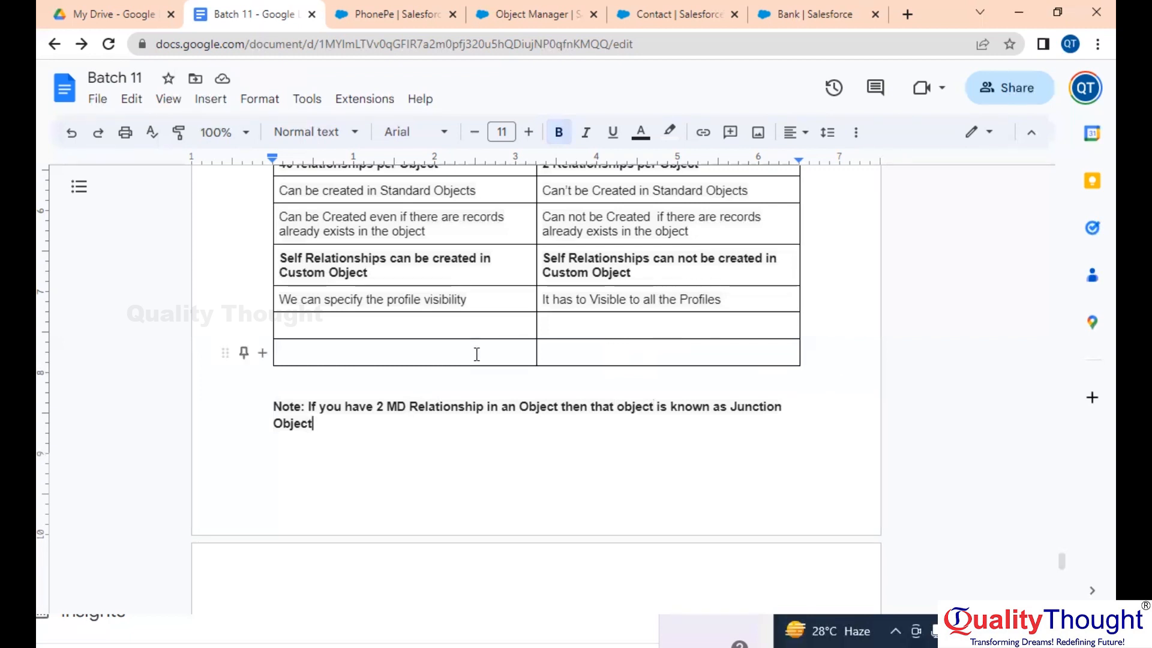
# Return to the PhonePe transaction in Salesforce and review its Contact and Account(Customer/Prospect) relationship values
pyautogui.click(509, 3)
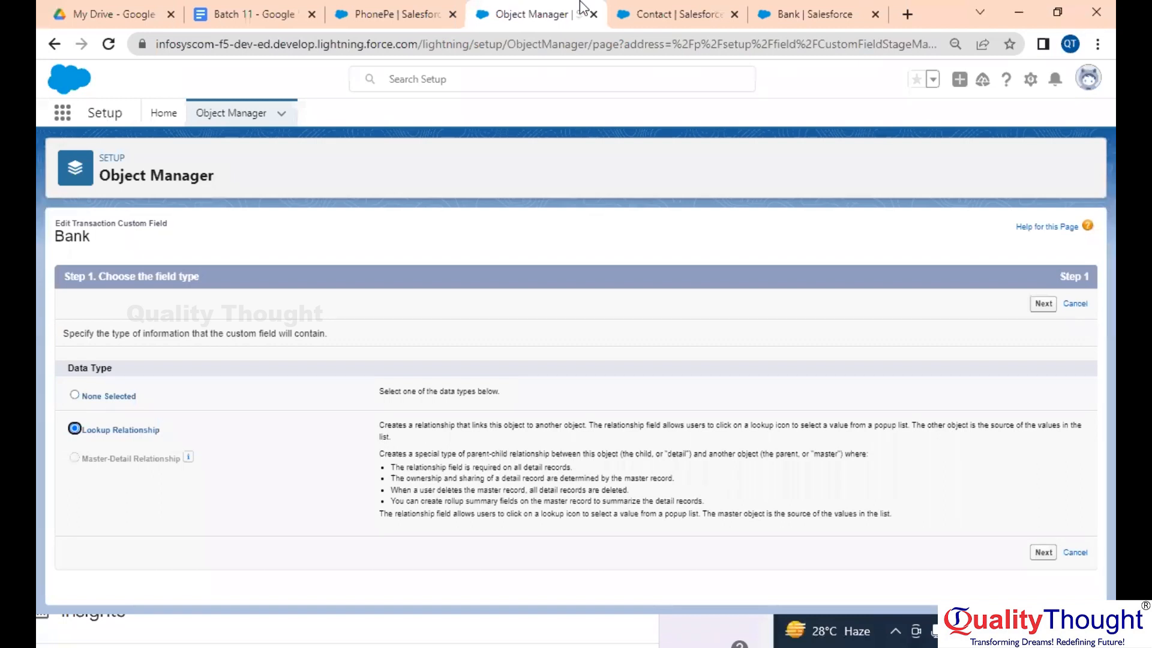
pyautogui.click(676, 14)
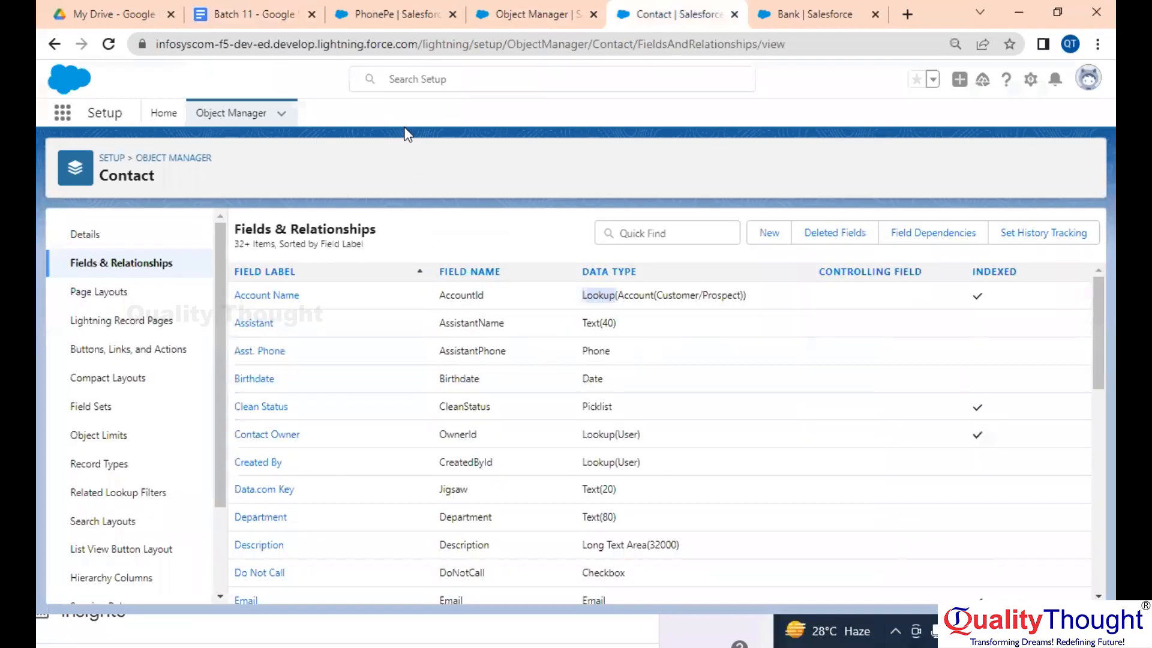
pyautogui.click(389, 13)
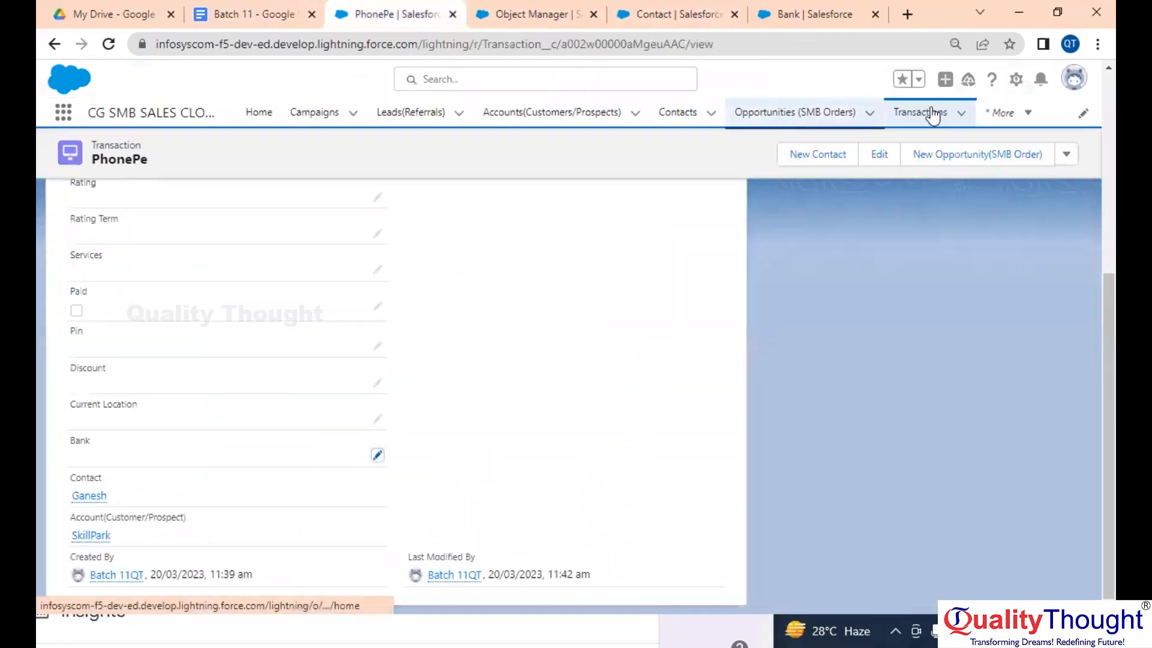
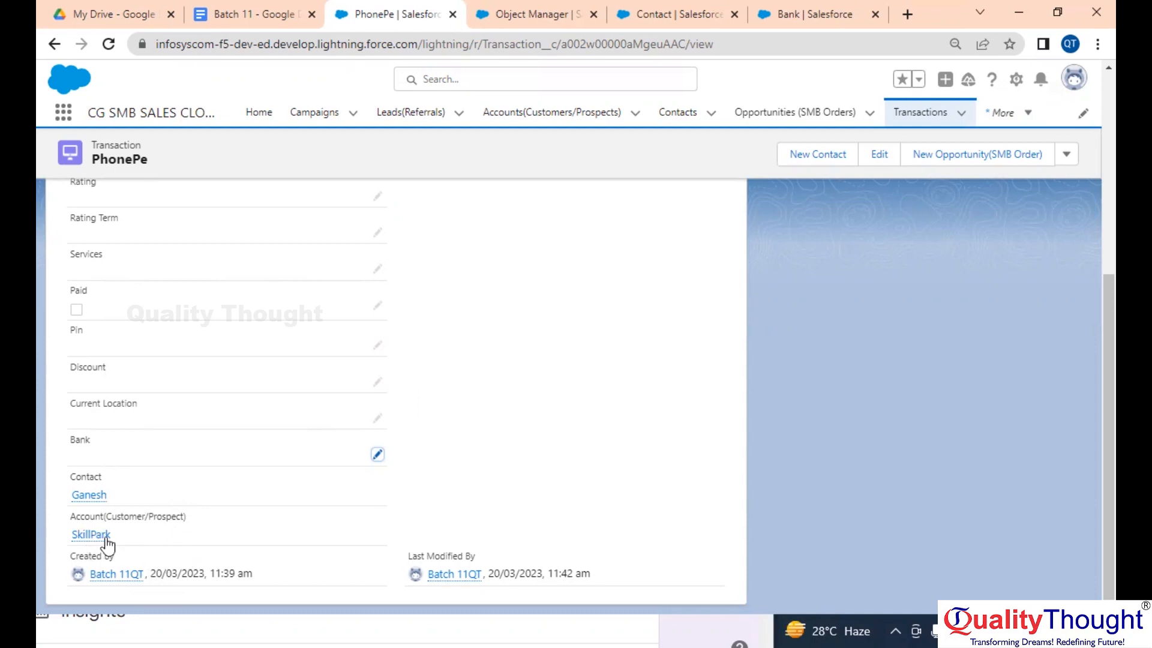
pyautogui.moveTo(106, 543)
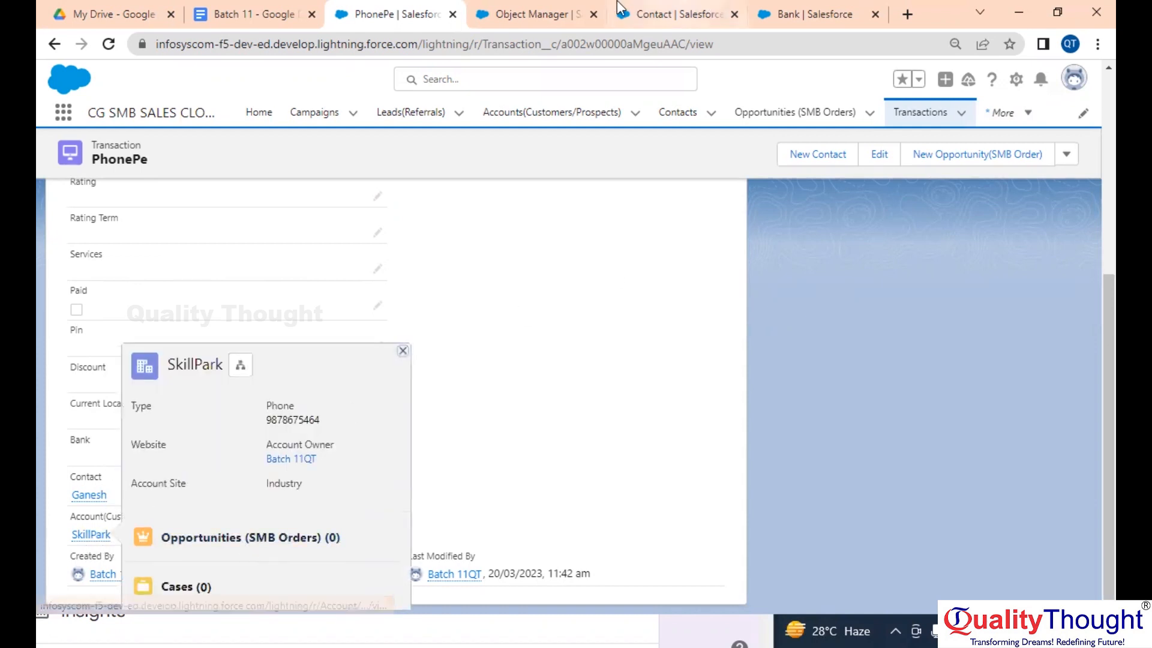
# Cancel the Bank field's type change and check the Account(Customer/Prospect) data type in the Transaction object's field list
pyautogui.click(551, 13)
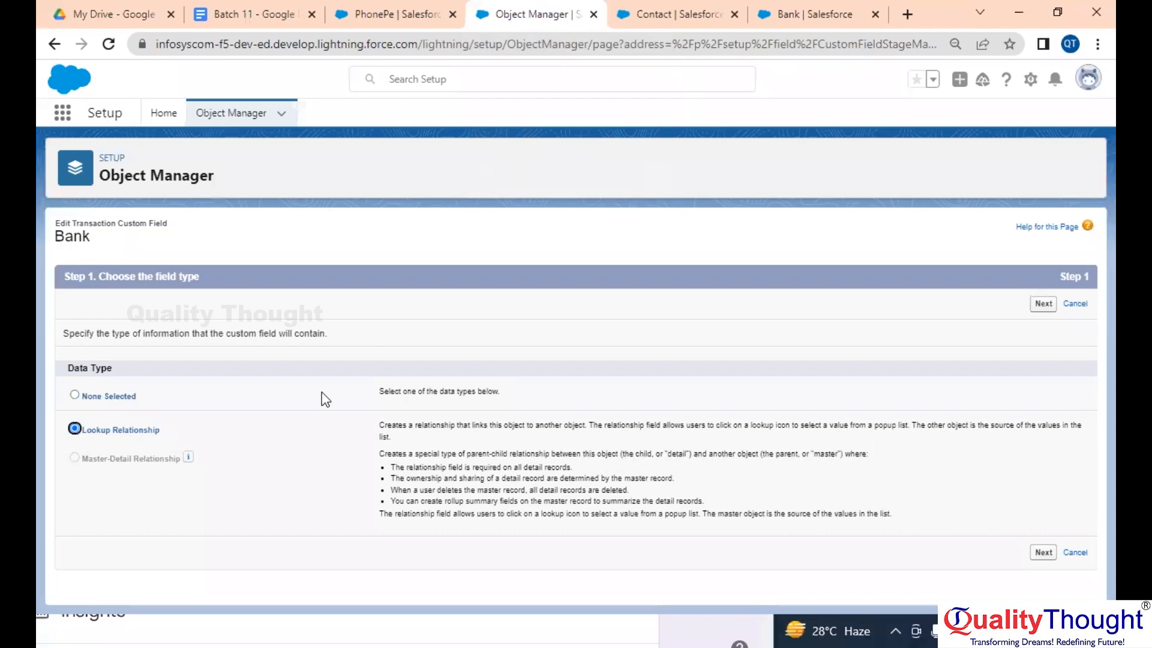
pyautogui.click(1075, 304)
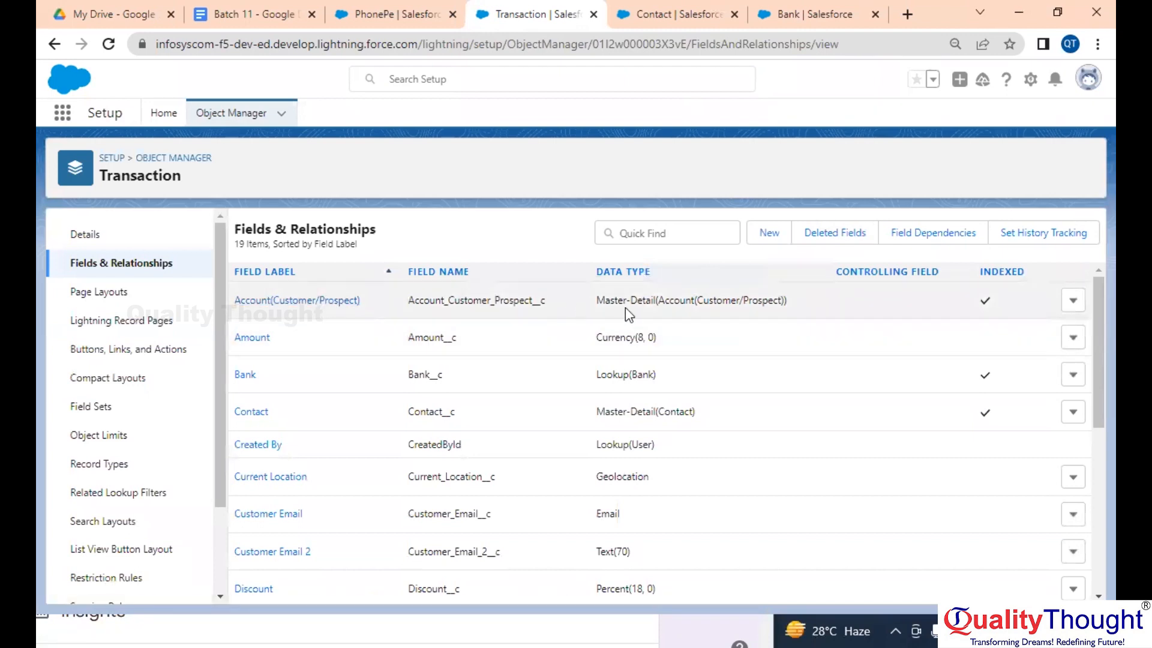
pyautogui.doubleClick(643, 300)
# Change the Transaction object's Account(Customer/Prospect) field to Lookup Relationship, save it, and check its data type in the field list
pyautogui.click(329, 300)
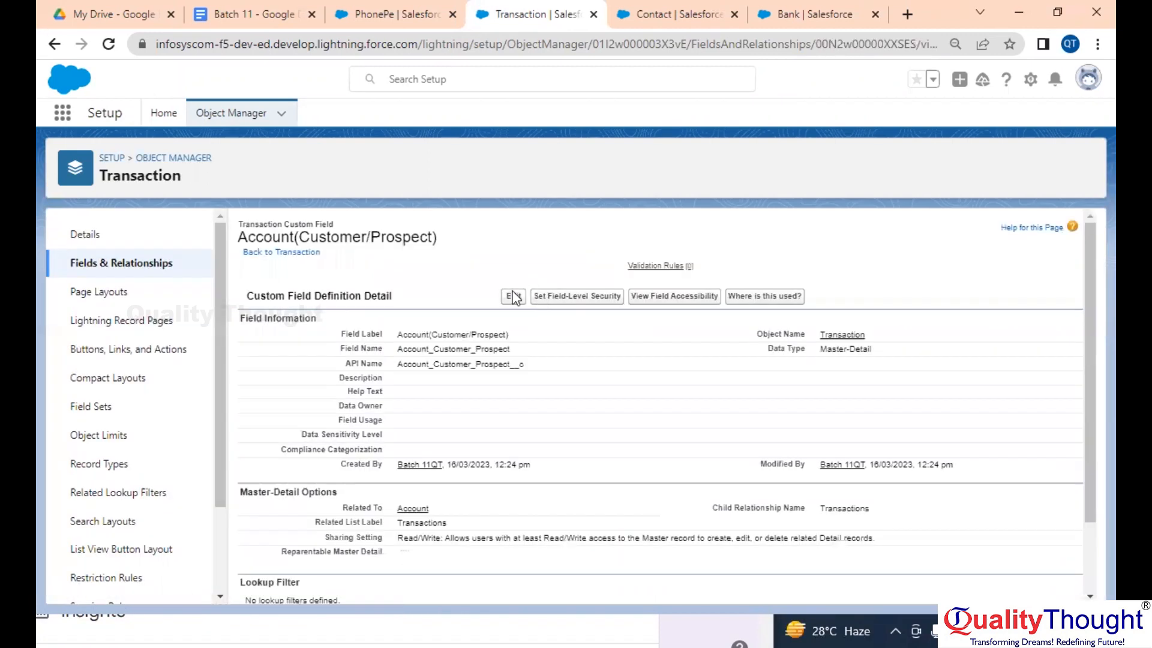
pyautogui.click(515, 297)
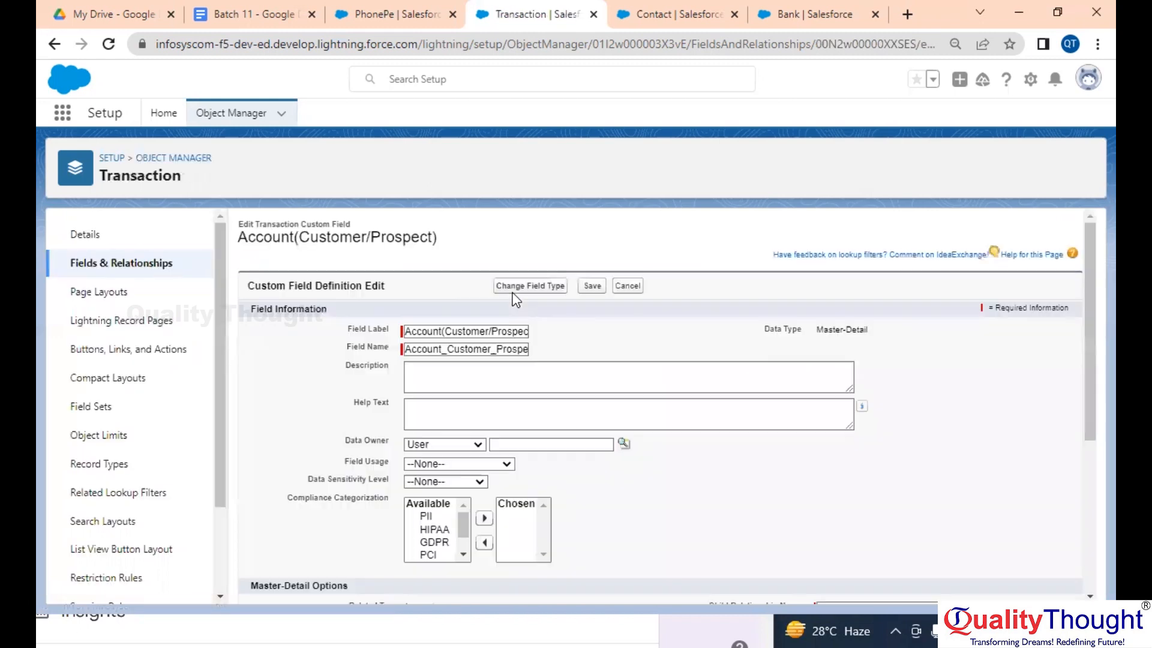
pyautogui.click(540, 288)
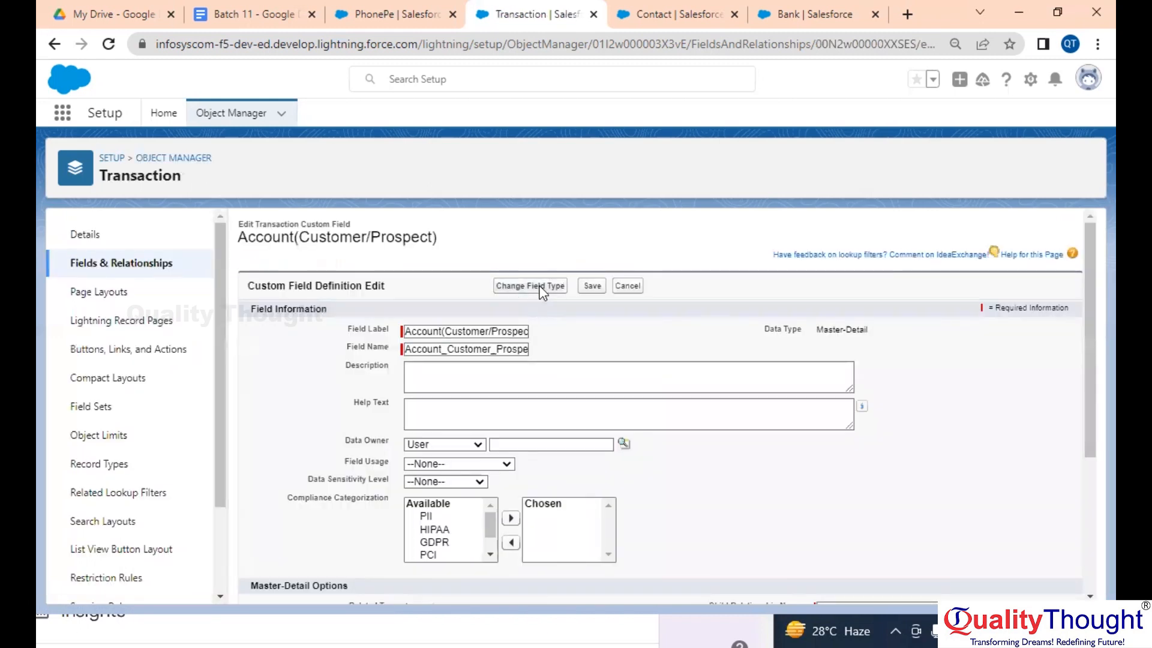
pyautogui.click(100, 431)
pyautogui.click(1043, 553)
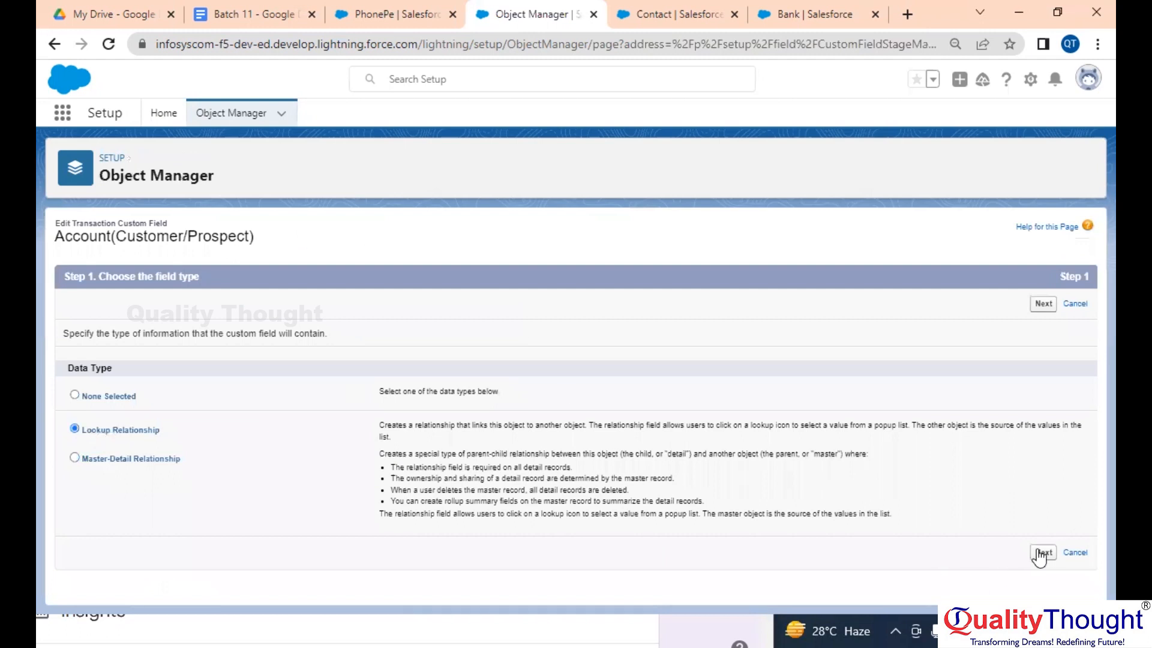
pyautogui.click(997, 303)
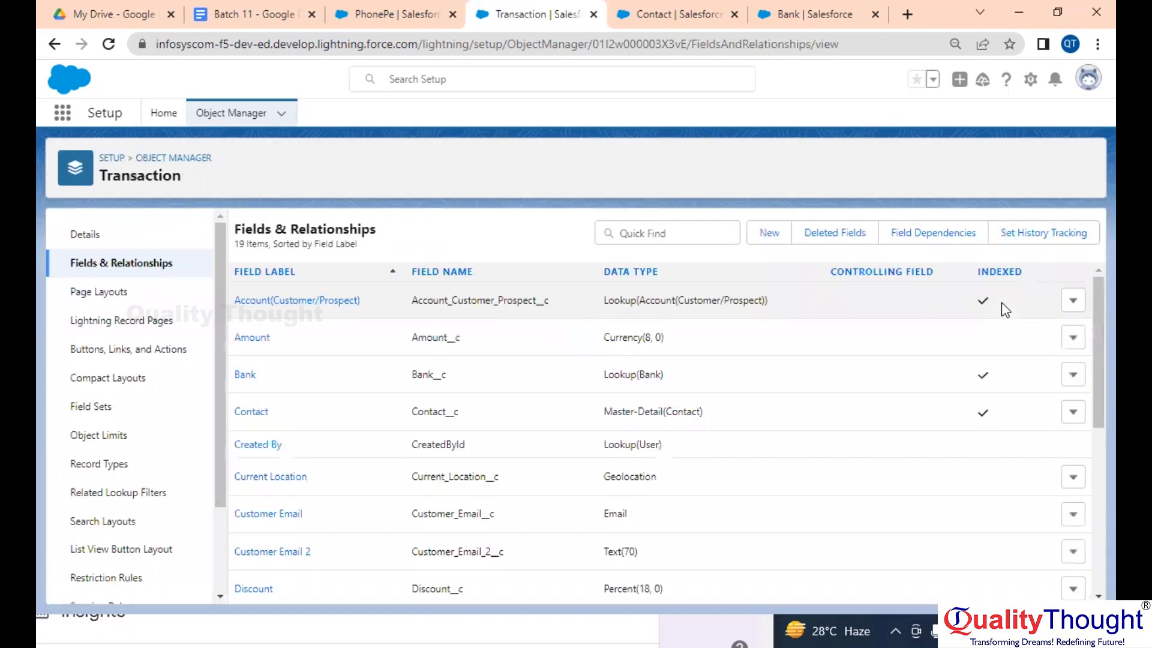
pyautogui.doubleClick(620, 305)
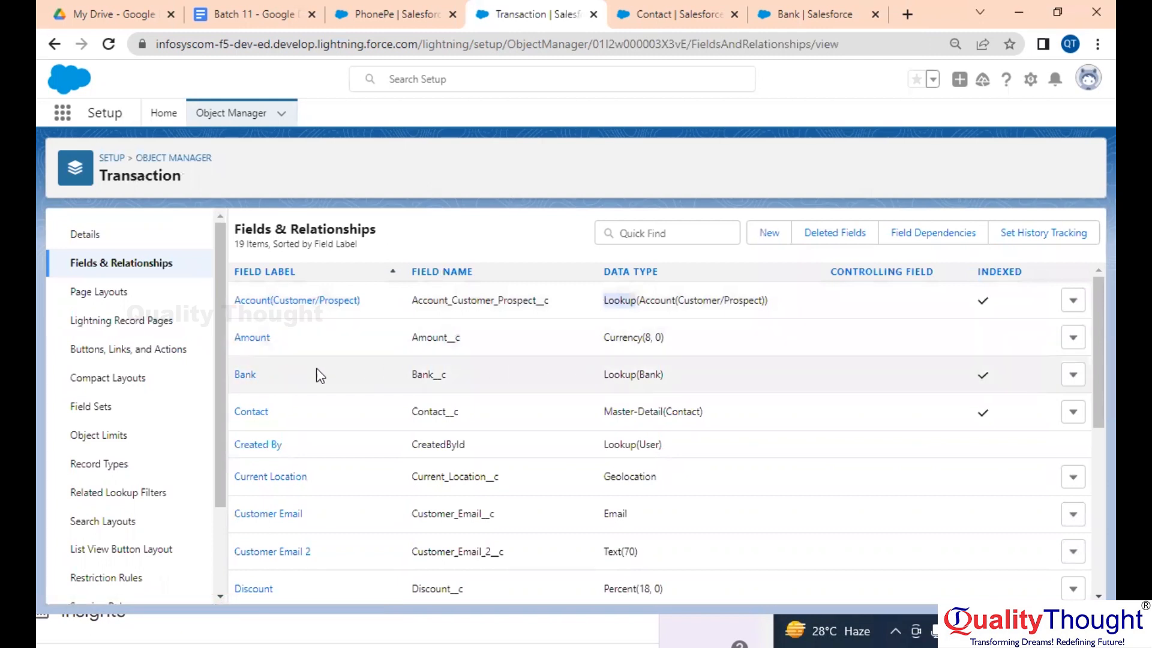
# Restart the type change for the Transaction object's Bank field and choose Master-Detail Relationship
pyautogui.click(243, 375)
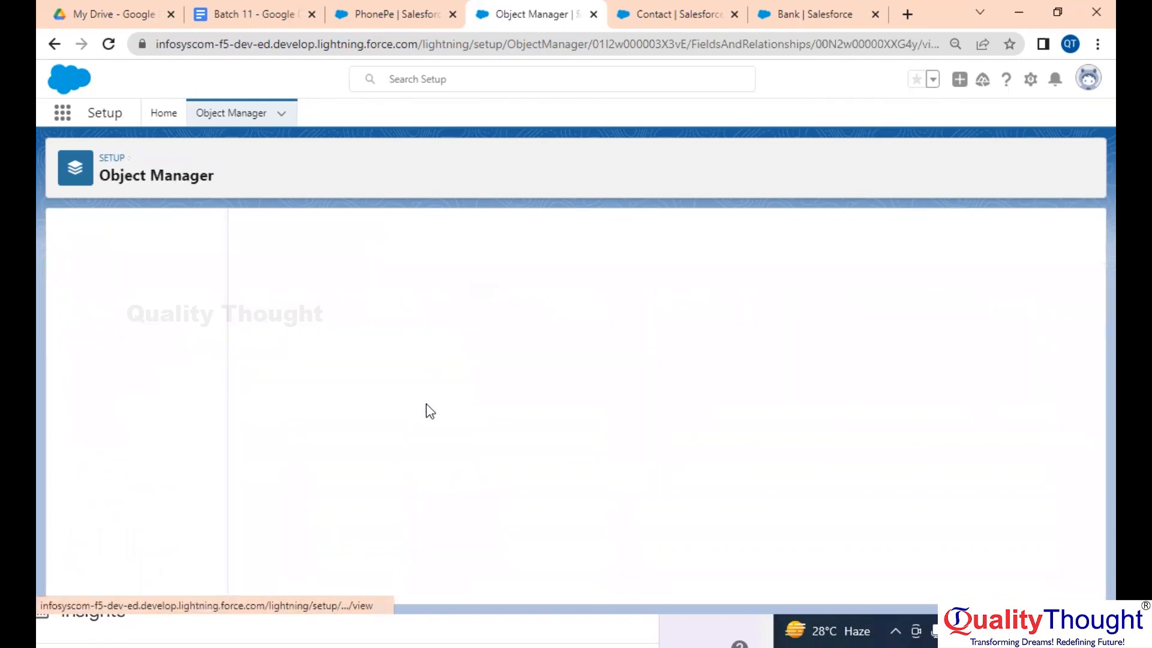
pyautogui.scroll(3, 520, 352)
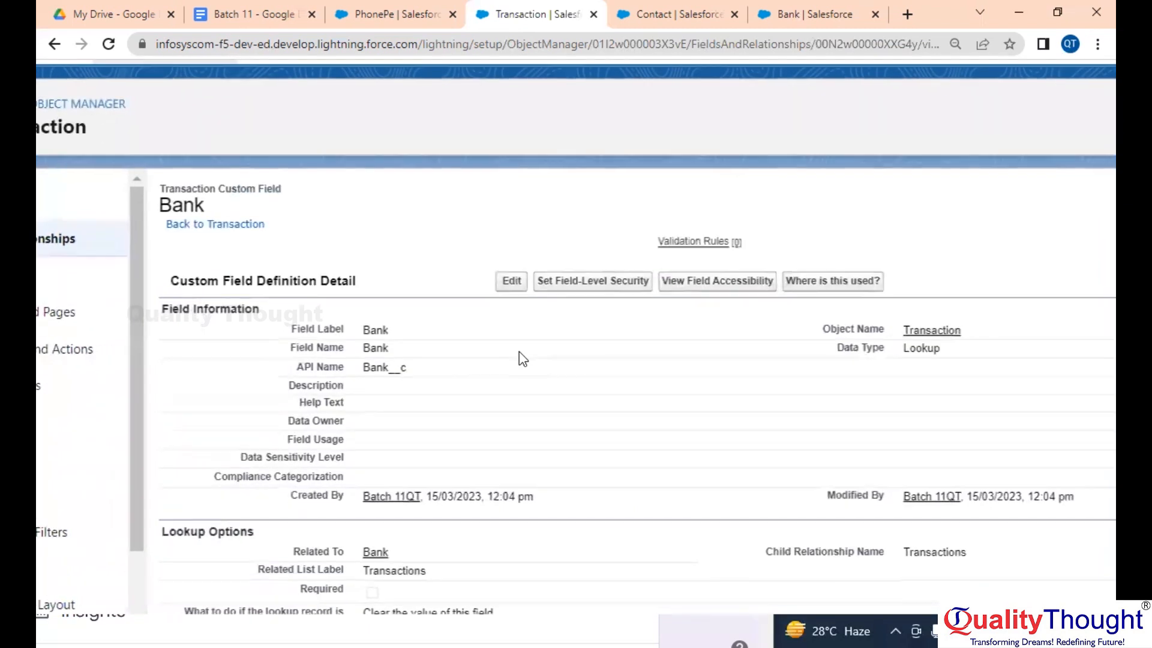
pyautogui.click(496, 280)
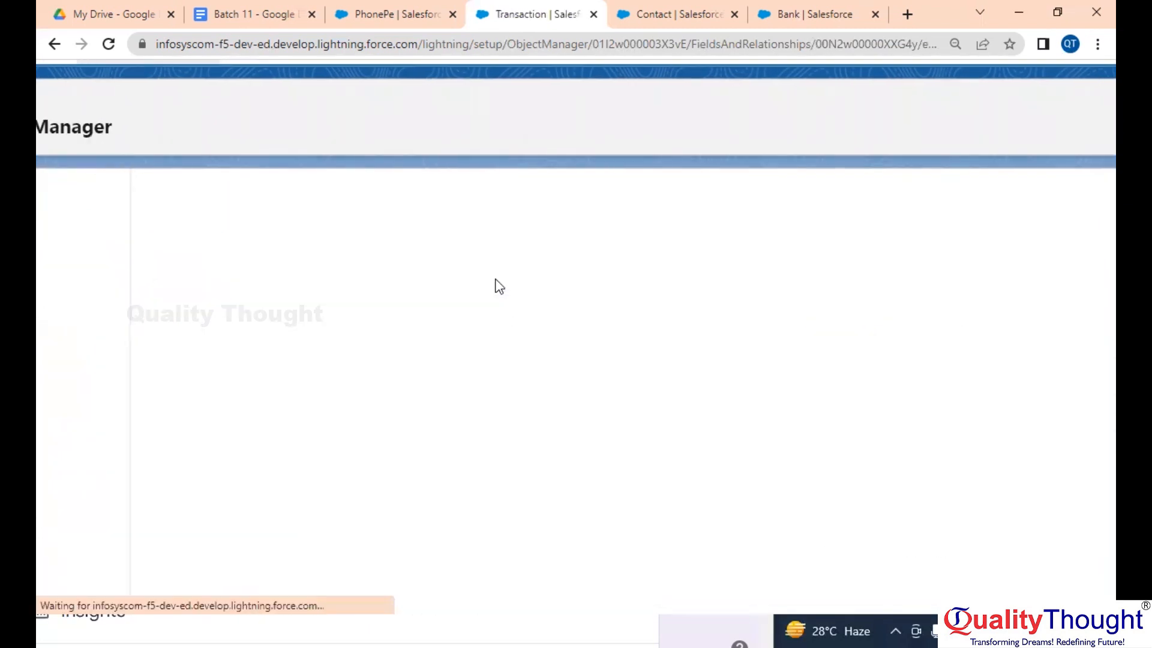
pyautogui.click(542, 287)
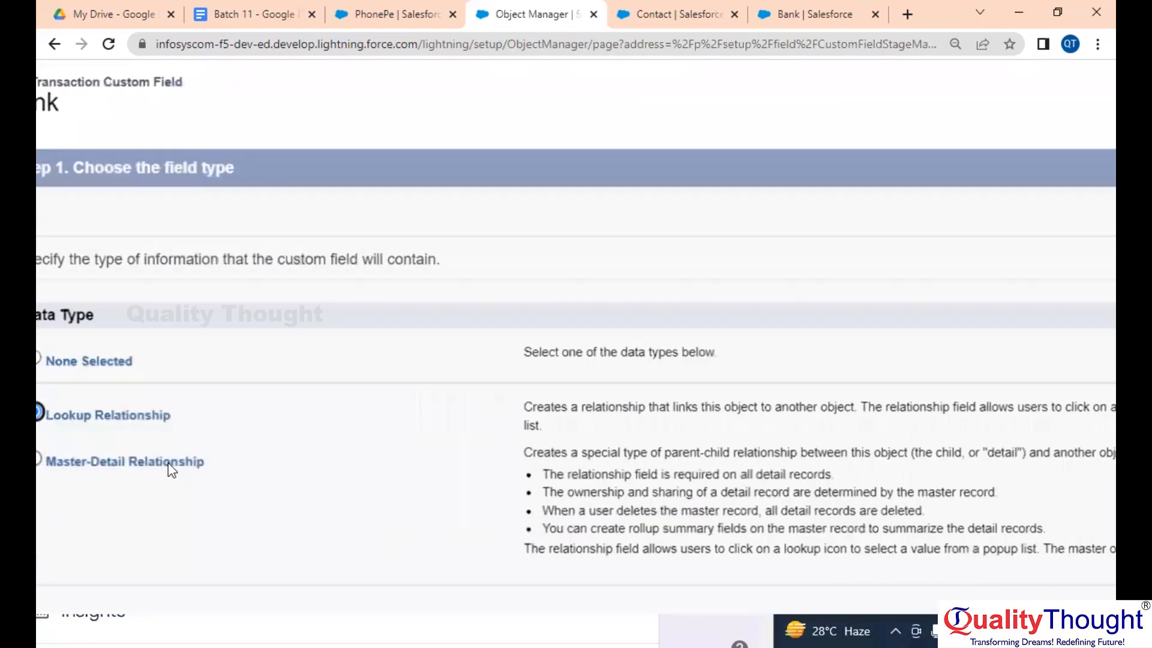
pyautogui.click(158, 464)
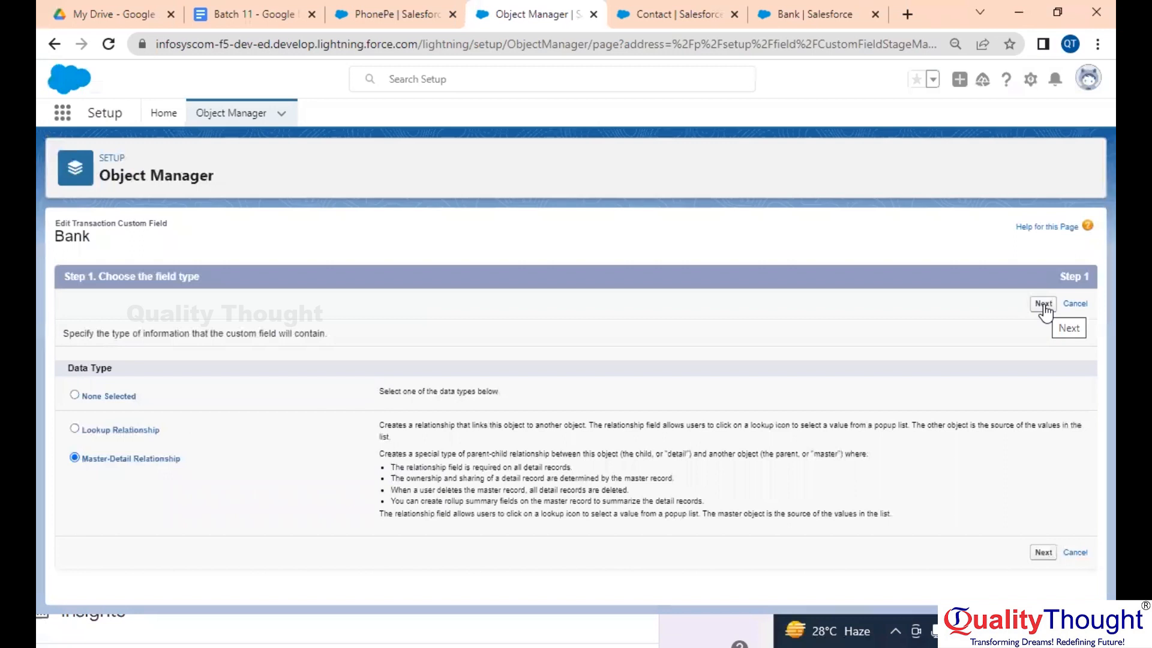
# Check the Bank value on the PhonePe transaction record and return to the Bank field's type change
pyautogui.click(398, 13)
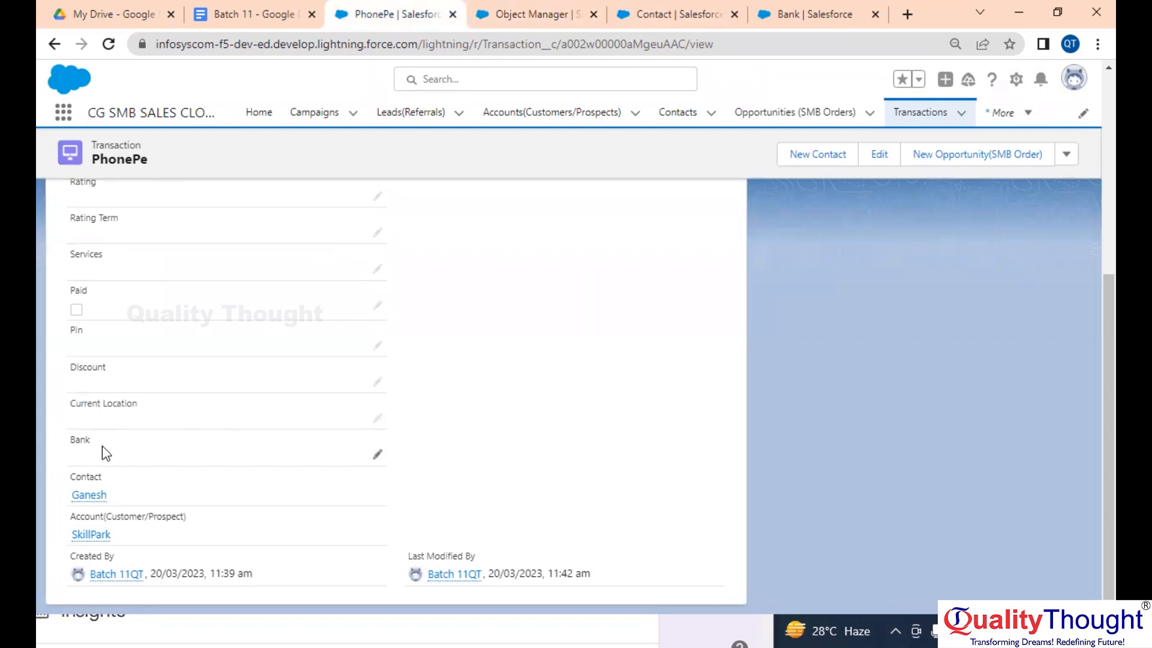
pyautogui.scroll(5, 102, 446)
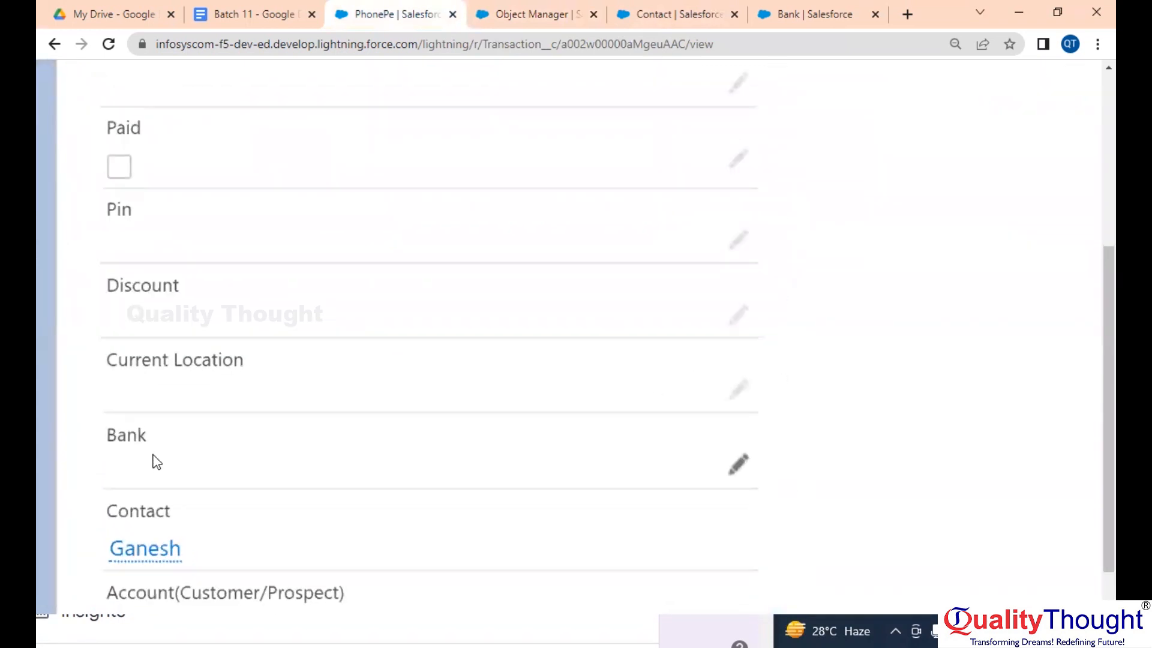
pyautogui.scroll(-5, 153, 462)
pyautogui.click(548, 8)
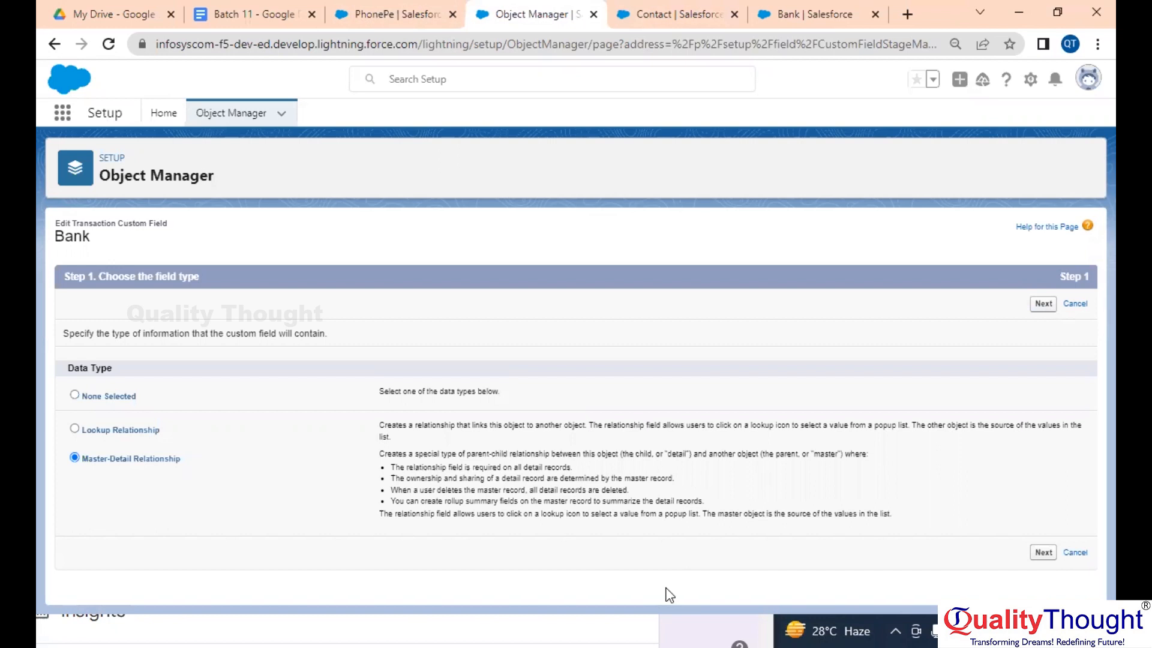
# Try to save the Bank field as a Master-Detail Relationship and read the page that explains the requirements
pyautogui.click(1045, 304)
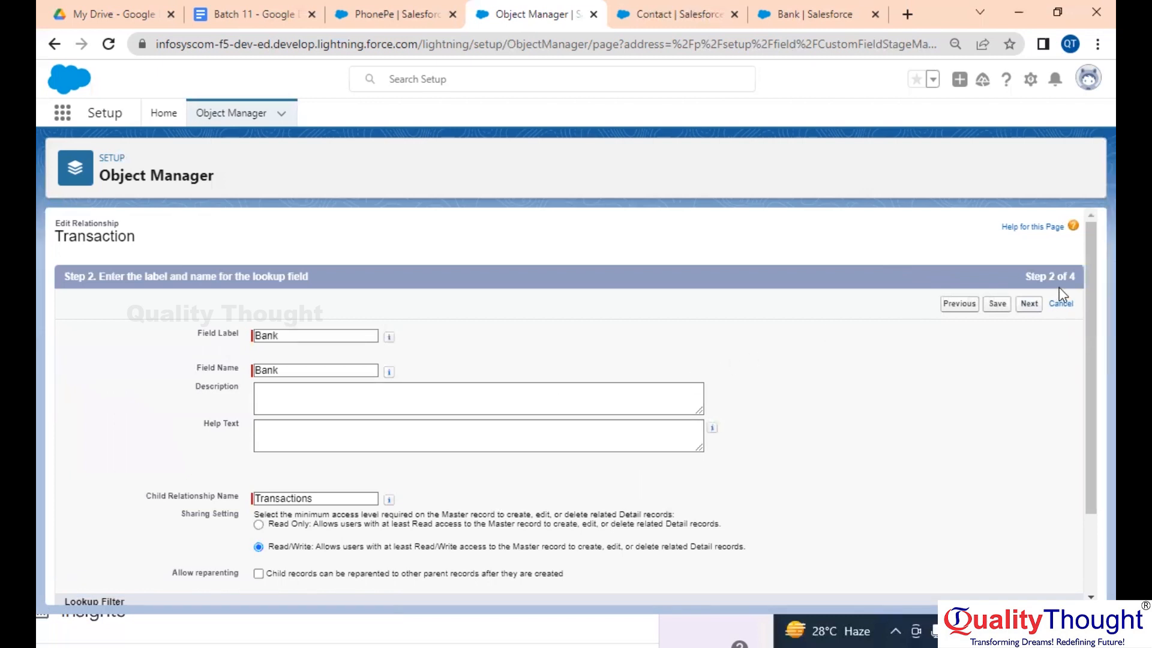
pyautogui.click(997, 304)
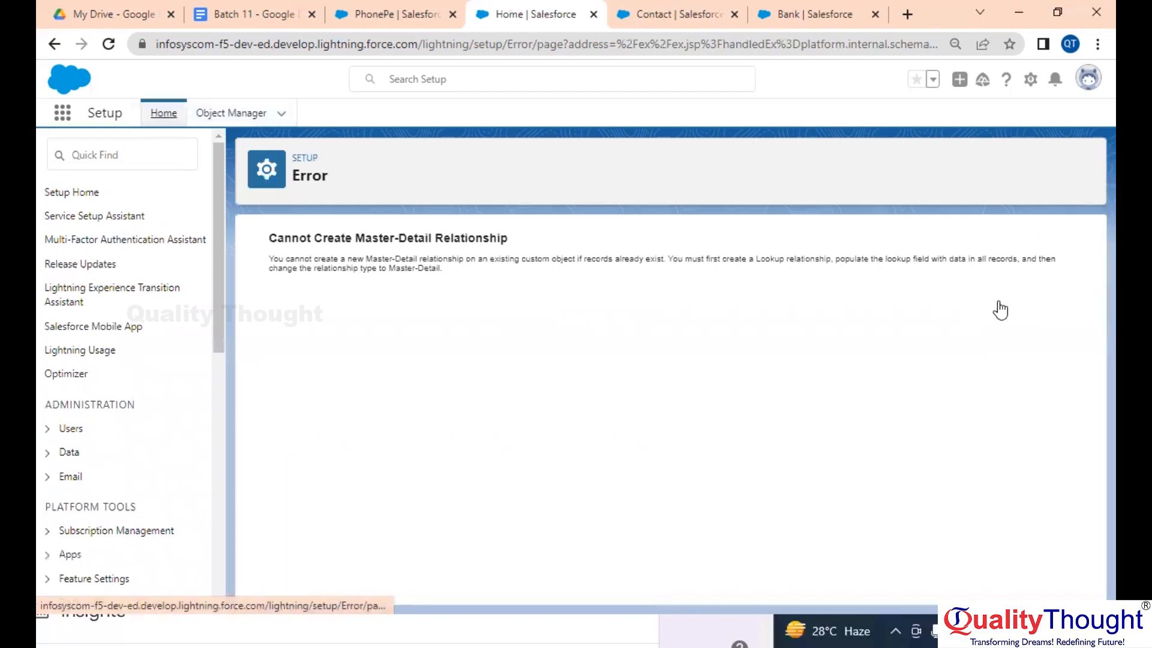
pyautogui.scroll(5, 315, 239)
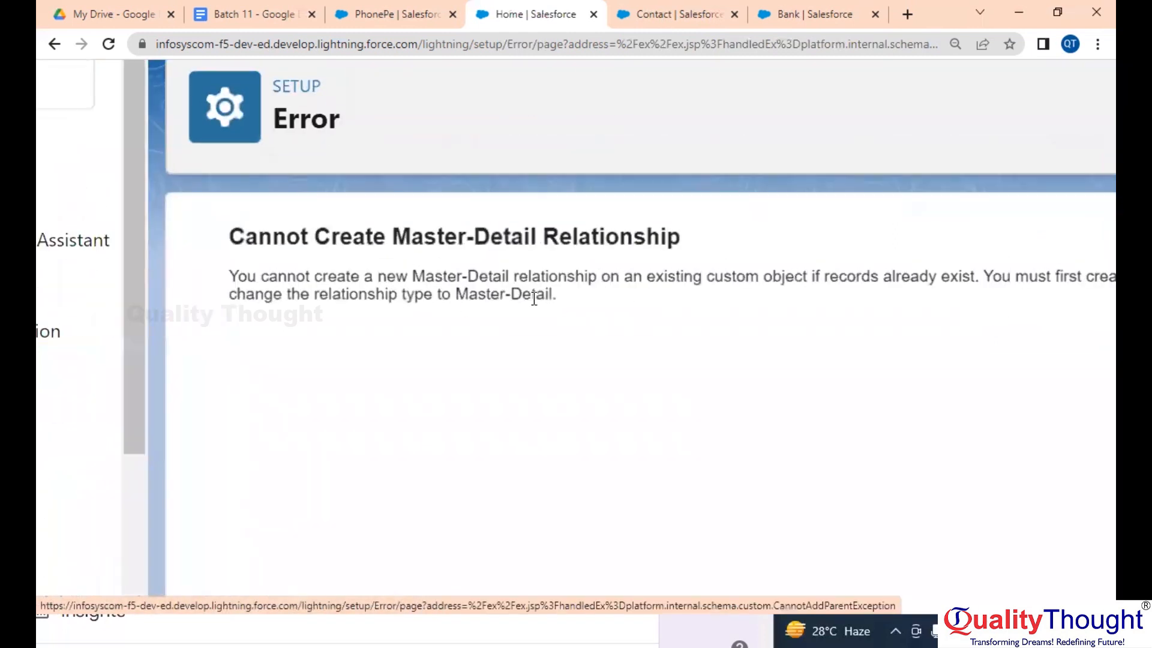
pyautogui.hscroll(3, 638, 350)
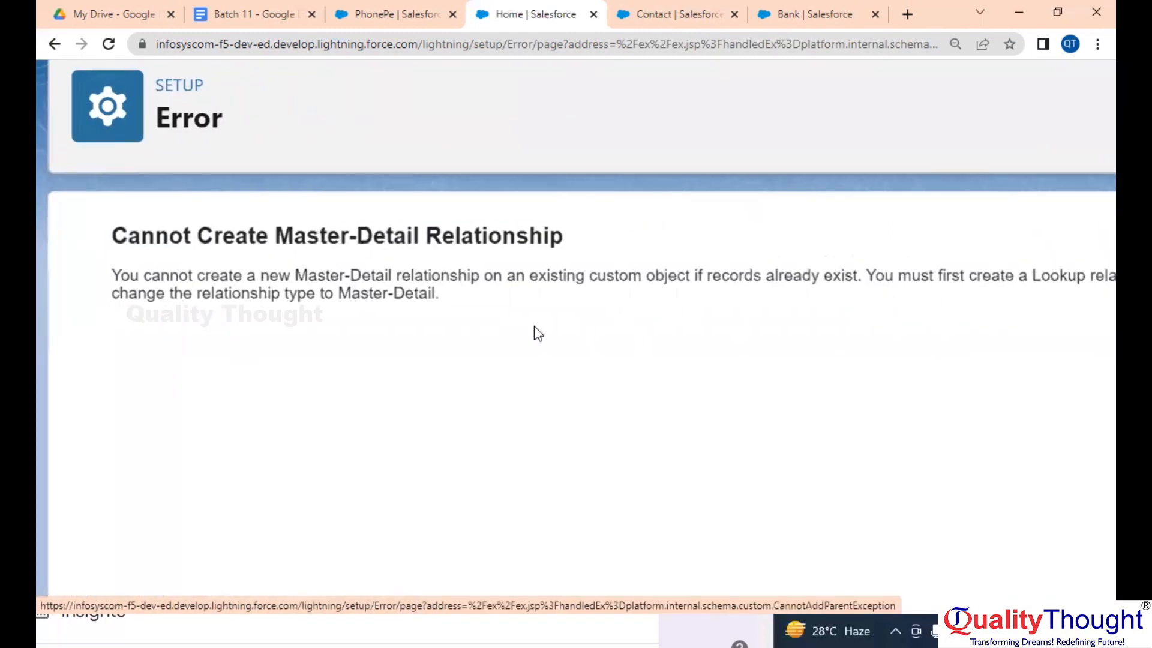
# Set the Bank value on the PhonePe transaction to SBI and save the record
pyautogui.click(393, 14)
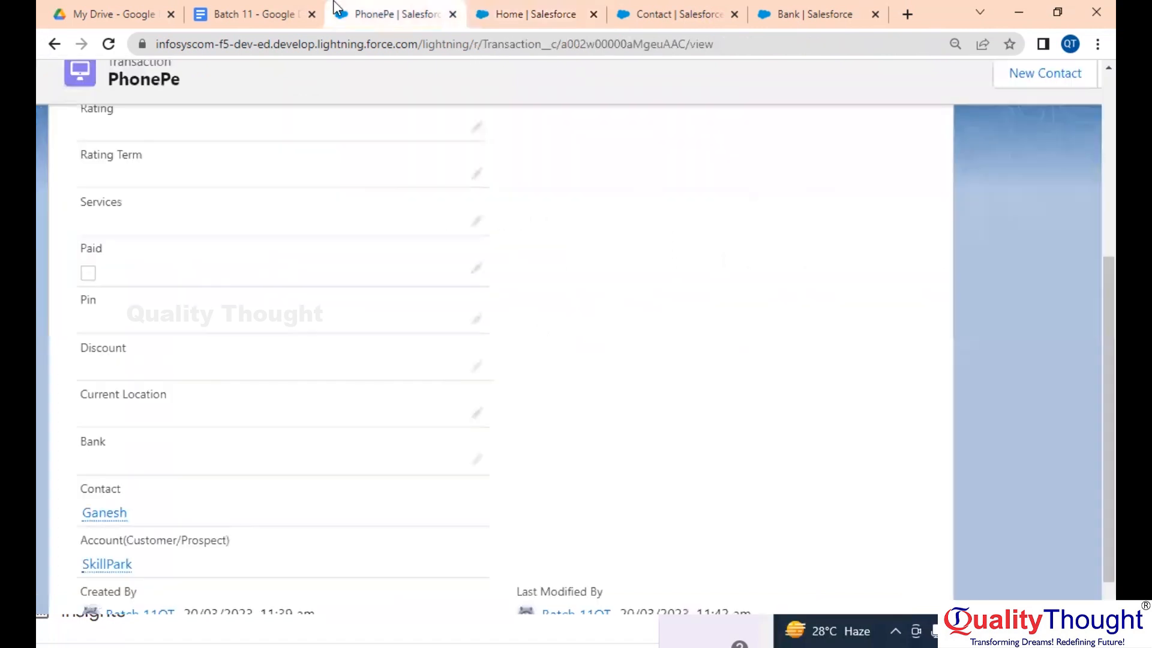
pyautogui.scroll(-3, 230, 400)
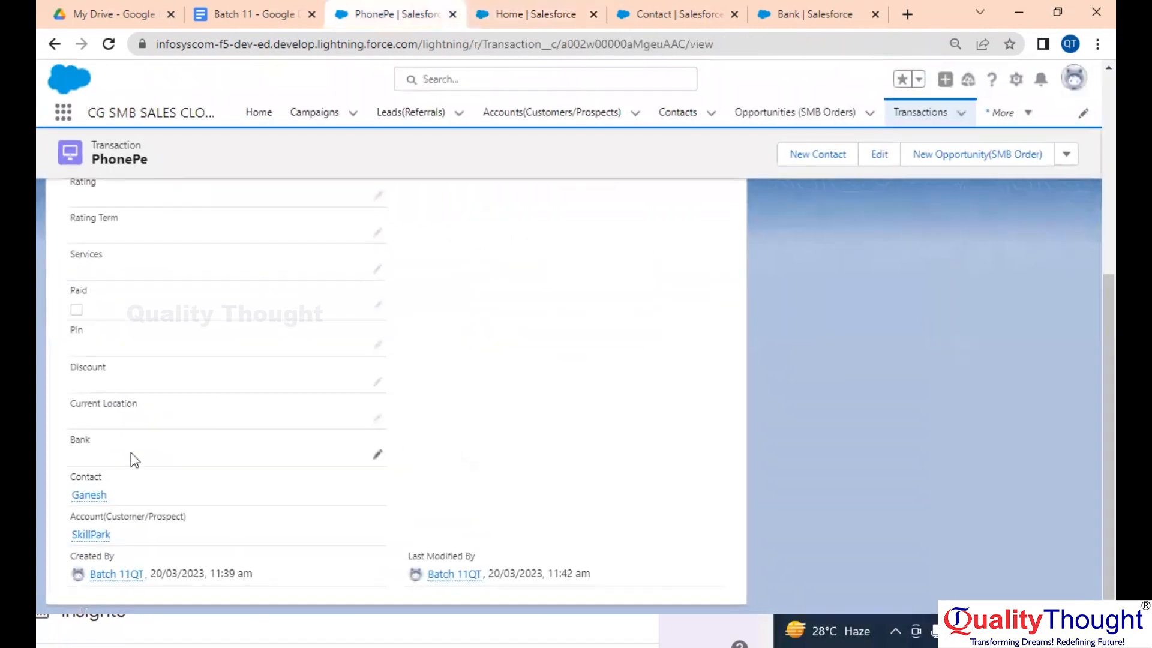
pyautogui.scroll(5, 129, 451)
pyautogui.hscroll(-1, 129, 451)
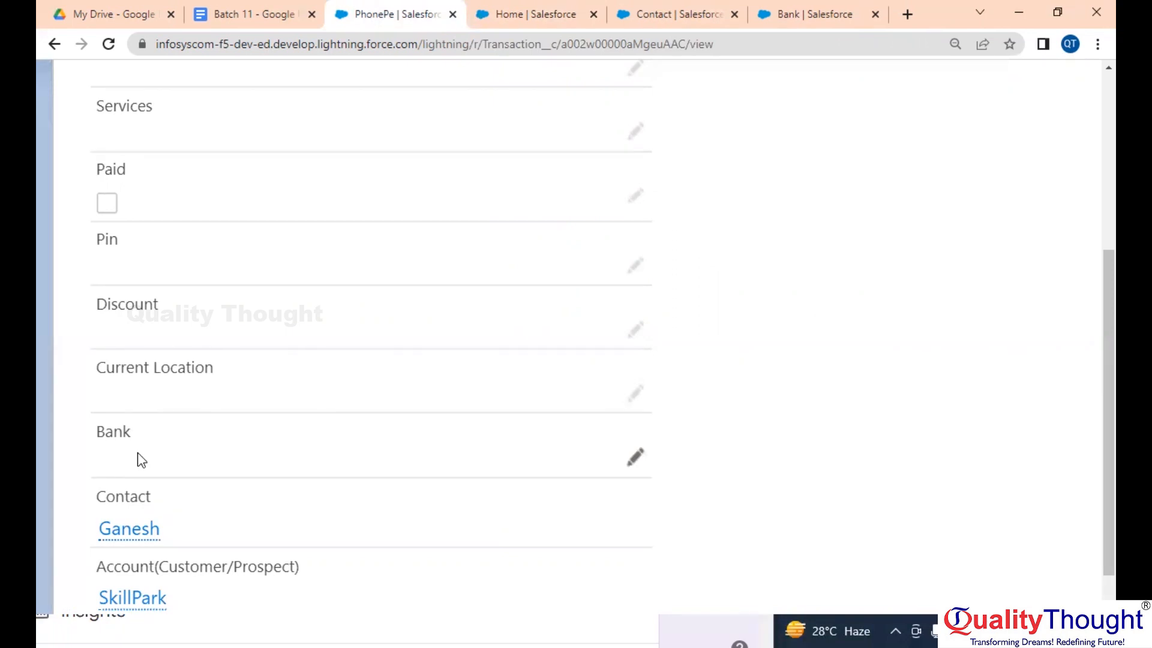
pyautogui.doubleClick(174, 463)
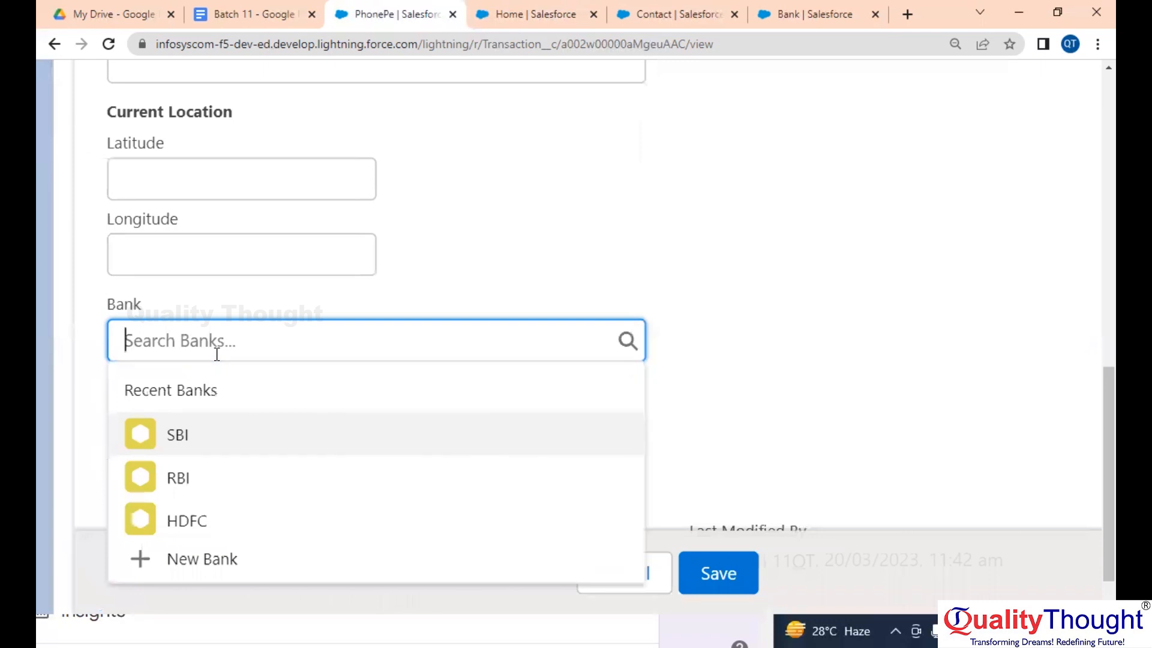
pyautogui.click(193, 436)
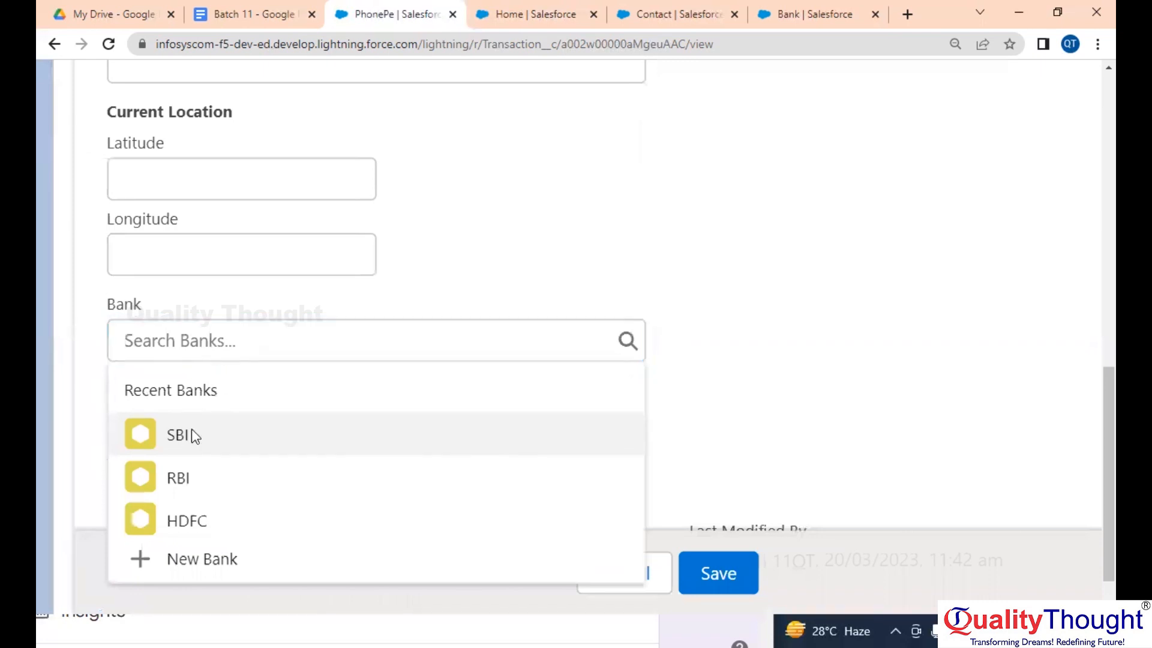
pyautogui.scroll(-4, 540, 299)
pyautogui.click(482, 586)
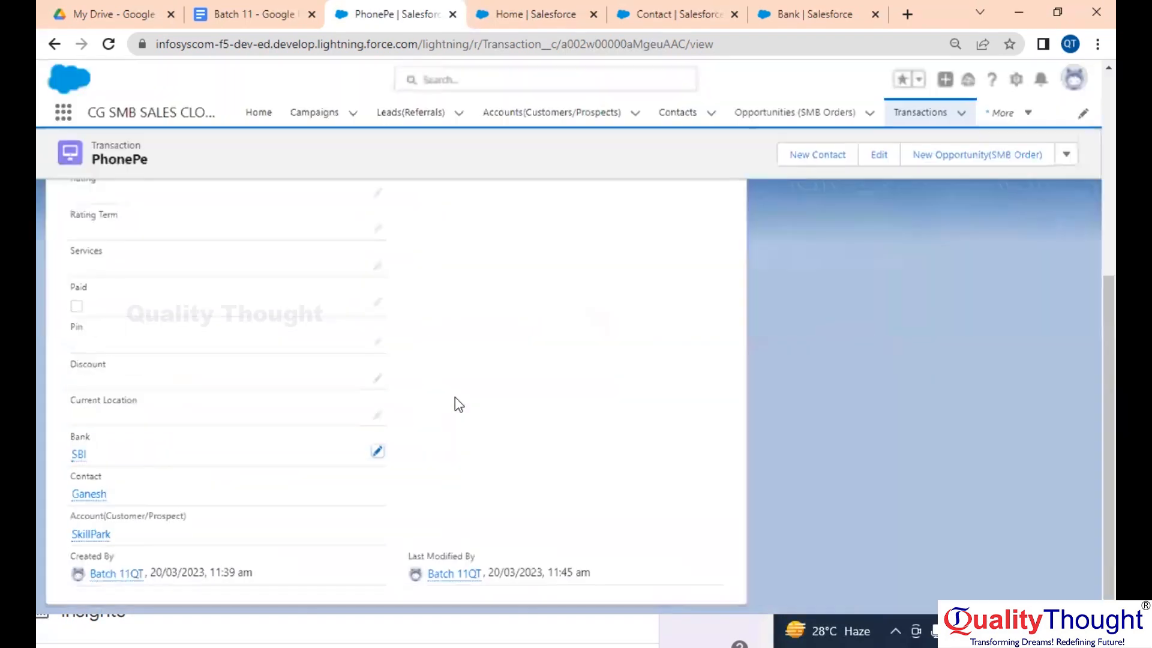
# Open the Transaction object's setup from the Transactions list and close the old error page
pyautogui.click(915, 116)
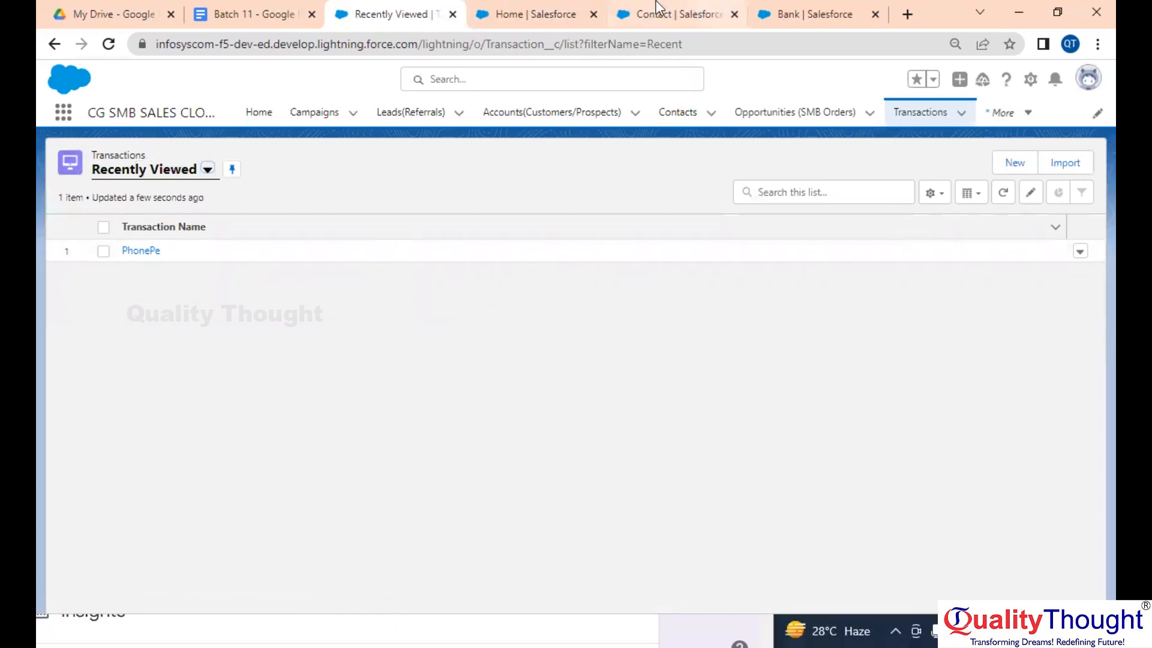
pyautogui.click(563, 9)
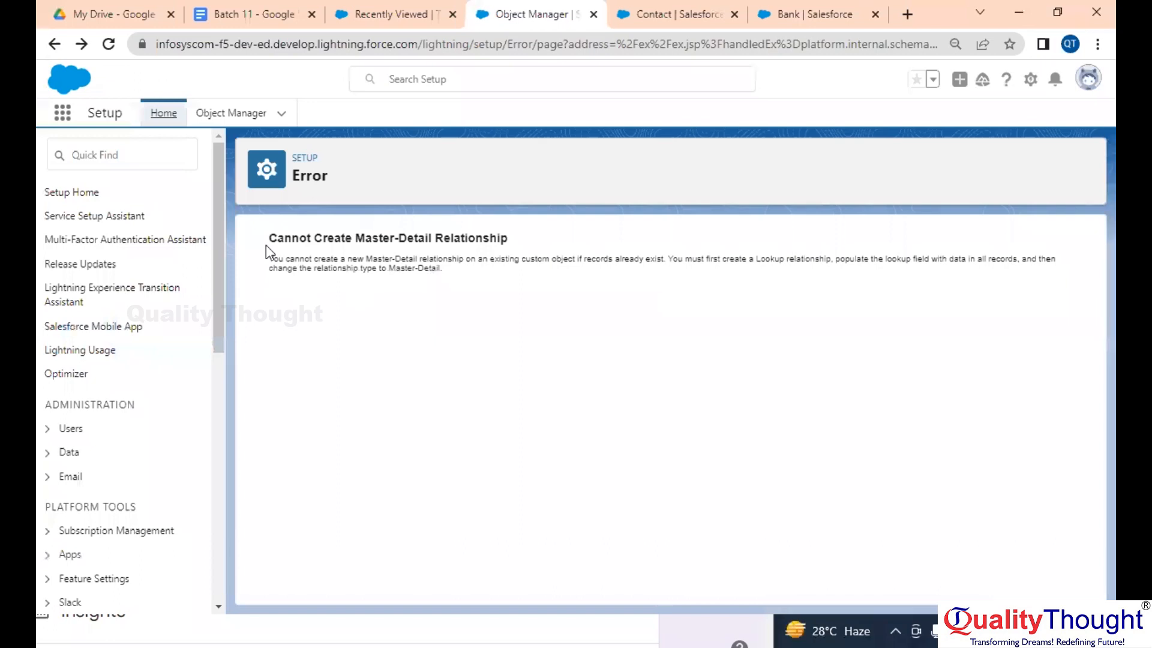
pyautogui.click(386, 12)
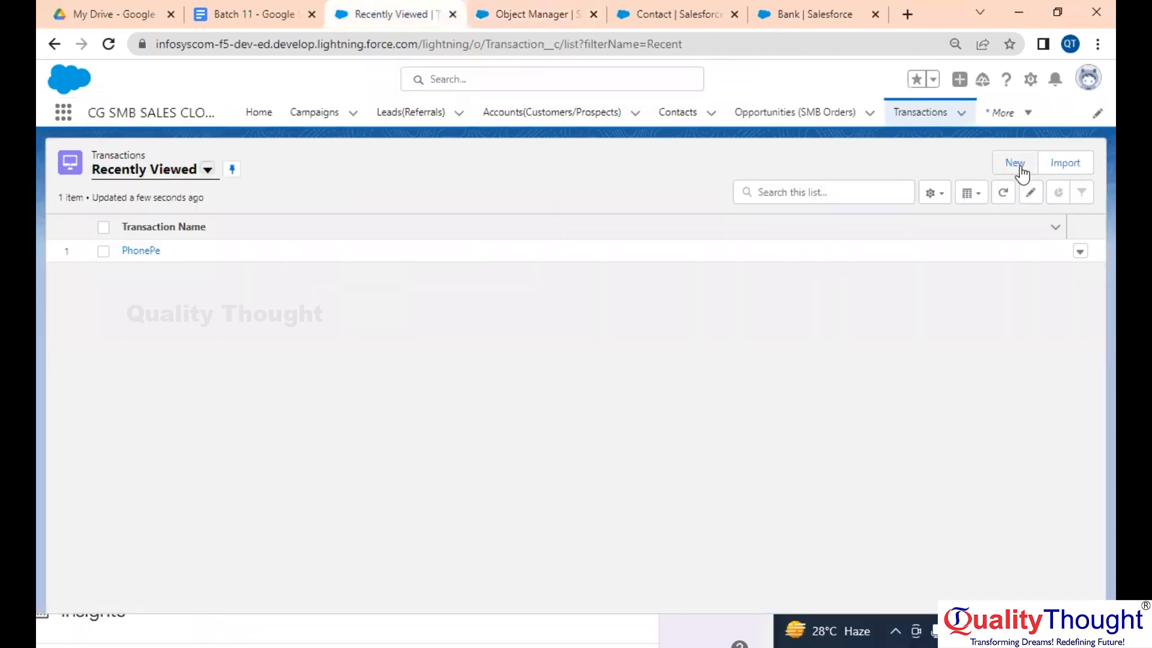
pyautogui.click(1030, 81)
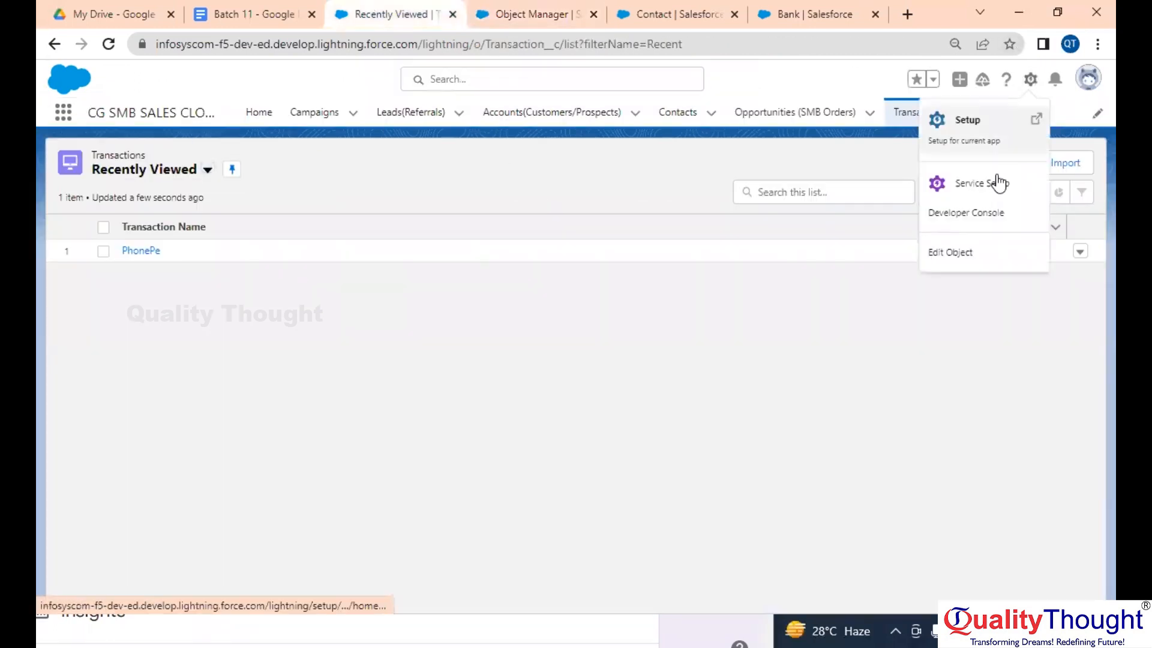
pyautogui.click(956, 258)
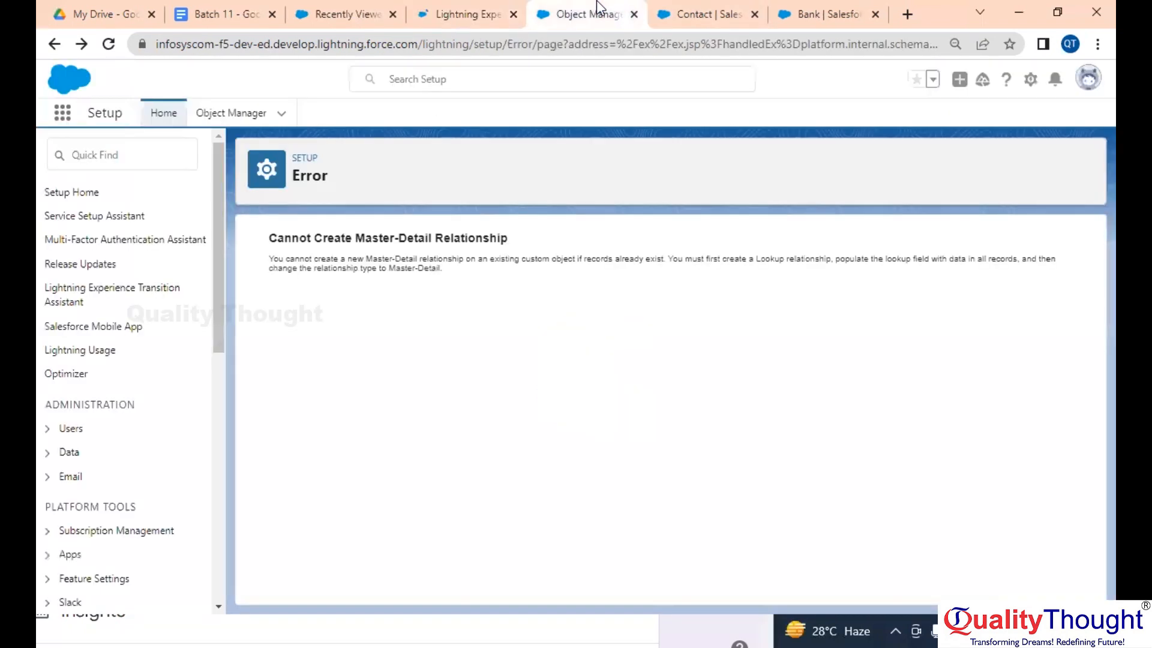
pyautogui.click(634, 15)
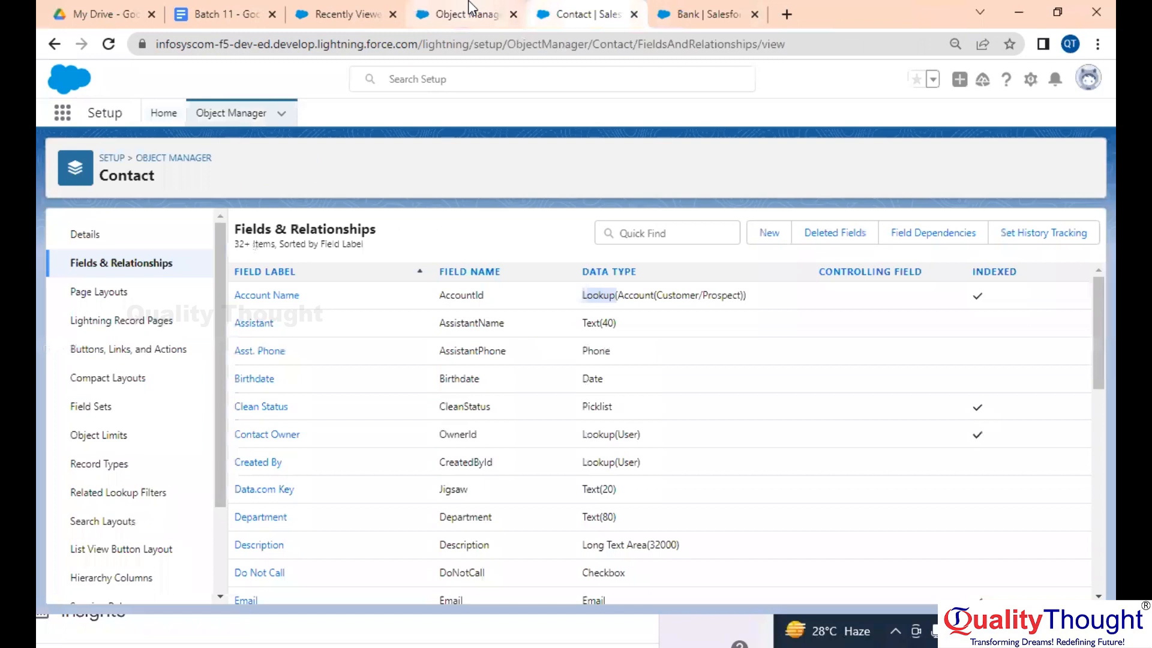
# Change the Transaction object's Bank field from Lookup to a Master-Detail Relationship and save it
pyautogui.click(139, 270)
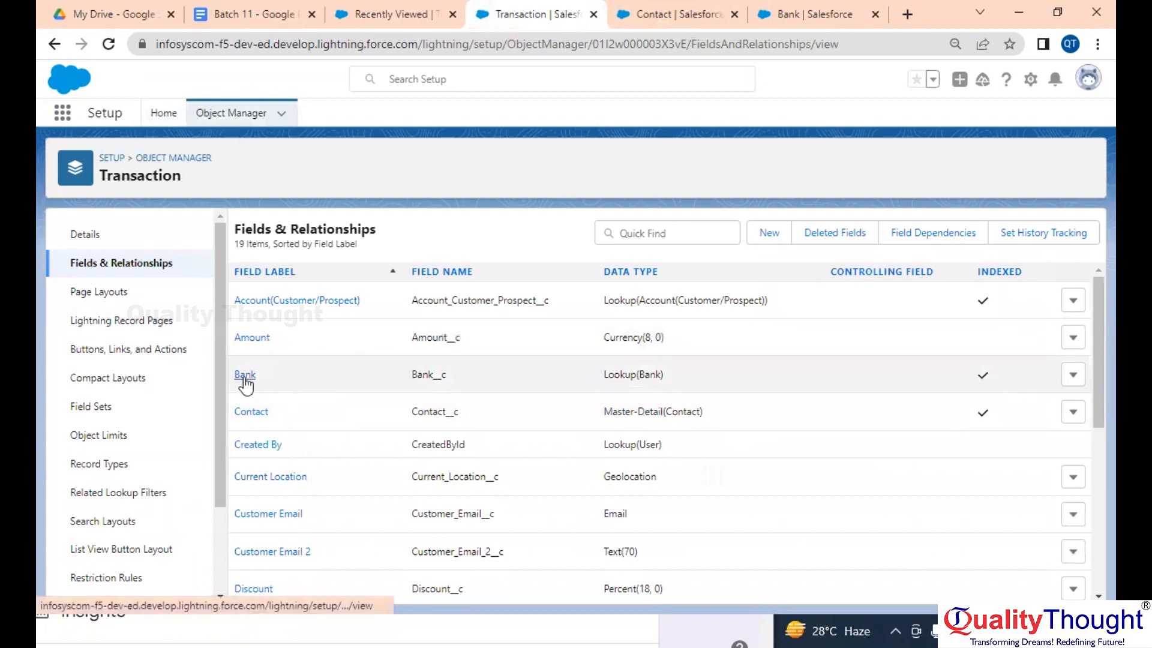
pyautogui.click(245, 378)
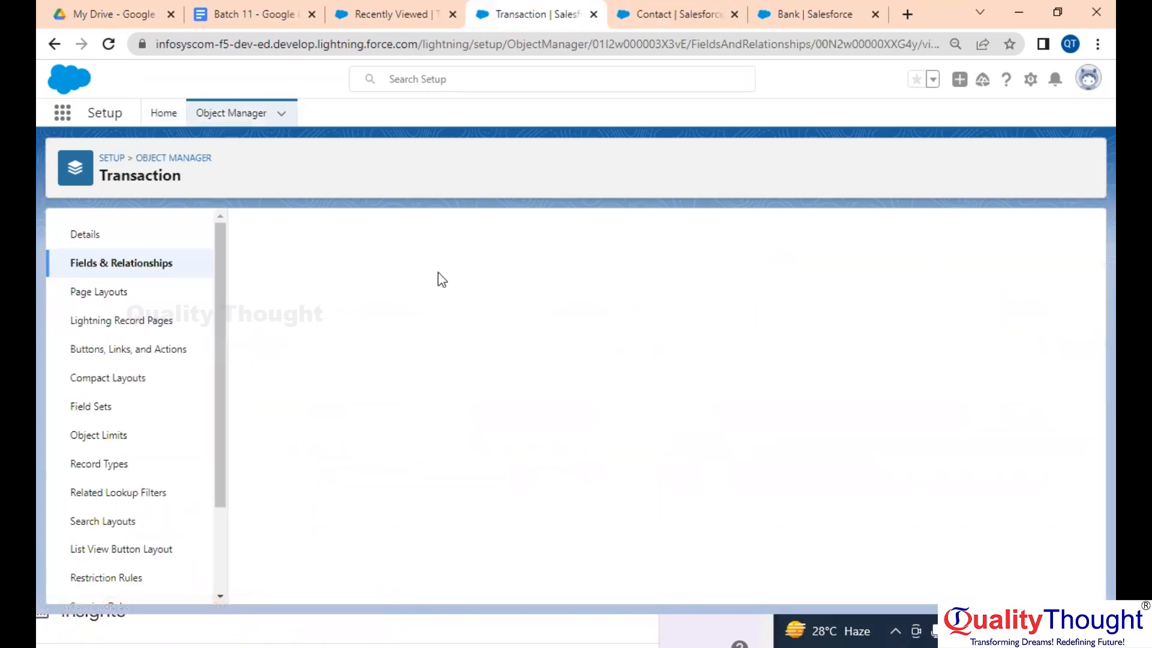
pyautogui.click(512, 296)
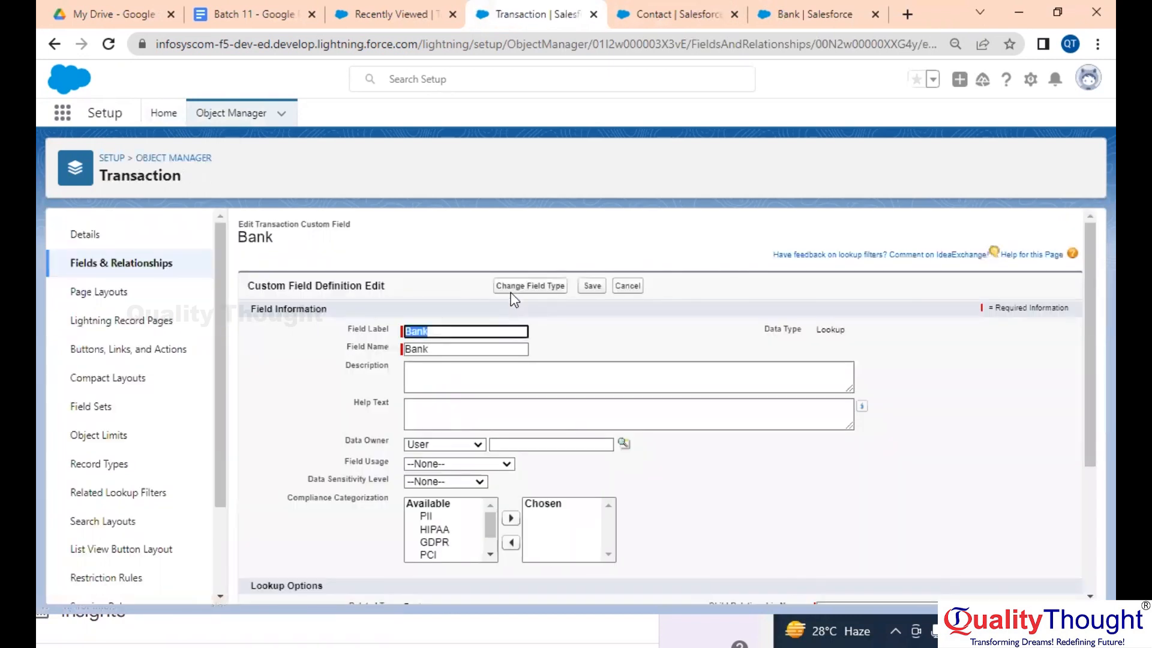
pyautogui.click(532, 287)
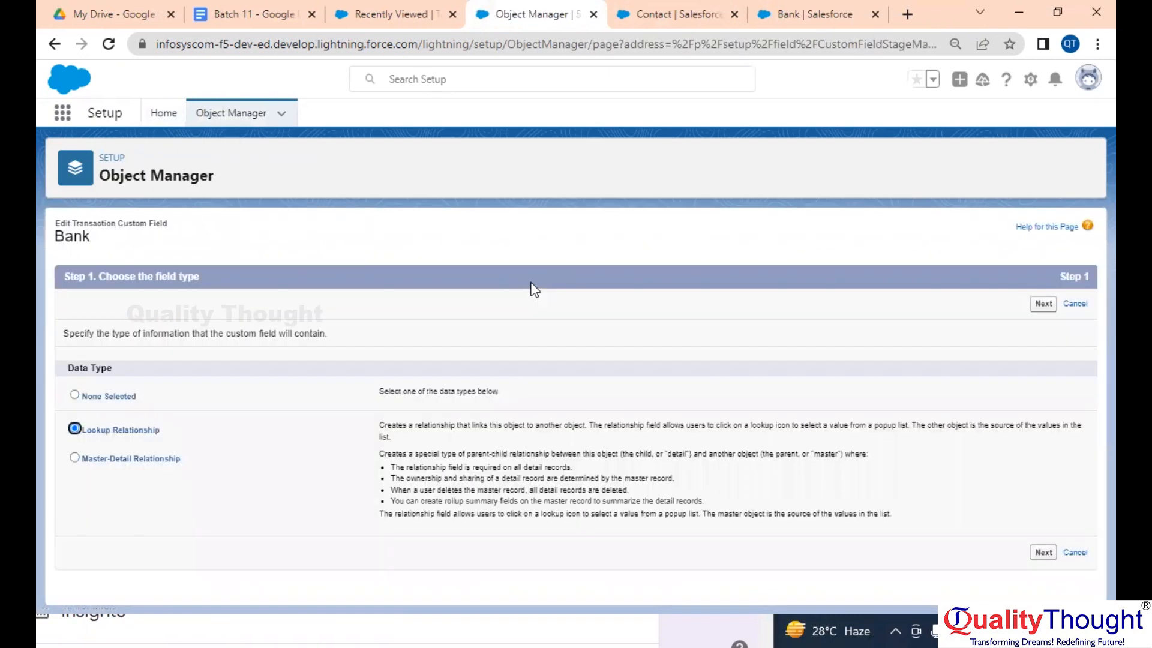
pyautogui.click(158, 459)
pyautogui.click(1042, 306)
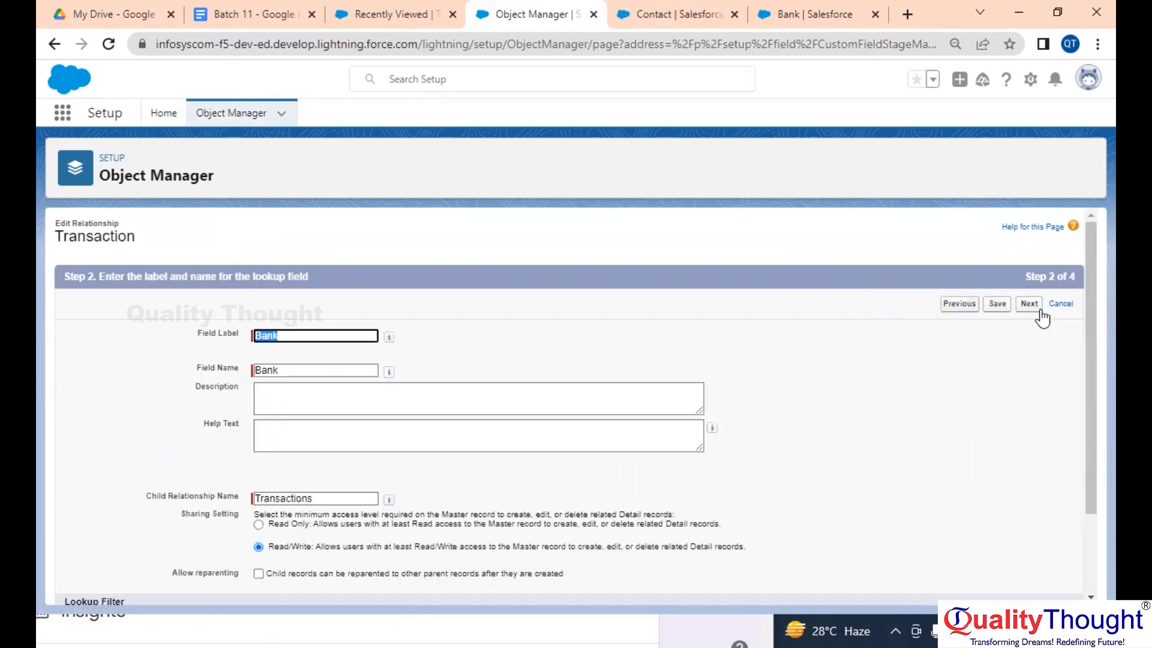
pyautogui.click(999, 304)
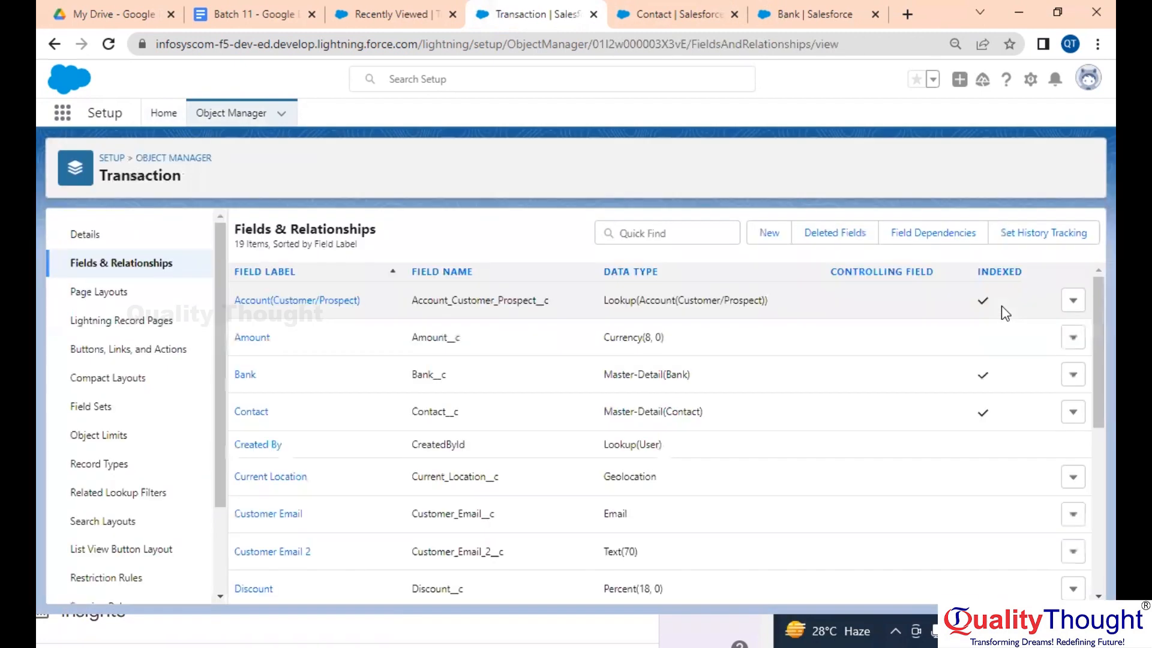
# Check the Bank field's data type in the Transaction object's field list
pyautogui.doubleClick(624, 374)
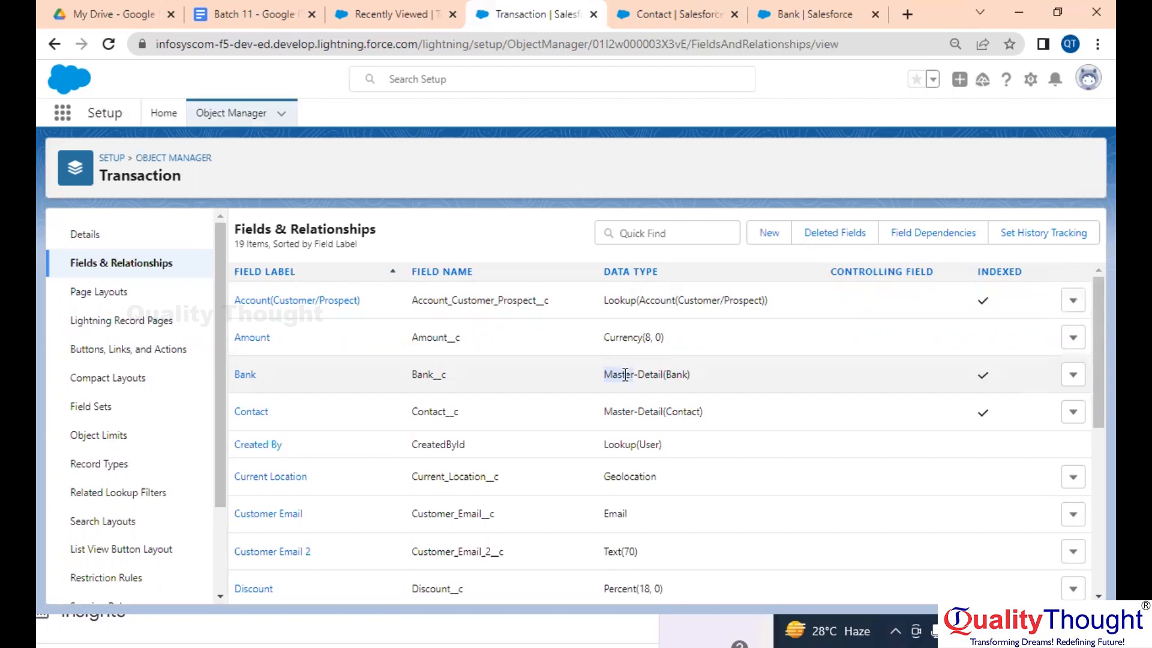
pyautogui.scroll(-2, 625, 374)
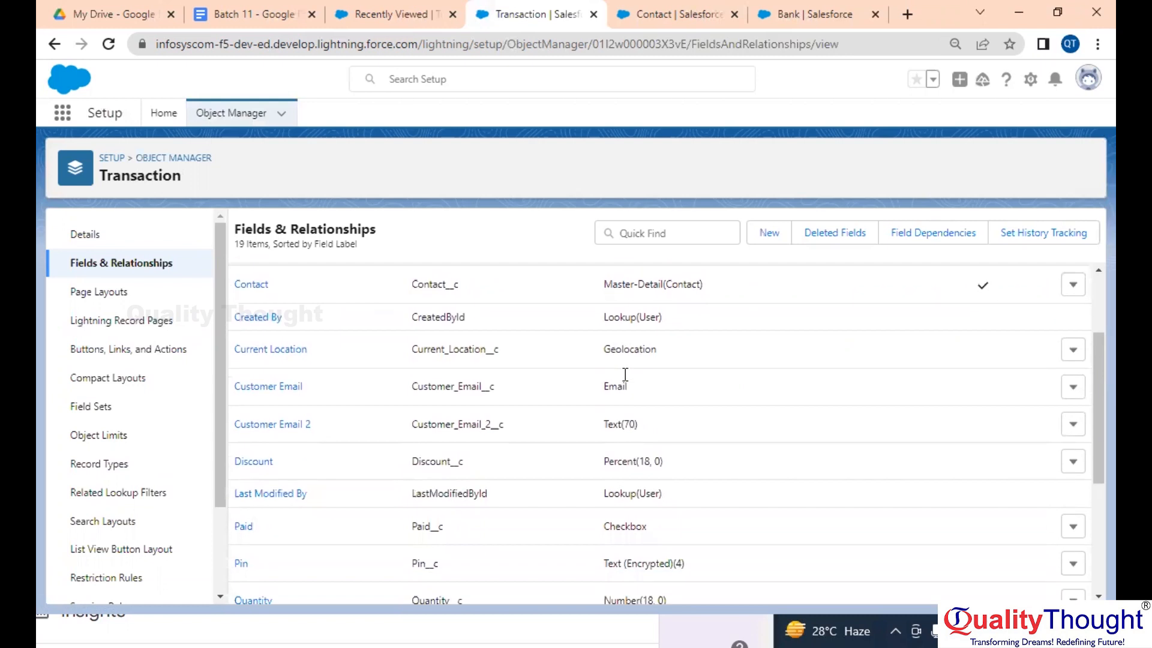
pyautogui.scroll(2, 620, 361)
pyautogui.press('super+d')
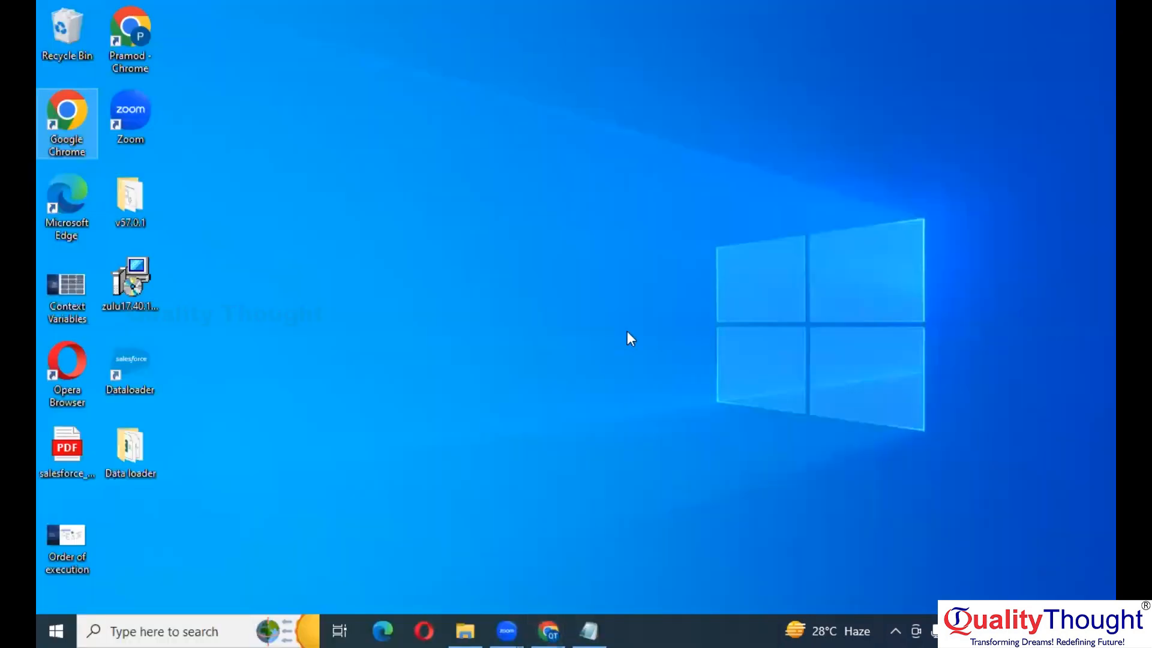
pyautogui.press('super+d')
pyautogui.click(919, 96)
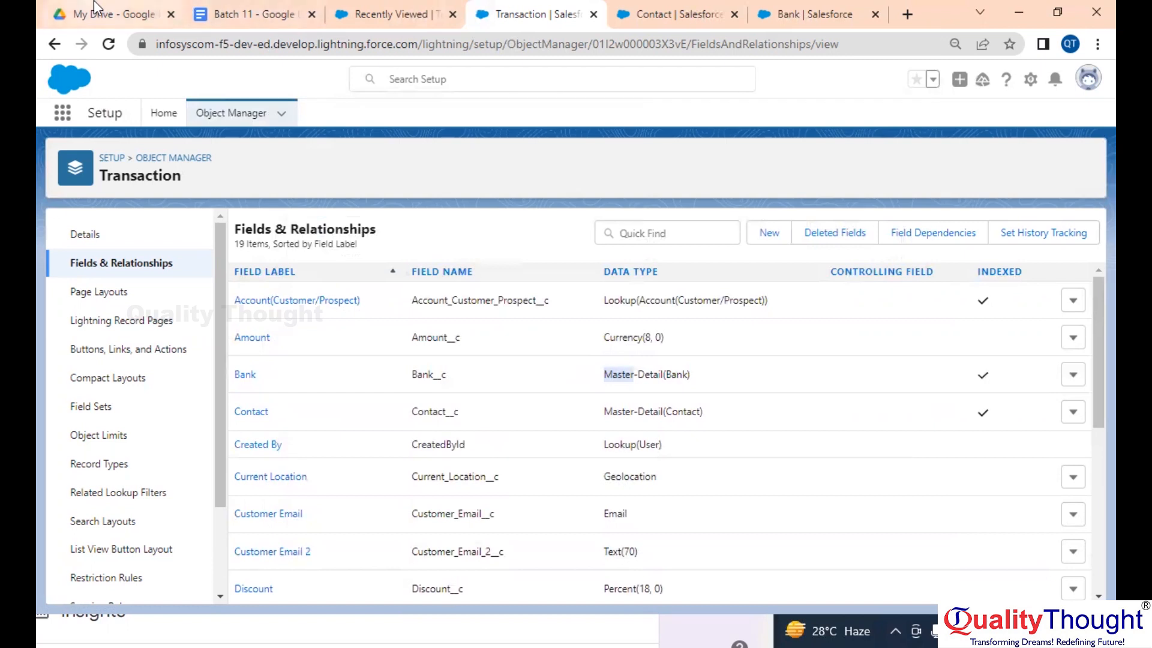
# Switch to the Batch 11 document and start a new line on the blank page after the Junction Object note
pyautogui.click(108, 13)
pyautogui.click(224, 8)
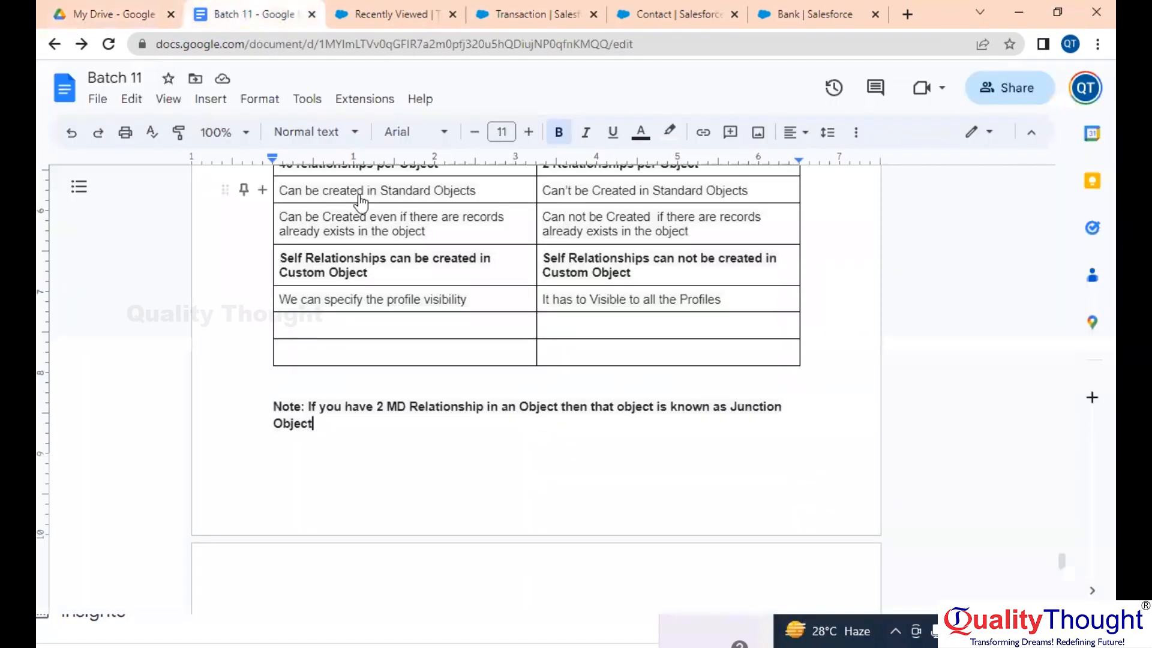
pyautogui.scroll(-1, 455, 376)
pyautogui.scroll(-1, 455, 377)
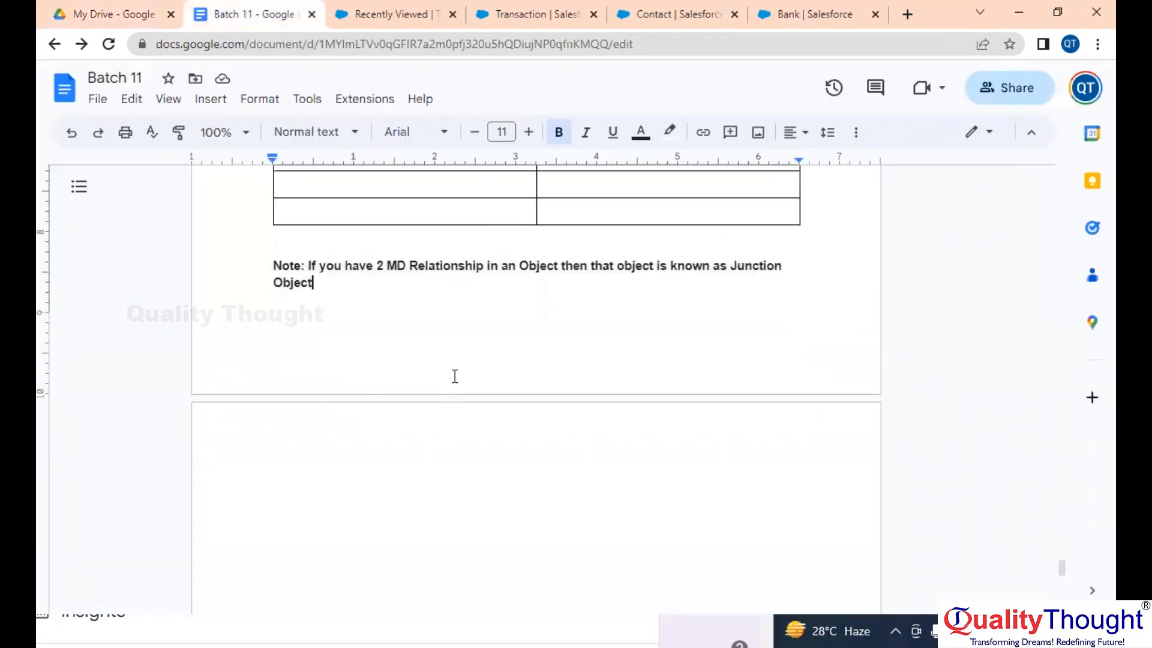
pyautogui.scroll(-2, 389, 407)
pyautogui.click(352, 325)
pyautogui.scroll(-1, 352, 325)
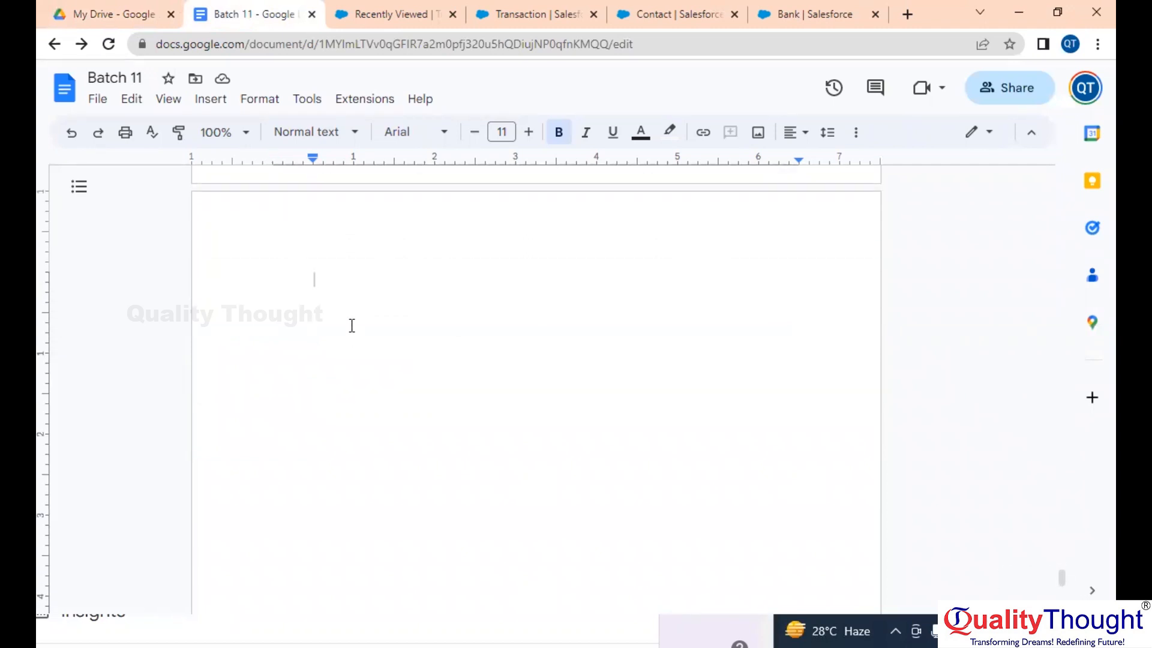
pyautogui.press('Return')
pyautogui.scroll(3, 350, 253)
pyautogui.scroll(-1, 351, 252)
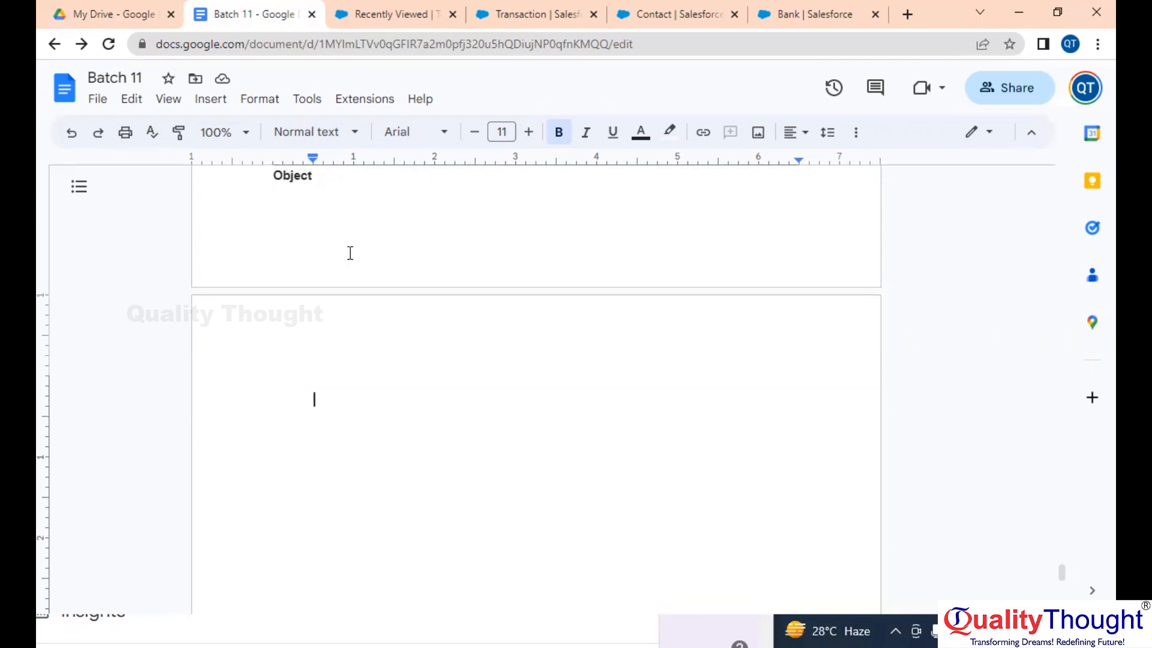
pyautogui.scroll(-2, 351, 253)
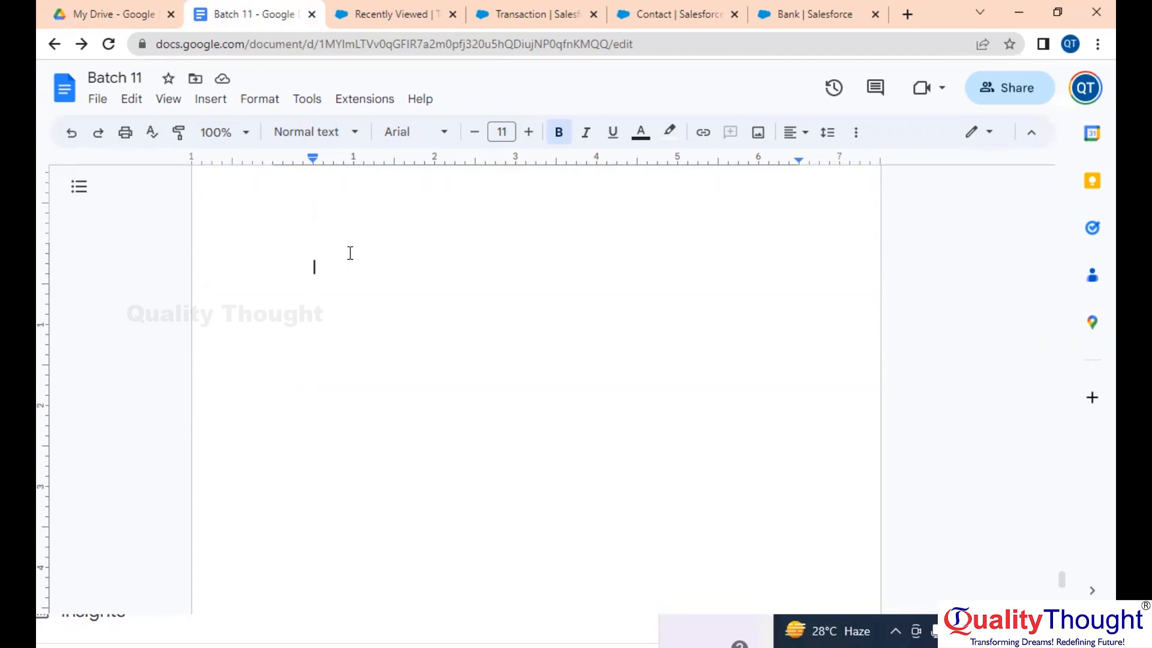
# Write the bold heading "Rollup Summary:" and turn bold off for the text that follows
pyautogui.write('Rollu')
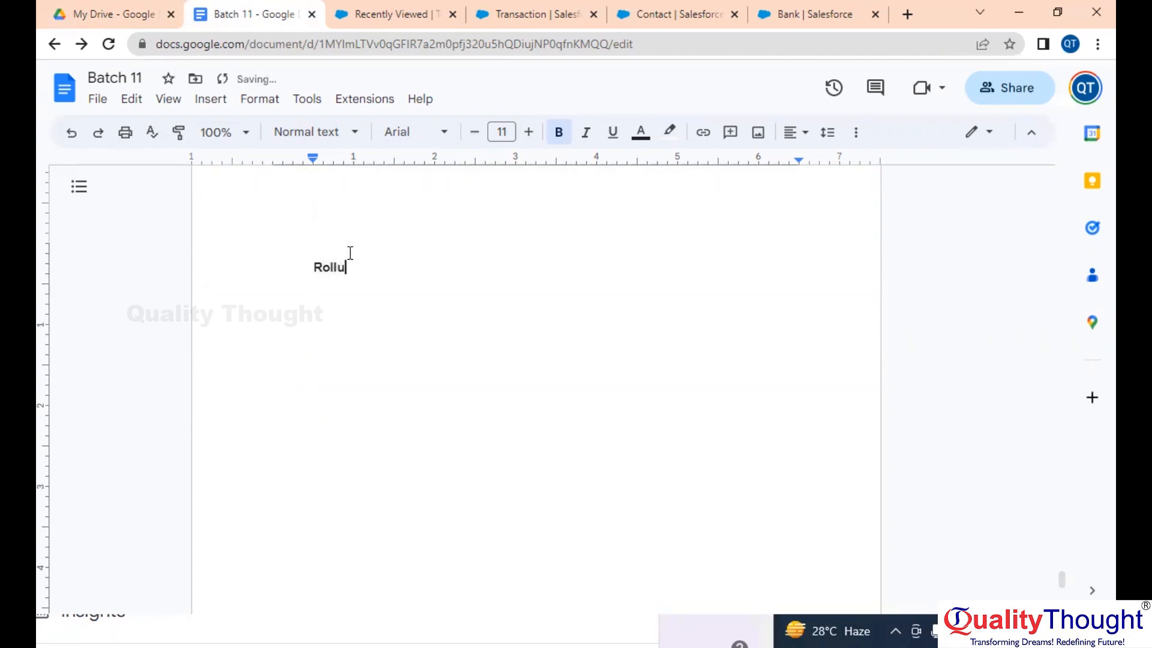
pyautogui.write('p Summari')
pyautogui.press('BackSpace')
pyautogui.write('y:')
pyautogui.click(561, 133)
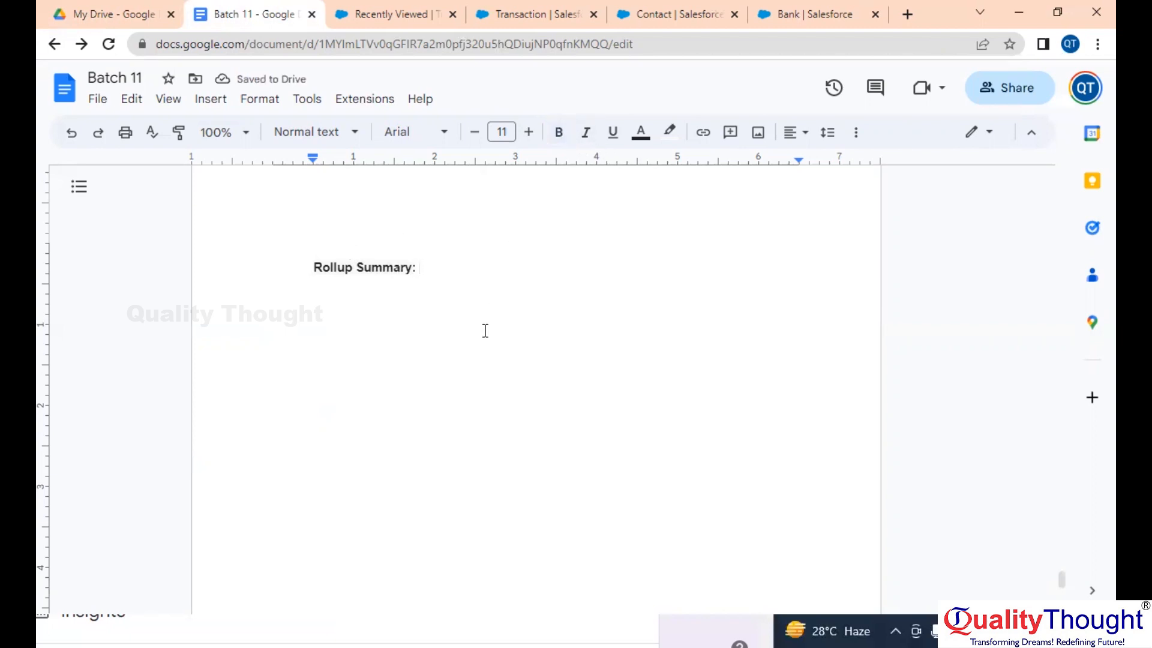
# Add the indented definition "Summary of the Childs in an Parent Object" below the Rollup Summary heading
pyautogui.press('Return')
pyautogui.press('Return')
pyautogui.press('Tab')
pyautogui.write('Summary ')
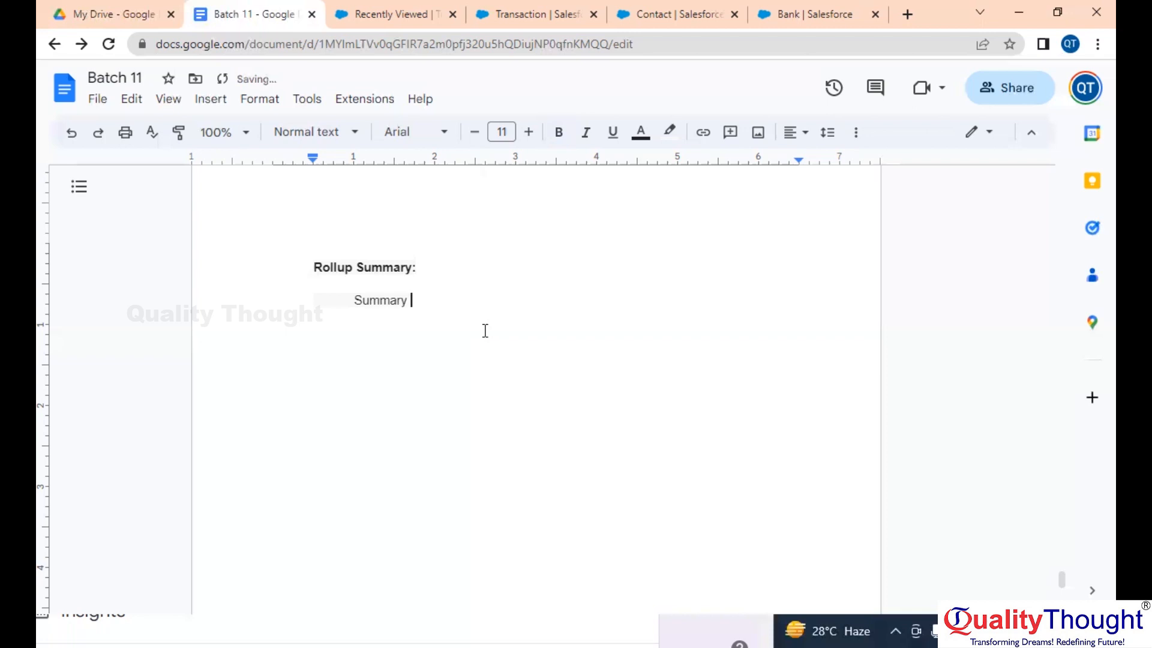
pyautogui.write('of the Childs in an ')
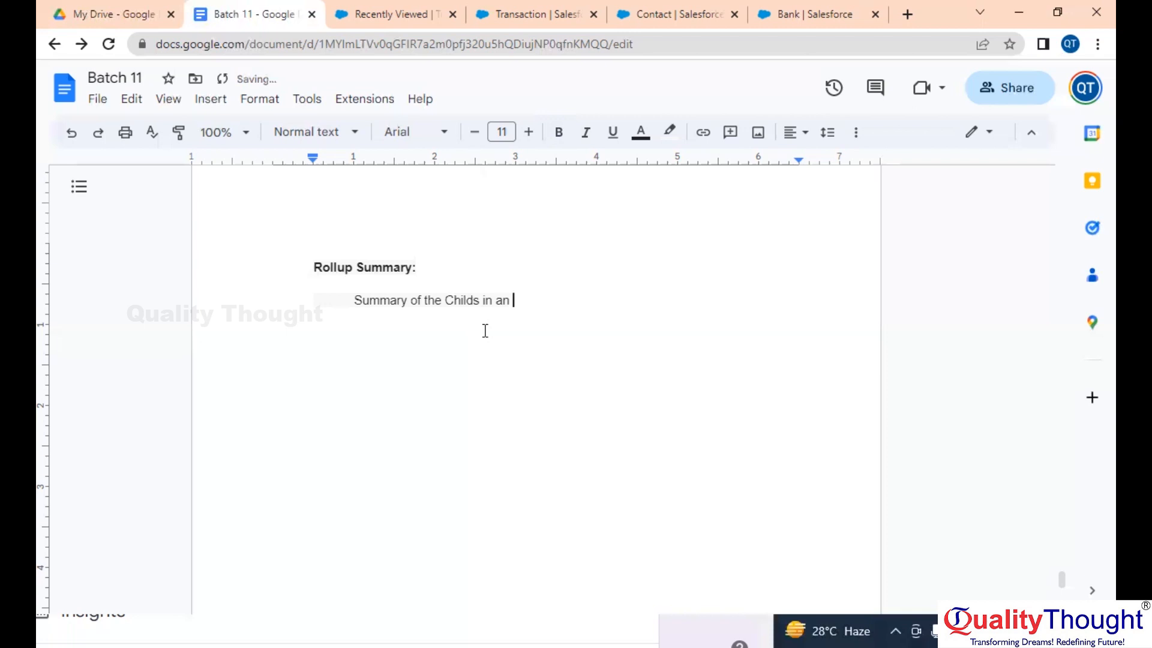
pyautogui.write('Parent Object')
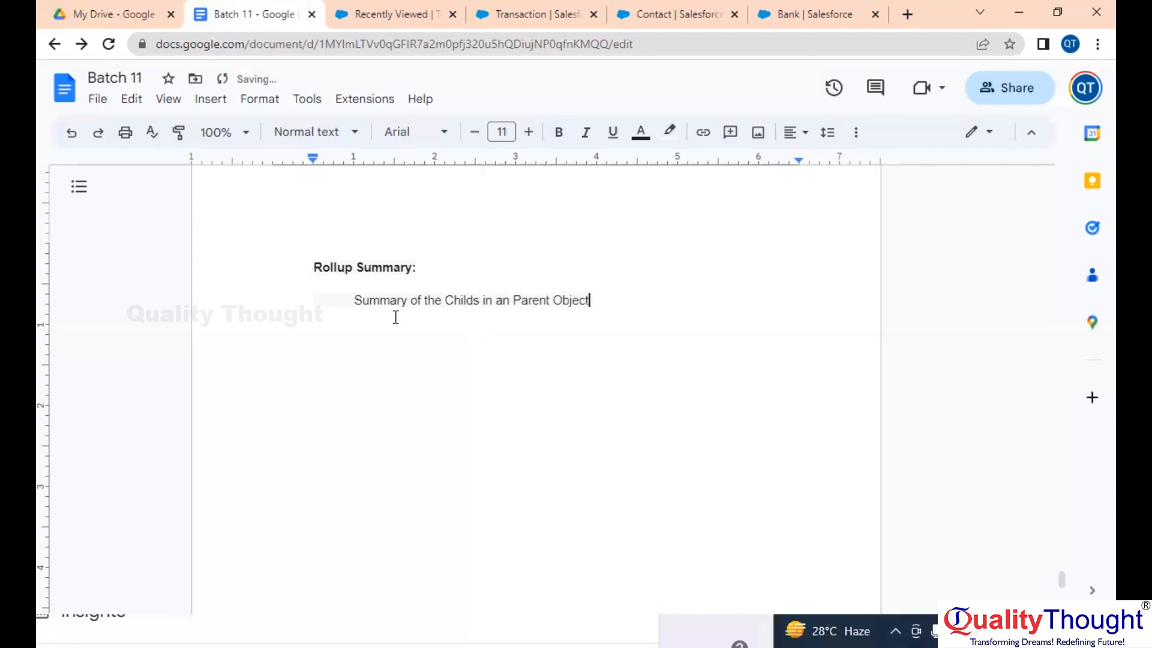
# Insert "/ Details" after "Summary" in the definition and end the sentence with a period
pyautogui.click(407, 302)
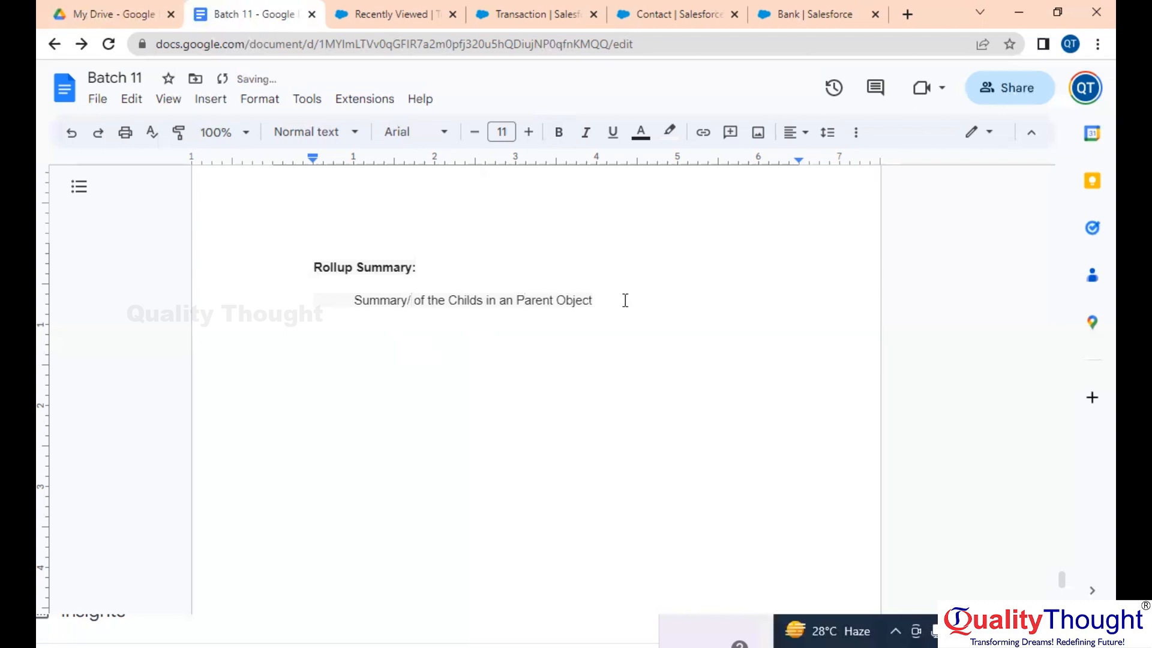
pyautogui.write('/ Detail')
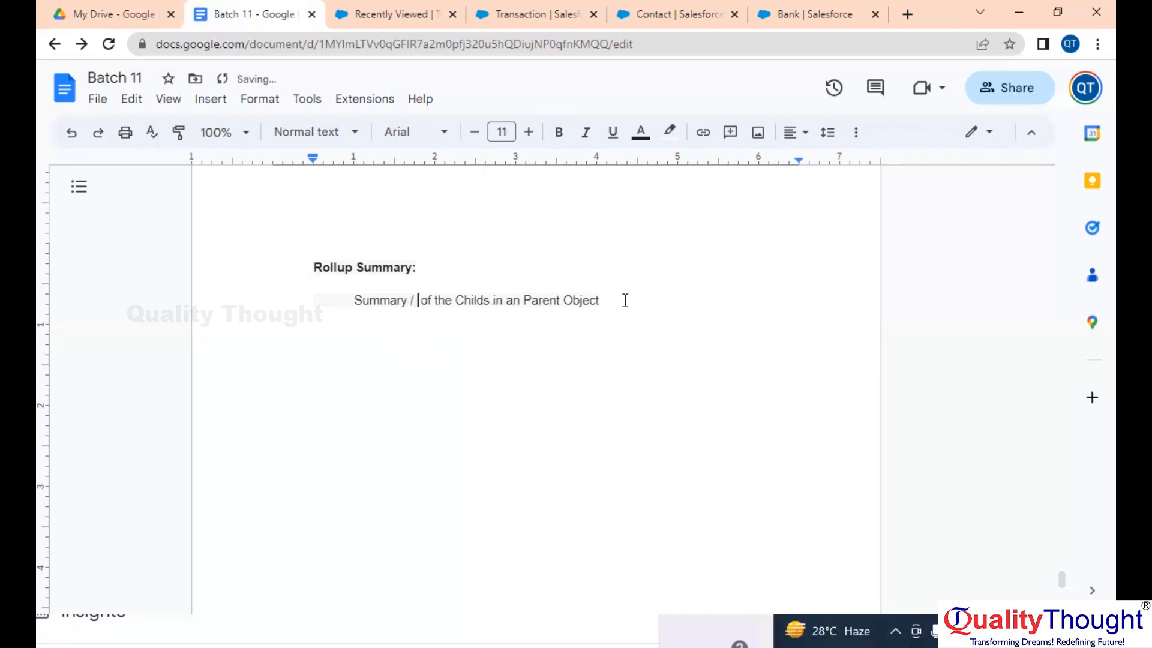
pyautogui.write('s')
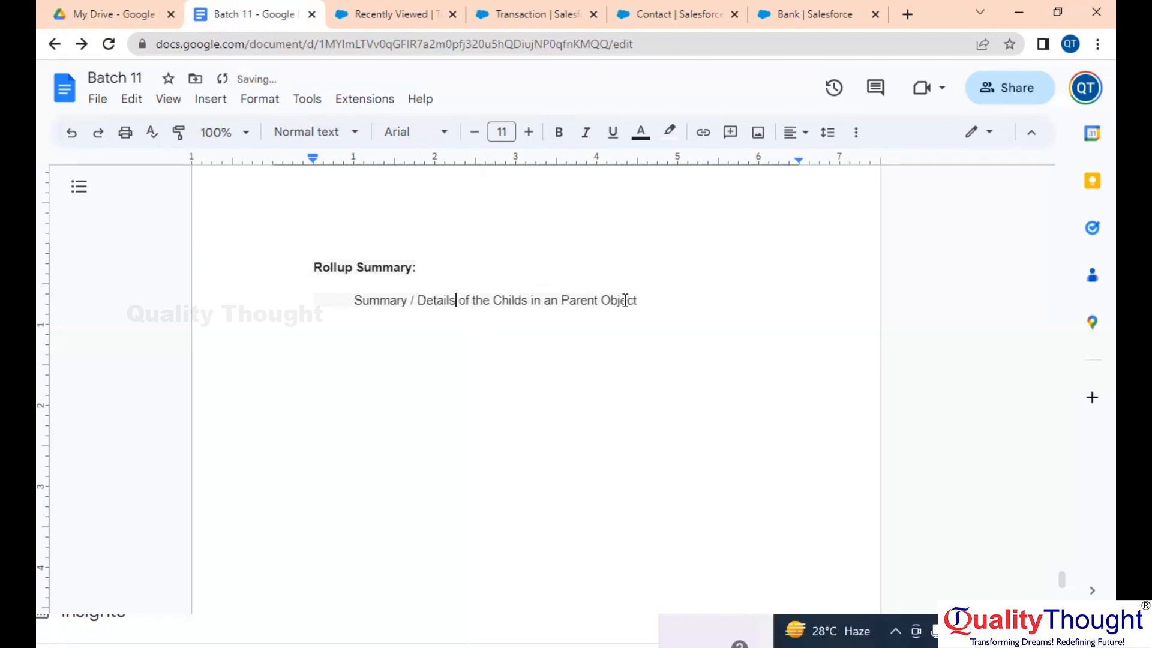
pyautogui.click(673, 311)
pyautogui.click(645, 299)
pyautogui.write('.')
# Correct "an Parent" to "a Parent" in the Rollup Summary definition
pyautogui.scroll(3, 568, 342)
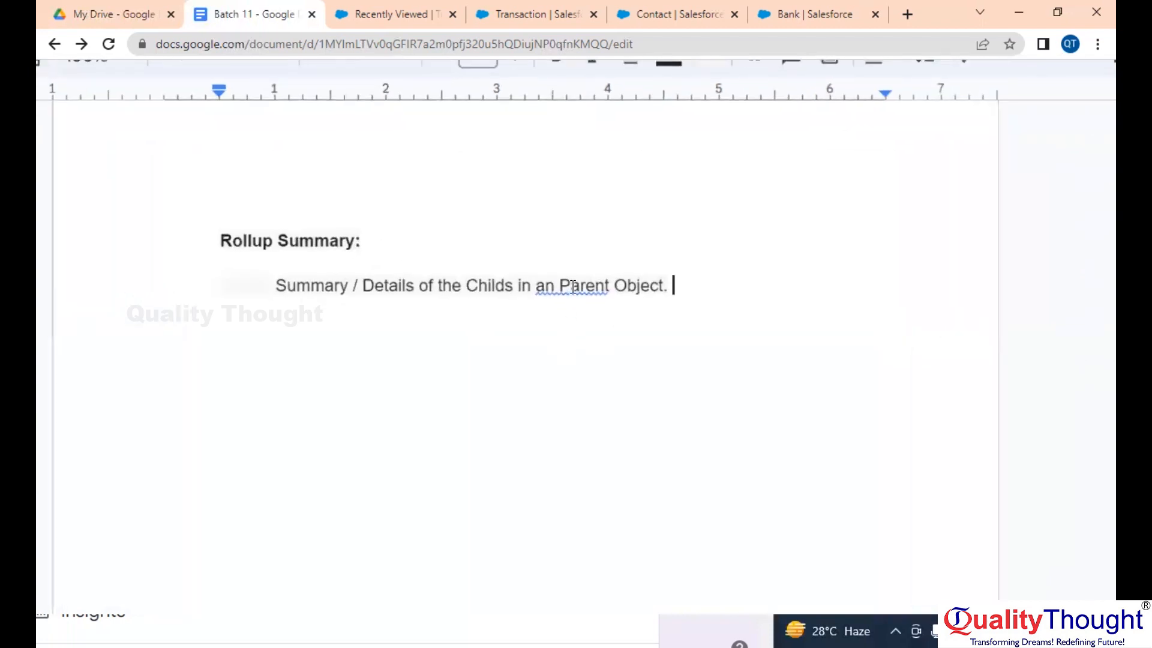
pyautogui.click(575, 283)
pyautogui.click(579, 252)
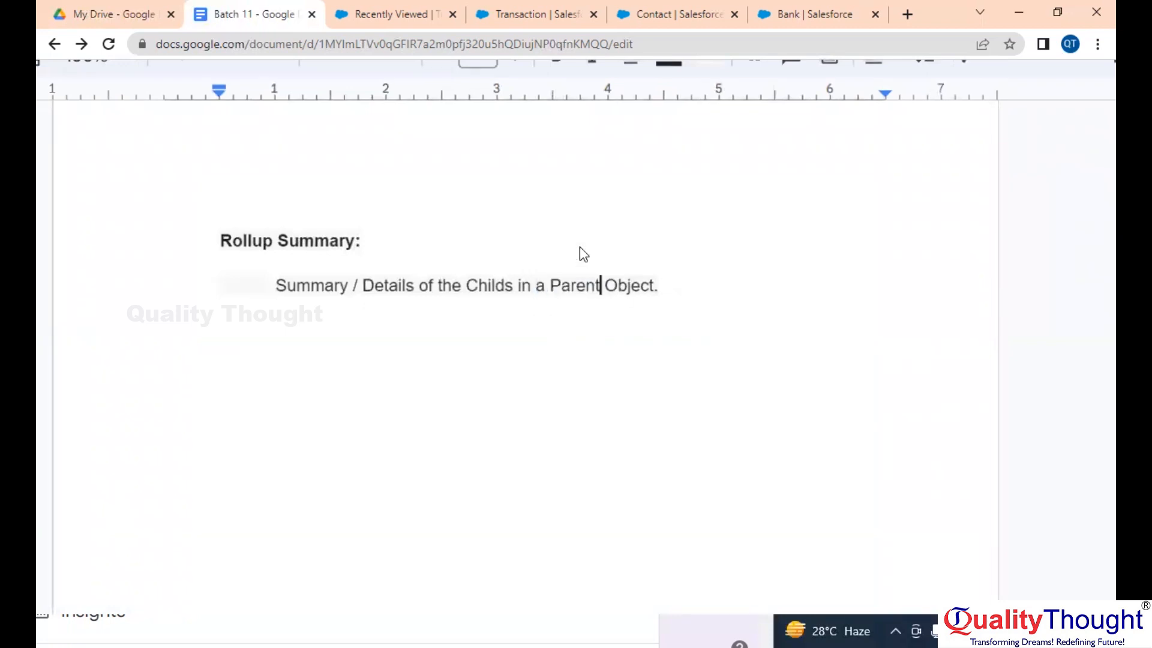
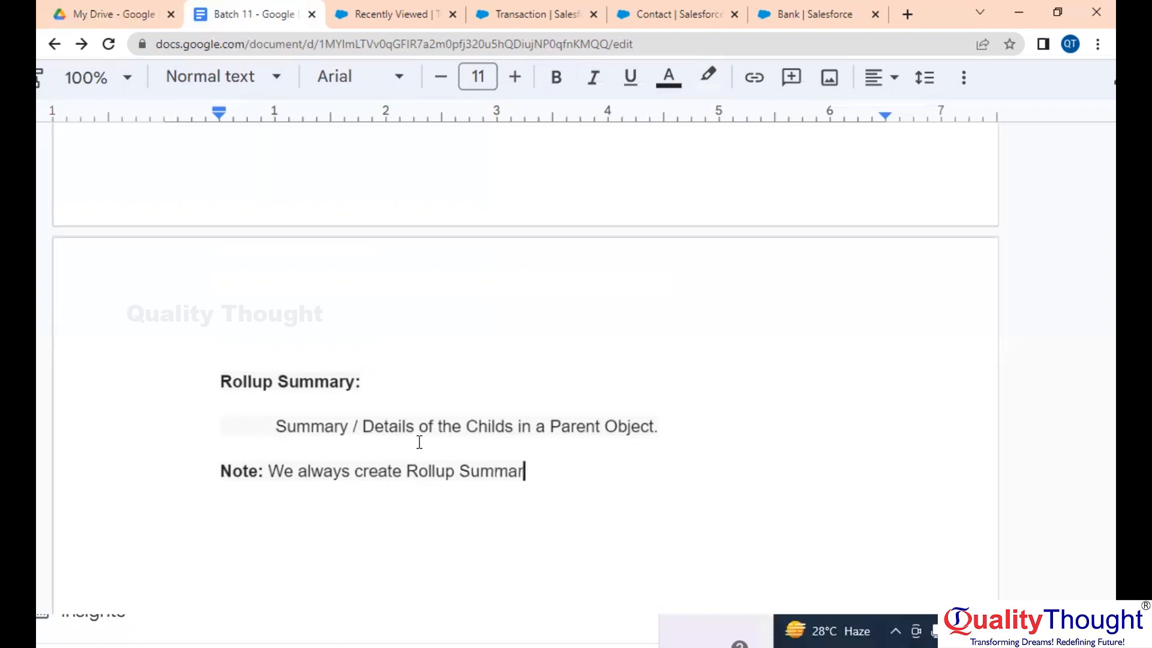
# Complete the note on creating Rollup Summary with "only in a Parent Object with Master Detail Relationship"
pyautogui.write('only in ')
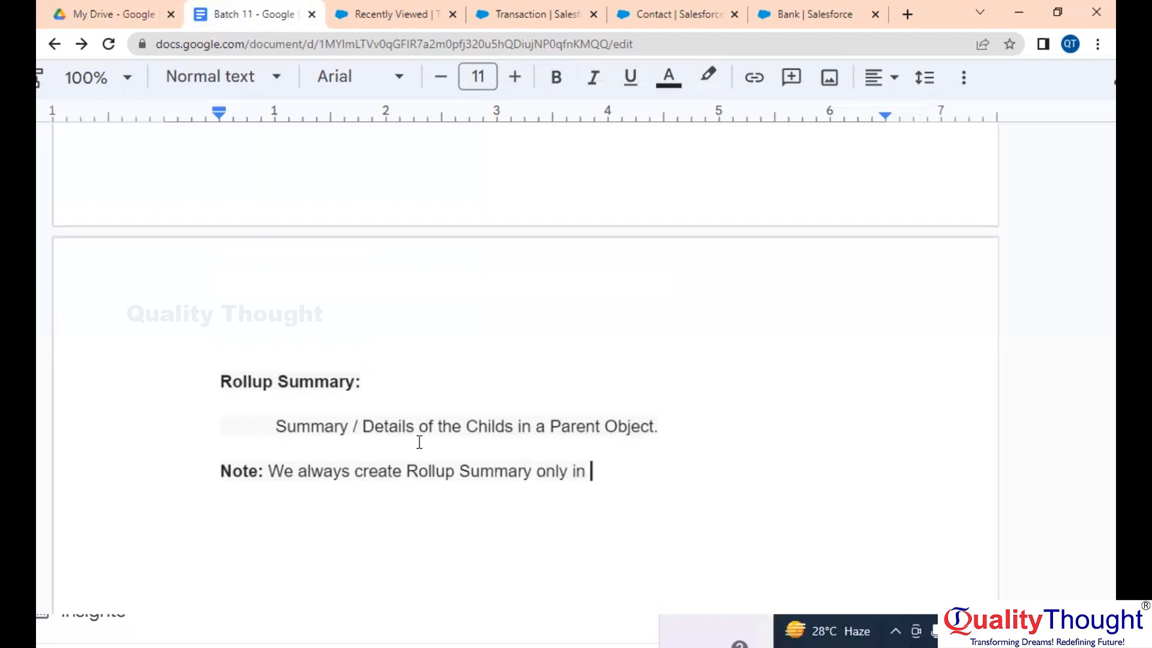
pyautogui.write('a Parent Object with Master Details')
pyautogui.press('BackSpace')
pyautogui.write('Relationship')
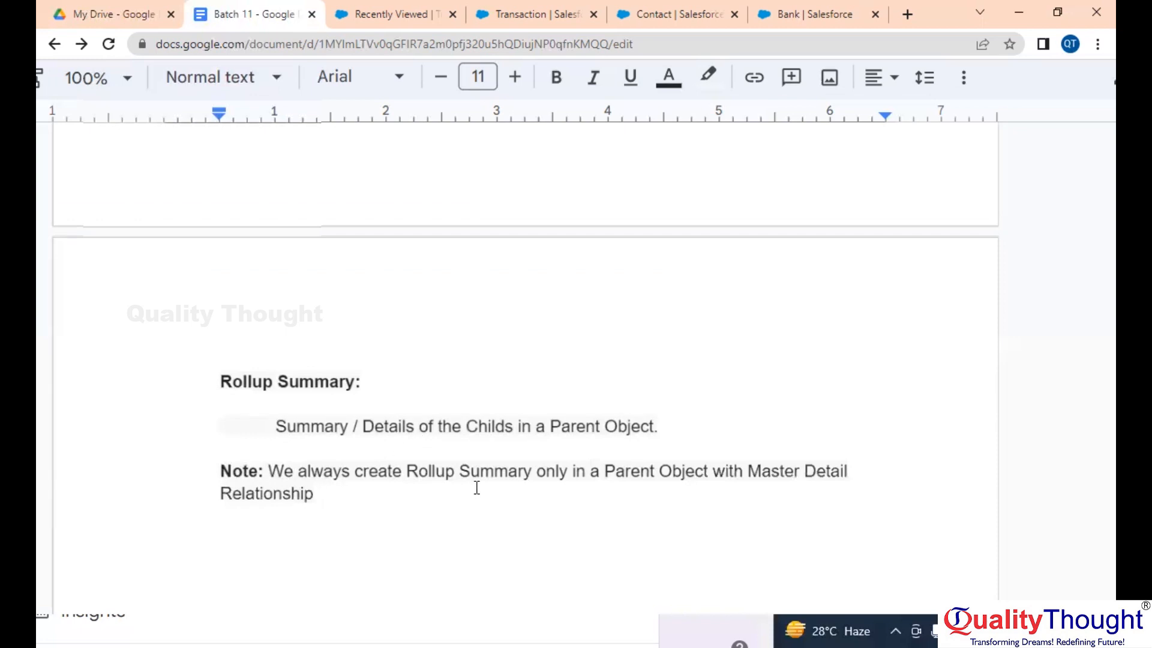
# Add the line "You can't Create Rollup Summary if the Relationship between Parent and Child is Lookup relationship" below the note
pyautogui.press('Return')
pyautogui.write("You can't Create ")
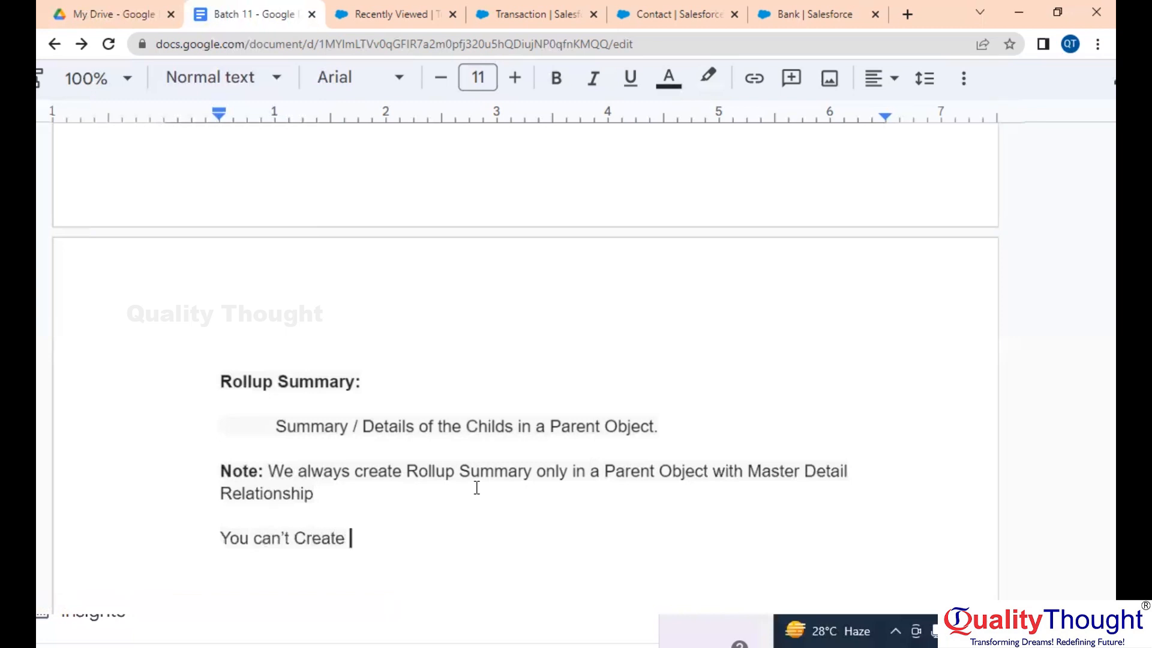
pyautogui.write('Rollup Summary ')
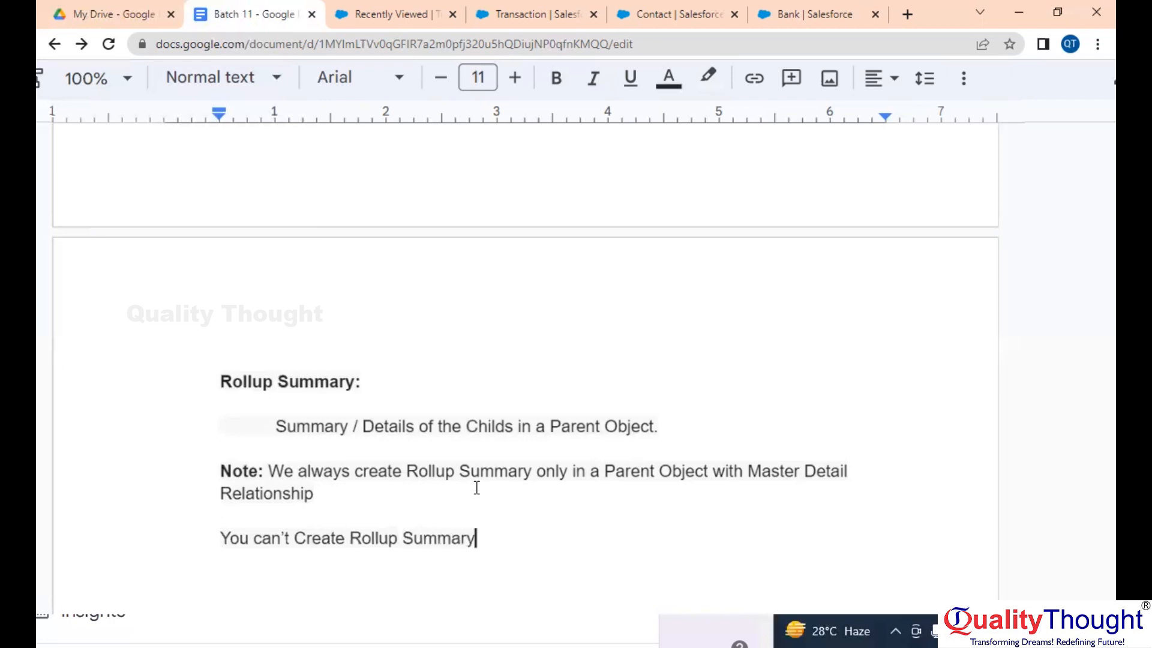
pyautogui.write('if the')
pyautogui.scroll(-2, 477, 487)
pyautogui.write('Relat')
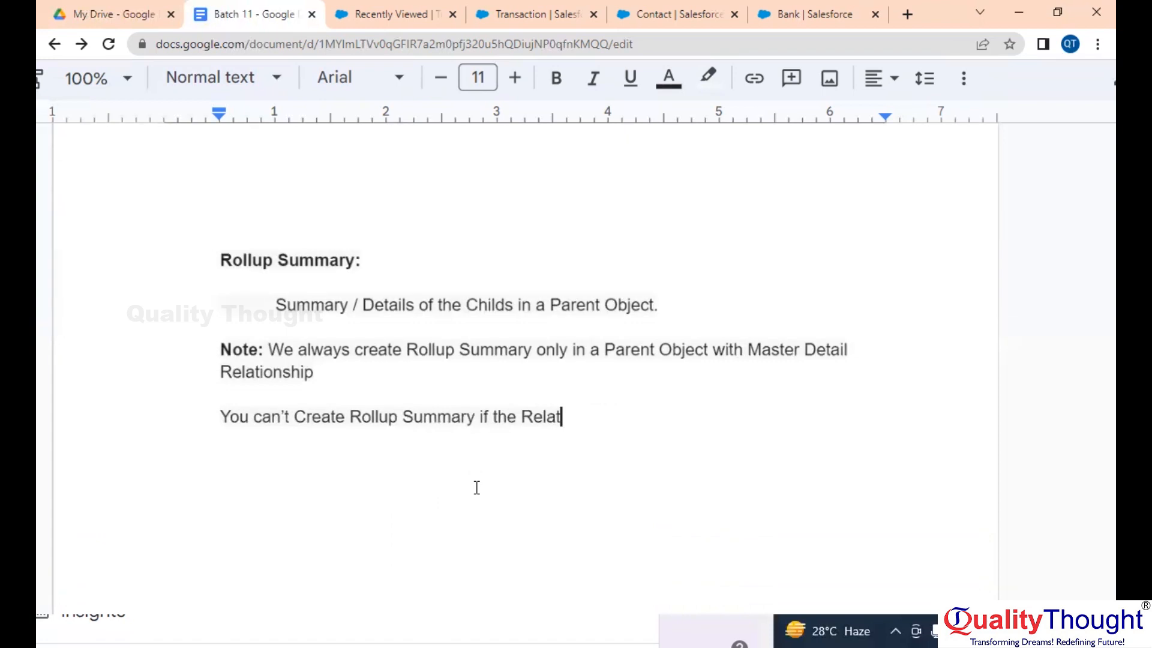
pyautogui.write('ionship ')
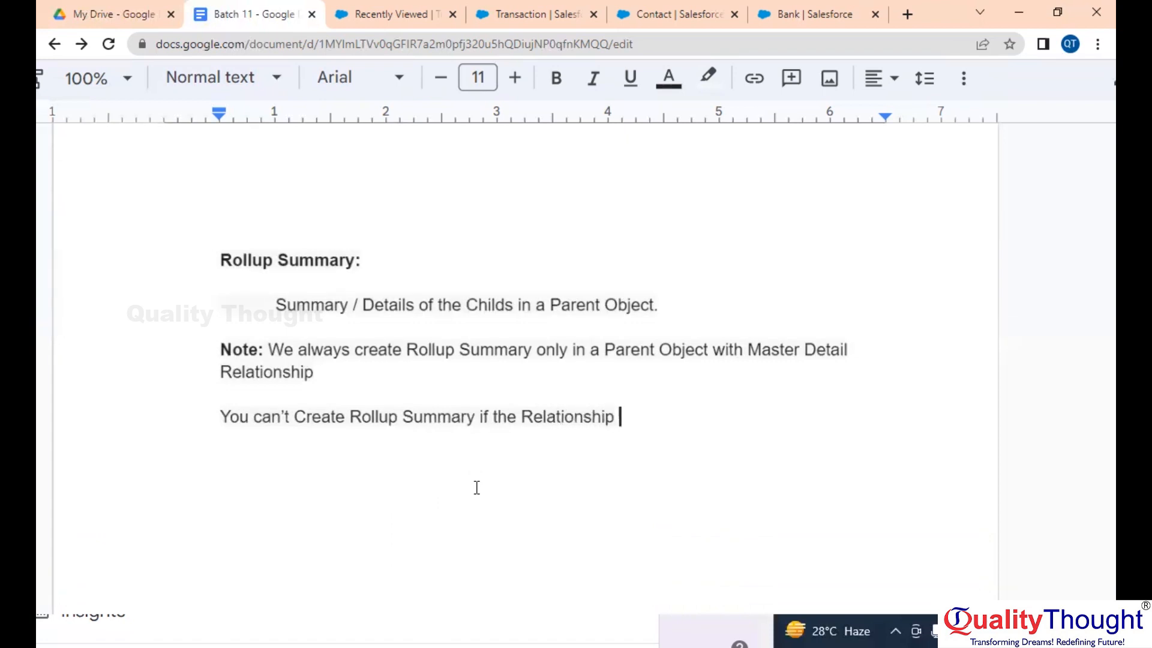
pyautogui.write('between ')
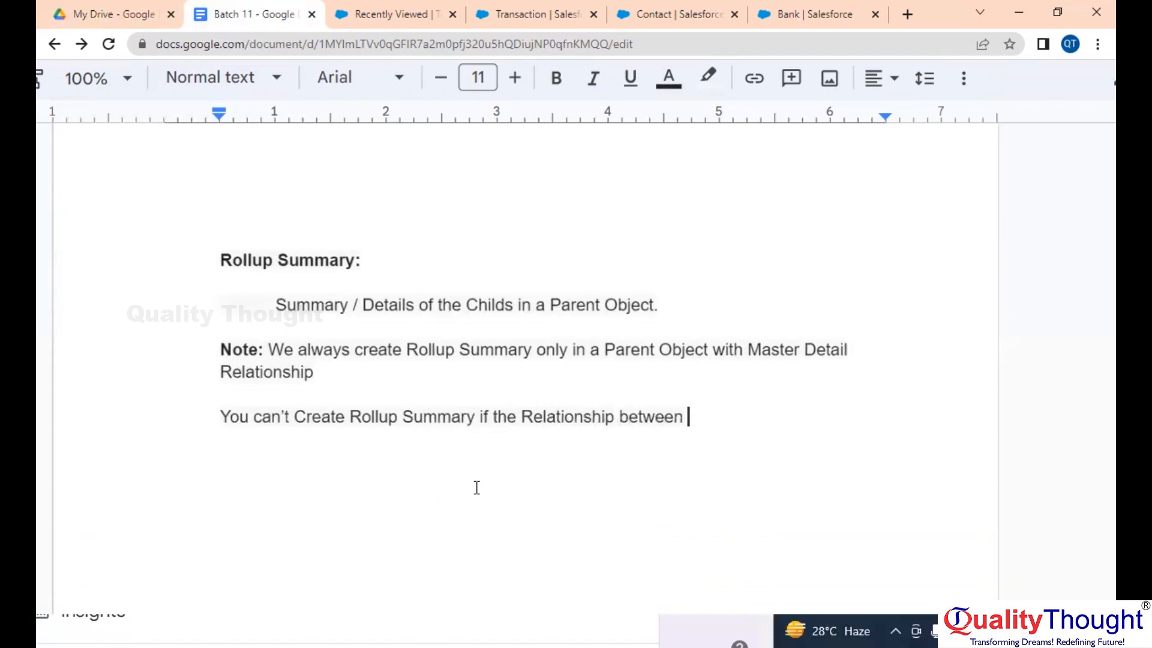
pyautogui.write('Parent andd')
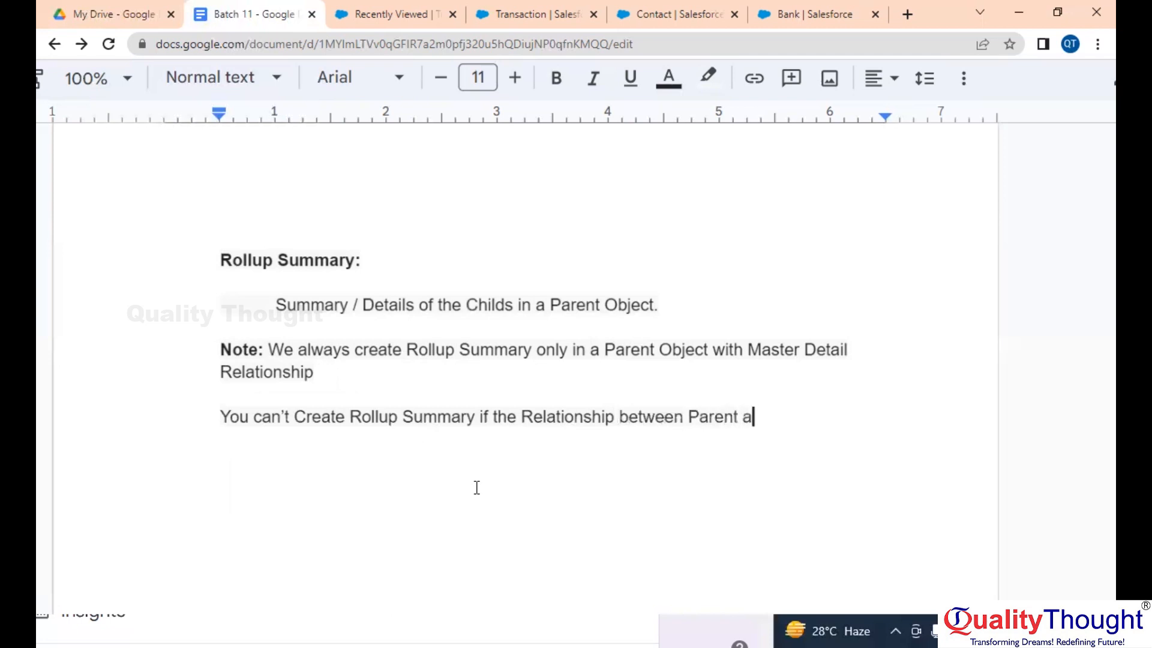
pyautogui.press('BackSpace')
pyautogui.press('BackSpace')
pyautogui.write('Child is Lo')
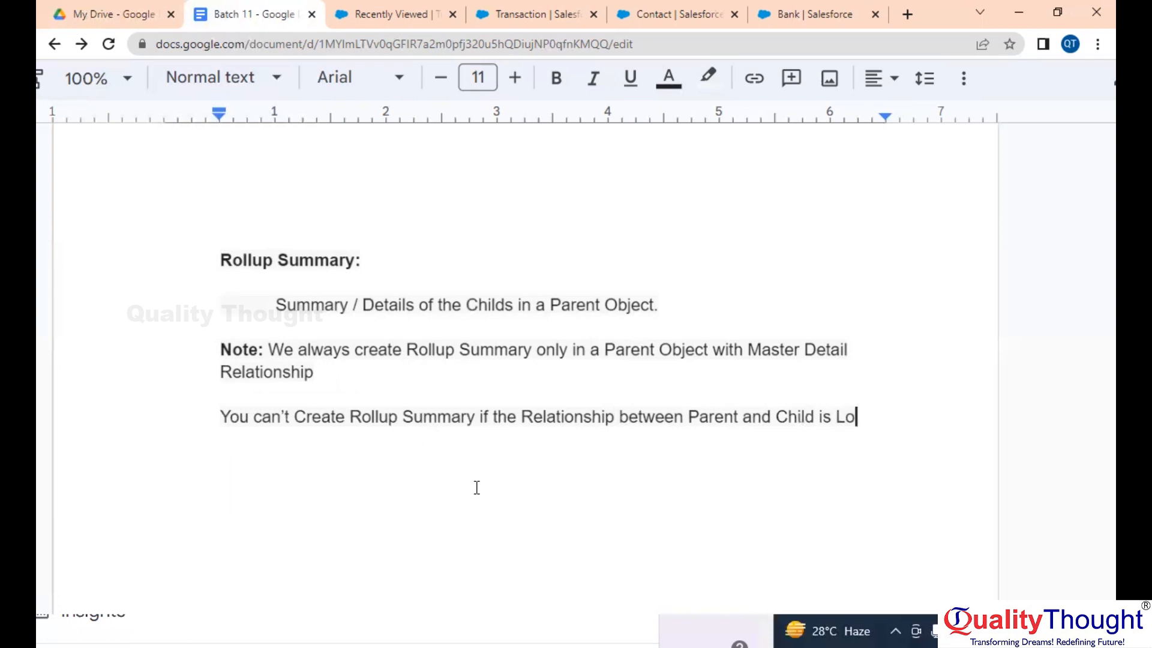
pyautogui.write('okup relati')
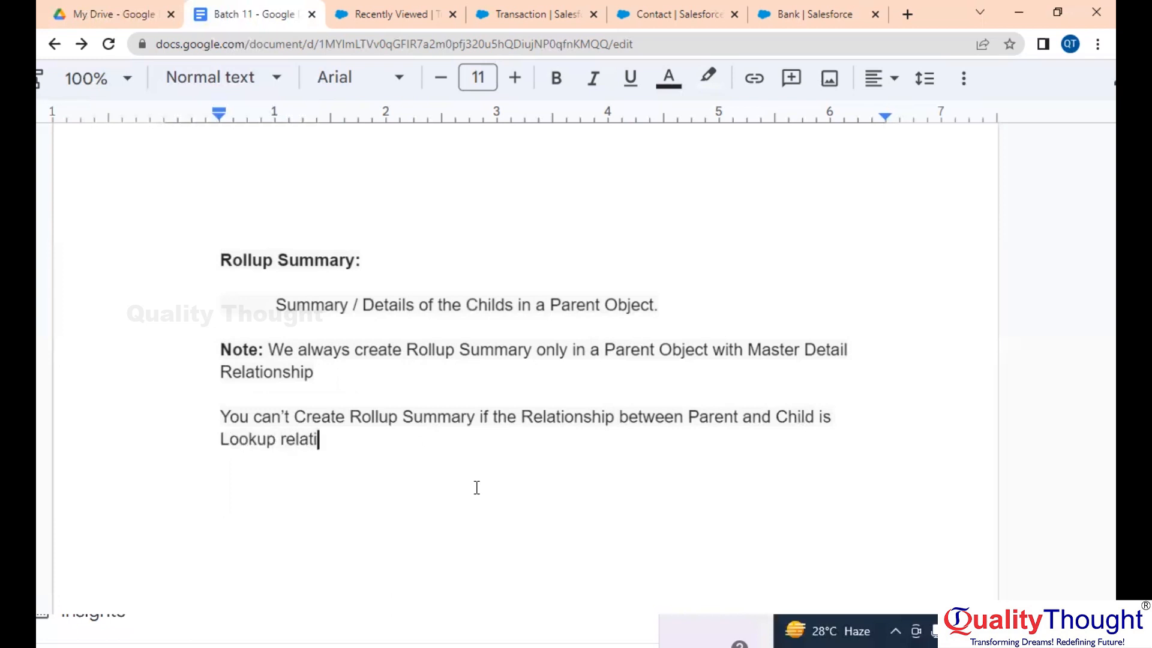
pyautogui.write('onship')
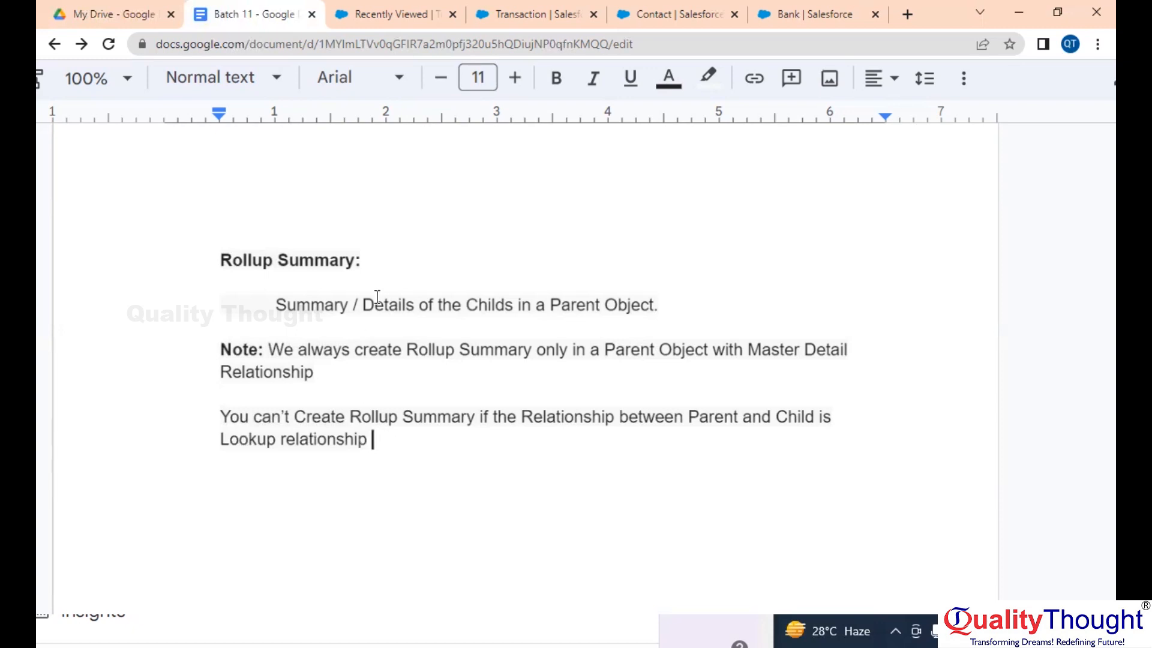
# Review the Bank and Transaction objects' fields in Salesforce, checking the data types of Transaction's Bank and Account relationship fields
pyautogui.click(801, 12)
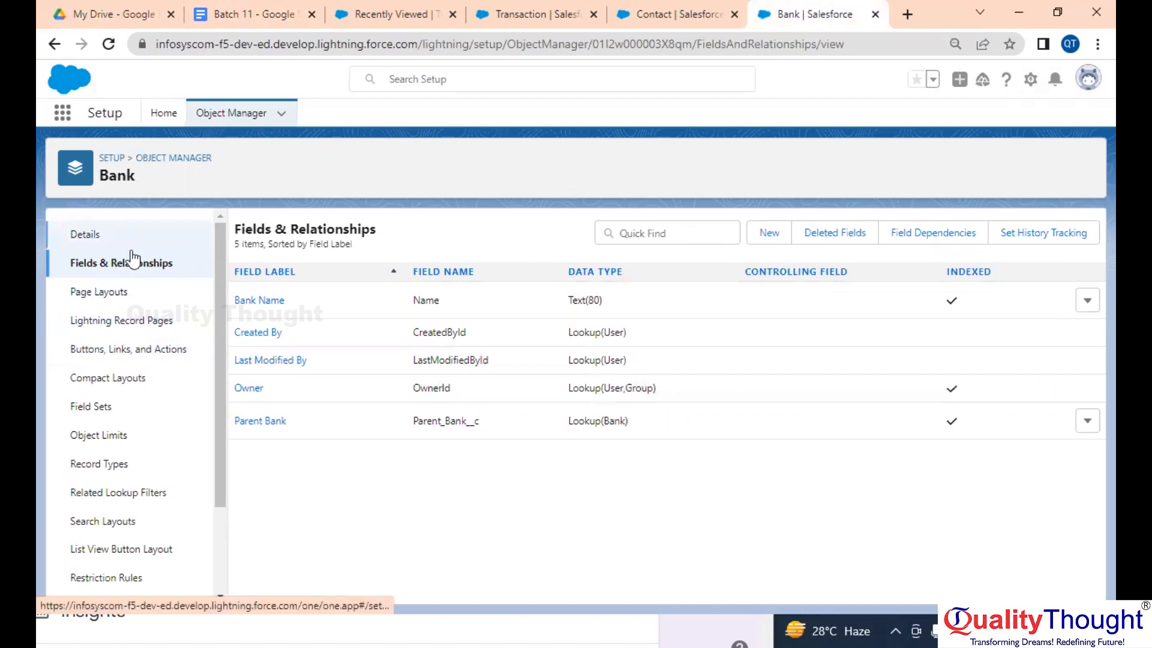
pyautogui.click(569, 8)
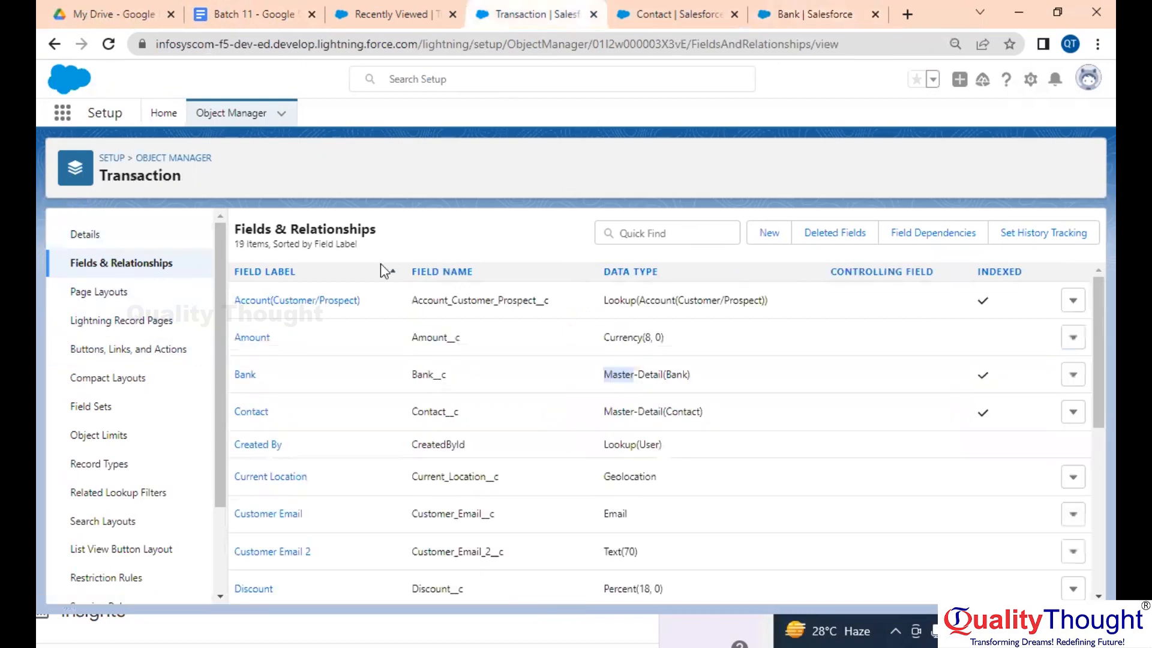
pyautogui.moveTo(569, 6); pyautogui.dragTo(660, 7)
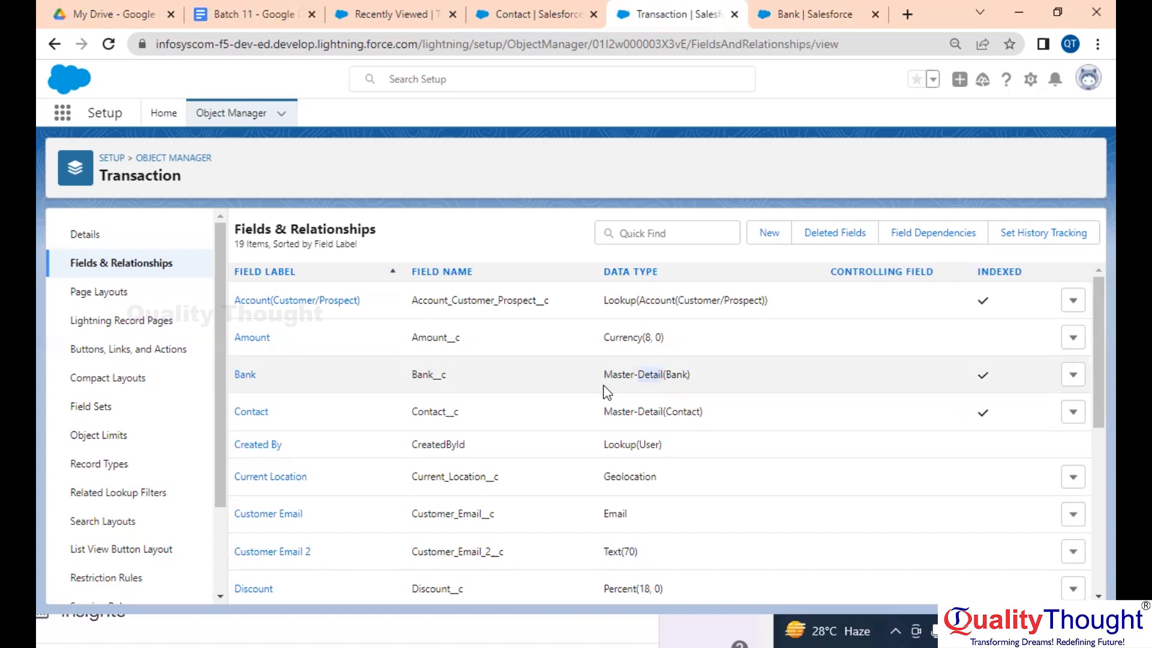
pyautogui.scroll(-3, 507, 386)
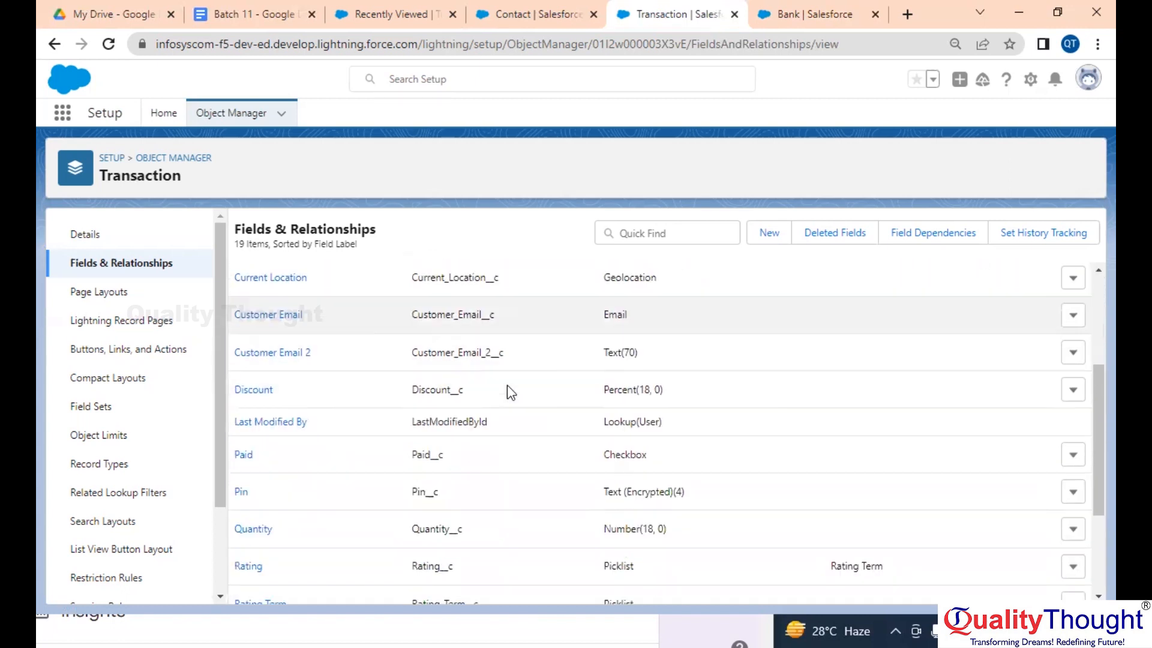
pyautogui.scroll(-3, 508, 387)
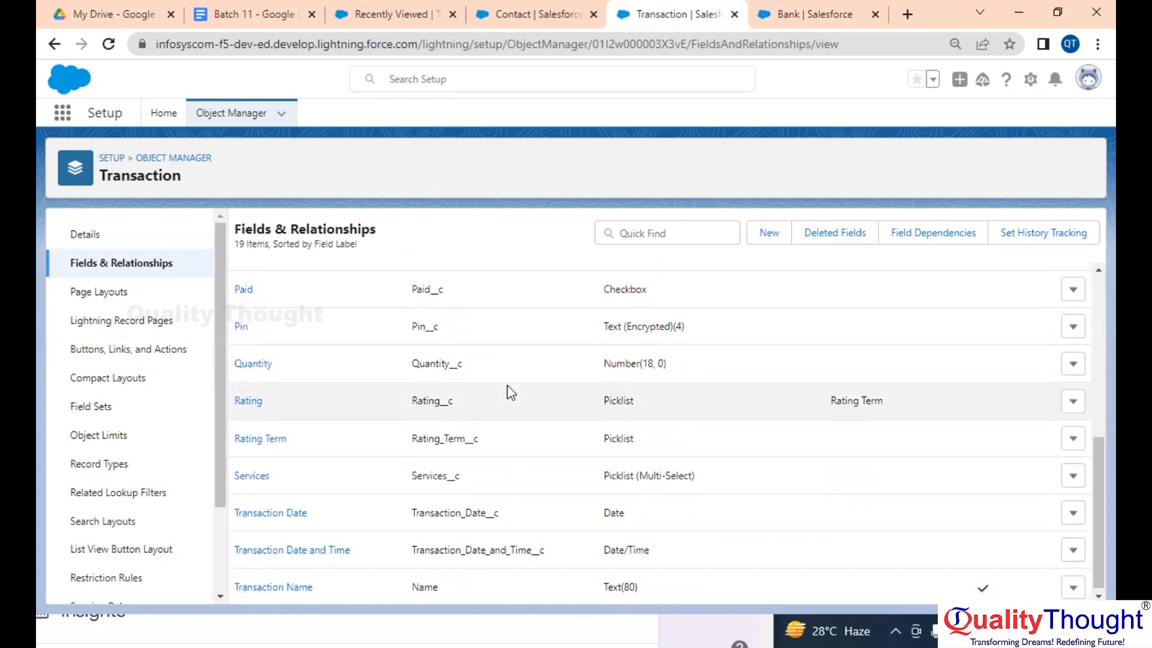
pyautogui.scroll(6, 508, 393)
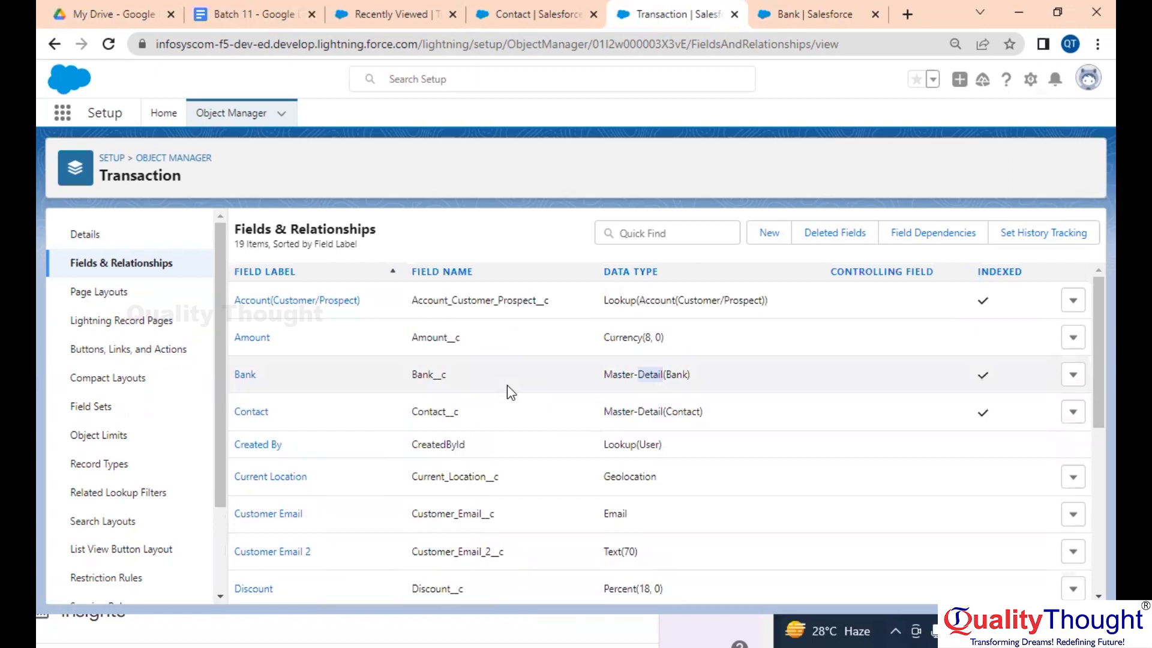
pyautogui.click(624, 302)
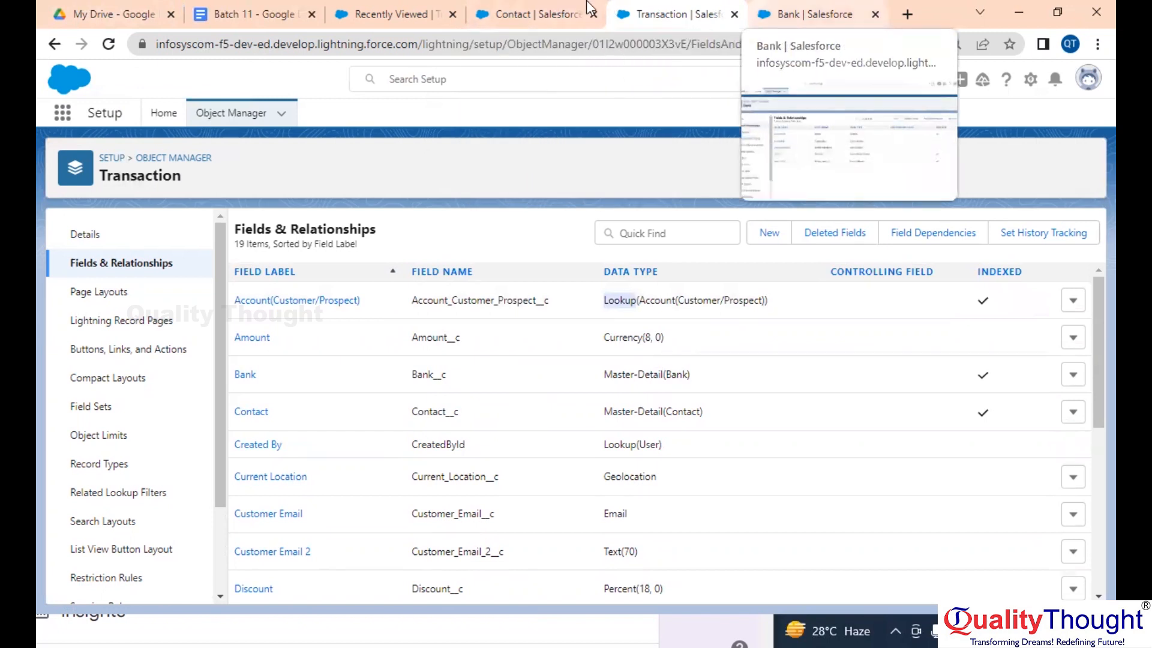
# In the class notes, add the spaced column headings "Parent Object" and "Child Object" below the Lookup relationship line
pyautogui.click(243, 12)
pyautogui.press('Return')
pyautogui.press('Return')
pyautogui.press('Return')
pyautogui.scroll(-3, 416, 489)
pyautogui.write('Parent Object')
pyautogui.press('Tab')
pyautogui.press('Tab')
pyautogui.press('Tab')
pyautogui.write('Child Object')
pyautogui.press('Return')
pyautogui.press('Return')
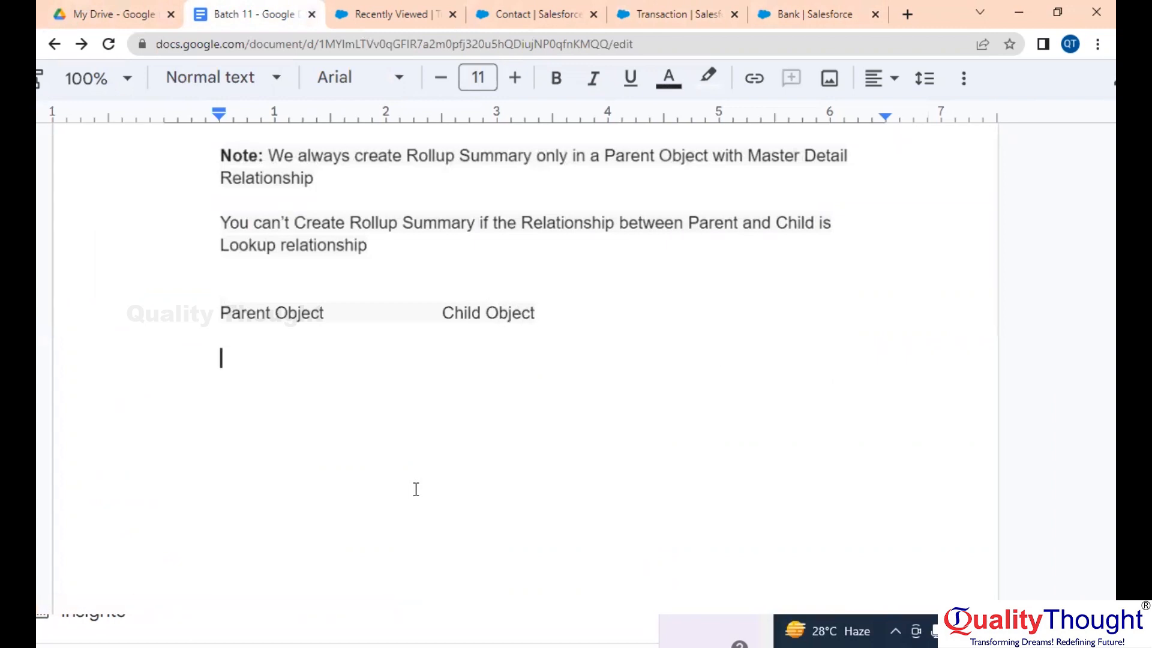
# List "Bank" and "Account" on separate rows under the Parent Object heading
pyautogui.write('Bank')
pyautogui.press('Return')
pyautogui.press('Return')
pyautogui.write('Account')
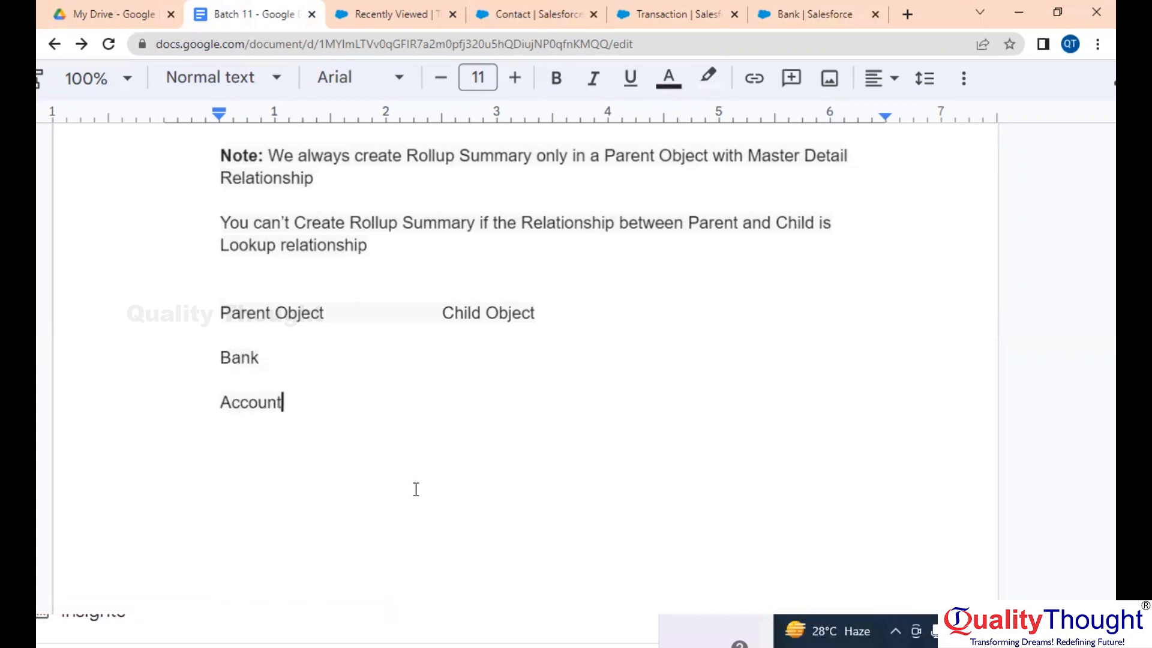
# Enter "Transaction" under Child Object for both the Bank and Account rows
pyautogui.press('Up')
pyautogui.press('Up')
pyautogui.press('Tab')
pyautogui.press('Tab')
pyautogui.press('Tab')
pyautogui.press('Tab')
pyautogui.write('Transaction')
pyautogui.press('Tab')
pyautogui.press('Right')
pyautogui.press('End')
pyautogui.press('Tab')
pyautogui.press('Tab')
pyautogui.press('Tab')
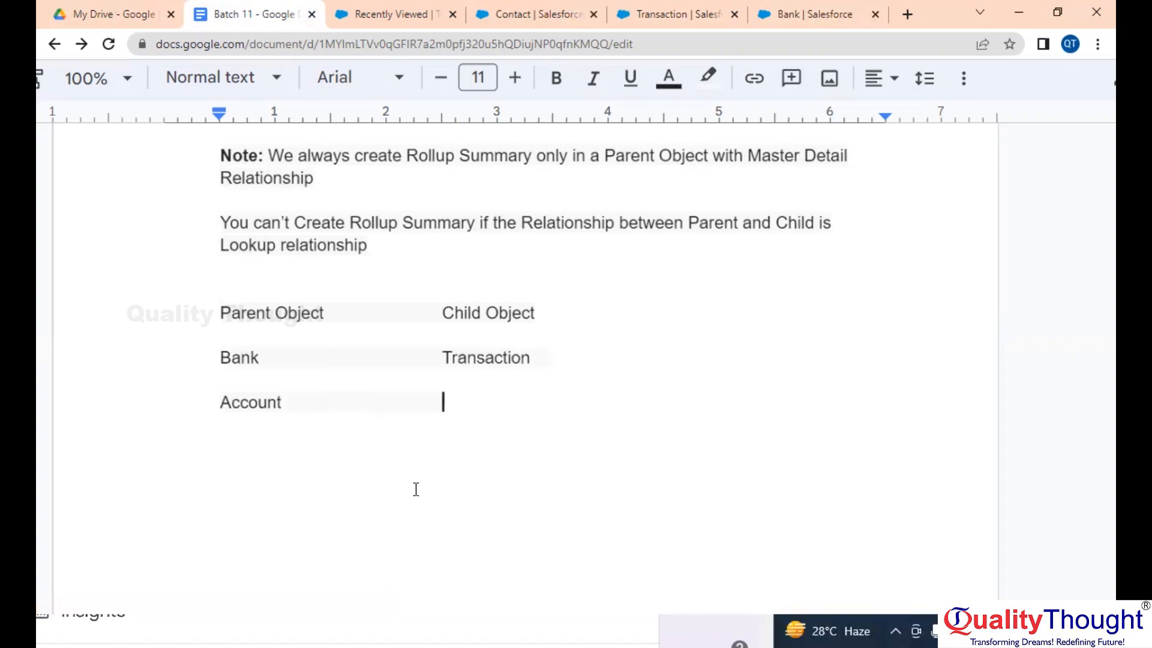
pyautogui.write('Transac')
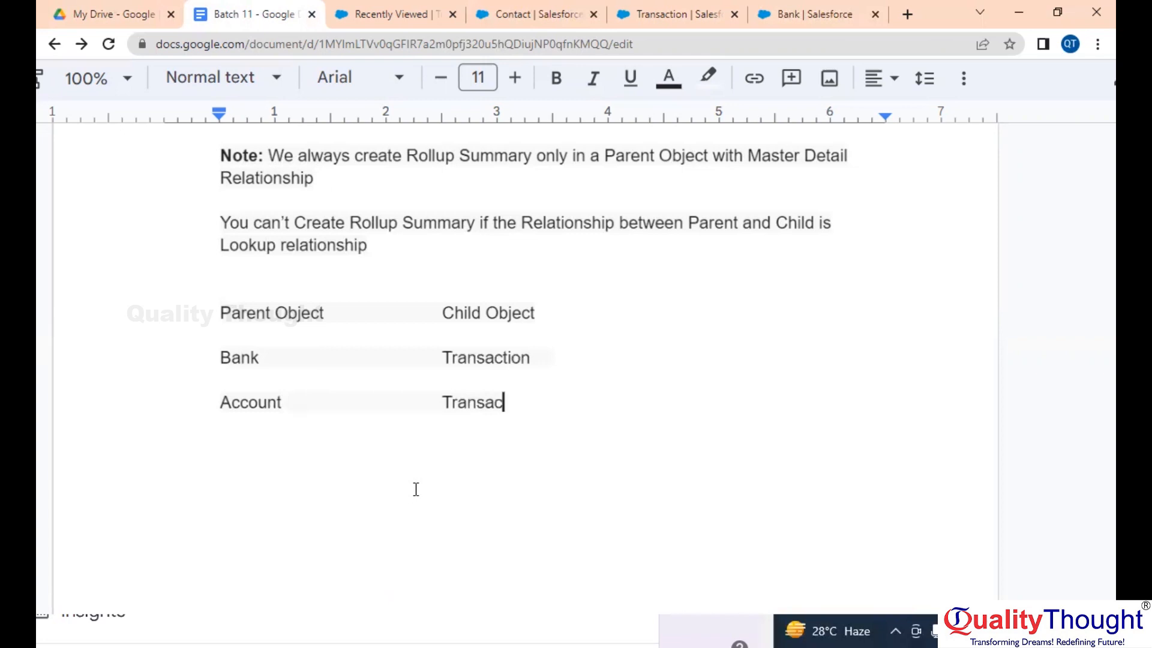
pyautogui.write('tion')
# Add a third column heading, "Relationship", beside Child Object
pyautogui.click(582, 293)
pyautogui.click(562, 308)
pyautogui.press('Tab')
pyautogui.write('Rela')
pyautogui.press('BackSpace')
pyautogui.write('lationship')
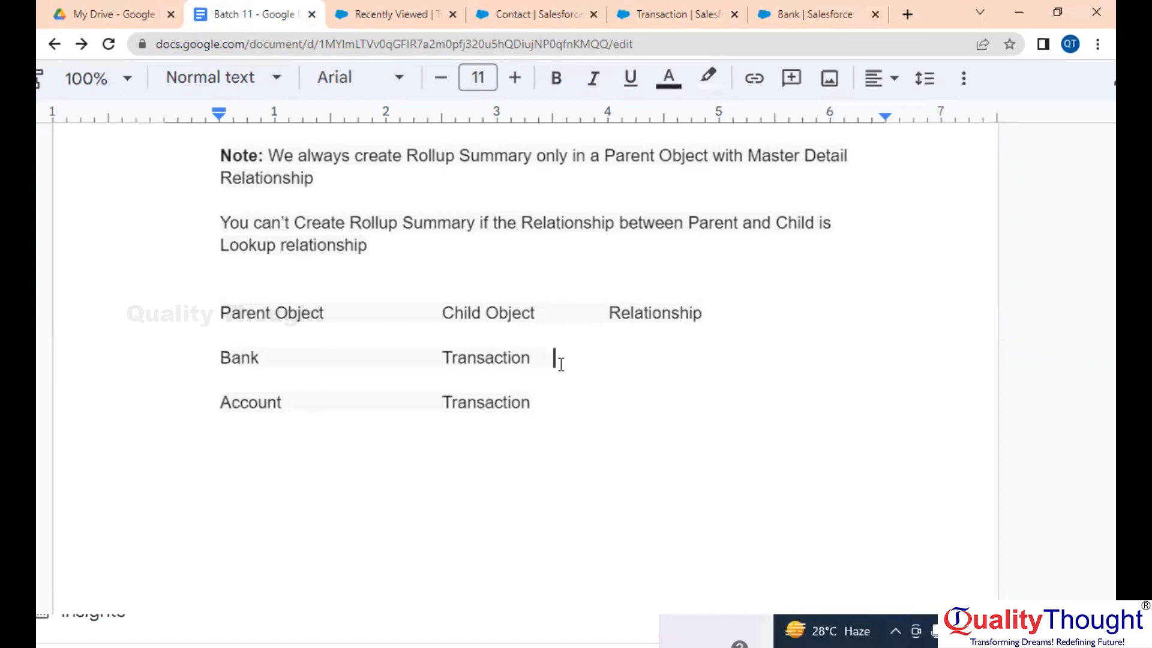
pyautogui.scroll(-1, 561, 364)
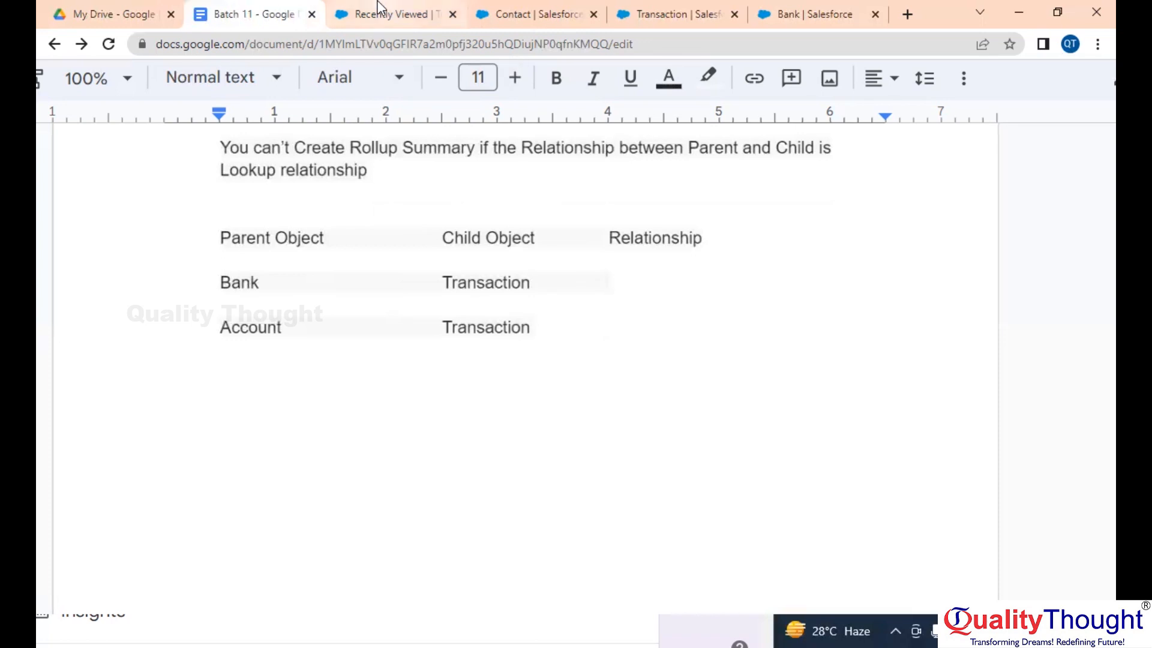
# Check the Contact, Transaction and Bank field lists in Salesforce for how Transaction relates to Bank and Account
pyautogui.click(396, 8)
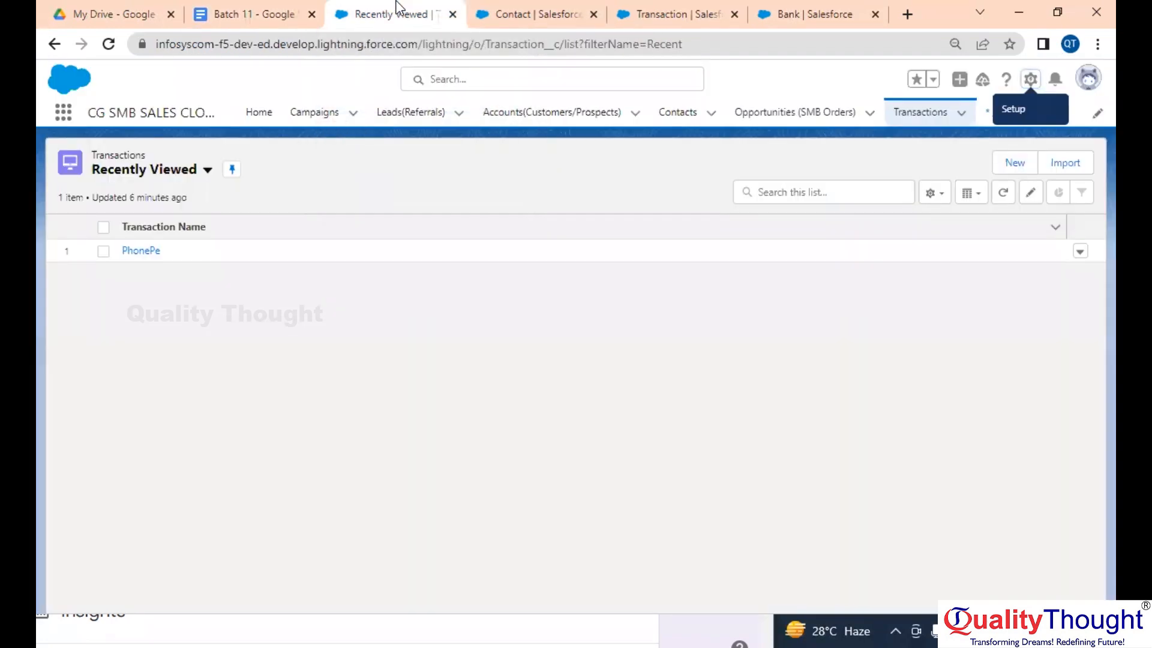
pyautogui.click(480, 8)
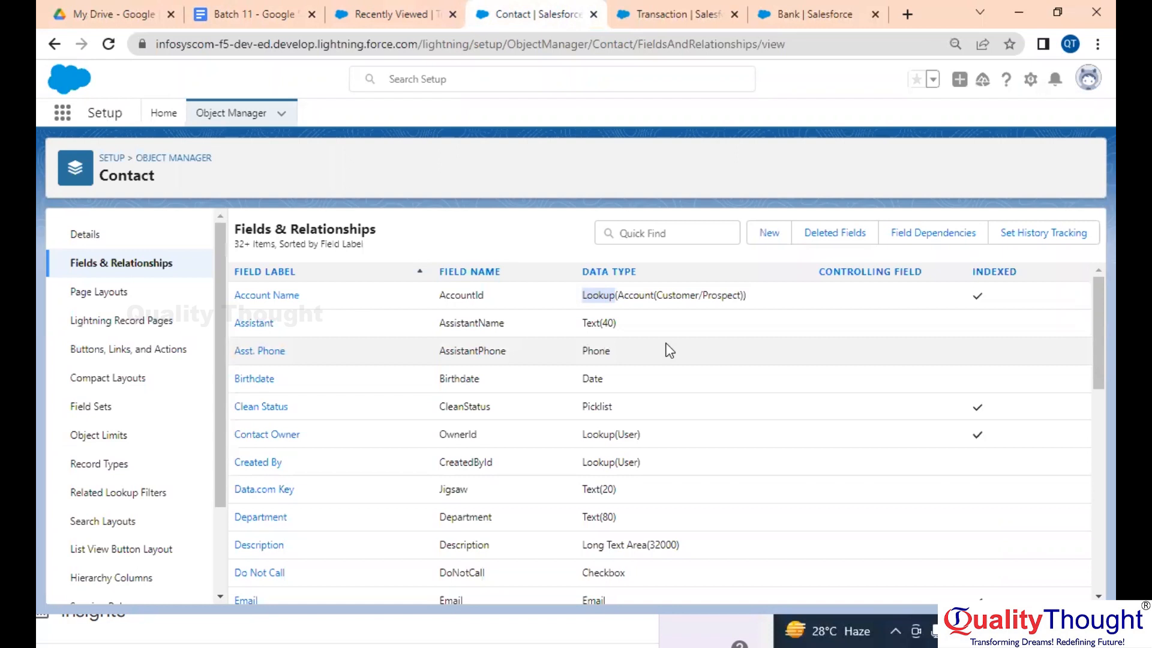
pyautogui.click(669, 375)
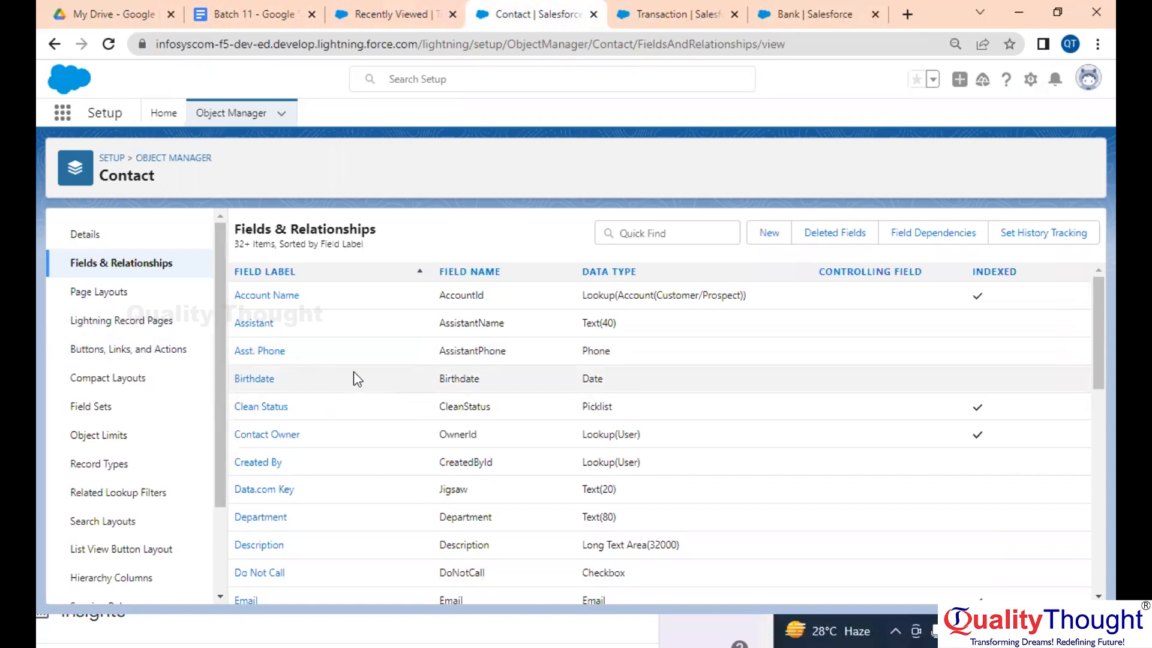
pyautogui.click(663, 10)
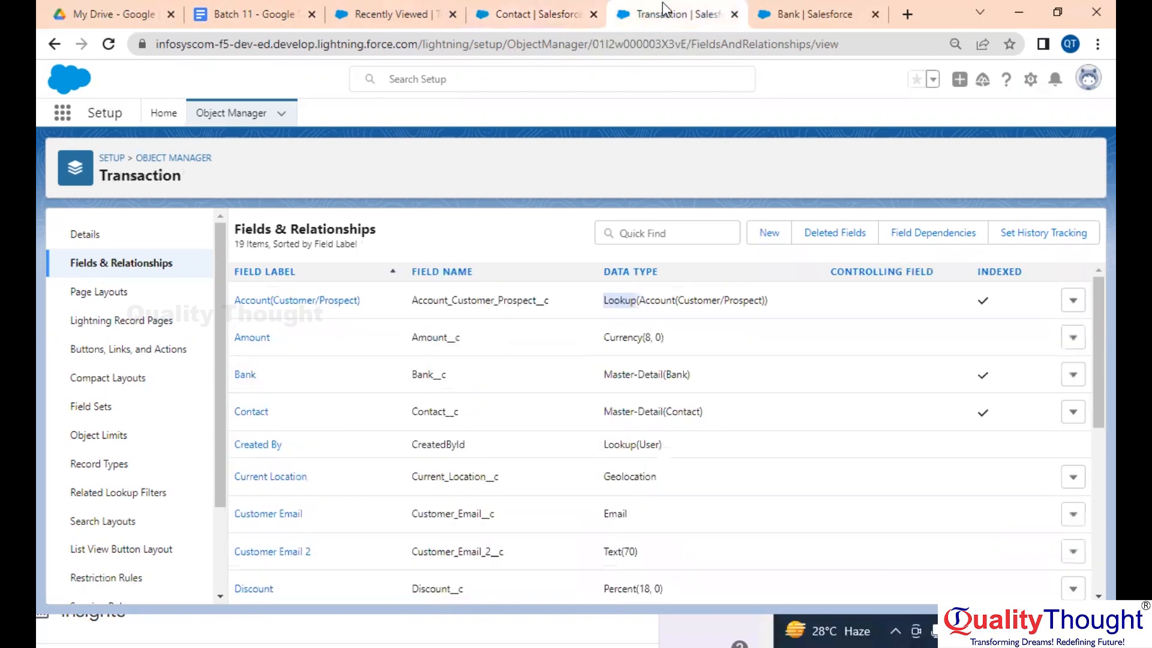
pyautogui.doubleClick(618, 375)
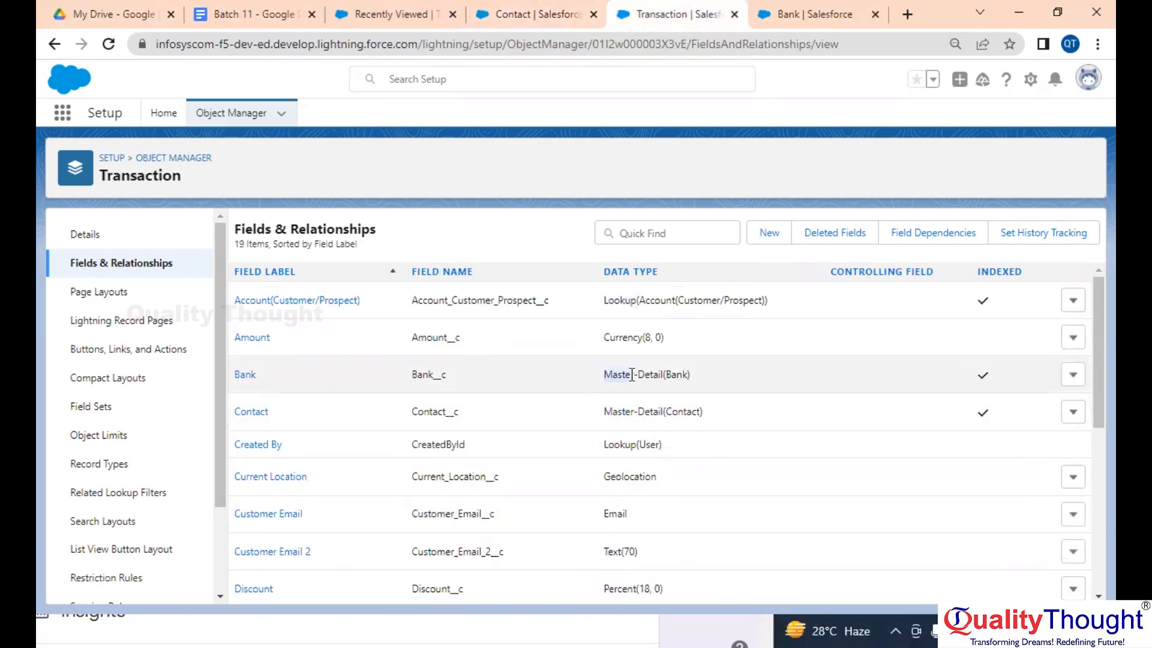
pyautogui.doubleClick(618, 301)
pyautogui.click(804, 12)
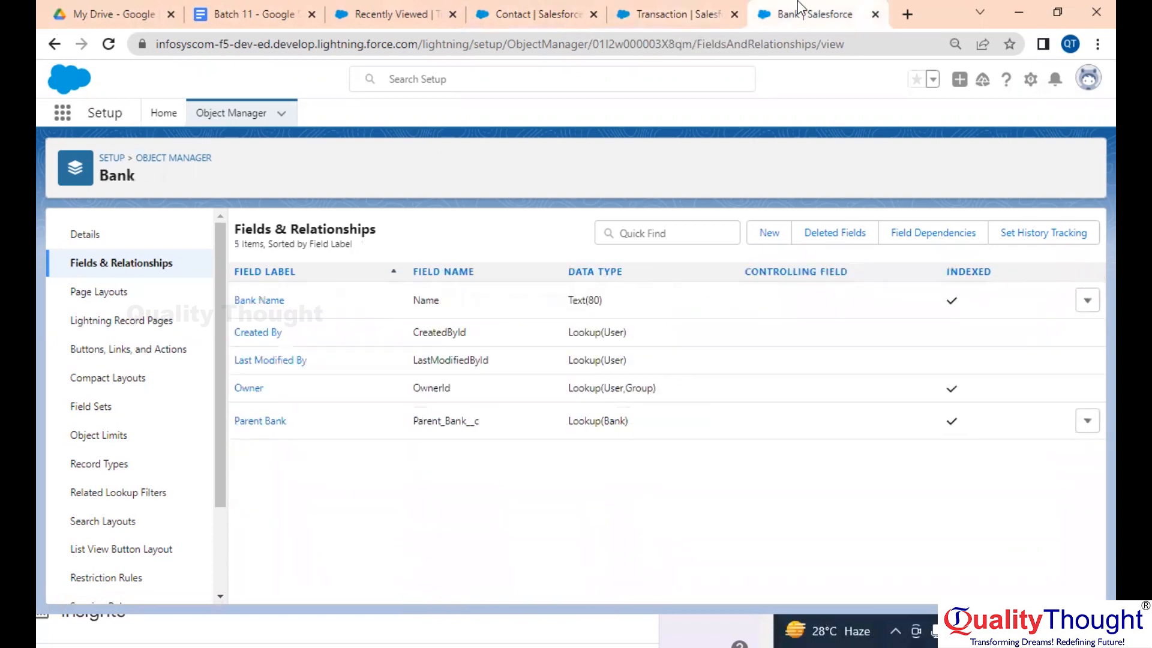
# In the class notes, enter the relationship "MD" for the Bank row and "LU" for the Account row
pyautogui.click(264, 13)
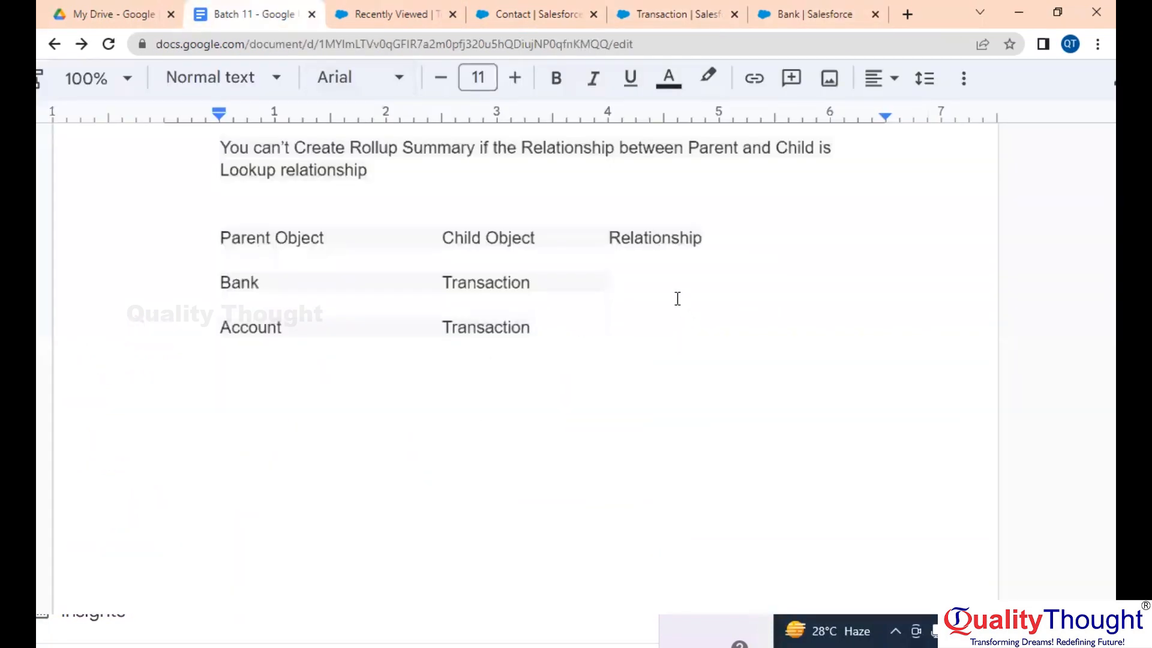
pyautogui.write('MD')
pyautogui.press('Down')
pyautogui.press('Down')
pyautogui.press('Tab')
pyautogui.press('Tab')
pyautogui.write('LU')
pyautogui.scroll(-1, 677, 298)
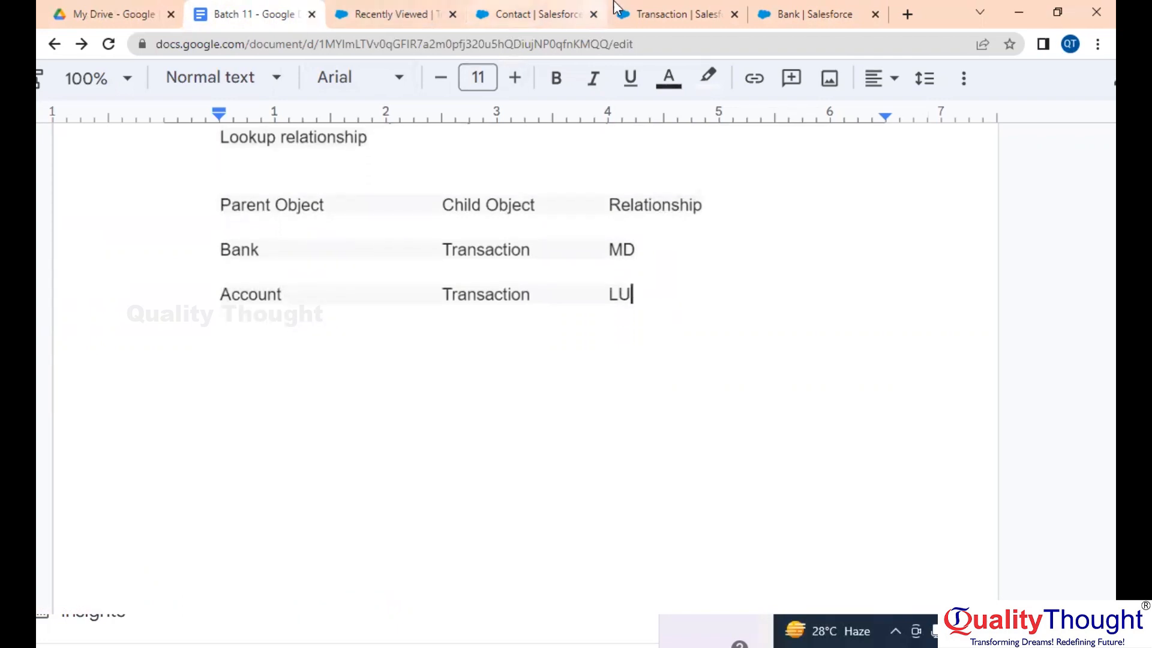
# In Salesforce Setup, open the Fields & Relationships list of the Account(Customer/Prospect) object
pyautogui.click(676, 9)
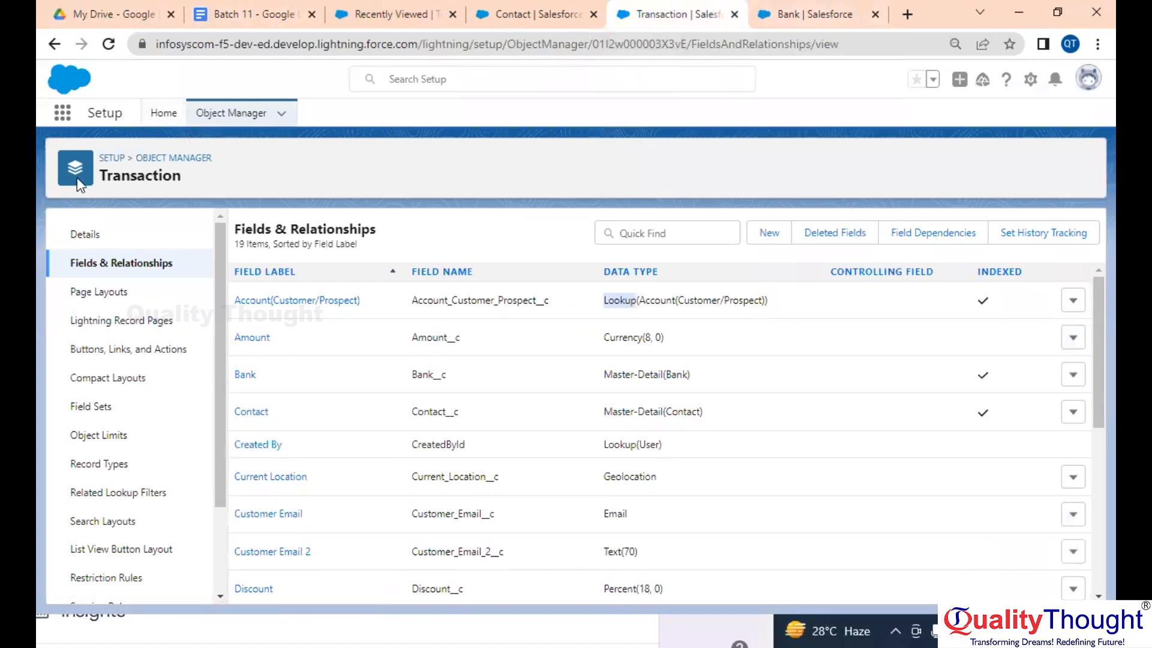
pyautogui.click(237, 117)
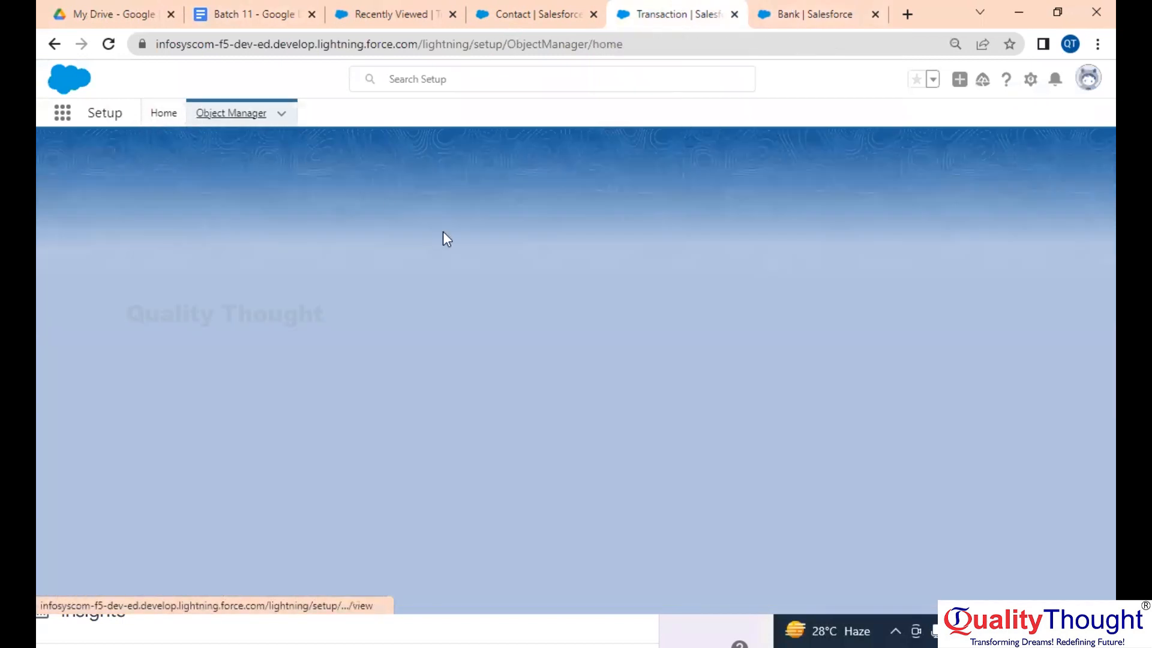
pyautogui.click(93, 261)
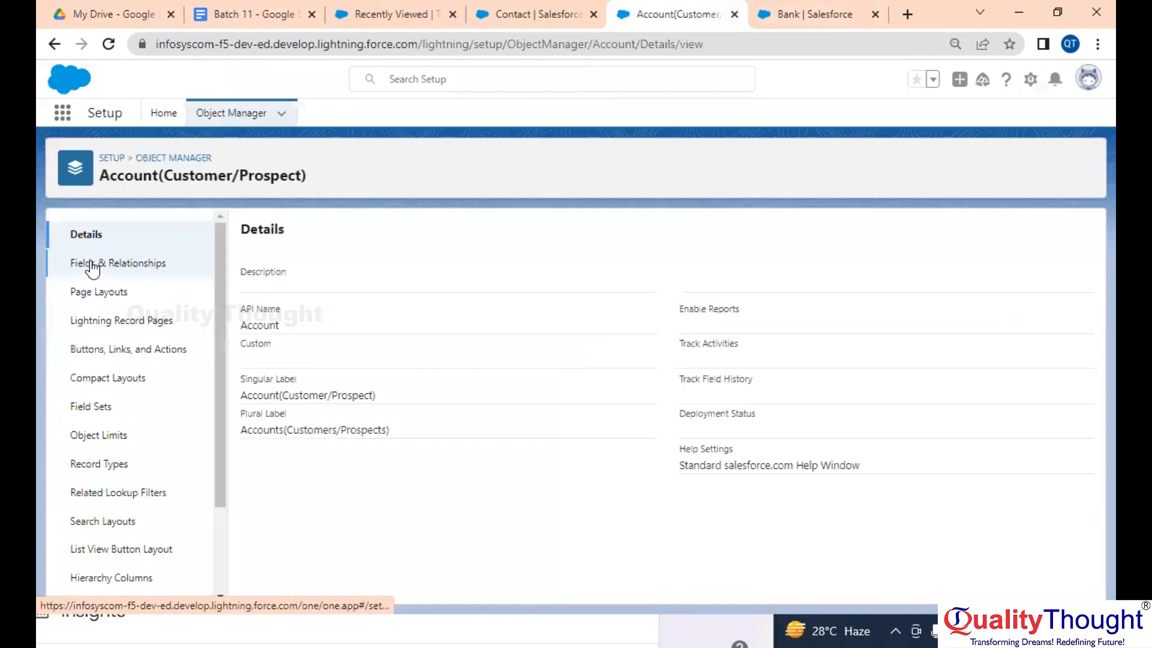
pyautogui.click(161, 265)
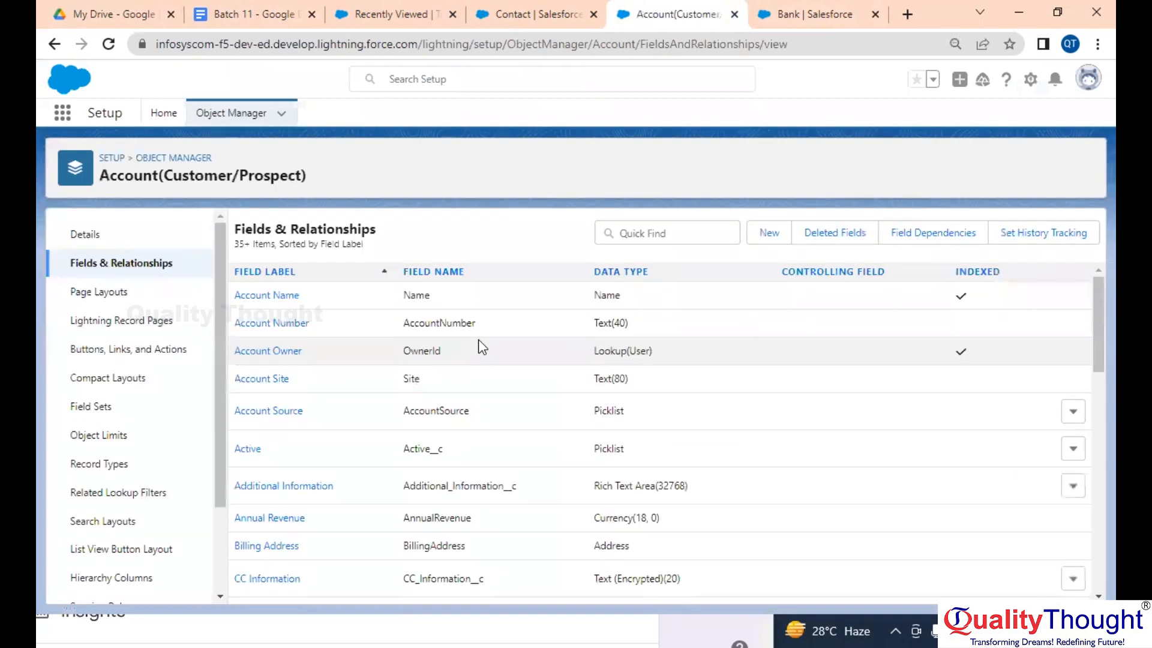
# Start a new custom field on Account with the Roll-Up Summary data type and proceed to its details
pyautogui.scroll(-2, 488, 346)
pyautogui.scroll(2, 498, 339)
pyautogui.click(768, 233)
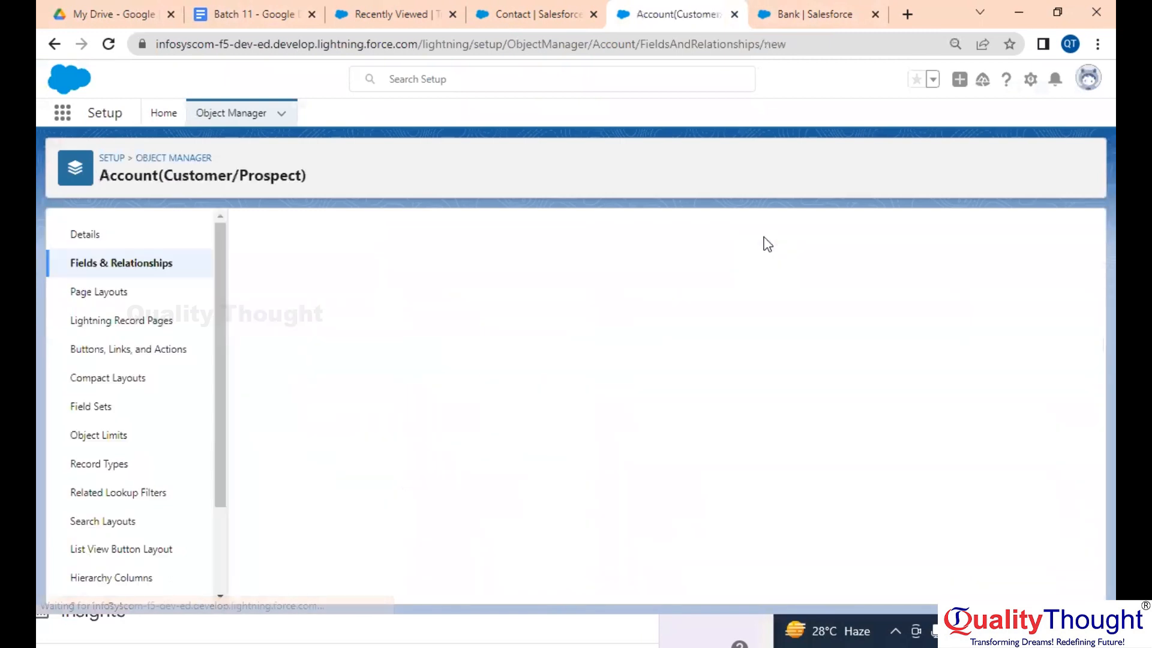
pyautogui.scroll(-2, 298, 413)
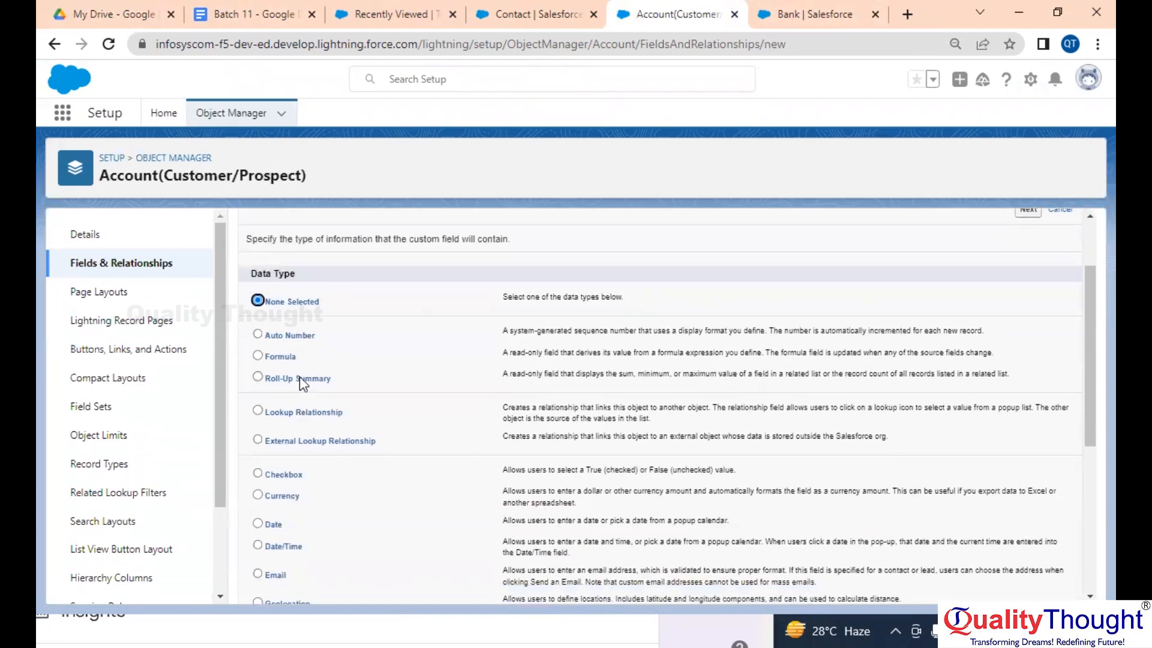
pyautogui.click(301, 376)
pyautogui.scroll(2, 301, 376)
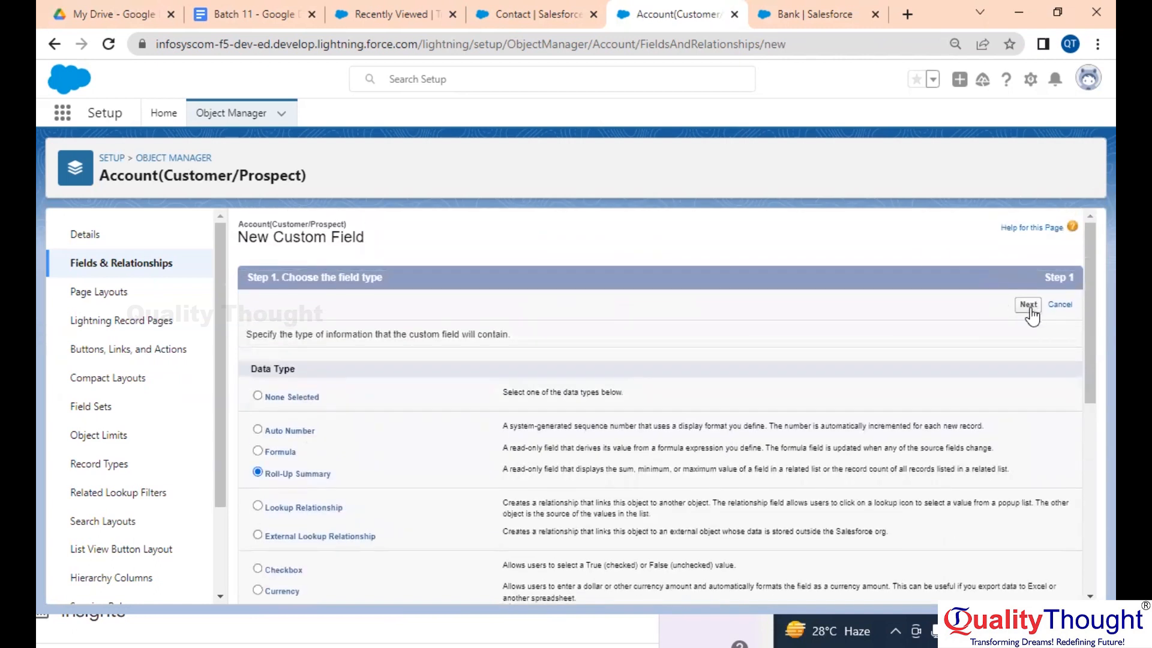
pyautogui.click(1029, 305)
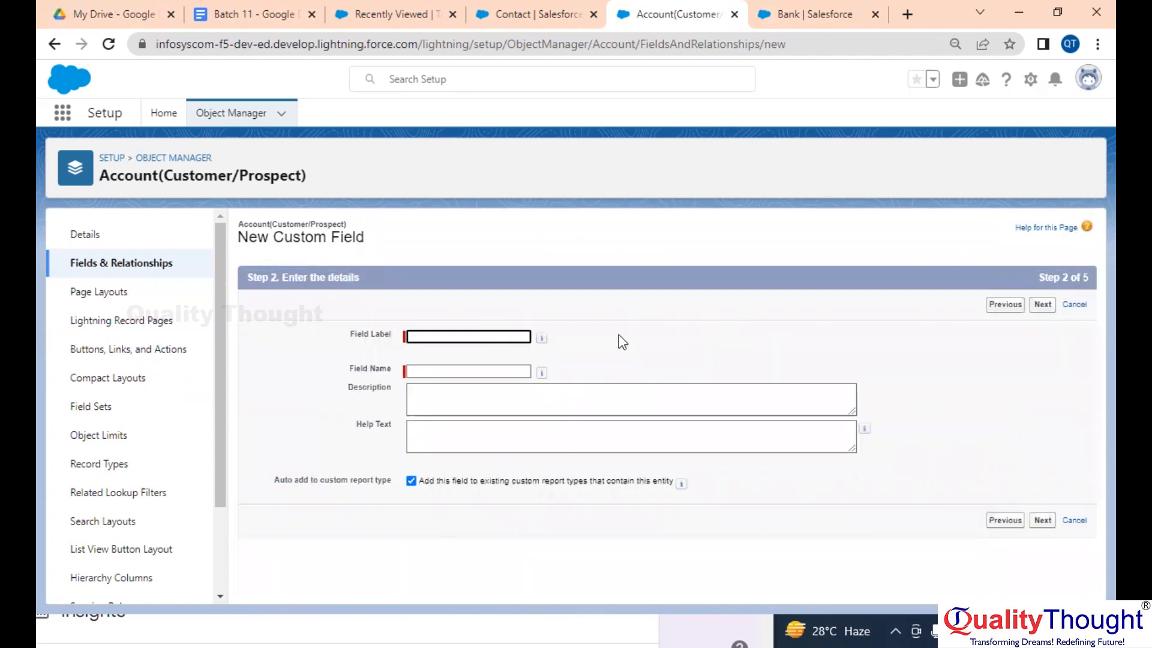
# Label the Account roll-up field "No Transaction" and continue to the summary calculation
pyautogui.click(507, 334)
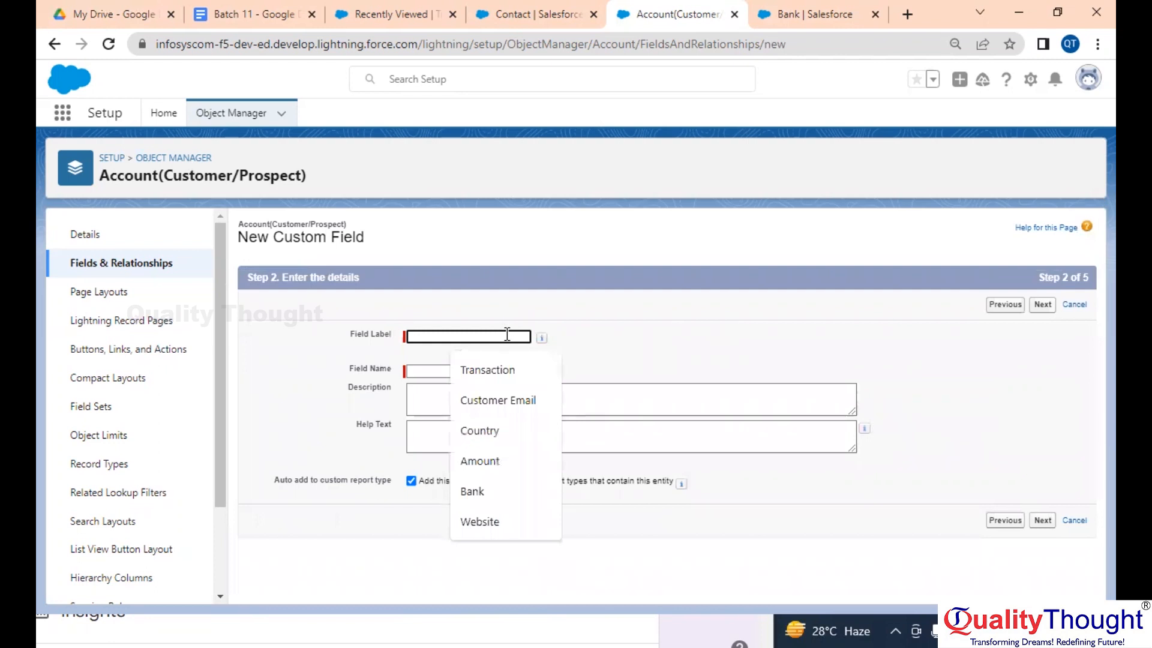
pyautogui.click(489, 371)
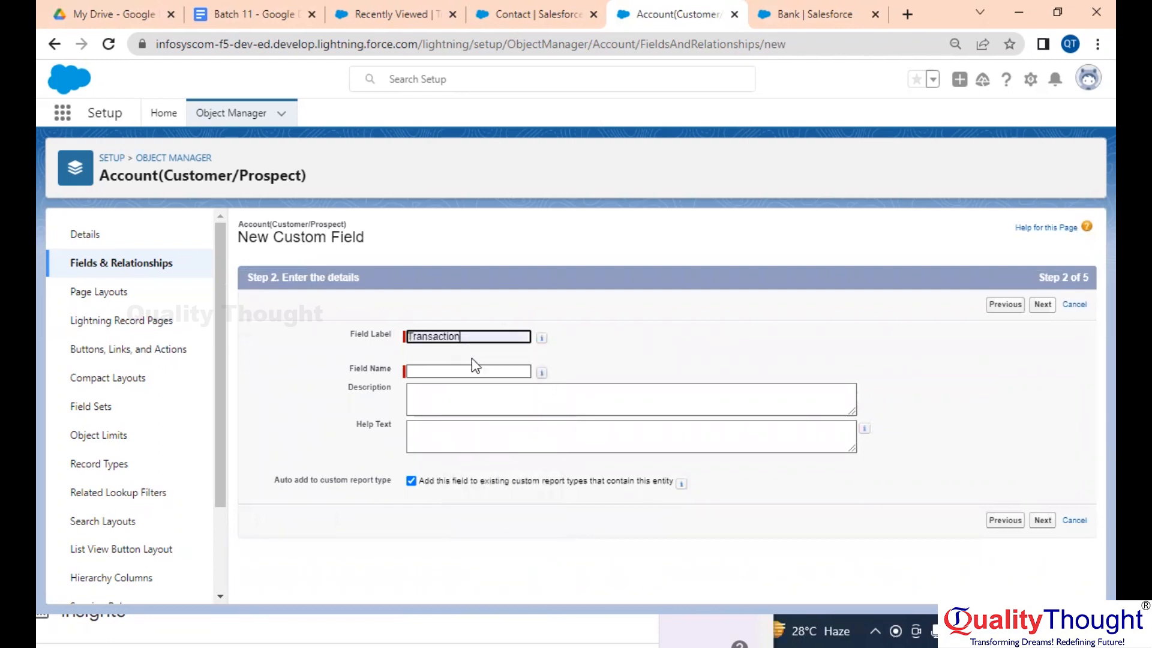
pyautogui.click(408, 336)
pyautogui.write('N')
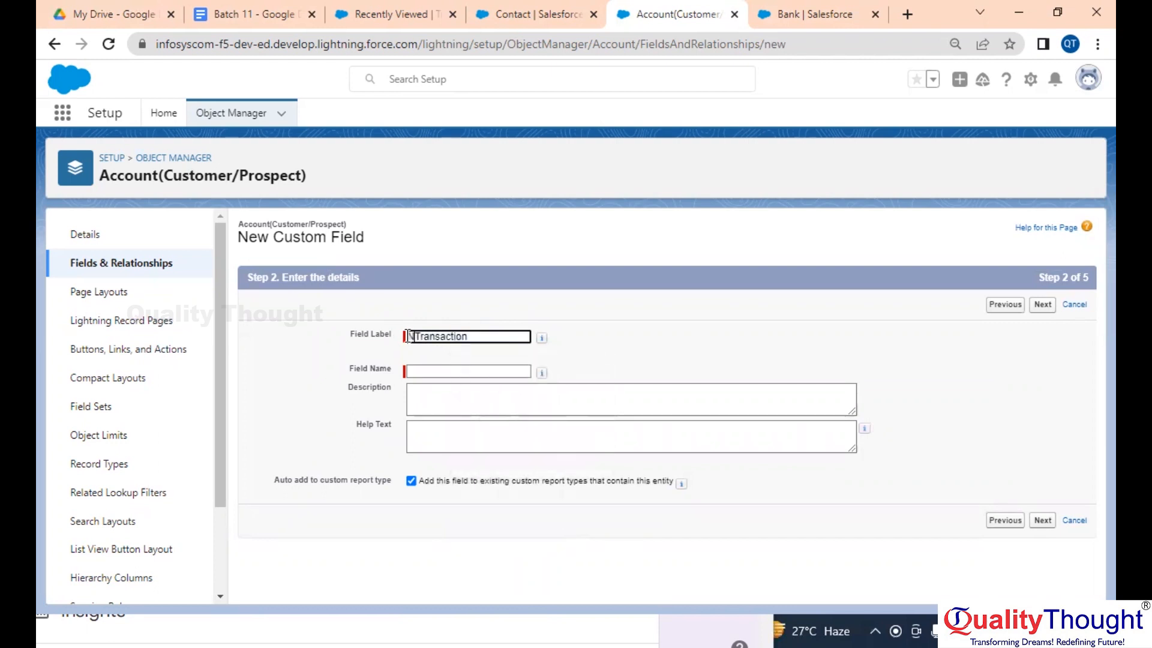
pyautogui.write('o')
pyautogui.click(588, 372)
pyautogui.click(1040, 307)
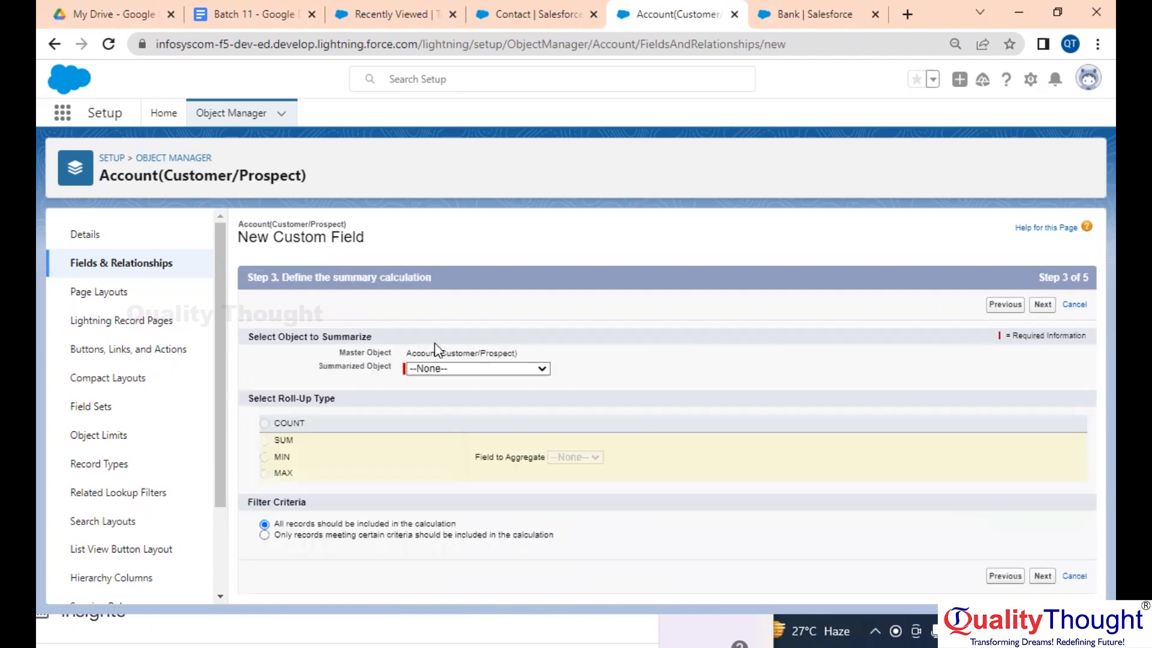
# Check which objects can be chosen as the Summarized Object for the Account roll-up field
pyautogui.scroll(4, 472, 380)
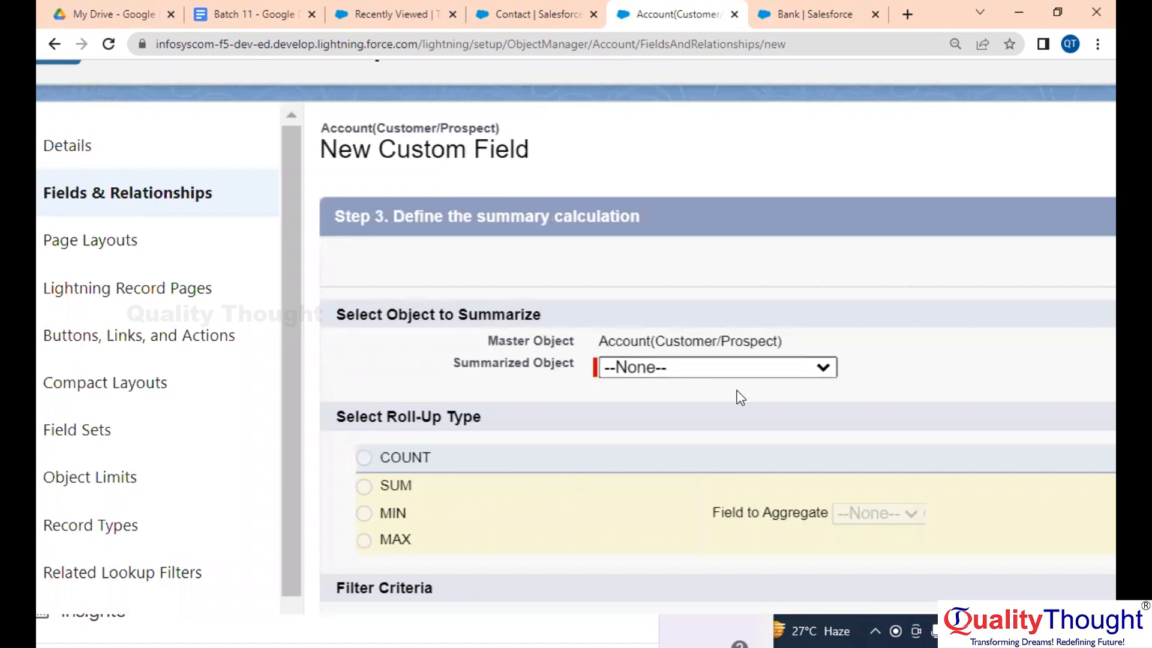
pyautogui.scroll(1, 740, 384)
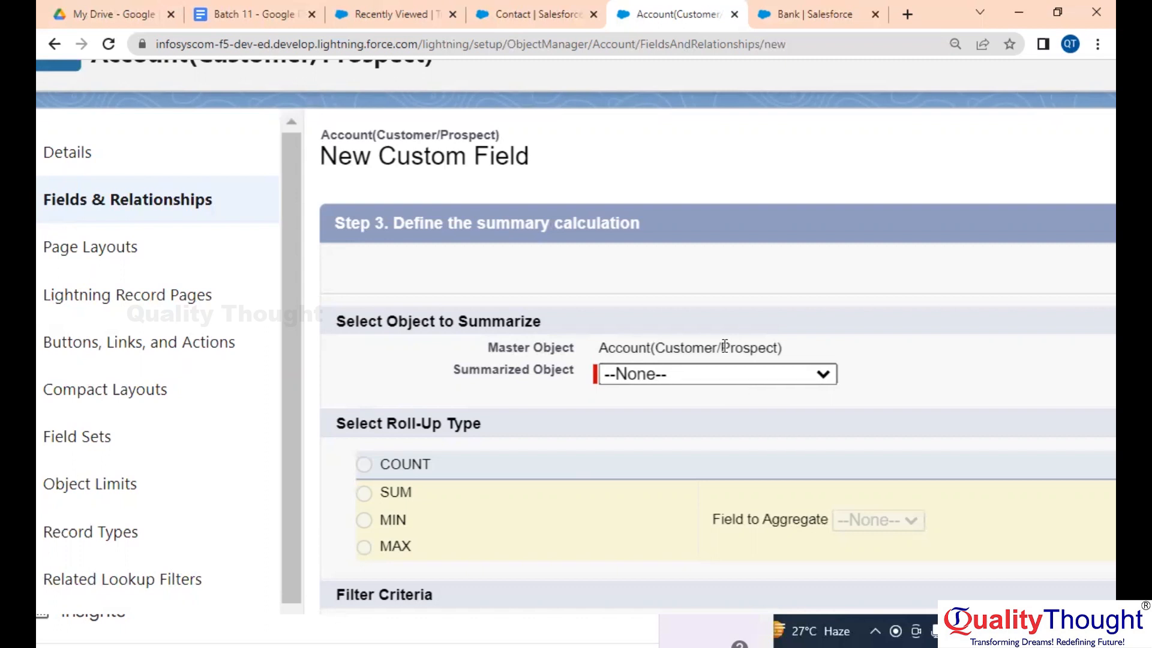
pyautogui.click(708, 373)
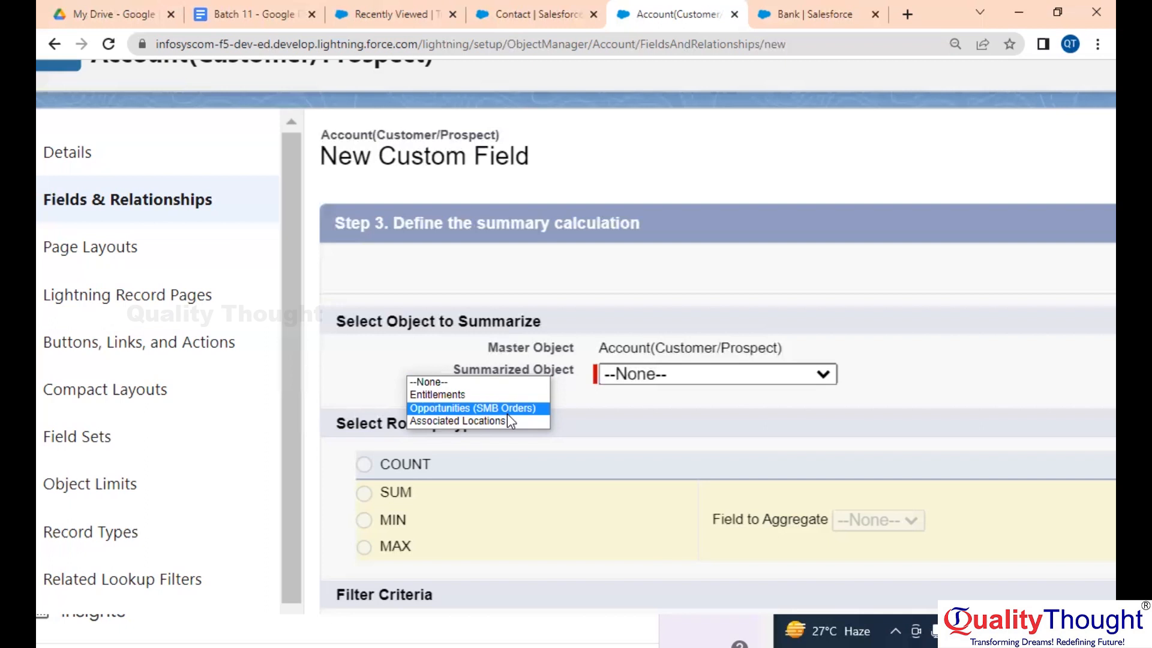
pyautogui.scroll(-5, 696, 297)
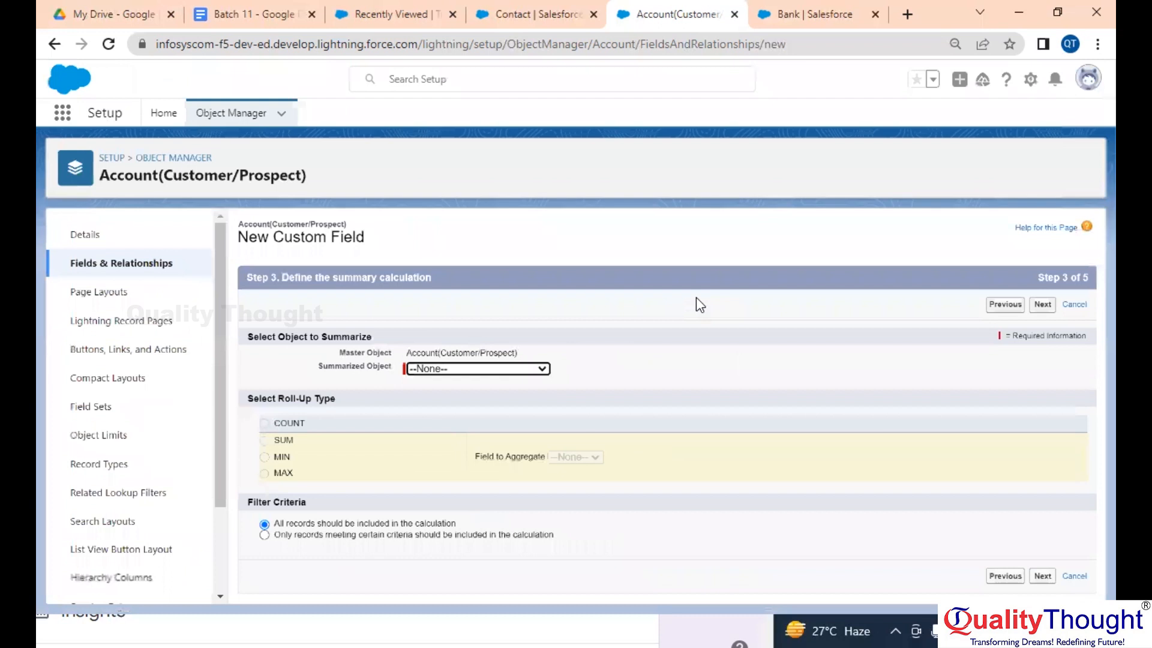
# On the Bank object, start a Roll-Up Summary field labelled "No Transaction" and continue to the summary calculation
pyautogui.click(864, 9)
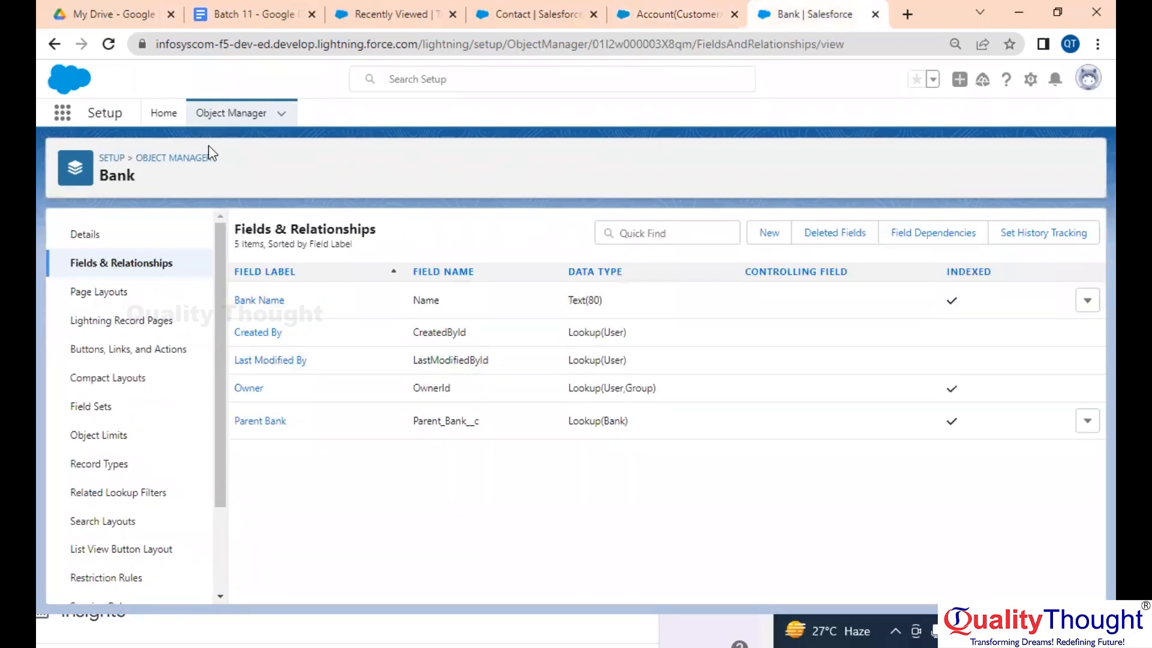
pyautogui.click(769, 233)
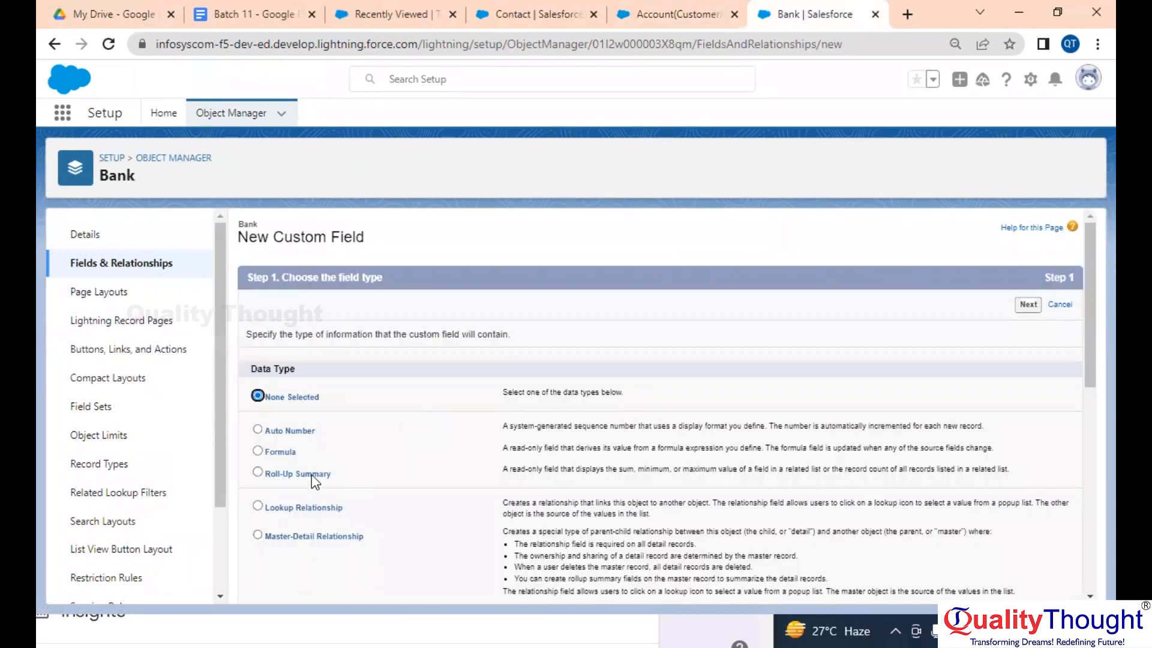
pyautogui.doubleClick(312, 474)
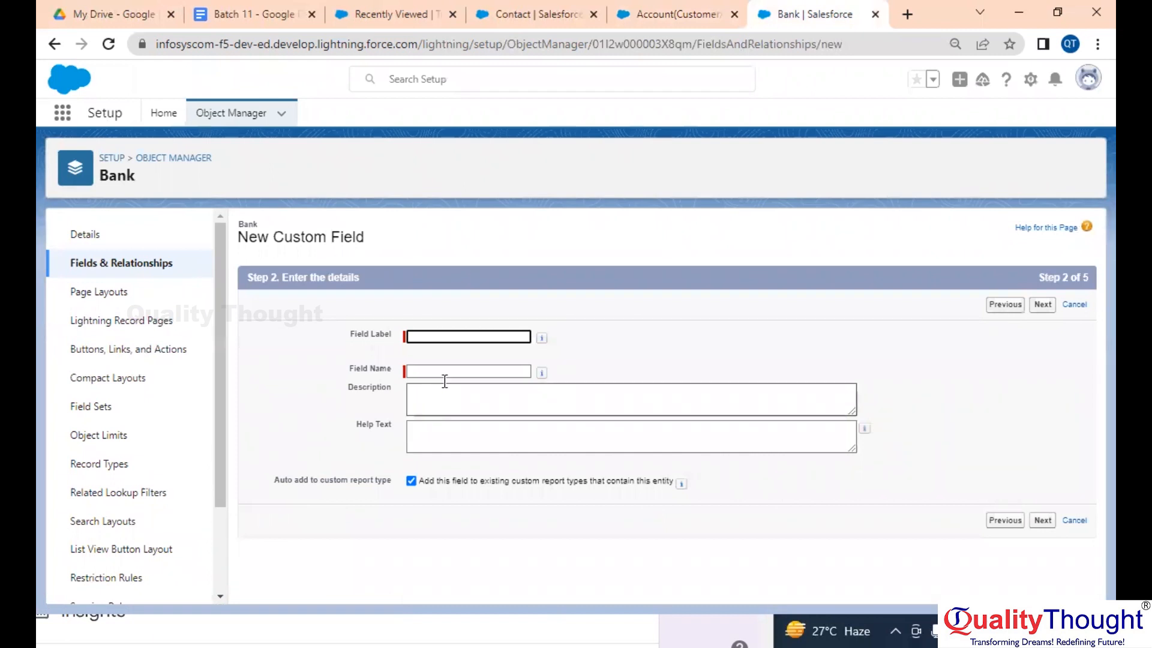
pyautogui.write('No')
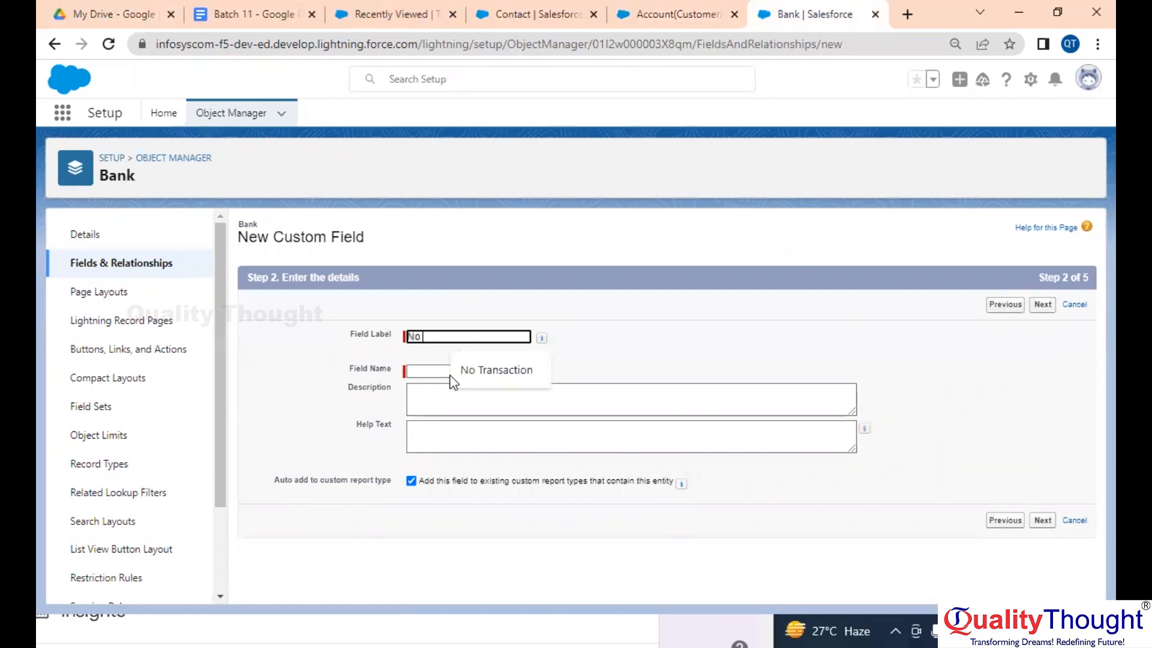
pyautogui.click(491, 371)
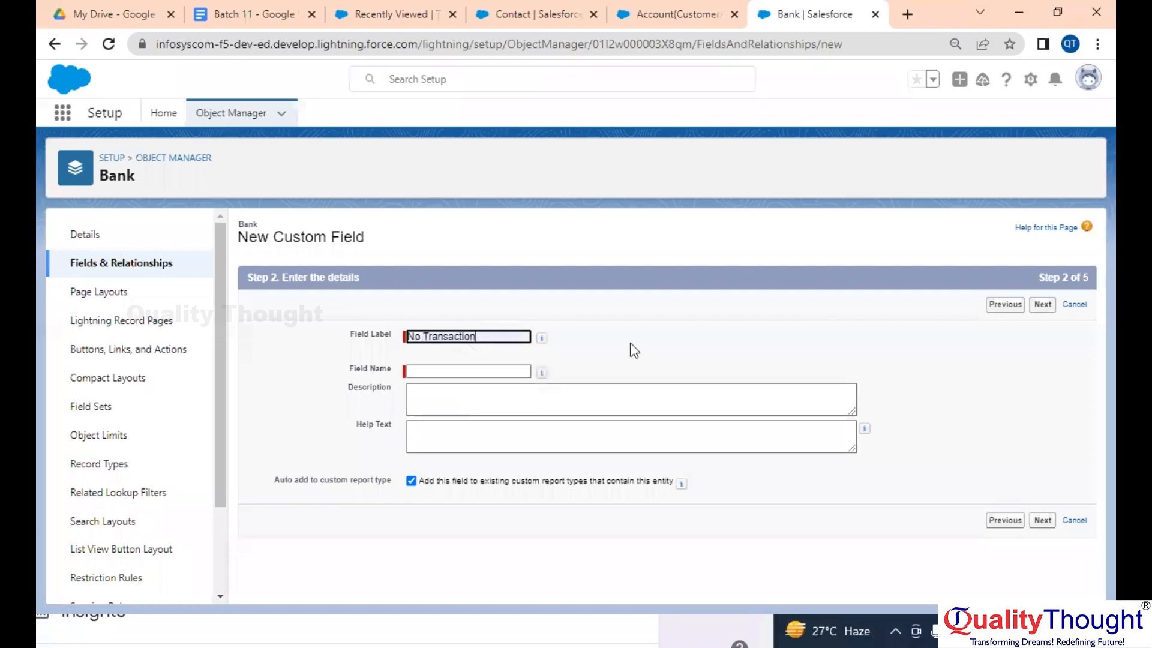
pyautogui.click(1044, 305)
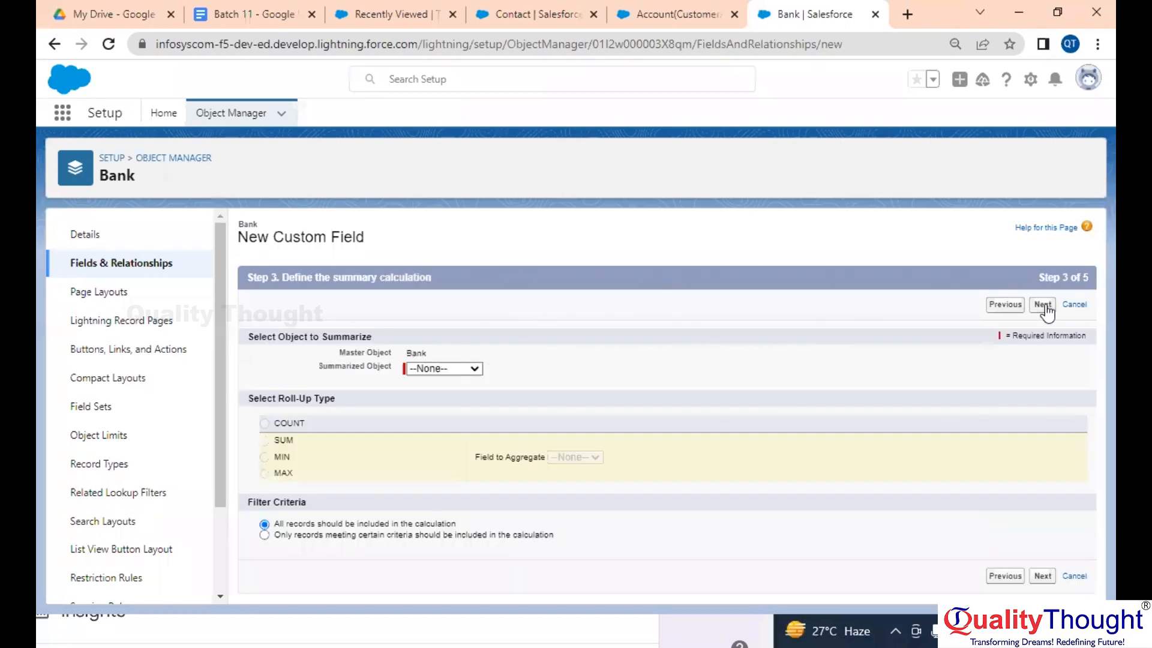
# Check whether Transactions is offered as a Summarized Object for the Bank roll-up field
pyautogui.click(457, 369)
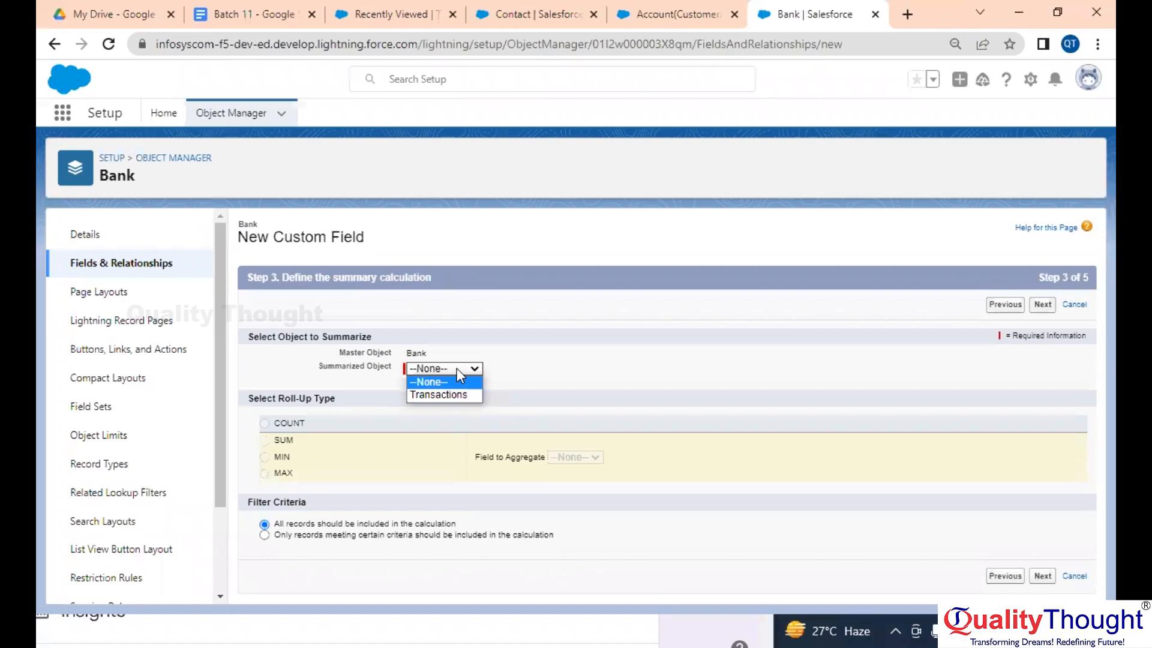
pyautogui.scroll(3, 456, 368)
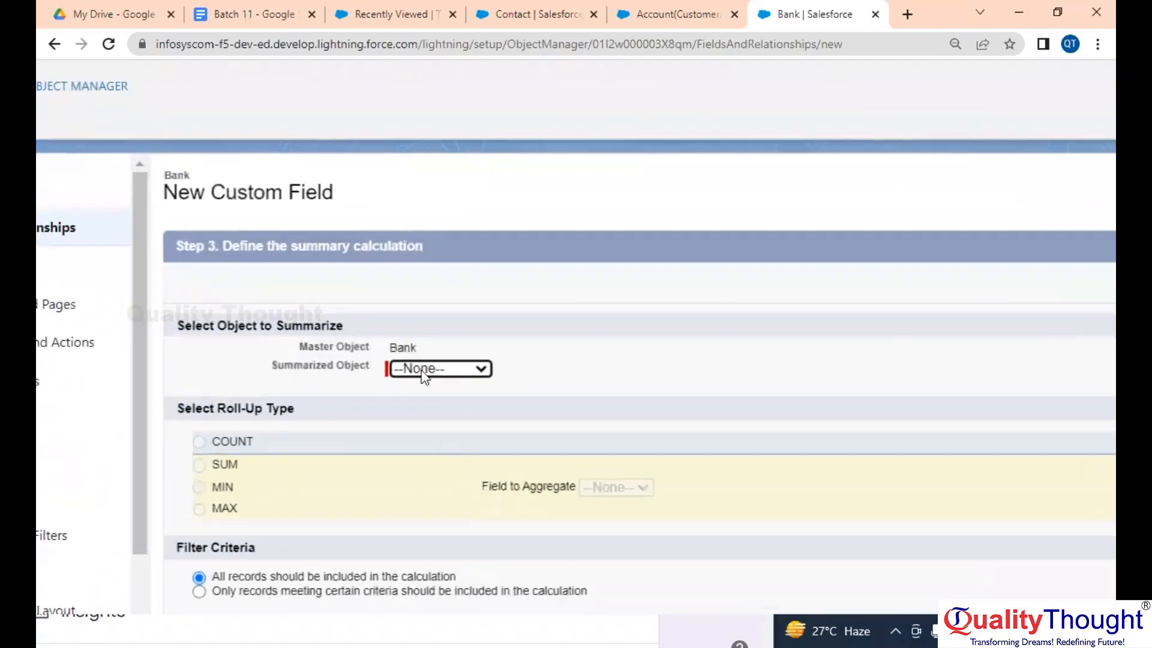
pyautogui.scroll(3, 421, 370)
pyautogui.click(439, 355)
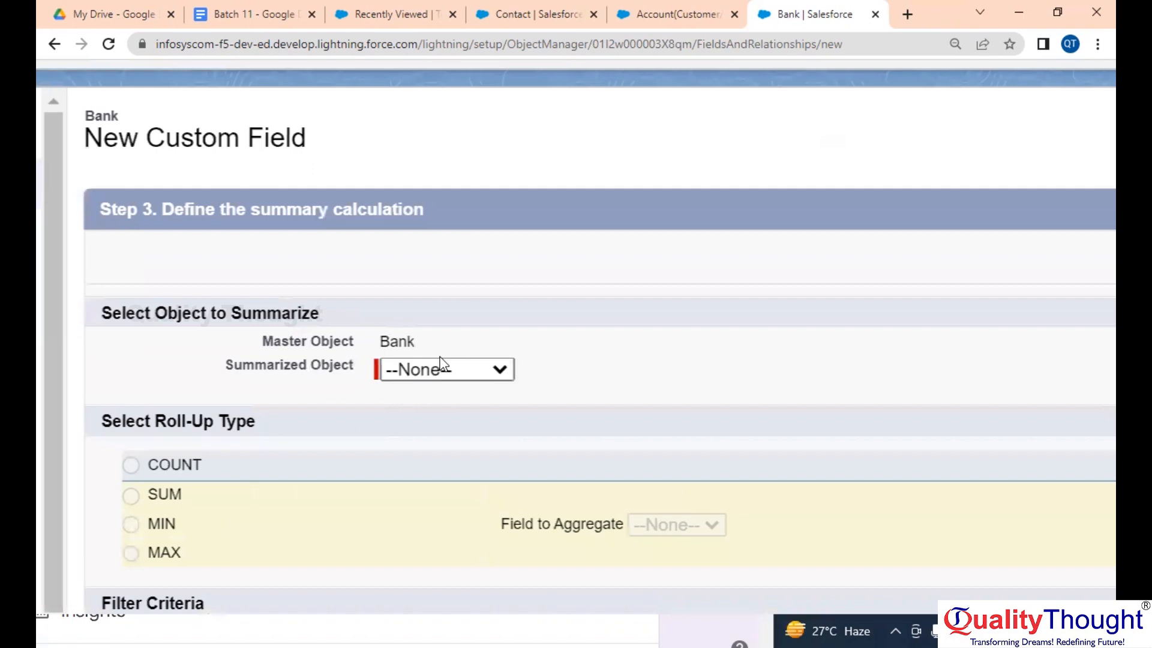
pyautogui.click(444, 377)
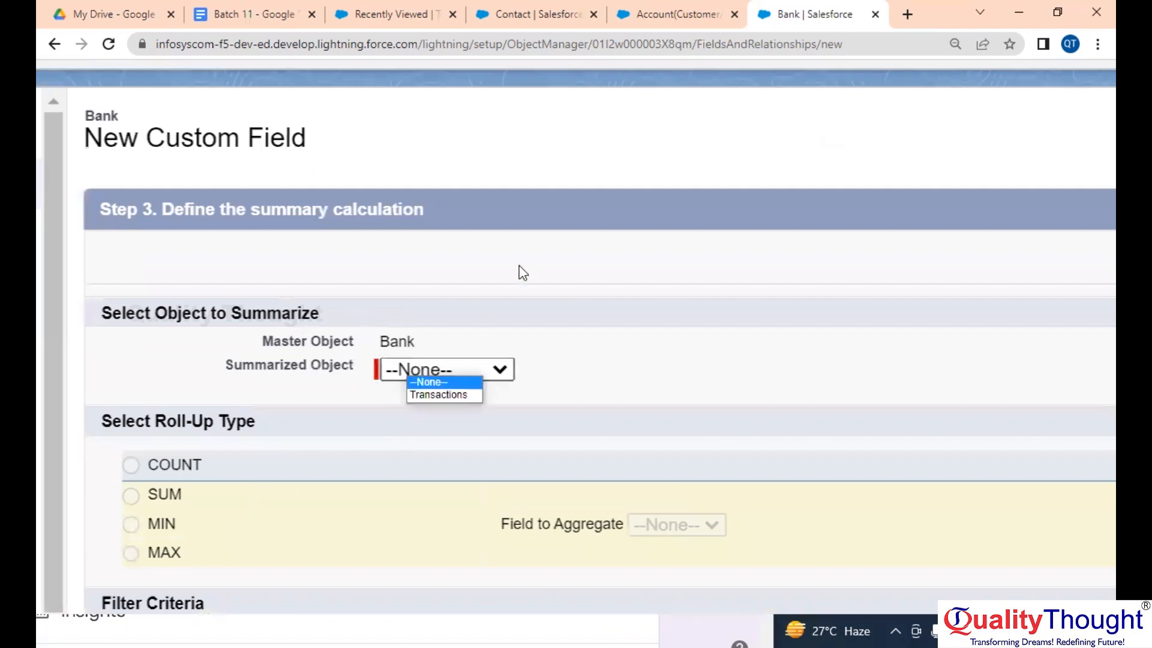
pyautogui.scroll(-5, 520, 271)
pyautogui.click(442, 369)
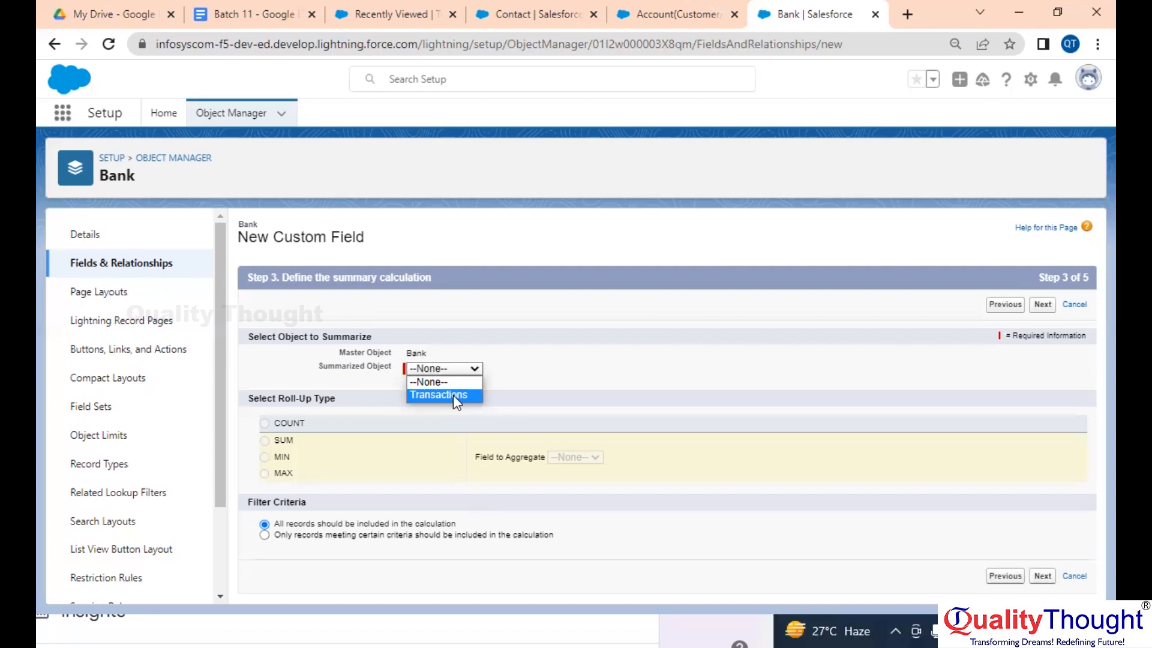
# Switch to the class notes and review the parent, child and relationship entries in the Account and Bank rows
pyautogui.click(258, 13)
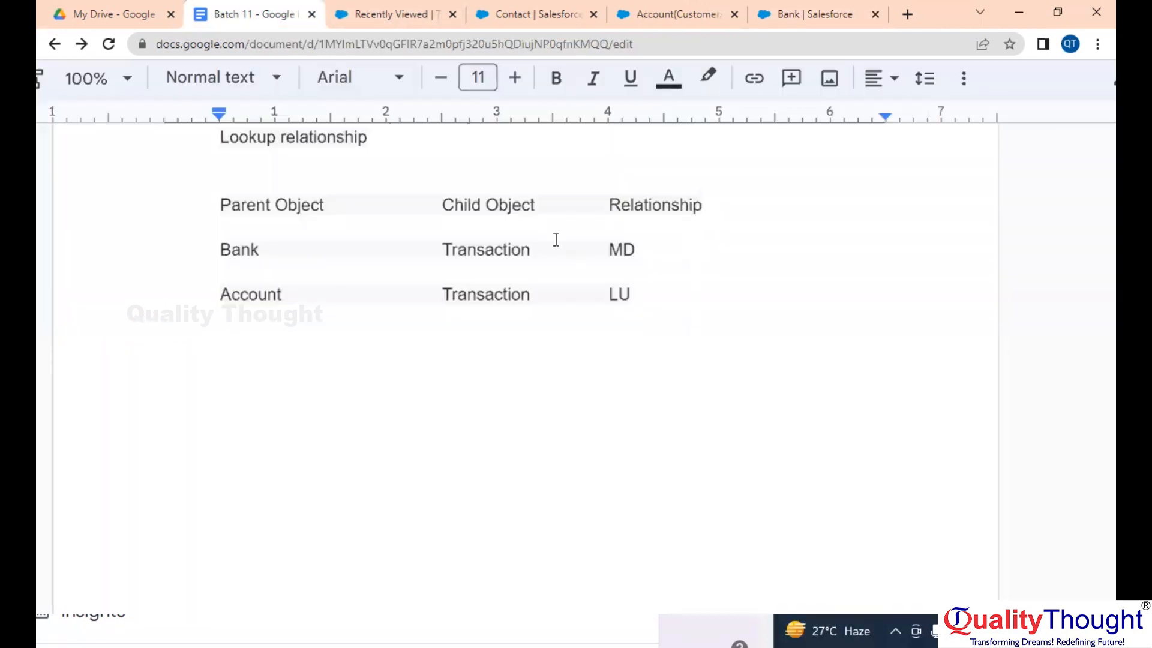
pyautogui.click(269, 294)
pyautogui.click(452, 294)
pyautogui.click(621, 295)
pyautogui.click(241, 249)
pyautogui.click(486, 243)
pyautogui.click(610, 246)
pyautogui.scroll(2, 613, 244)
pyautogui.scroll(1, 613, 245)
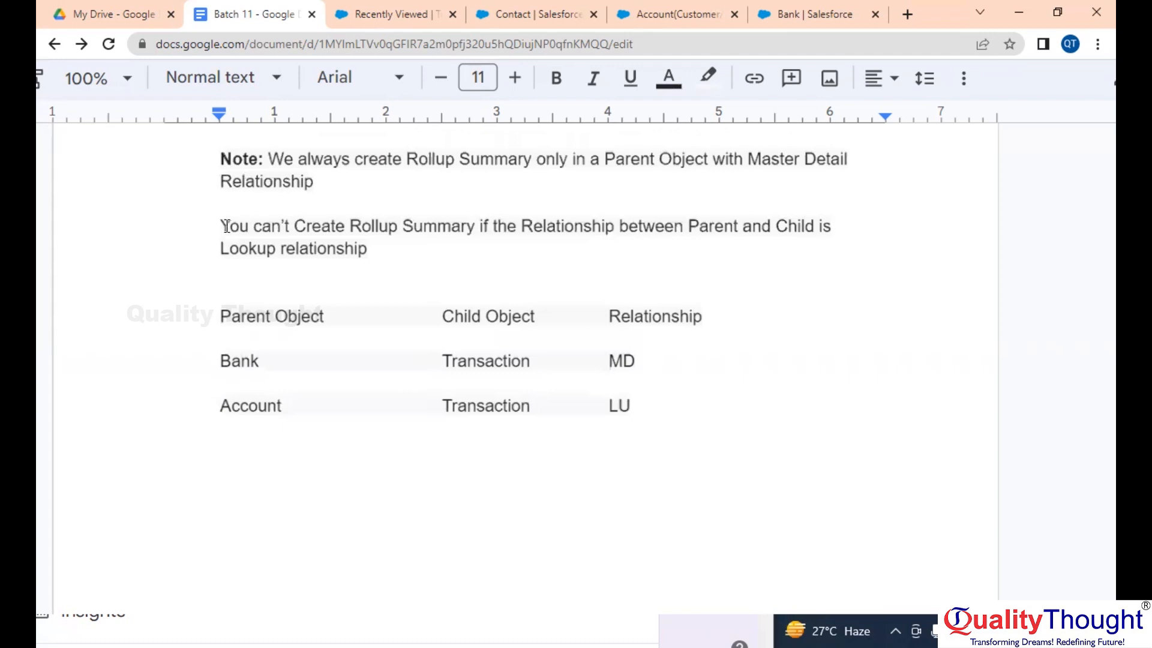
# Review the note about Lookup relationships and Rollup Summary against the Account "LU" and Bank "MD" entries
pyautogui.moveTo(221, 226); pyautogui.dragTo(458, 251)
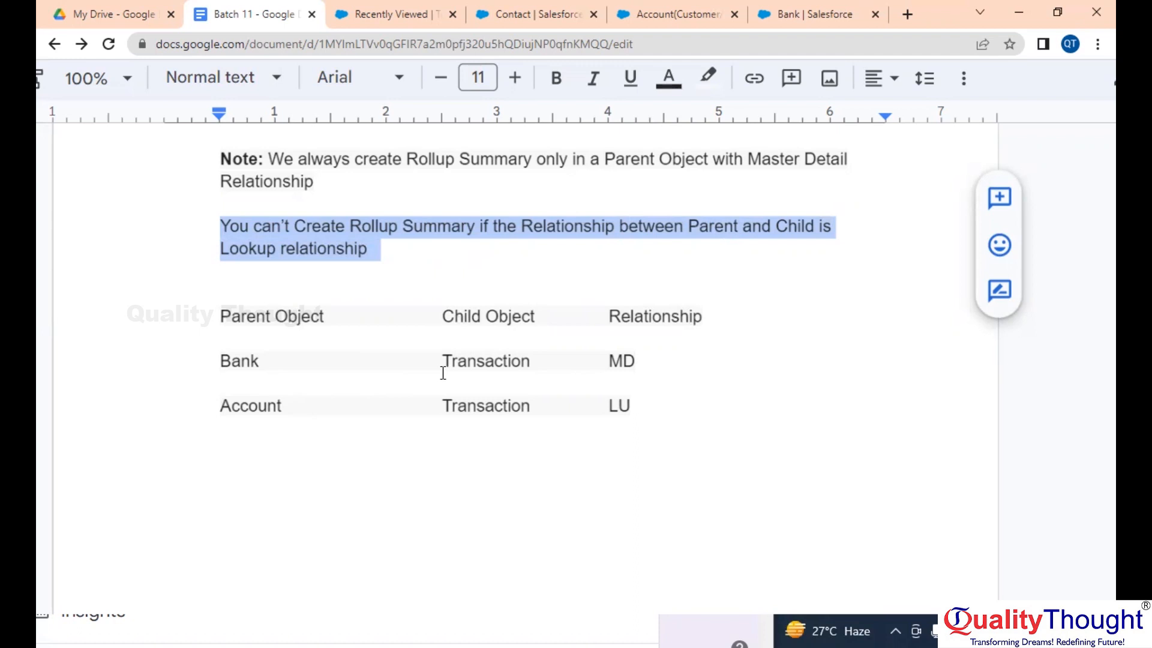
pyautogui.click(244, 405)
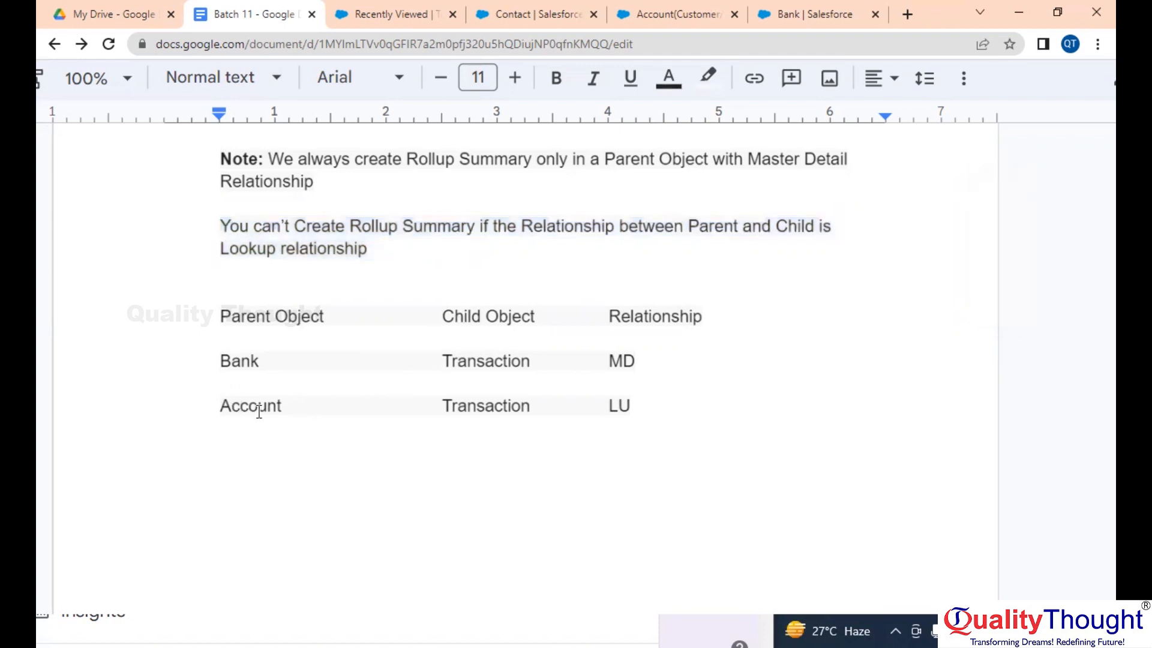
pyautogui.click(633, 401)
pyautogui.click(494, 364)
pyautogui.click(682, 372)
pyautogui.doubleClick(632, 359)
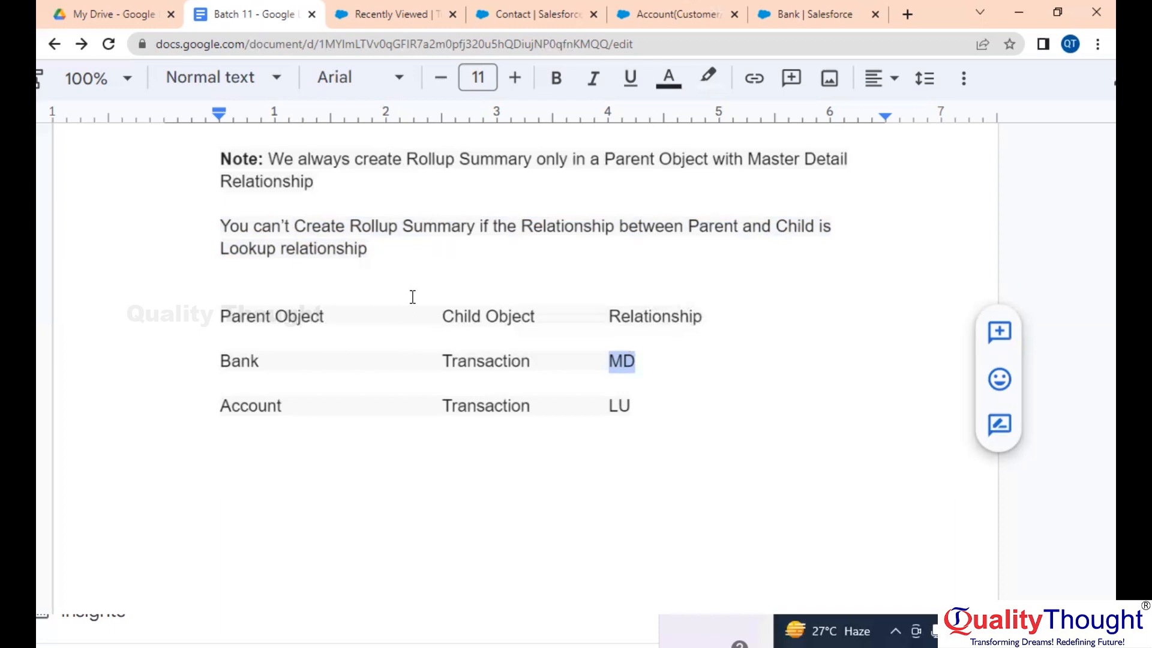
# Back in Salesforce, compare the Summarized Object choices of the Account and Bank roll-up fields
pyautogui.click(441, 9)
pyautogui.click(651, 11)
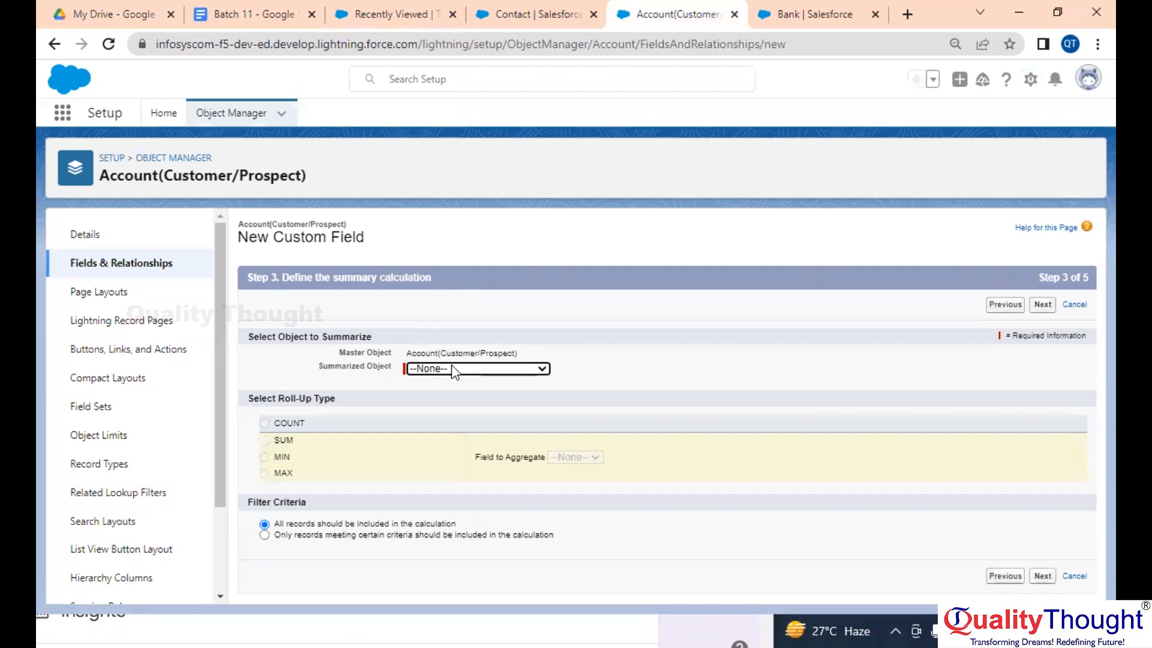
pyautogui.click(500, 369)
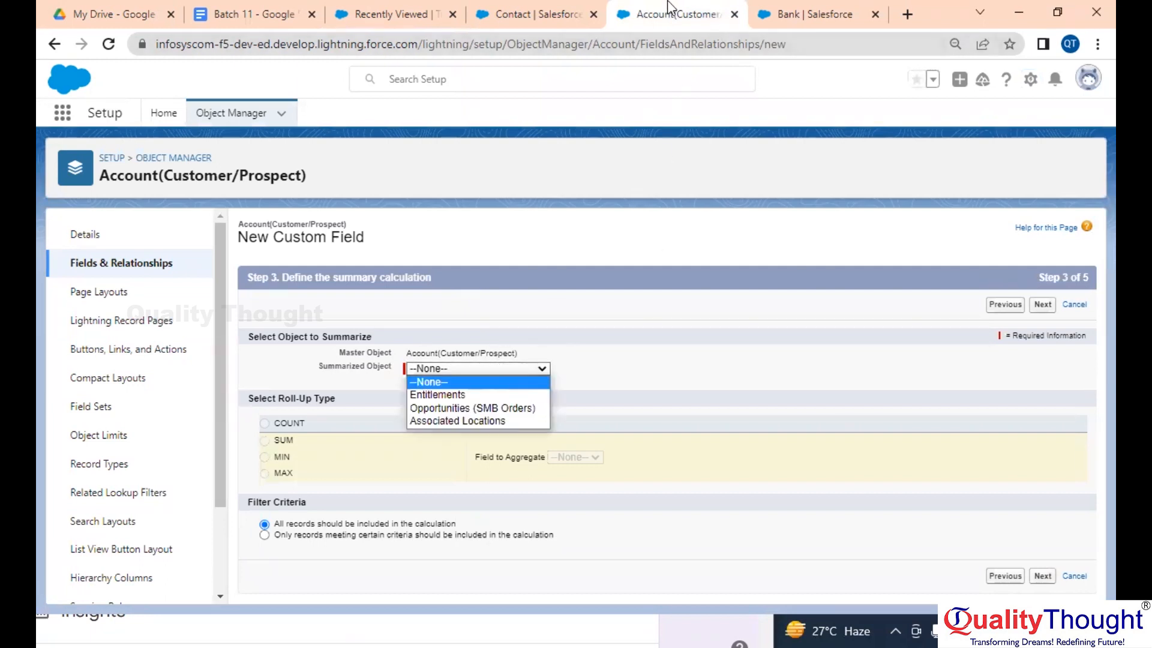
pyautogui.click(793, 14)
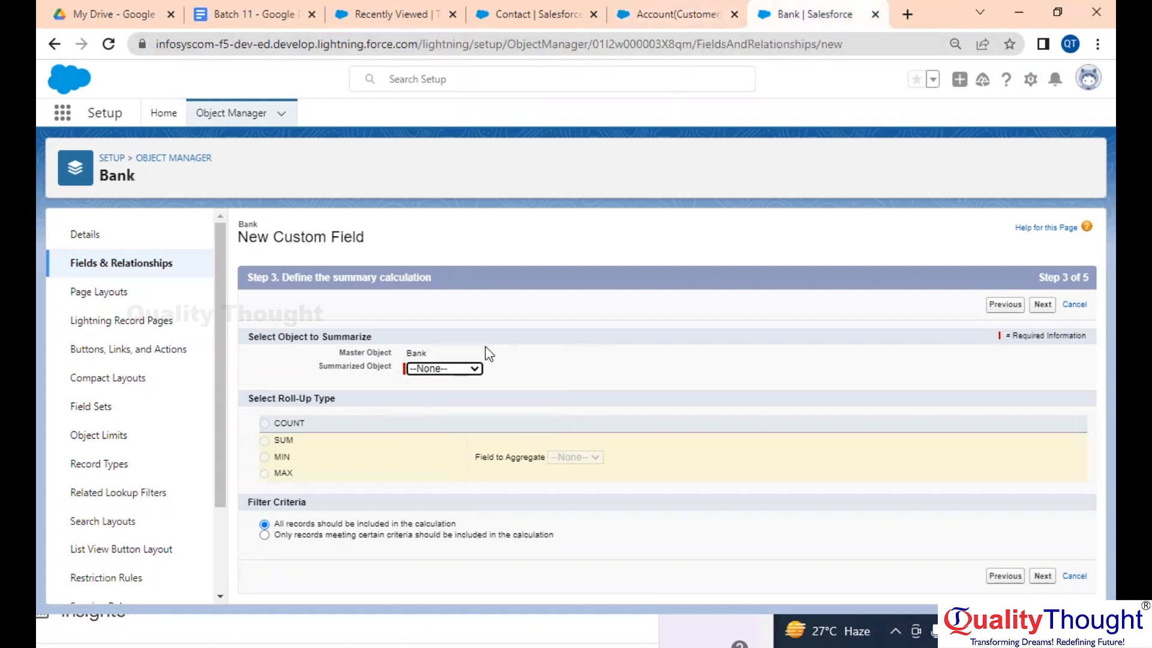
pyautogui.click(459, 369)
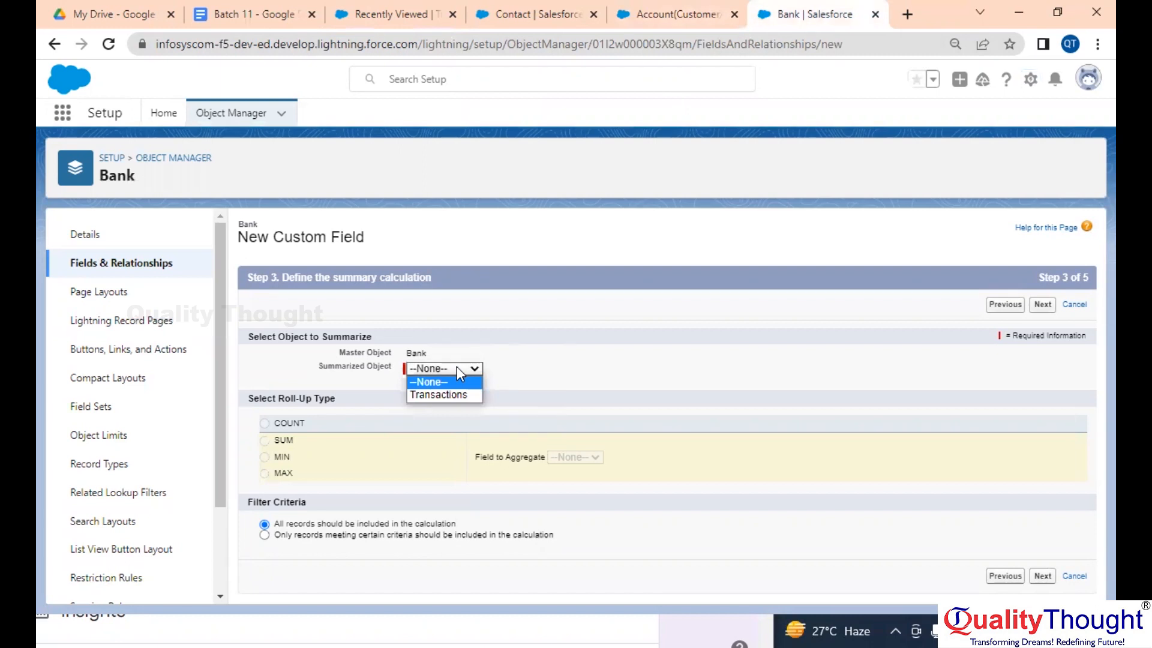
pyautogui.click(725, 221)
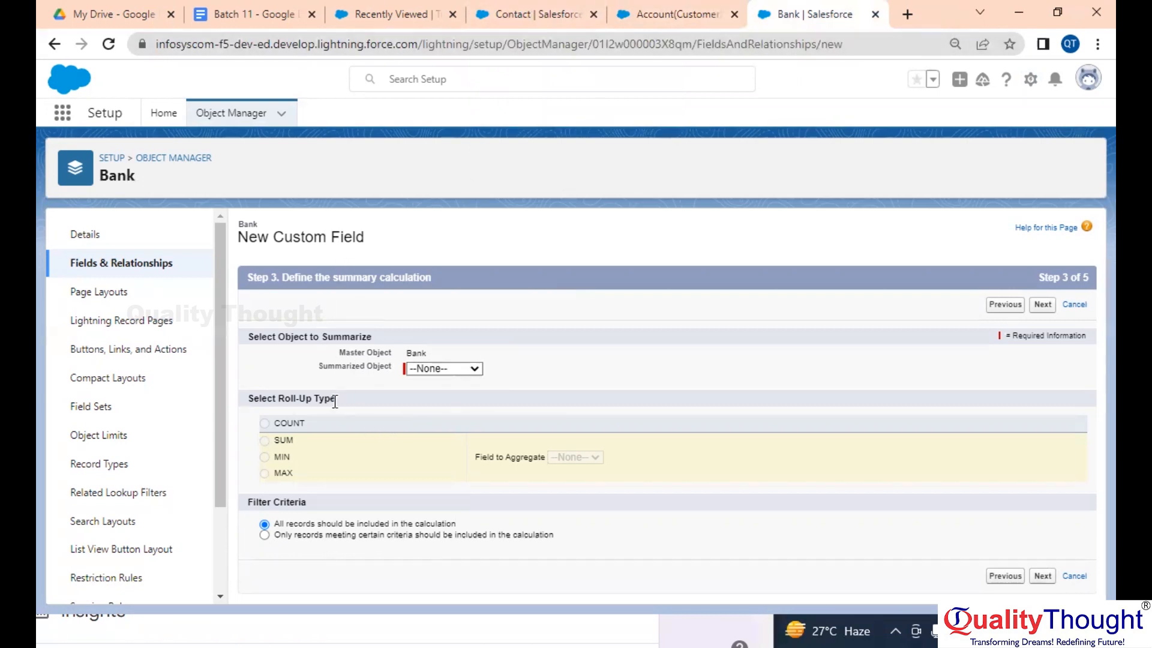
# Copy the "Roll-Up Type" heading from the Salesforce summary calculation page into the Batch 11 Google Docs notes, below the Account row
pyautogui.scroll(5, 334, 401)
pyautogui.scroll(-3, 335, 402)
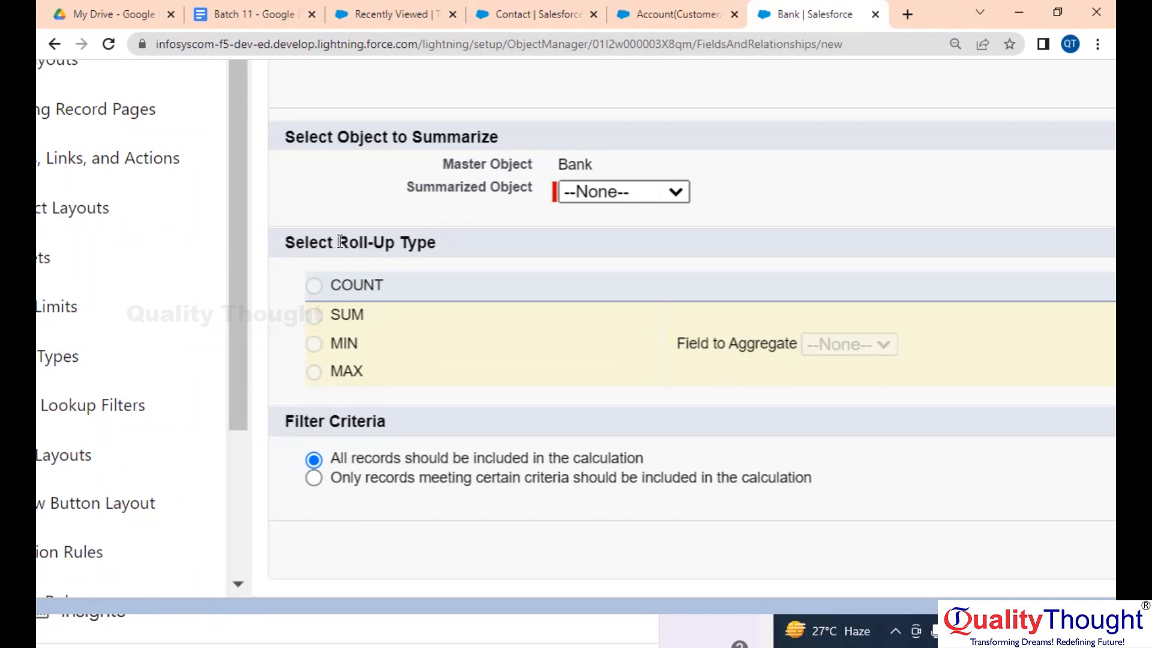
pyautogui.moveTo(338, 242); pyautogui.dragTo(494, 243)
pyautogui.hotkey('ctrl', 'c')
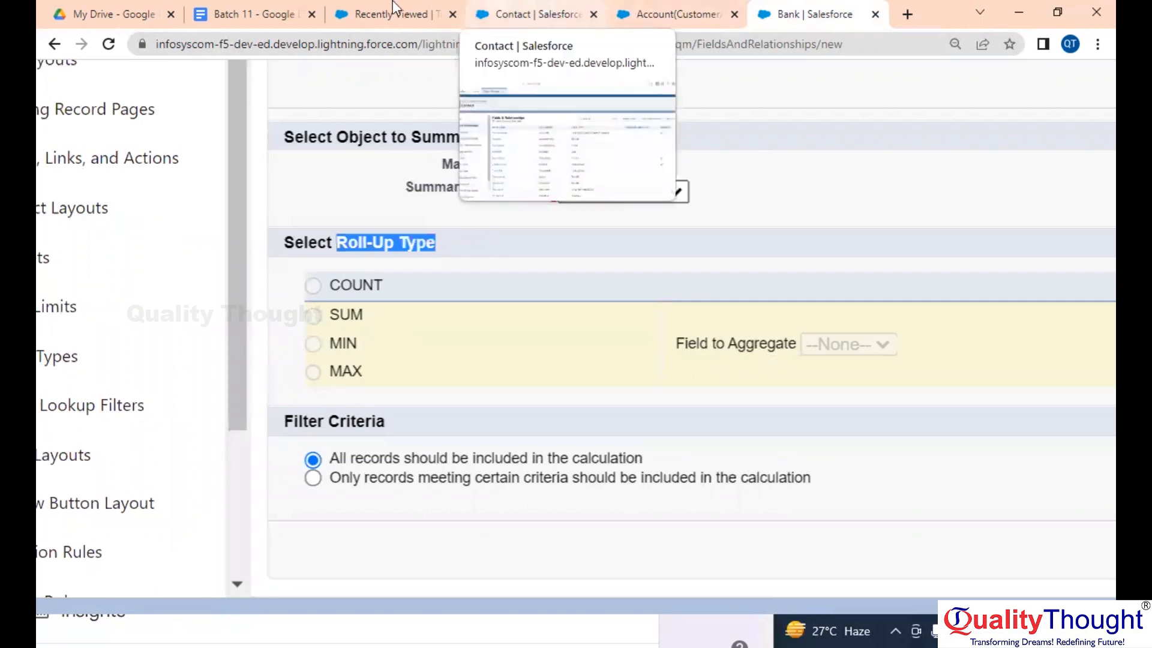
pyautogui.click(268, 7)
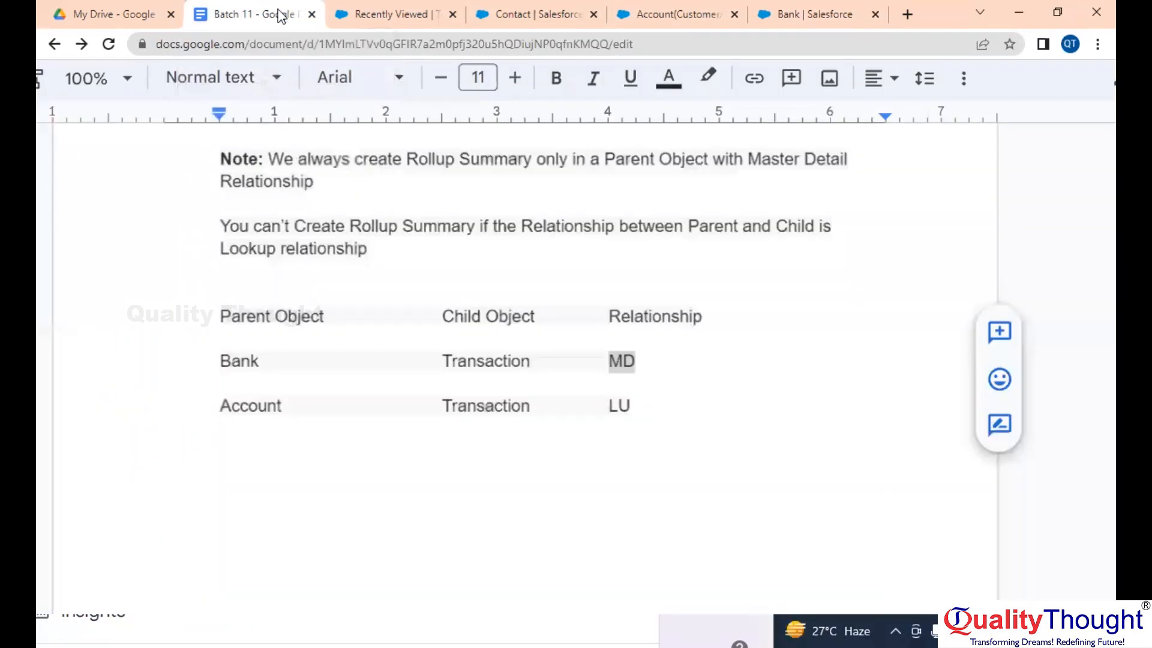
pyautogui.click(673, 461)
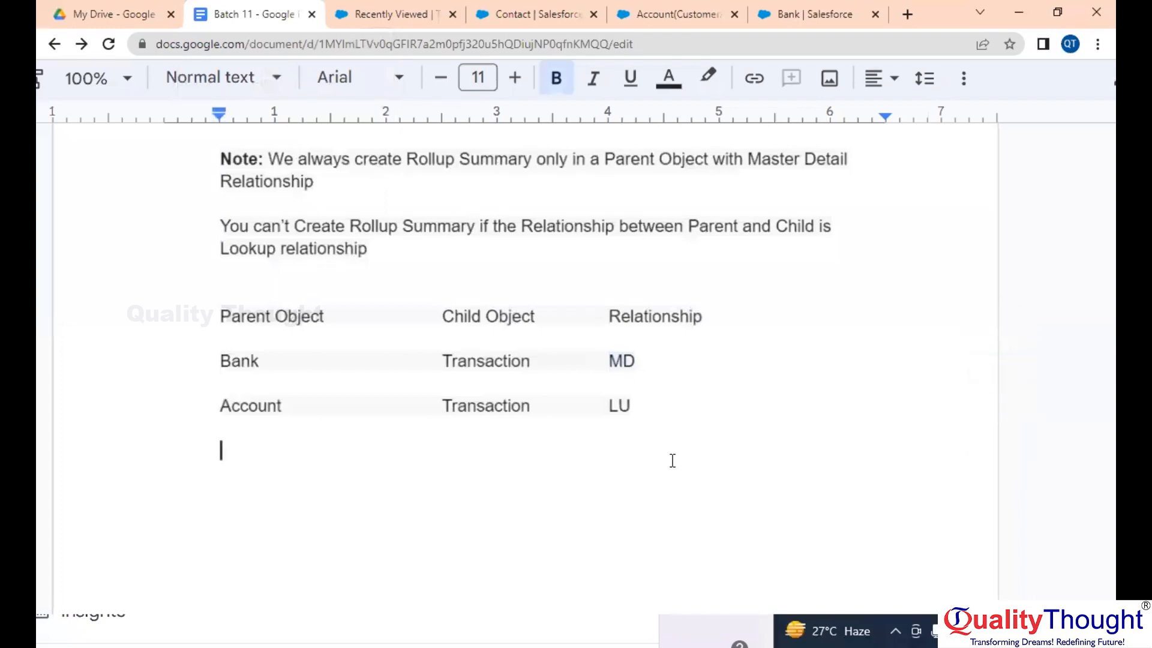
pyautogui.hotkey('ctrl', 'v')
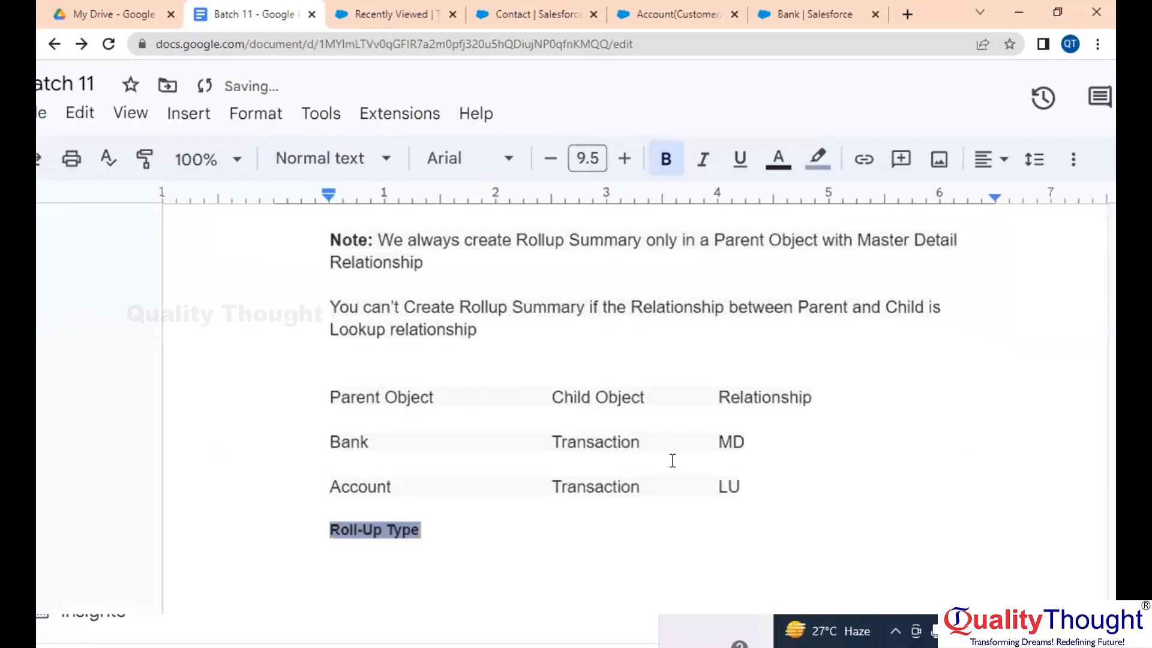
# Add a numbered list under the Roll-Up Type heading with the items Count, Sum, Min and Max
pyautogui.press('Return')
pyautogui.scroll(-5, 673, 461)
pyautogui.press('Return')
pyautogui.write('1. ')
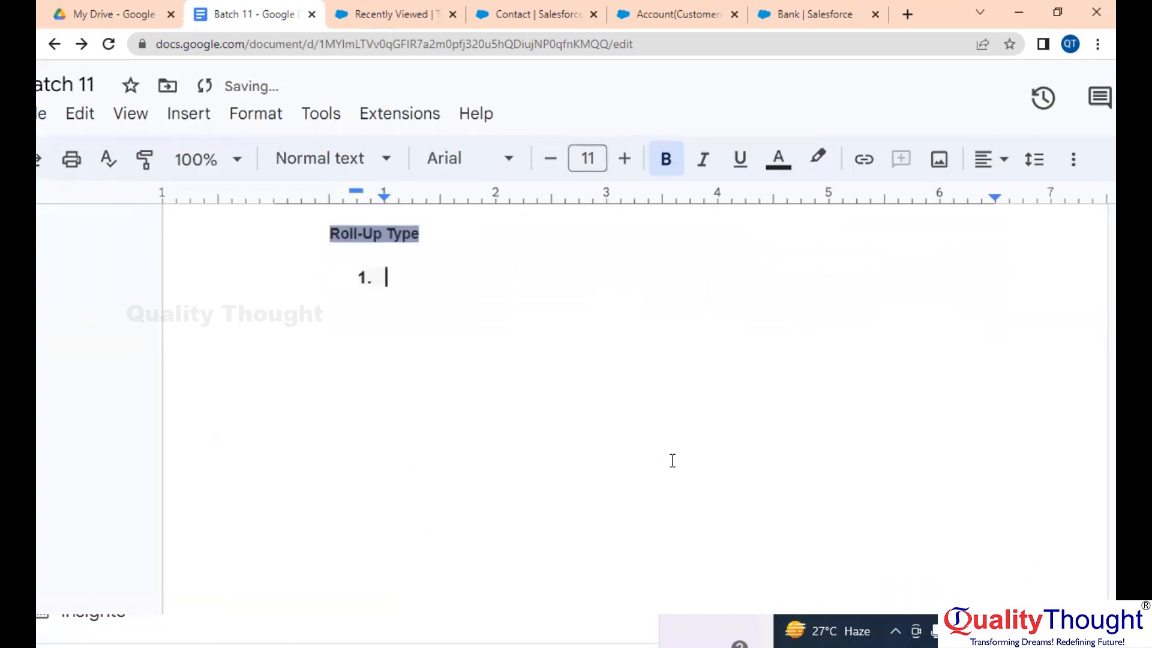
pyautogui.write('Count')
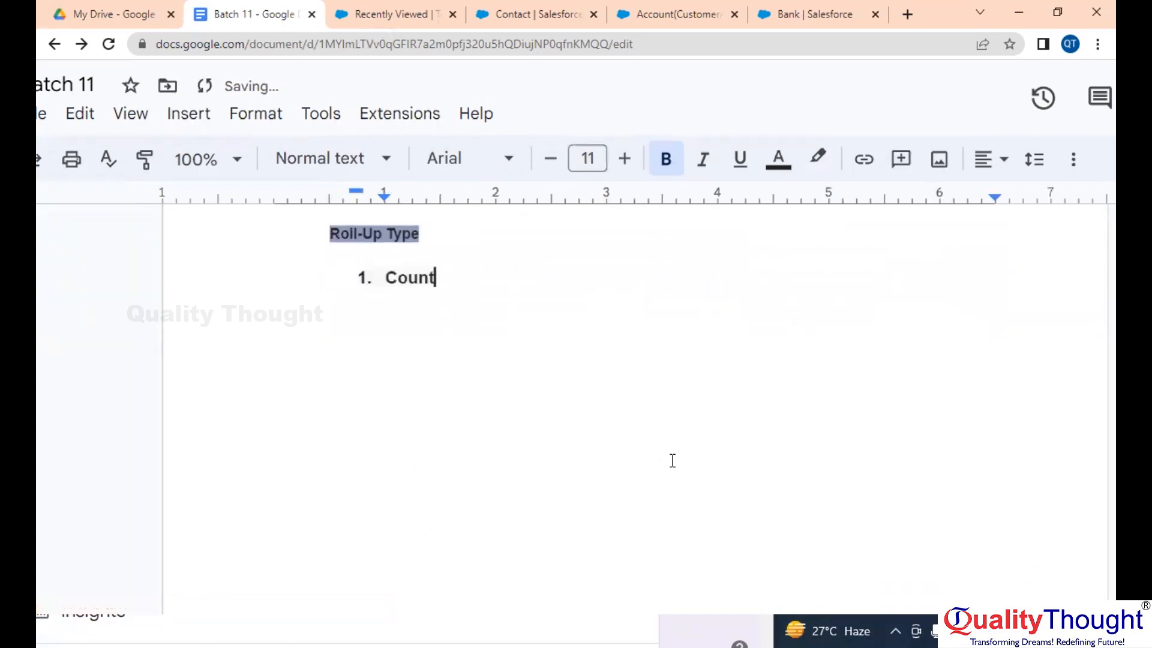
pyautogui.press('Return')
pyautogui.write('M')
pyautogui.press('BackSpace')
pyautogui.write('Sum')
pyautogui.press('Return')
pyautogui.write('Min')
pyautogui.press('Return')
pyautogui.press('BackSpace')
pyautogui.press('BackSpace')
pyautogui.press('BackSpace')
pyautogui.press('BackSpace')
pyautogui.write('in')
pyautogui.press('Return')
pyautogui.write('M')
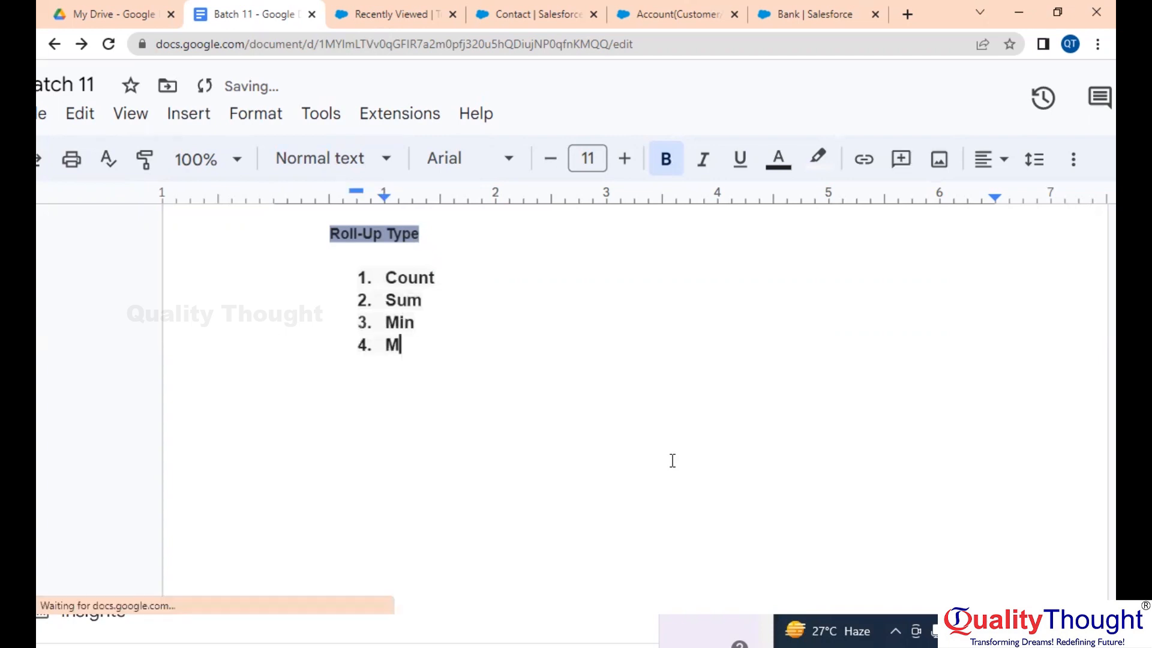
pyautogui.write('ax')
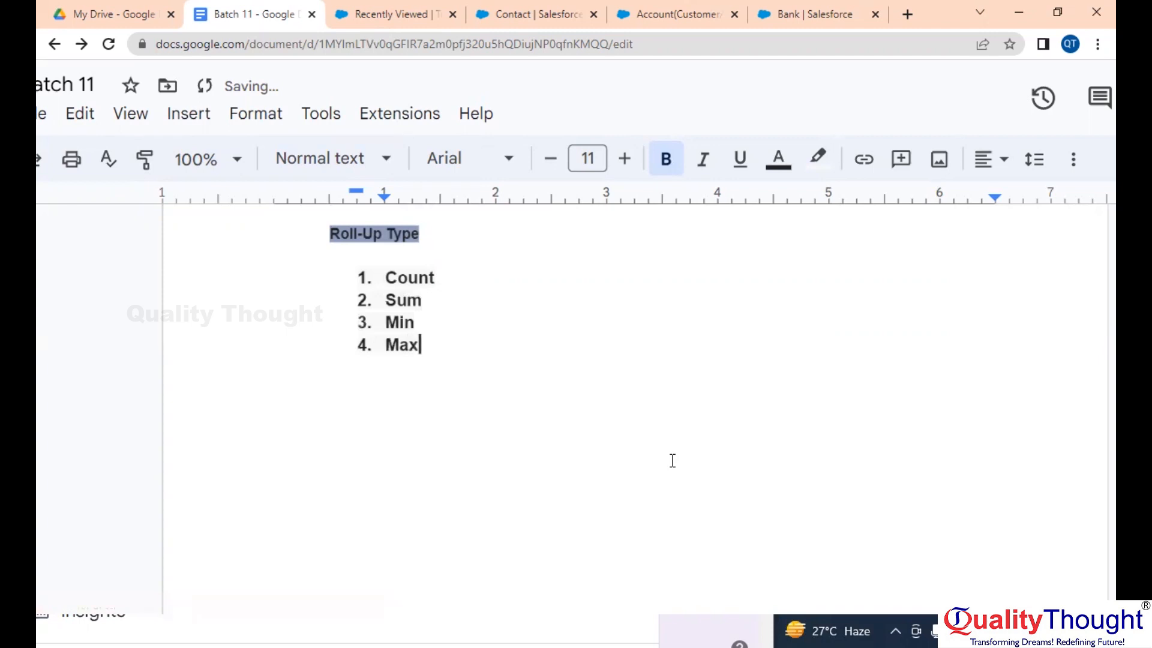
# End the numbered list and add a heading line below it with the columns Bank and Transactions
pyautogui.scroll(1, 673, 461)
pyautogui.press('Return')
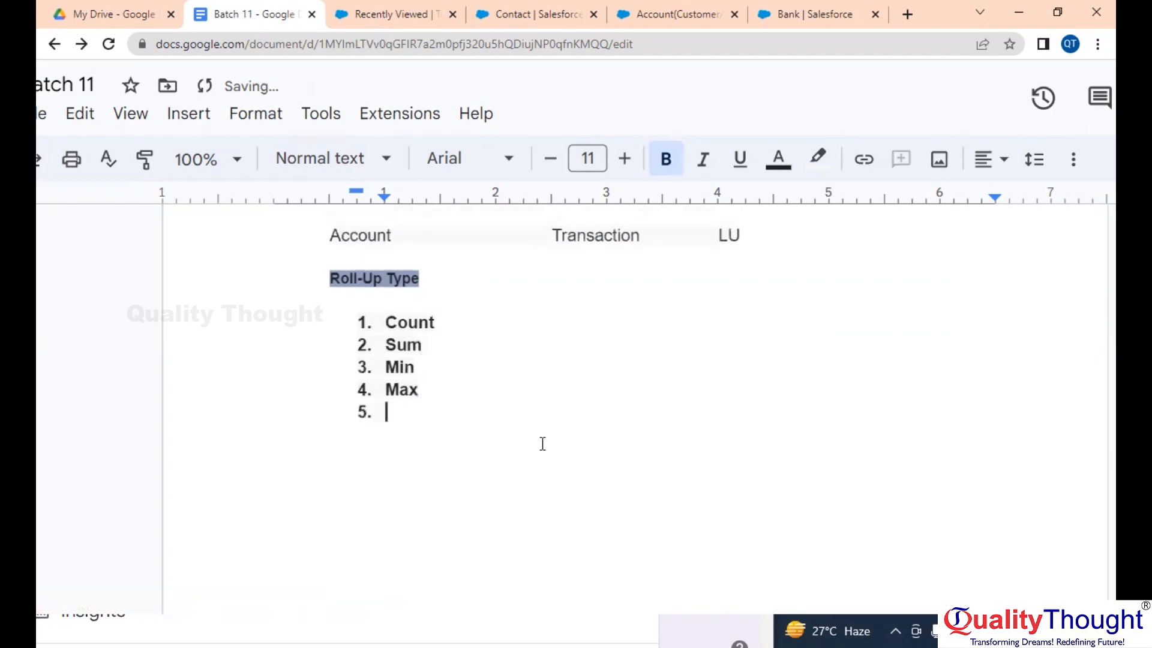
pyautogui.press('Return')
pyautogui.press('Return')
pyautogui.press('Return')
pyautogui.scroll(-3, 542, 443)
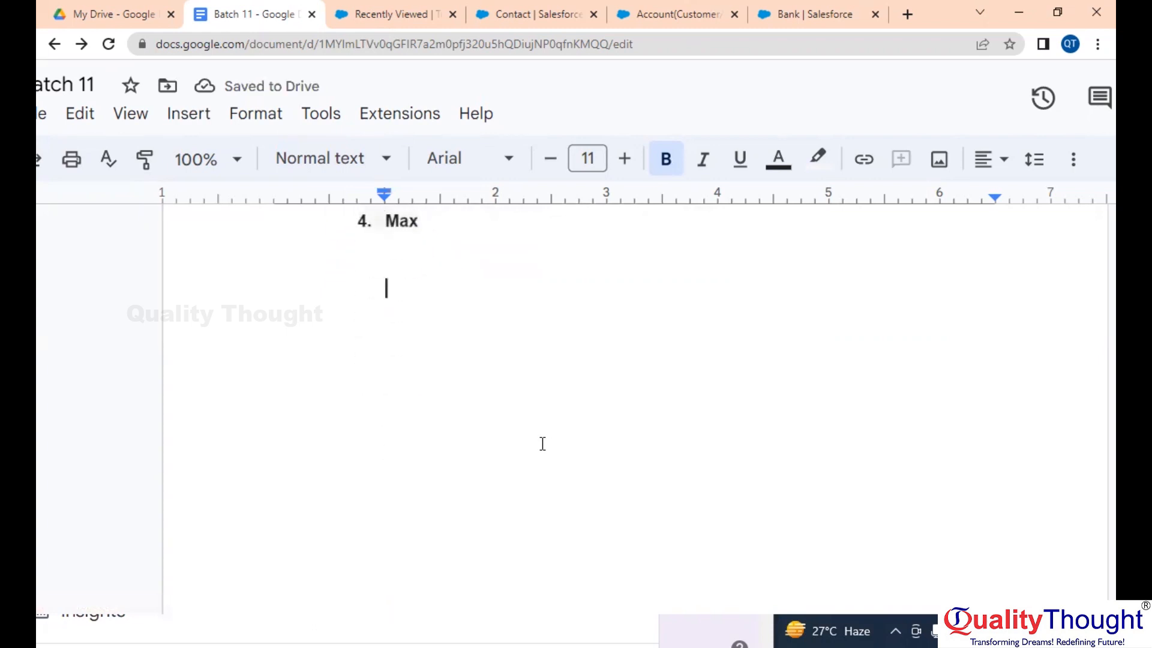
pyautogui.write('Bank')
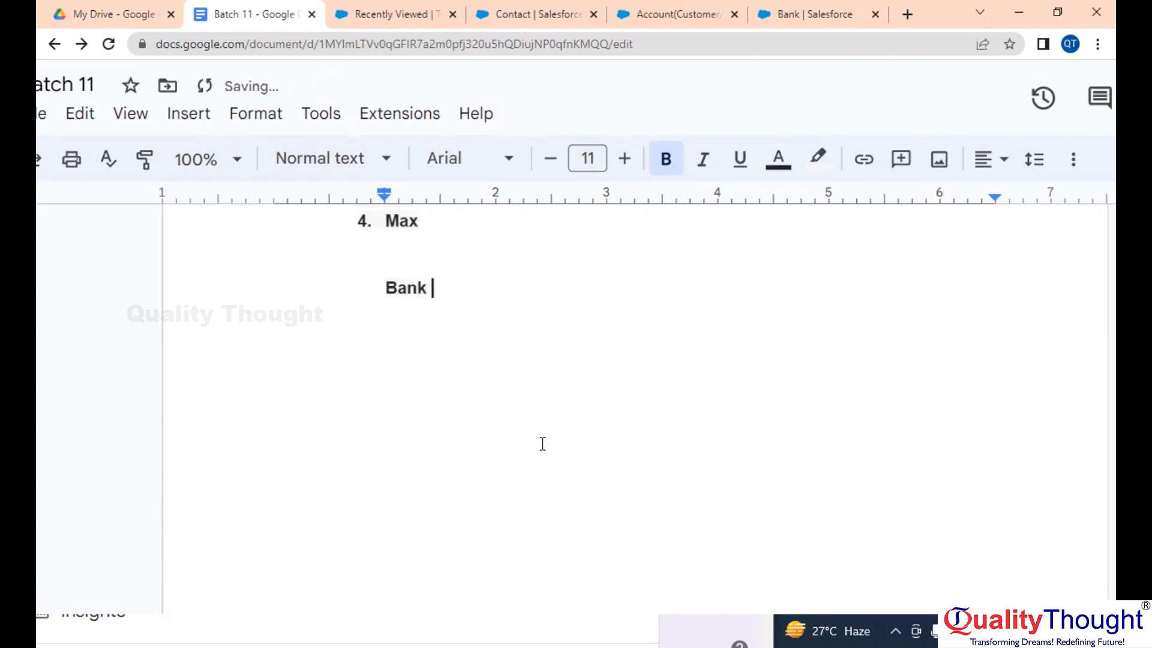
pyautogui.press('Tab')
pyautogui.press('Tab')
pyautogui.press('Tab')
pyautogui.press('Tab')
pyautogui.press('Tab')
pyautogui.write('Transactions')
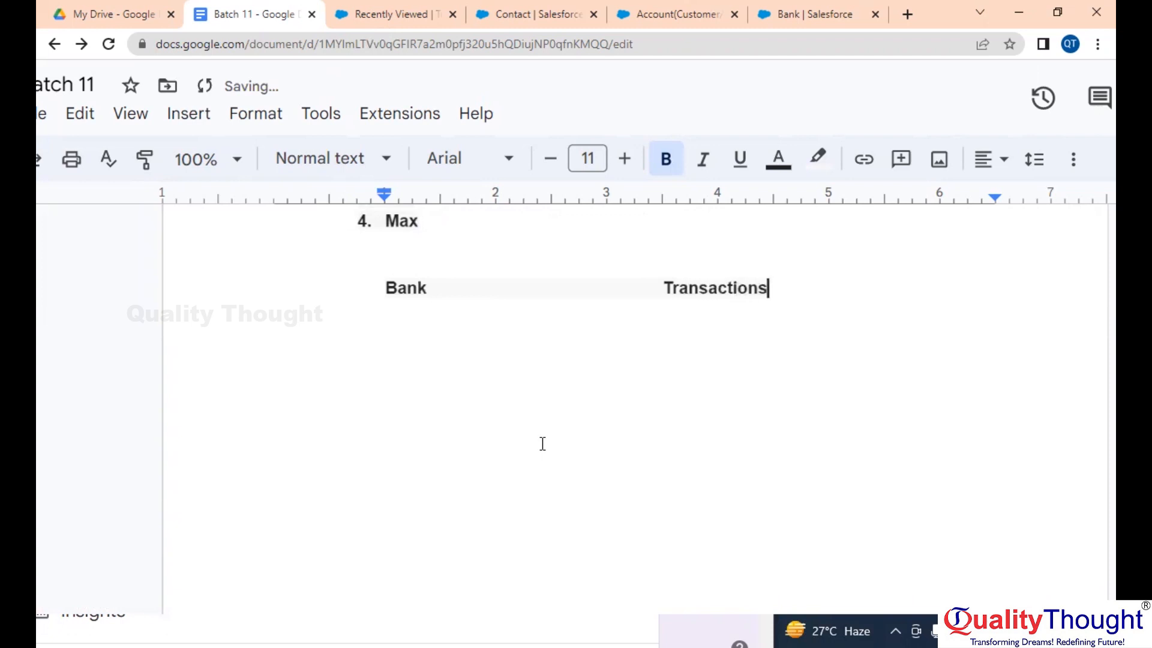
# Move the Transactions heading closer to Bank by removing three tab spacings before it
pyautogui.press('Left')
pyautogui.press('Left')
pyautogui.press('Left')
pyautogui.press('Left')
pyautogui.press('Left')
pyautogui.press('Left')
pyautogui.press('Left')
pyautogui.press('Left')
pyautogui.press('Left')
pyautogui.press('Left')
pyautogui.press('Left')
pyautogui.press('Left')
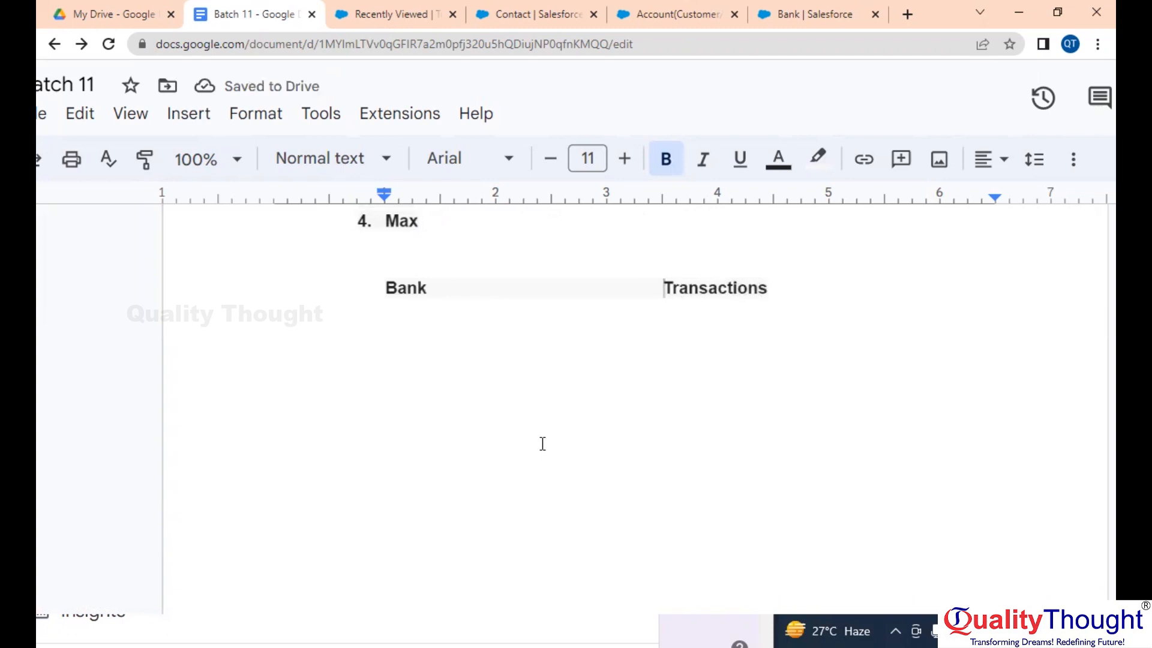
pyautogui.press('BackSpace')
pyautogui.press('BackSpace')
pyautogui.press('BackSpace')
# Leave an empty line under the headings and add an SBI row with the transaction PhonePe
pyautogui.press('Down')
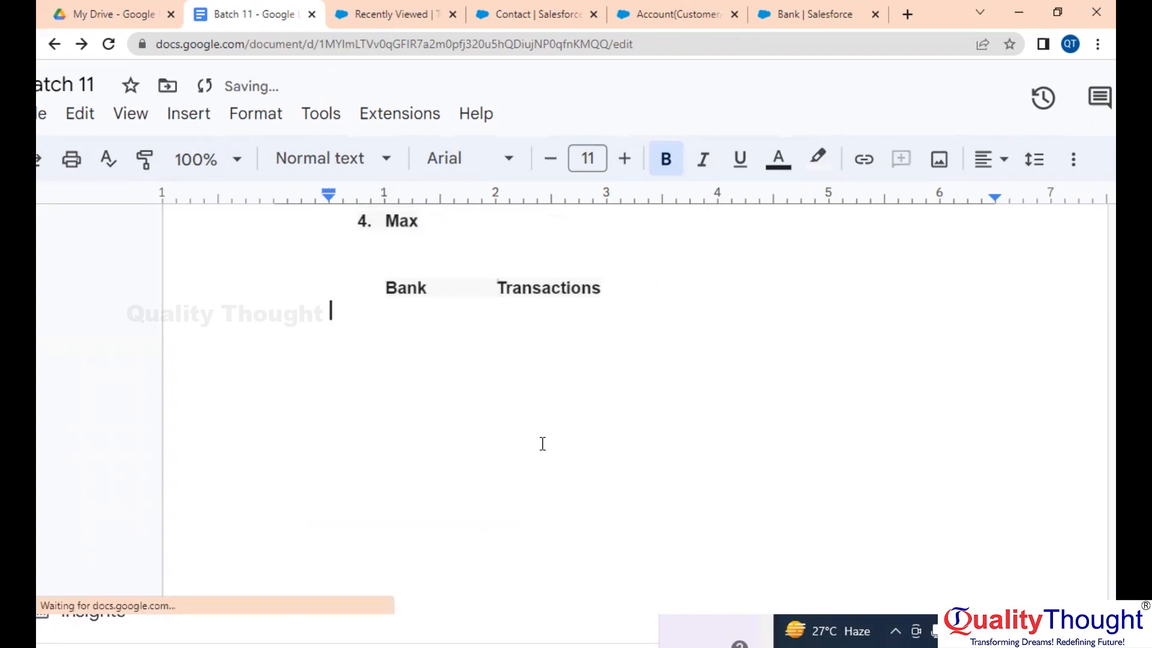
pyautogui.press('Tab')
pyautogui.press('Return')
pyautogui.press('Tab')
pyautogui.write('SBI')
pyautogui.press('Tab')
pyautogui.press('Tab')
pyautogui.scroll(-2, 543, 444)
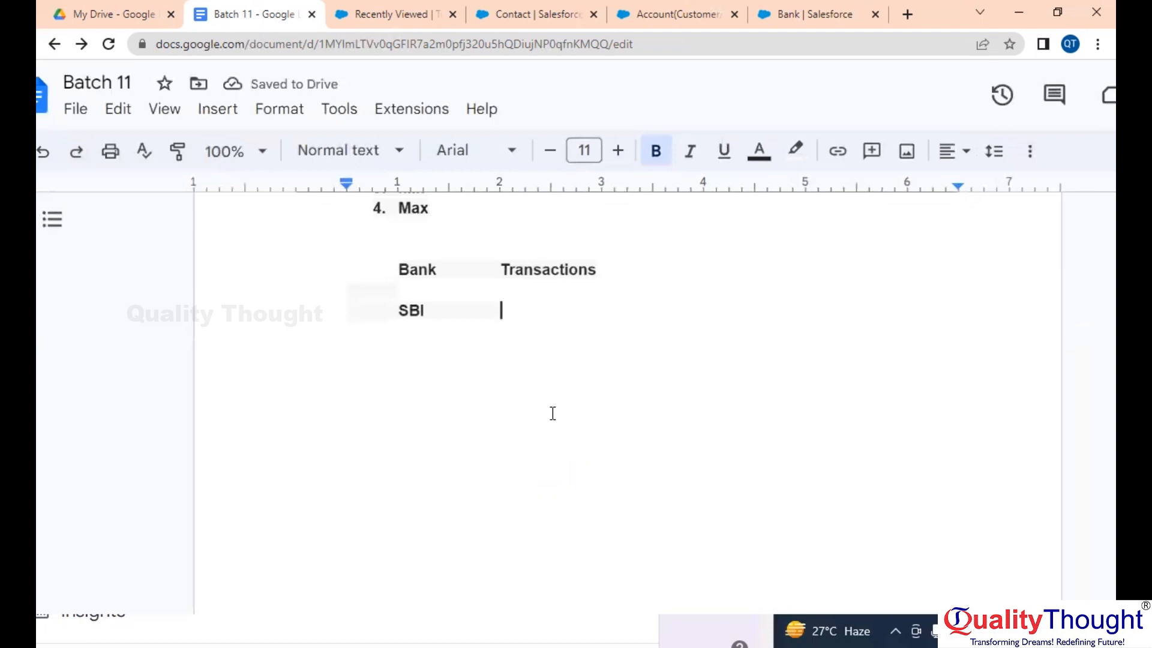
pyautogui.write('PhonePe')
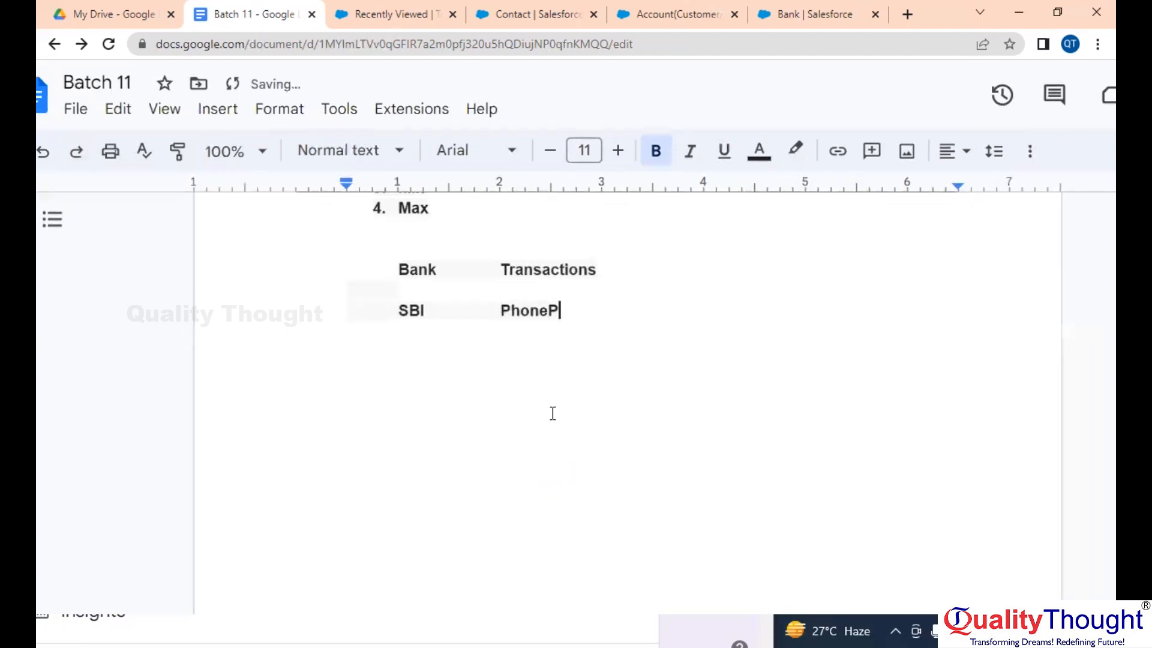
# List Google Pay and Paytm beneath PhonePe as further SBI transactions
pyautogui.press('Tab')
pyautogui.press('Tab')
pyautogui.write('Google Pay')
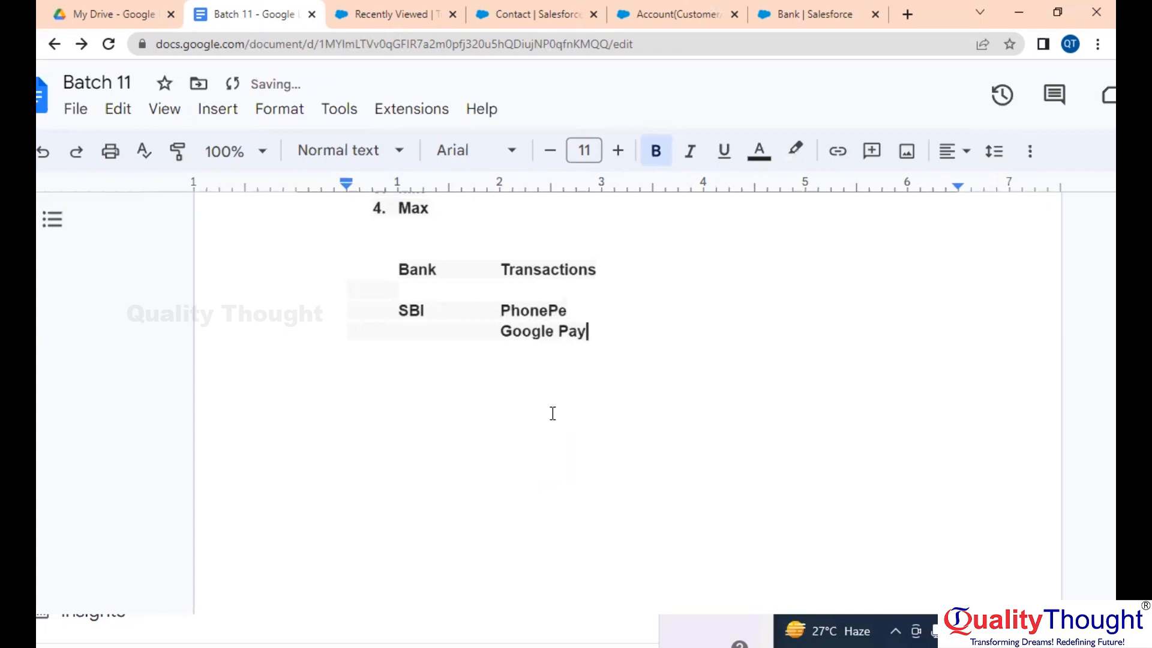
pyautogui.press('Tab')
pyautogui.press('Tab')
pyautogui.write('Paytm')
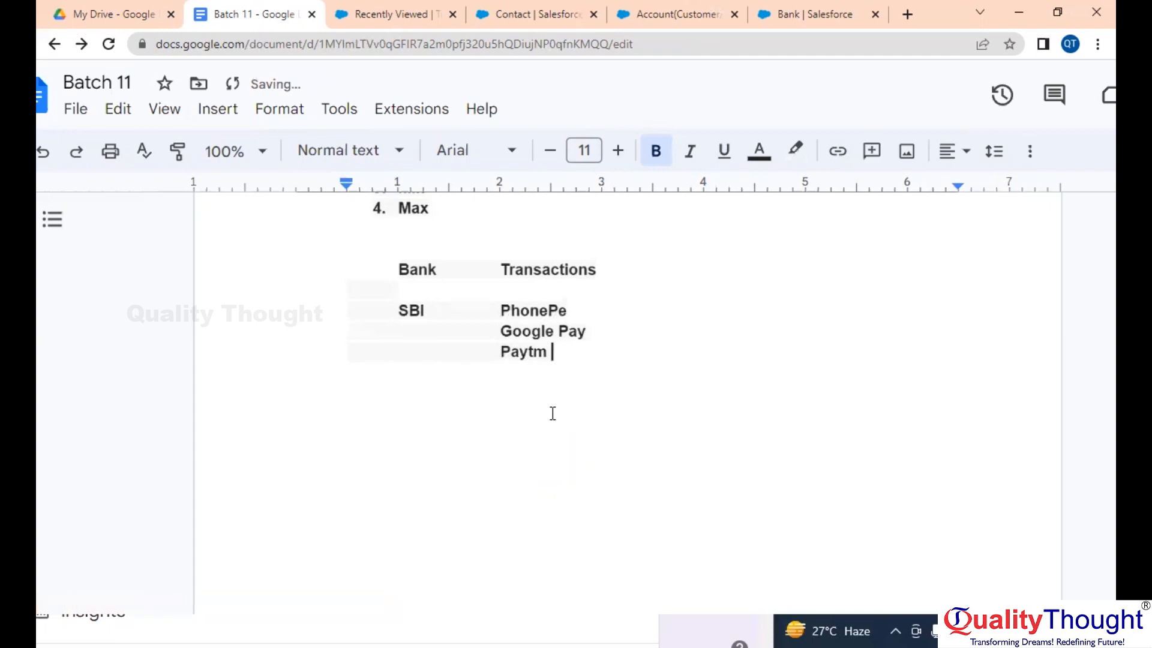
# Add HDFC as the next entry in the Bank column, separated from the SBI group by an empty line
pyautogui.click(553, 414)
pyautogui.press('Return')
pyautogui.write('HF')
pyautogui.press('BackSpace')
pyautogui.write('DFC')
pyautogui.press('Tab')
# Copy the PhonePe and Google Pay entries from the SBI group into the HDFC row's Transactions column
pyautogui.moveTo(501, 309); pyautogui.dragTo(556, 355)
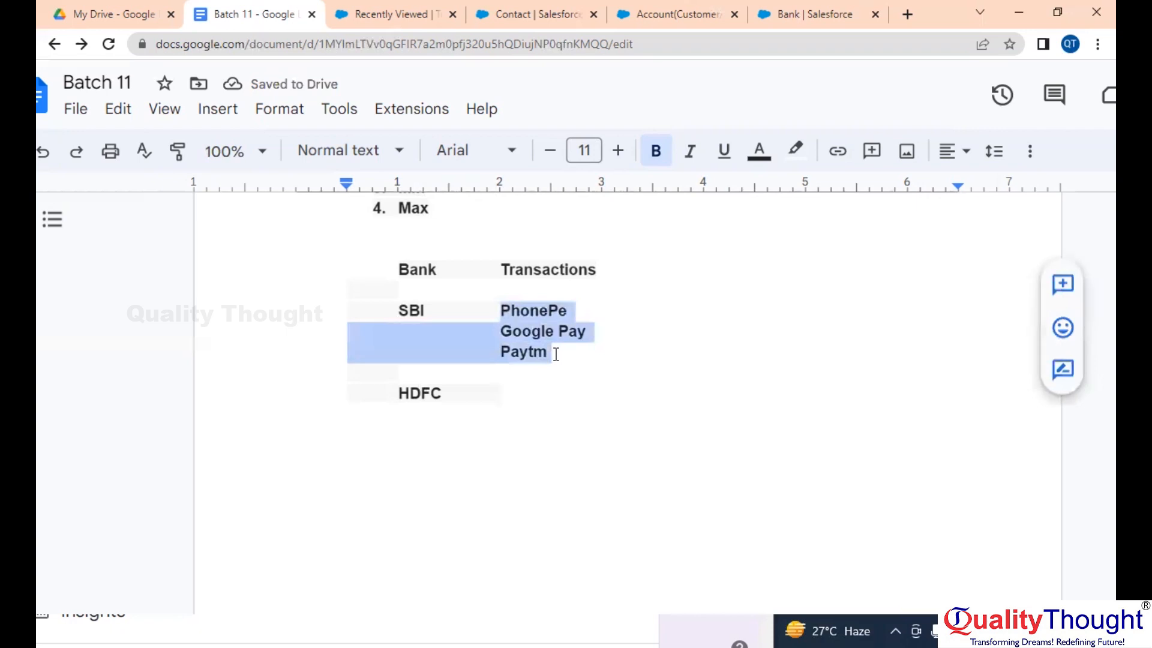
pyautogui.hotkey('shift', 'Up')
pyautogui.hotkey('shift', 'Right')
pyautogui.hotkey('shift', 'Right')
pyautogui.hotkey('shift', 'Right')
pyautogui.hotkey('shift', 'Right')
pyautogui.hotkey('ctrl', 'c')
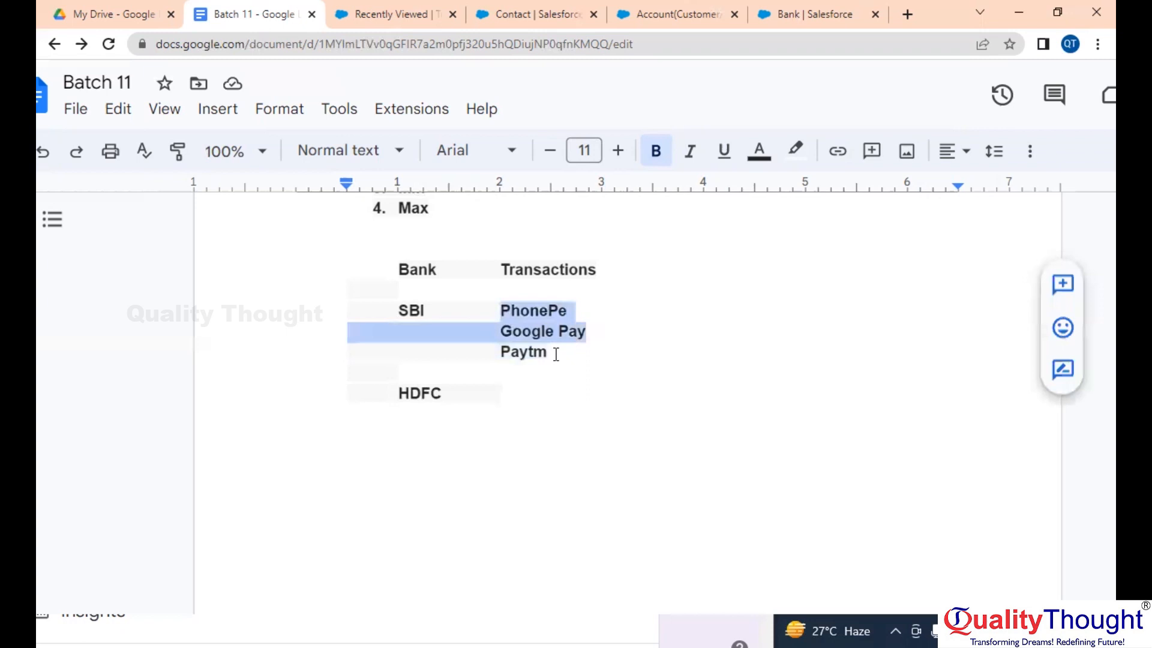
pyautogui.click(527, 393)
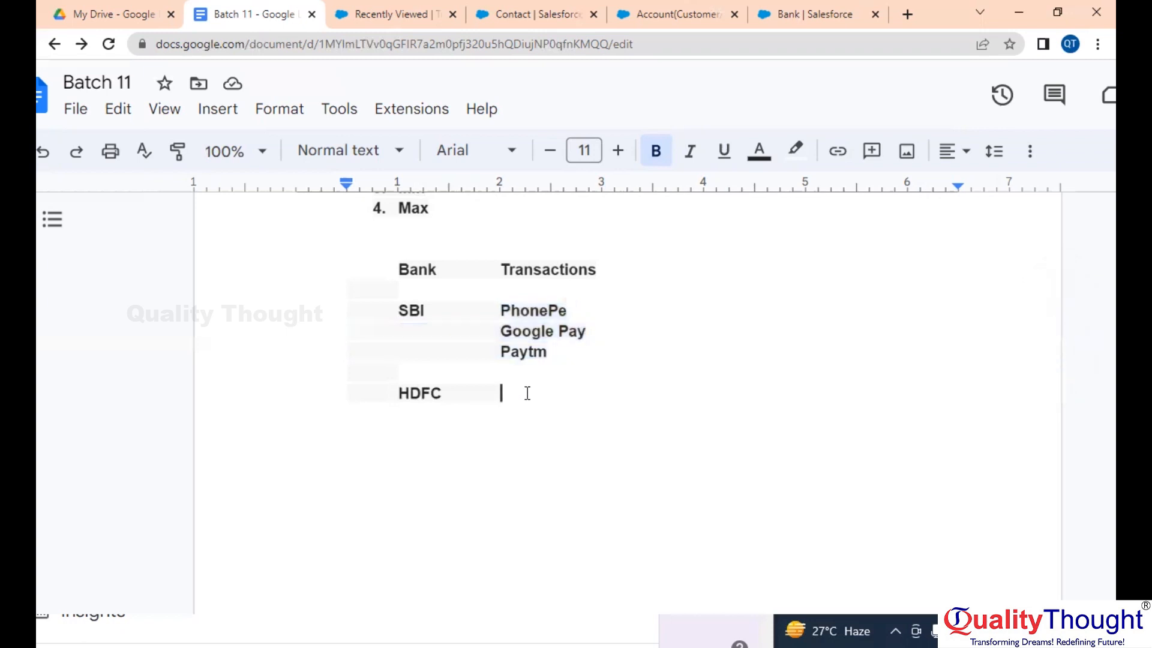
pyautogui.hotkey('ctrl', 'v')
# Add an ICICI row below the HDFC group with the transaction PhonePe
pyautogui.press('Down')
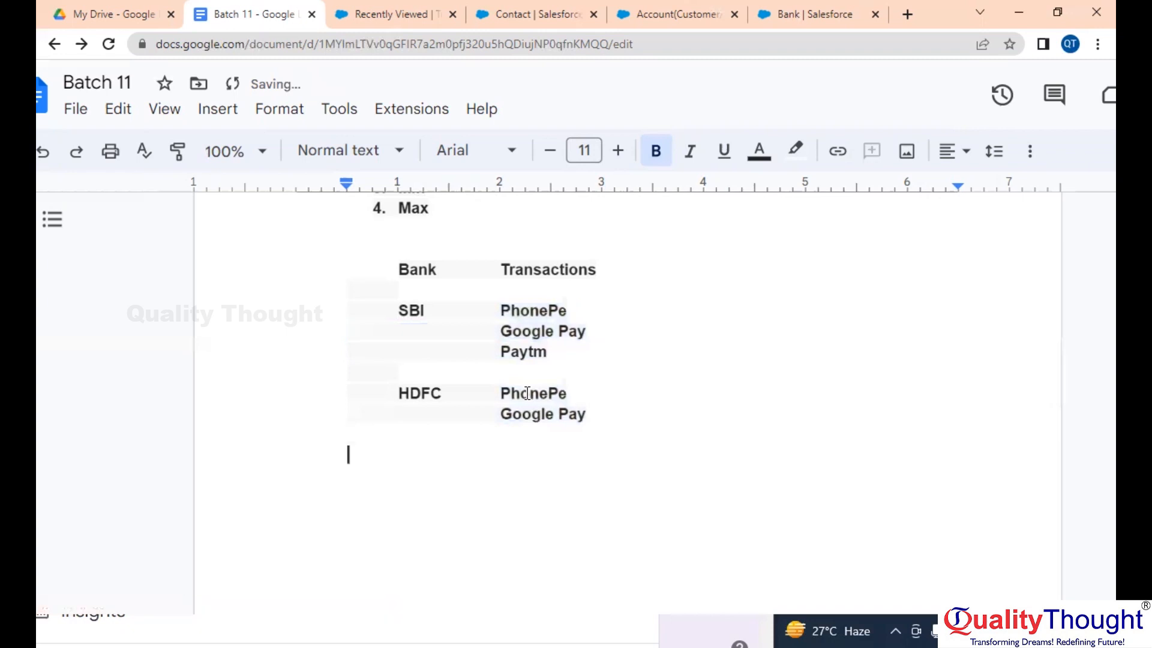
pyautogui.press('Tab')
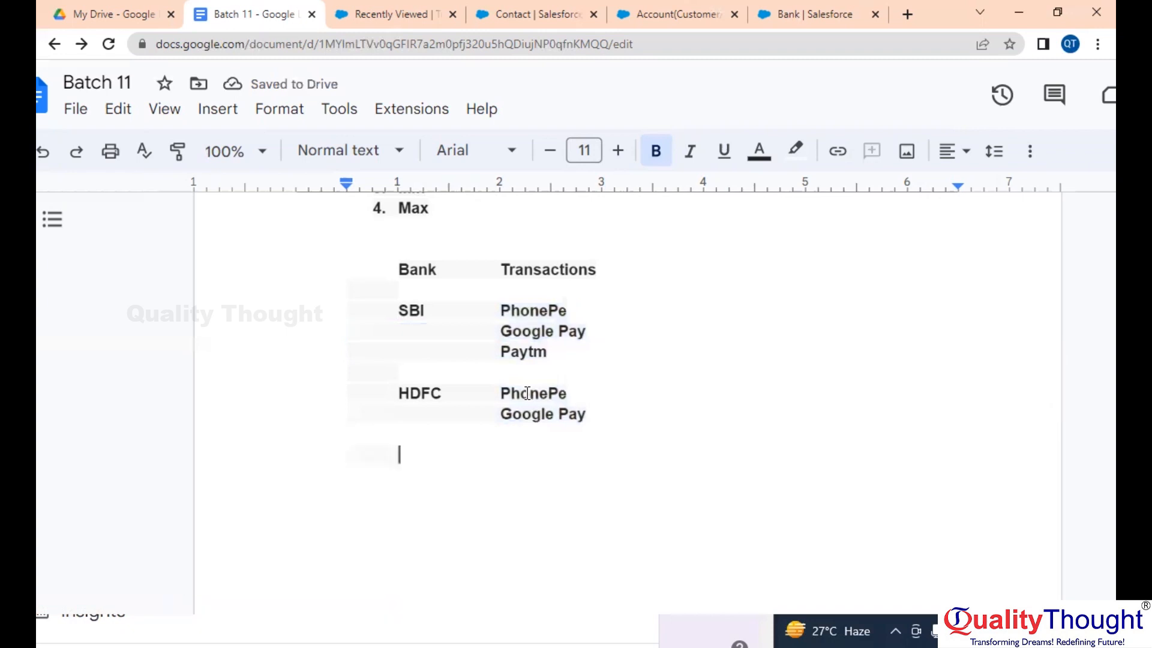
pyautogui.write('ICIC')
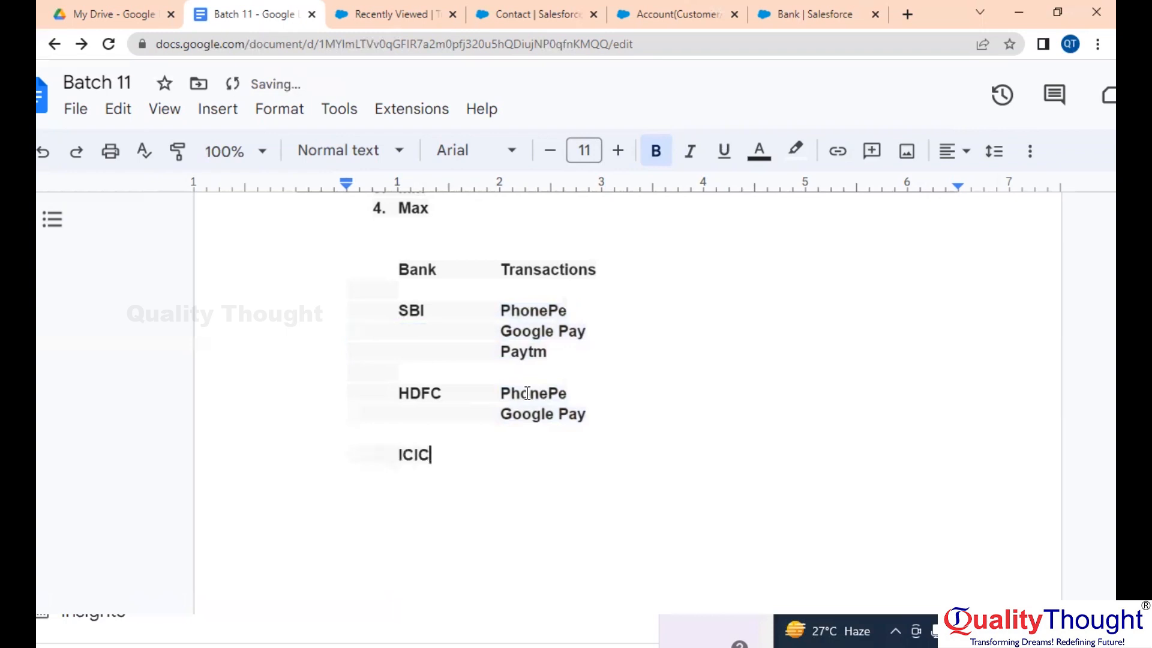
pyautogui.write('I')
pyautogui.press('Tab')
pyautogui.press('Tab')
pyautogui.write('PhonePe')
# Add an Amount column heading after Transactions
pyautogui.hscroll(1, 568, 437)
pyautogui.click(591, 254)
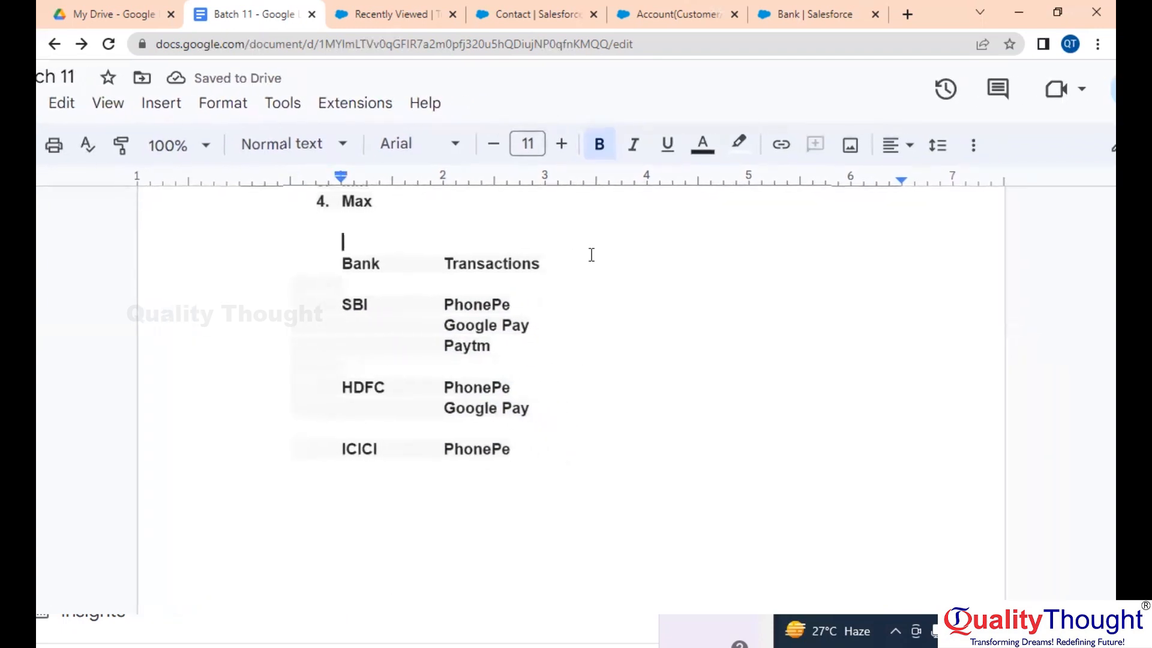
pyautogui.click(578, 259)
pyautogui.press('Tab')
pyautogui.write('Amount')
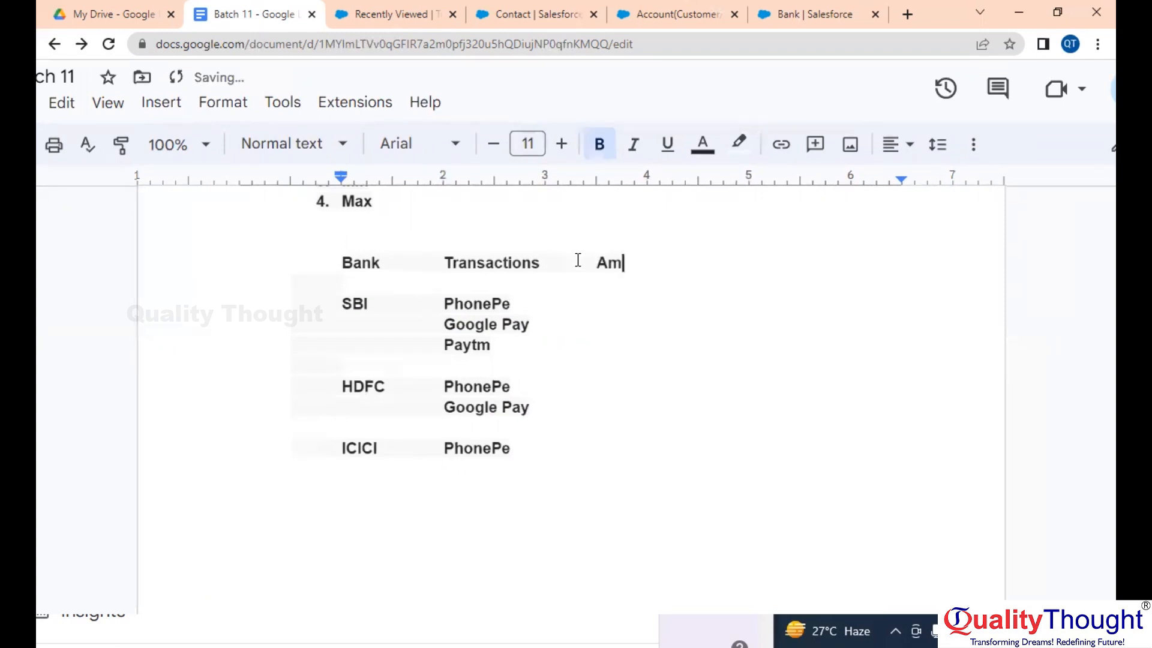
# Enter the SBI amounts: 100 for PhonePe, 200 for Google Pay and 150 for Paytm
pyautogui.press('Down')
pyautogui.press('Down')
pyautogui.press('Tab')
pyautogui.press('Tab')
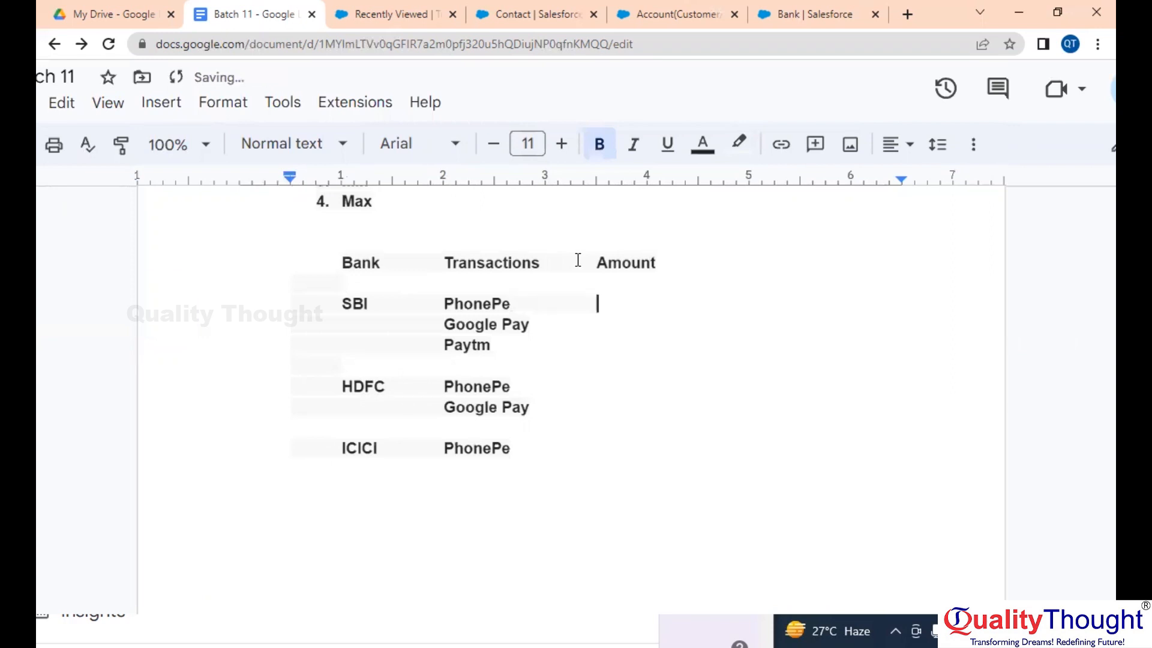
pyautogui.write('100')
pyautogui.press('Down')
pyautogui.press('Tab')
pyautogui.press('Tab')
pyautogui.write('200')
pyautogui.press('Down')
pyautogui.press('Tab')
pyautogui.press('Tab')
pyautogui.write('150')
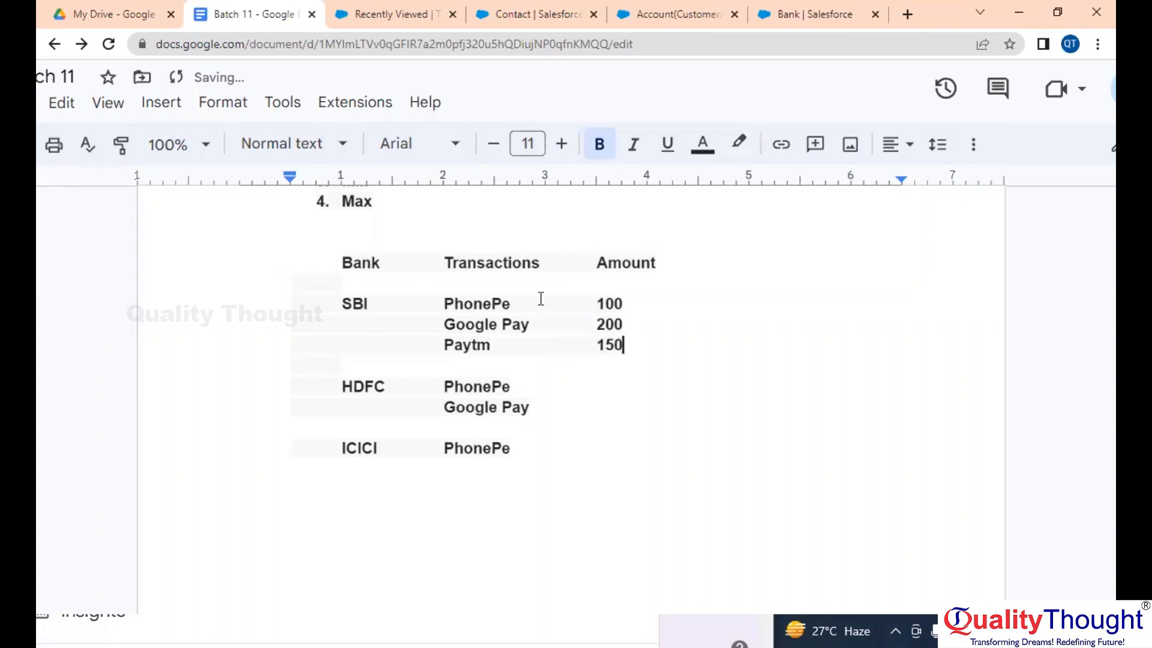
# Enter the amounts 50 for HDFC PhonePe, 25 for HDFC Google Pay and 1000 for ICICI PhonePe
pyautogui.click(581, 390)
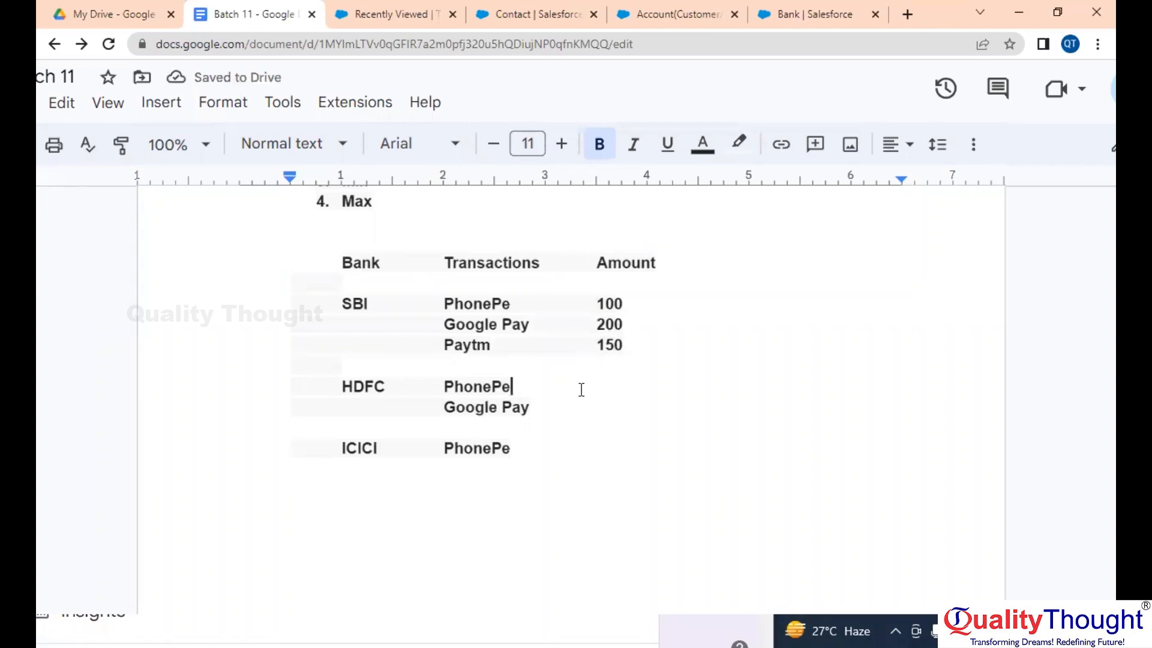
pyautogui.press('Tab')
pyautogui.write('50')
pyautogui.press('Down')
pyautogui.press('Tab')
pyautogui.press('Tab')
pyautogui.write('25')
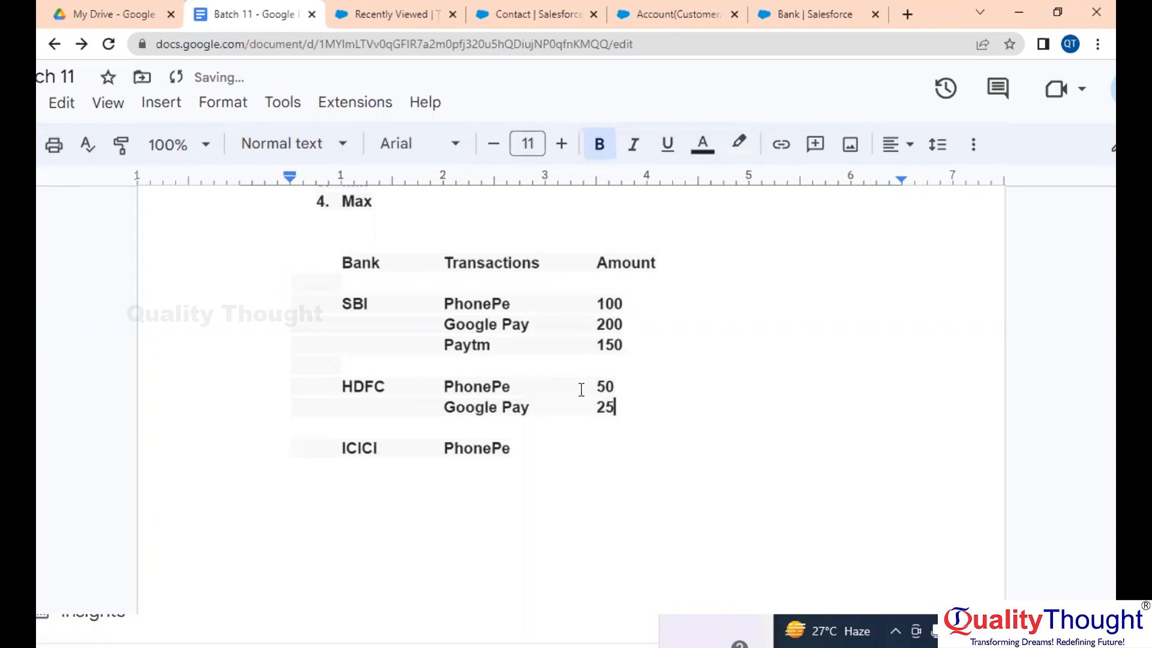
pyautogui.click(582, 451)
pyautogui.press('Tab')
pyautogui.write('1000')
# Add the column headings Count, Min, Max and Sum after Amount in the bank transactions example
pyautogui.click(730, 254)
pyautogui.press('Tab')
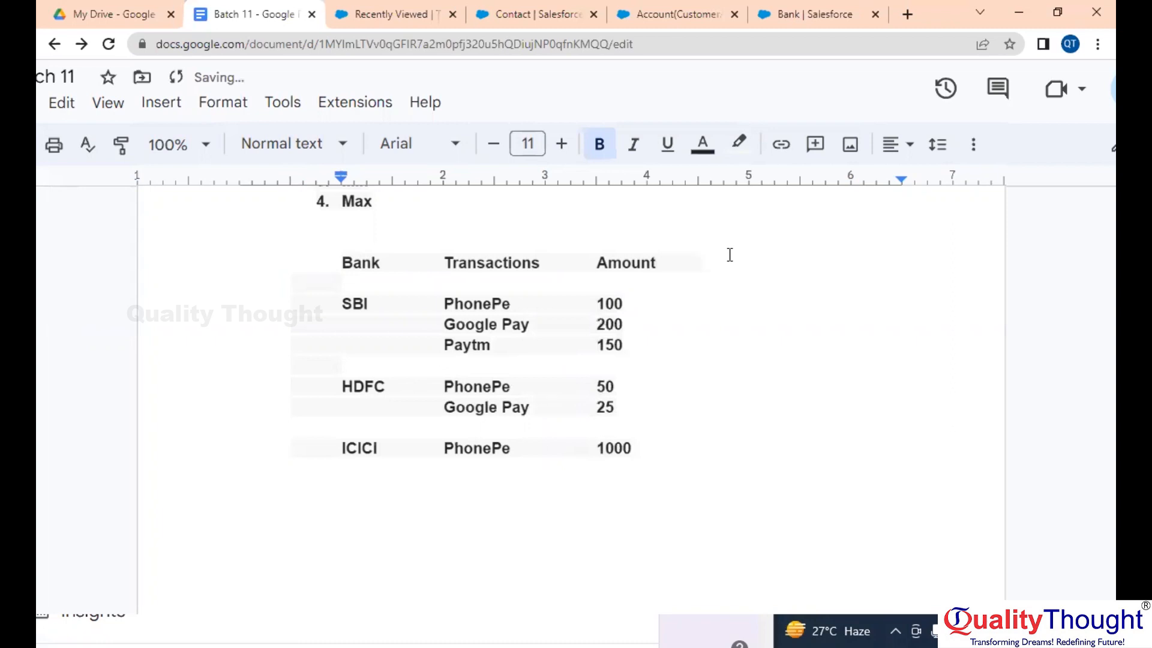
pyautogui.scroll(1, 602, 268)
pyautogui.scroll(1, 376, 239)
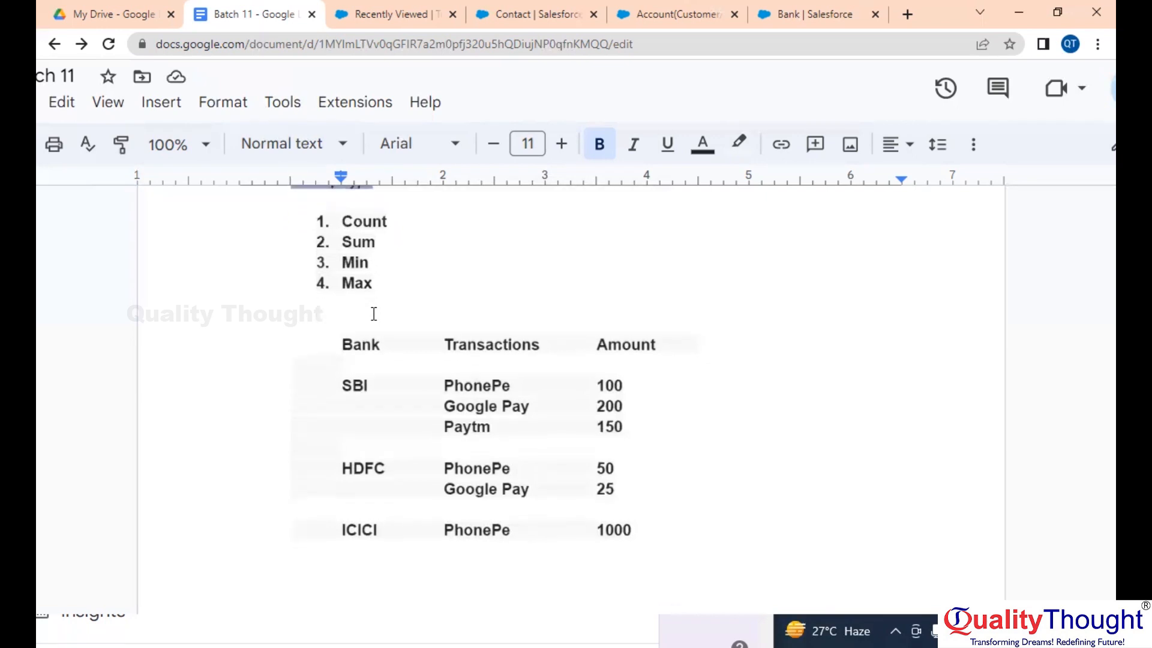
pyautogui.press('Tab')
pyautogui.write('Coun')
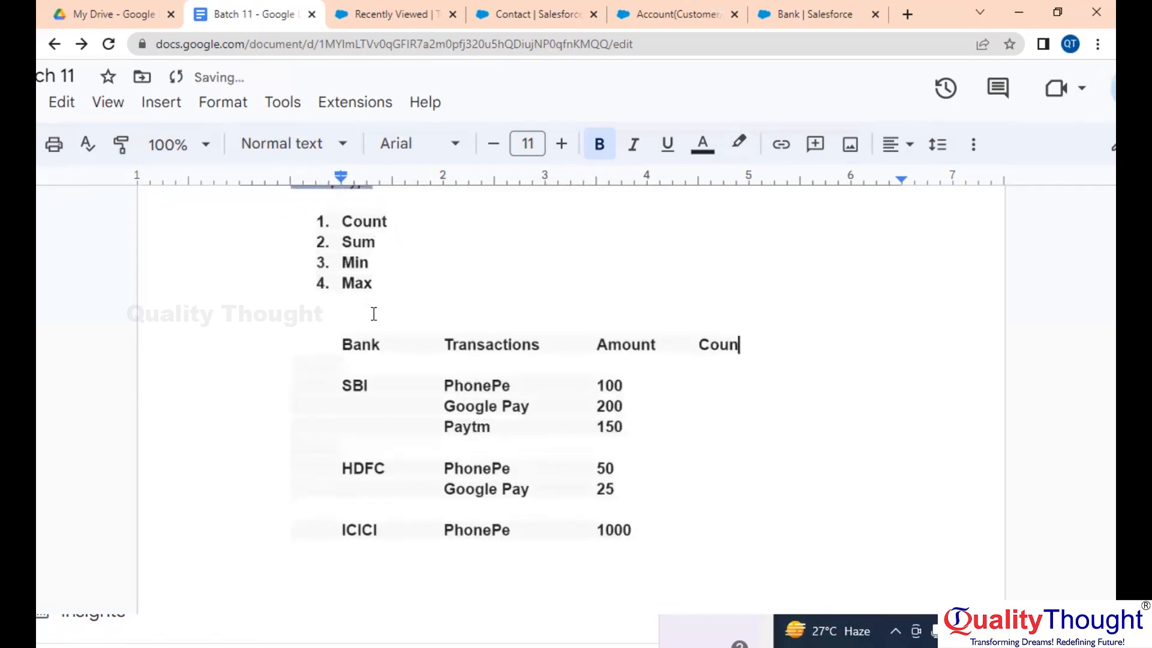
pyautogui.write('t Min')
pyautogui.press('Tab')
pyautogui.write('Max')
pyautogui.press('Tab')
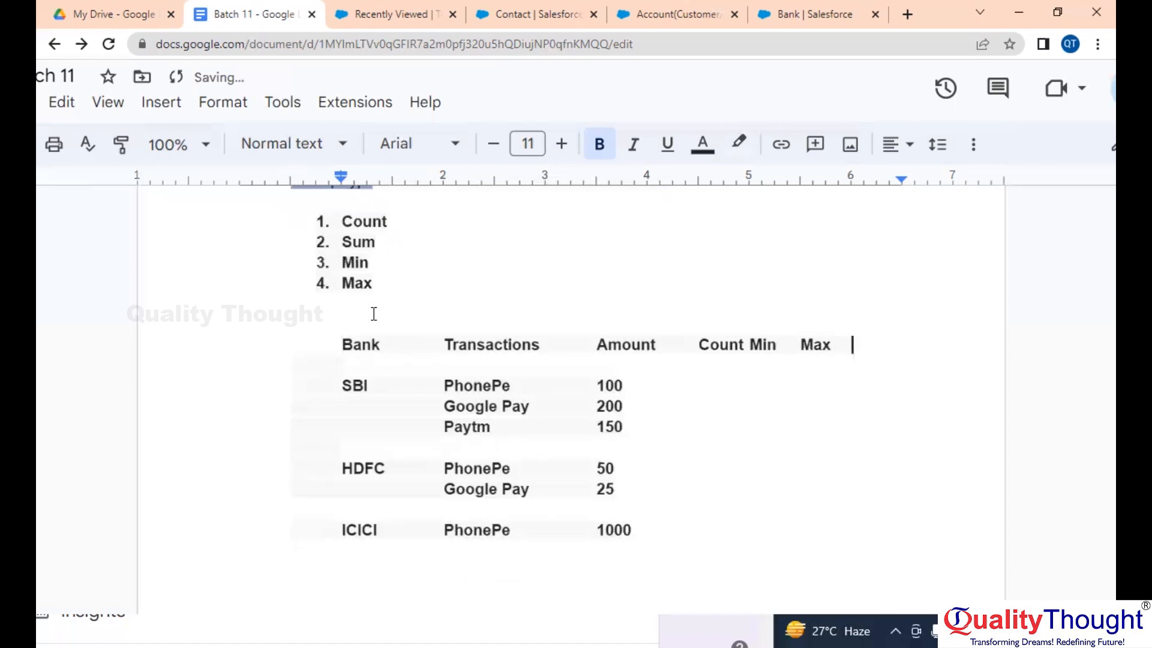
pyautogui.write('SUm')
pyautogui.press('BackSpace')
pyautogui.press('BackSpace')
pyautogui.write('um')
pyautogui.press('Left')
pyautogui.press('Left')
pyautogui.press('Left')
pyautogui.press('Left')
pyautogui.press('Left')
pyautogui.press('Left')
pyautogui.press('Left')
pyautogui.press('Left')
pyautogui.press('Left')
pyautogui.press('Left')
pyautogui.press('Left')
pyautogui.press('Tab')
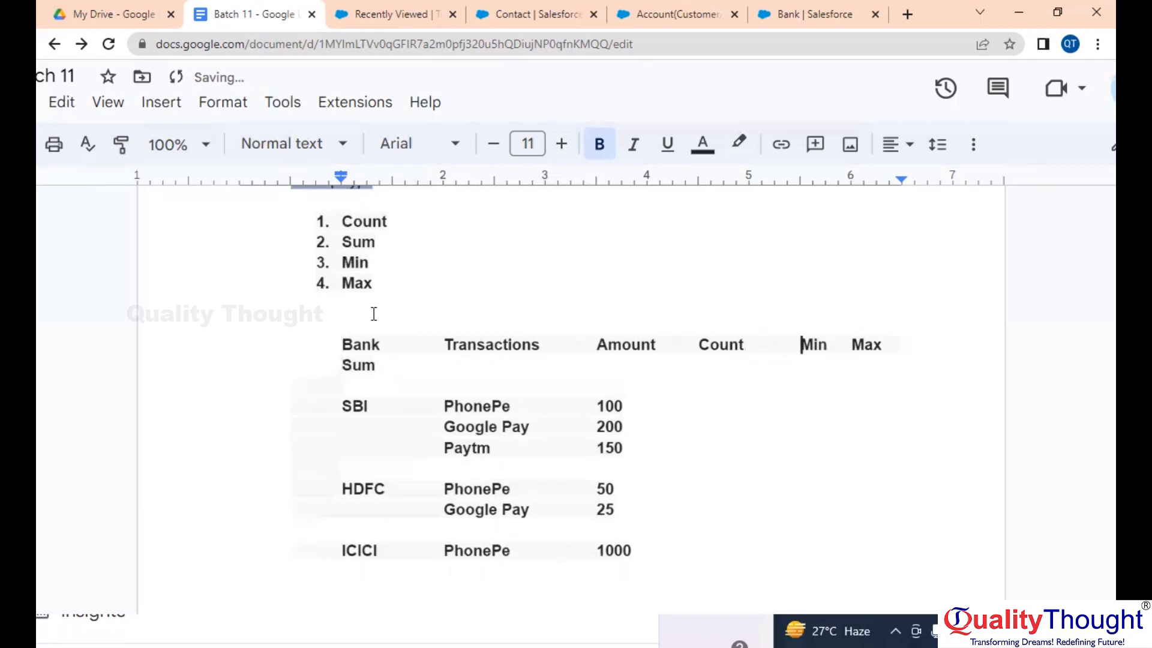
pyautogui.press('BackSpace')
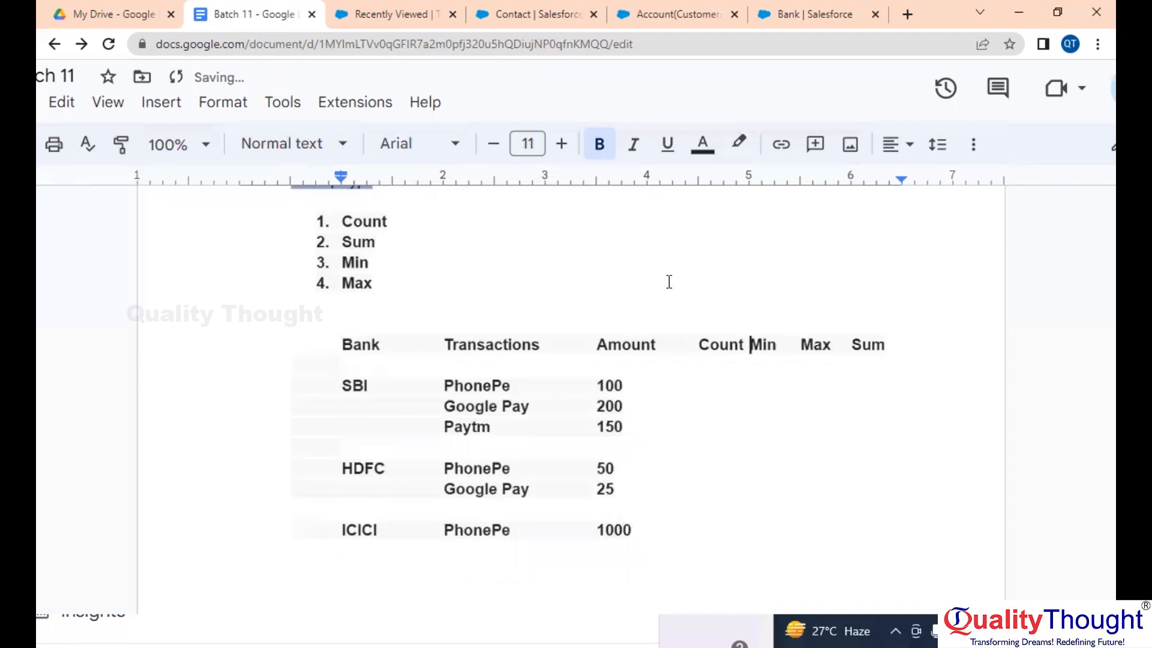
# Extend the heading row's right indent to about 7.3 inches and widen the gap between Count and Min slightly
pyautogui.moveTo(902, 178); pyautogui.dragTo(985, 184)
pyautogui.press('Tab')
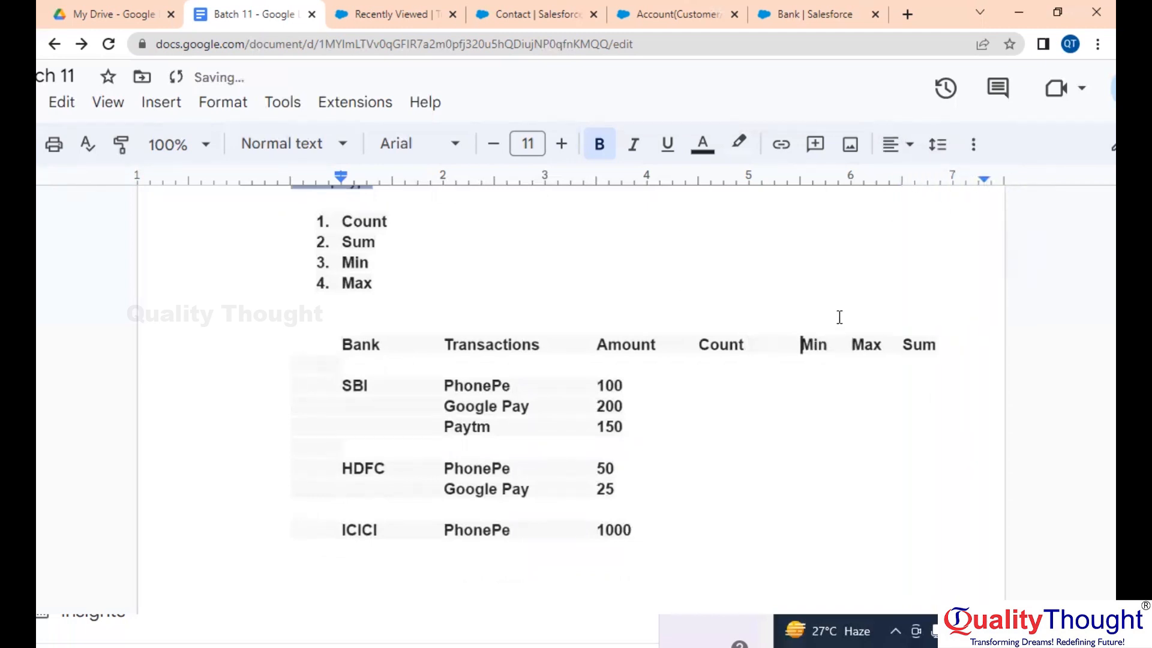
pyautogui.press('BackSpace')
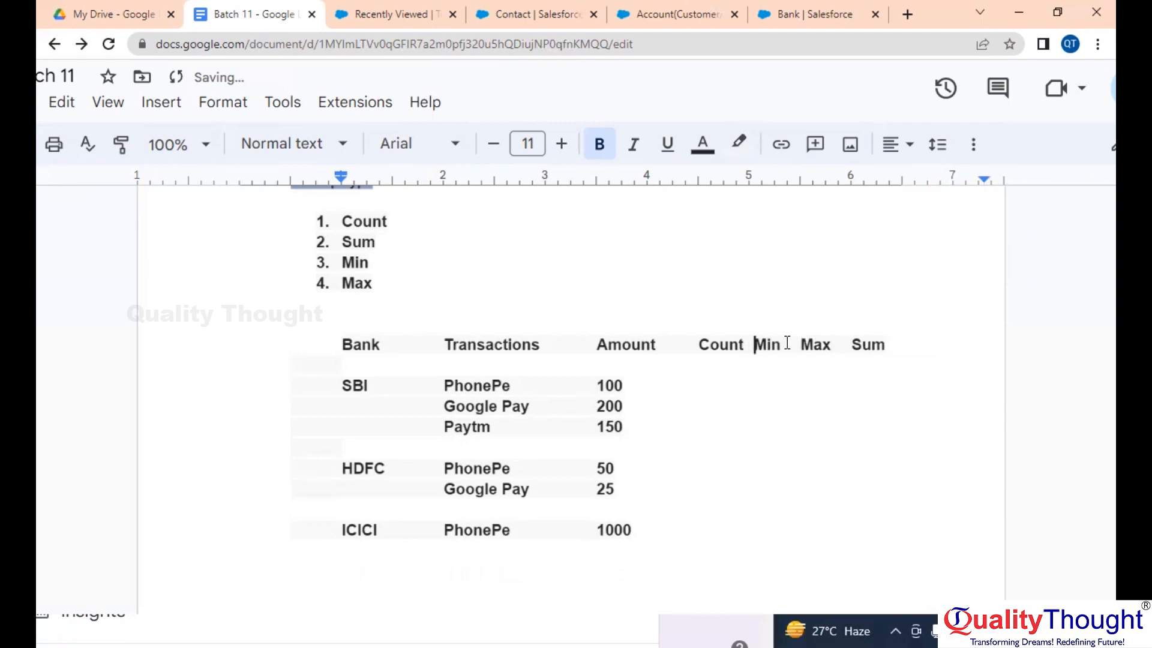
pyautogui.press('Right')
pyautogui.press('Right')
pyautogui.press('Right')
pyautogui.press('Right')
pyautogui.press('Right')
pyautogui.press('Right')
pyautogui.press('Right')
pyautogui.press('Right')
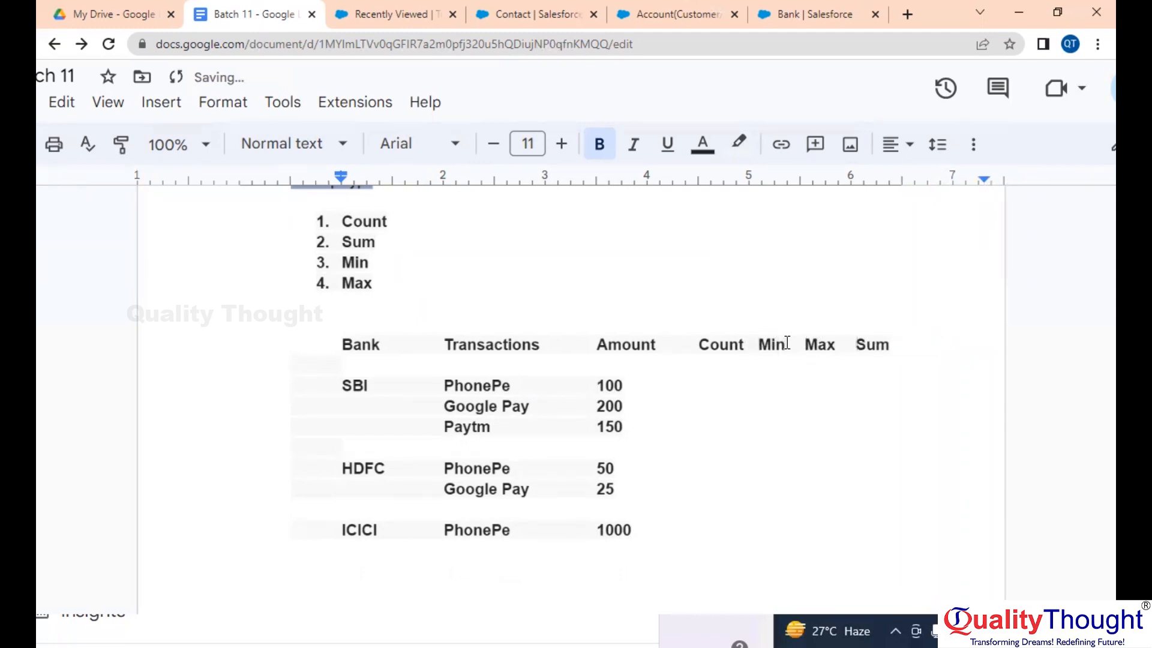
# Extend the SBI PhonePe row with tab spacing up to the Count column and place the cursor there
pyautogui.press('Down')
pyautogui.scroll(-1, 689, 413)
pyautogui.click(701, 301)
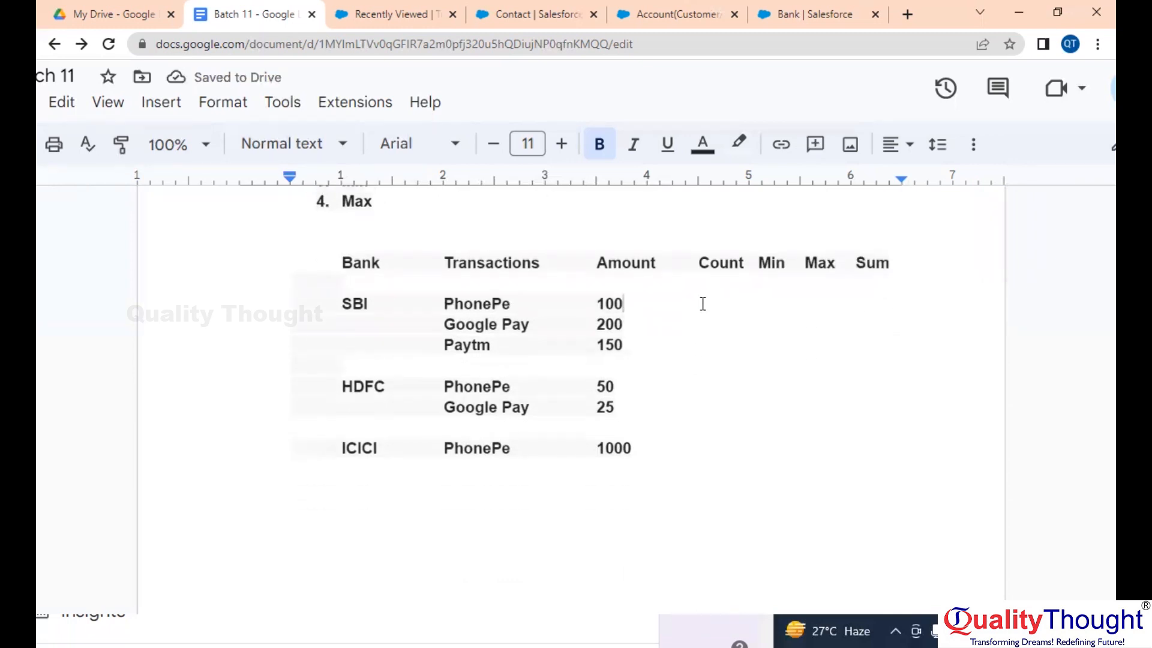
pyautogui.press('Tab')
pyautogui.press('Tab')
pyautogui.press('Tab')
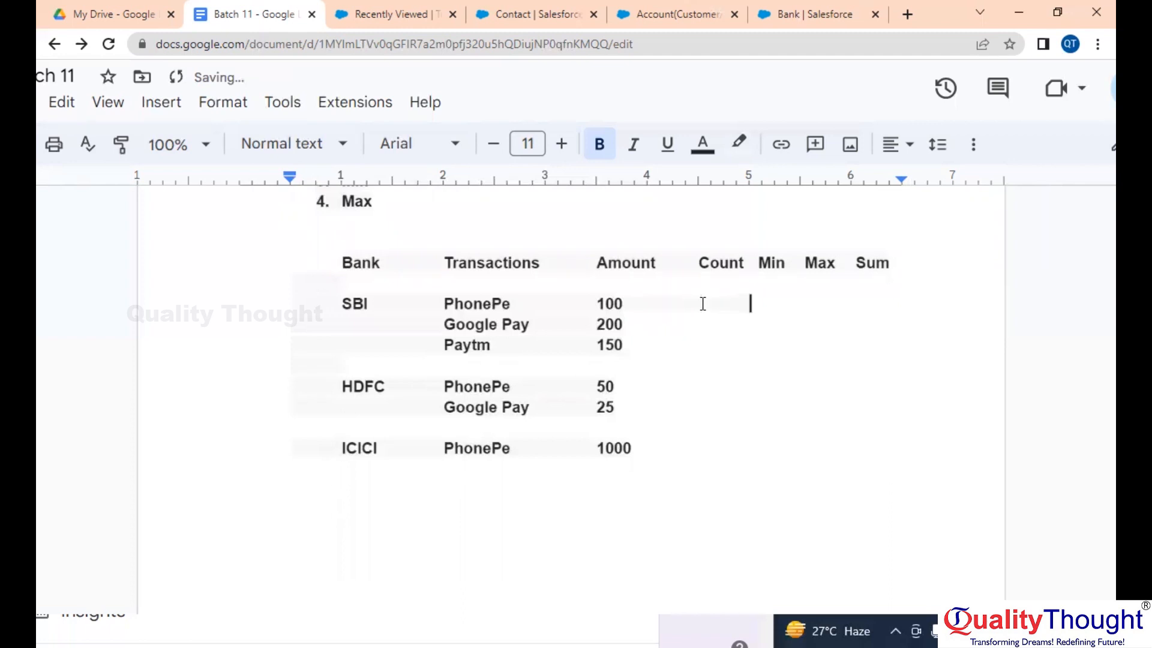
pyautogui.click(703, 303)
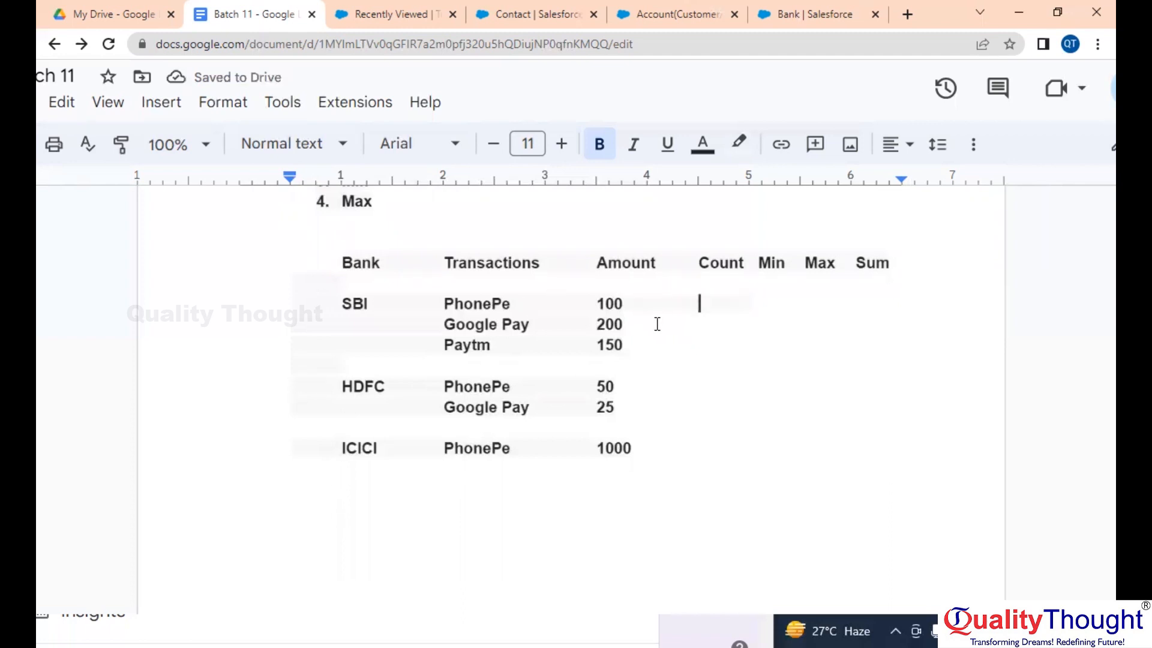
# Examine which transactions belong to SBI and count towards the Count column
pyautogui.doubleClick(727, 264)
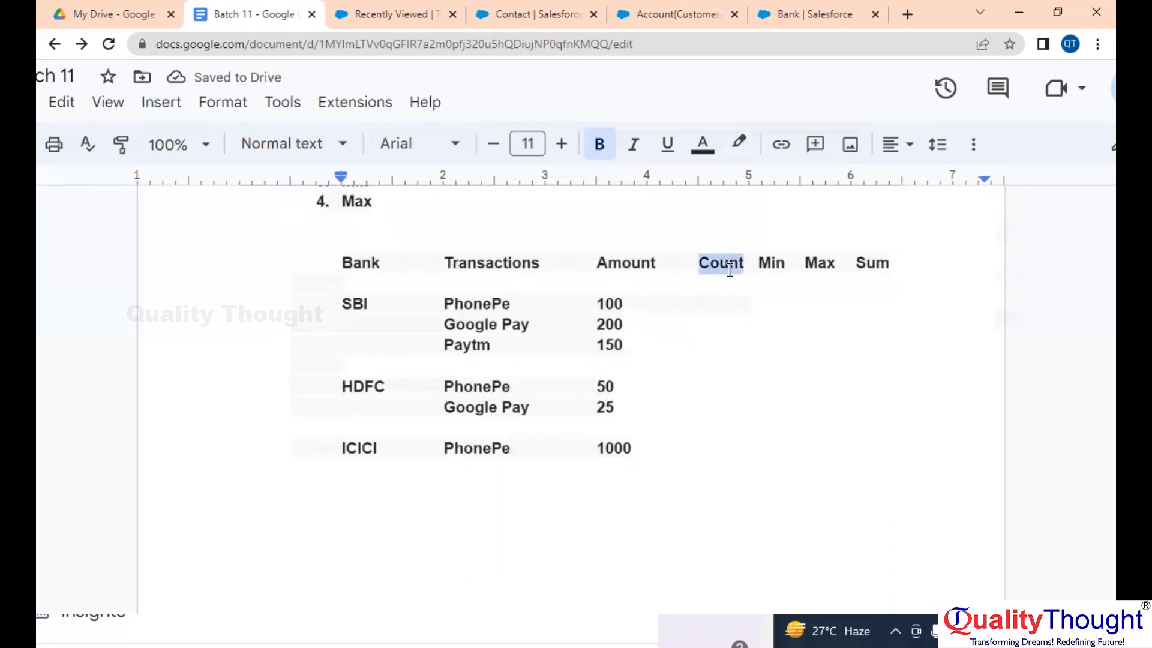
pyautogui.moveTo(442, 300); pyautogui.dragTo(681, 348)
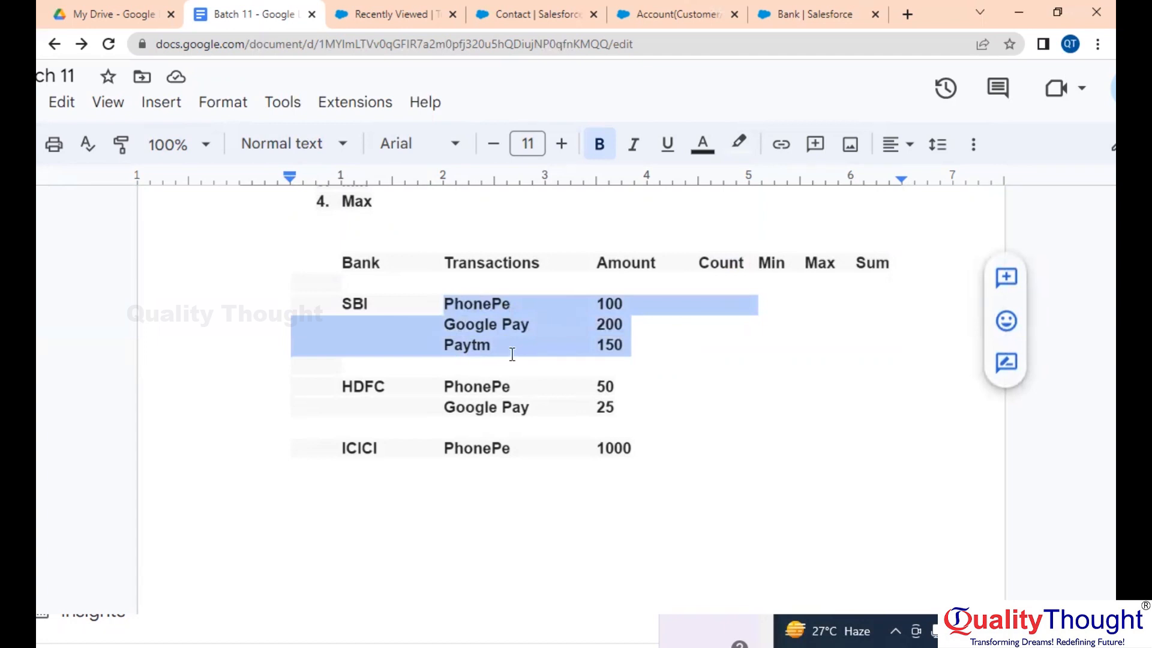
pyautogui.click(358, 299)
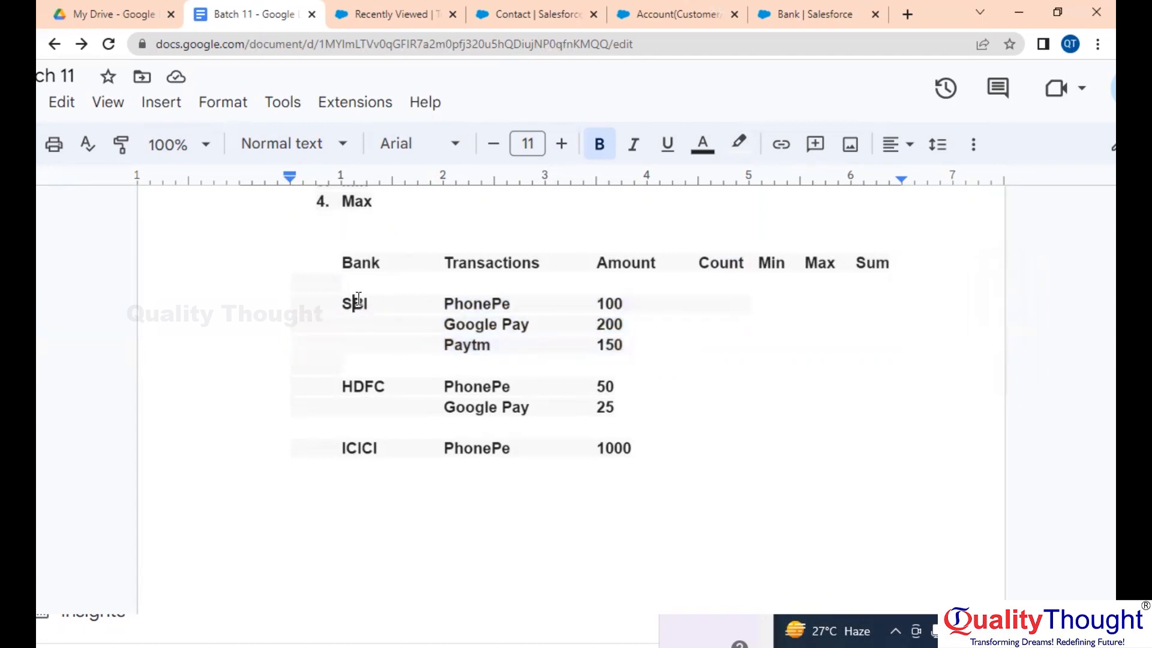
pyautogui.click(363, 263)
pyautogui.click(351, 303)
pyautogui.moveTo(343, 283); pyautogui.dragTo(490, 346)
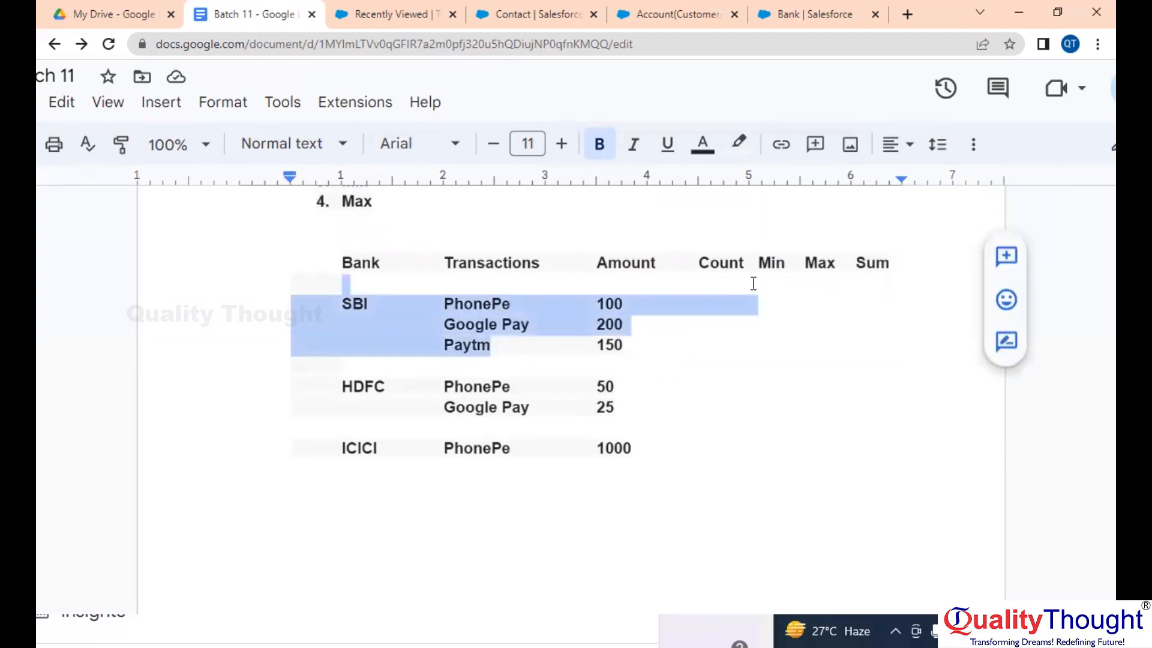
pyautogui.click(742, 292)
pyautogui.click(737, 303)
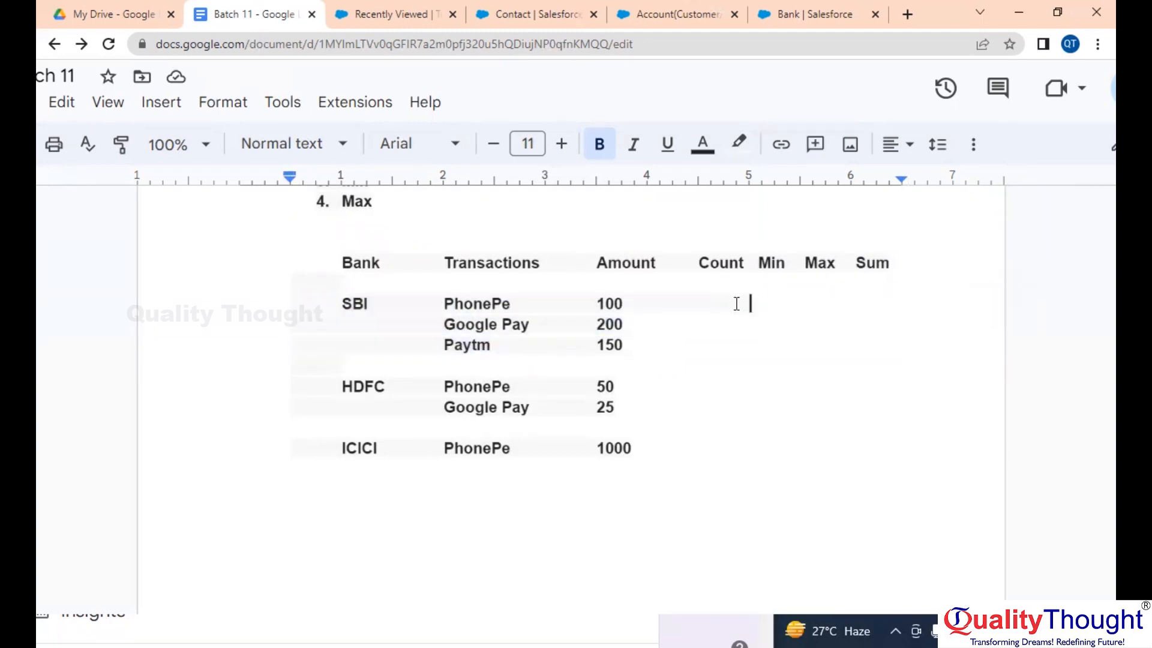
pyautogui.press('BackSpace')
pyautogui.doubleClick(363, 304)
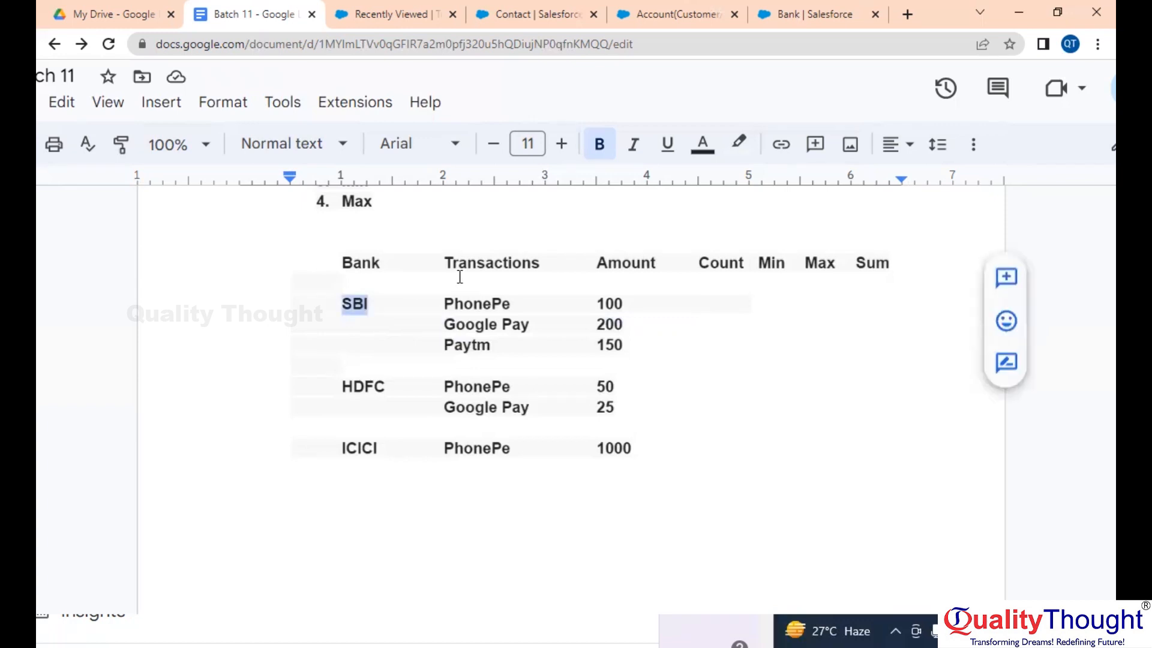
# Enter the transaction counts under Count: 3 for SBI, 2 for HDFC and 1 for ICICI
pyautogui.click(733, 301)
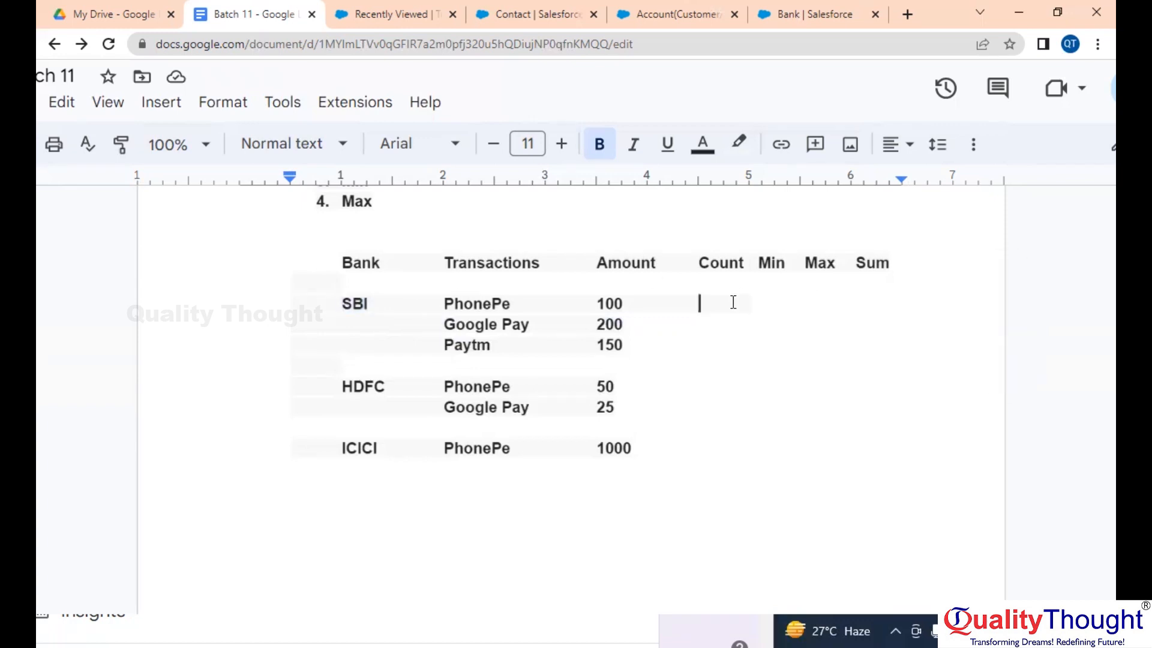
pyautogui.write('3')
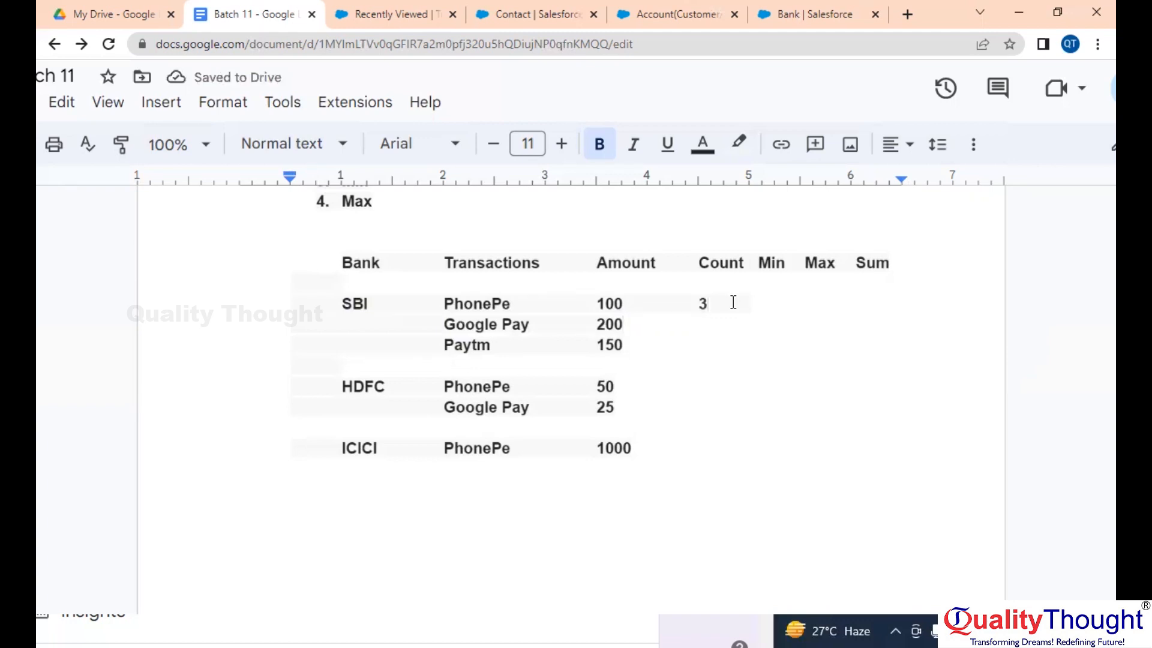
pyautogui.press('Tab')
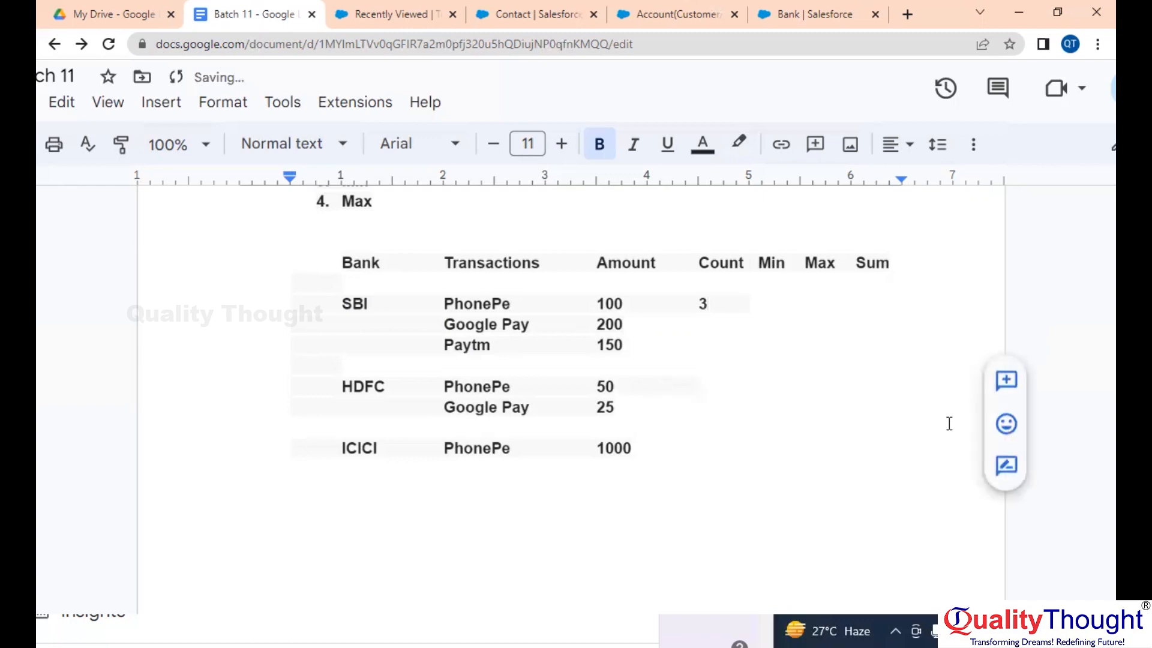
pyautogui.write('2')
pyautogui.press('Tab')
pyautogui.press('Tab')
pyautogui.write('1')
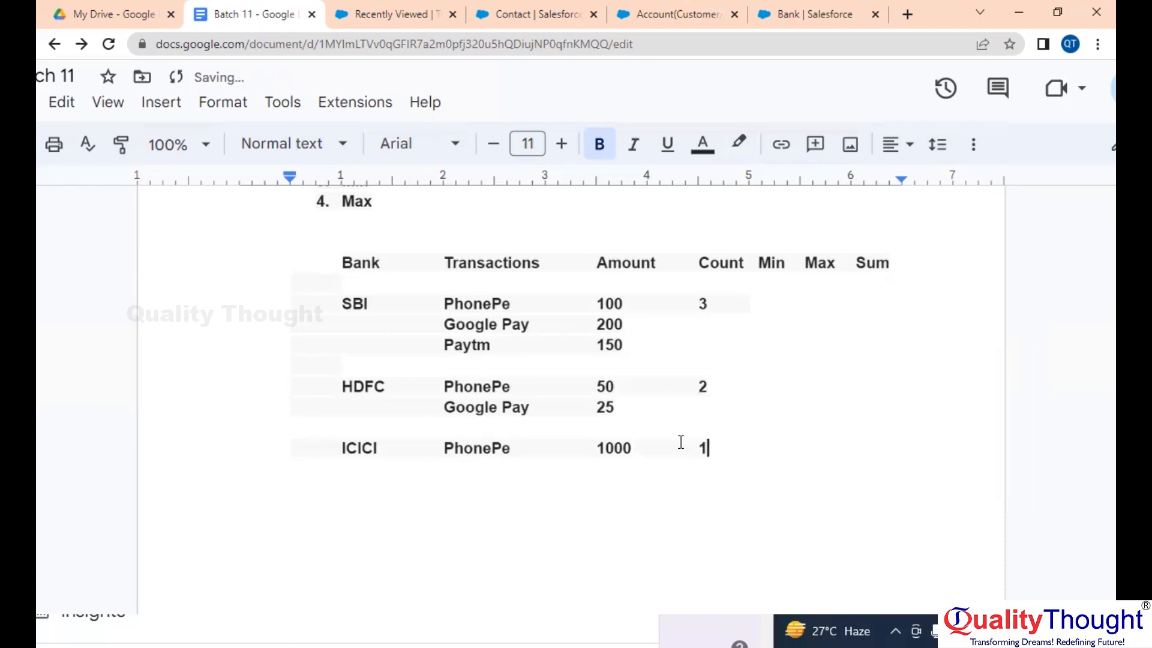
pyautogui.click(737, 306)
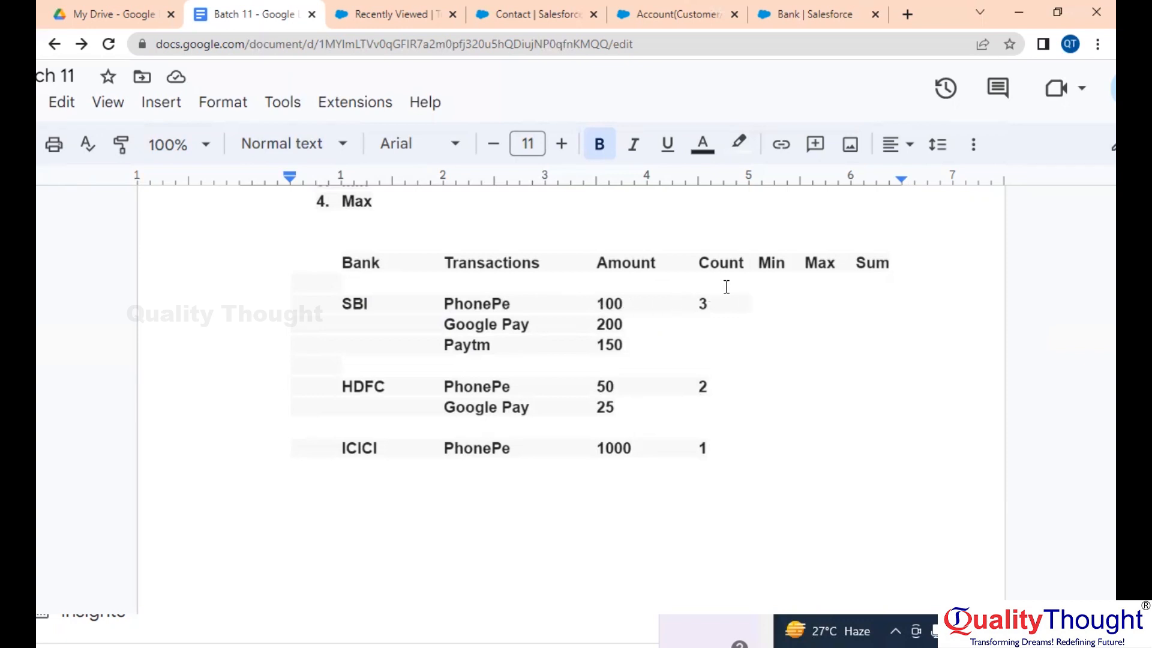
pyautogui.doubleClick(714, 261)
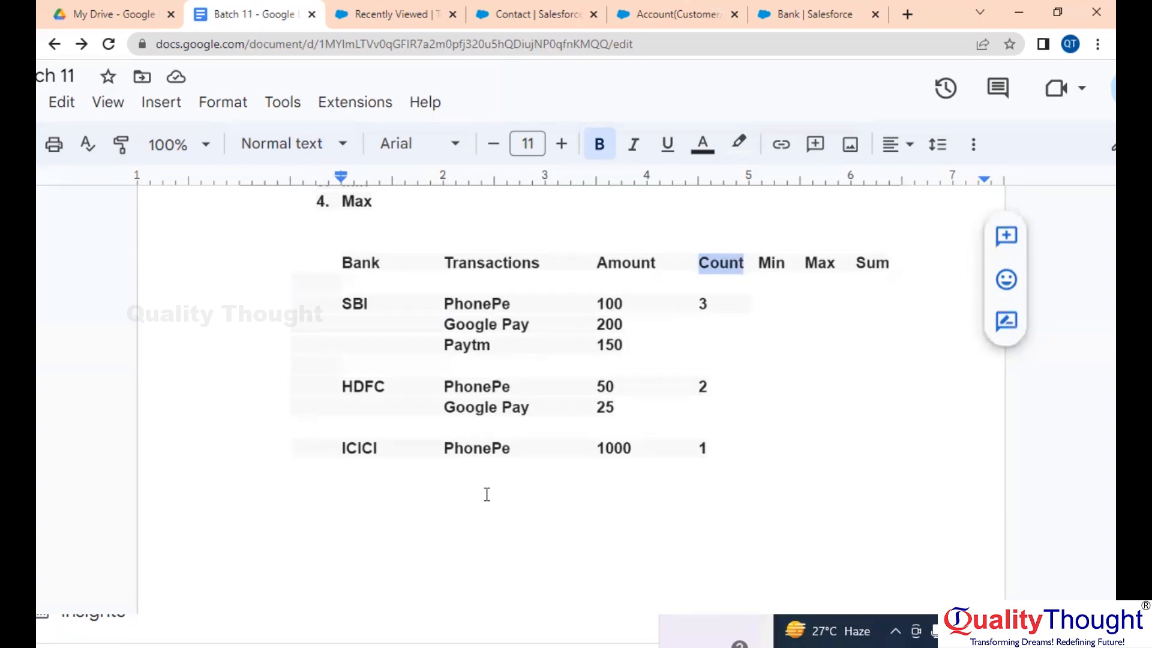
pyautogui.click(777, 268)
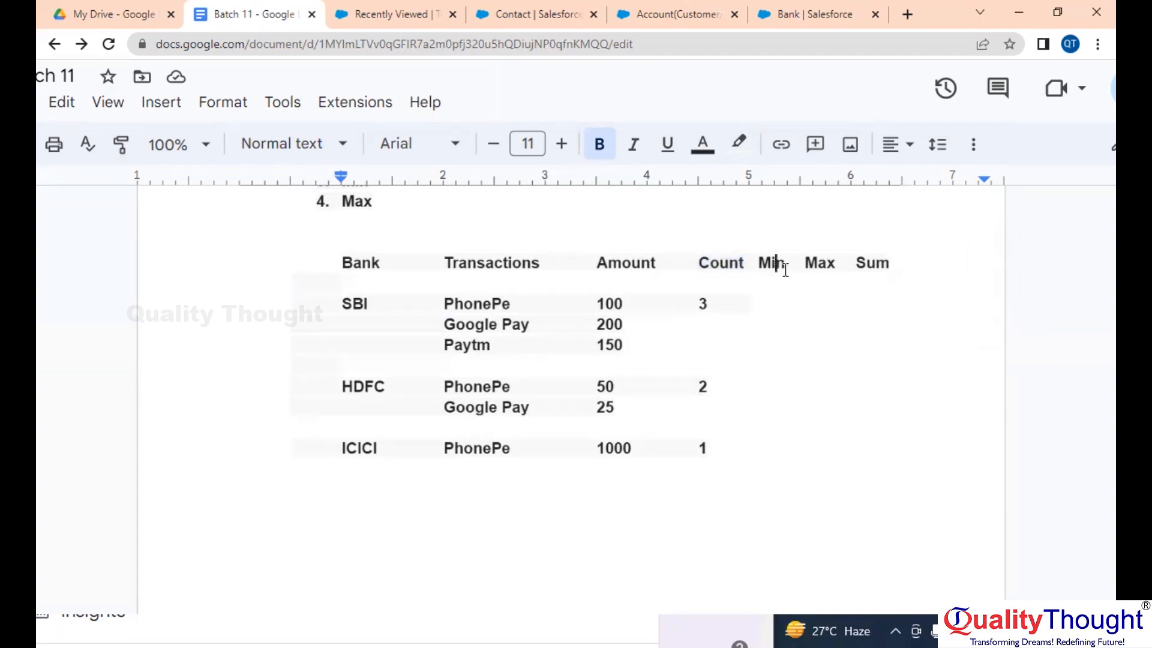
pyautogui.click(877, 266)
# Add the labels Parent above Bank and Child above Transactions, leaving a blank line before the heading row
pyautogui.scroll(1, 656, 440)
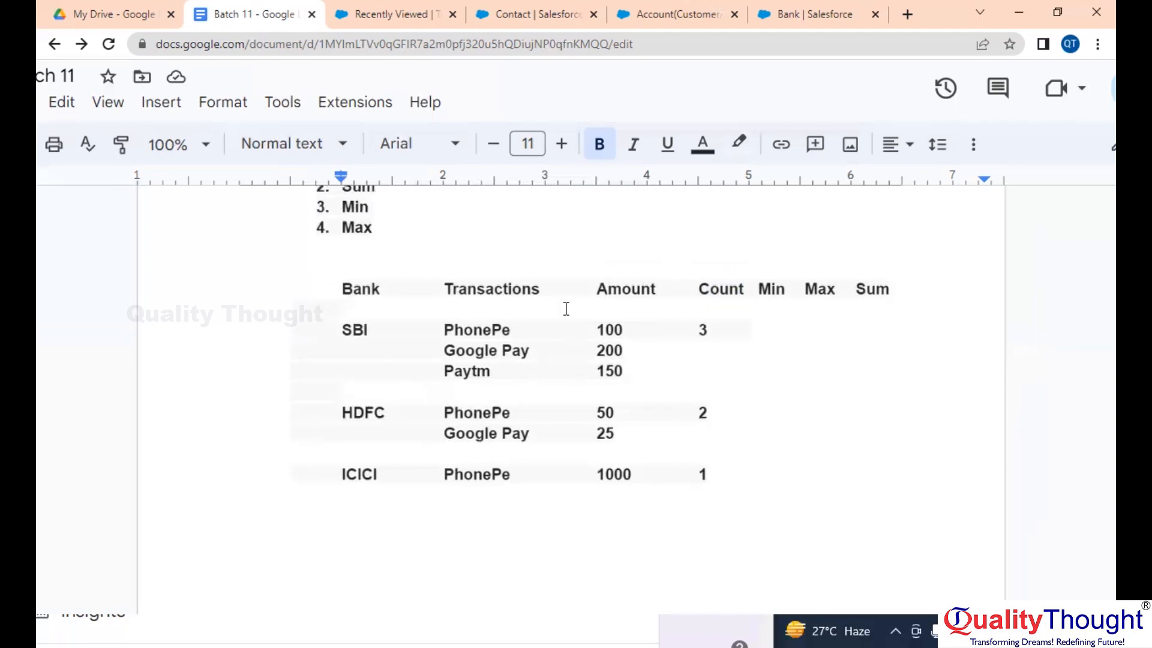
pyautogui.click(358, 258)
pyautogui.press('Return')
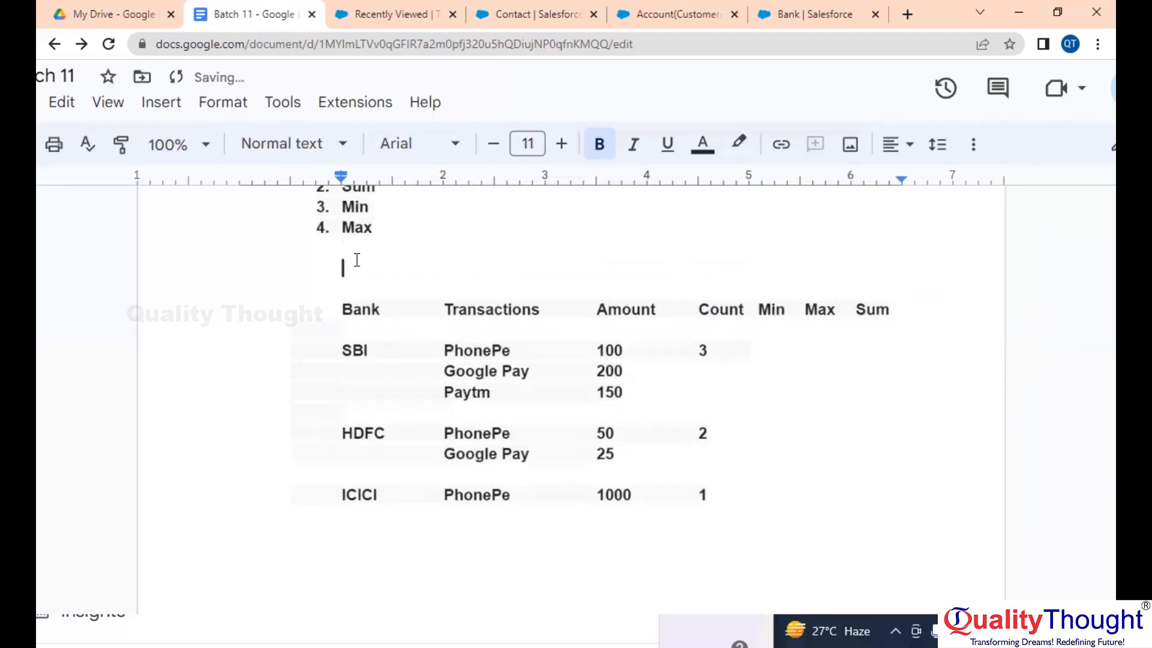
pyautogui.press('Down')
pyautogui.write('Parent')
pyautogui.press('Tab')
pyautogui.write('Child')
# Add the two-line label "Field of Child" above the Amount heading
pyautogui.press('Tab')
pyautogui.press('Tab')
pyautogui.write('F')
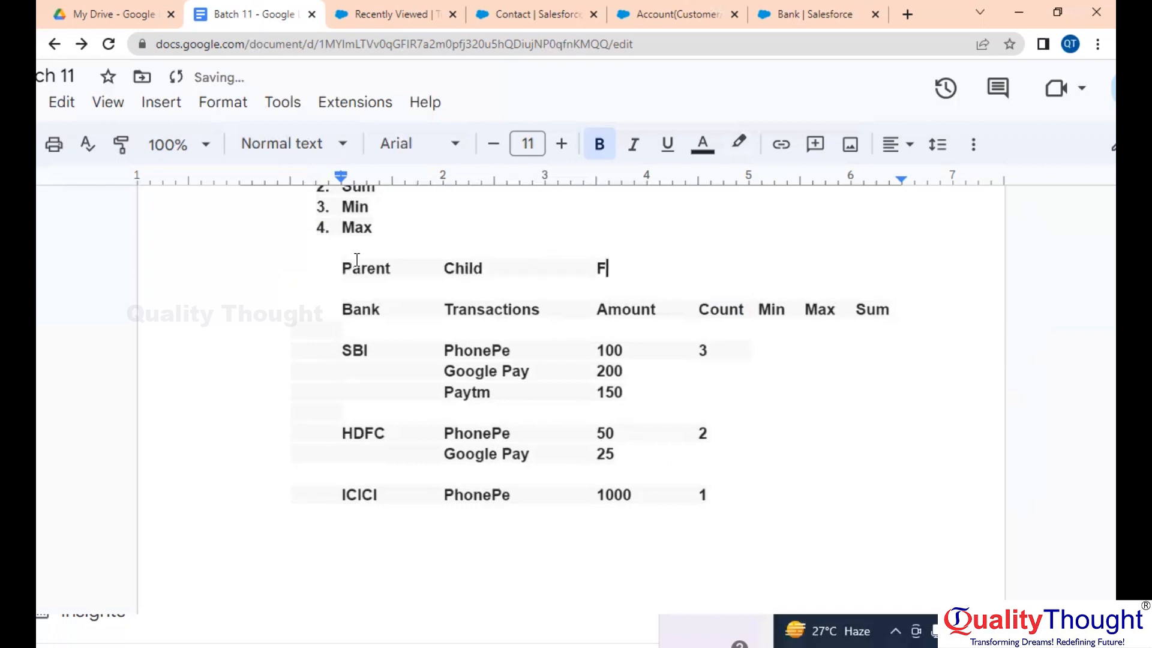
pyautogui.write('ield of')
pyautogui.press('Return')
pyautogui.press('Tab')
pyautogui.press('Tab')
pyautogui.press('Tab')
pyautogui.press('Tab')
pyautogui.press('Tab')
pyautogui.press('Tab')
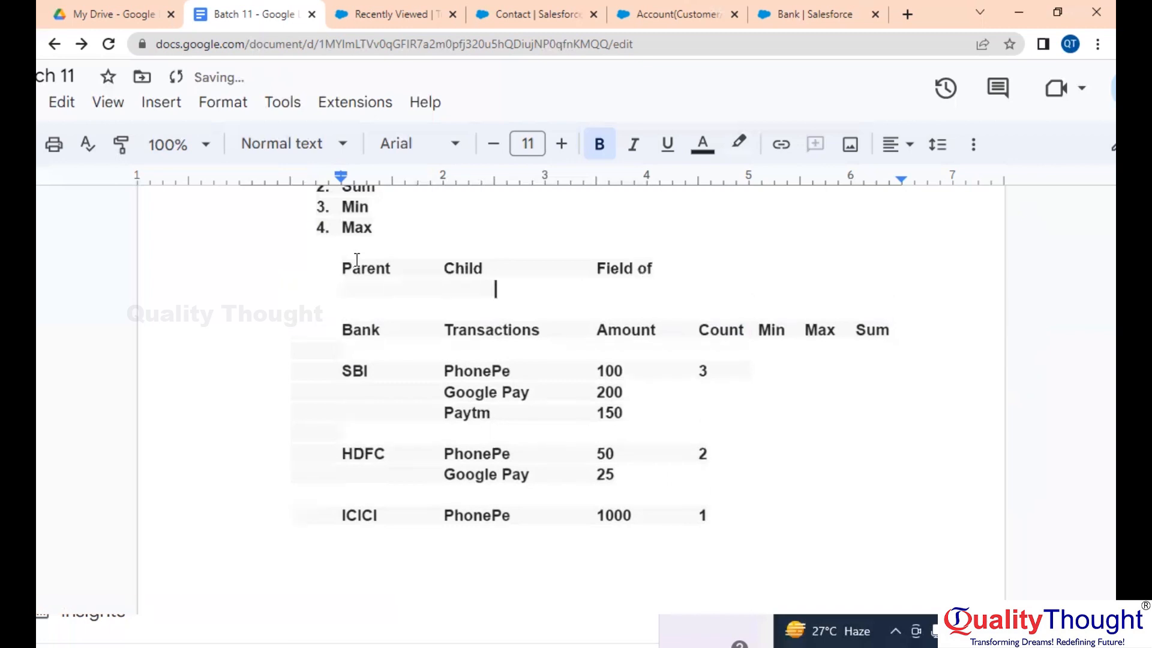
pyautogui.write('Child')
pyautogui.press('Tab')
pyautogui.press('Tab')
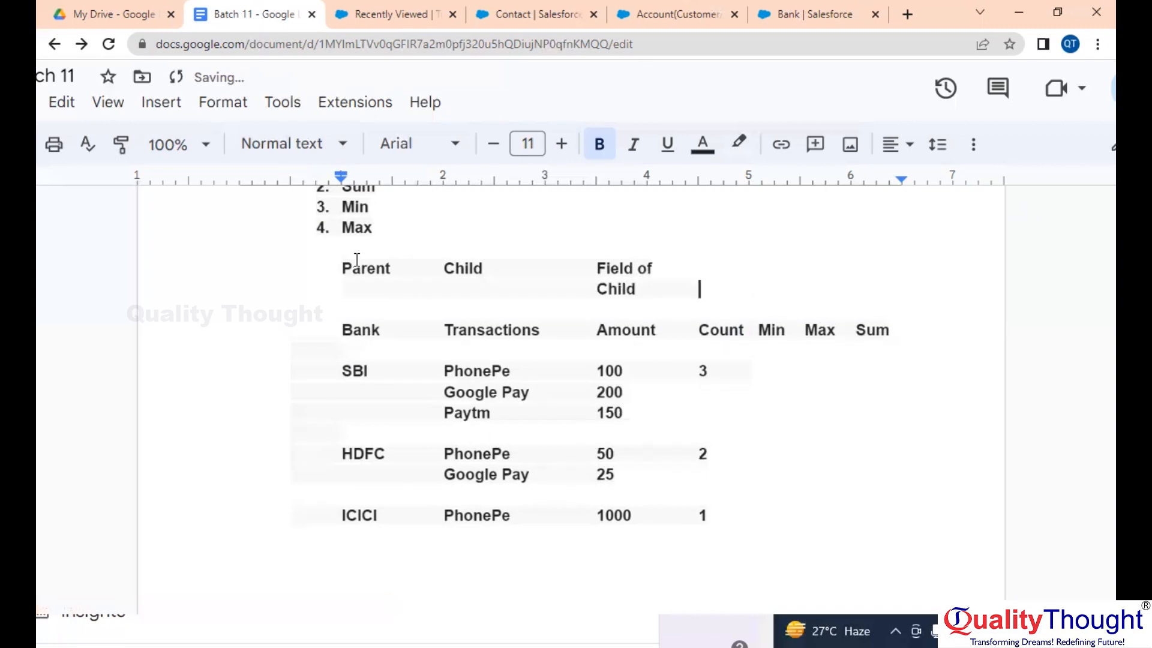
# Add the label "ROllup Type" above the Count, Min, Max and Sum headings
pyautogui.click(710, 270)
pyautogui.press('Tab')
pyautogui.press('Tab')
pyautogui.write('ROllup Type')
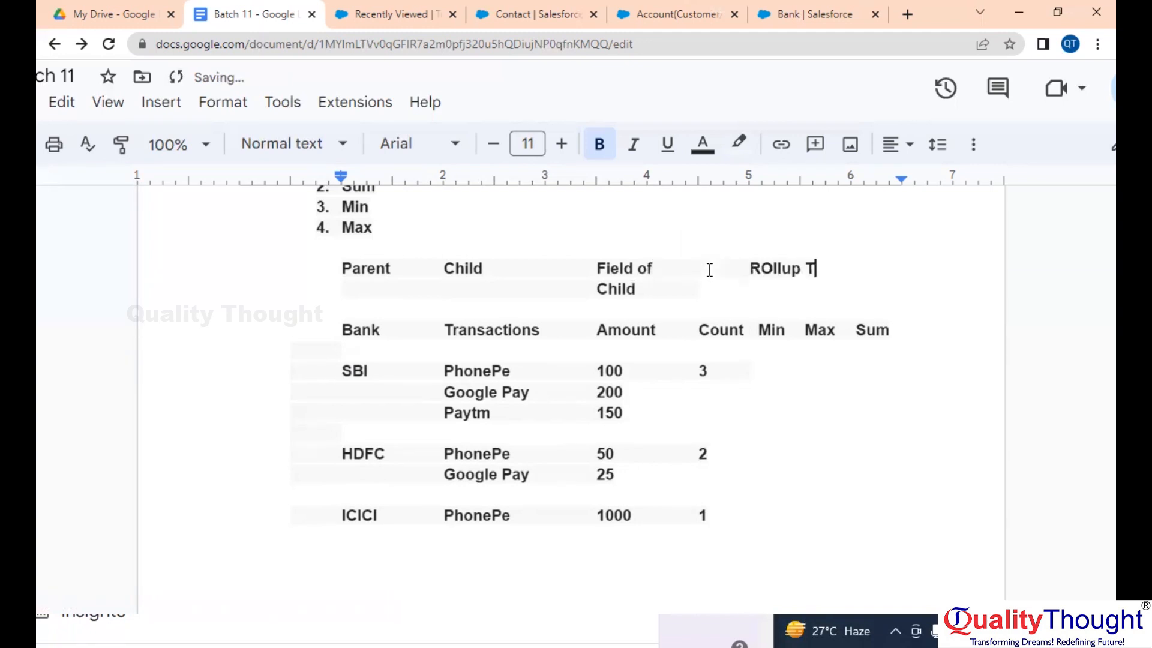
# Examine the SBI amounts in relation to the Min column
pyautogui.scroll(-1, 710, 270)
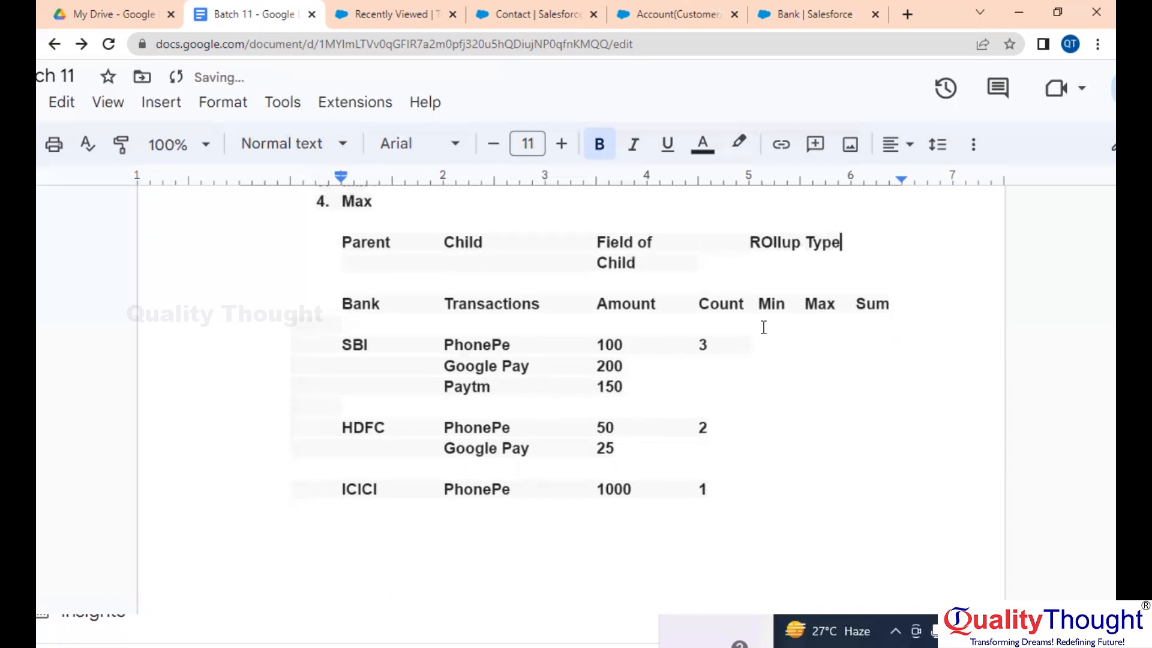
pyautogui.scroll(-1, 763, 327)
pyautogui.click(708, 262)
pyautogui.scroll(-2, 780, 303)
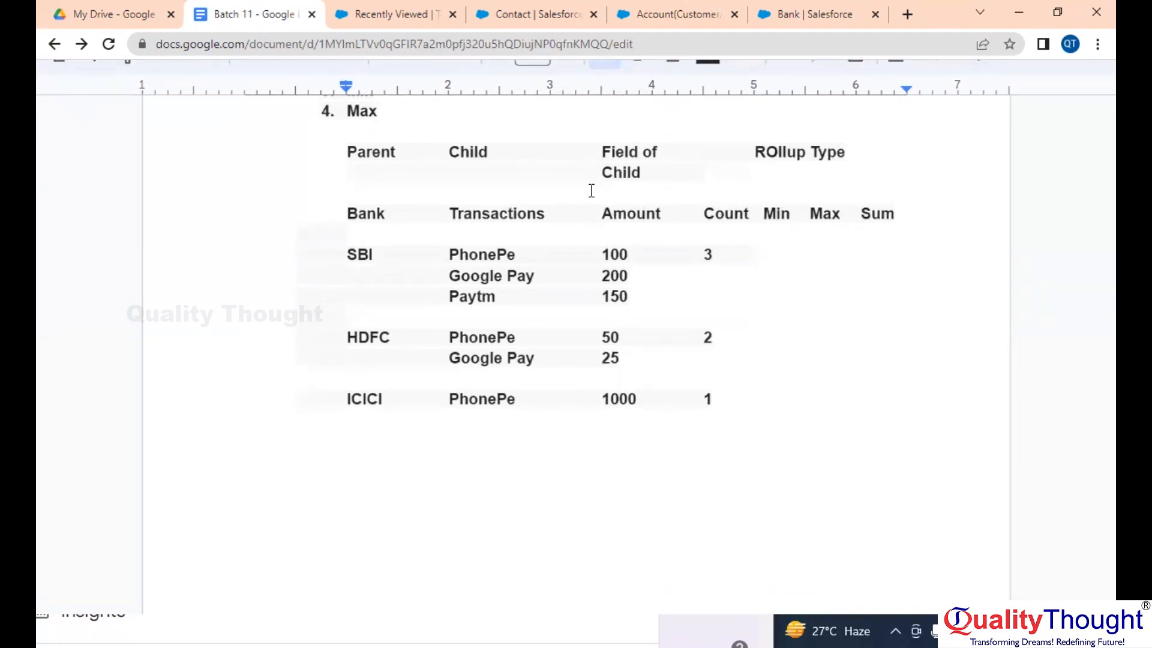
pyautogui.click(778, 236)
pyautogui.moveTo(602, 252); pyautogui.dragTo(637, 300)
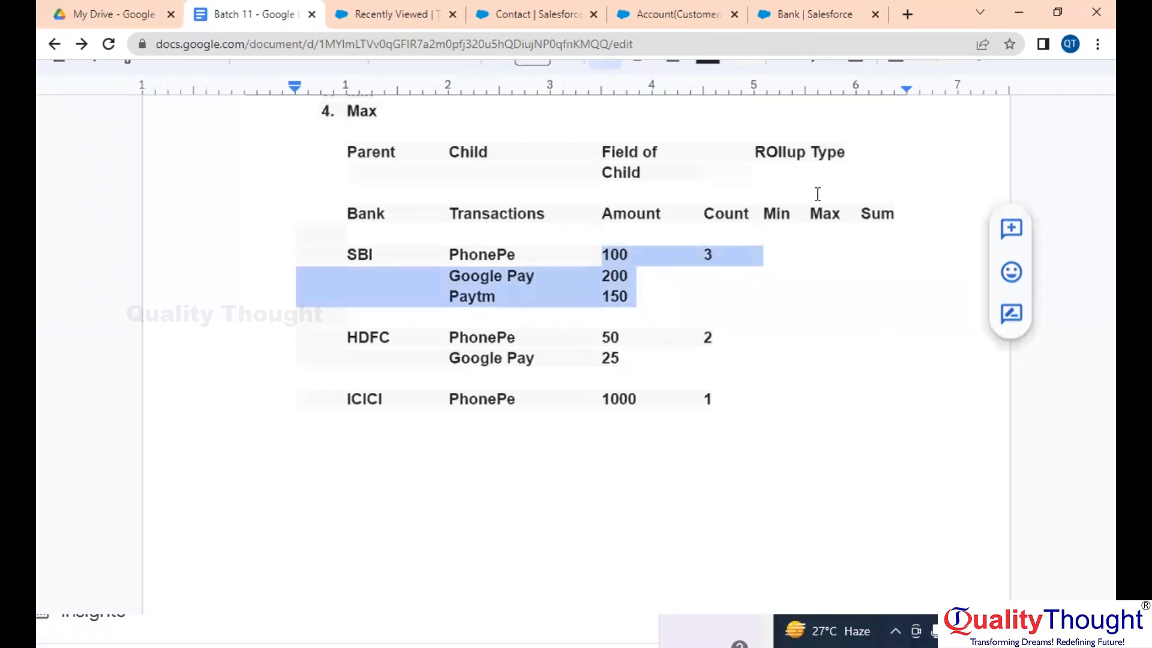
pyautogui.click(778, 220)
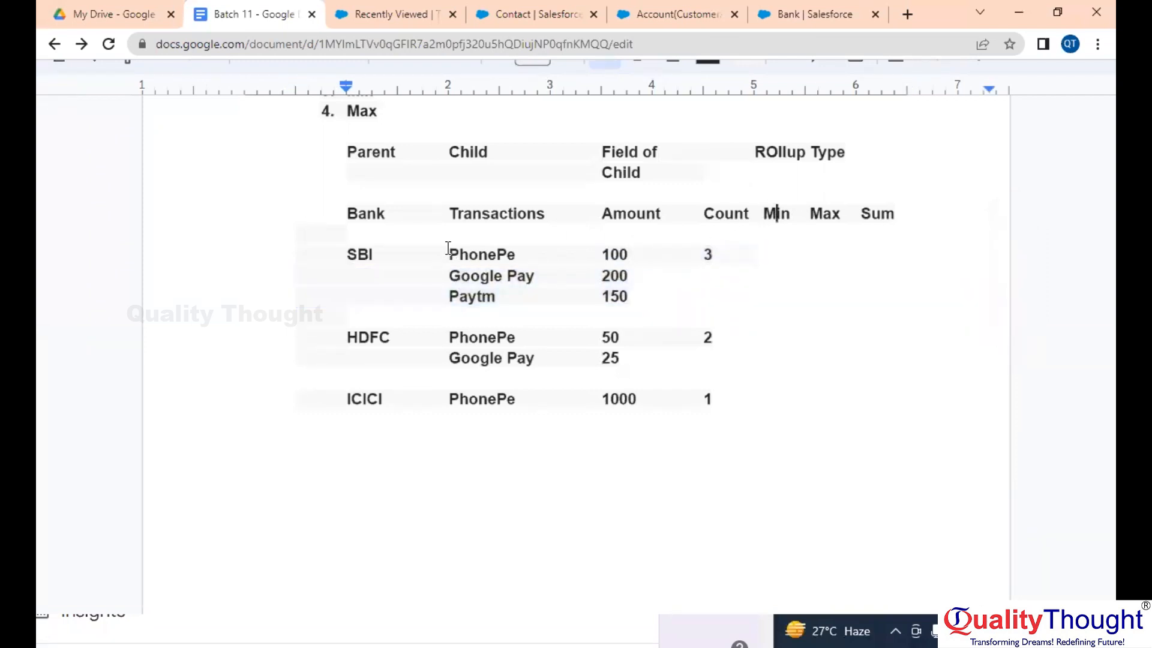
# Fill in the SBI row's roll-up values with Min 100, Max 200 and Sum 450
pyautogui.moveTo(448, 248); pyautogui.dragTo(636, 296)
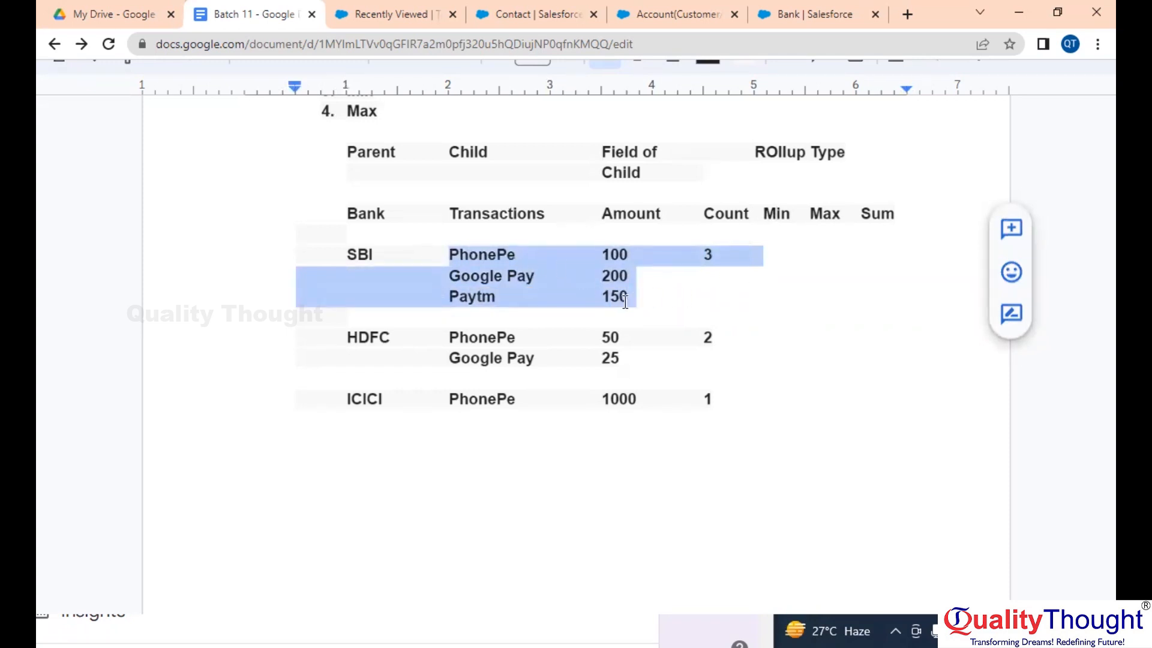
pyautogui.click(613, 270)
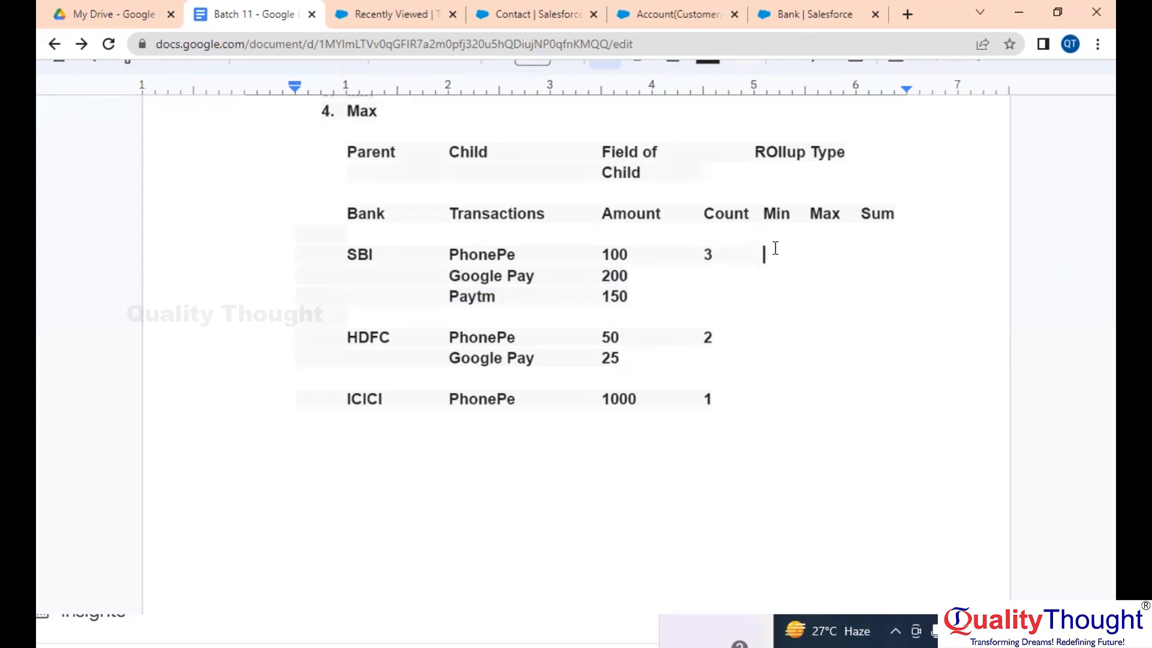
pyautogui.write('100      200')
pyautogui.press('BackSpace')
pyautogui.write('450')
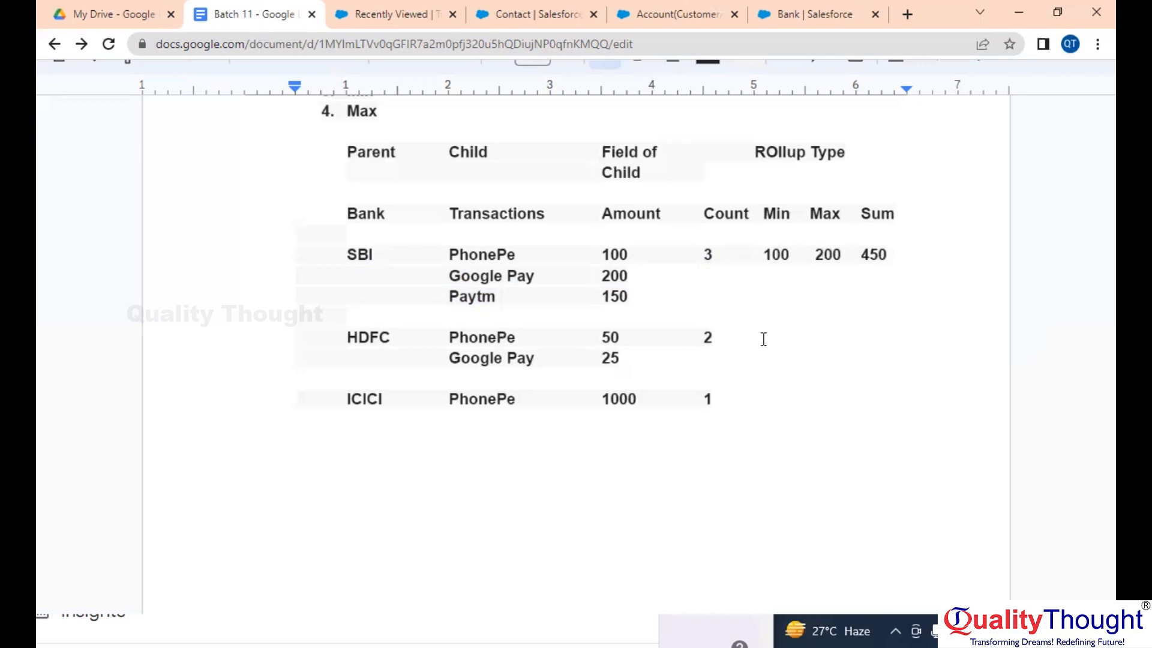
# Fill in the HDFC row's roll-up values with Min 25, Max 50 and Sum 75
pyautogui.click(727, 336)
pyautogui.write('25')
pyautogui.write('        50')
pyautogui.write('       7')
# Enter 1000 for each of Min, Max and Sum in the ICICI row
pyautogui.write('1000')
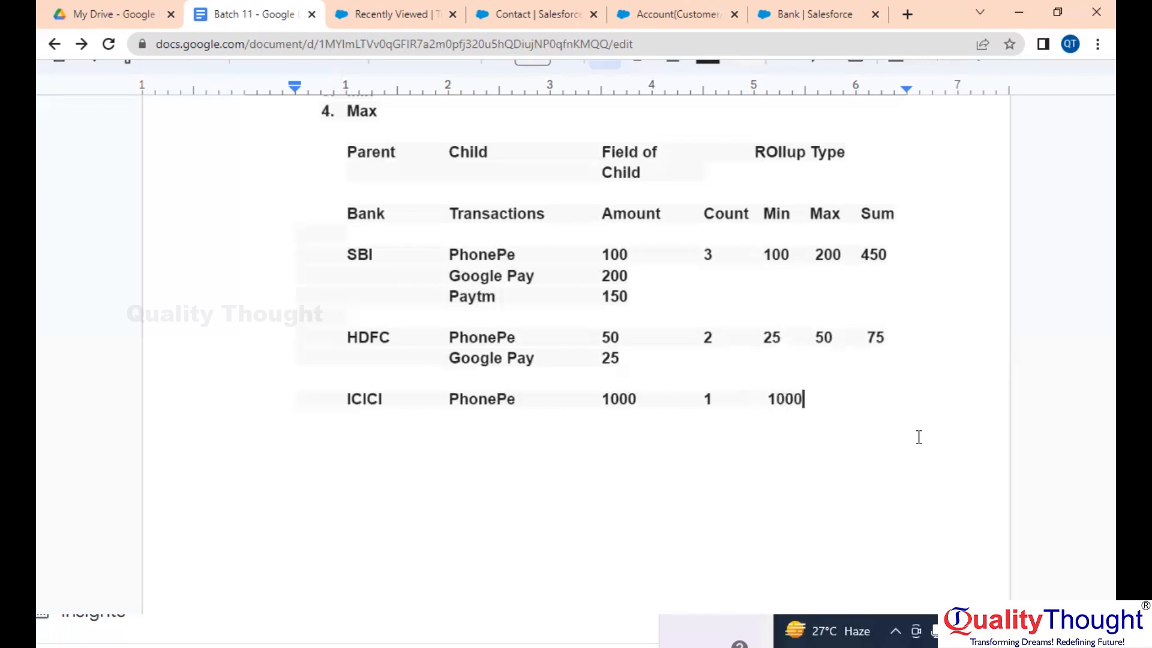
pyautogui.write('1000   1000')
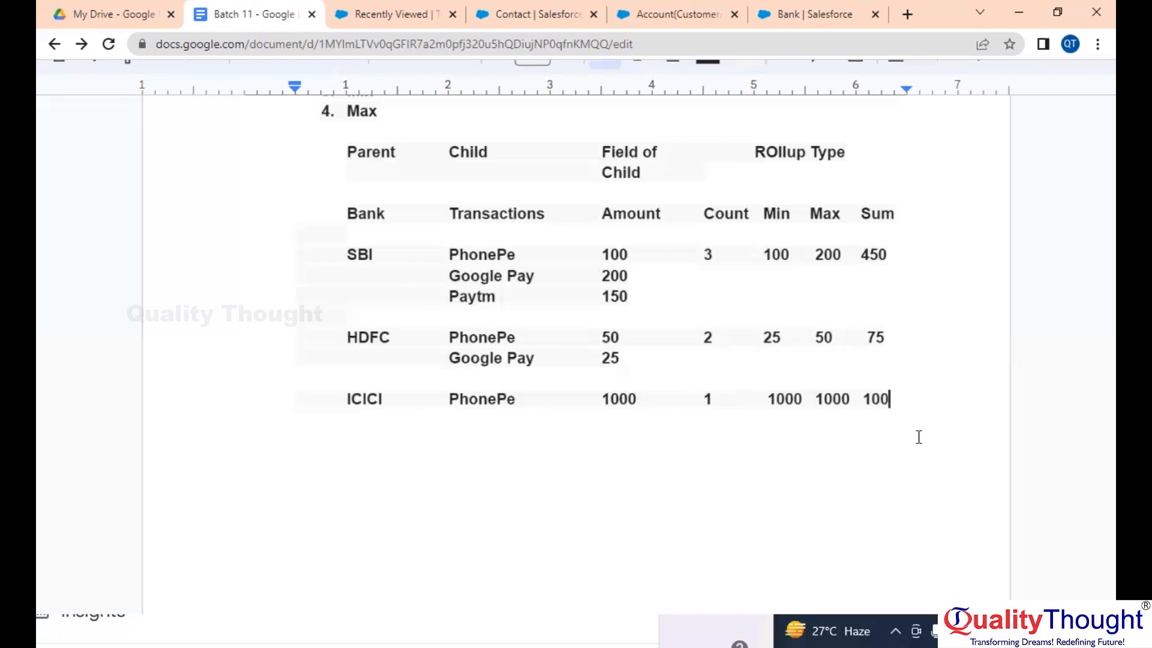
pyautogui.scroll(1, 918, 437)
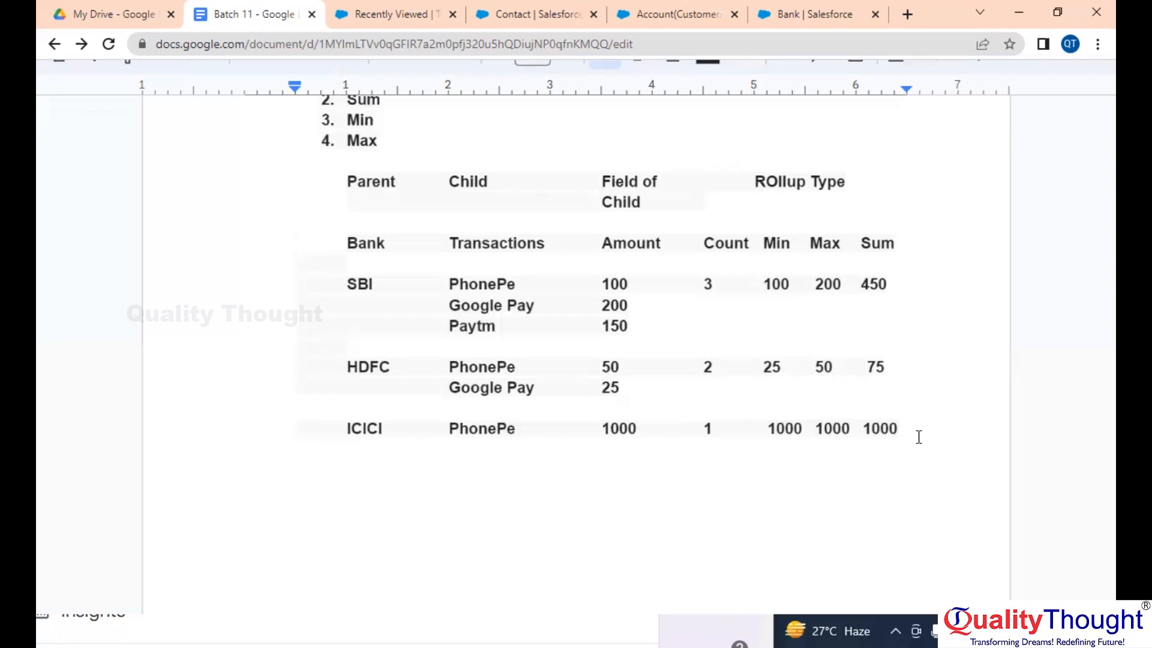
pyautogui.scroll(-1, 919, 437)
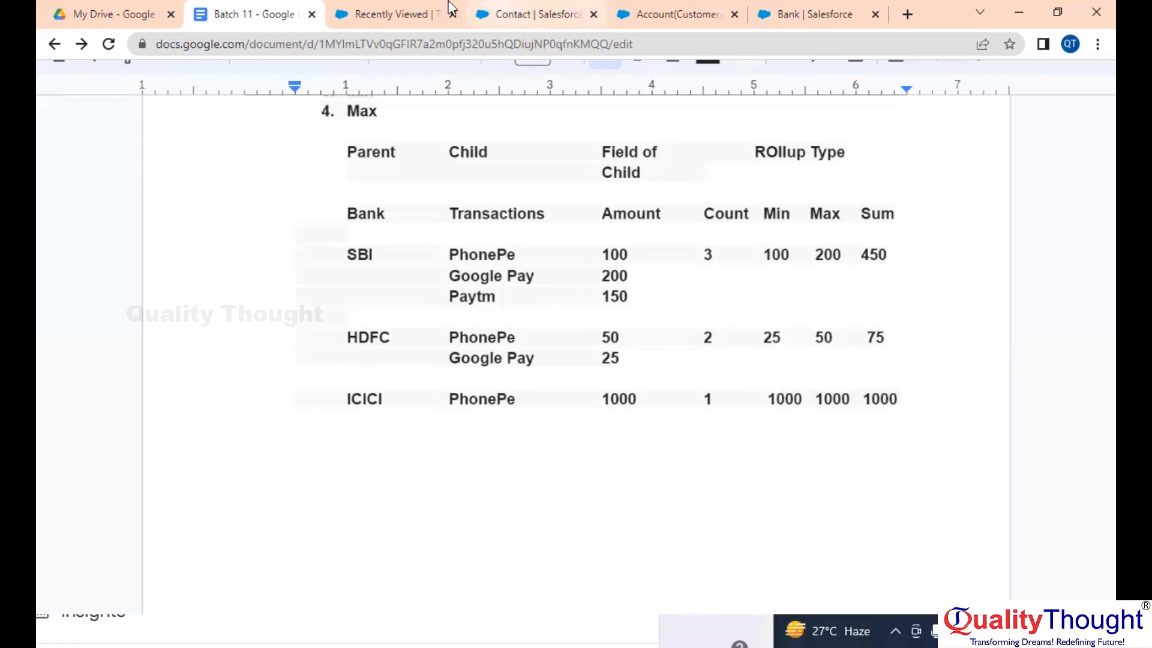
# Switch to the Bank object's new custom field setup in Salesforce and set Transactions as the summarized object
pyautogui.click(396, 9)
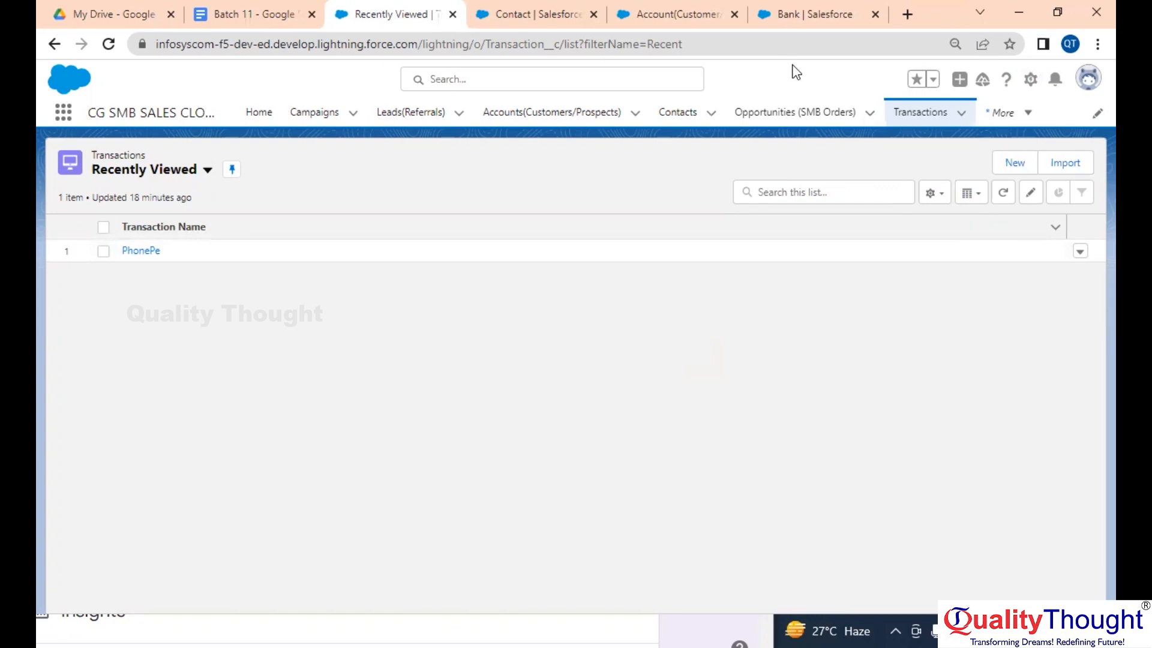
pyautogui.click(807, 9)
pyautogui.scroll(2, 613, 262)
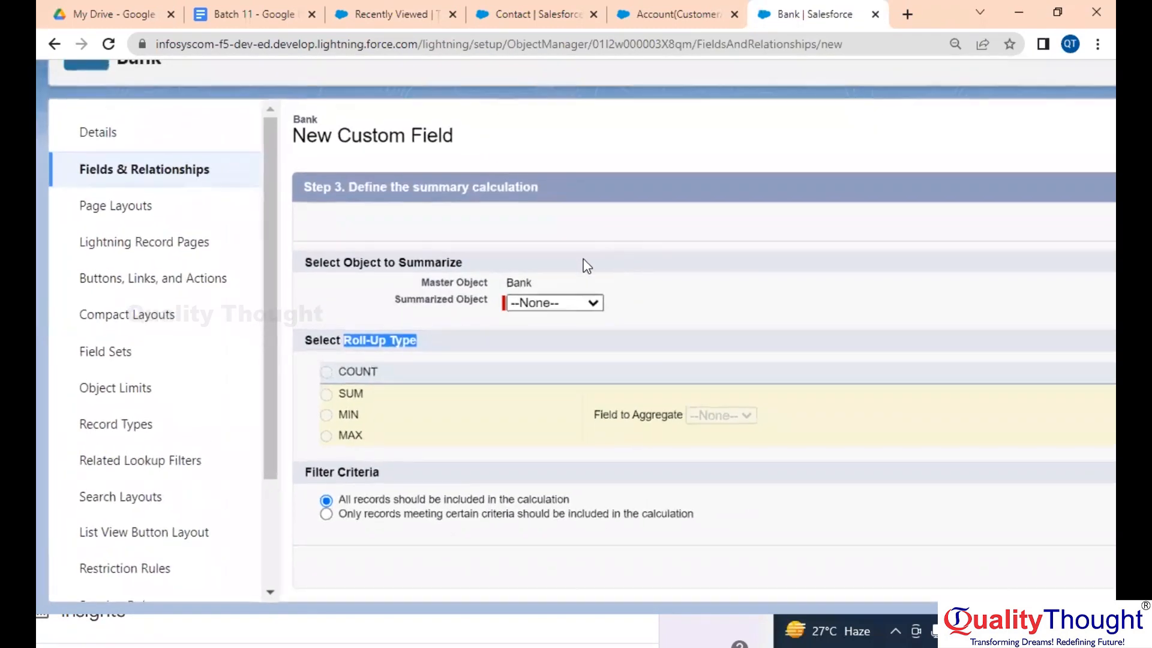
pyautogui.scroll(5, 458, 319)
pyautogui.click(722, 290)
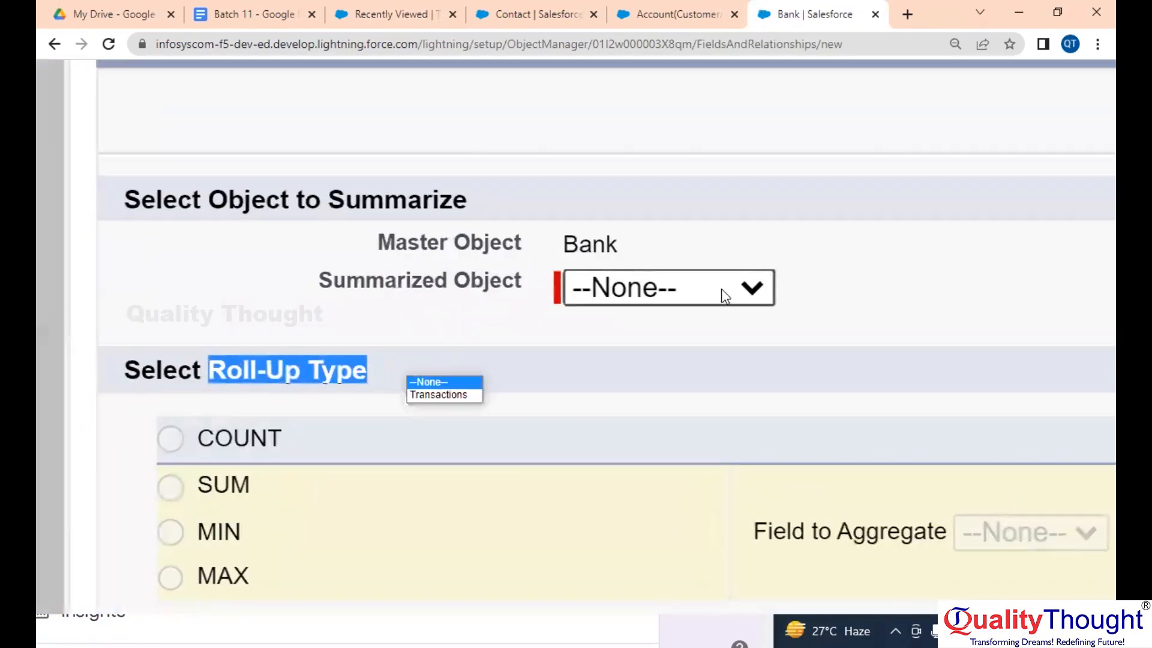
pyautogui.click(448, 395)
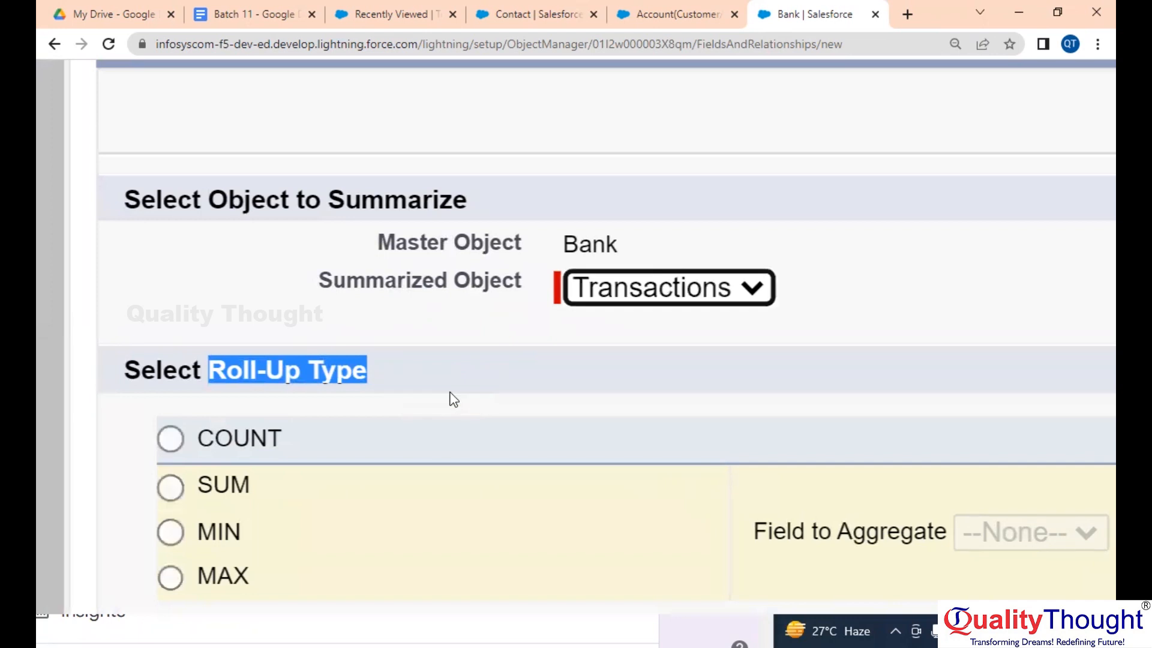
# Choose COUNT as the roll-up type for the summary of Transactions
pyautogui.scroll(-2, 450, 396)
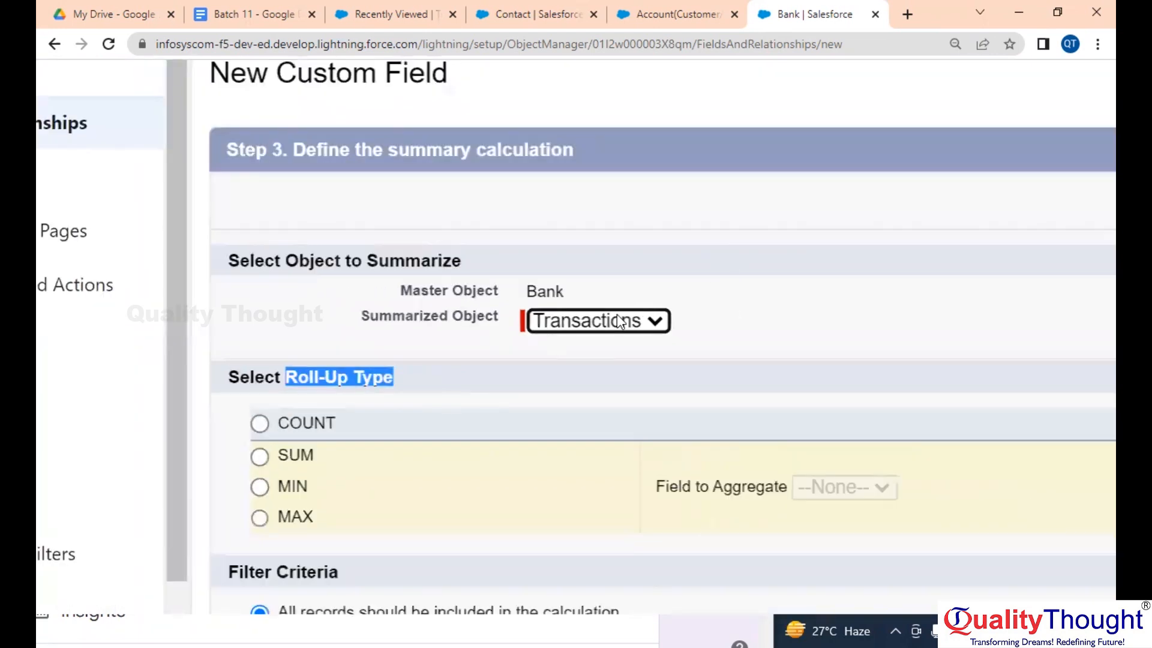
pyautogui.scroll(-1, 619, 322)
pyautogui.click(480, 394)
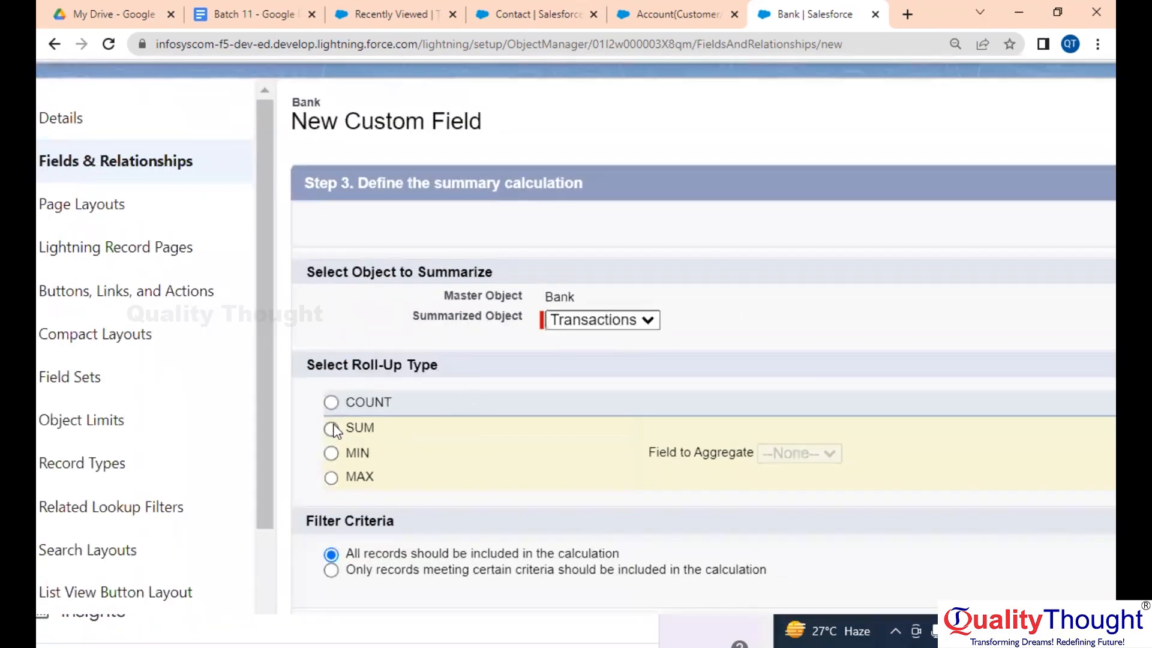
pyautogui.click(363, 405)
pyautogui.scroll(-1, 362, 405)
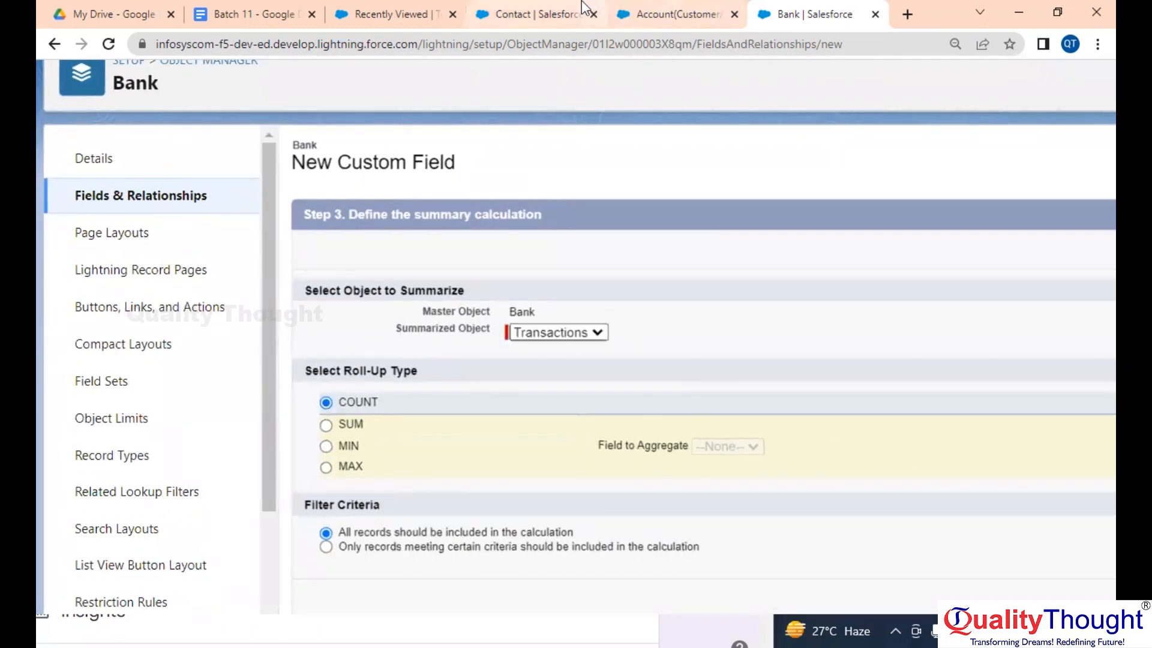
# Create a bank record named ICICI from the Banks list and return to that list
pyautogui.click(528, 14)
pyautogui.click(389, 14)
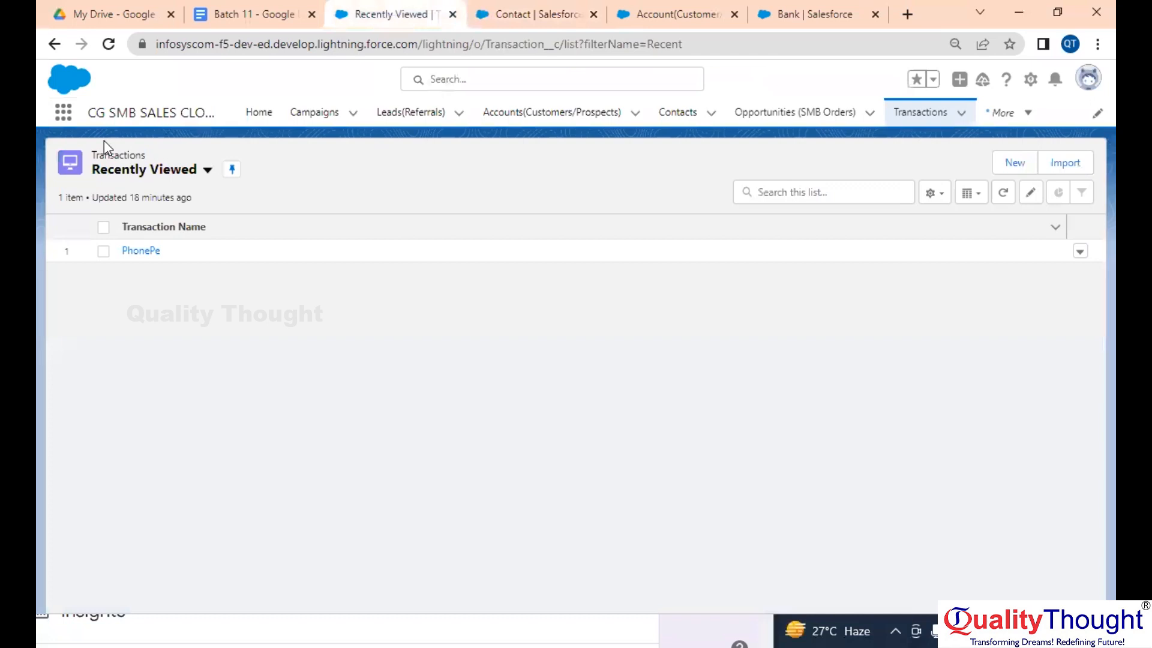
pyautogui.click(1027, 115)
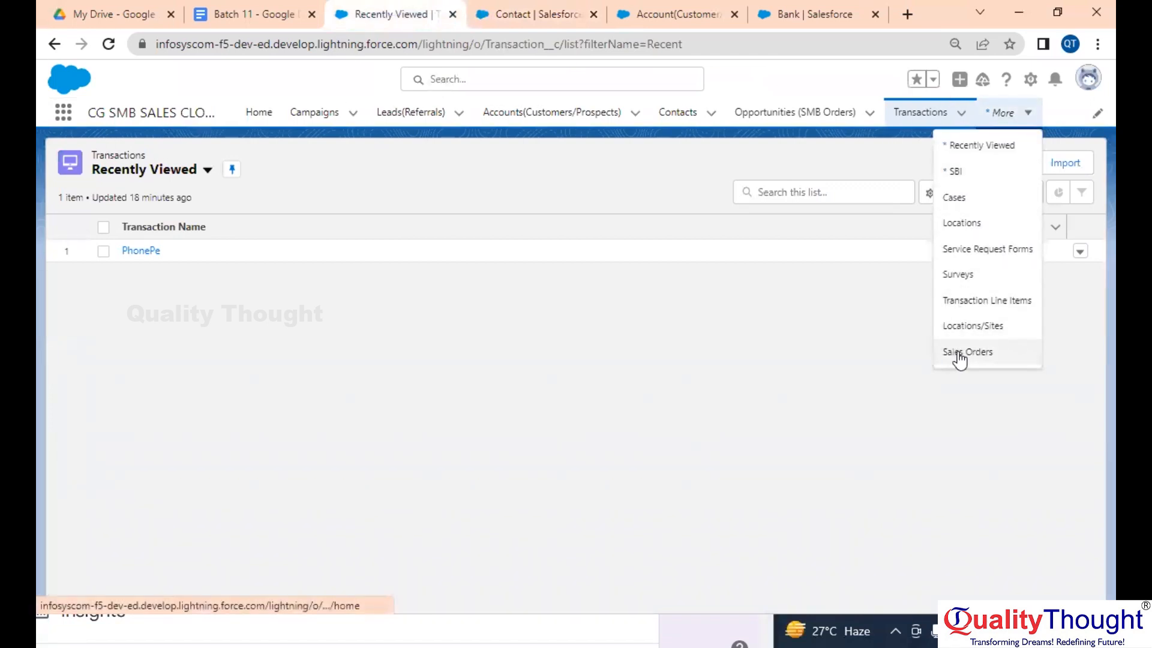
pyautogui.click(955, 174)
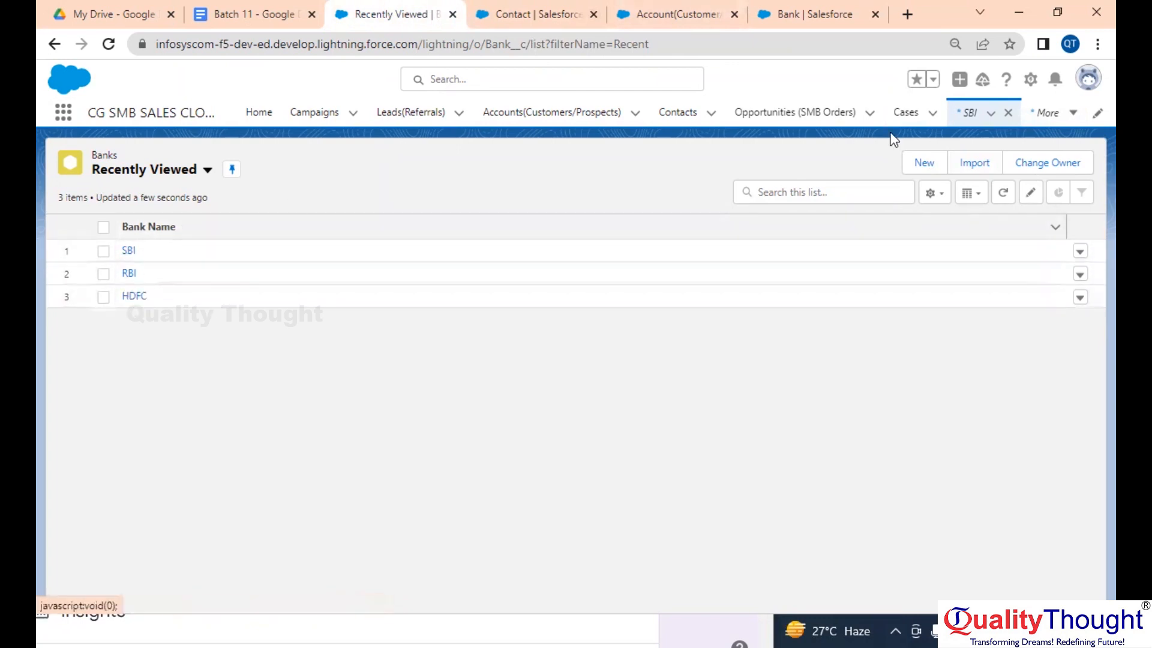
pyautogui.click(265, 13)
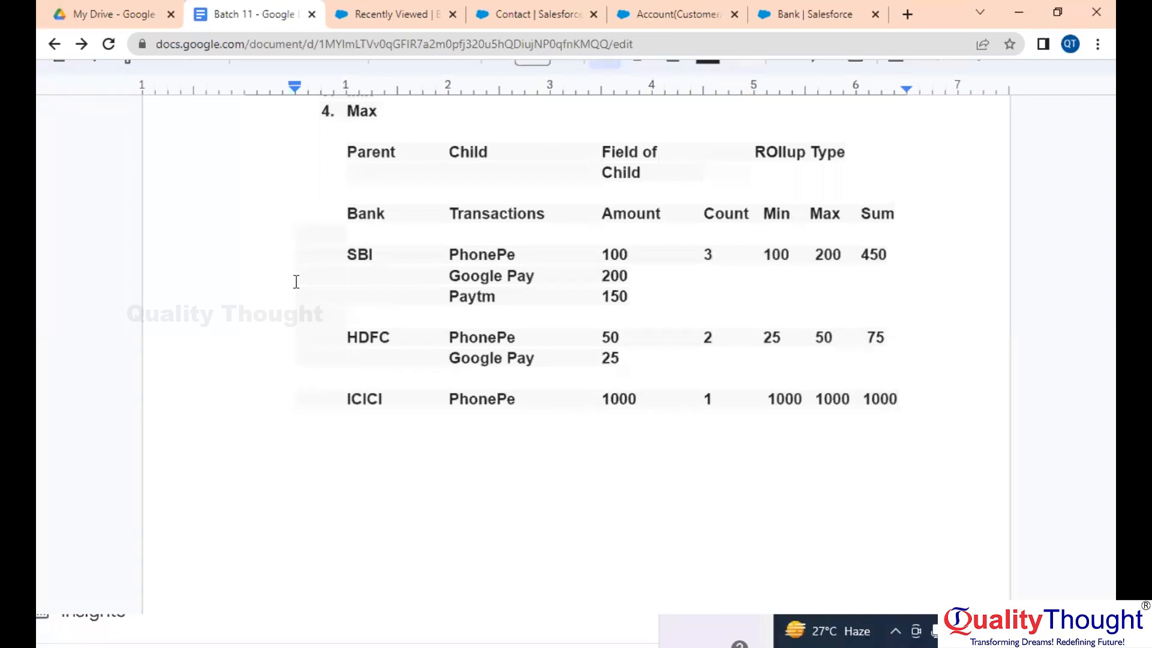
pyautogui.click(412, 12)
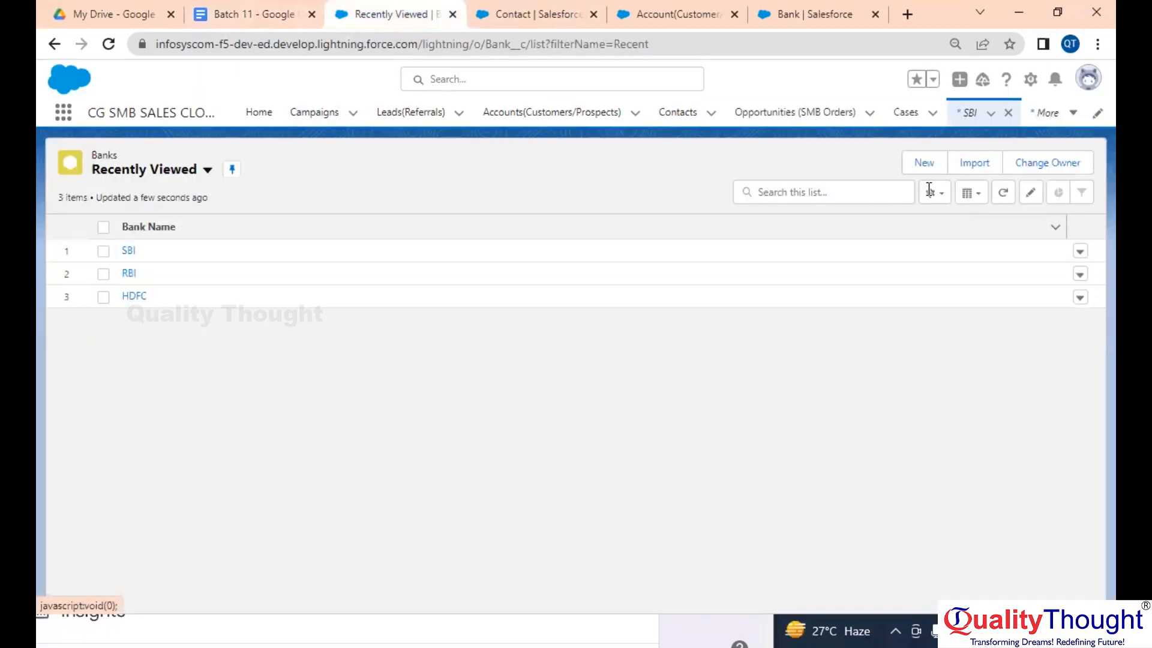
pyautogui.click(933, 157)
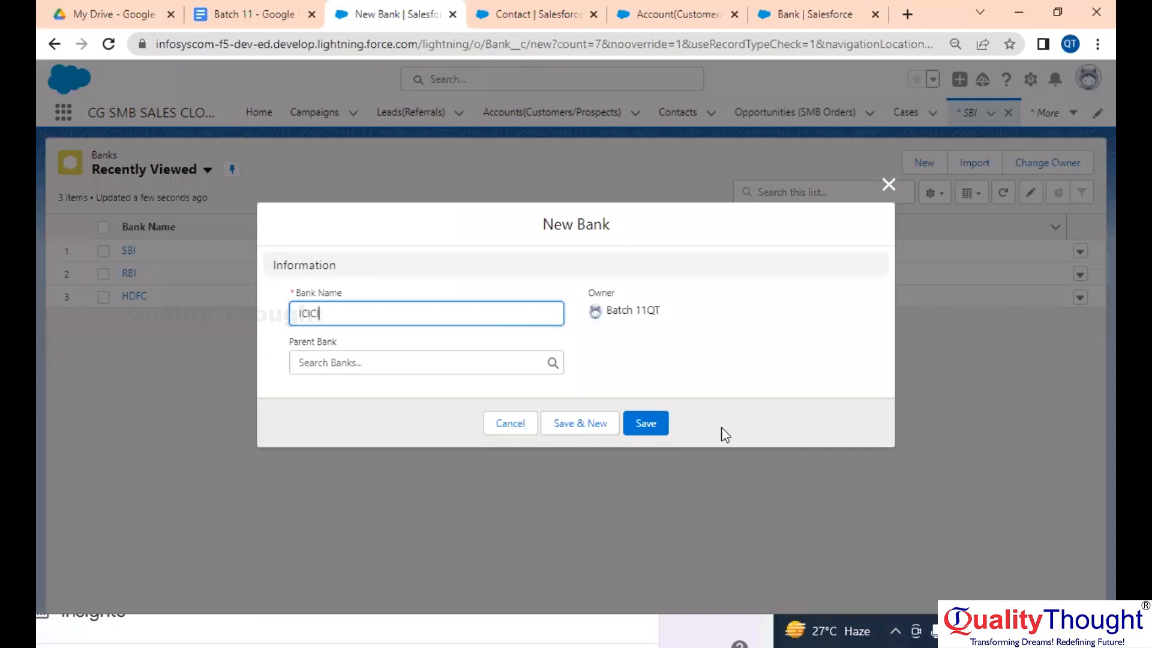
pyautogui.click(651, 424)
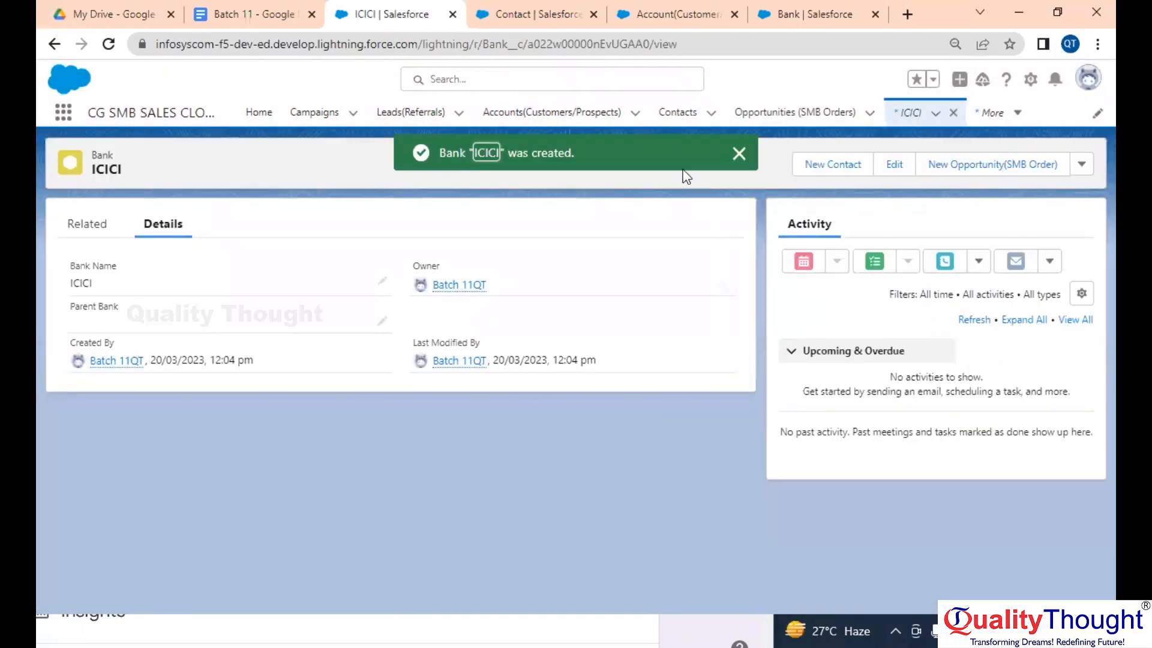
pyautogui.click(907, 111)
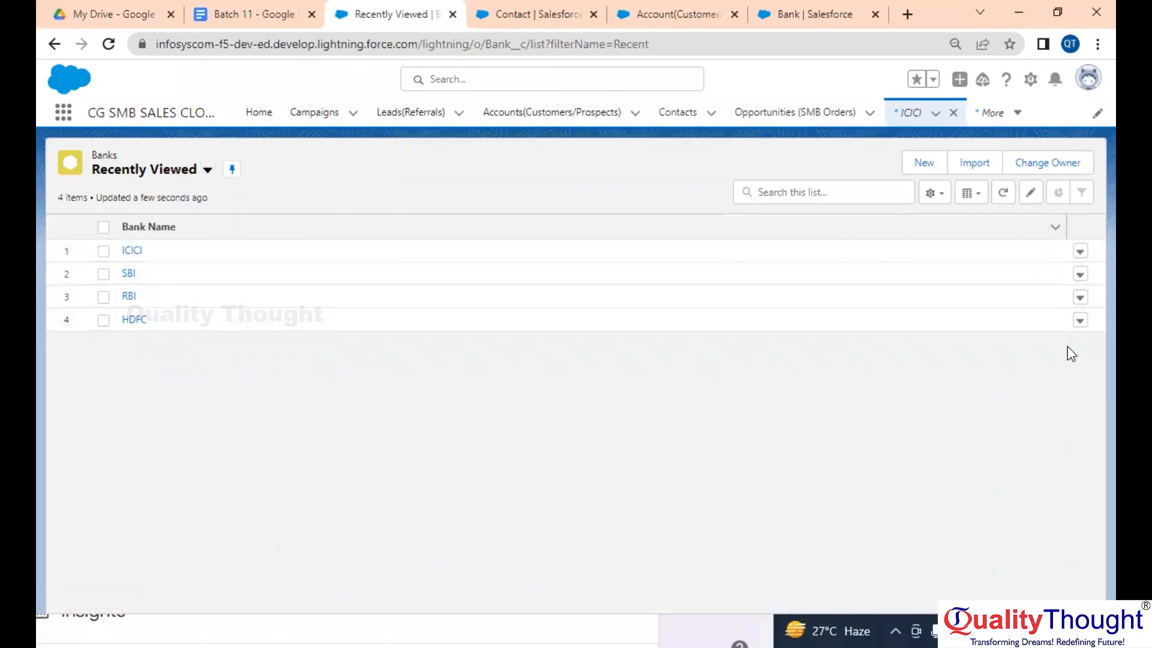
pyautogui.click(1082, 300)
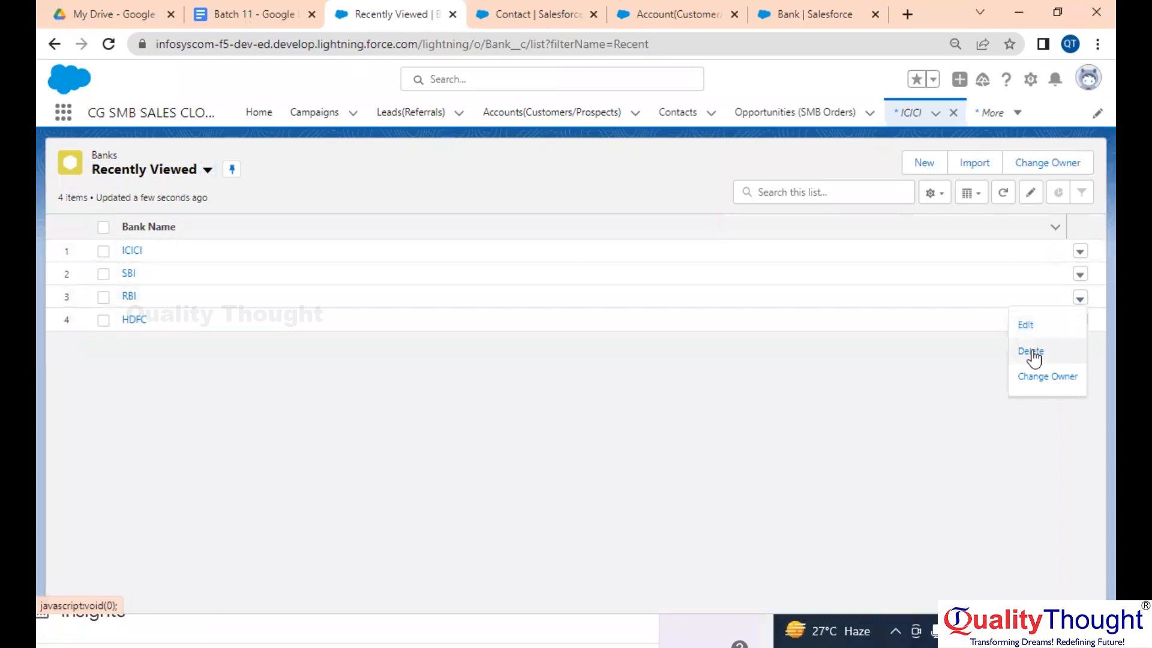
pyautogui.click(1032, 352)
pyautogui.press('Escape')
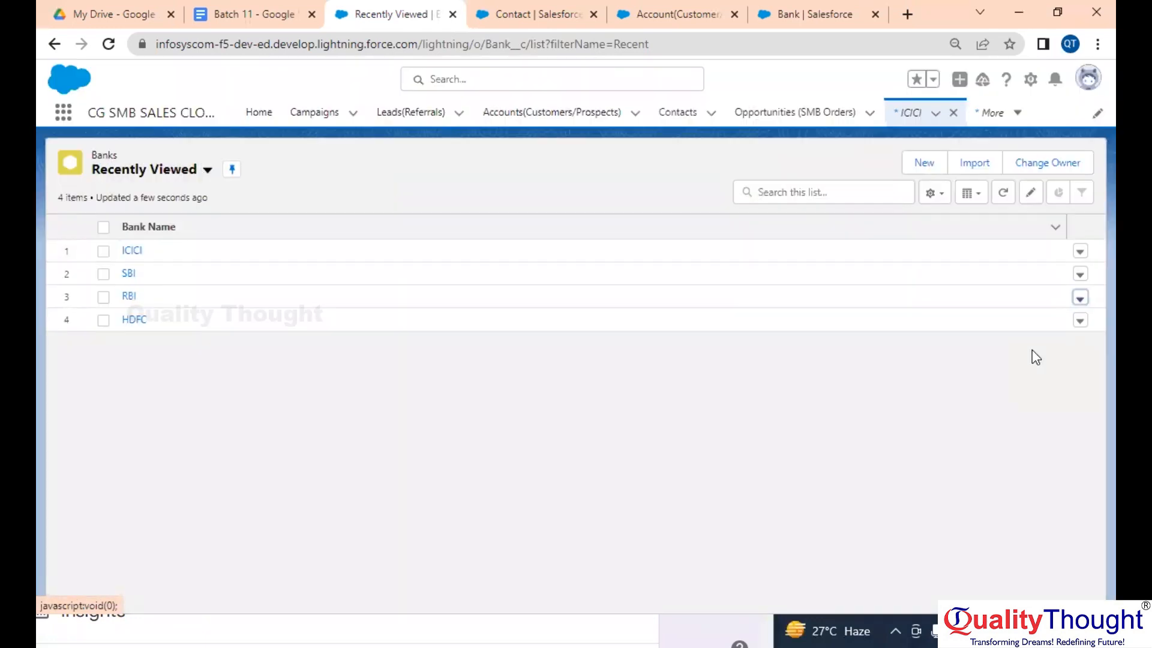
pyautogui.click(108, 43)
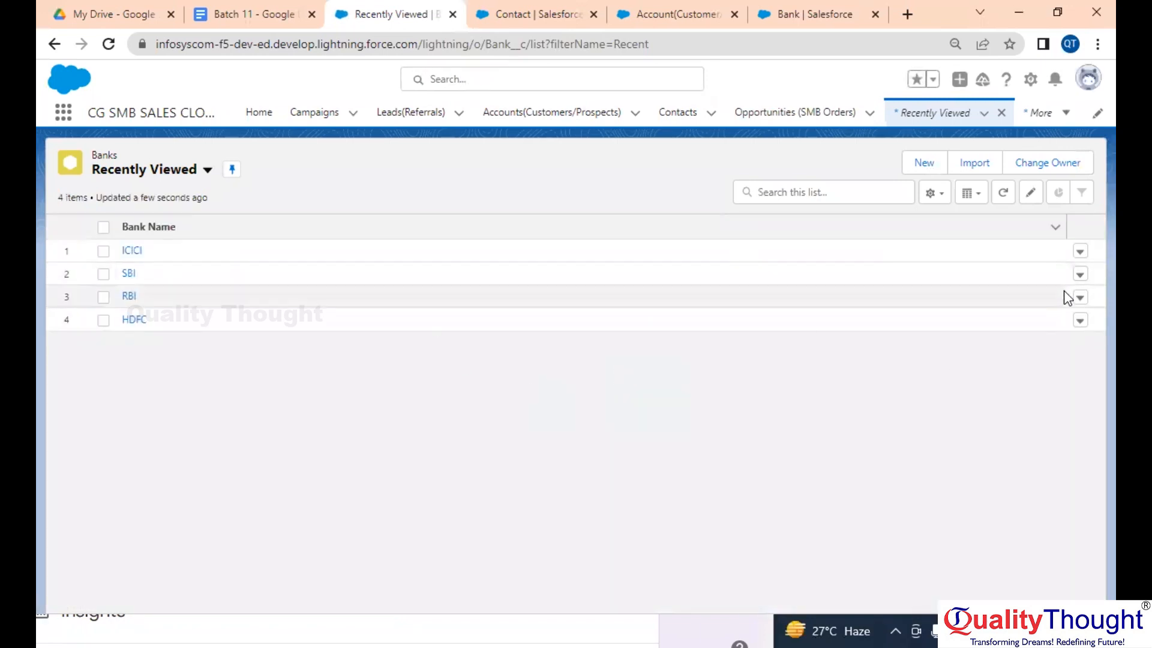
# Delete the RBI bank record and reload the Banks list
pyautogui.click(1080, 299)
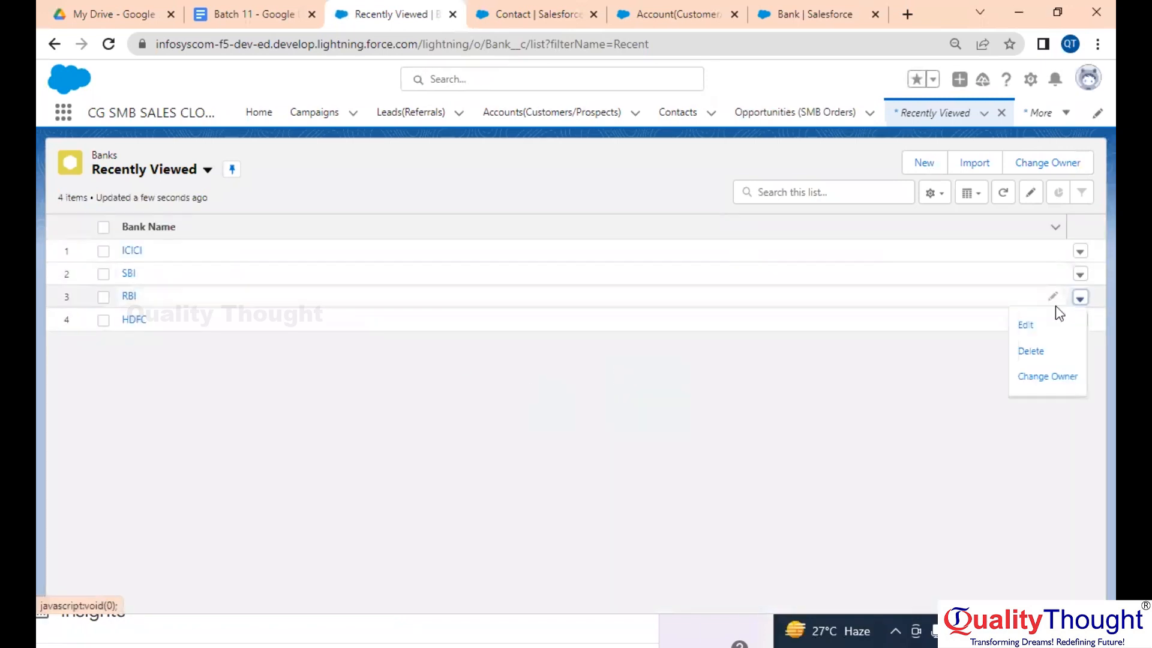
pyautogui.click(1031, 352)
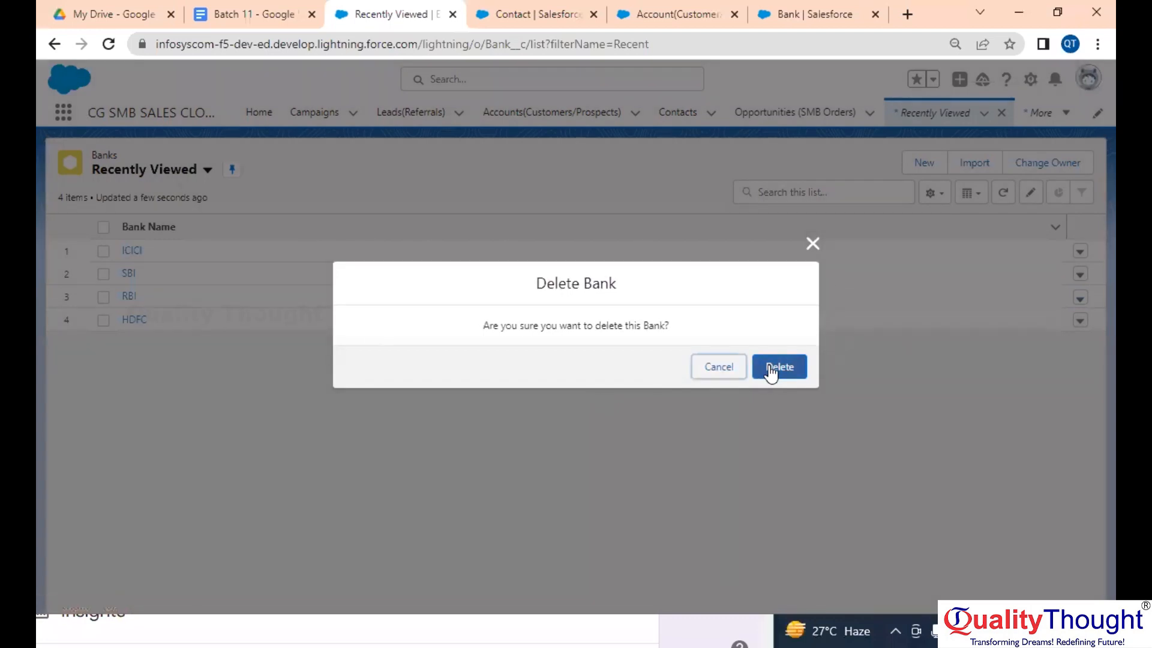
pyautogui.click(768, 367)
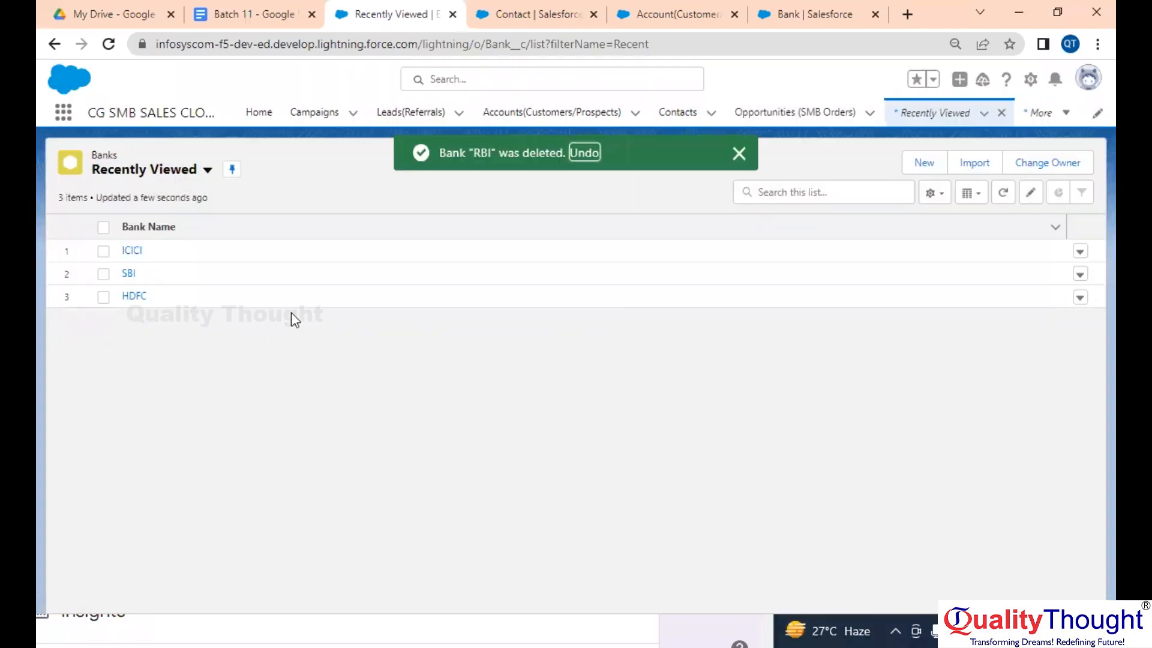
pyautogui.click(108, 43)
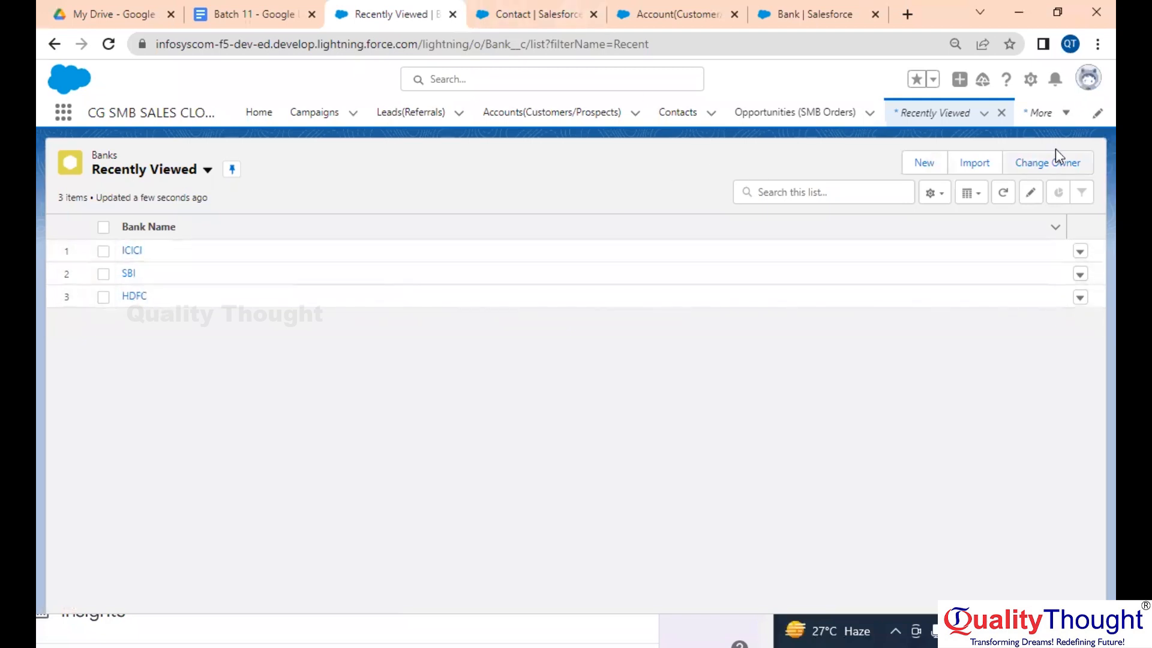
# Open the PhonePe record from the Transactions list and review its field details
pyautogui.click(1044, 122)
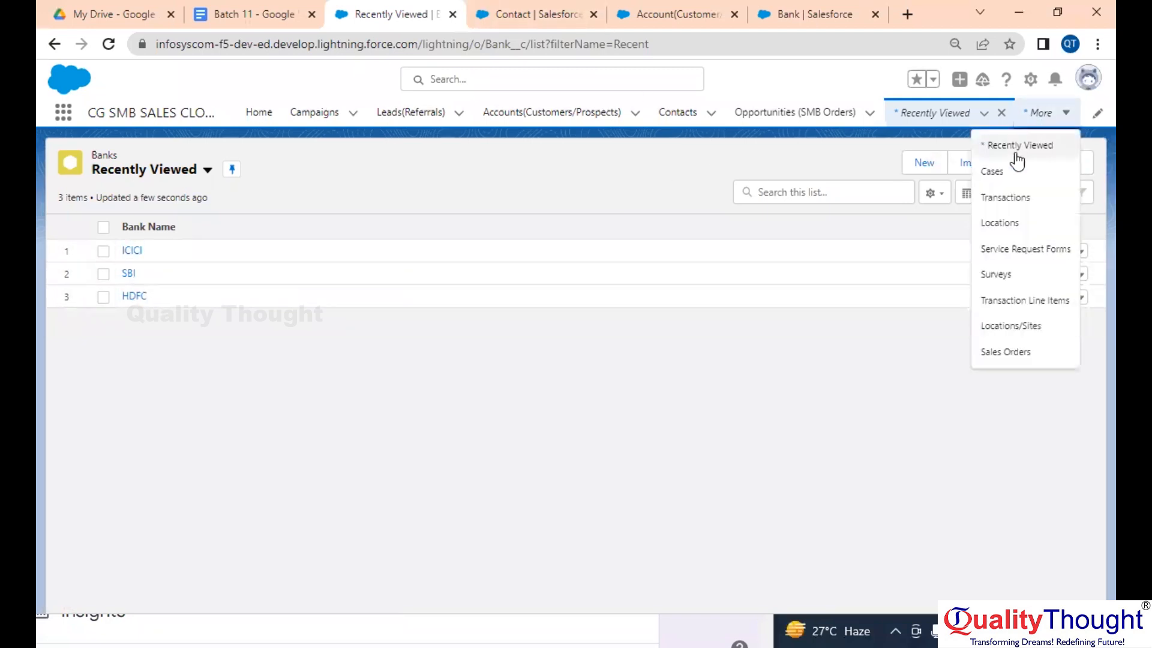
pyautogui.click(1005, 199)
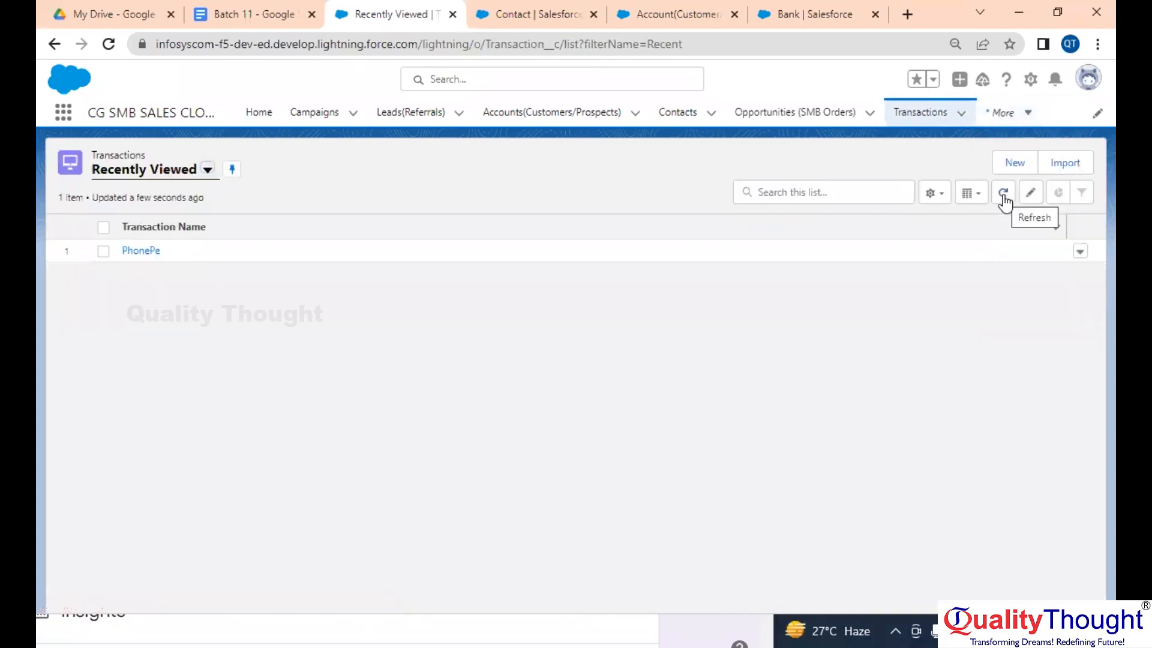
pyautogui.click(129, 251)
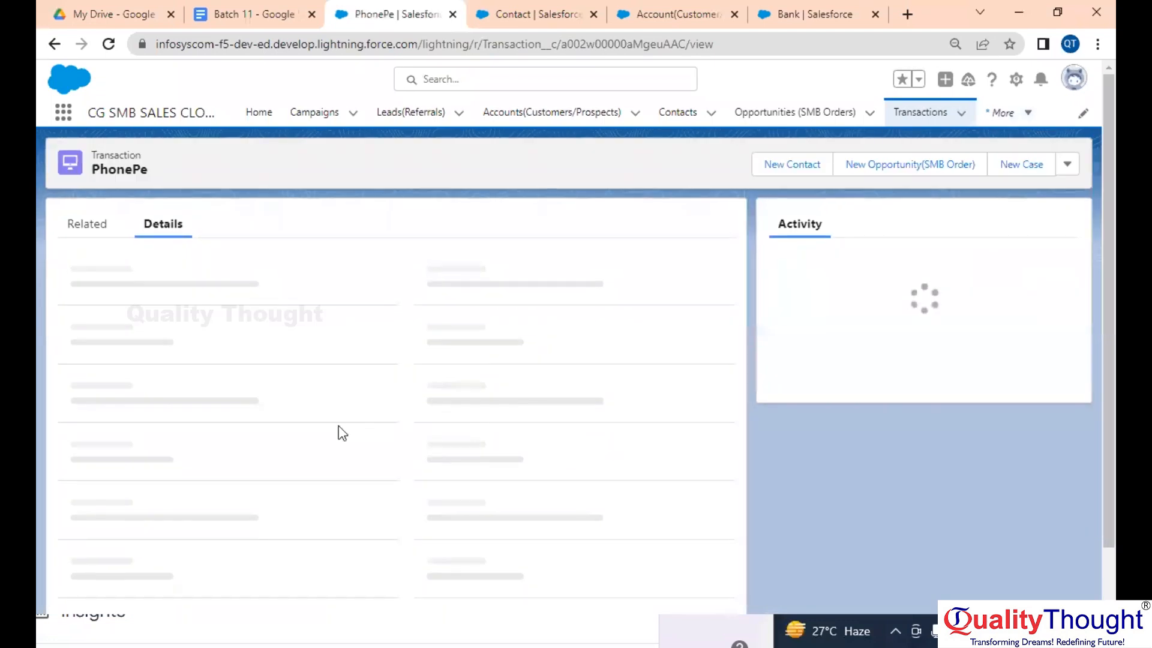
pyautogui.scroll(-6, 200, 380)
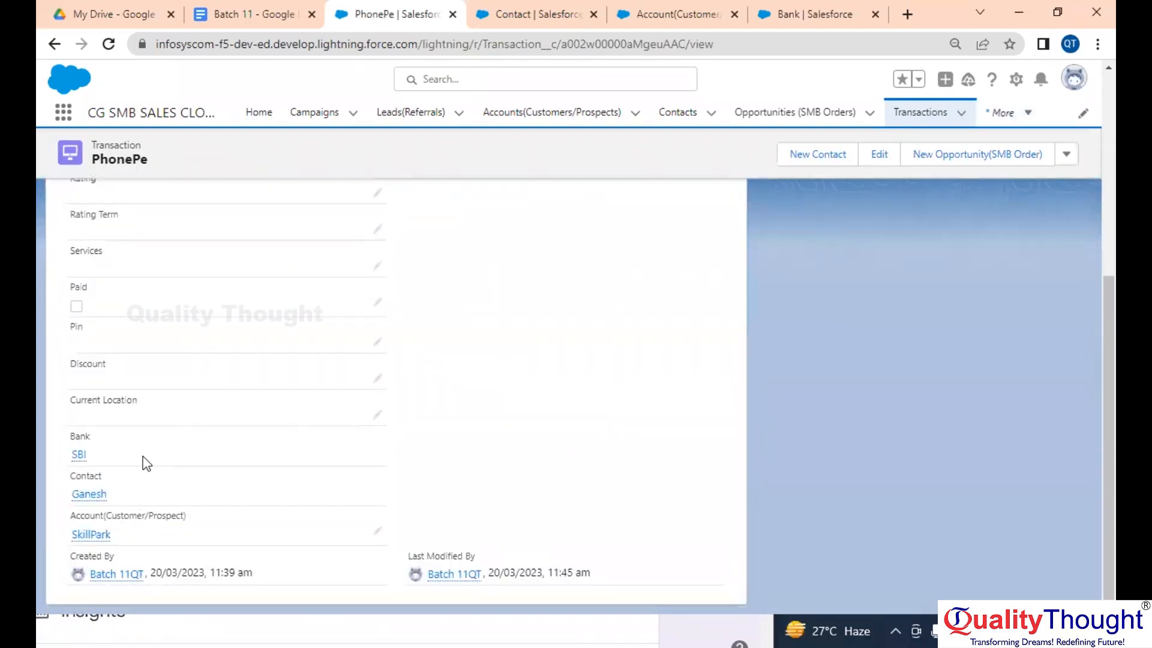
pyautogui.scroll(6, 146, 464)
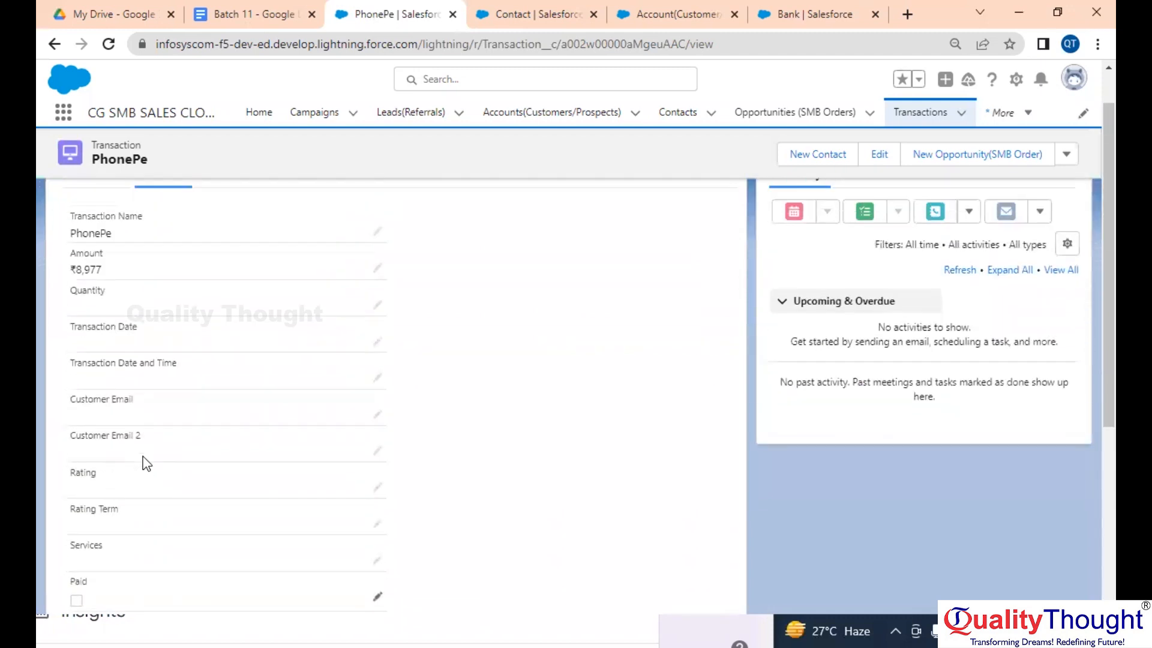
# Set the PhonePe transaction's amount to 100, following the SBI example in the Batch 11 notes
pyautogui.doubleClick(131, 318)
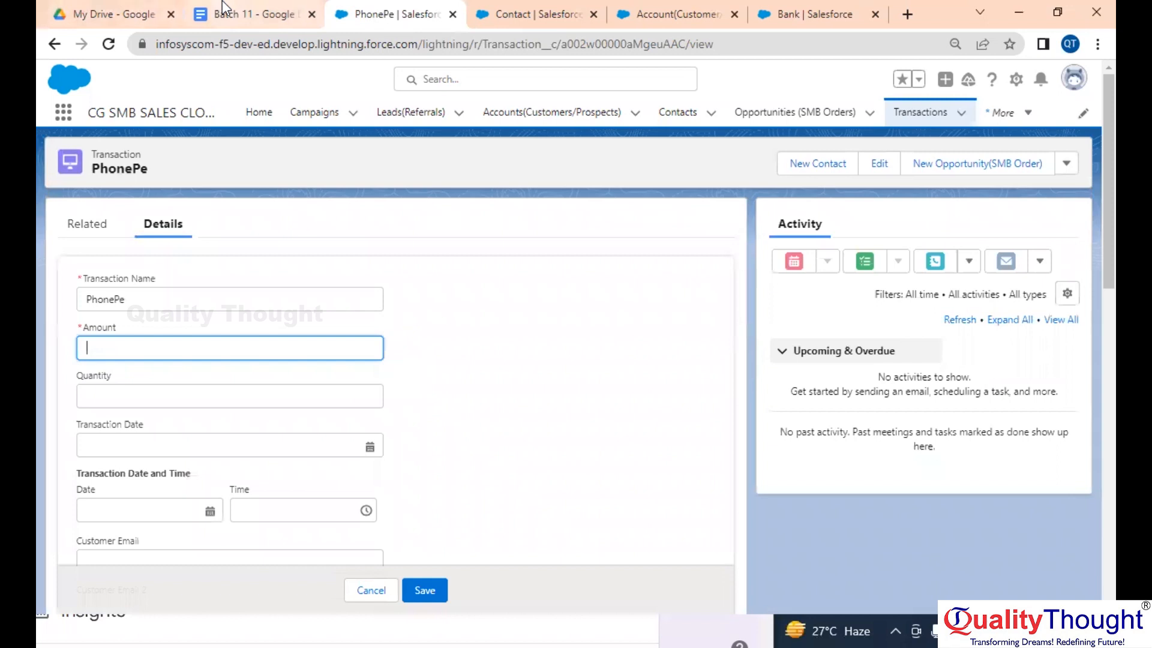
pyautogui.click(246, 14)
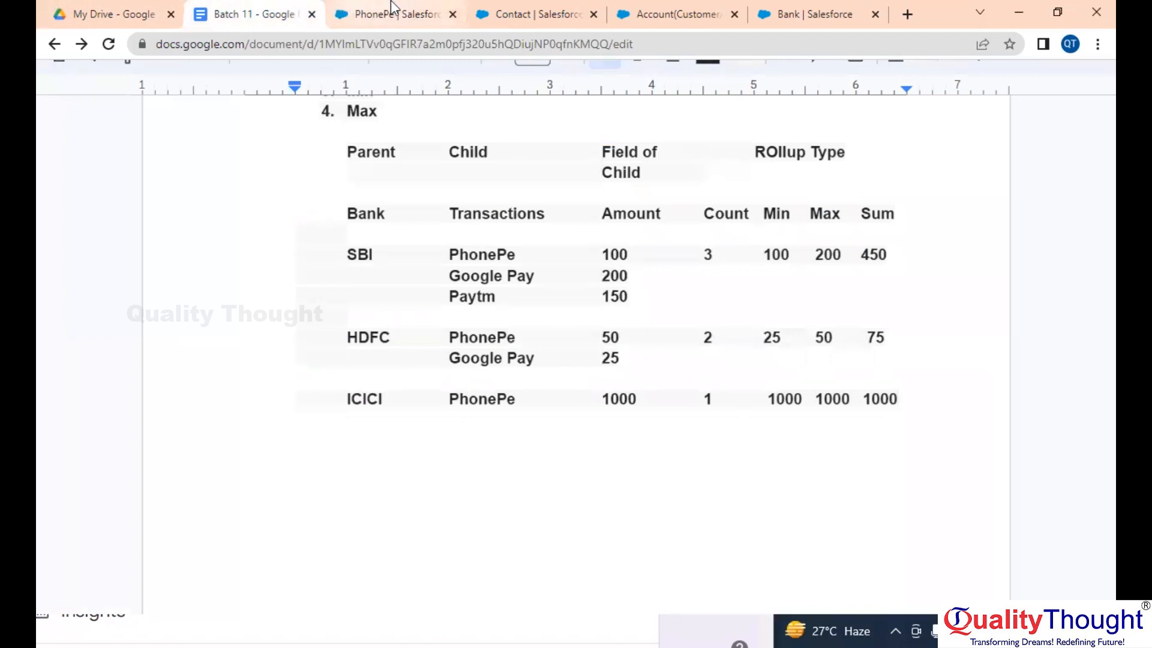
pyautogui.click(800, 8)
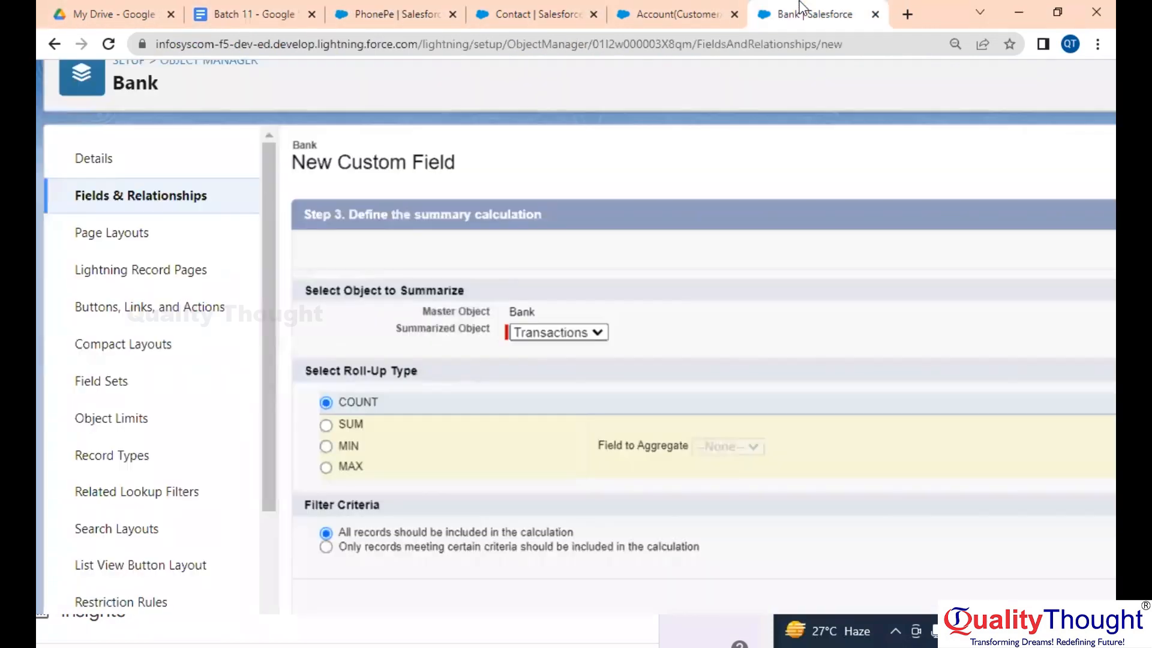
pyautogui.click(684, 7)
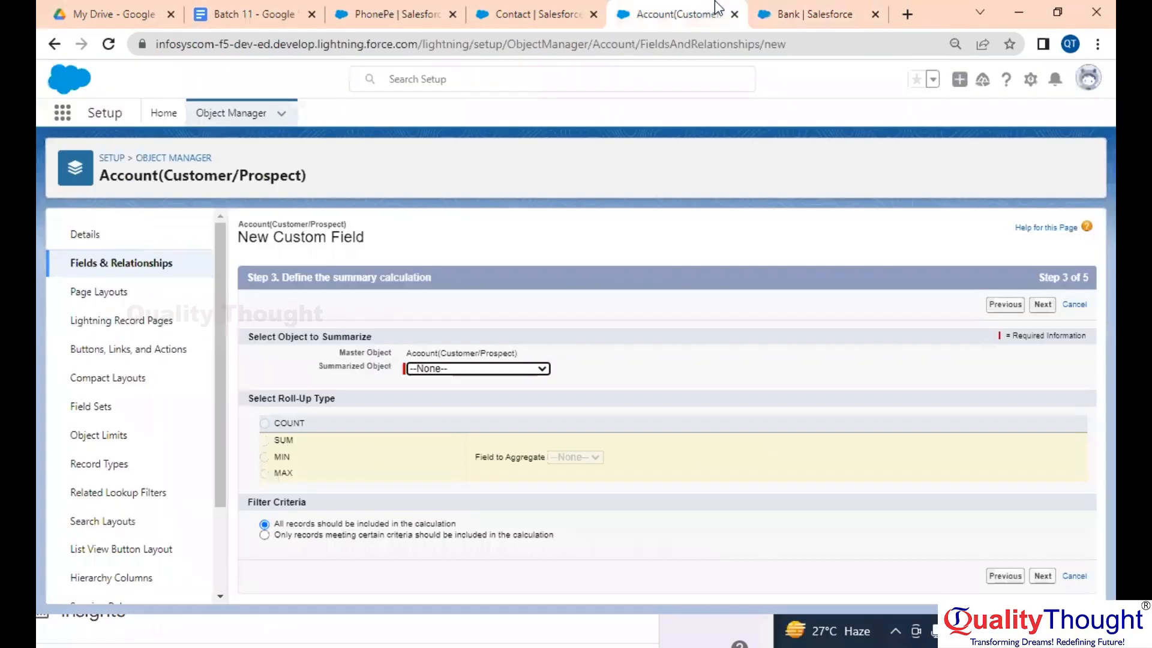
pyautogui.click(401, 4)
pyautogui.write('100')
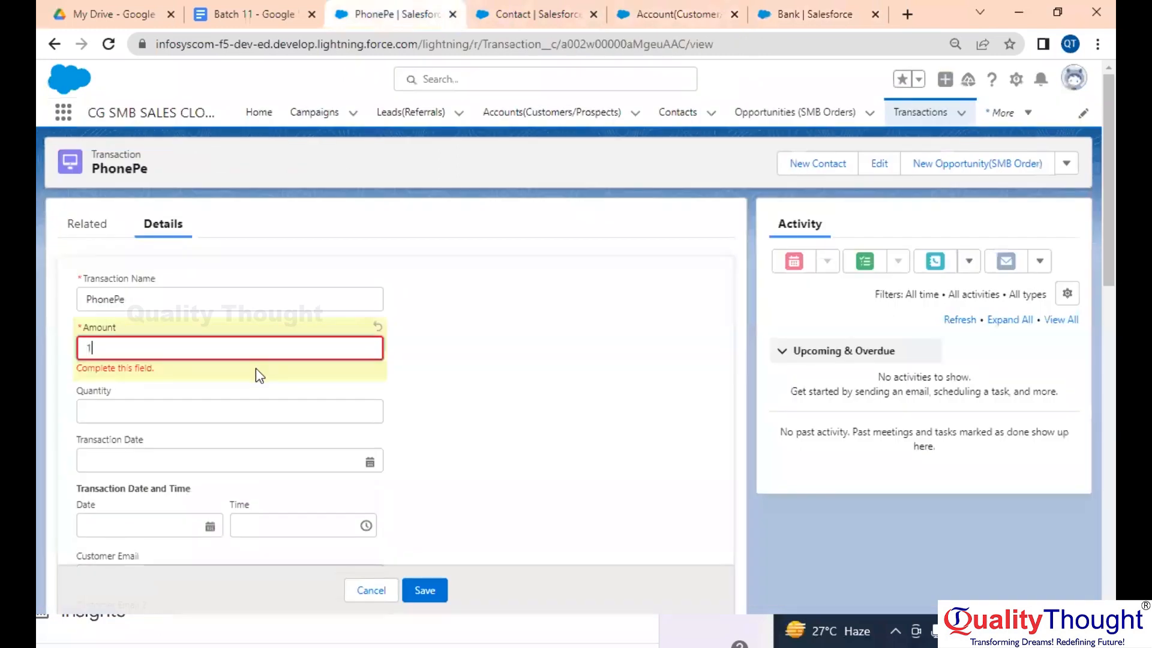
# Arrange the Batch 11 document side by side with the Salesforce window, keeping the example table's amounts in view
pyautogui.click(252, 7)
pyautogui.moveTo(257, 2); pyautogui.dragTo(37, 96)
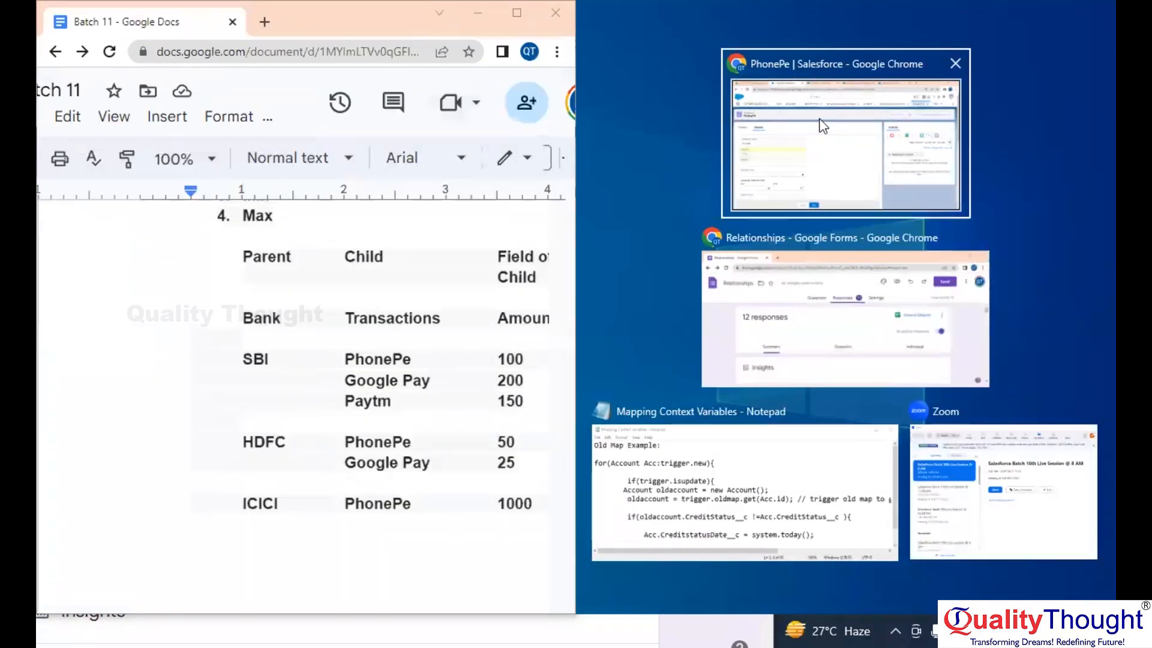
pyautogui.click(823, 126)
pyautogui.hscroll(3, 270, 399)
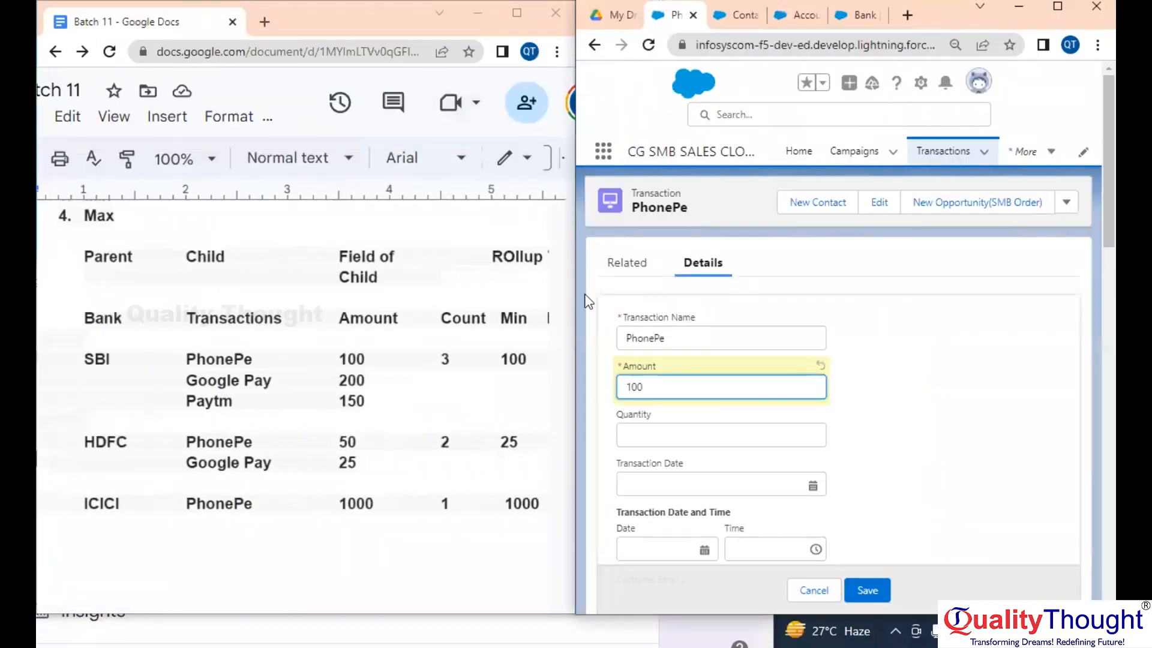
# Check the remaining fields of the PhonePe transaction and save the record
pyautogui.scroll(-1, 813, 369)
pyautogui.scroll(1, 813, 370)
pyautogui.scroll(-6, 914, 521)
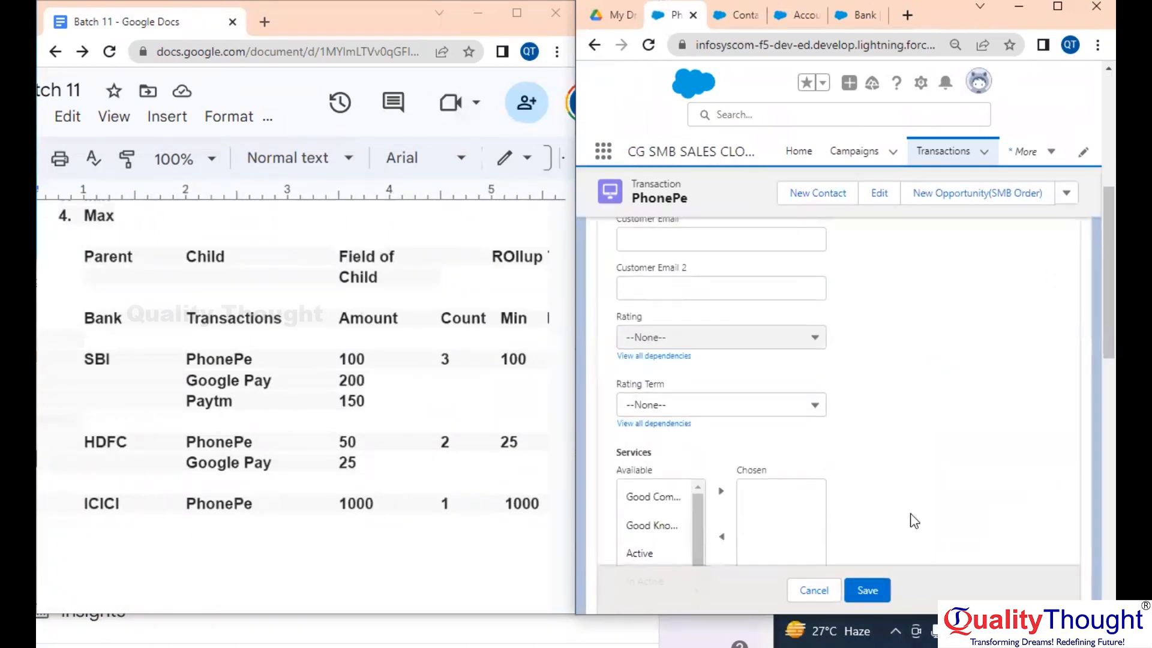
pyautogui.scroll(3, 915, 520)
pyautogui.scroll(-10, 913, 514)
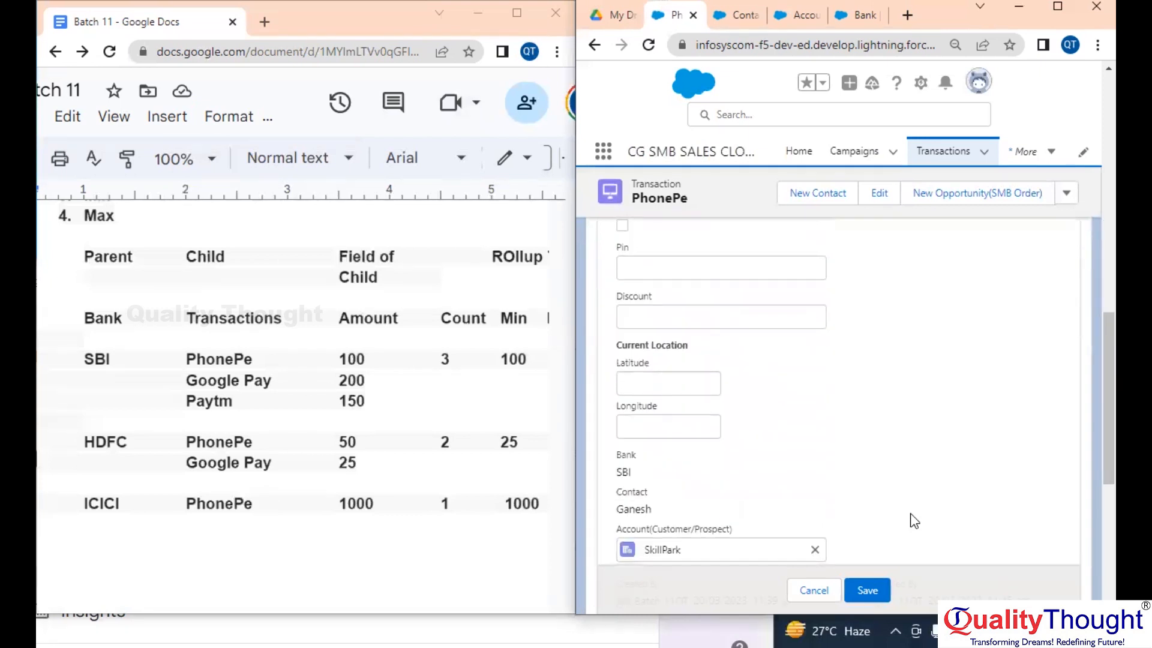
pyautogui.scroll(1, 652, 278)
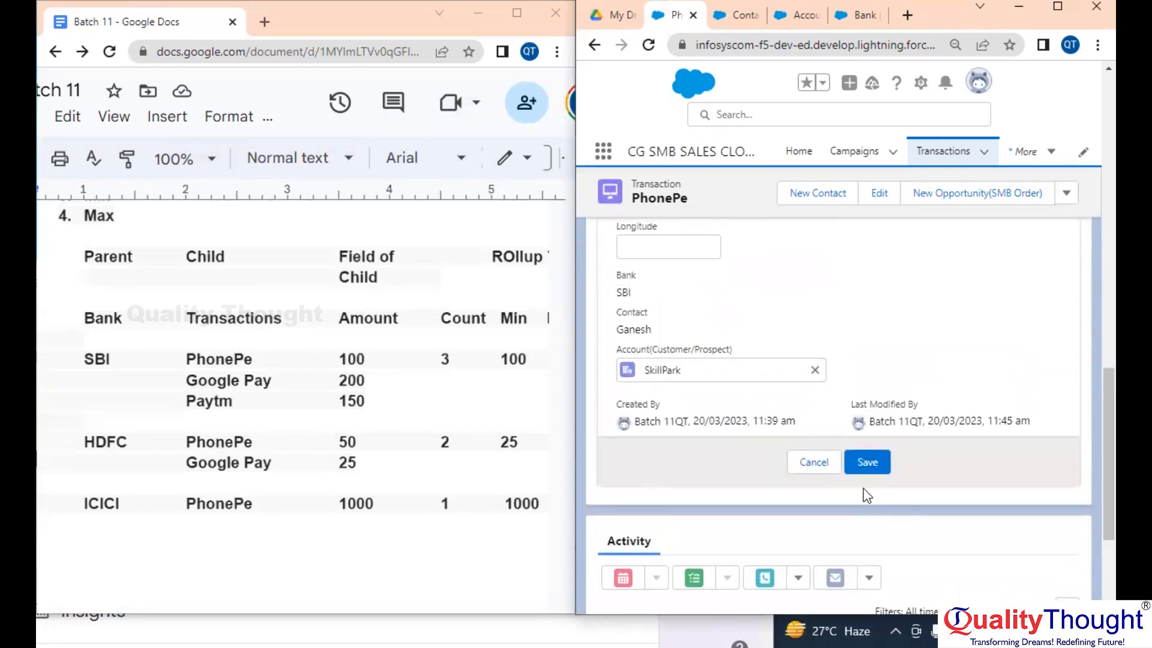
pyautogui.click(864, 462)
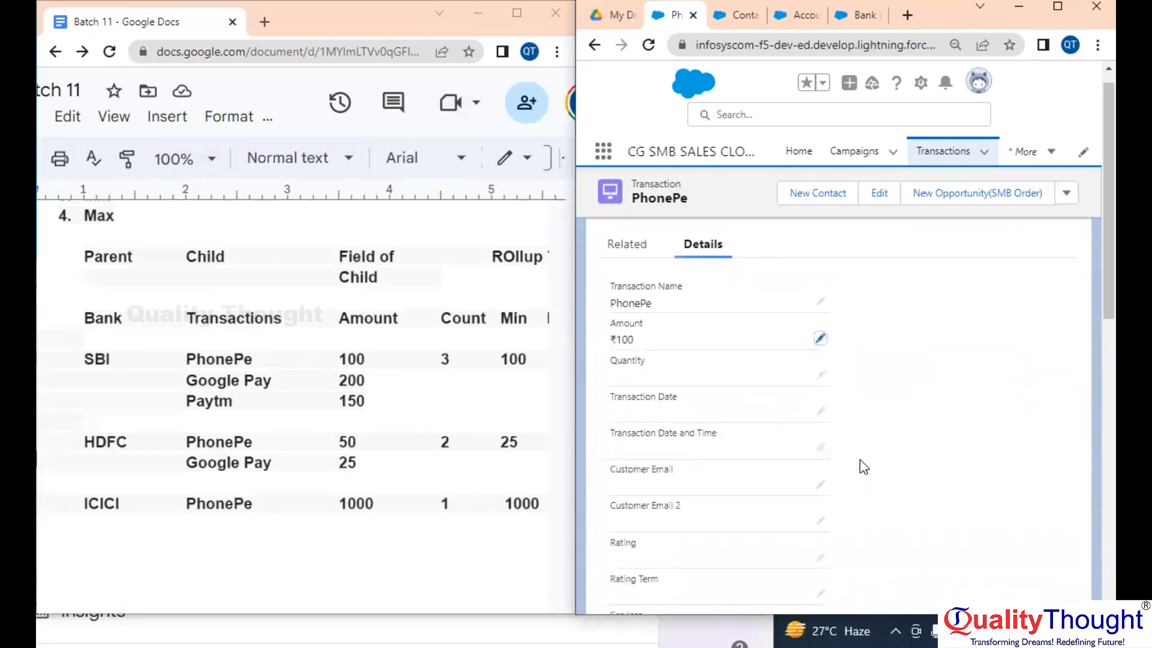
# Start a new transaction from the Transactions list, named SBI Google Pay with an amount of 200
pyautogui.click(948, 153)
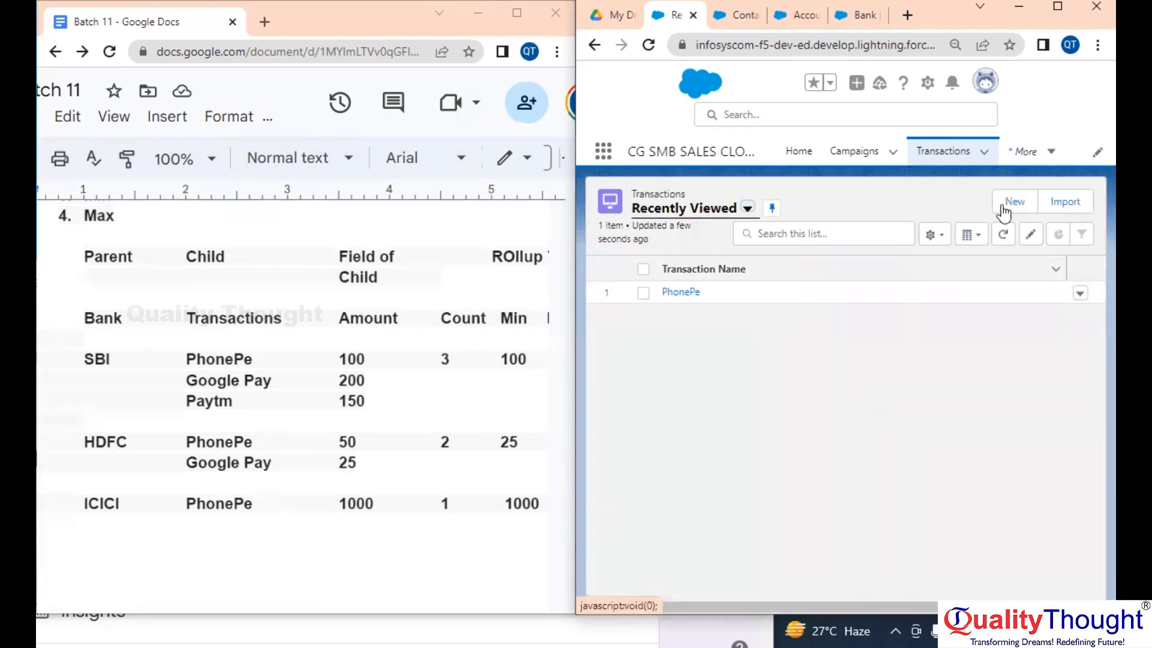
pyautogui.click(1014, 204)
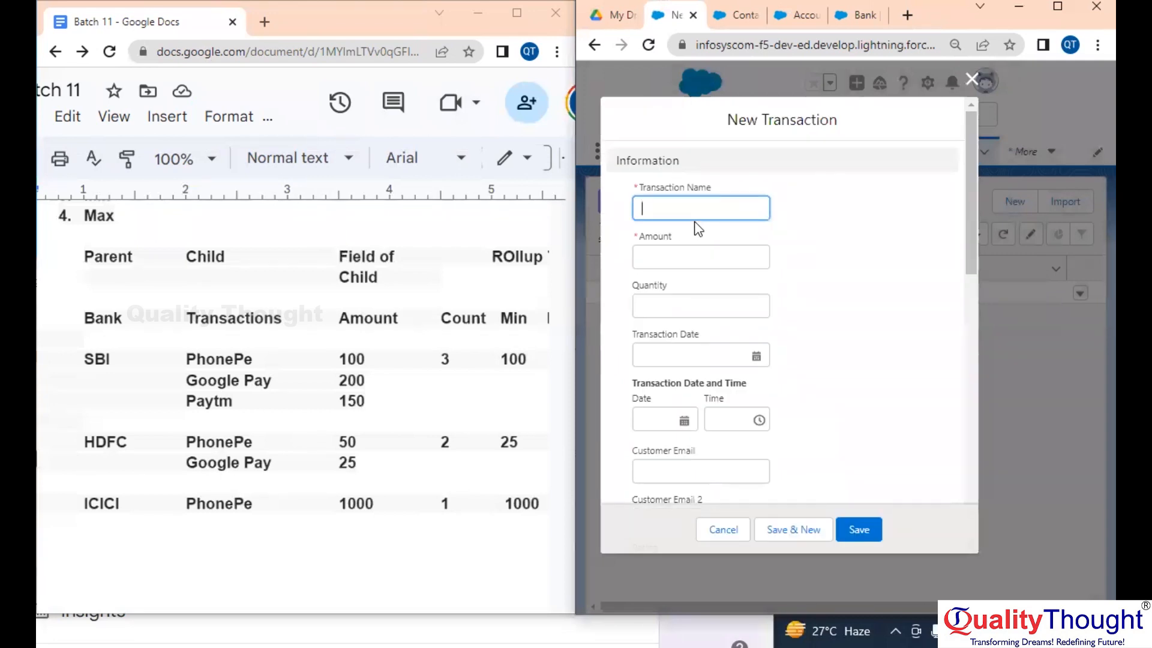
pyautogui.write('SBI GoogleP')
pyautogui.press('BackSpace')
pyautogui.scroll(-1, 698, 228)
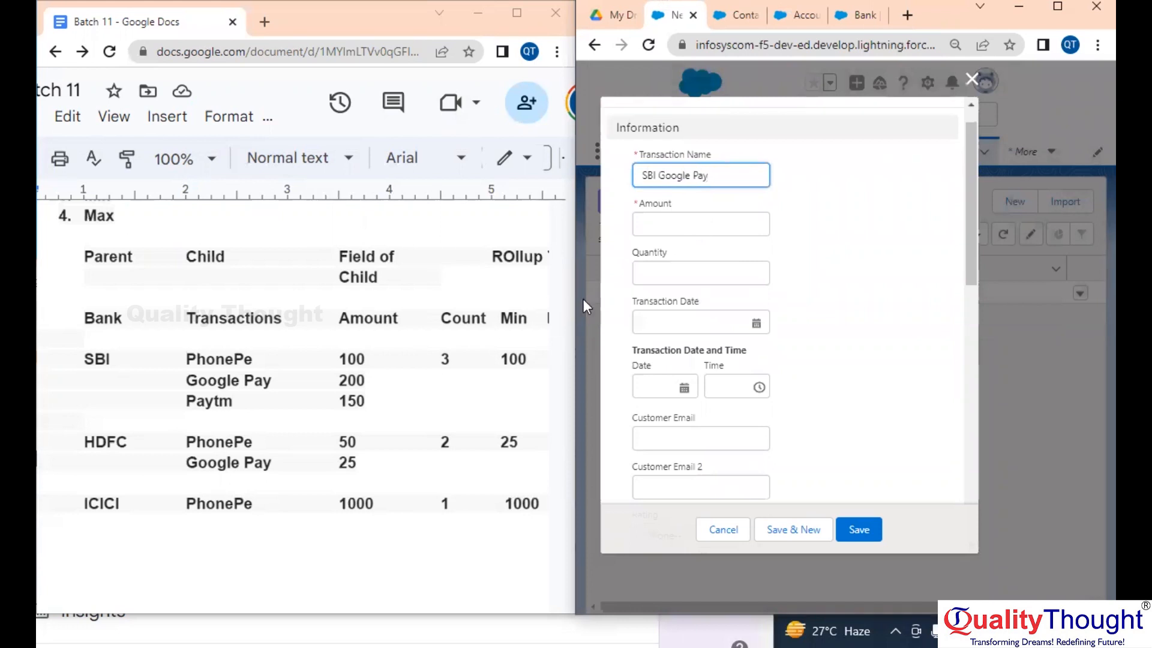
pyautogui.click(721, 230)
pyautogui.write('200')
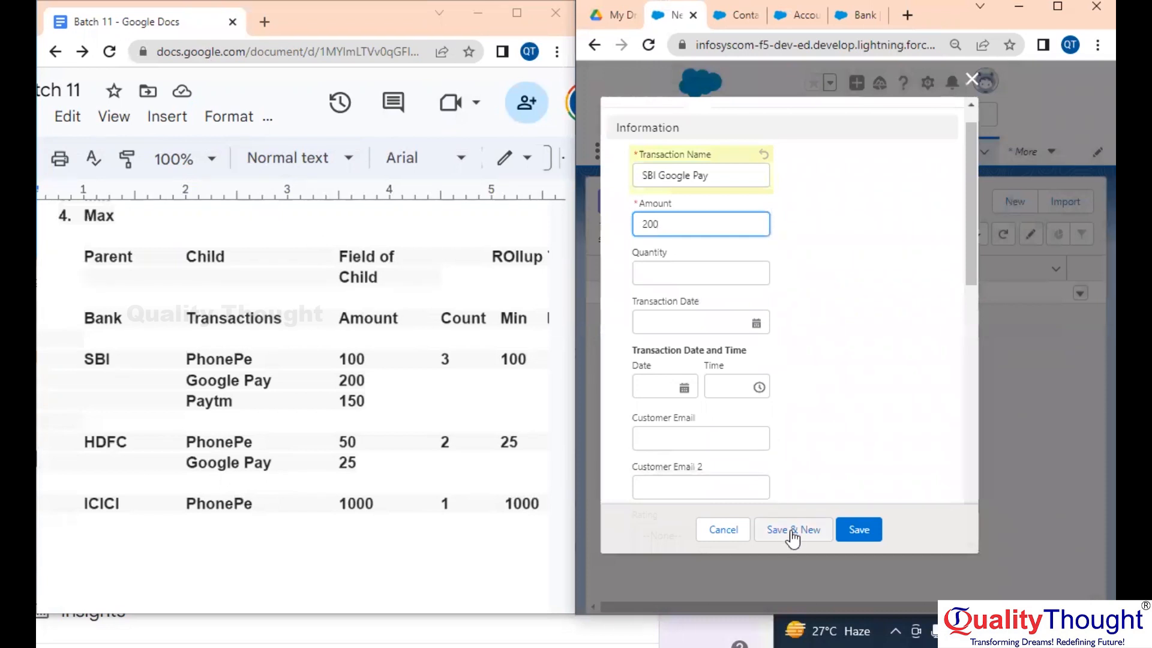
# Assign SBI as bank and the first recent contact to the Google Pay transaction, saving it and opening another new one
pyautogui.scroll(-10, 798, 452)
pyautogui.click(676, 371)
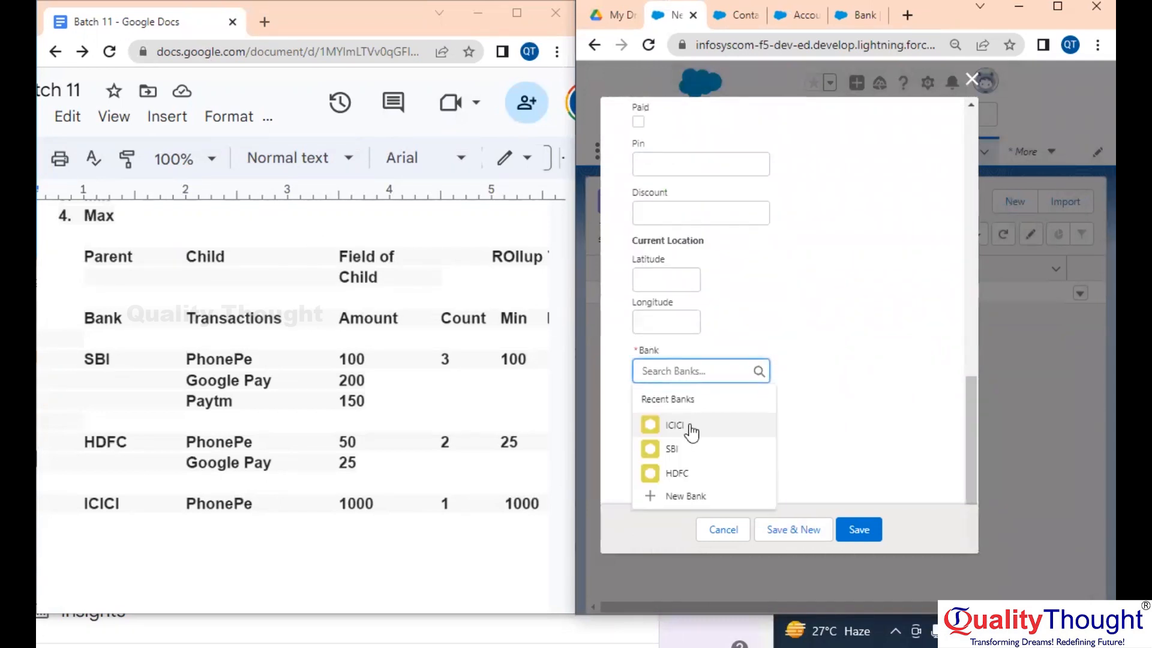
pyautogui.click(682, 450)
pyautogui.click(684, 422)
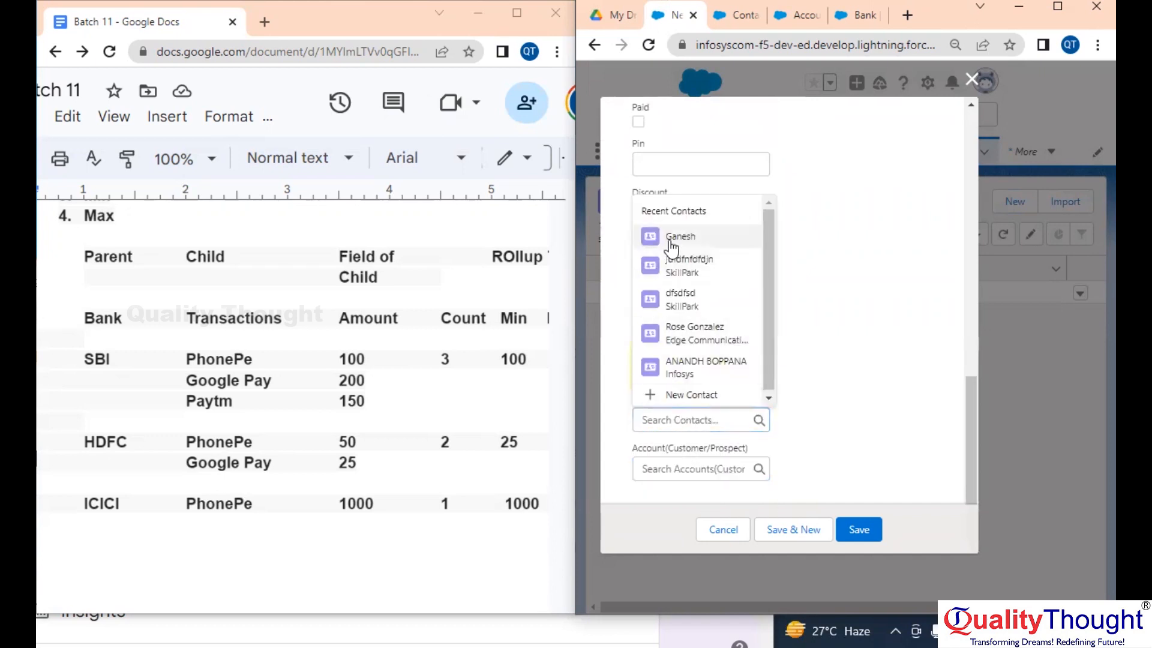
pyautogui.click(671, 246)
pyautogui.click(783, 530)
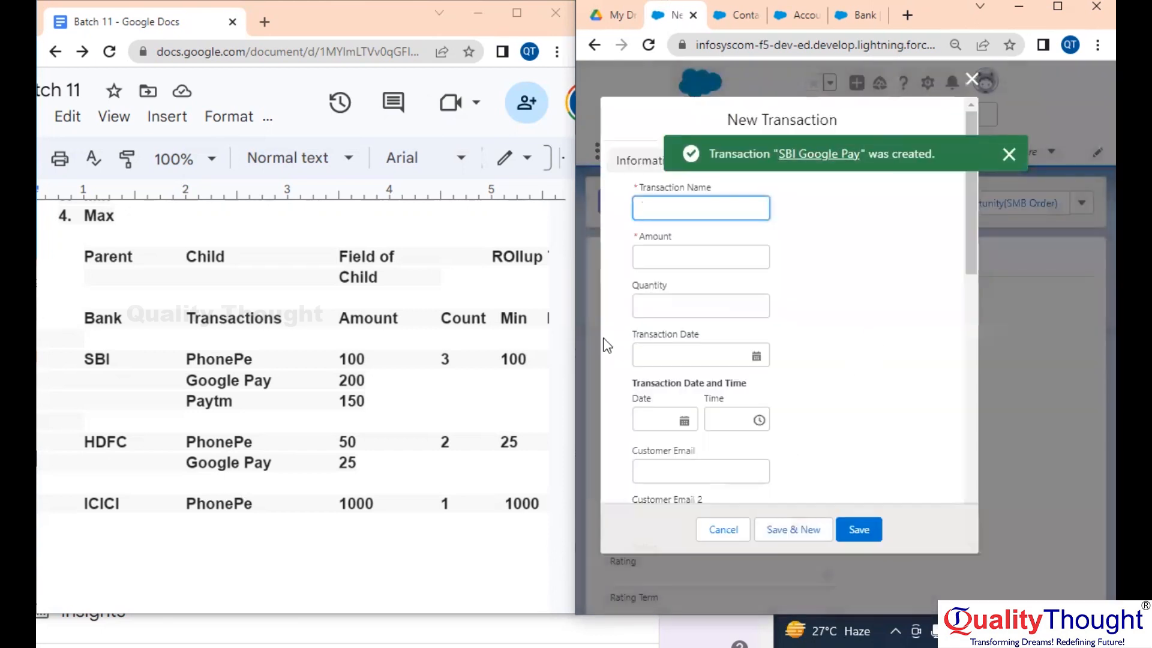
# Name the new transaction SBI Paytm, using the Paytm entry in the notes, and enter an amount of 150
pyautogui.doubleClick(213, 402)
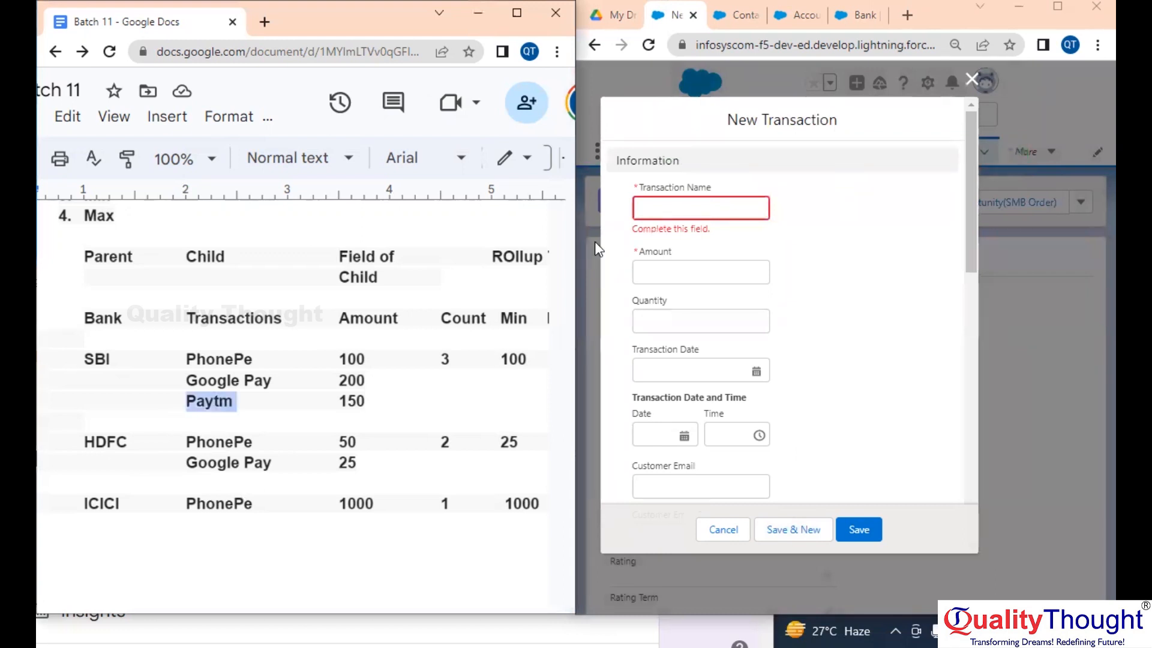
pyautogui.click(691, 203)
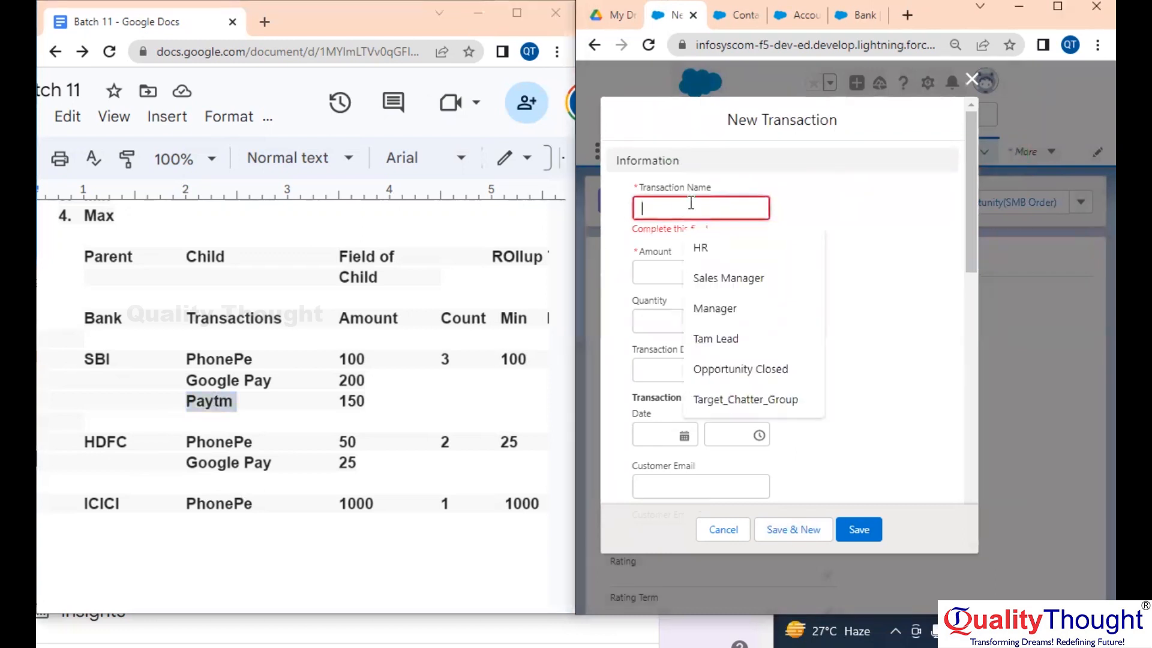
pyautogui.write('SBI Paytm')
pyautogui.scroll(-1, 798, 330)
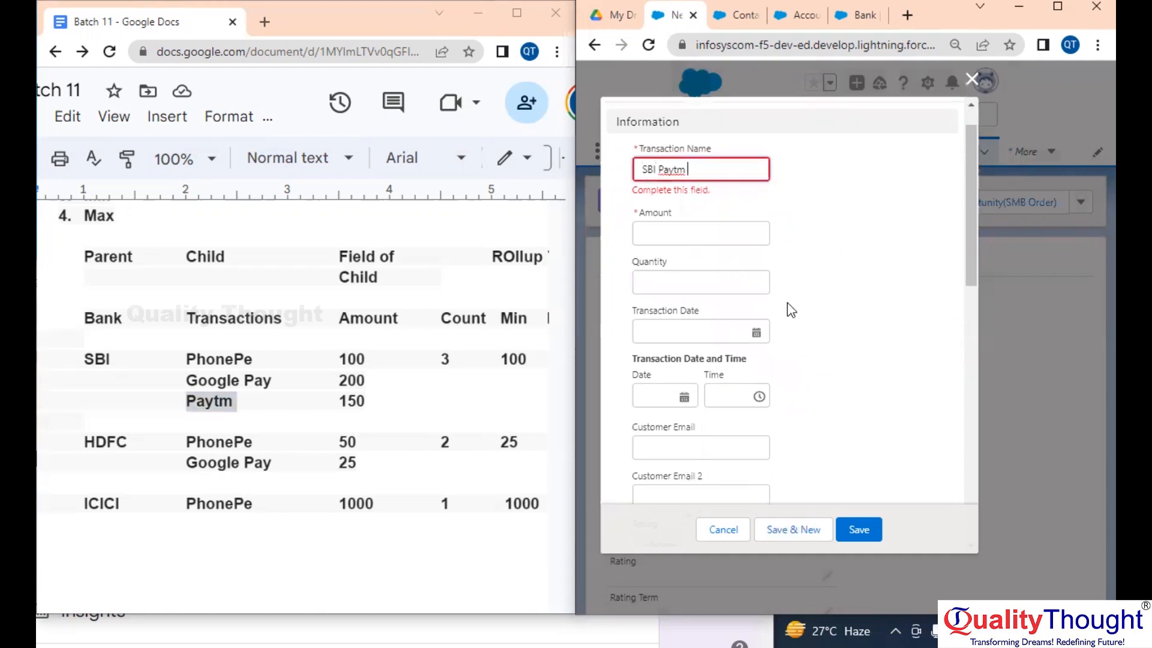
pyautogui.click(708, 222)
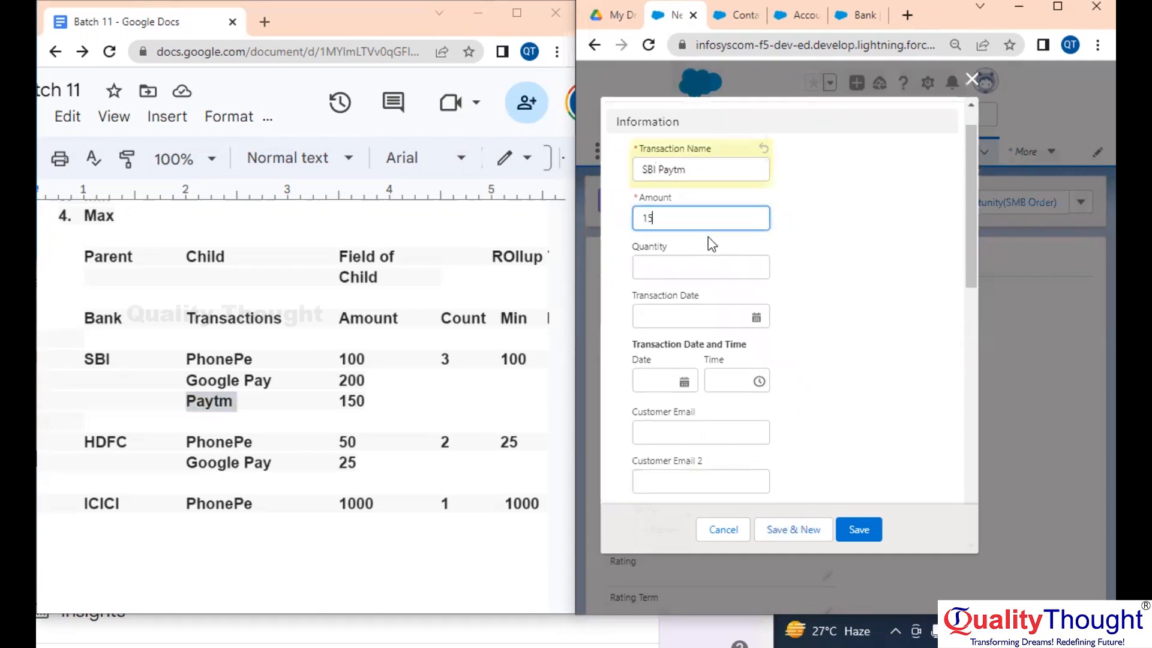
# Link the Paytm transaction to bank SBI and the first recent contact, then save it and open another blank transaction
pyautogui.scroll(-10, 750, 312)
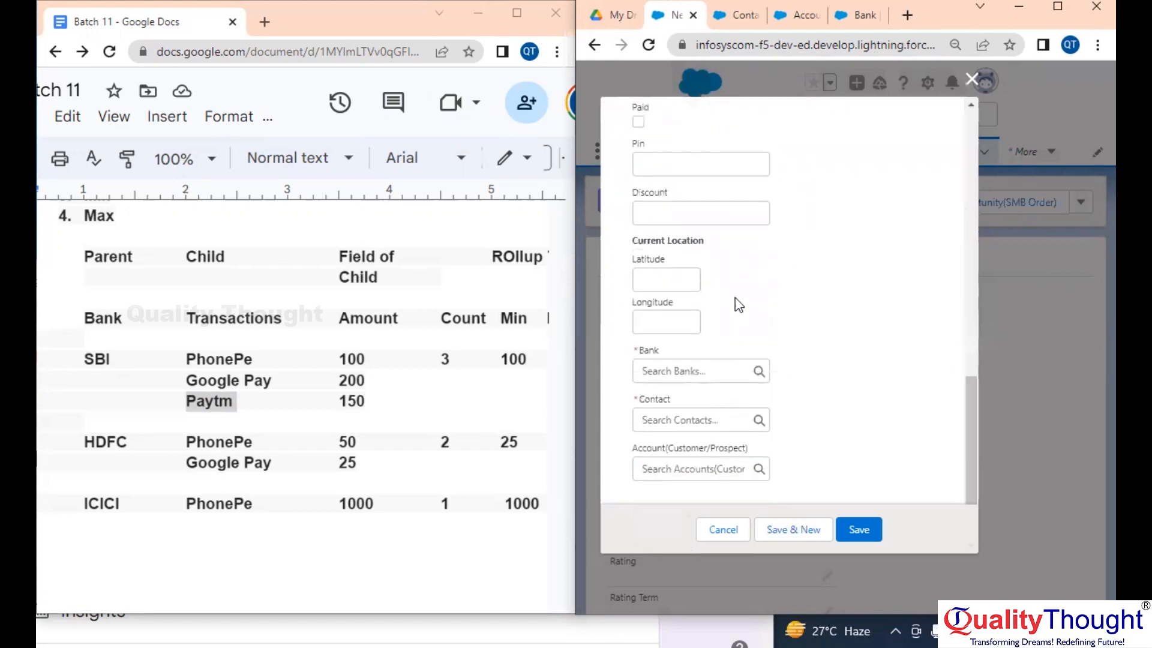
pyautogui.click(702, 370)
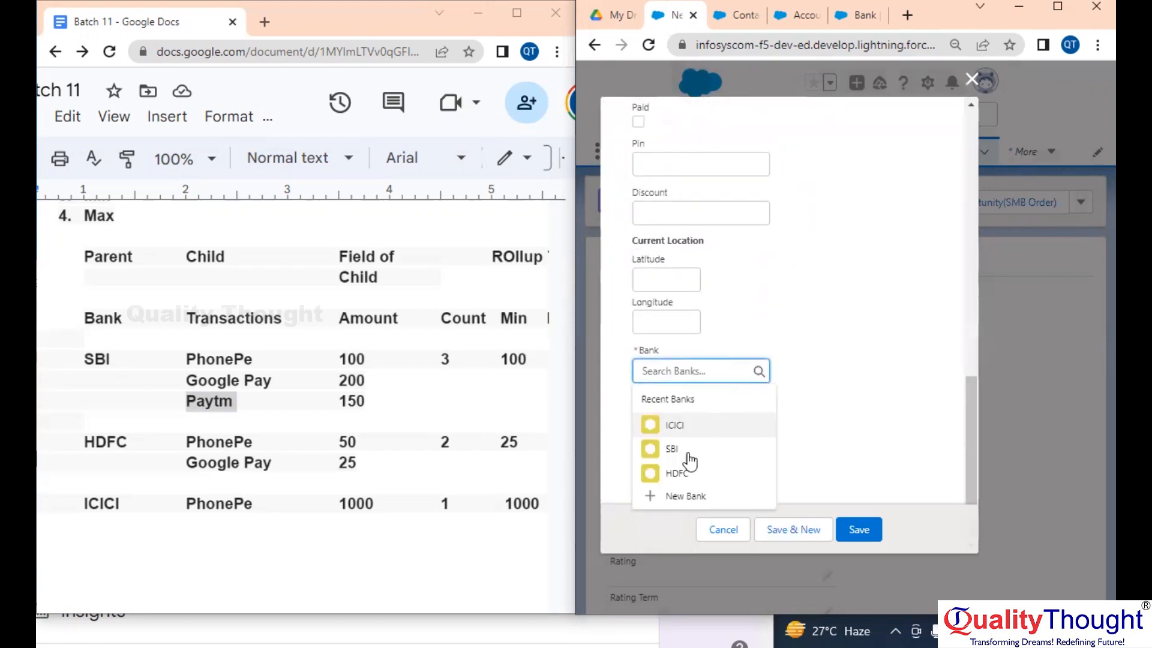
pyautogui.click(687, 456)
pyautogui.click(698, 422)
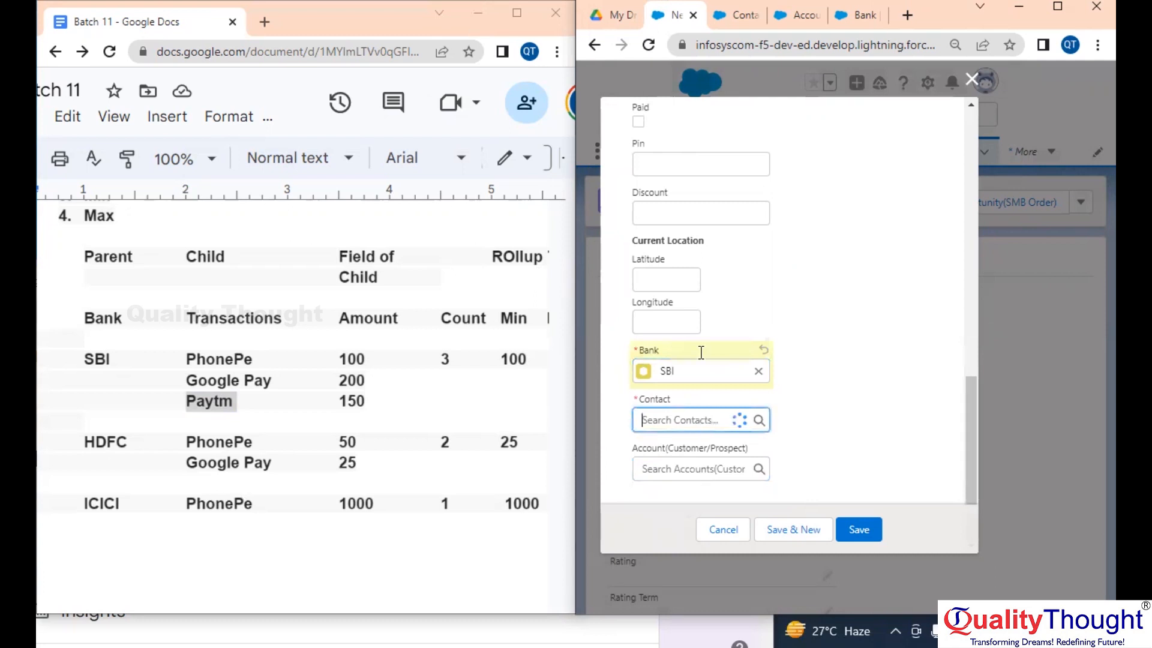
pyautogui.click(694, 234)
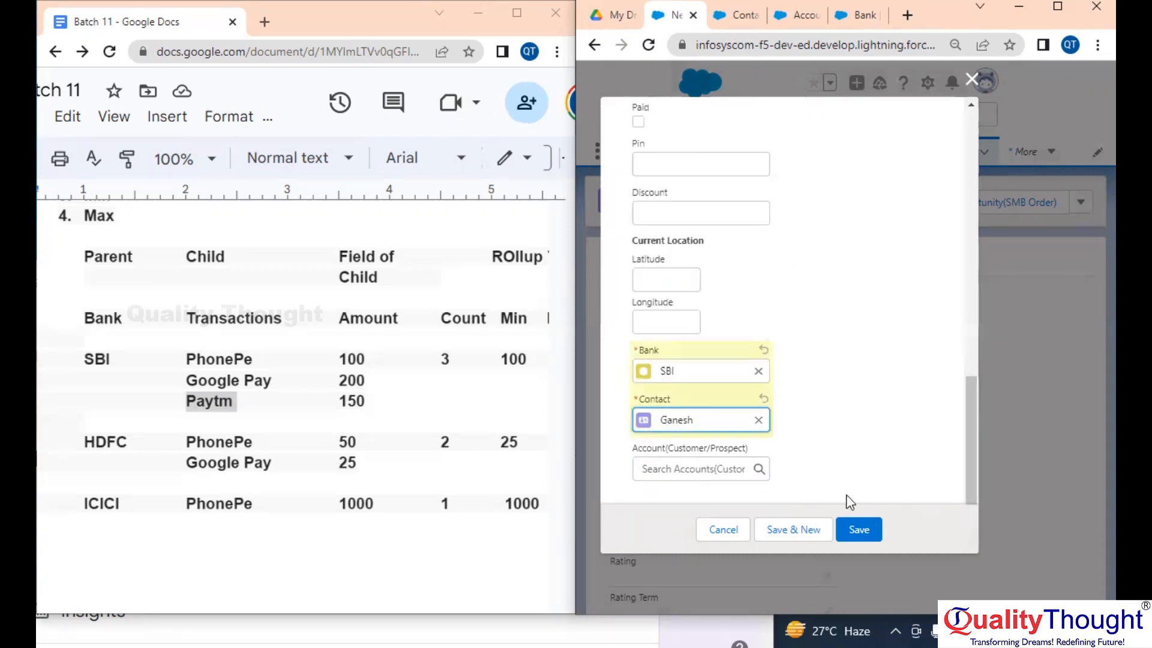
pyautogui.click(793, 532)
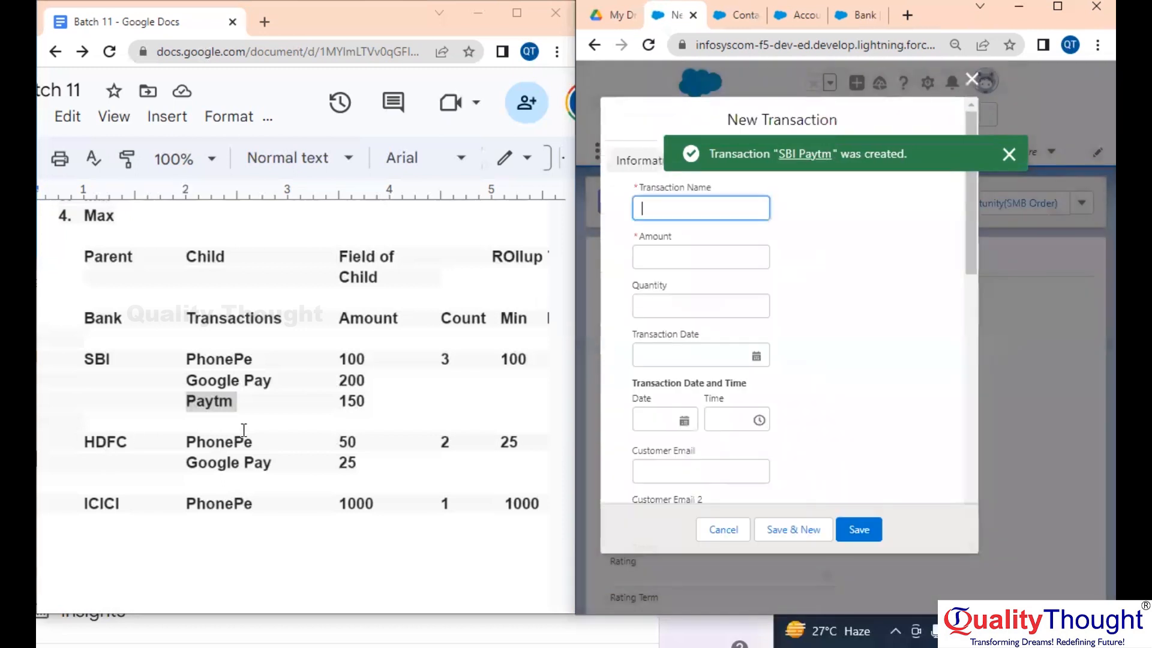
# Name the new transaction HDFC PhonePe, reusing the PhonePe entry in the notes, and enter an amount of 50
pyautogui.doubleClick(222, 441)
pyautogui.hotkey('ctrl', 'c')
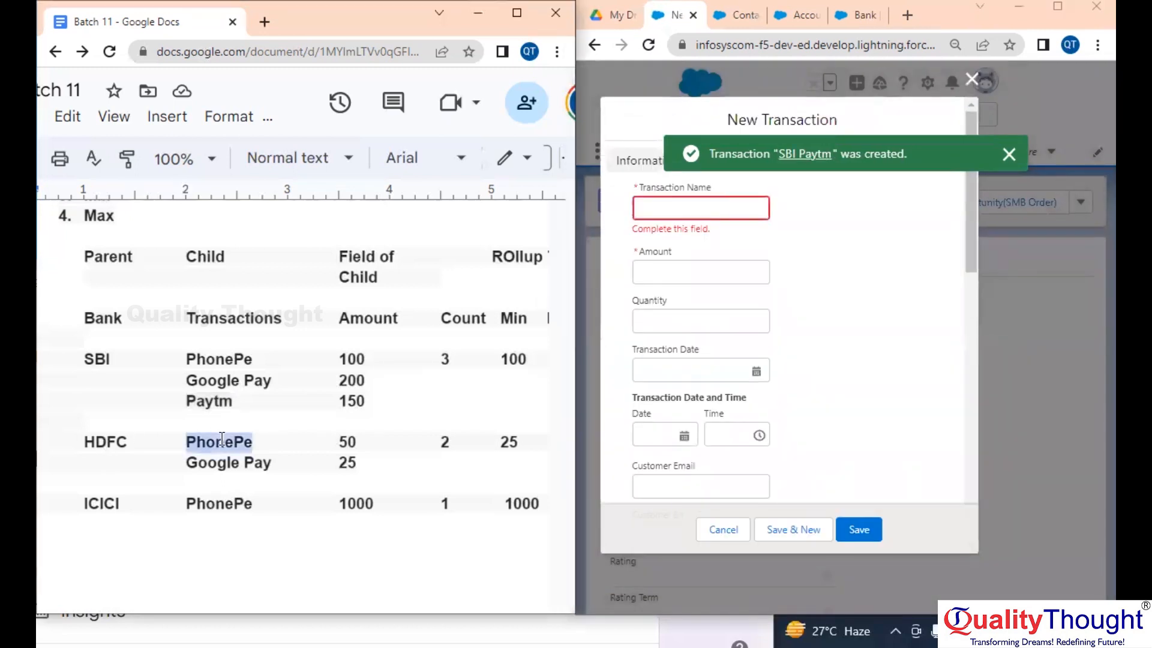
pyautogui.click(674, 204)
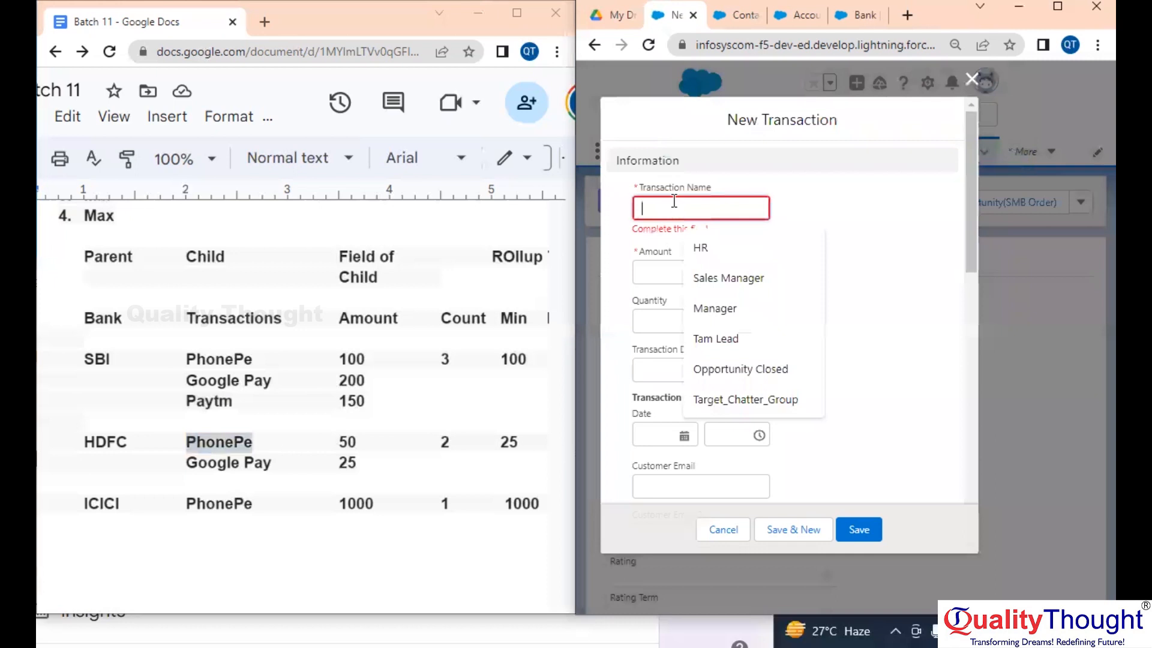
pyautogui.write('HDFC')
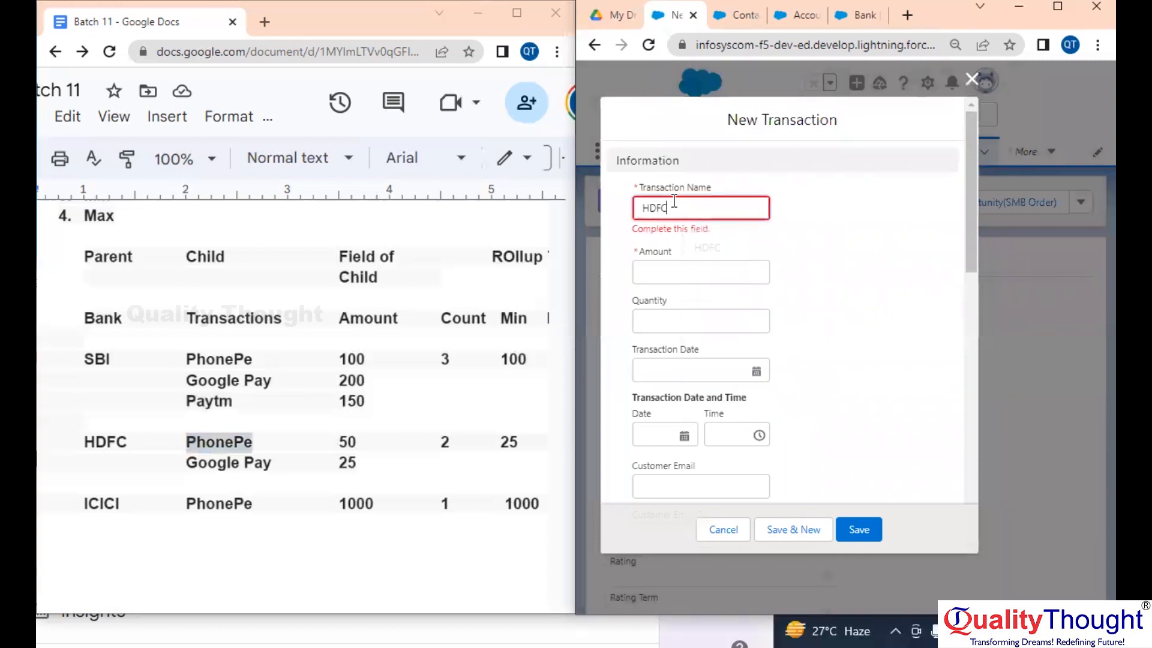
pyautogui.hotkey('ctrl', 'v')
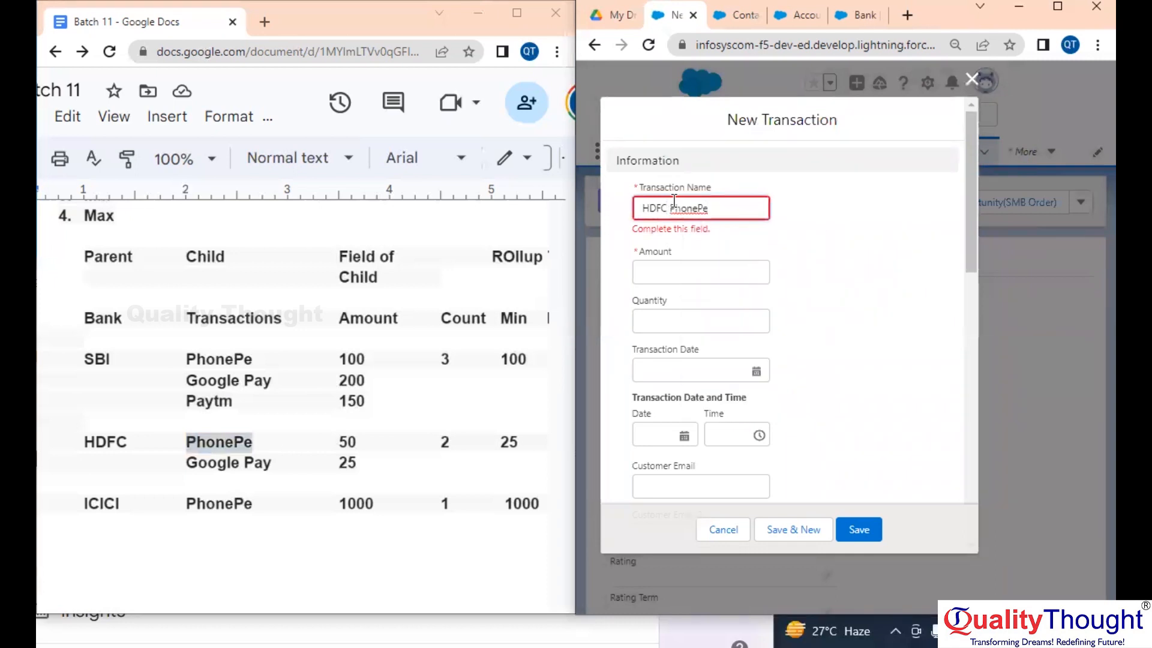
pyautogui.scroll(-3, 863, 390)
pyautogui.scroll(3, 723, 187)
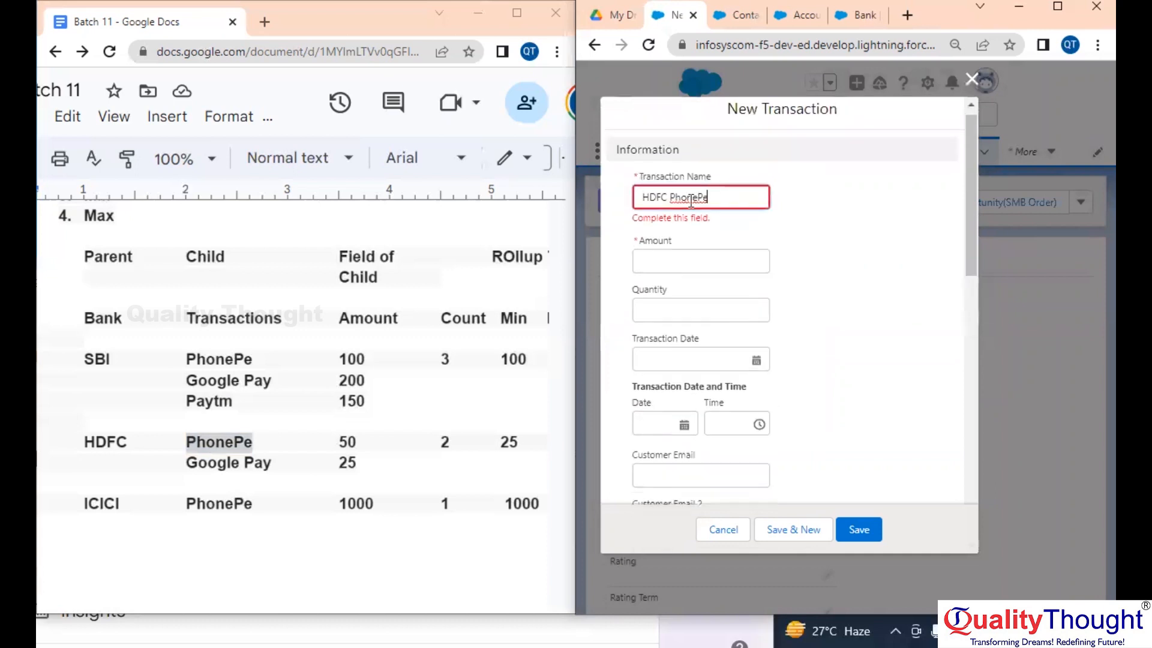
pyautogui.click(688, 252)
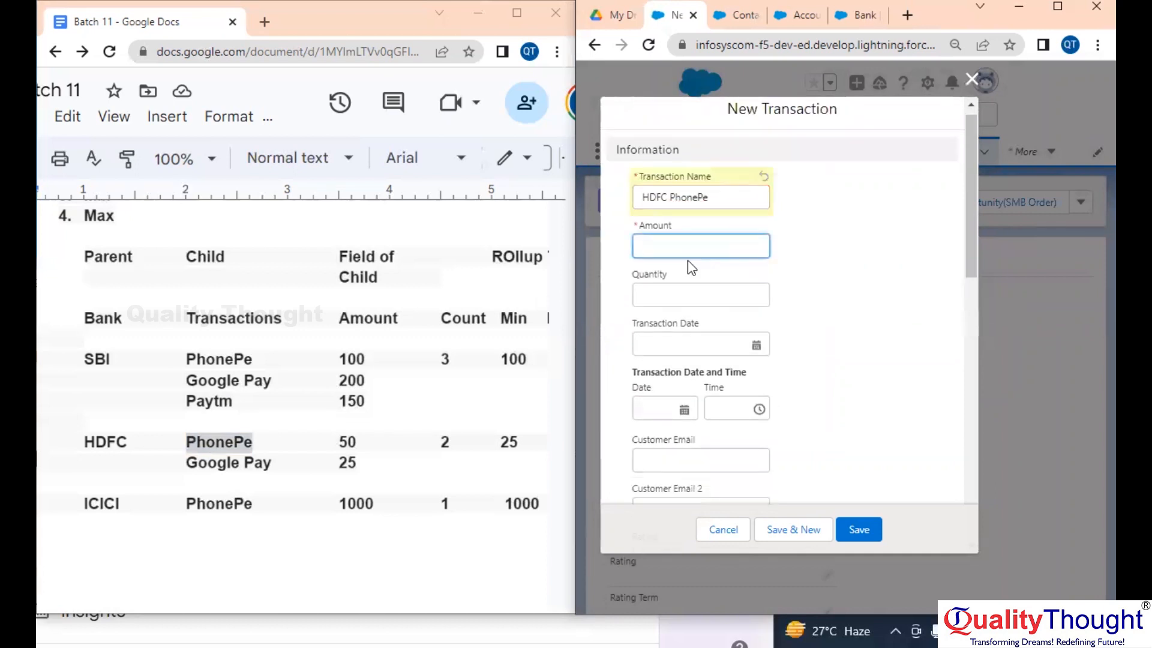
pyautogui.write('50')
# Assign bank HDFC and the recent Edge Communications contact to the PhonePe transaction, then save it and open another blank one
pyautogui.scroll(-5, 688, 264)
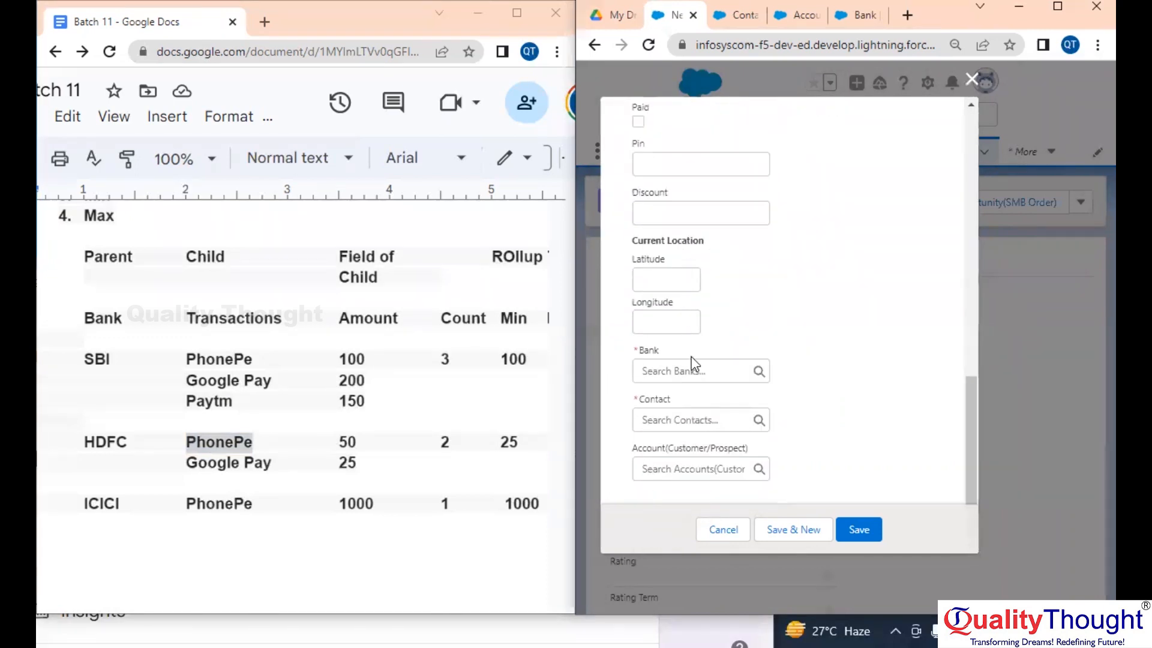
pyautogui.click(699, 370)
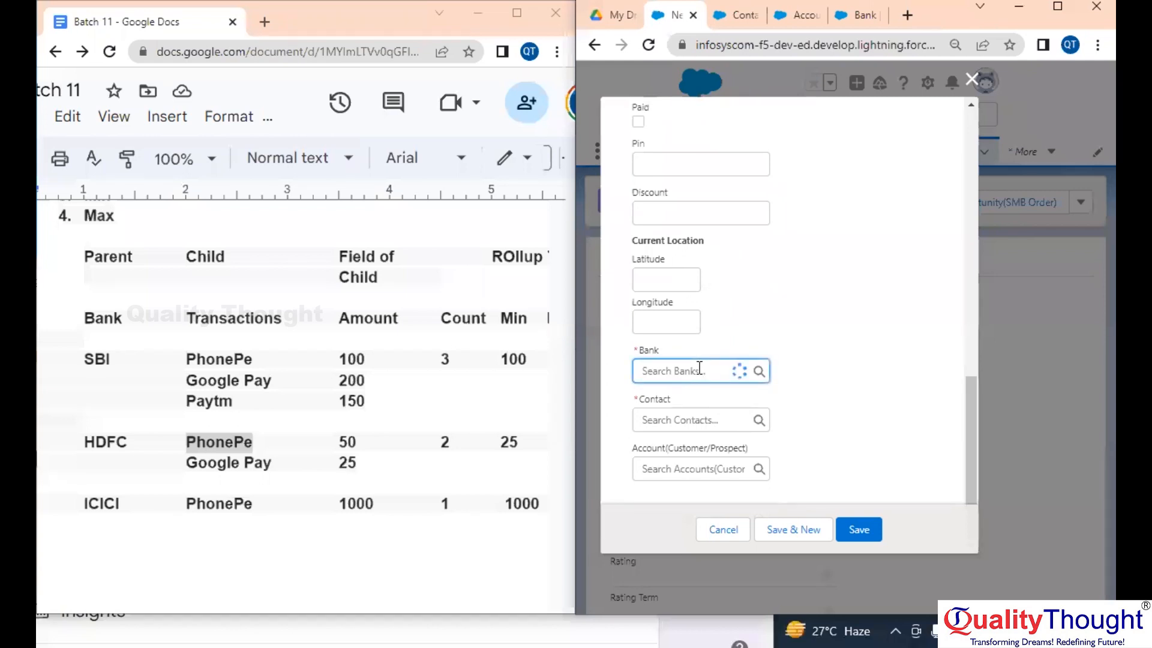
pyautogui.click(677, 474)
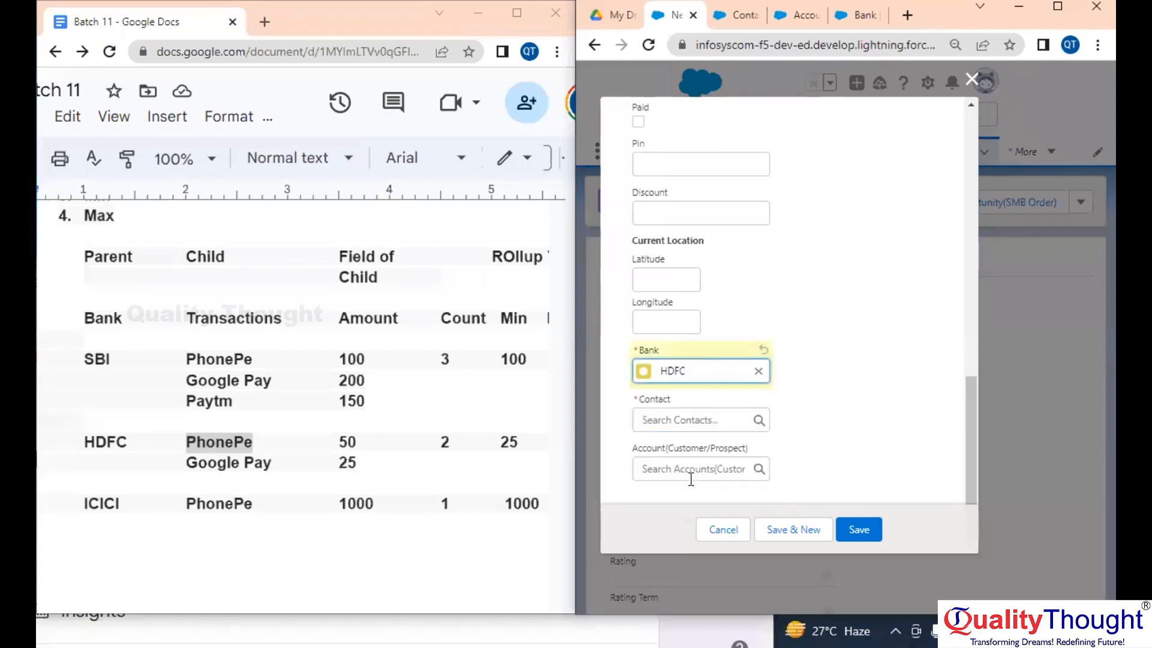
pyautogui.click(700, 420)
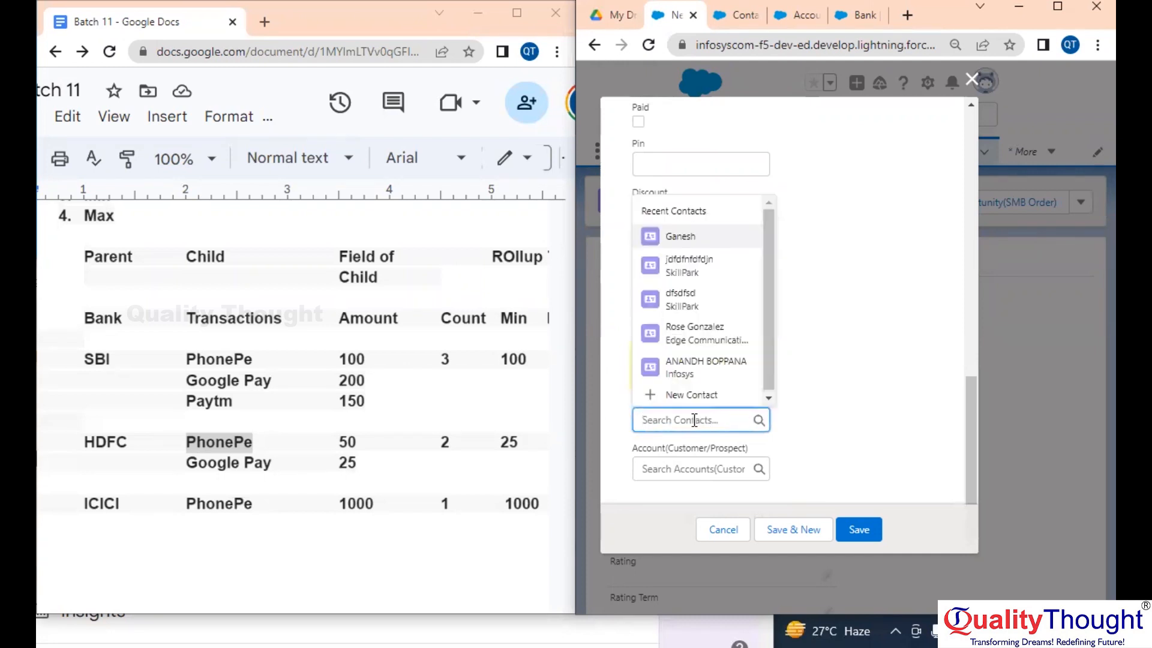
pyautogui.click(696, 333)
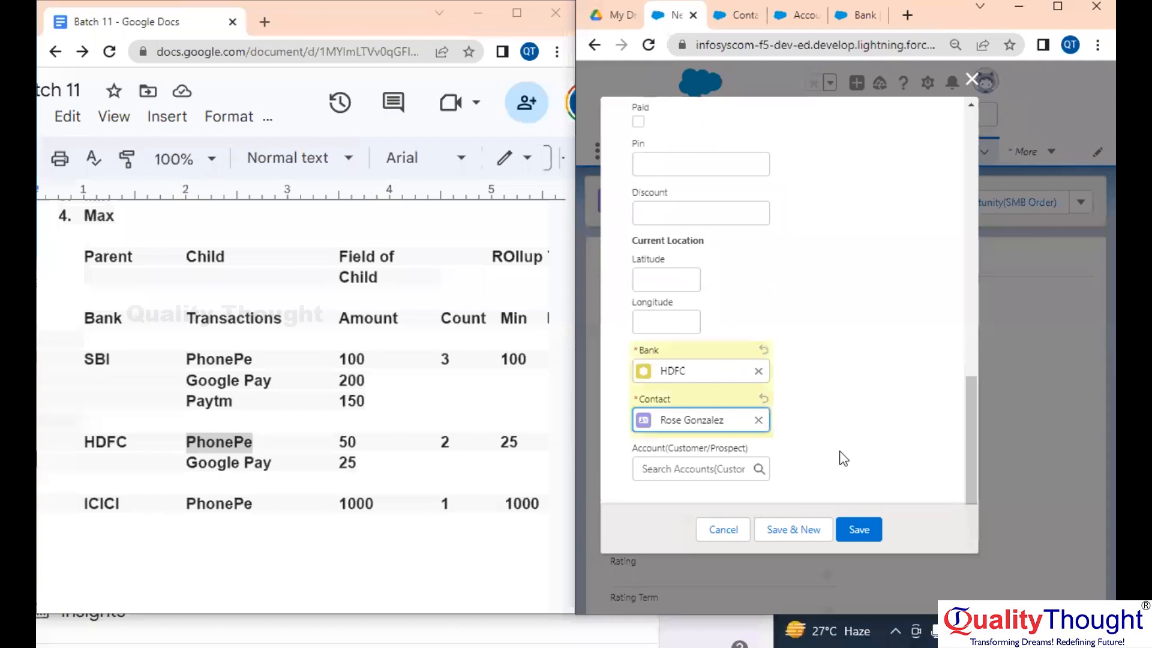
pyautogui.click(783, 533)
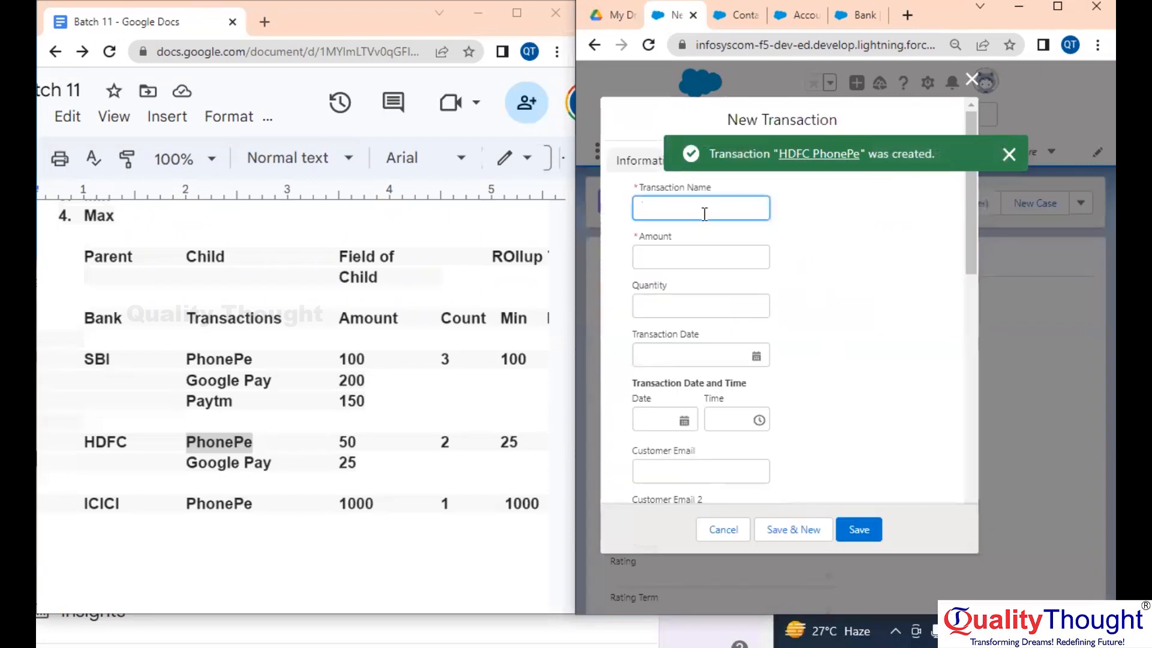
# Name the new transaction HDFC Google Pay and fill in the amount of 25 given in the notes
pyautogui.click(705, 214)
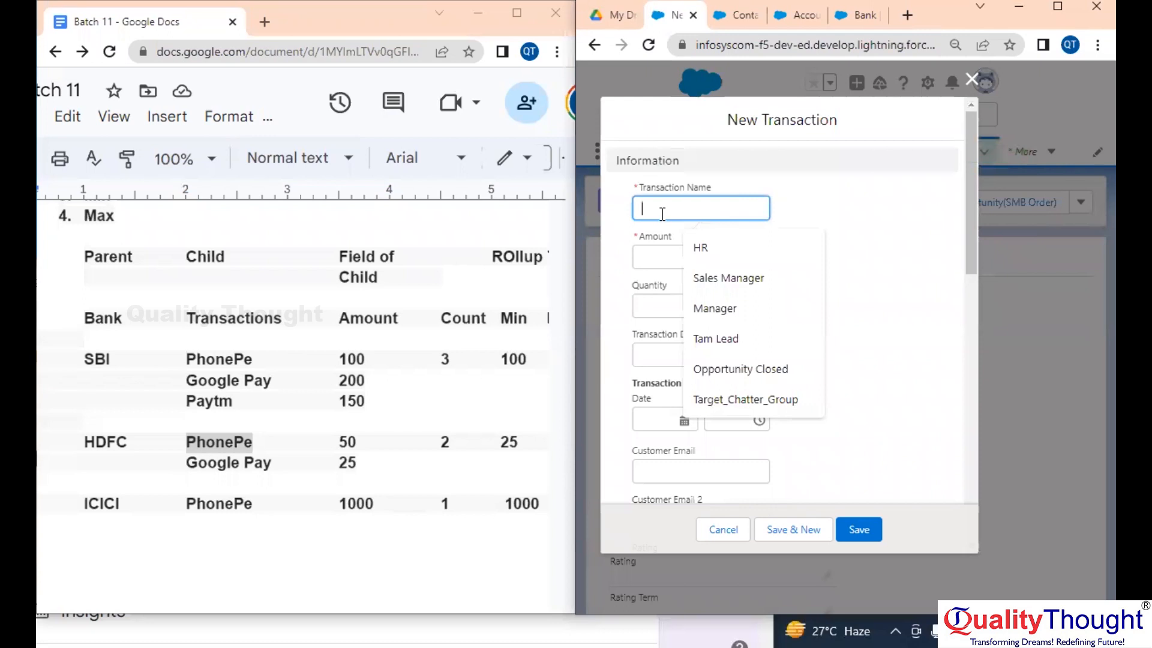
pyautogui.write('HDFC Goog')
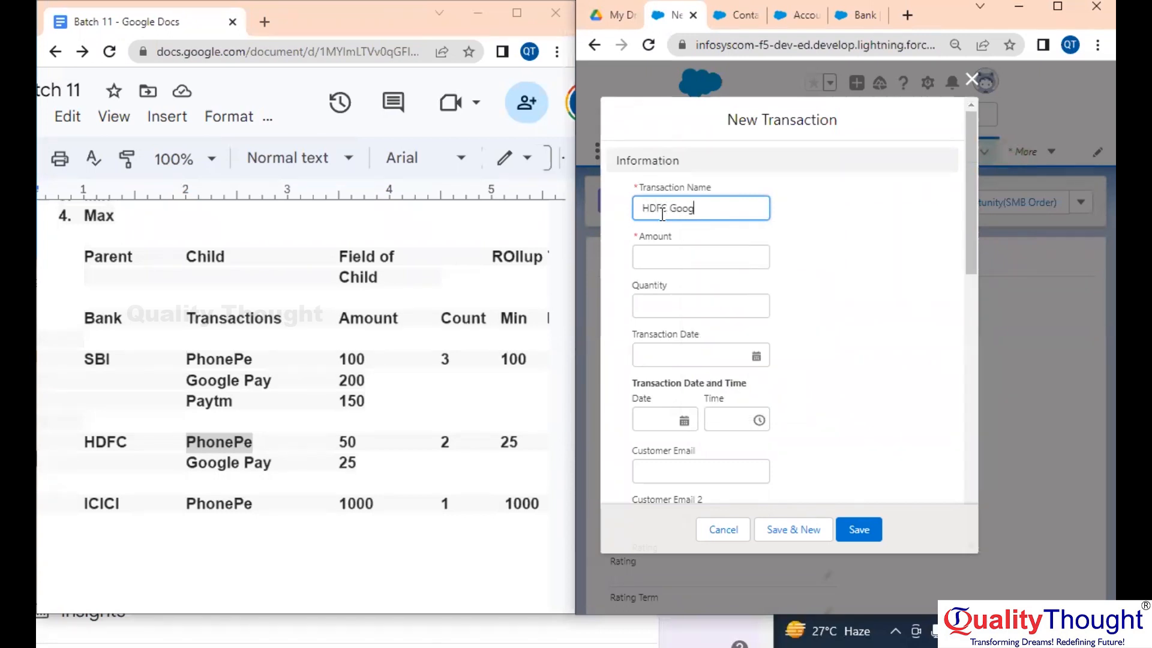
pyautogui.write('le PAy')
pyautogui.press('BackSpace')
pyautogui.scroll(-1, 660, 214)
pyautogui.press('BackSpace')
pyautogui.write('ay')
pyautogui.click(684, 241)
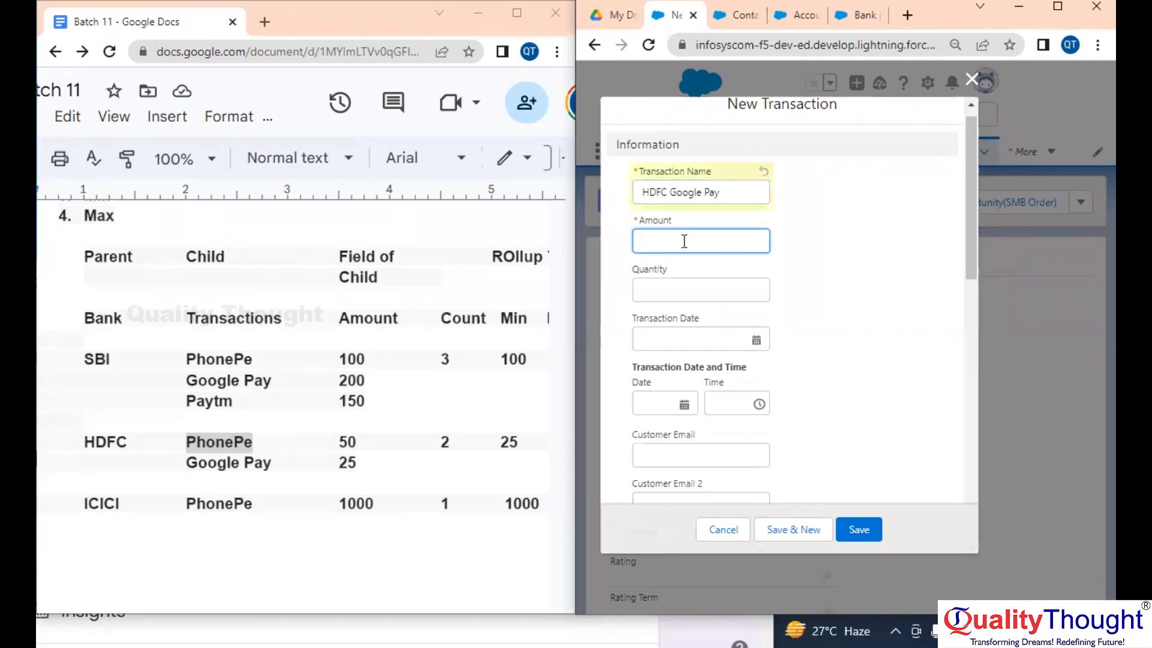
# Link the HDFC Google Pay transaction to bank HDFC and the recent Edge Communications contact, saving it and starting another new one
pyautogui.scroll(-10, 669, 366)
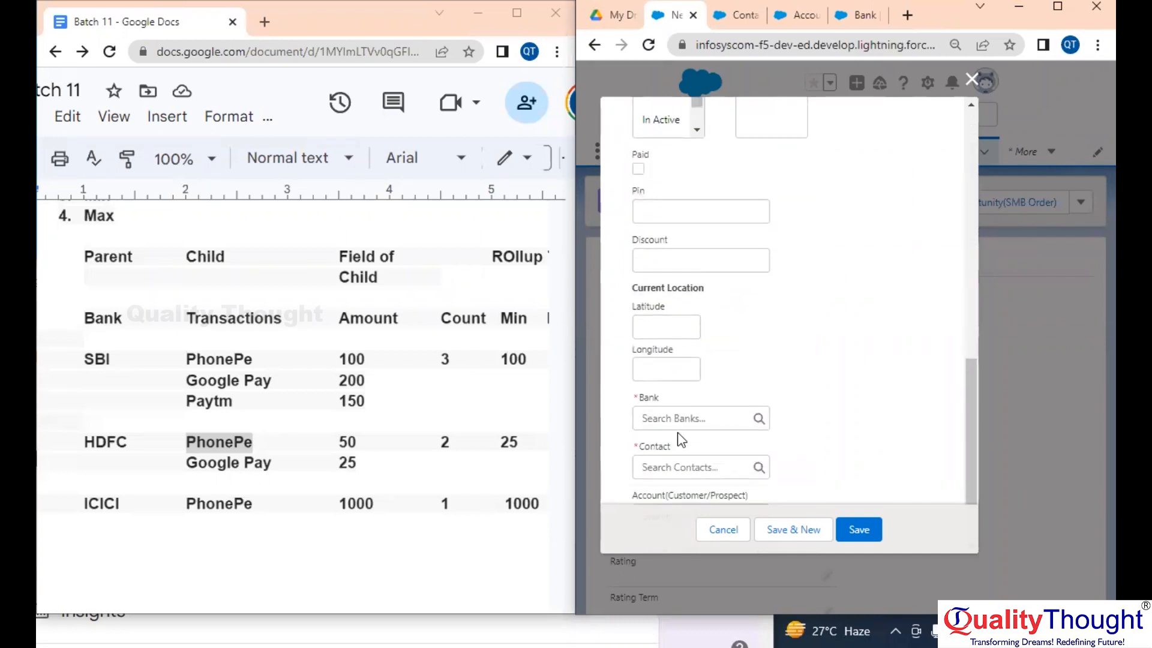
pyautogui.click(689, 419)
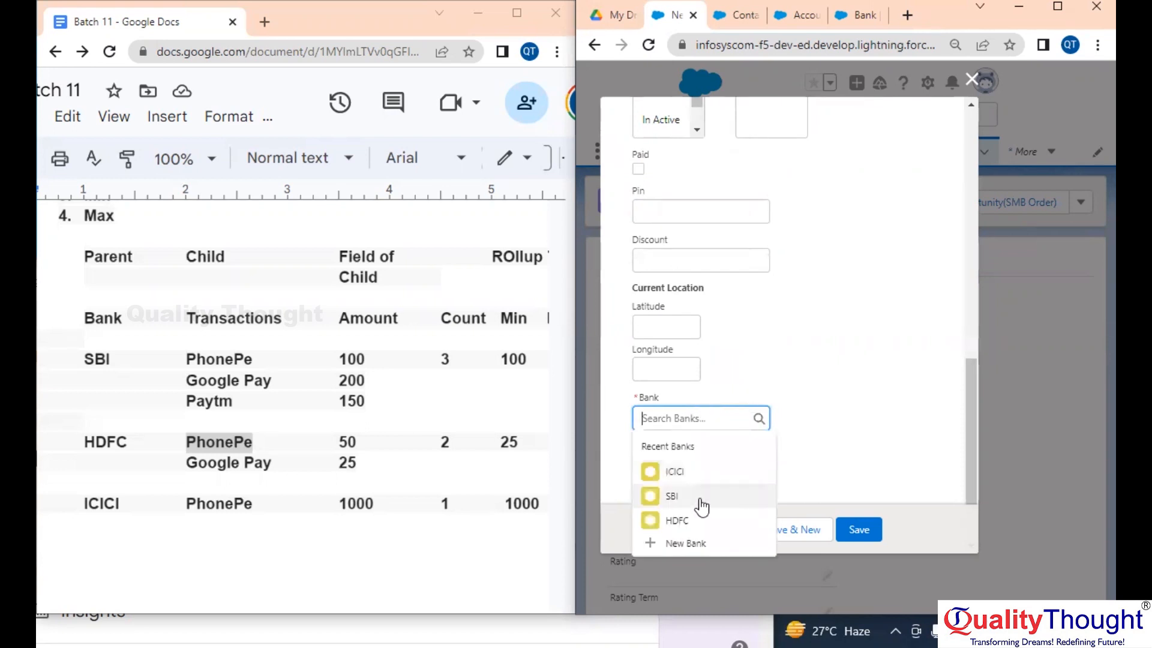
pyautogui.click(699, 523)
pyautogui.click(708, 460)
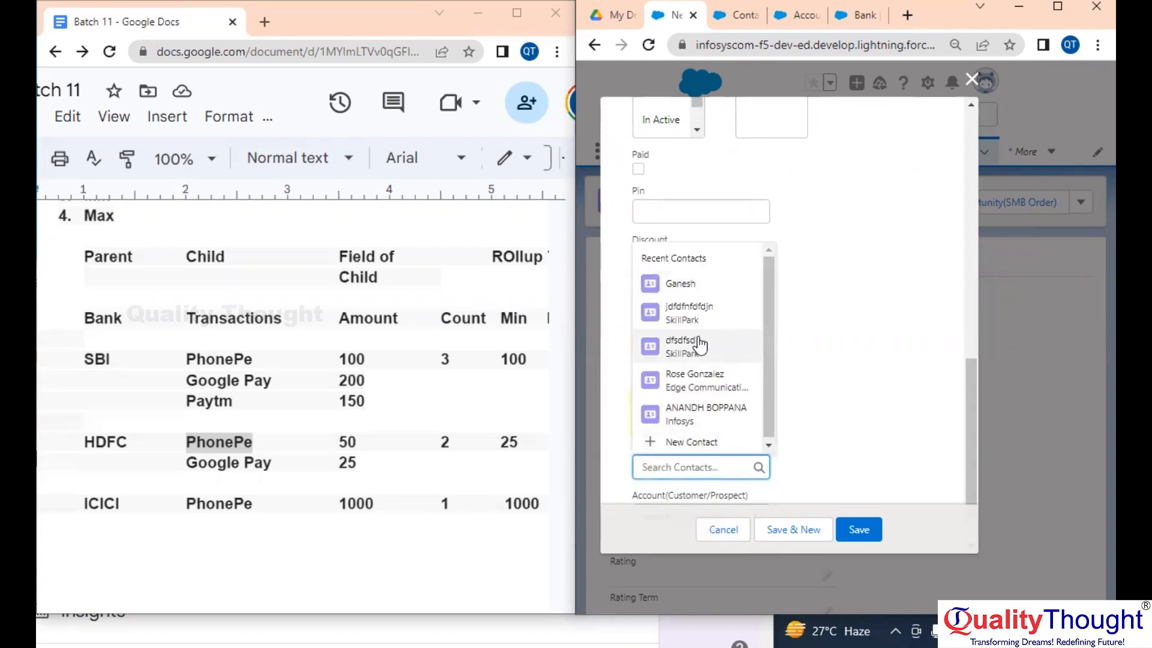
pyautogui.click(711, 377)
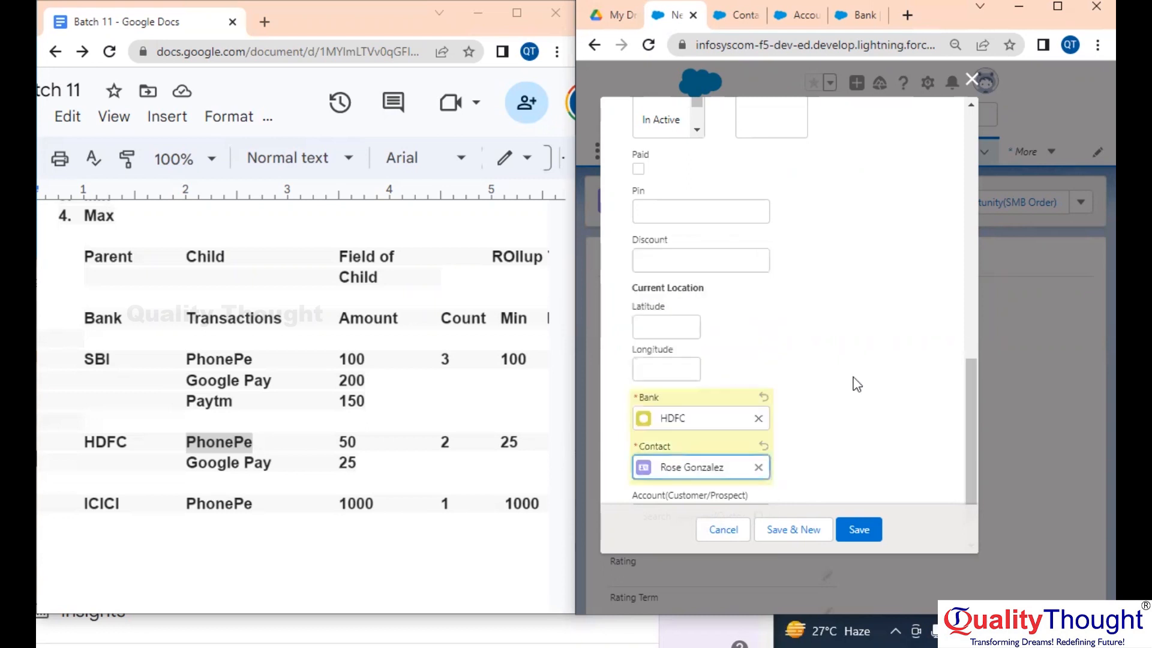
pyautogui.click(798, 530)
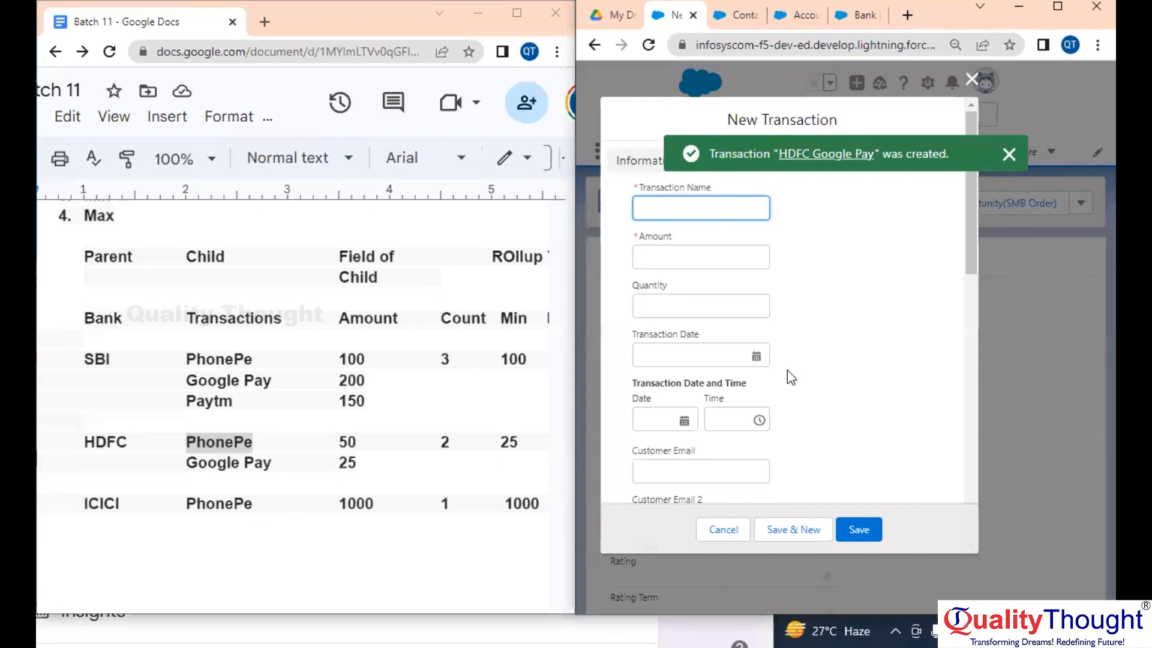
# Name the new transaction ICICI PhonePe and enter an amount of 1000
pyautogui.write('ICIC')
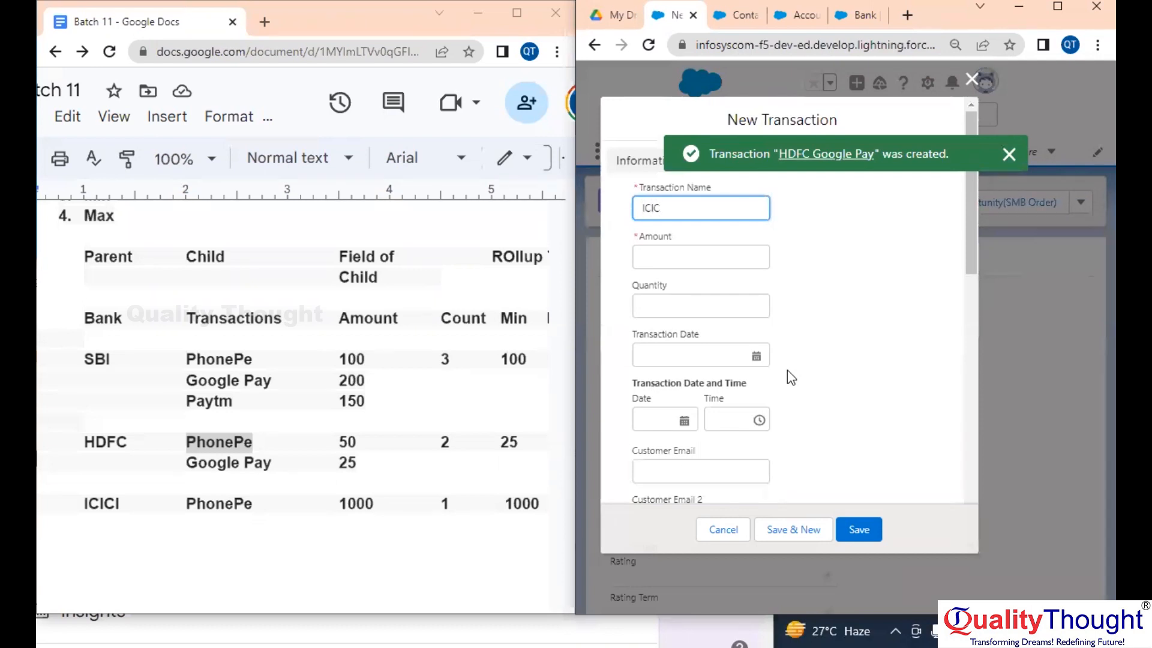
pyautogui.write('I')
pyautogui.write('PhonePe')
pyautogui.click(700, 253)
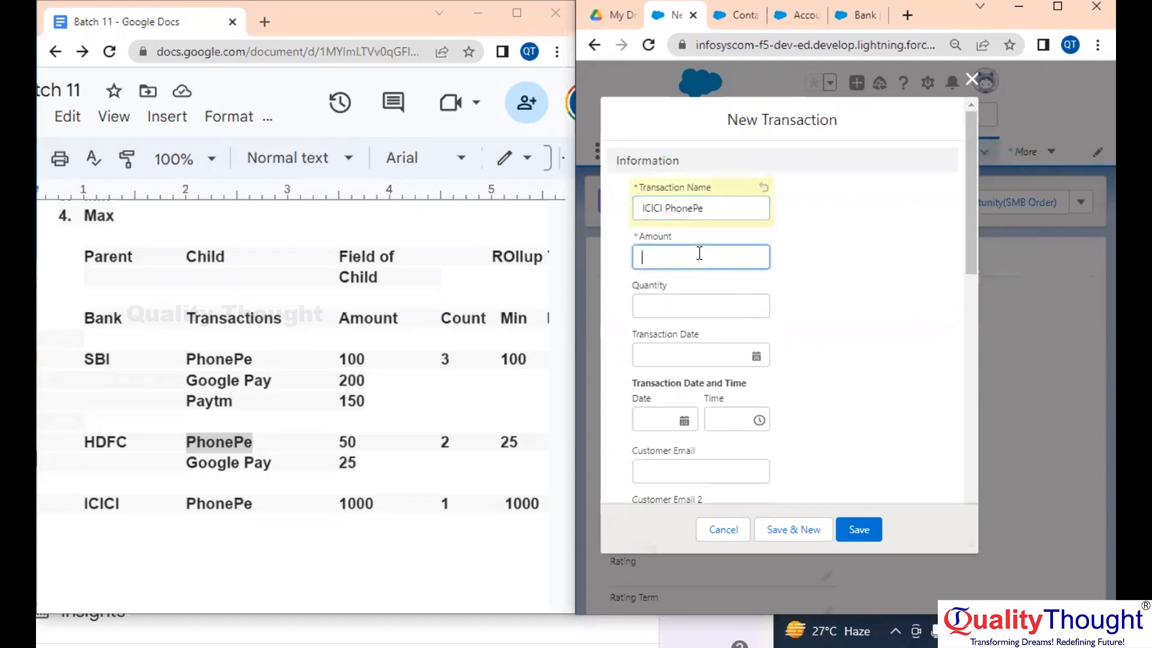
pyautogui.write('1000')
# Set the transaction's bank to ICICI and its contact to the recent Infosys contact, then save the record
pyautogui.scroll(-10, 820, 435)
pyautogui.scroll(-3, 821, 435)
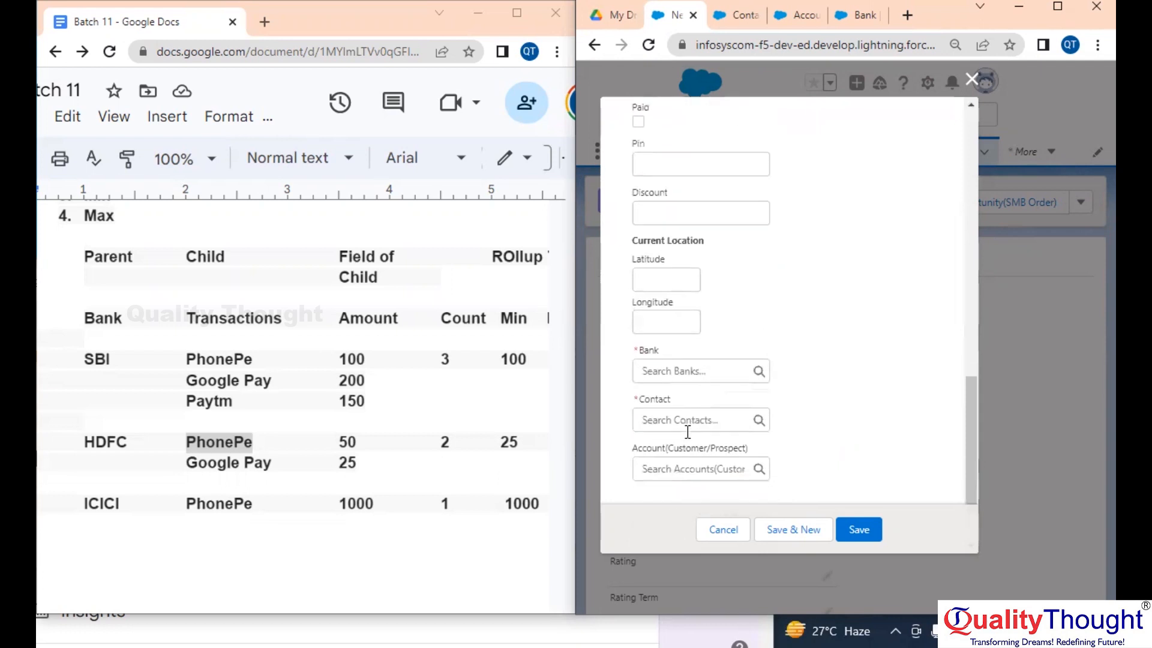
pyautogui.click(696, 372)
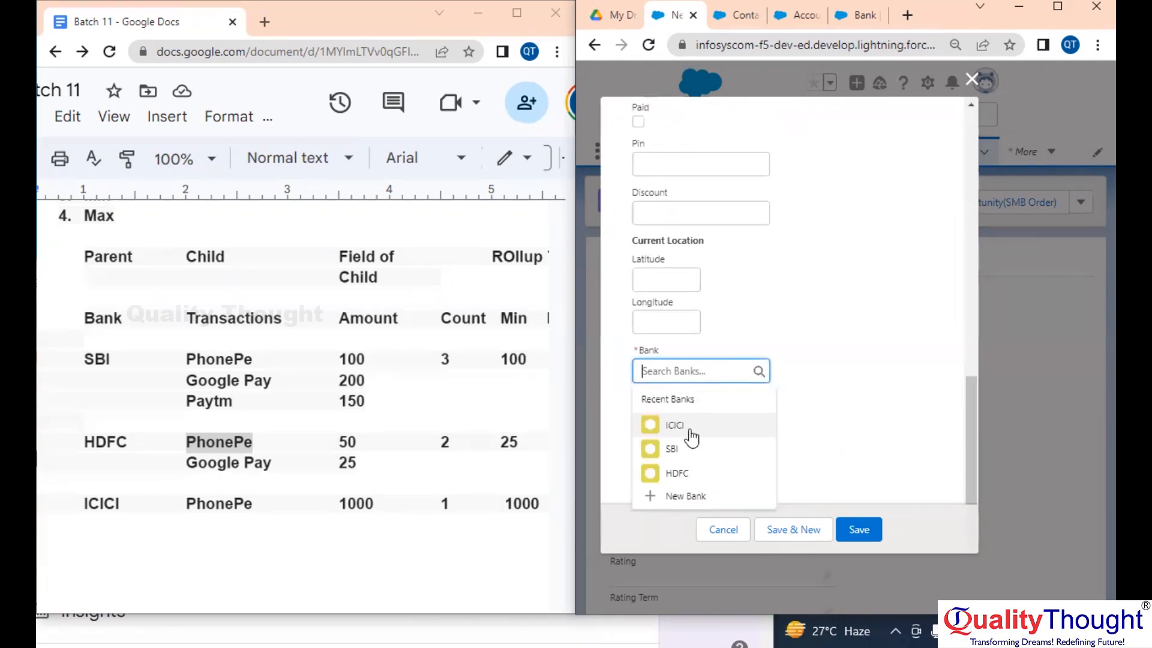
pyautogui.click(689, 426)
pyautogui.click(699, 419)
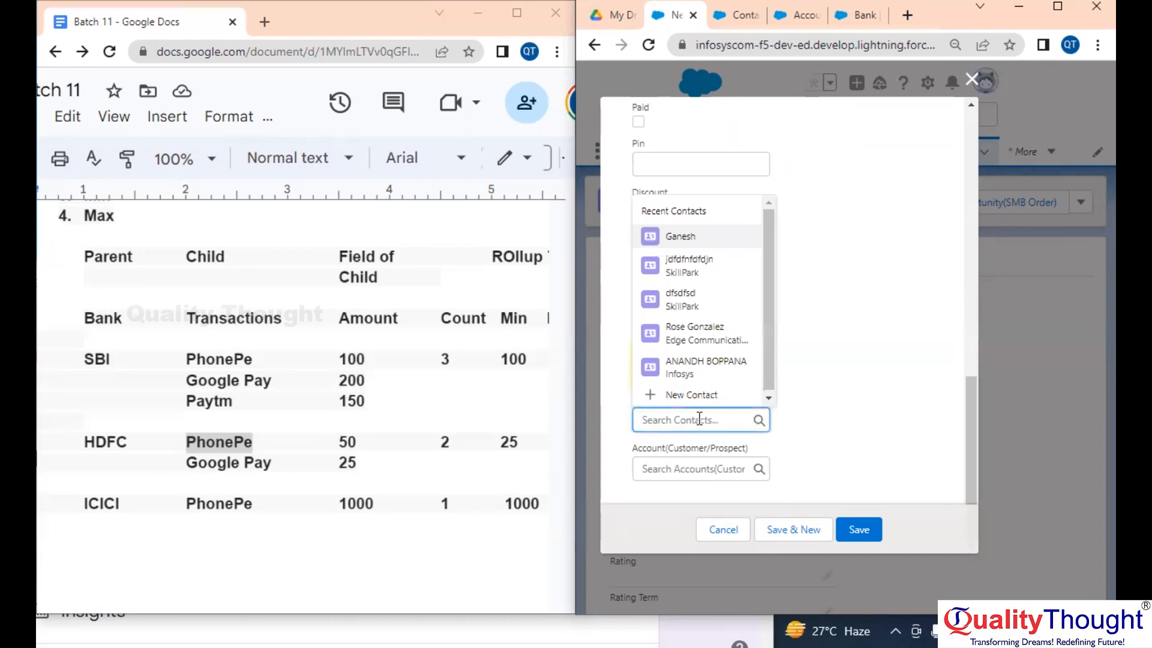
pyautogui.click(707, 366)
pyautogui.click(862, 531)
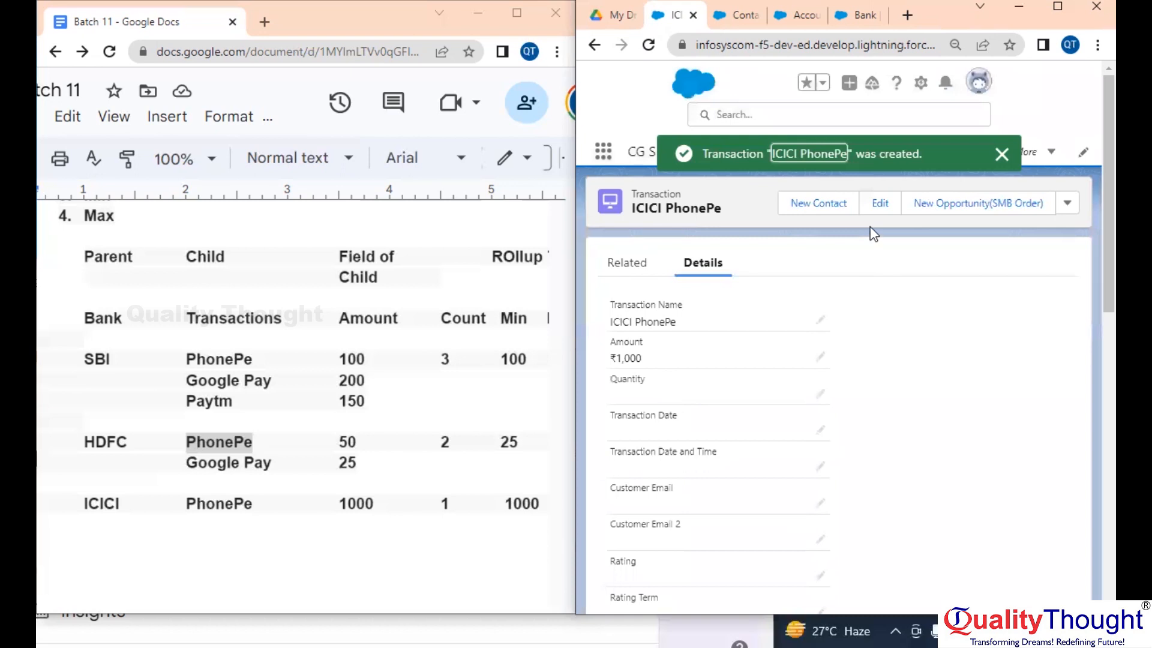
# Maximize the Batch 11 notes window, then switch to the Salesforce window and maximize it as well
pyautogui.click(517, 14)
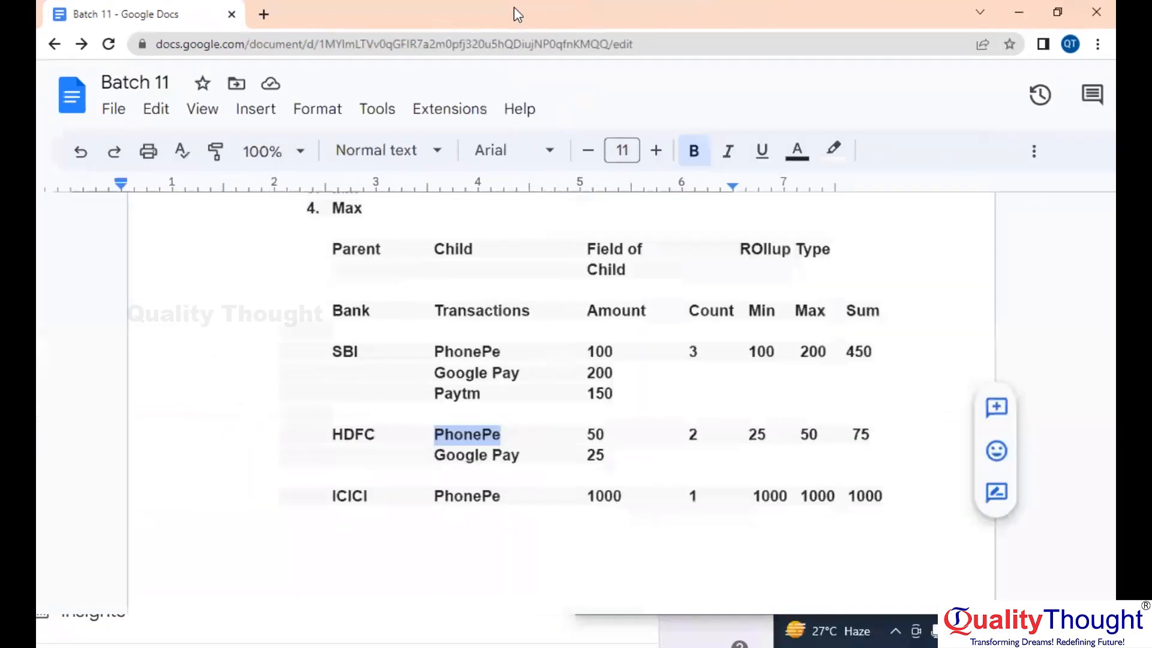
pyautogui.hotkey('alt', 'Tab')
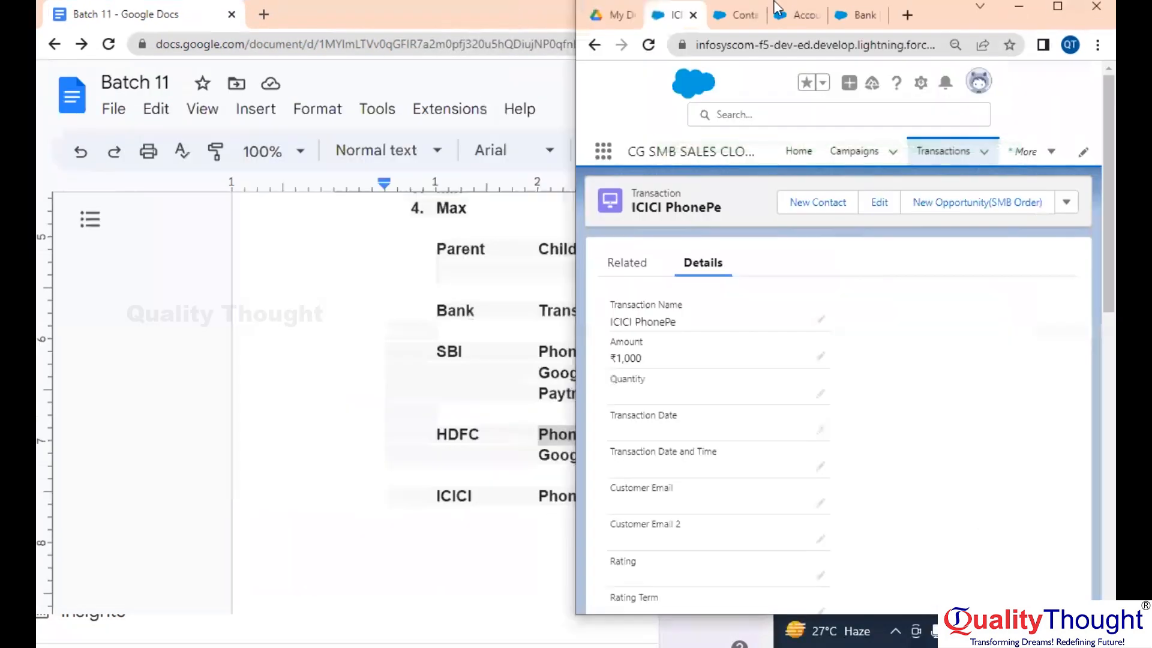
pyautogui.click(1057, 7)
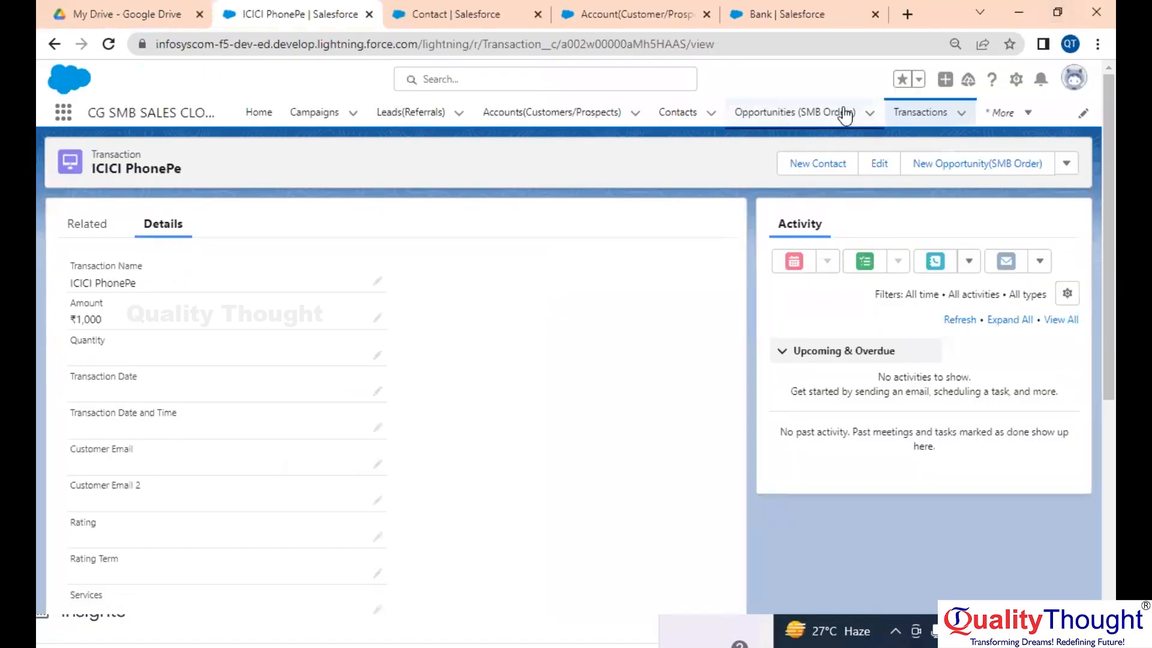
# Search the available apps and items for bank and open the Banks list
pyautogui.click(991, 114)
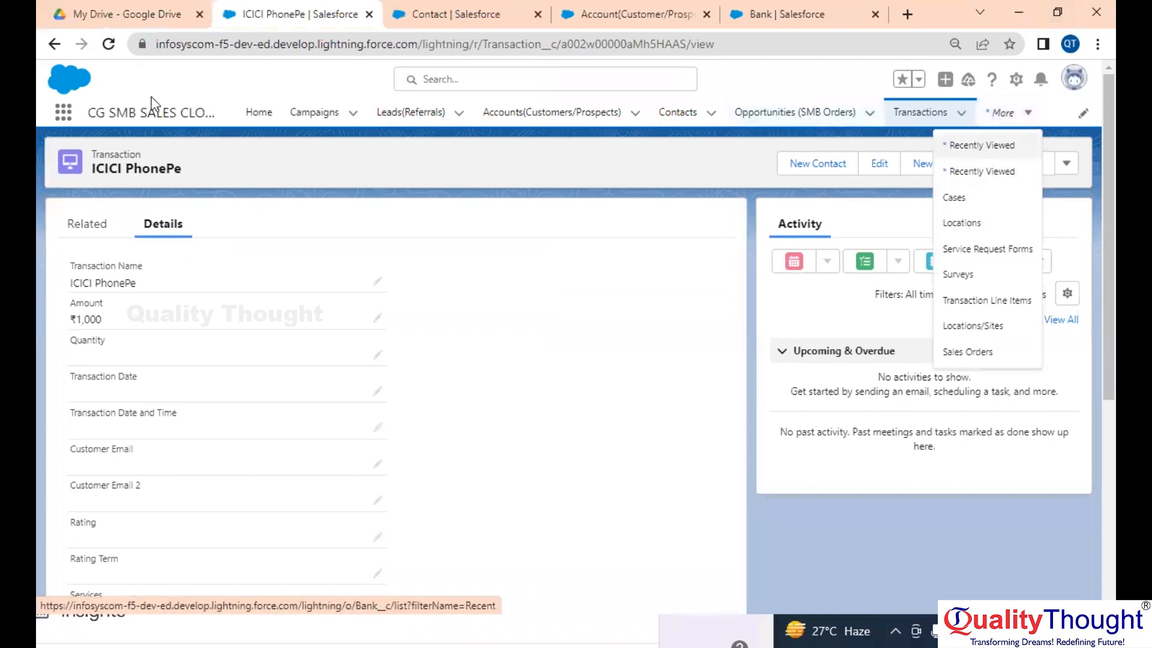
pyautogui.click(51, 110)
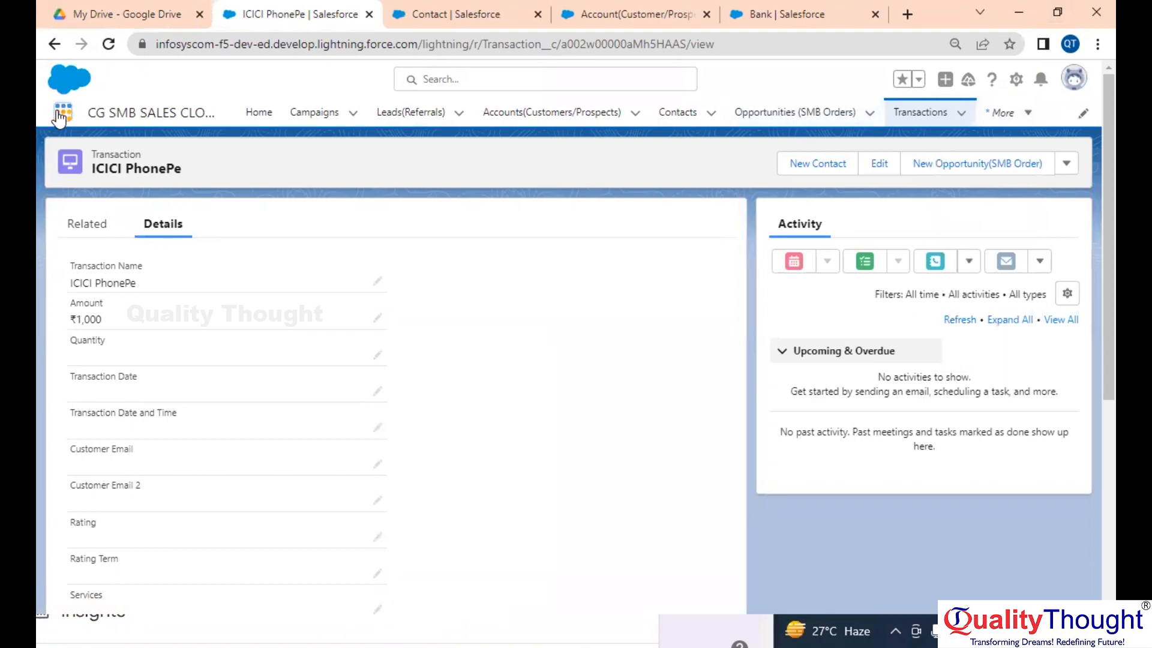
pyautogui.click(62, 113)
pyautogui.write('bank')
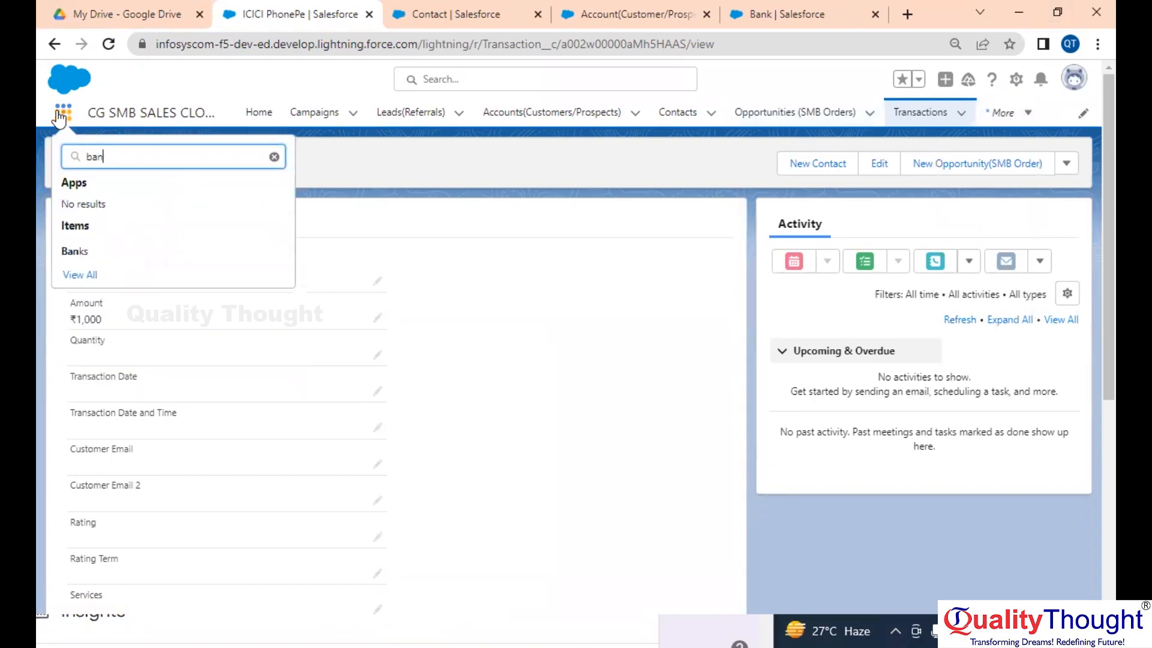
pyautogui.click(75, 253)
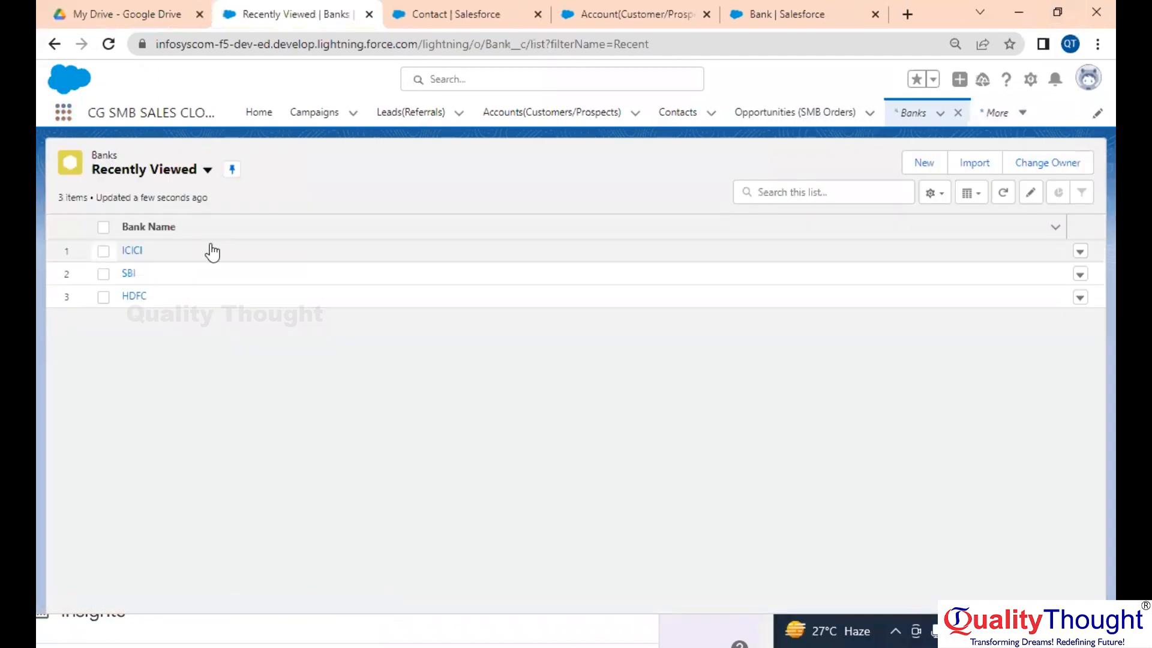
# Open the SBI bank record and examine its related transactions
pyautogui.click(130, 274)
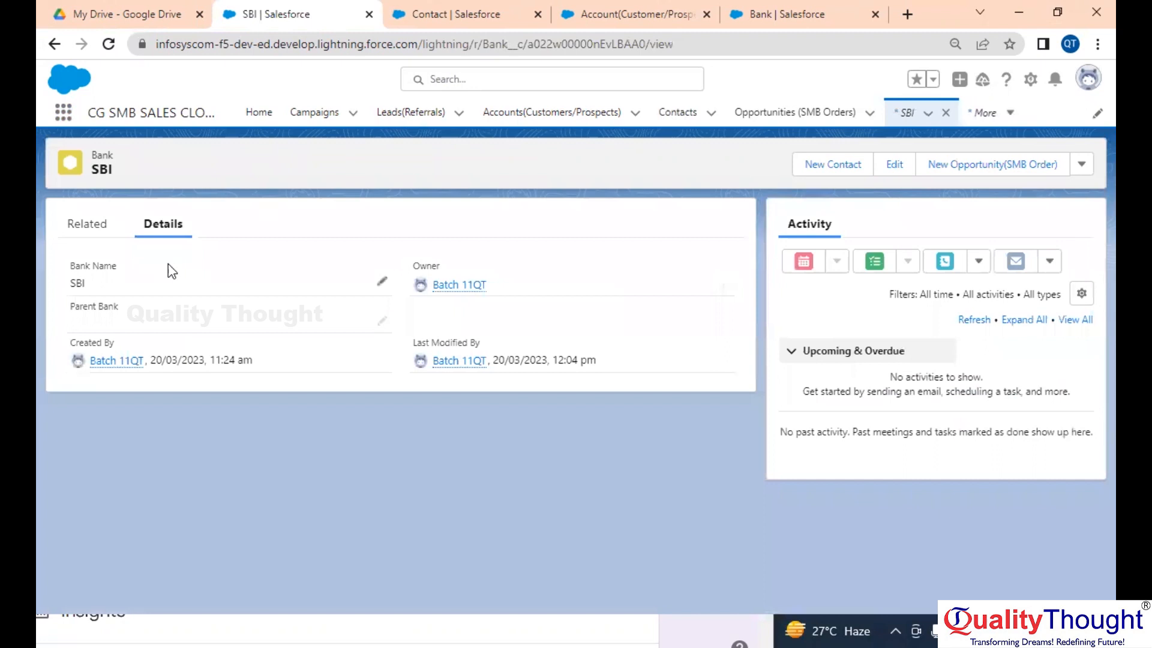
pyautogui.click(99, 228)
pyautogui.scroll(-1, 240, 395)
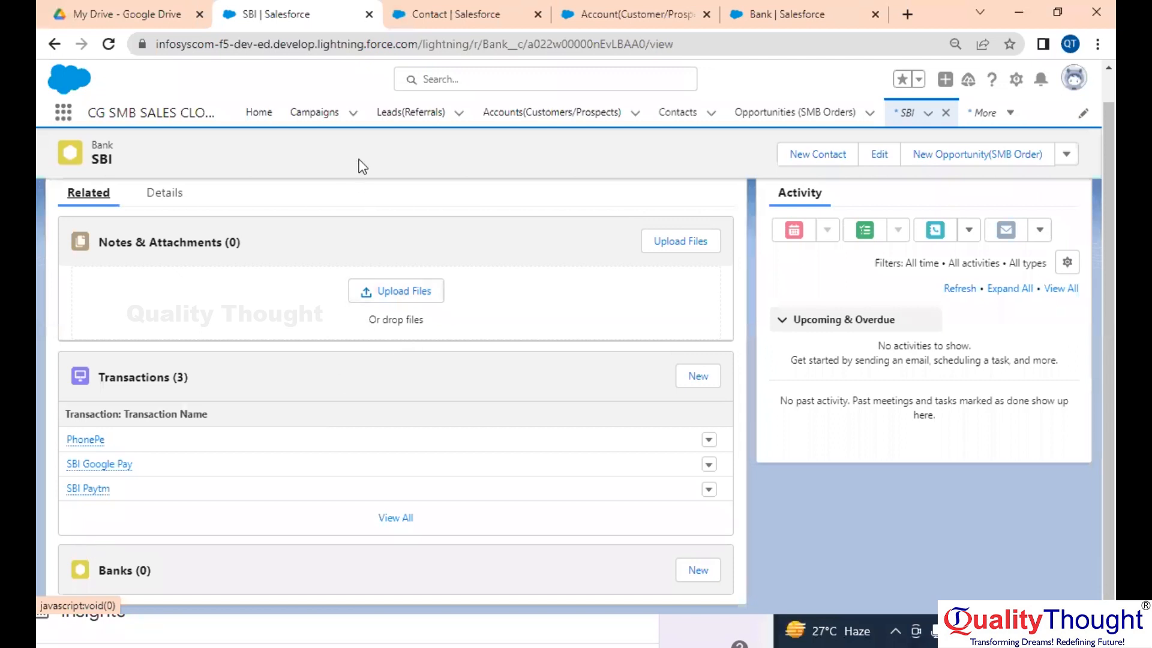
# Compare the SBI record's related transactions with the SBI rows in the Batch 11 notes
pyautogui.hotkey('alt', 'Tab')
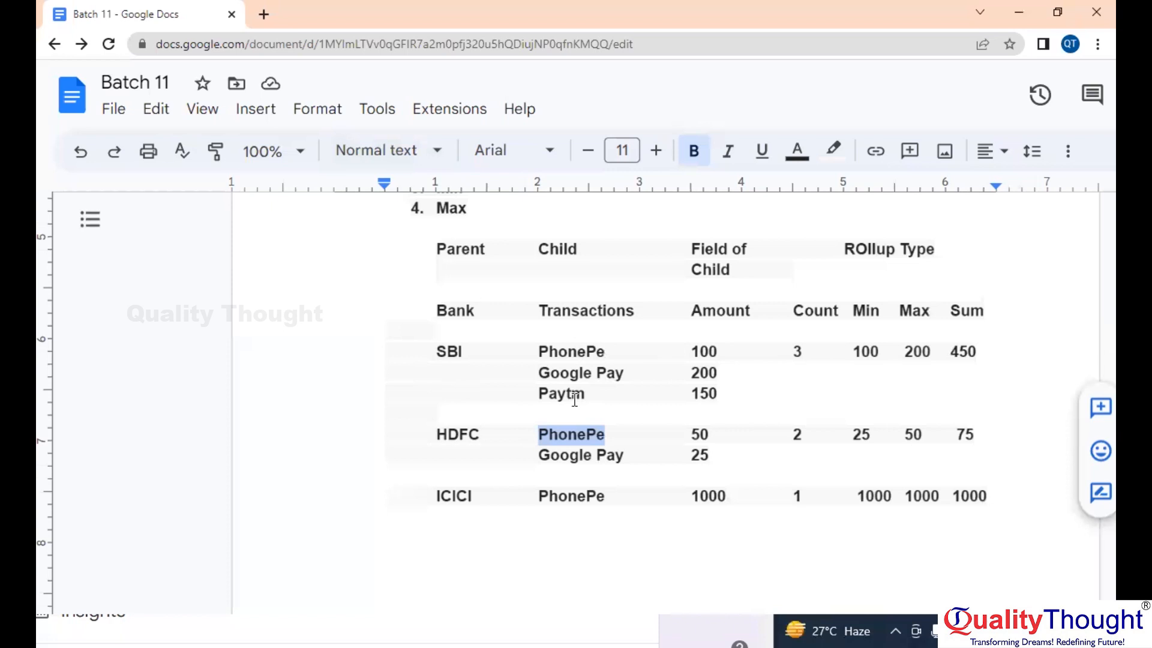
pyautogui.hotkey('alt', 'Tab')
pyautogui.scroll(1, 236, 380)
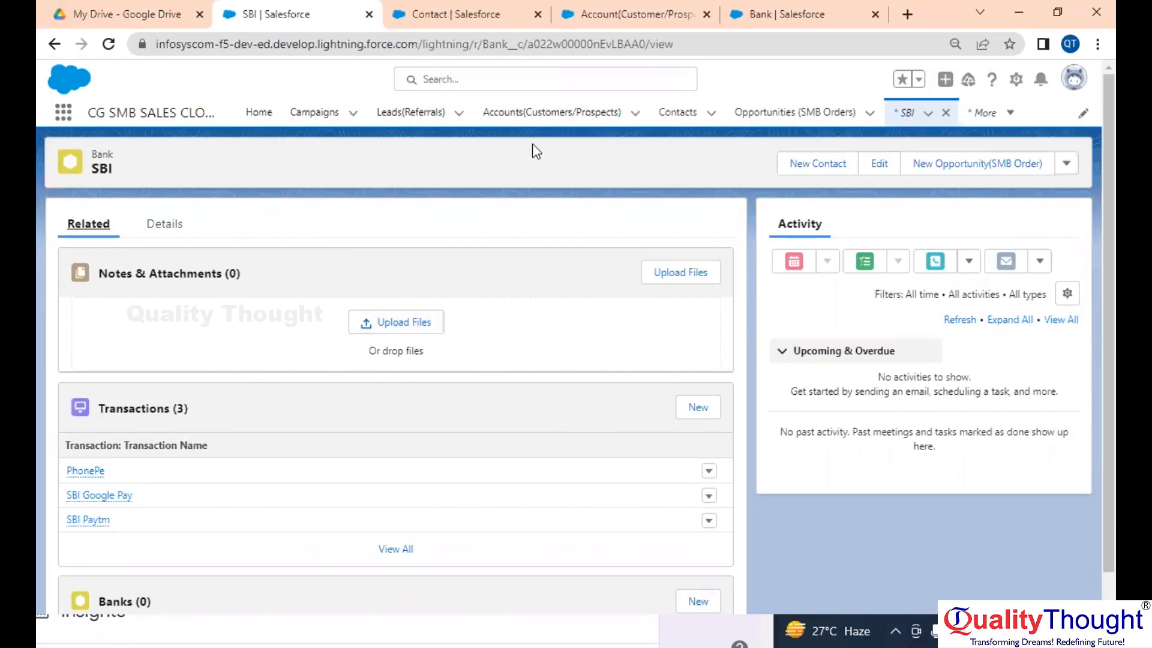
# Return to the Banks list, open the HDFC record and examine its related transactions and details
pyautogui.hotkey('alt', 'Left')
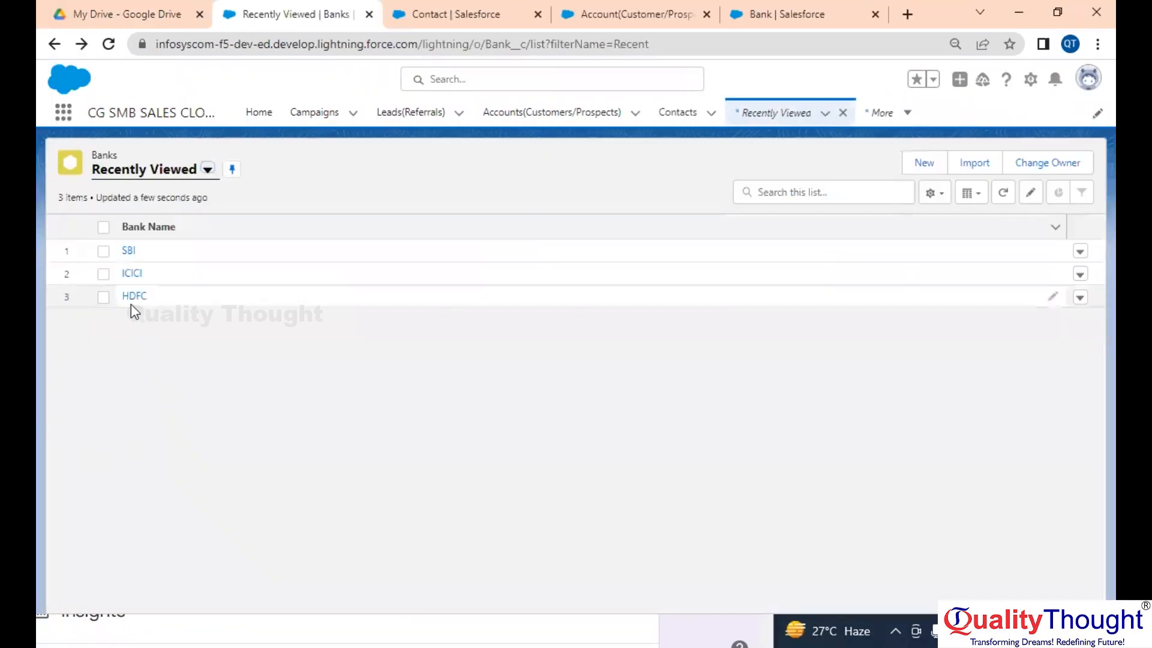
pyautogui.click(133, 298)
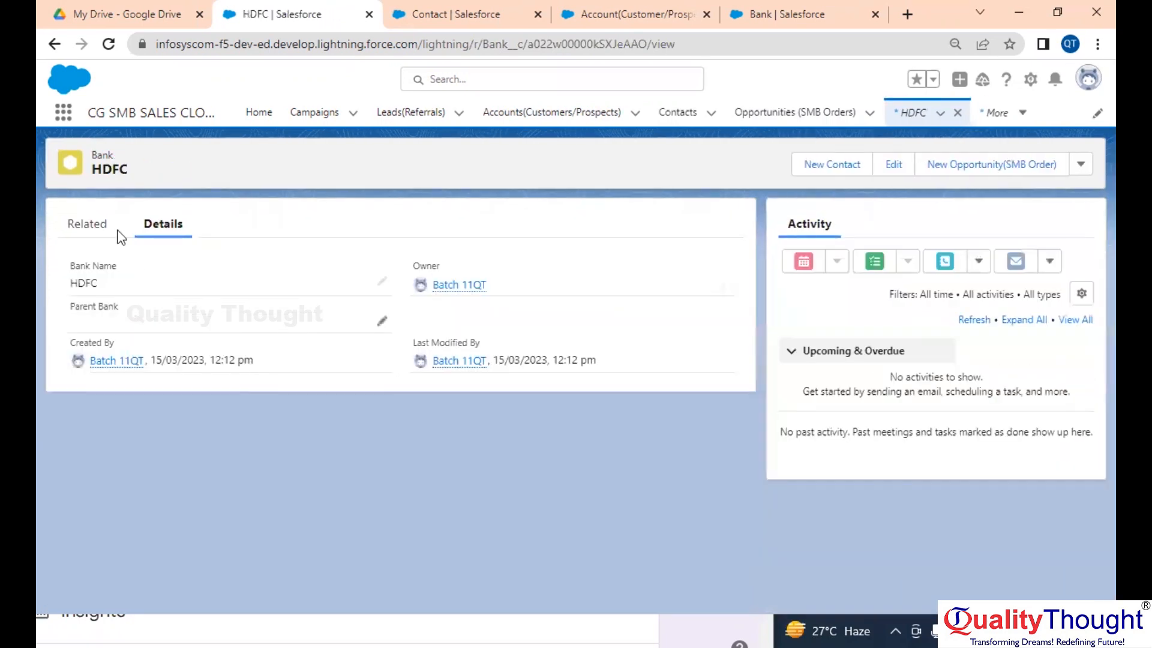
pyautogui.click(100, 231)
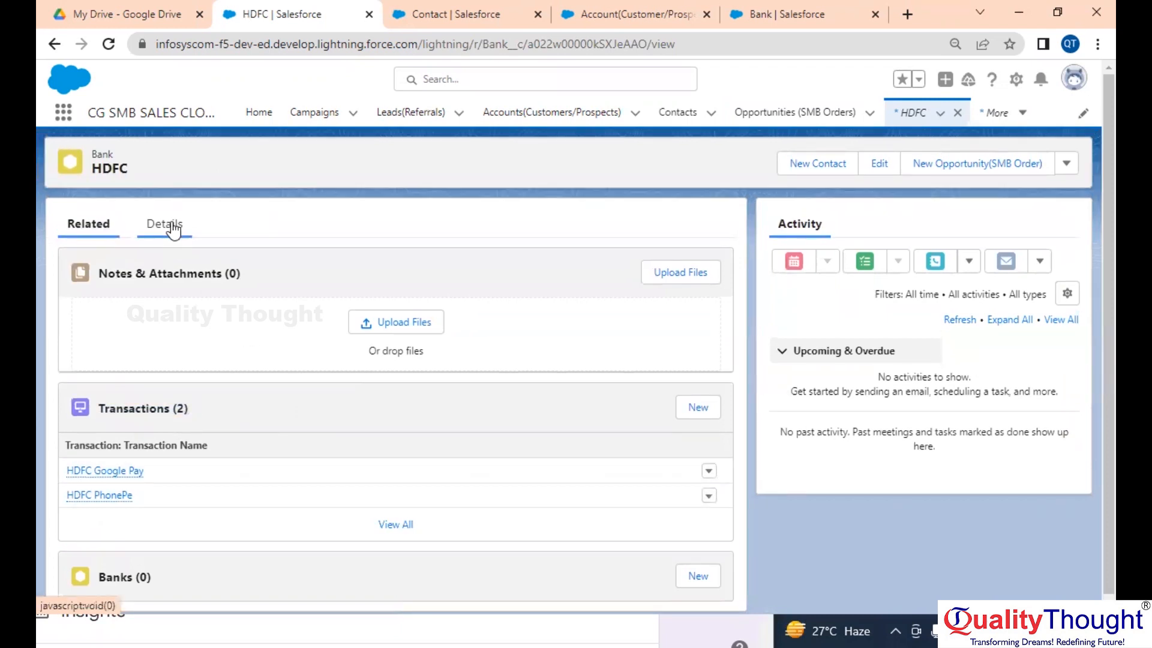
pyautogui.click(173, 226)
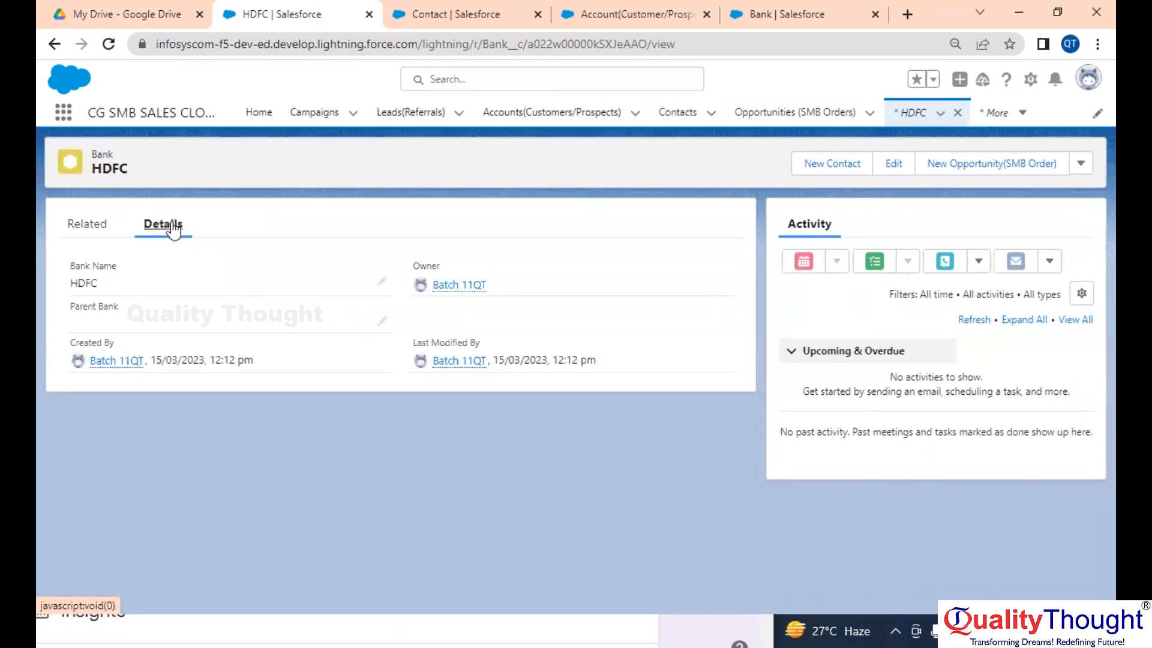
pyautogui.click(89, 219)
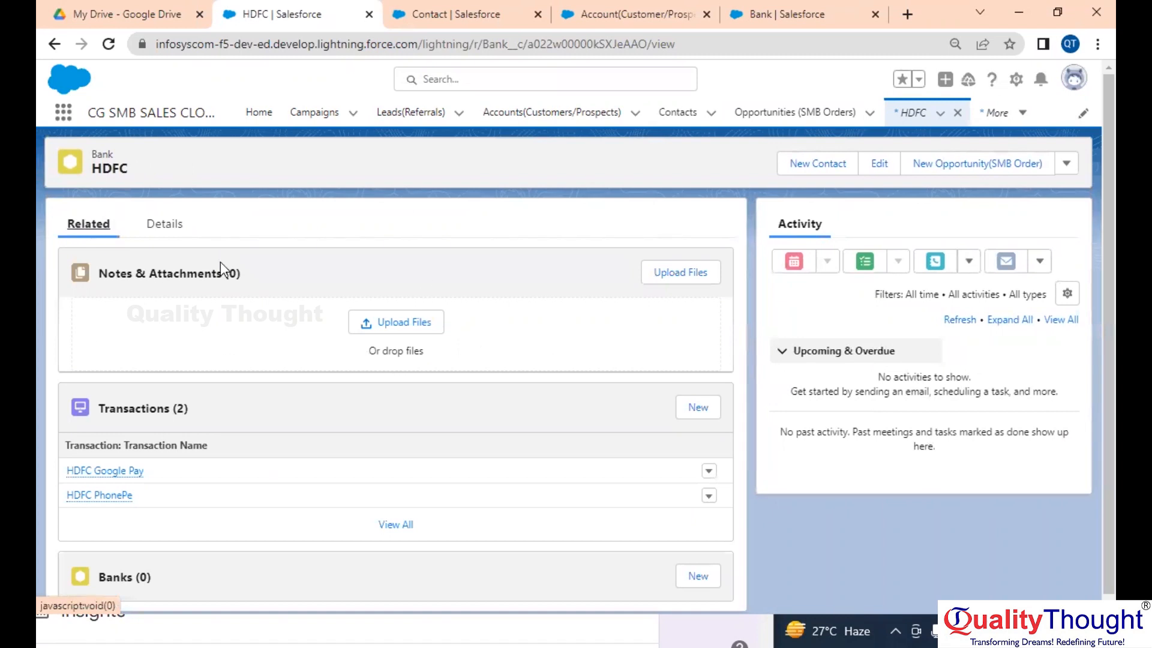
pyautogui.click(167, 230)
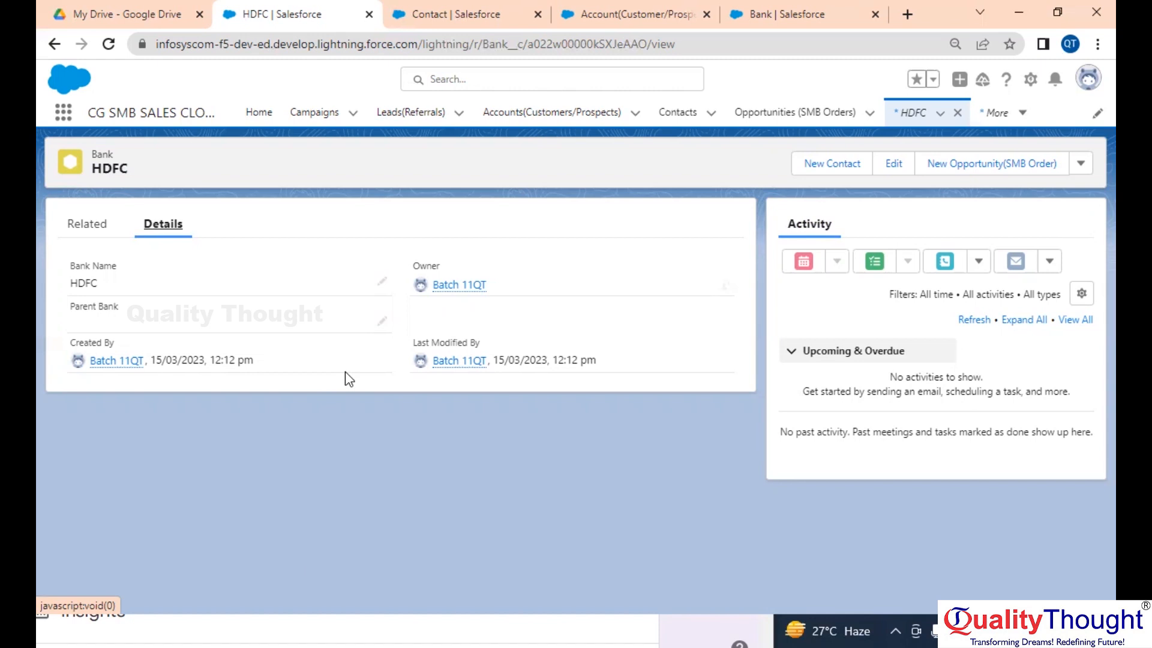
# Switch to the Batch 11 notes and add the line "Here i Want to Know" below the ICICI row, leaving blank lines between
pyautogui.hotkey('alt', 'Tab')
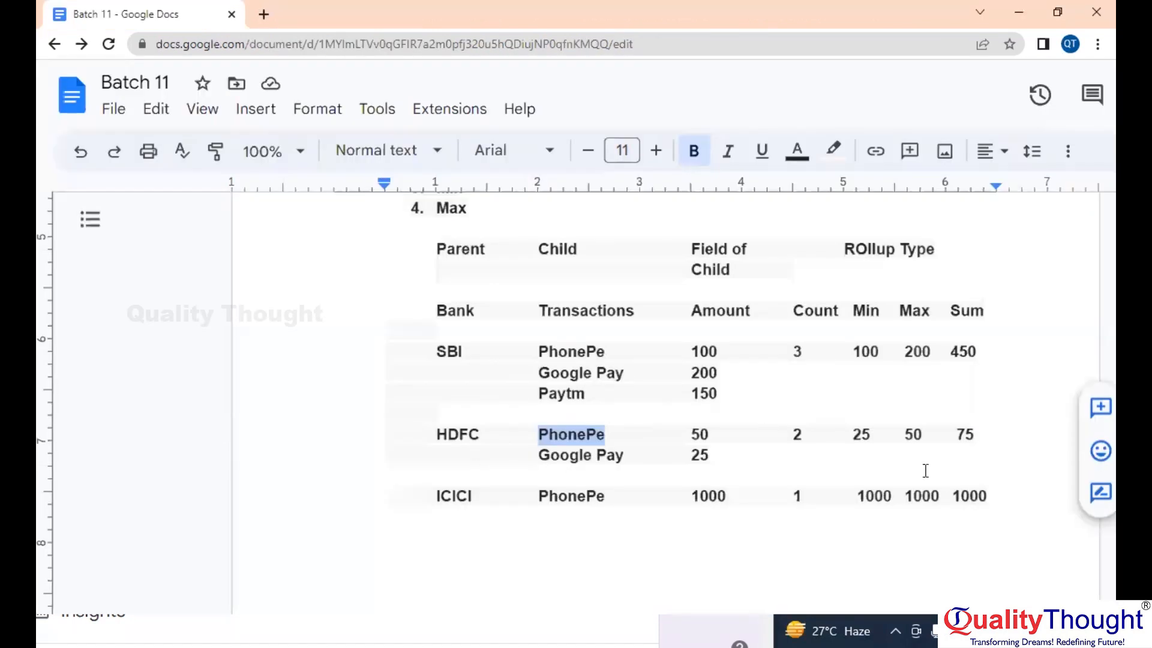
pyautogui.click(996, 495)
pyautogui.press('Return')
pyautogui.press('Return')
pyautogui.press('Return')
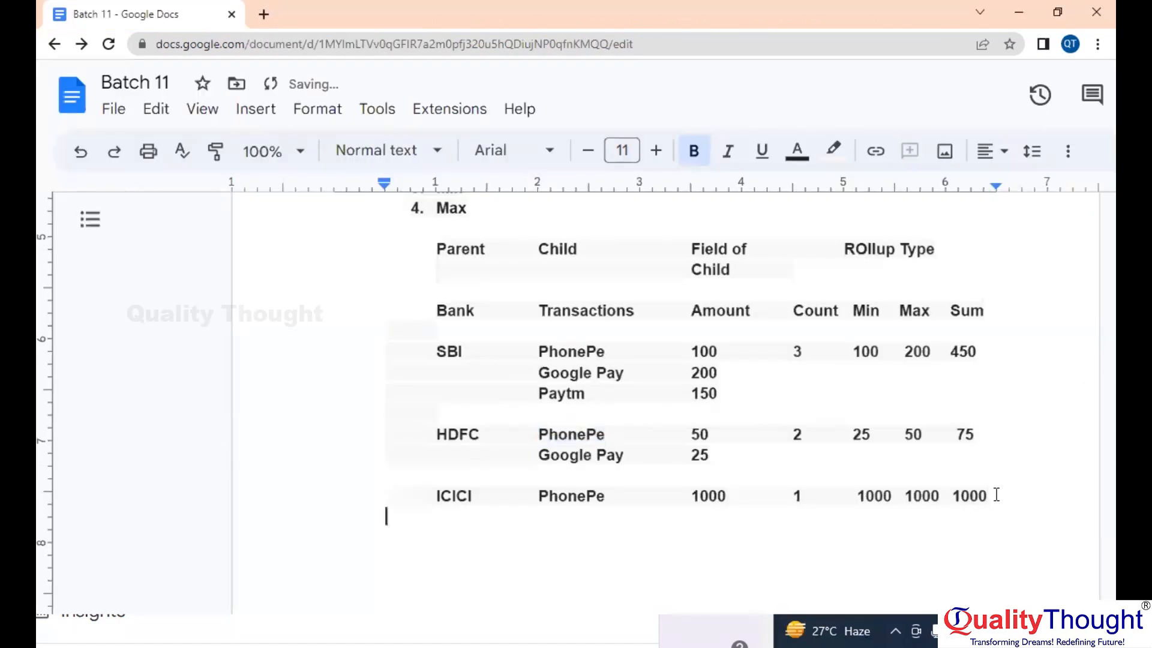
pyautogui.write('Here i Know')
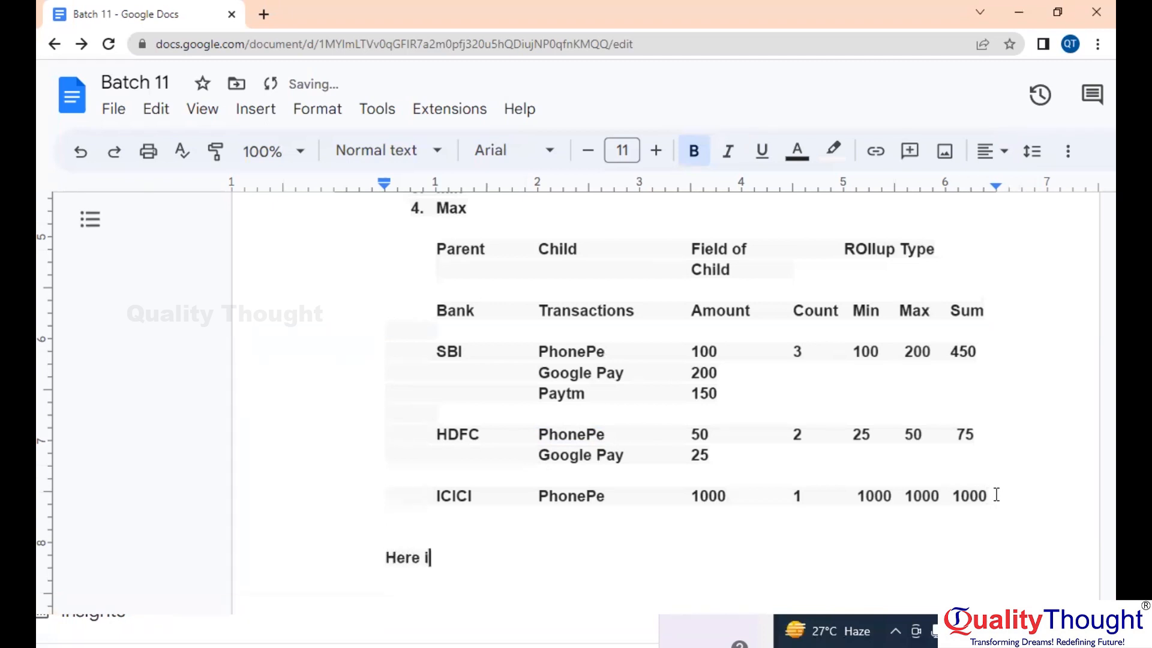
pyautogui.press('BackSpace')
pyautogui.press('BackSpace')
pyautogui.press('BackSpace')
pyautogui.press('BackSpace')
pyautogui.write('Want of K')
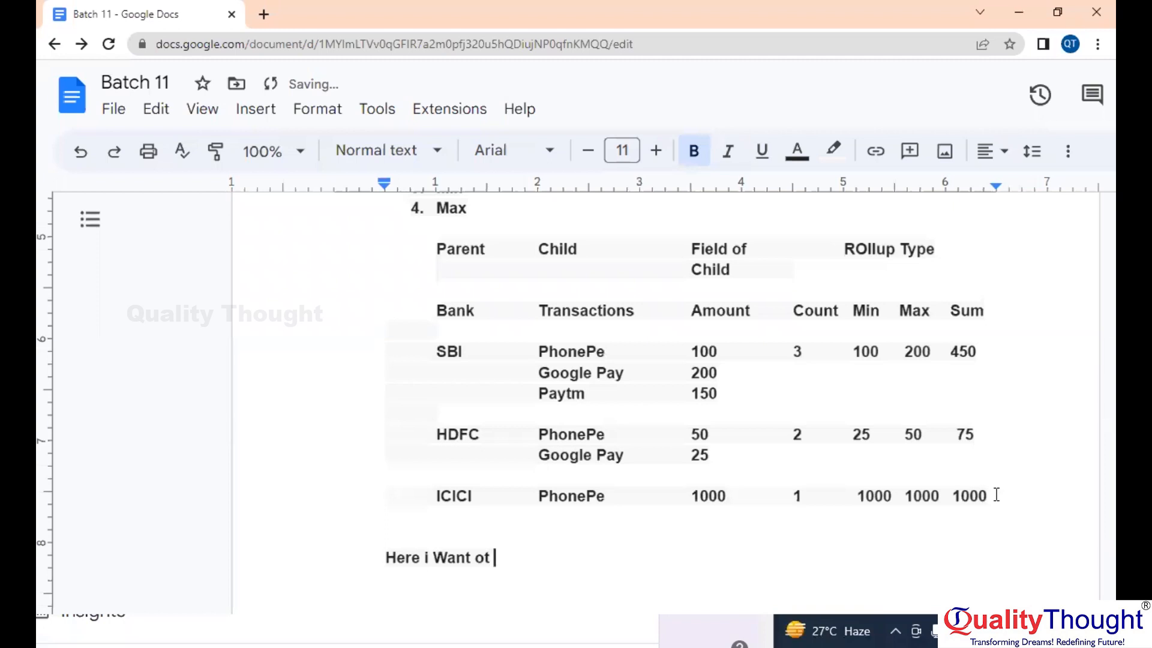
pyautogui.press('BackSpace')
pyautogui.press('BackSpace')
pyautogui.press('BackSpace')
pyautogui.press('BackSpace')
pyautogui.write('to Know')
pyautogui.scroll(-2, 996, 495)
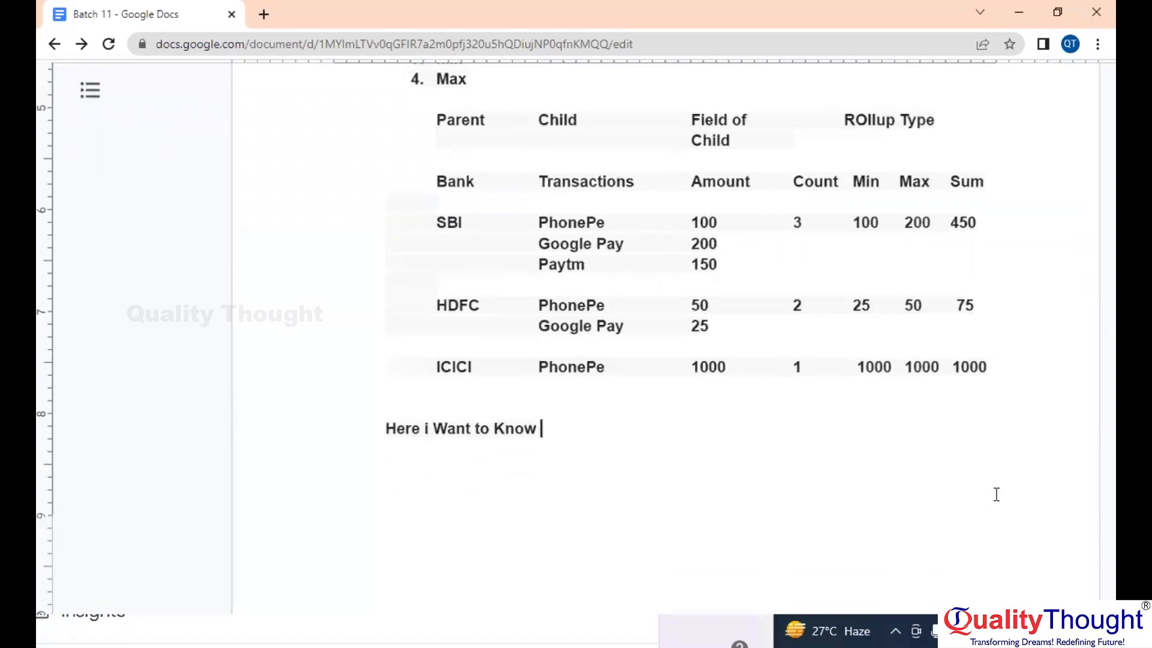
# Start a numbered list below "Here i Want to Know" with "Total Transactions" as item 1
pyautogui.write('Tot')
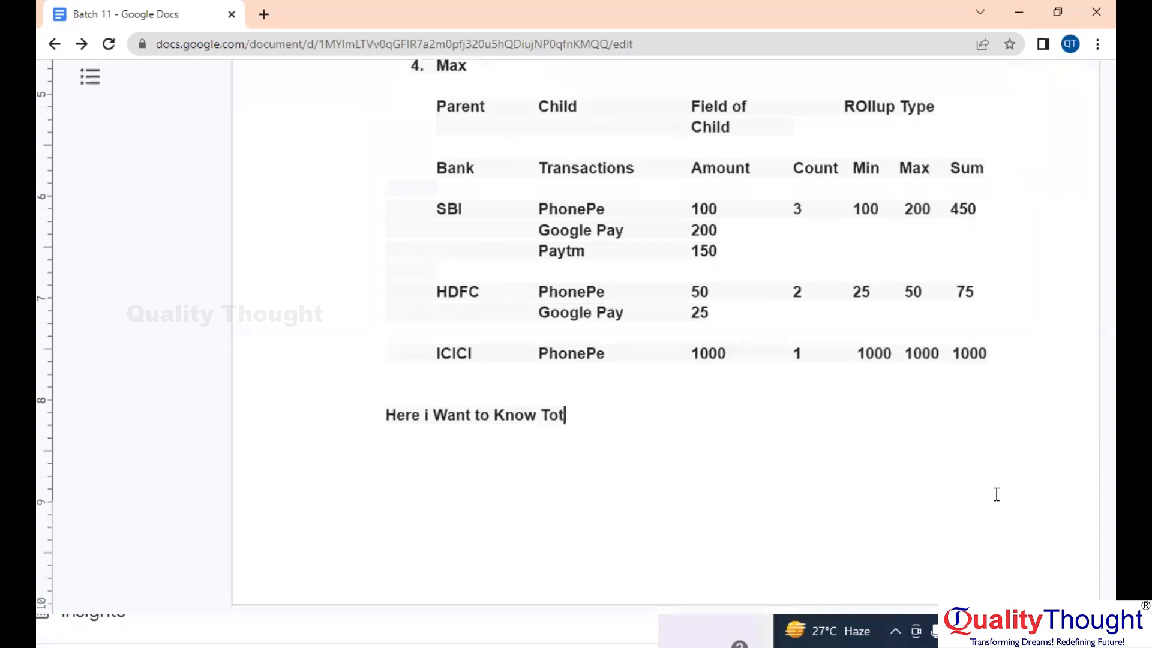
pyautogui.write('al Transa')
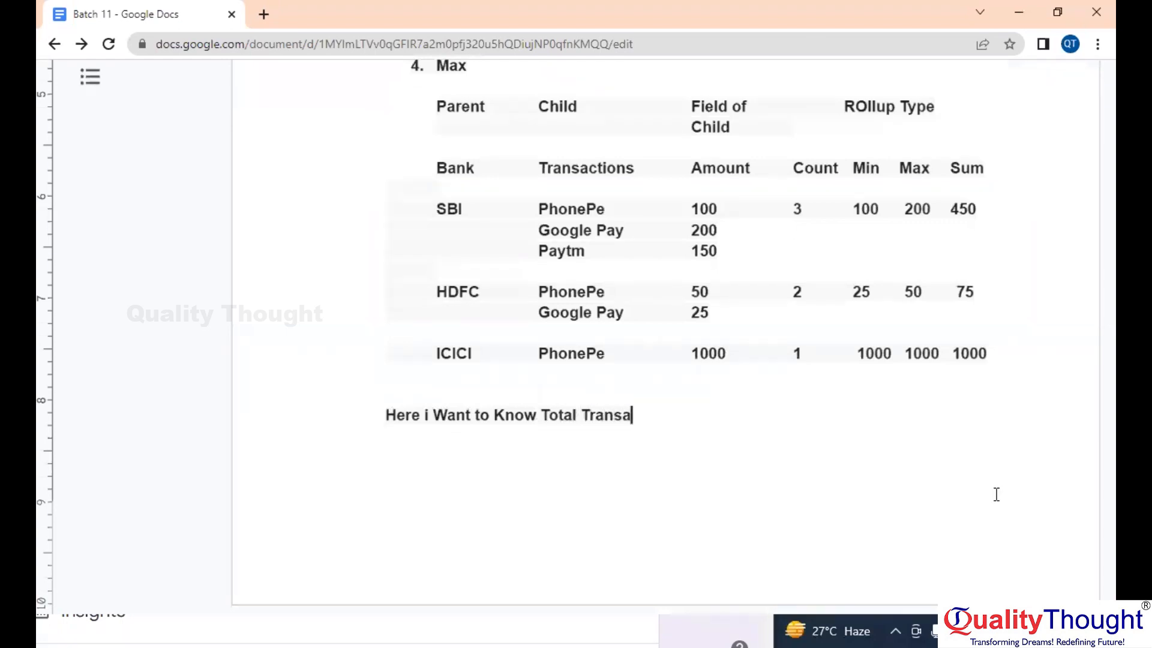
pyautogui.write('ctions,')
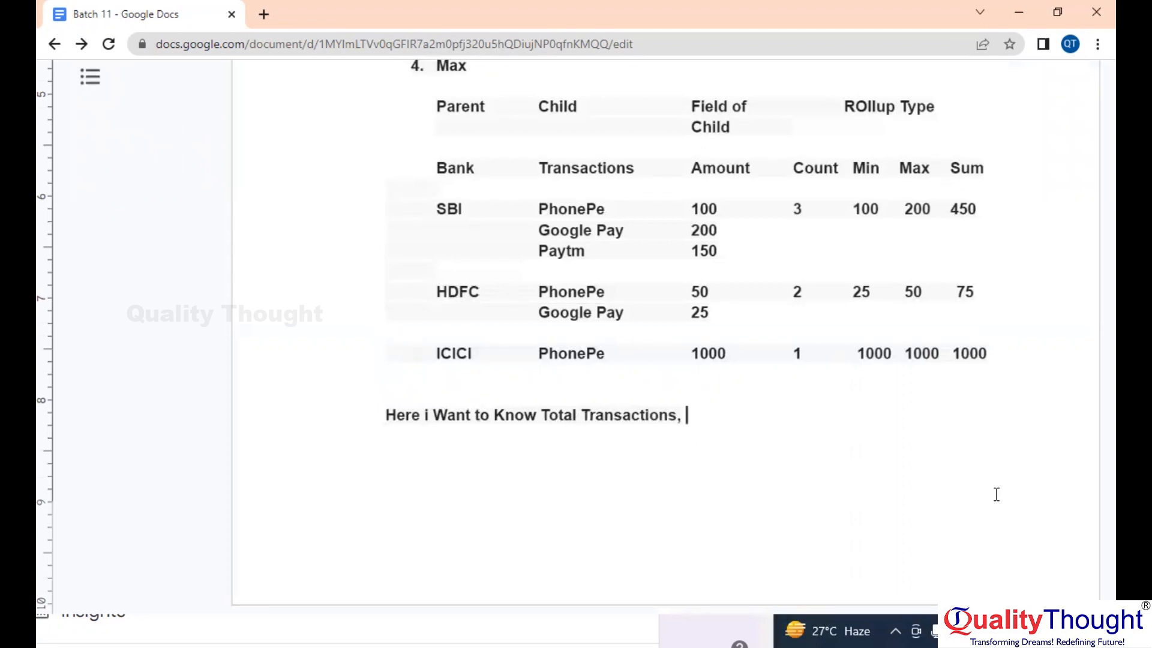
pyautogui.press('BackSpace')
pyautogui.press('BackSpace')
pyautogui.click(540, 416)
pyautogui.press('Return')
pyautogui.press('Return')
pyautogui.write('1. Total Transactions')
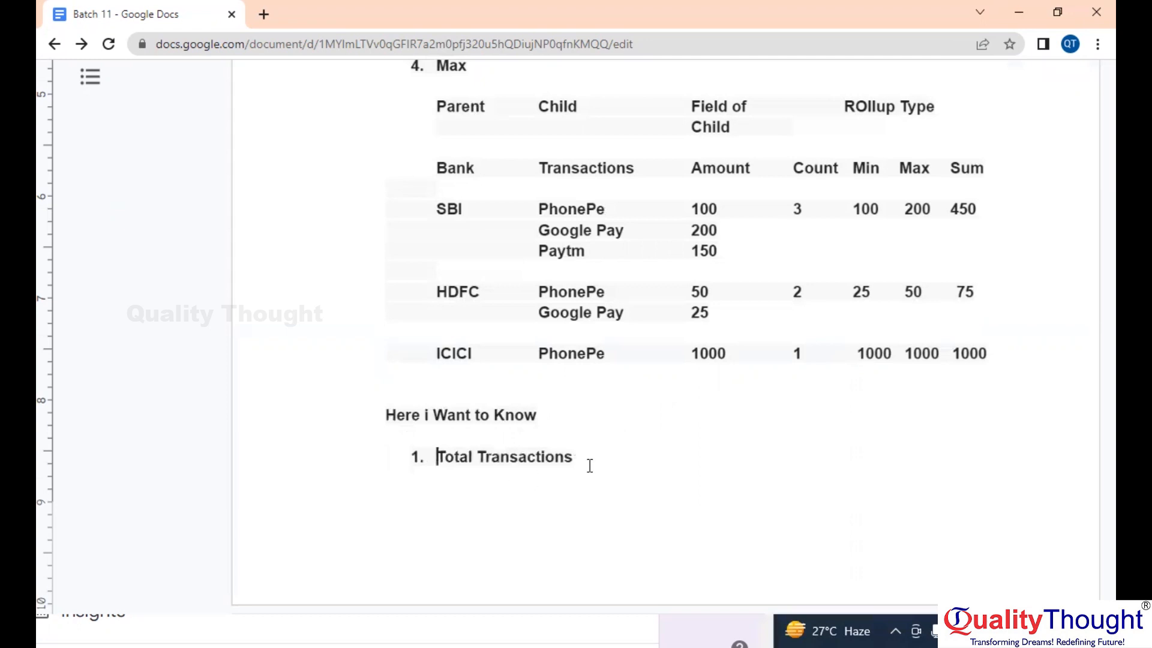
# Add "No of Transactions", "Min Transactions" and "Max Transactions" as items 2 to 4 of the numbered list
pyautogui.click(591, 466)
pyautogui.press('Return')
pyautogui.scroll(-3, 591, 466)
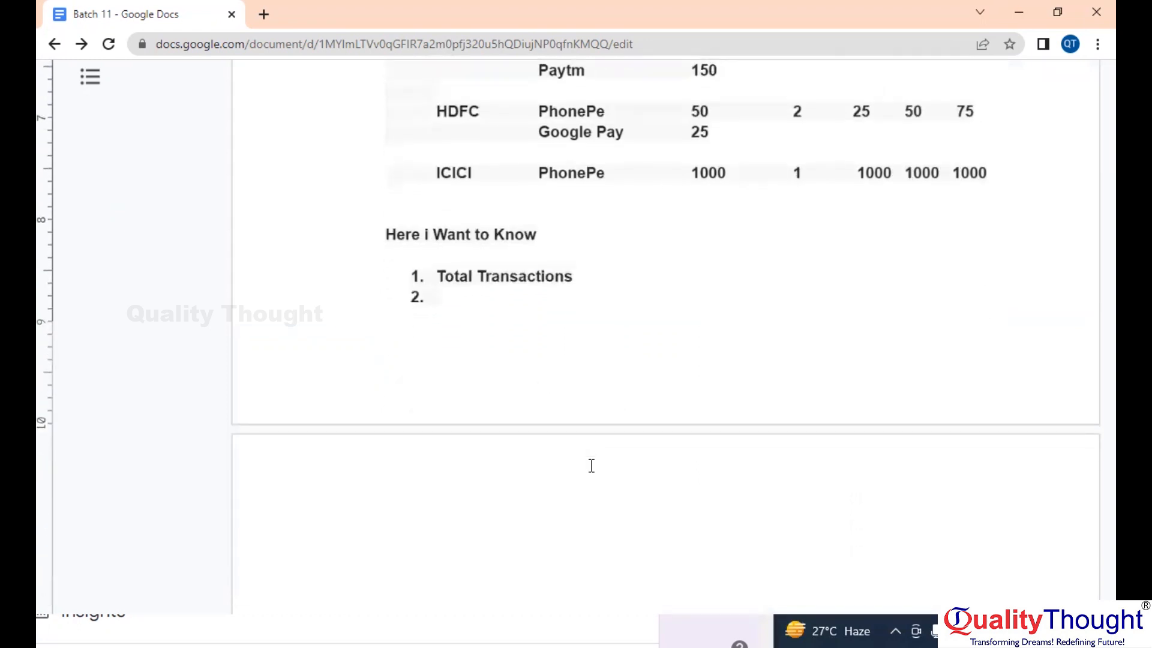
pyautogui.write('No of Transactions')
pyautogui.press('Return')
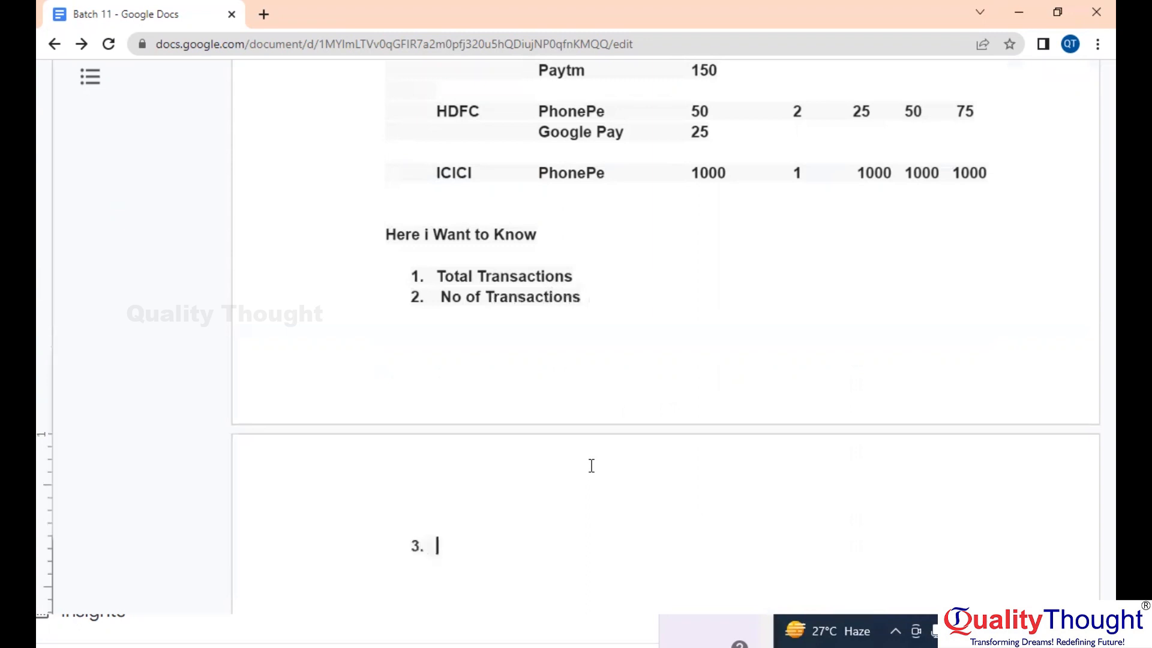
pyautogui.scroll(-2, 591, 466)
pyautogui.write('Min Transactions')
pyautogui.press('Return')
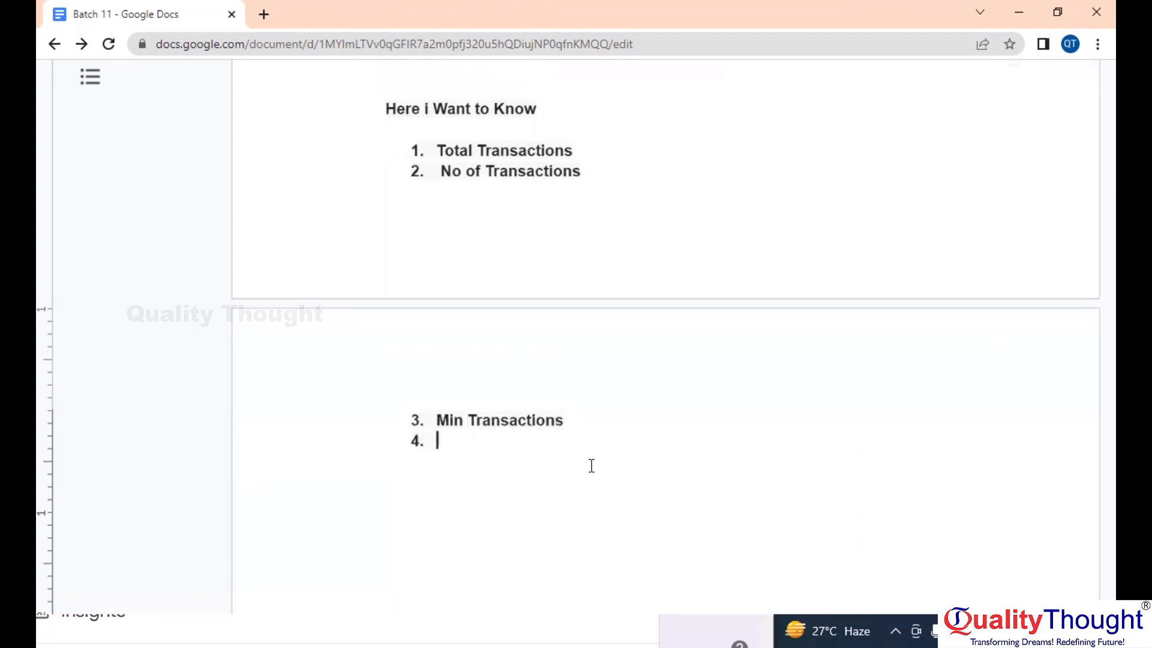
pyautogui.write('Maxx')
pyautogui.press('BackSpace')
pyautogui.press('BackSpace')
pyautogui.write('Transactions')
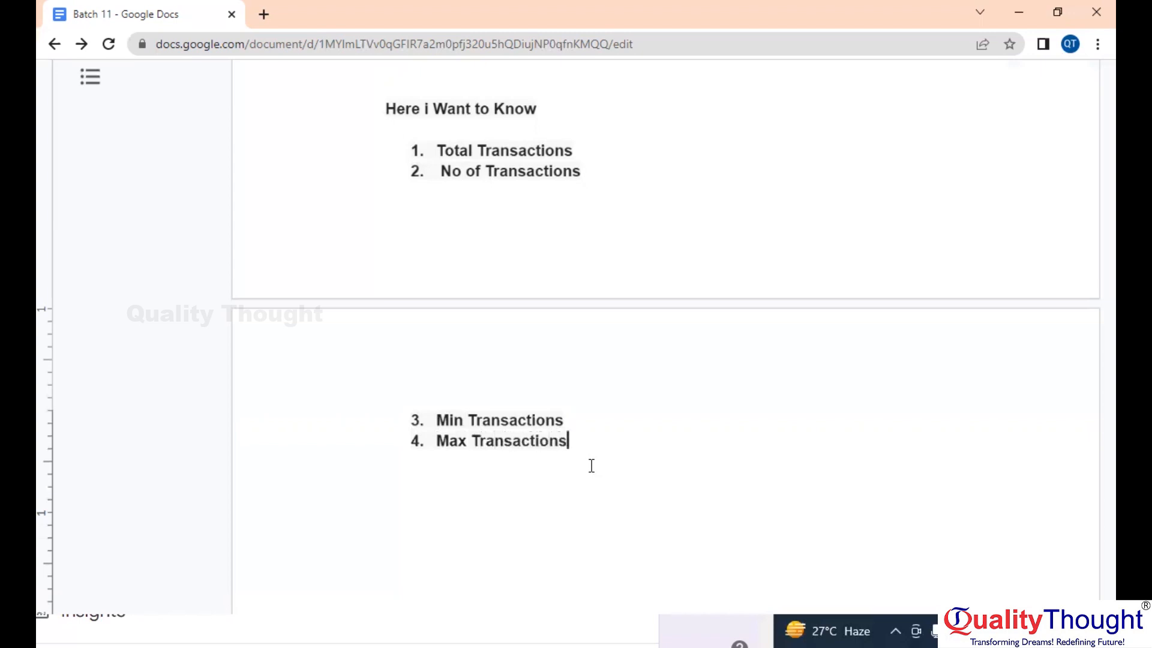
# Add a ⇒ arrow after "Total Transactions" and after "No of Transactions", aligned with each other
pyautogui.scroll(1, 591, 466)
pyautogui.click(636, 203)
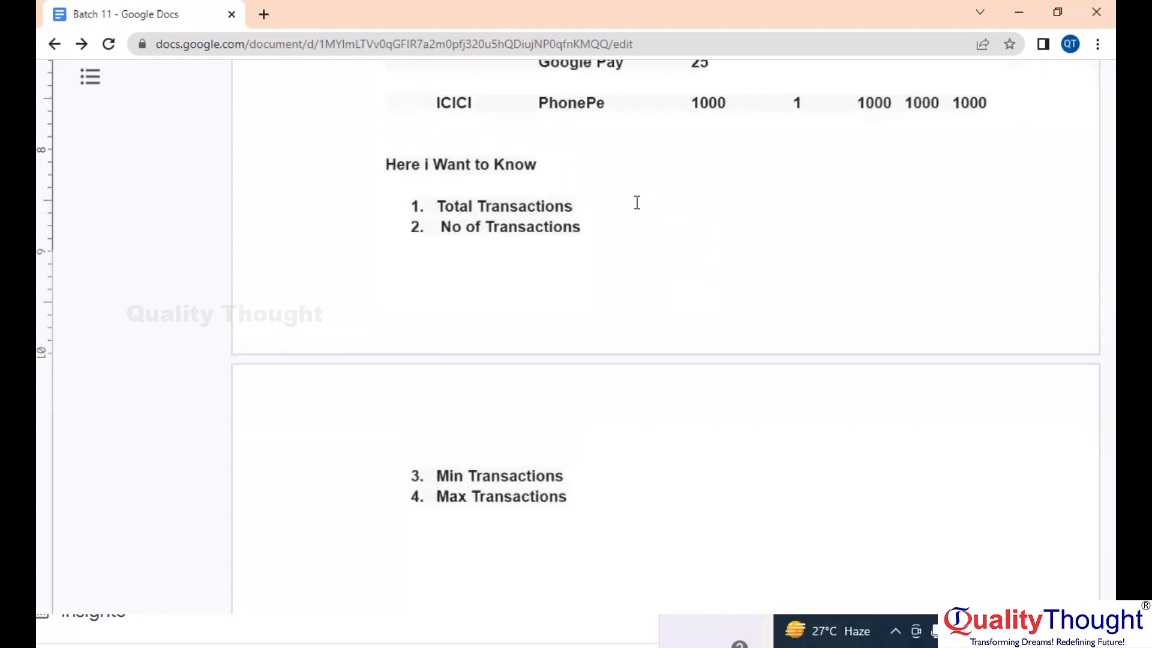
pyautogui.press('Tab')
pyautogui.write('==')
pyautogui.press('BackSpace')
pyautogui.write('>')
pyautogui.click(613, 236)
pyautogui.write('==')
pyautogui.press('BackSpace')
pyautogui.write('>')
pyautogui.click(584, 227)
pyautogui.press('BackSpace')
# Write SUM after the Total Transactions arrow and COUNT after the No of Transactions arrow
pyautogui.click(630, 202)
pyautogui.write('SUm')
pyautogui.press('BackSpace')
pyautogui.write('M')
pyautogui.press('Down')
pyautogui.write('COUNT')
# Complete the last two list items with "⇒ MIN" for Min Transactions and "⇒ MAX" for Max Transactions
pyautogui.click(614, 478)
pyautogui.write('==')
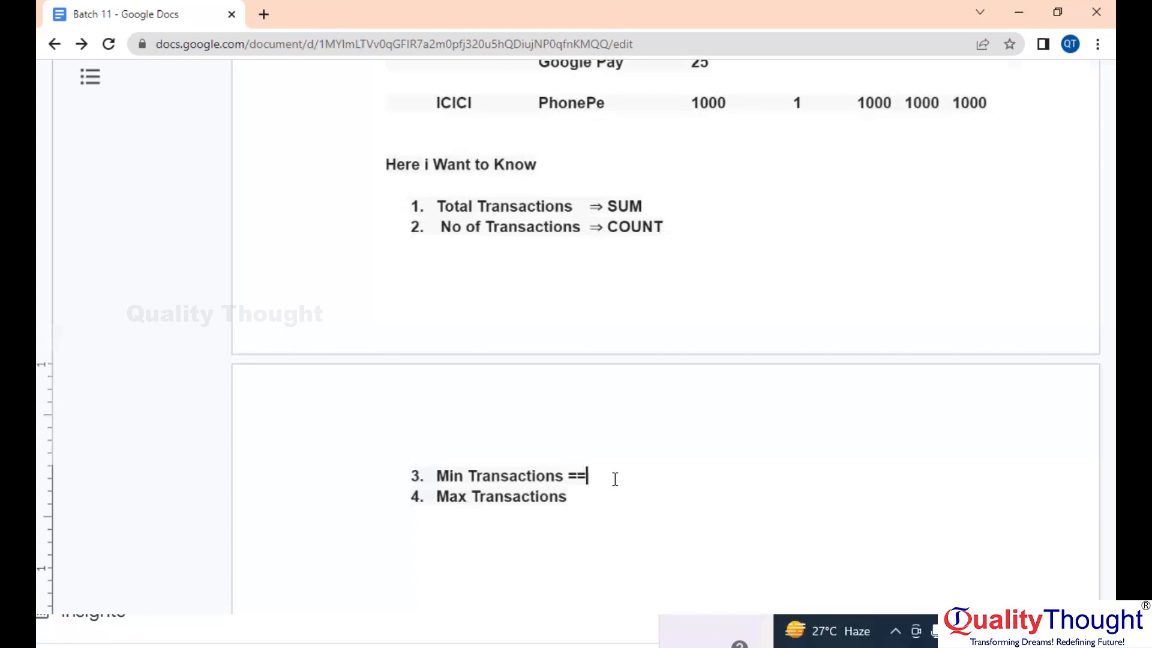
pyautogui.press('BackSpace')
pyautogui.write('> ')
pyautogui.write('MIN')
pyautogui.press('Down')
pyautogui.write('==')
pyautogui.write('> ')
pyautogui.write('MAX')
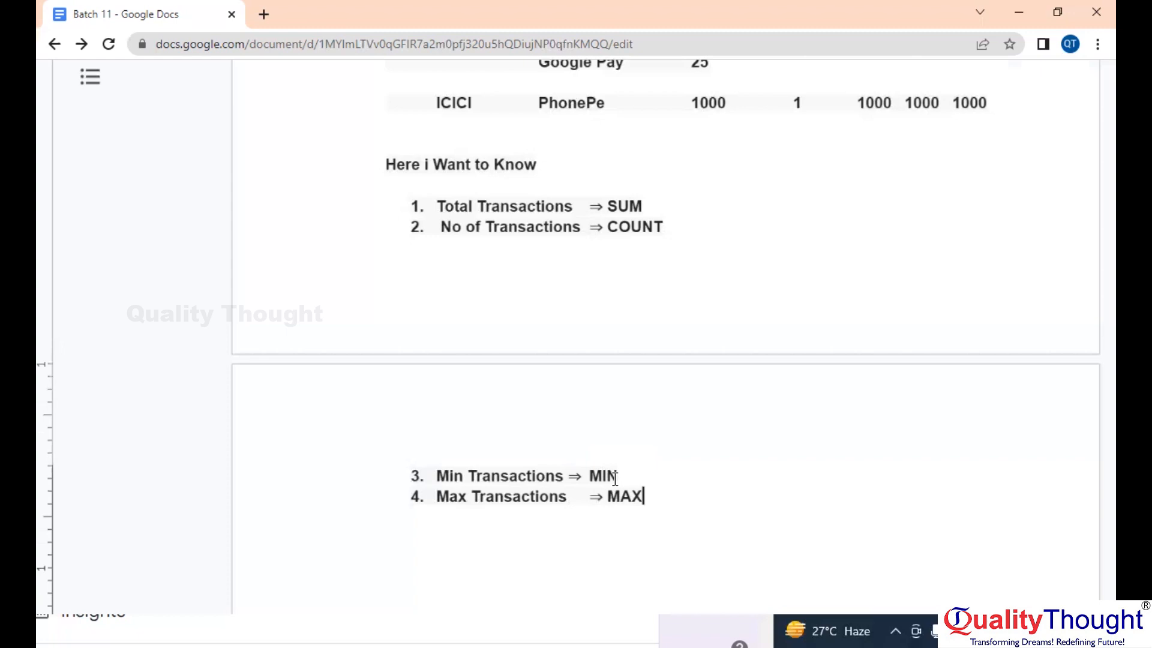
# Insert blank lines above "Here i Want to Know" to move the heading and its whole list onto the next page
pyautogui.click(397, 133)
pyautogui.press('Return')
pyautogui.press('Return')
pyautogui.press('Return')
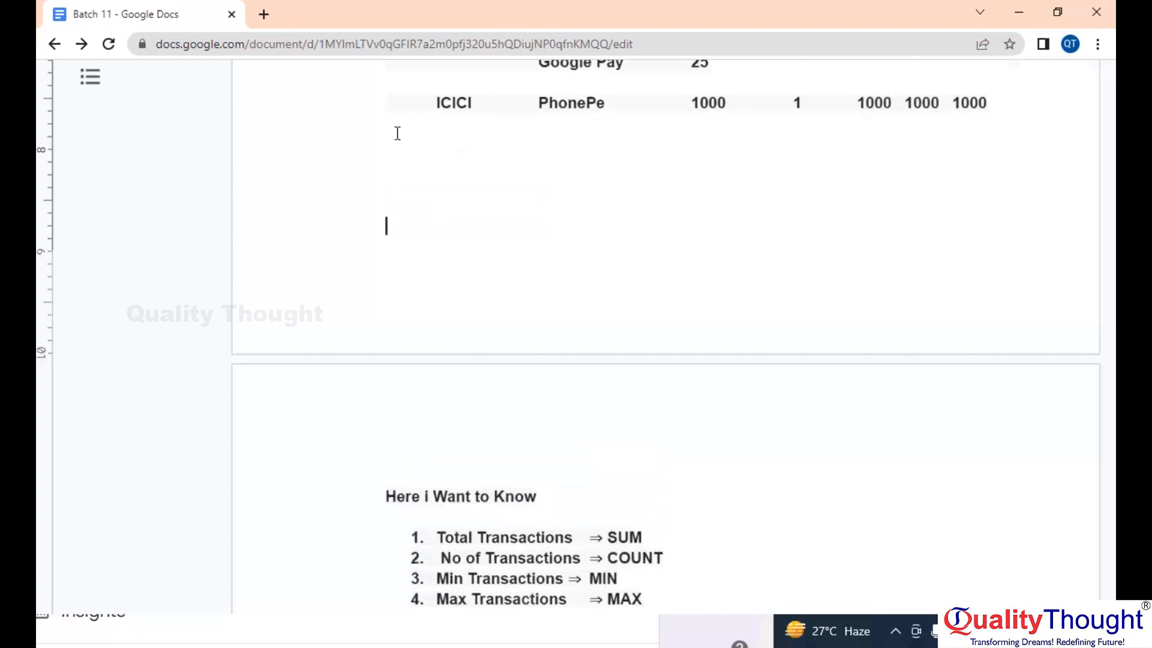
# Align the Min Transactions arrow and its MIN label with those of the other list items
pyautogui.scroll(-5, 397, 133)
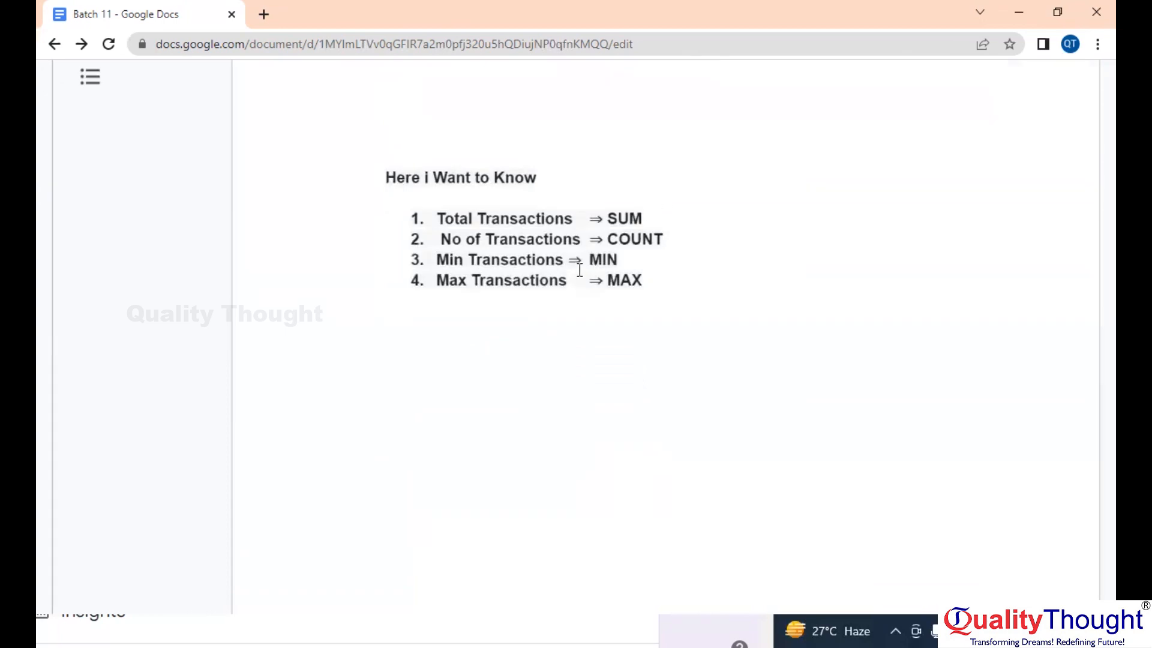
pyautogui.click(569, 264)
pyautogui.press('Tab')
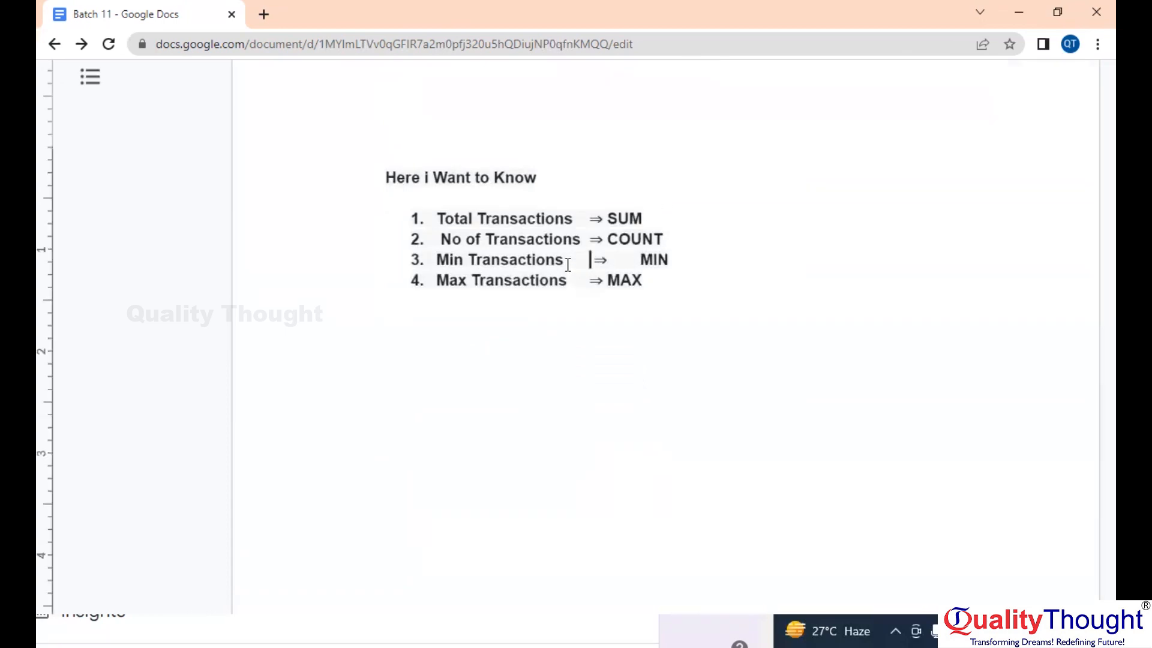
pyautogui.press('BackSpace')
pyautogui.press('Right')
pyautogui.press('Delete')
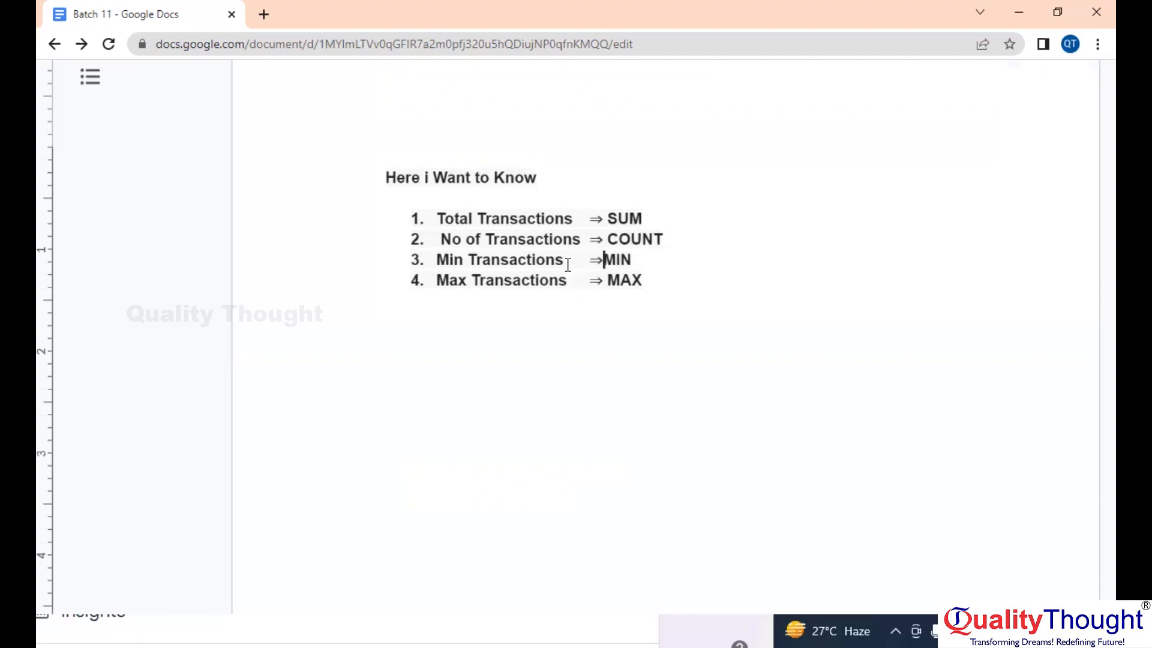
pyautogui.scroll(-1, 667, 351)
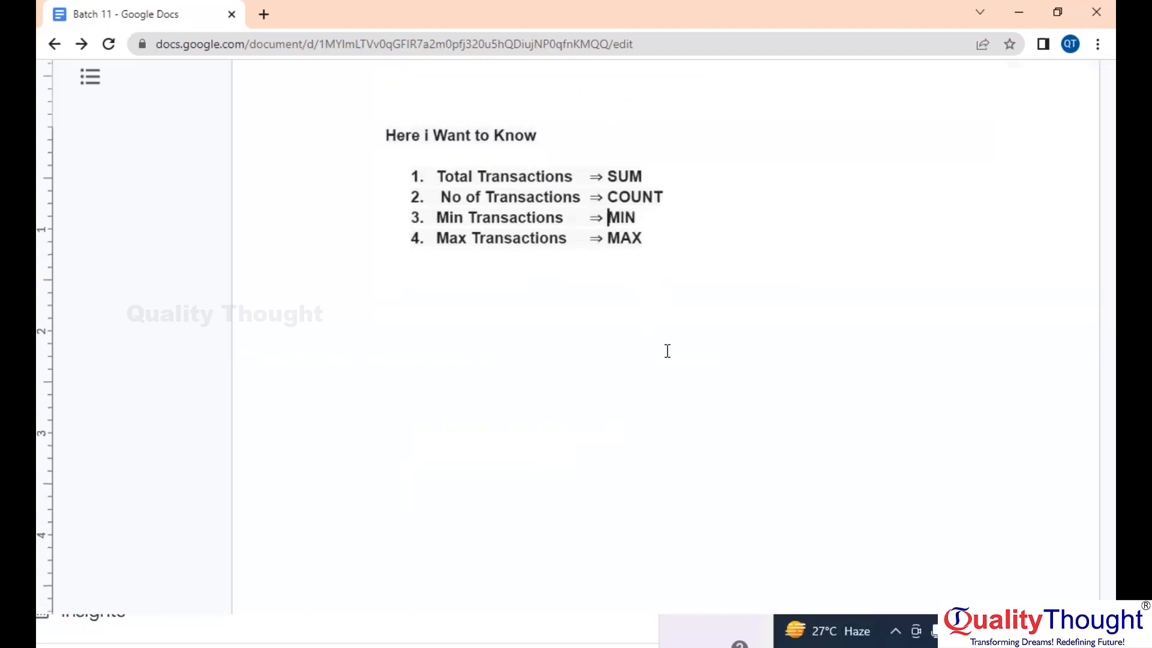
# Switch to Salesforce, open the Bank object's setup from the HDFC record and show its fields and relationships
pyautogui.hotkey('alt', 'Tab')
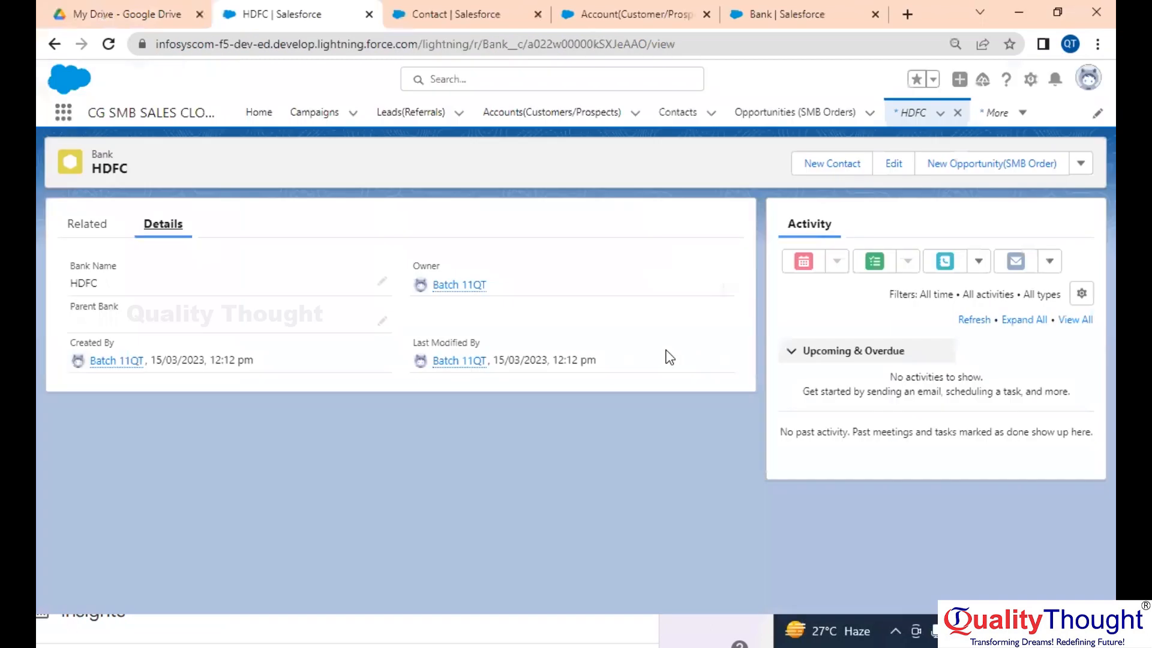
pyautogui.click(1030, 80)
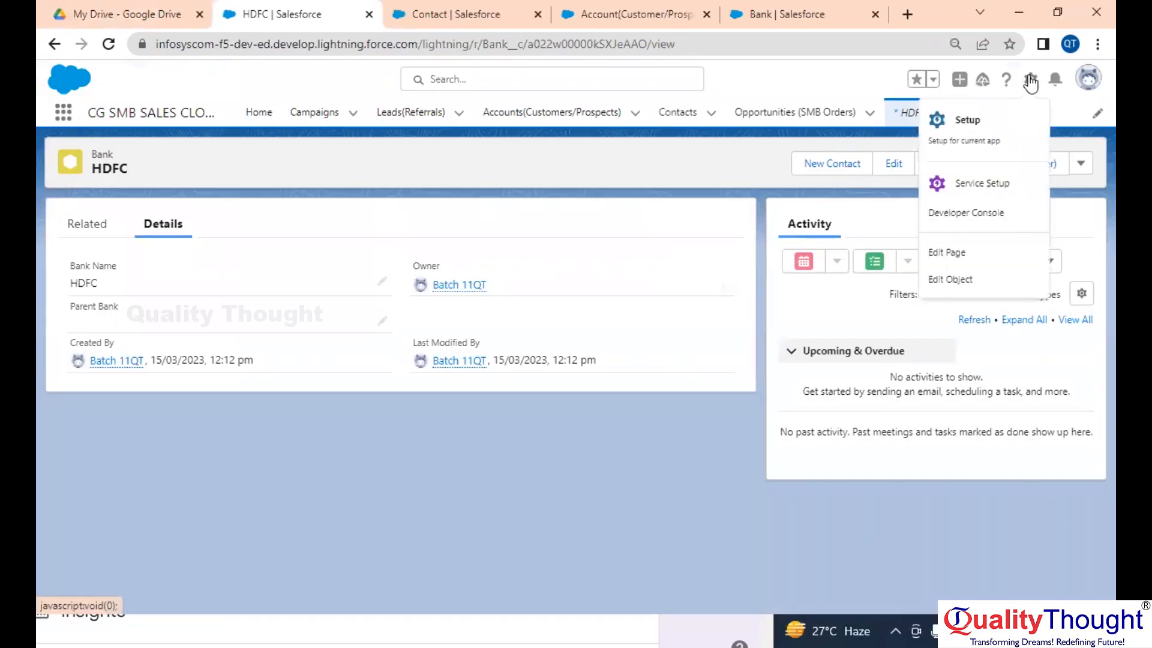
pyautogui.click(957, 279)
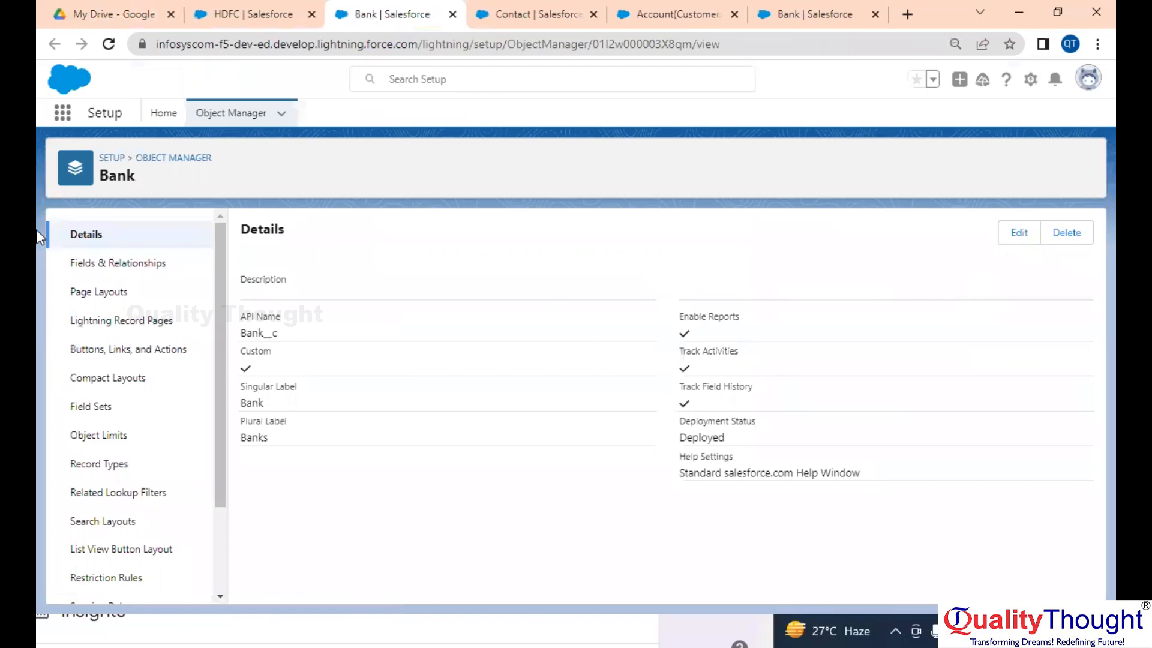
pyautogui.click(117, 267)
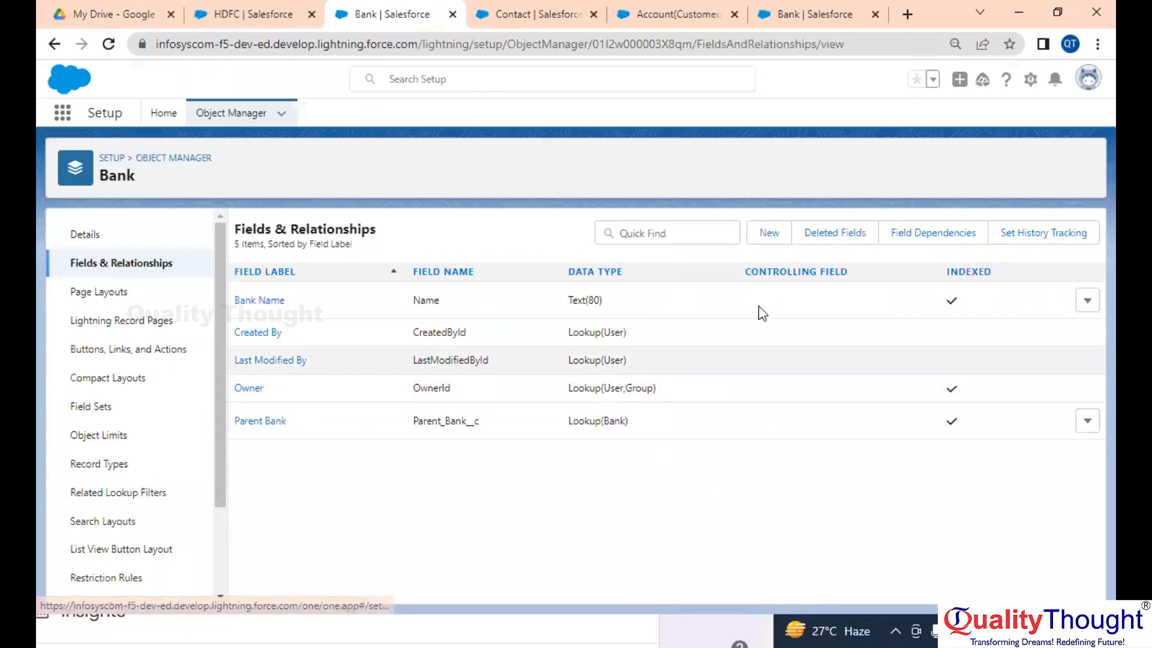
# Start a new custom field on the Bank object and choose Roll-Up Summary as its data type
pyautogui.click(770, 234)
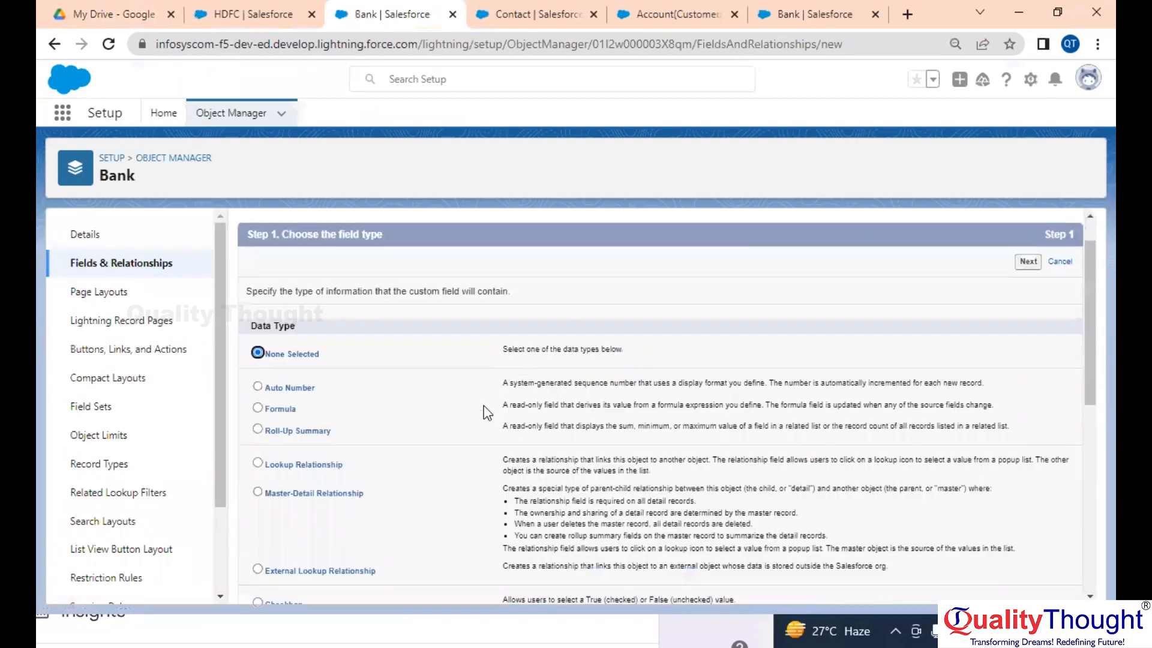
pyautogui.scroll(-3, 487, 413)
pyautogui.click(319, 364)
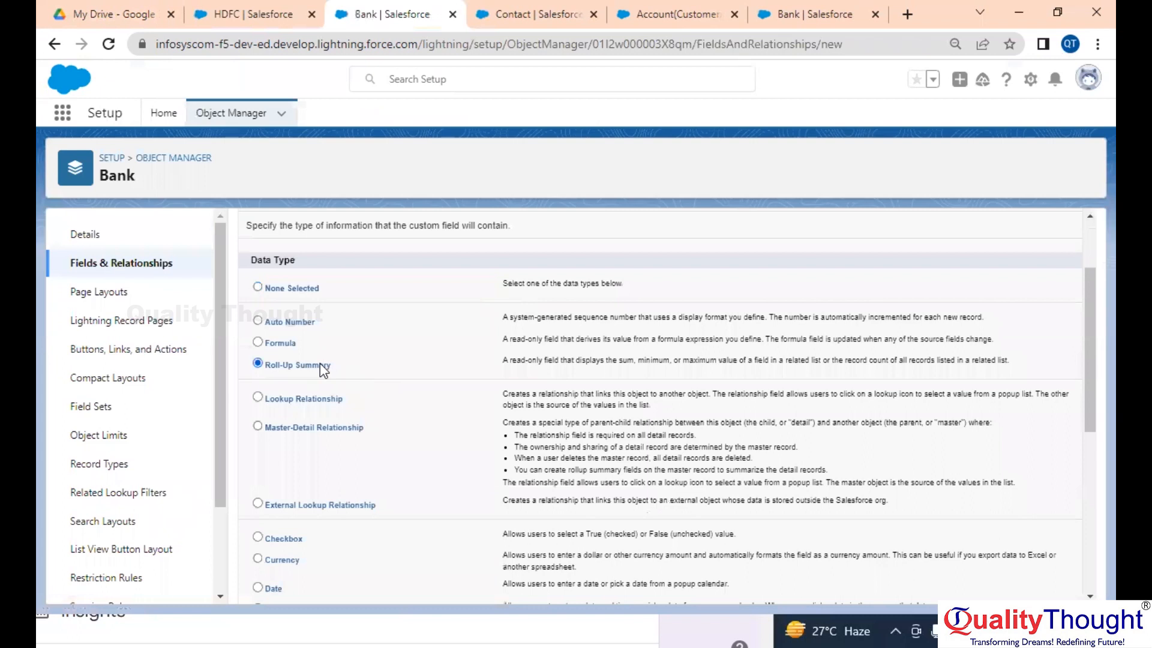
# Label the new roll-up summary field Total Transactions, copied from the Google Docs list, and continue to the summary calculation
pyautogui.scroll(3, 319, 365)
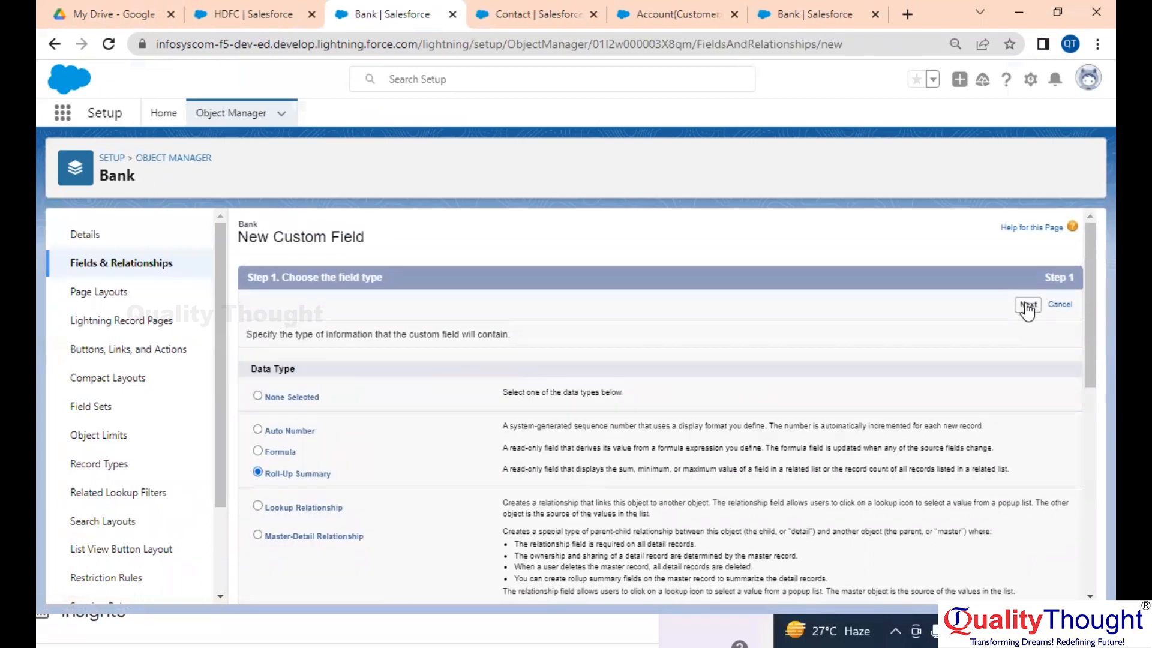
pyautogui.click(1028, 306)
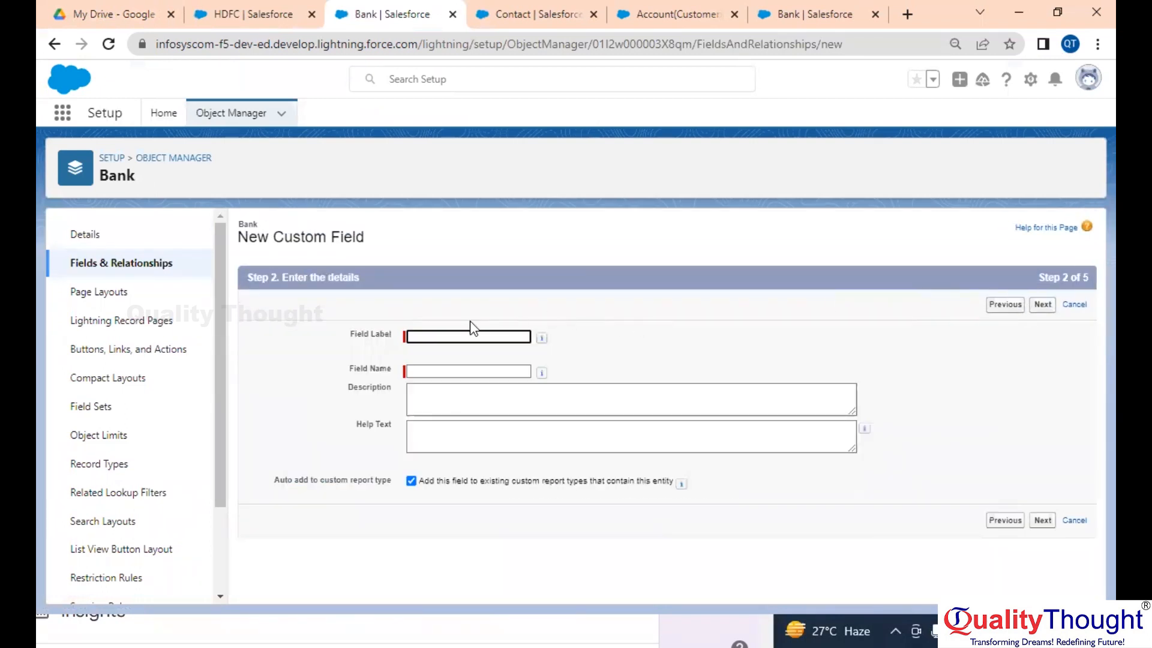
pyautogui.click(482, 338)
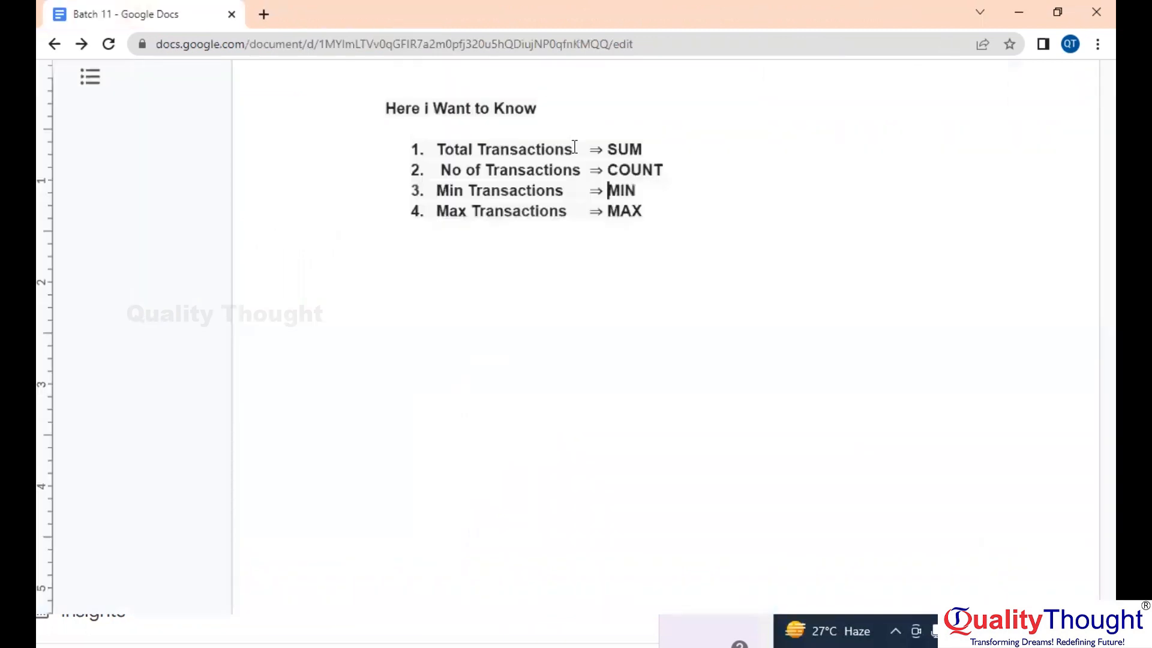
pyautogui.moveTo(573, 150); pyautogui.dragTo(441, 150)
pyautogui.hotkey('ctrl', 'c')
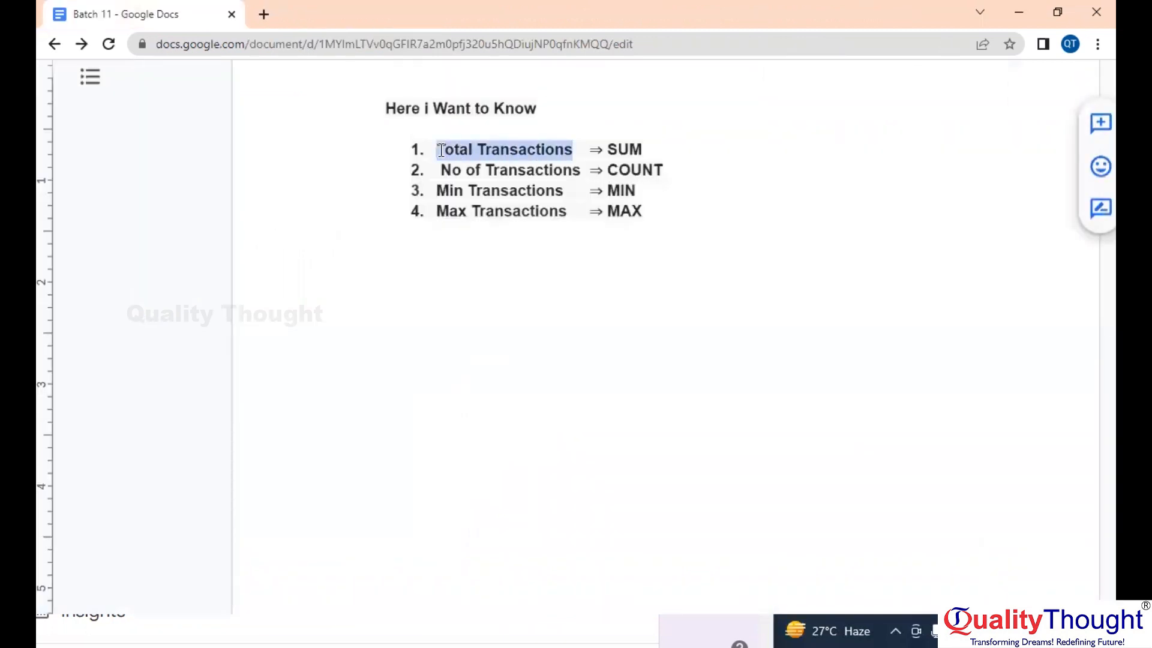
pyautogui.hotkey('alt', 'Tab')
pyautogui.hotkey('ctrl', 'v')
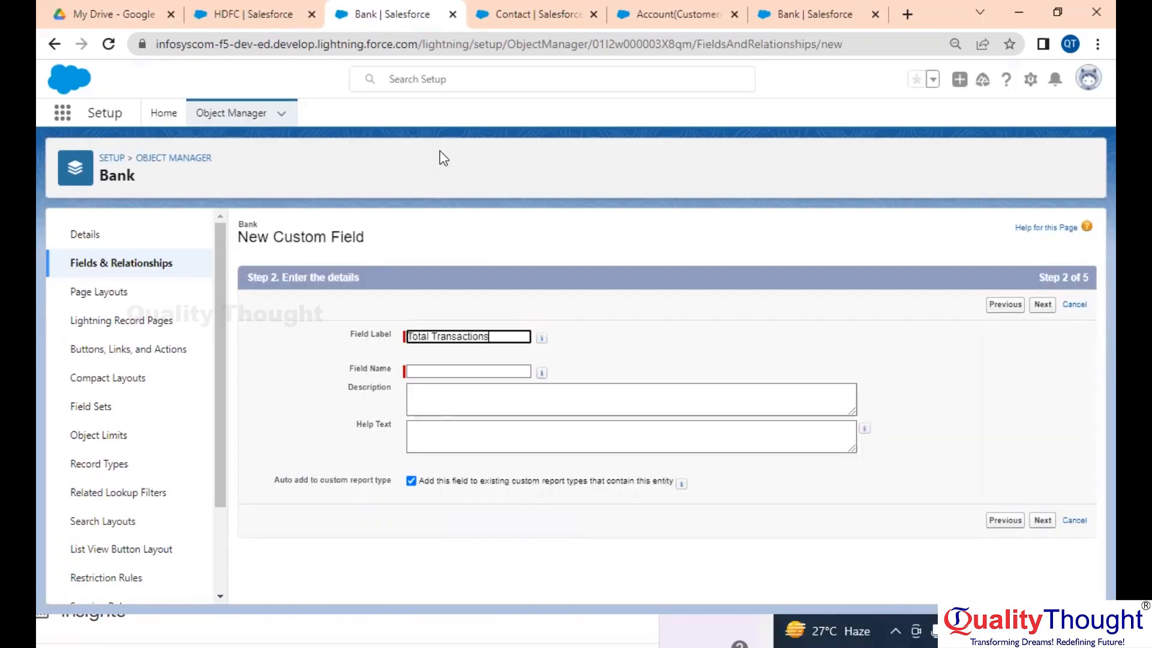
pyautogui.press('Tab')
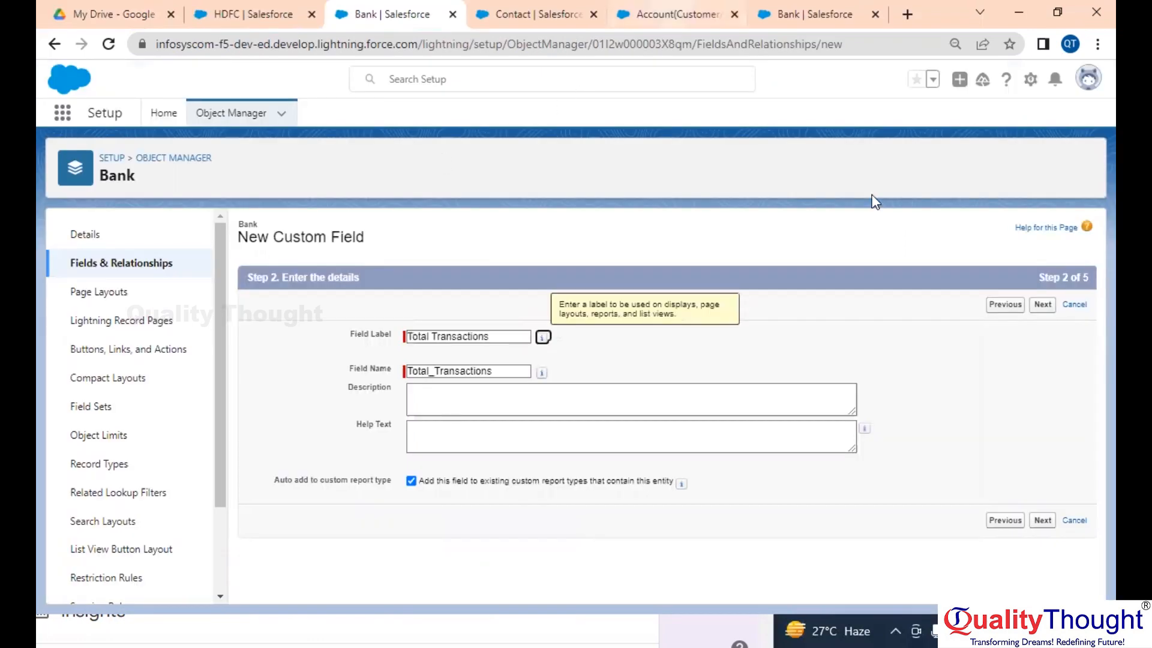
pyautogui.click(1043, 305)
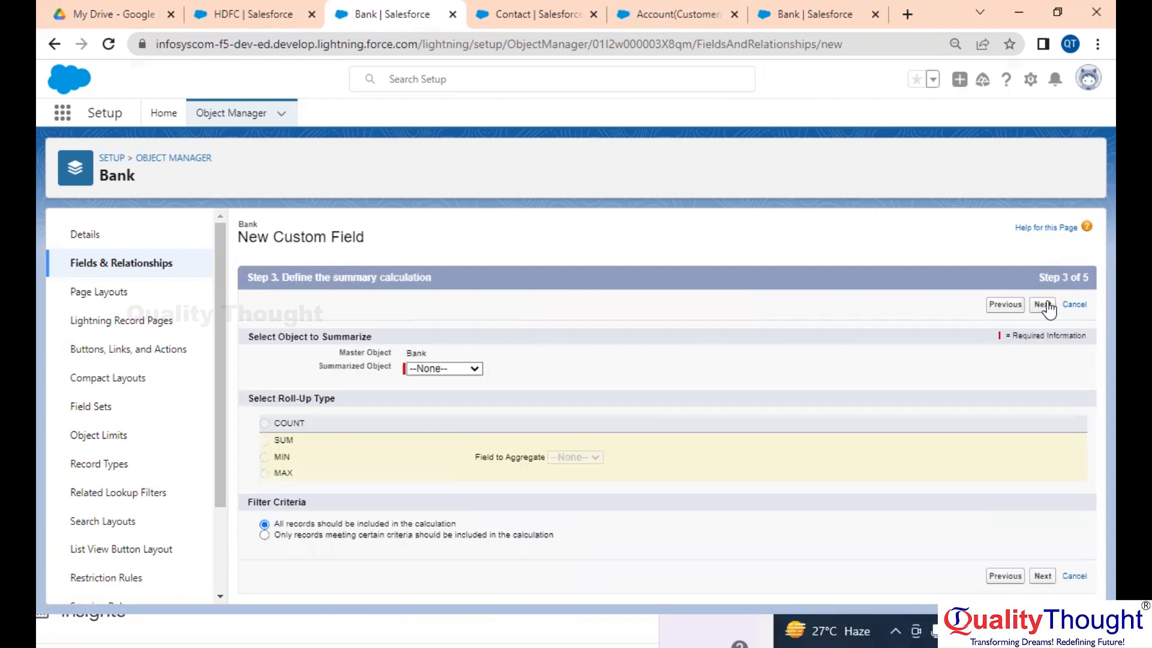
# Choose Transactions as the summarized object and SUM as the roll-up type for the Total Transactions field
pyautogui.click(460, 369)
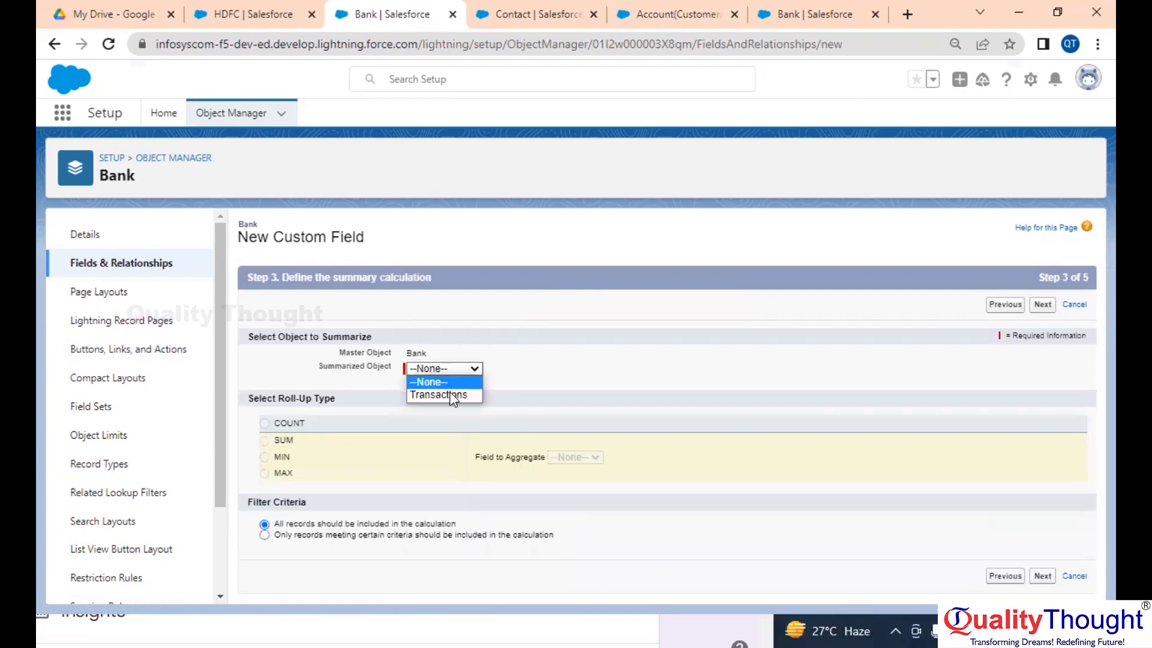
pyautogui.click(452, 395)
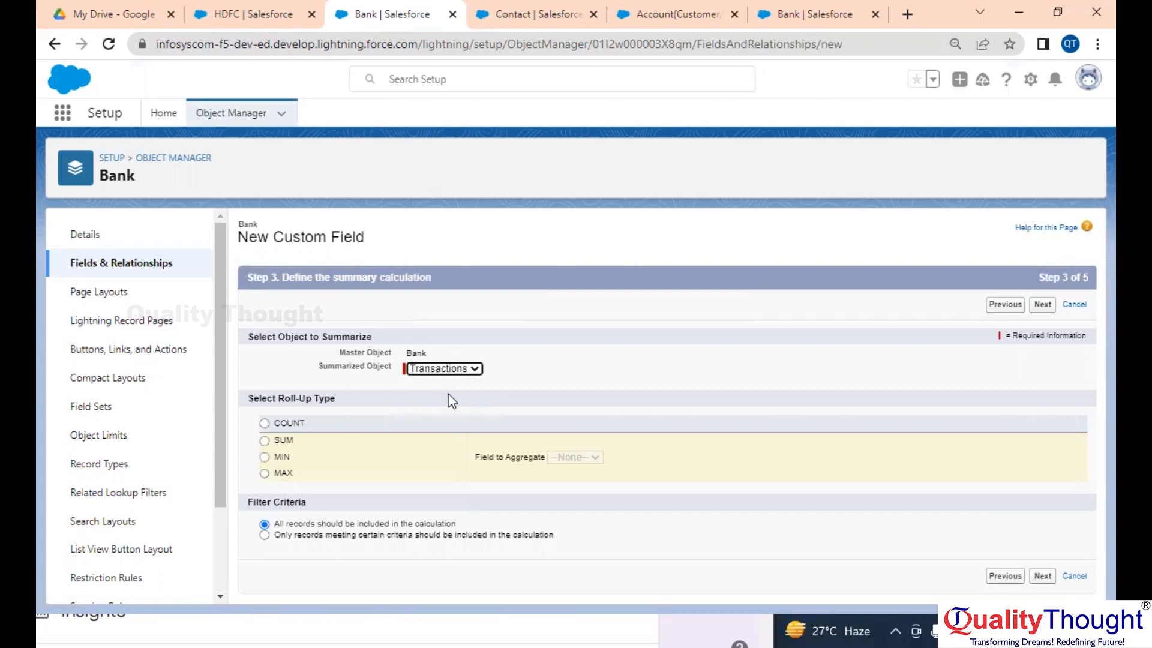
pyautogui.scroll(5, 449, 396)
pyautogui.hscroll(-3, 449, 396)
pyautogui.scroll(3, 449, 396)
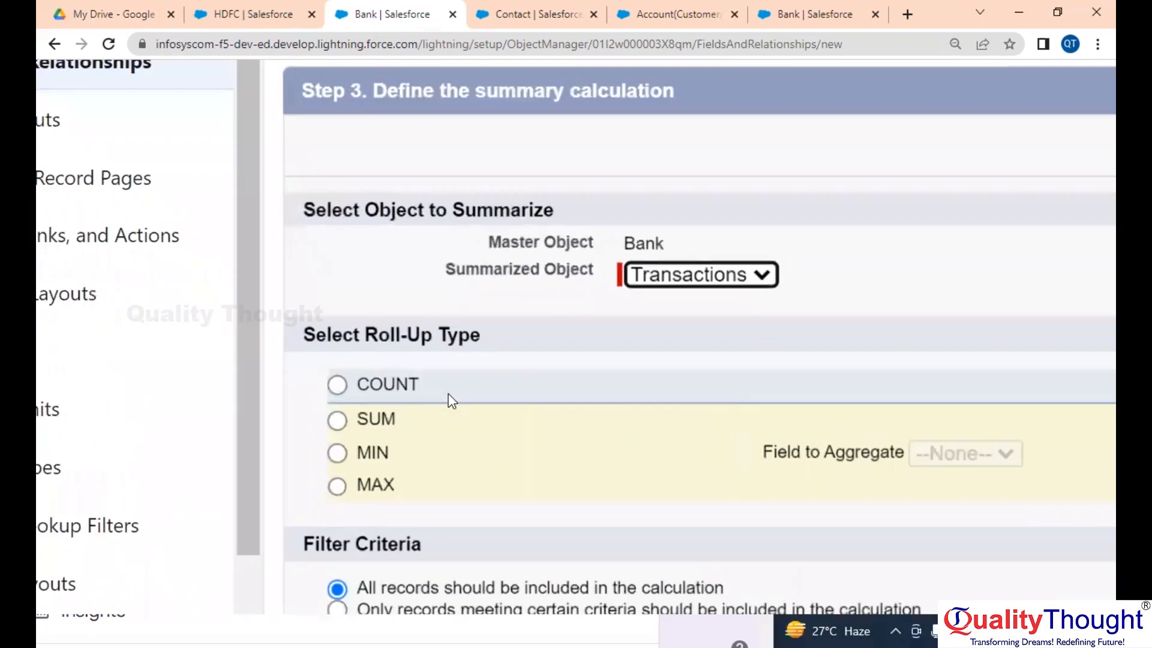
pyautogui.scroll(-2, 451, 401)
pyautogui.hscroll(-1, 452, 401)
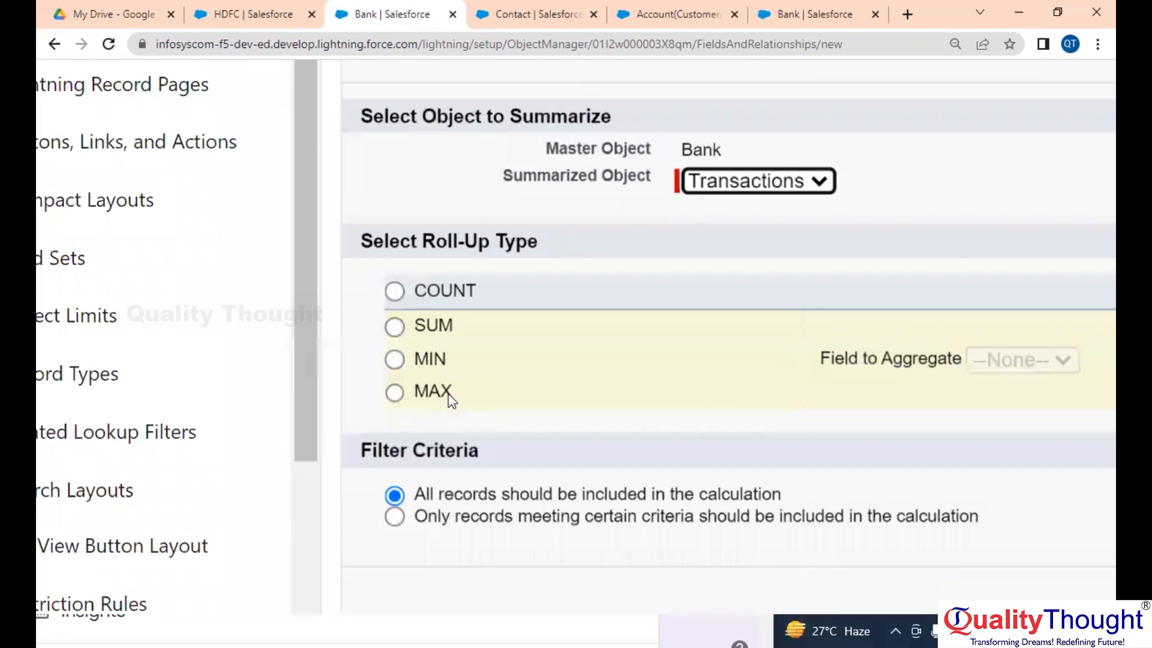
pyautogui.scroll(2, 451, 401)
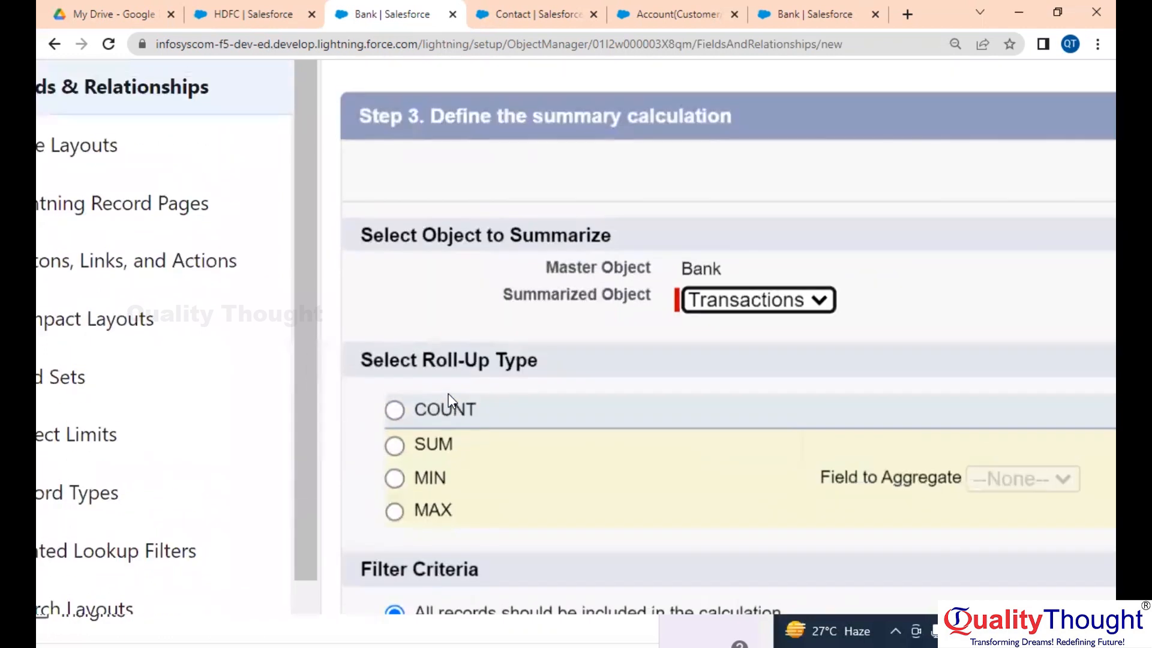
pyautogui.scroll(-1, 451, 401)
pyautogui.scroll(-2, 452, 401)
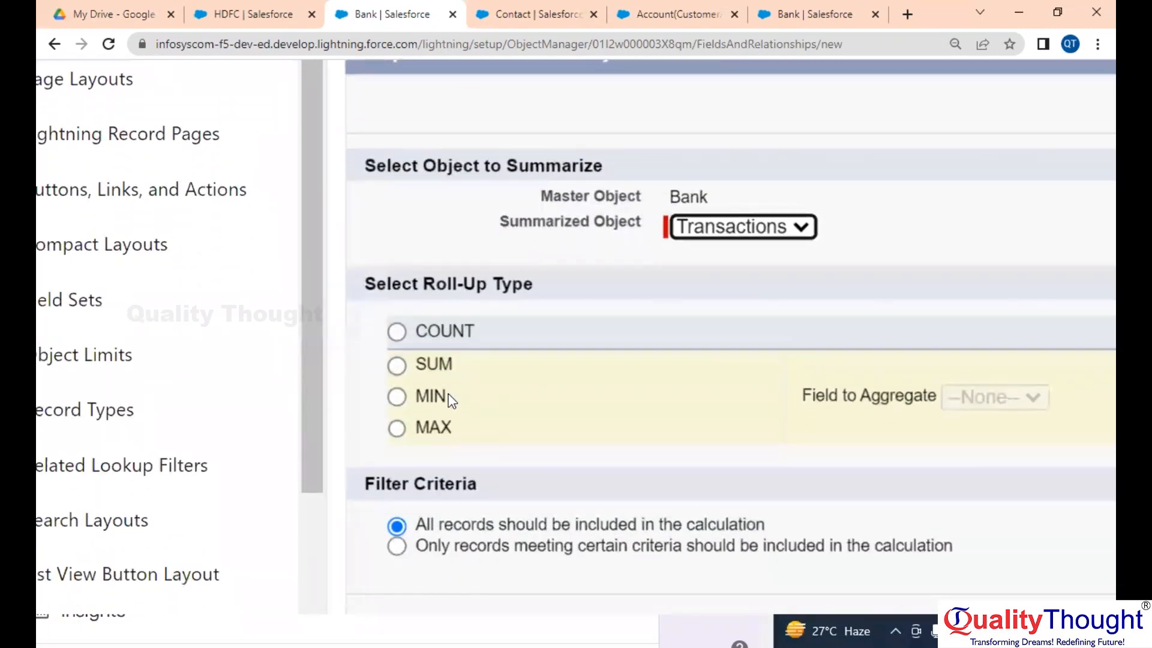
pyautogui.click(436, 371)
pyautogui.hscroll(3, 680, 375)
pyautogui.scroll(-1, 680, 375)
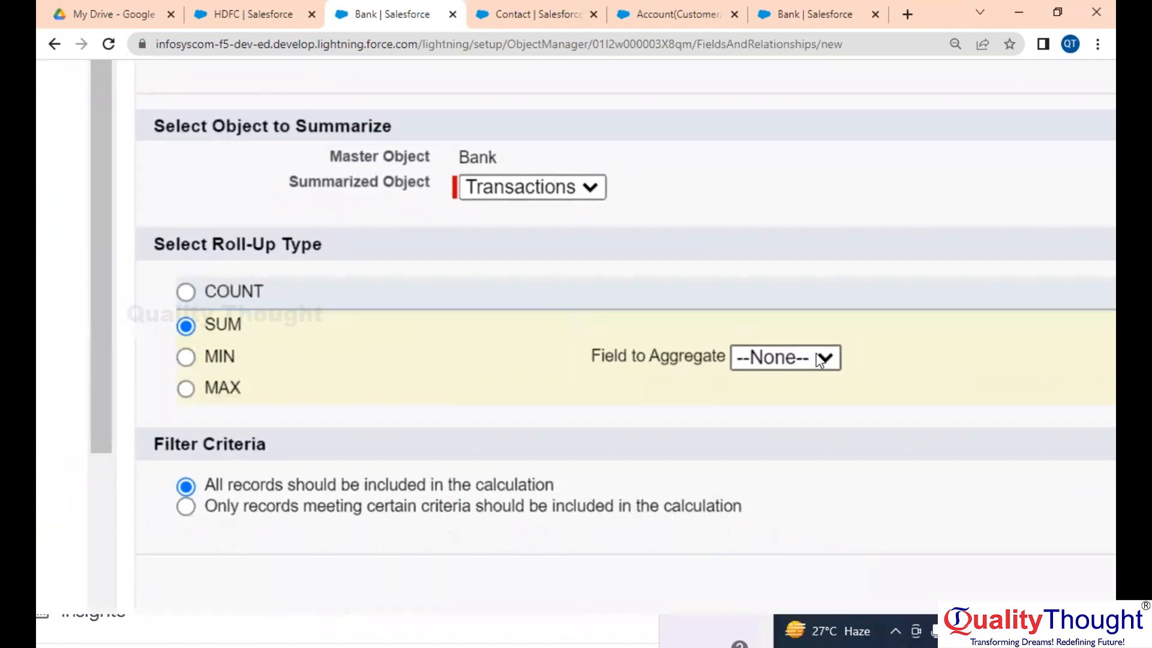
# Try COUNT as the roll-up type before returning to SUM
pyautogui.click(817, 358)
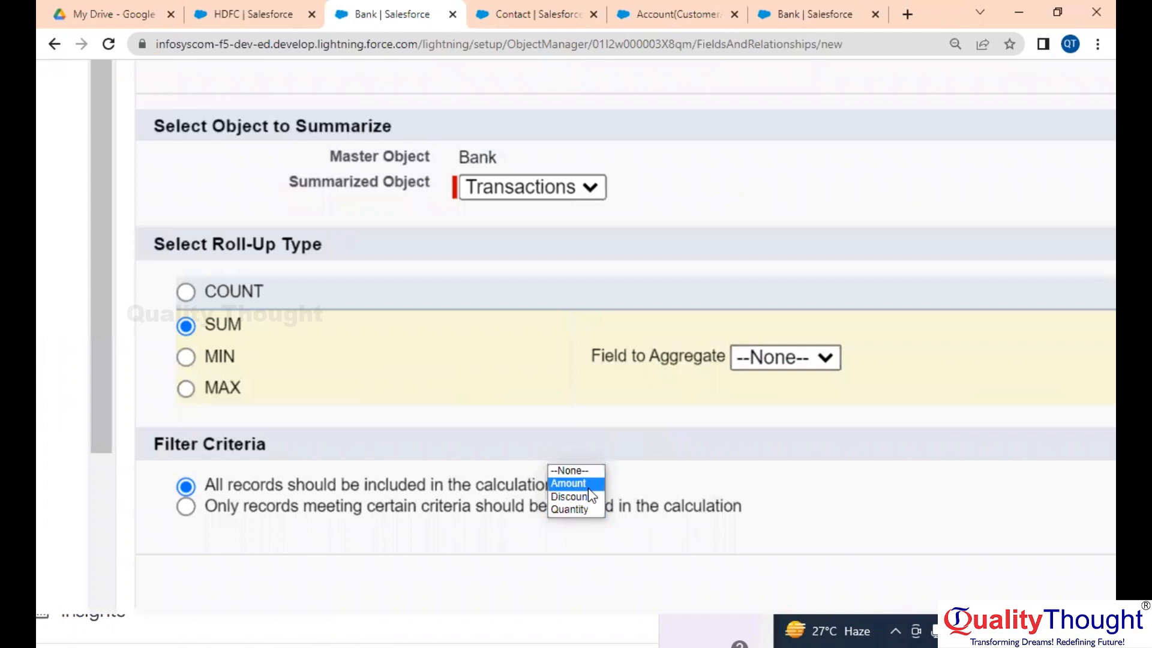
pyautogui.scroll(-5, 576, 413)
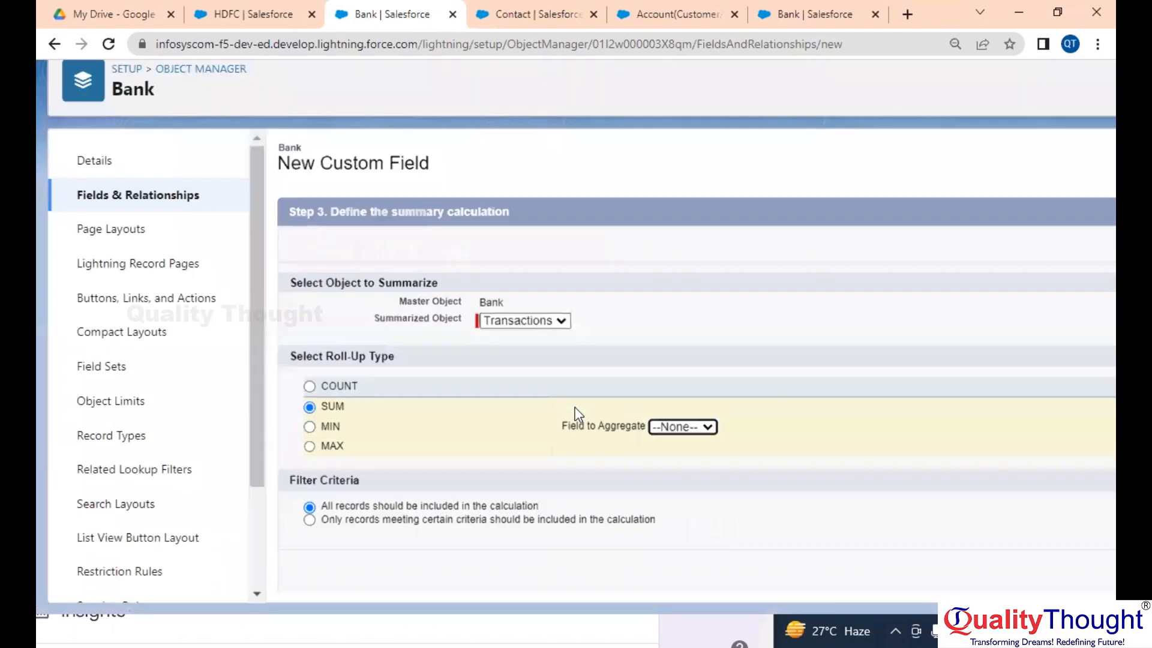
pyautogui.click(328, 386)
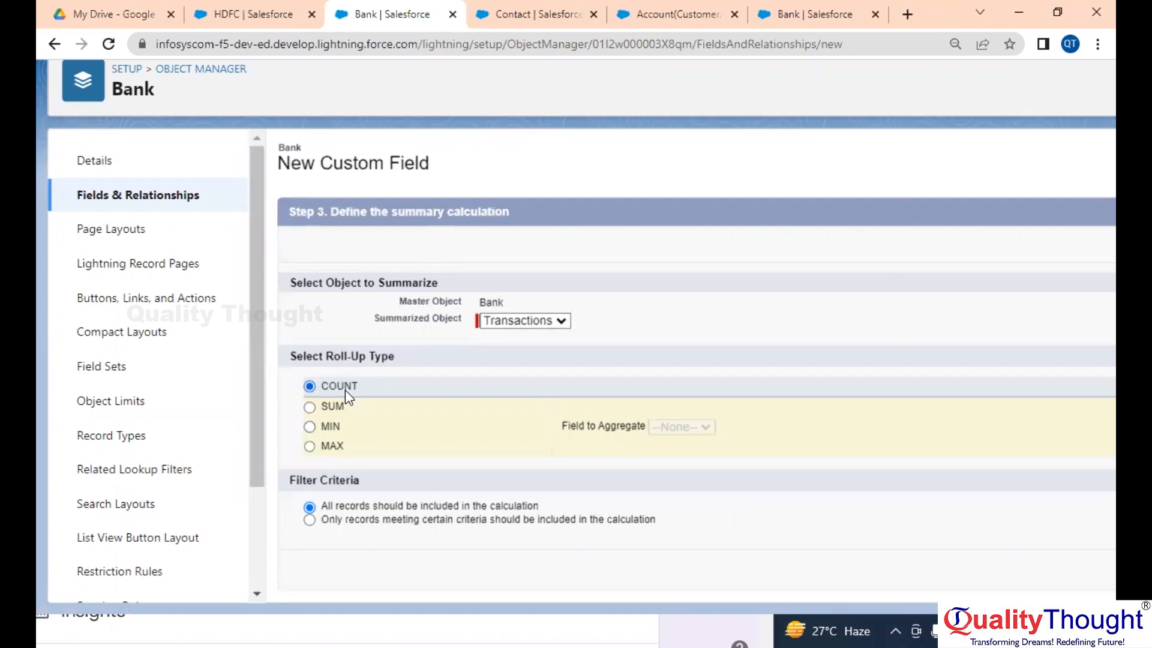
pyautogui.click(330, 407)
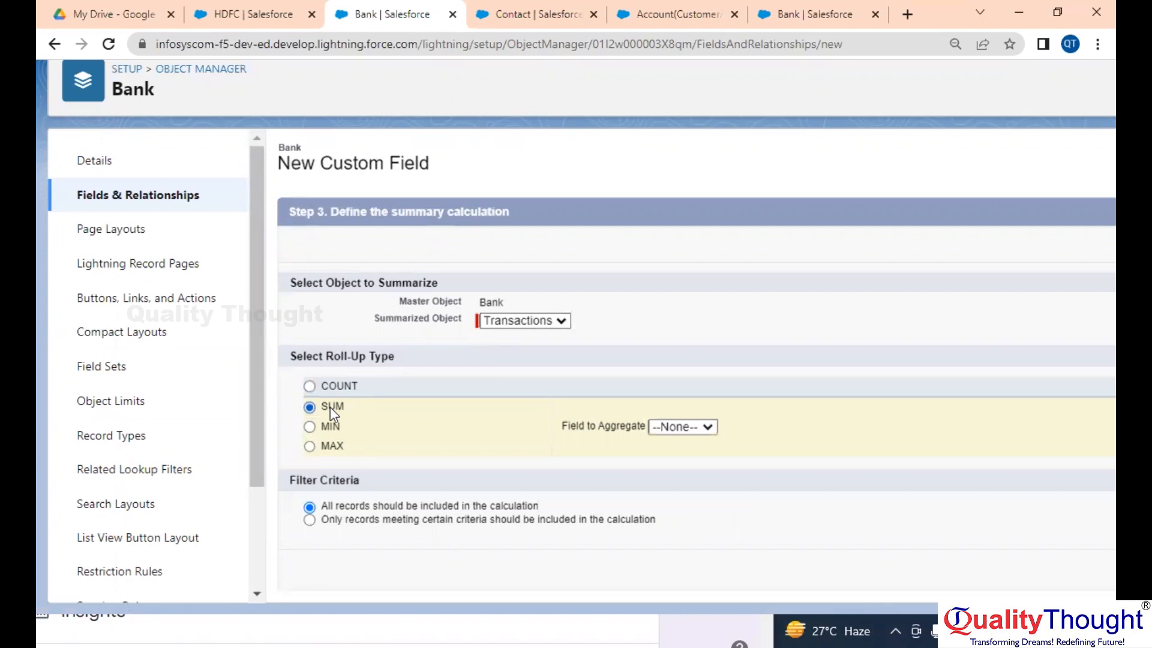
# Set Amount as the field to aggregate for the SUM roll-up and continue to field-level security
pyautogui.click(682, 430)
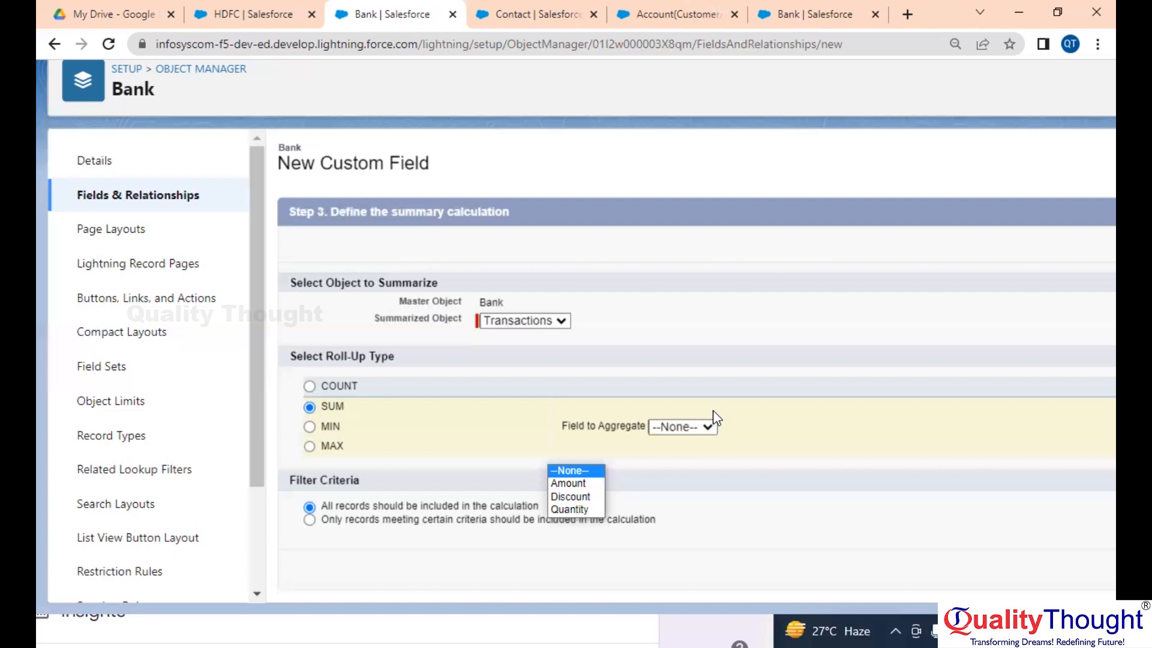
pyautogui.click(579, 485)
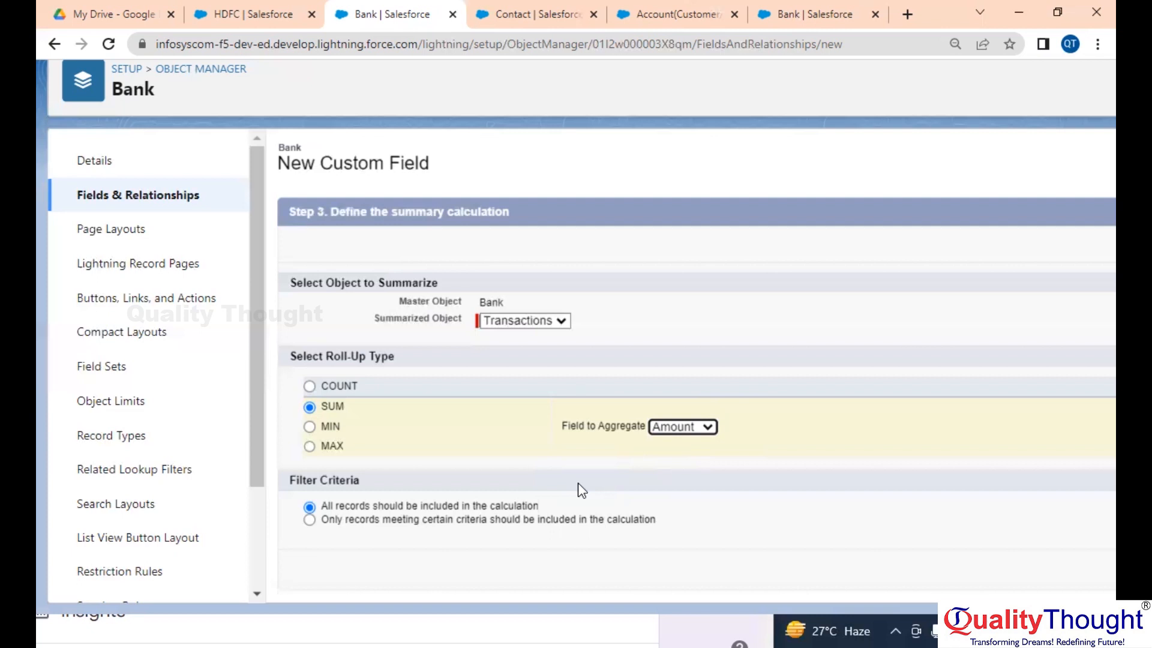
pyautogui.click(694, 424)
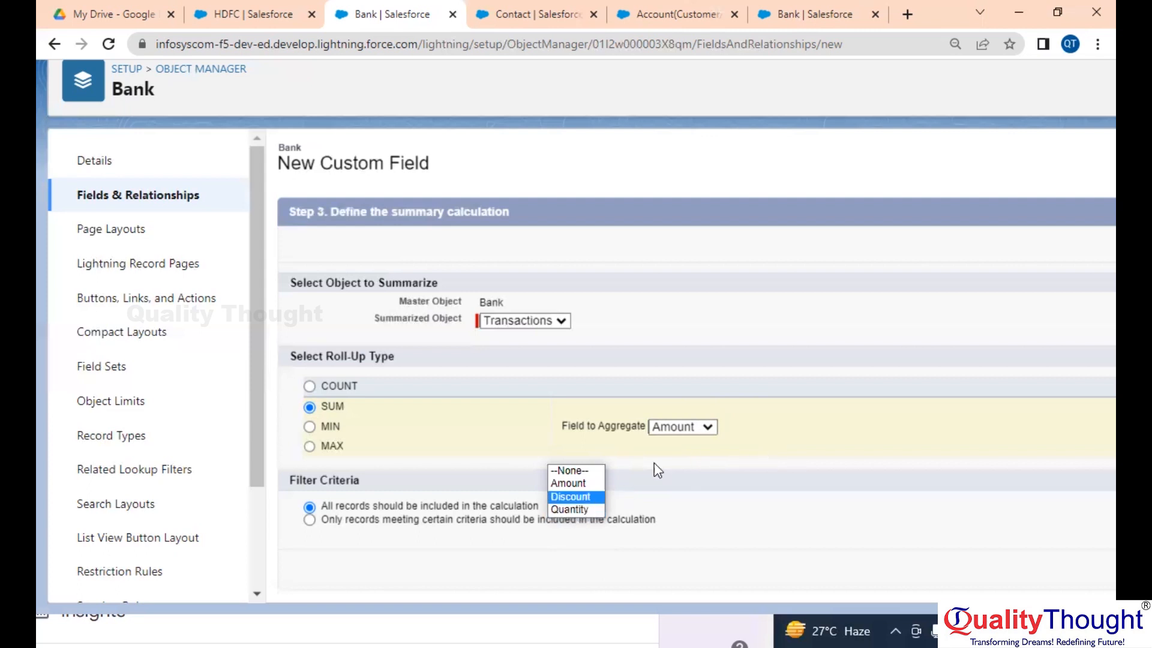
pyautogui.click(558, 483)
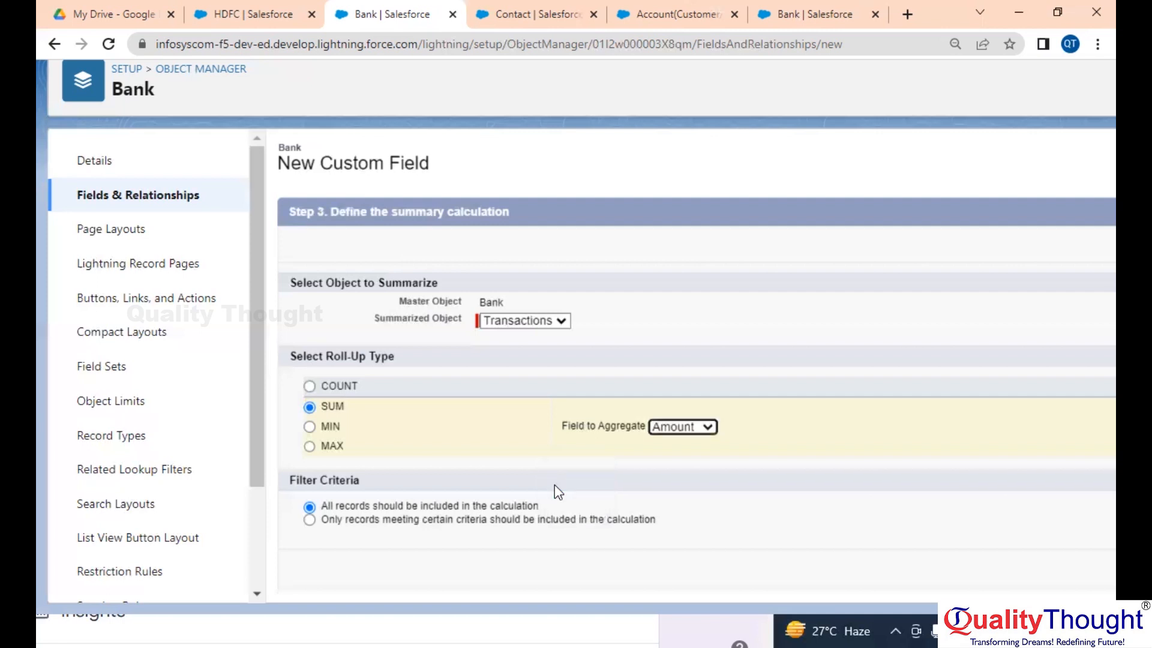
pyautogui.hscroll(3, 777, 442)
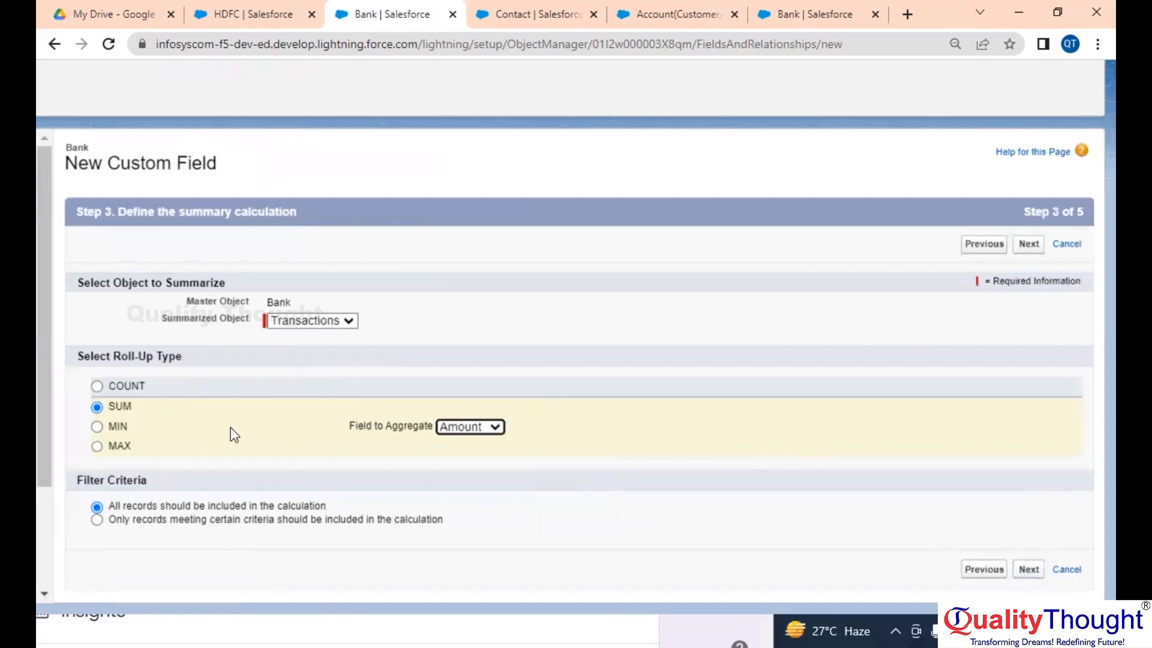
pyautogui.click(1033, 573)
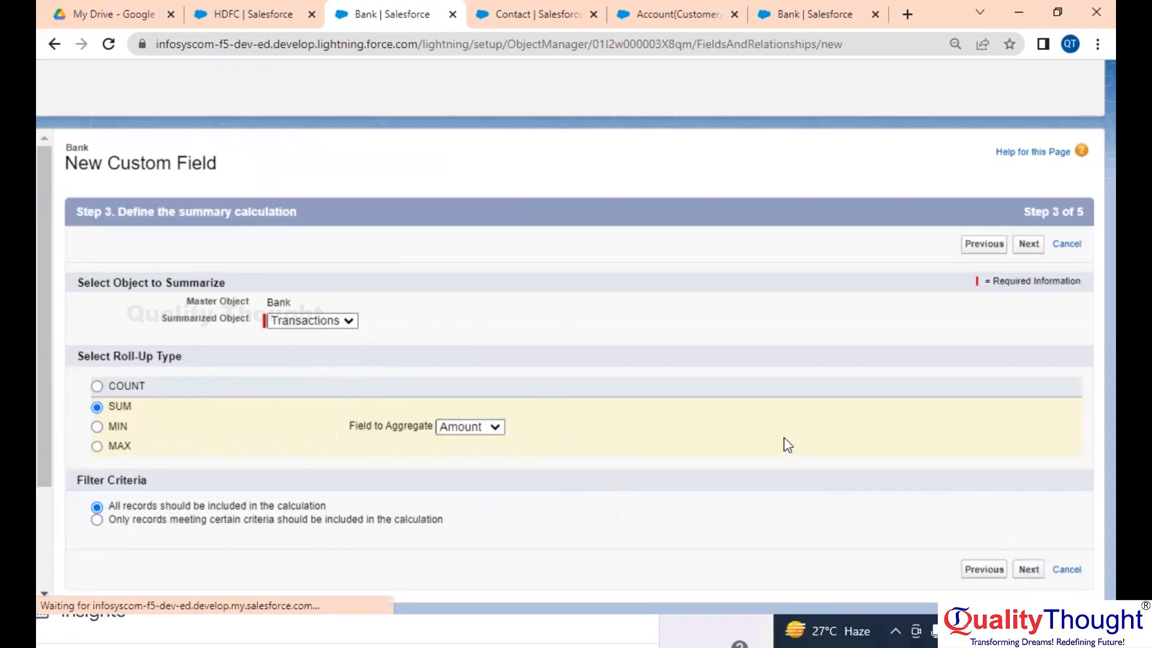
# Make Total Transactions visible to all profiles and save it on Bank Layout, starting another new custom field
pyautogui.scroll(-6, 788, 445)
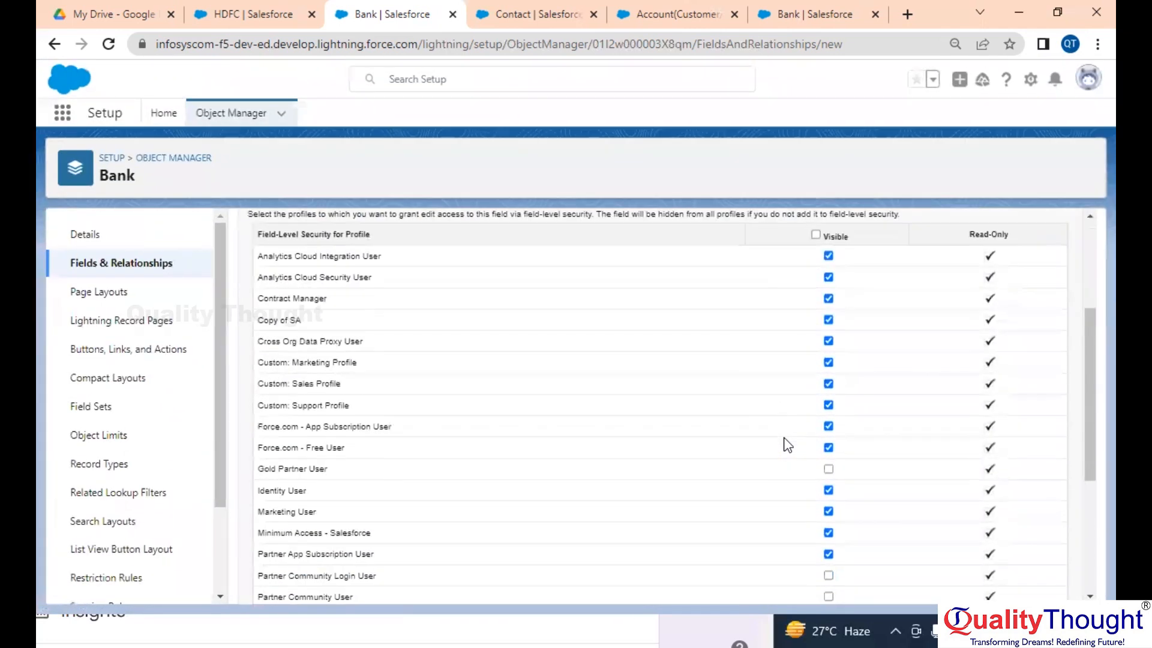
pyautogui.scroll(5, 788, 445)
pyautogui.scroll(1, 788, 445)
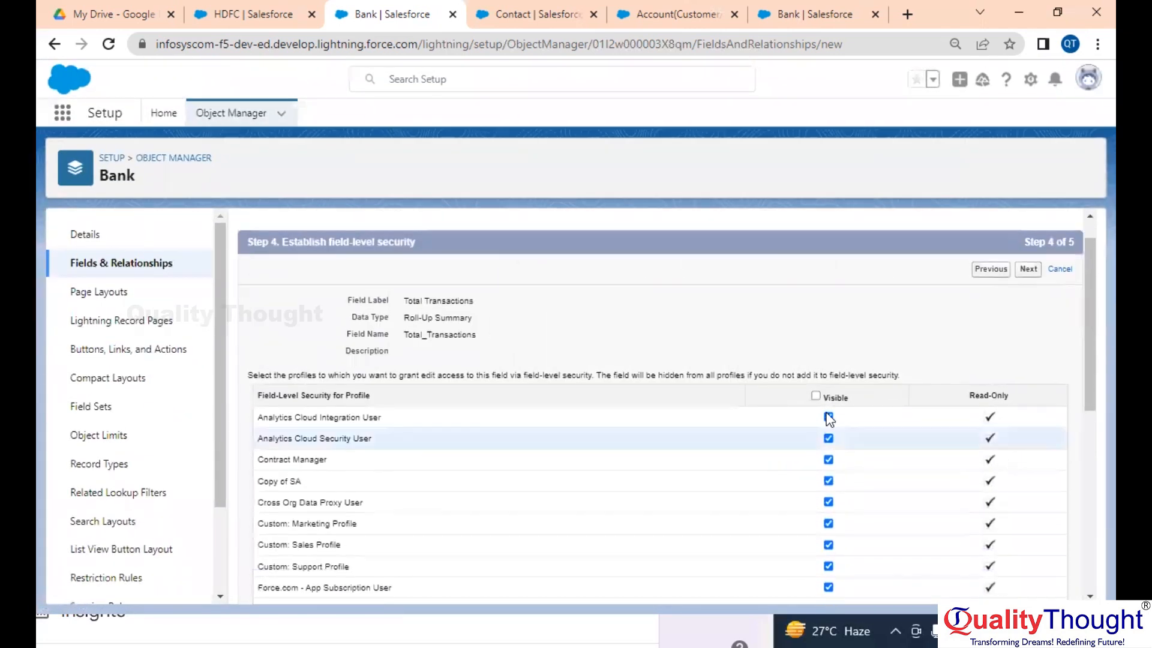
pyautogui.click(817, 396)
pyautogui.click(1028, 269)
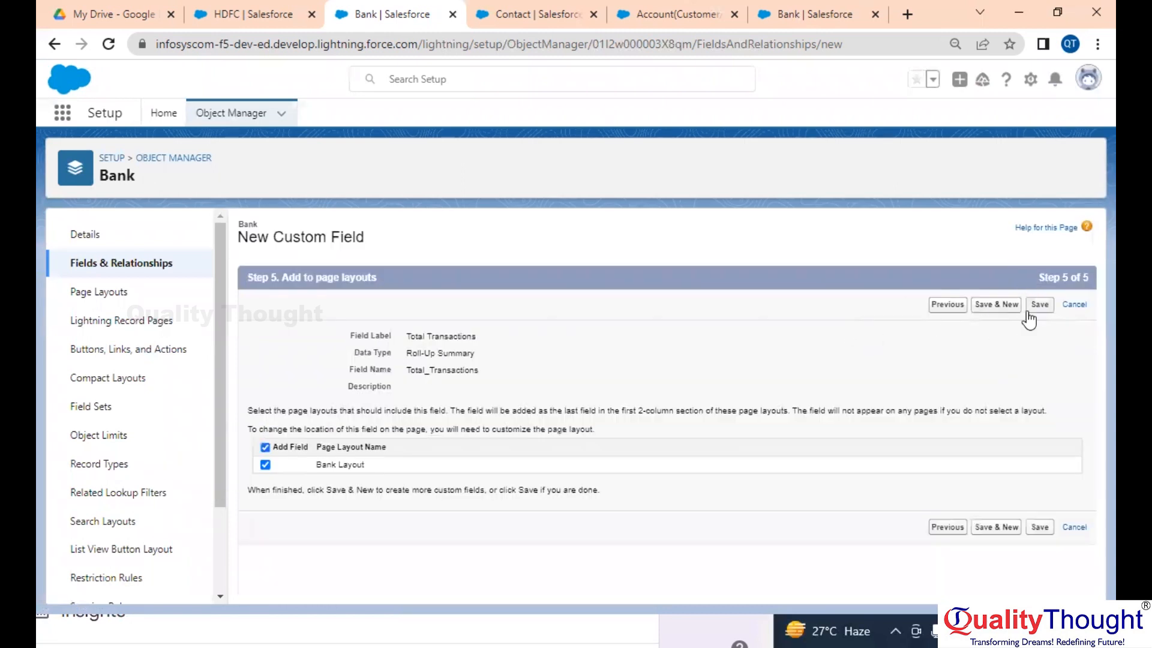
pyautogui.click(1008, 306)
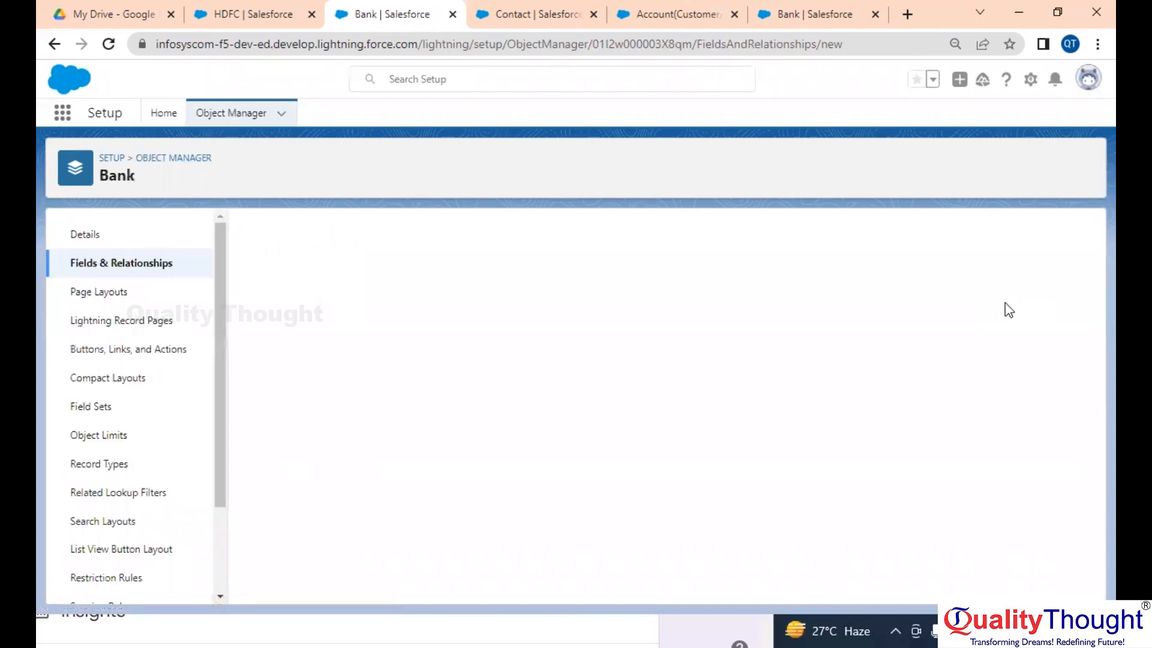
# Choose Roll-Up Summary for the new field and label it No of Transactions, copied from the Google Docs list
pyautogui.click(264, 474)
pyautogui.press('Return')
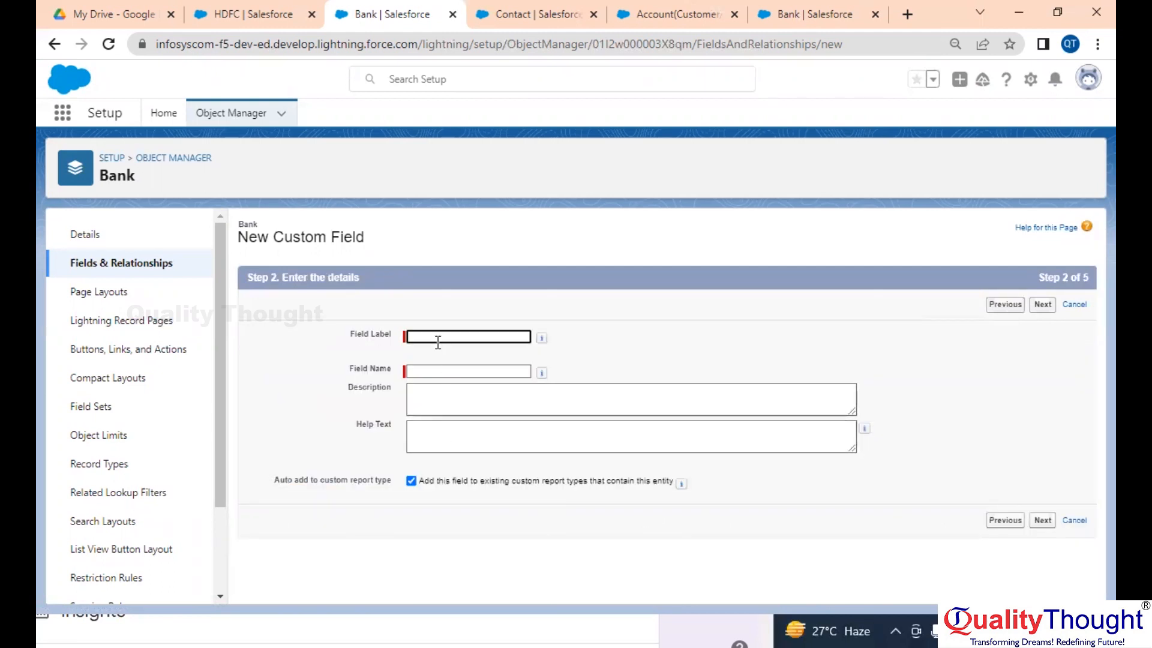
pyautogui.hotkey('alt', 'Tab')
pyautogui.moveTo(581, 171); pyautogui.dragTo(442, 171)
pyautogui.hotkey('ctrl', 'c')
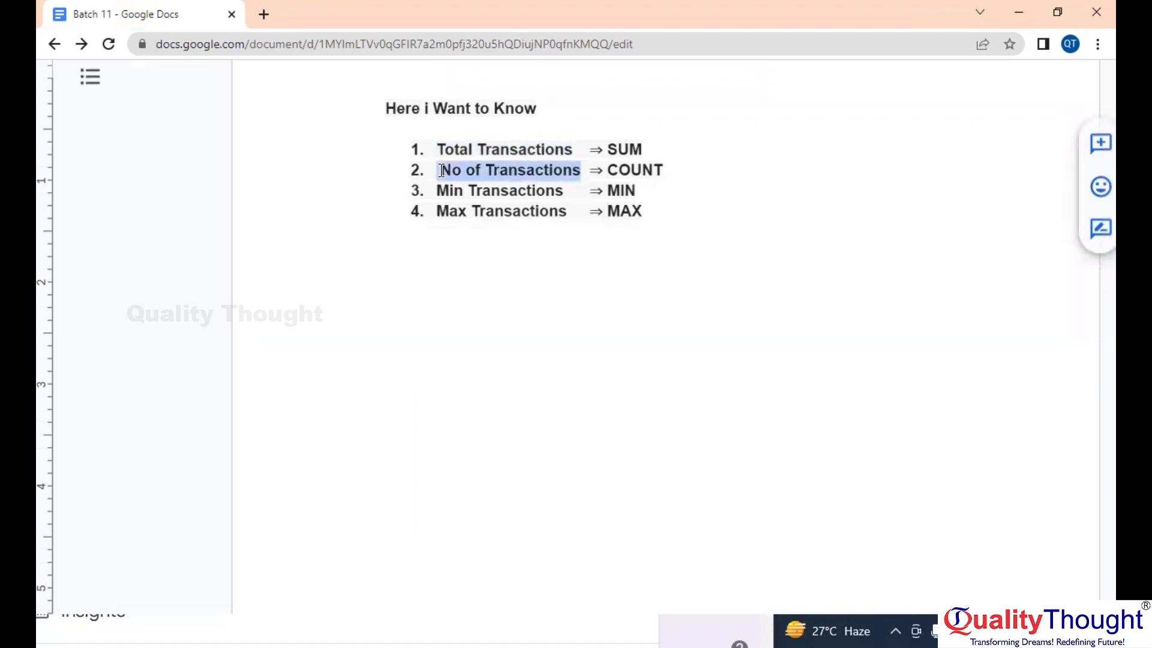
pyautogui.hotkey('alt', 'Tab')
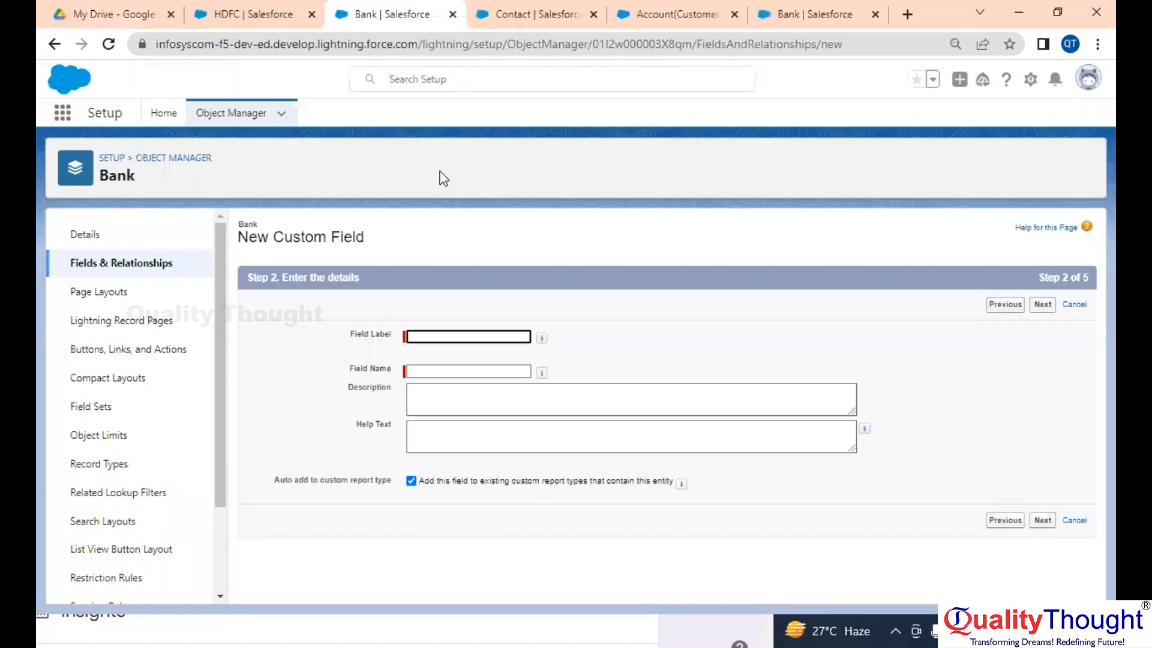
pyautogui.hotkey('ctrl', 'v')
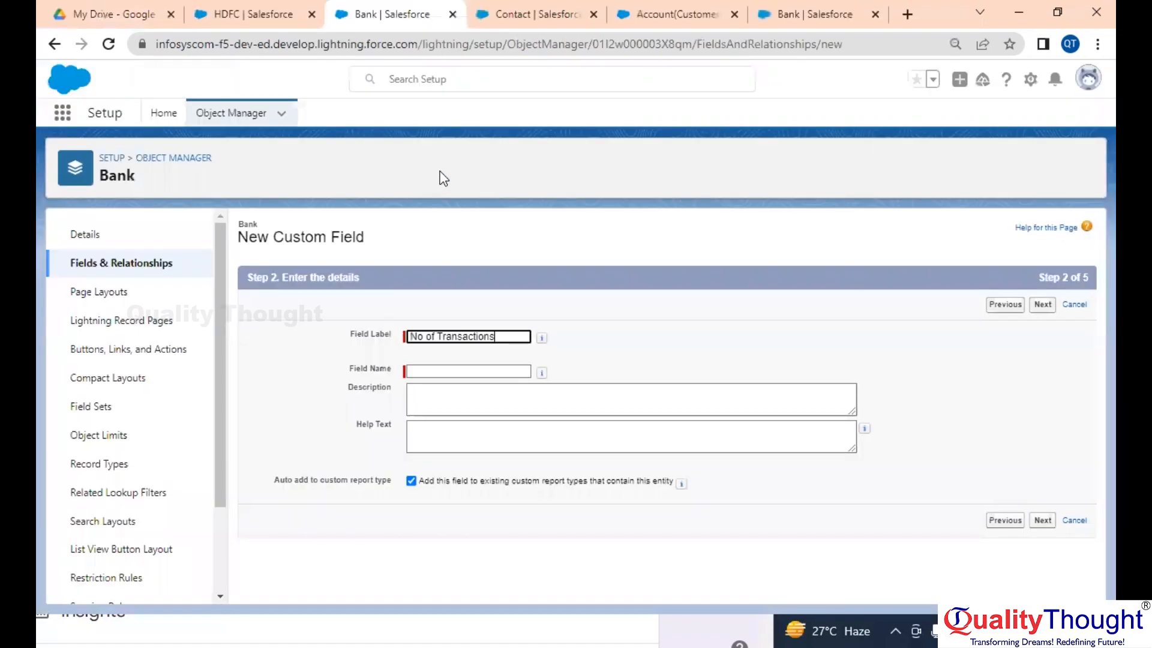
pyautogui.click(586, 349)
pyautogui.click(1042, 304)
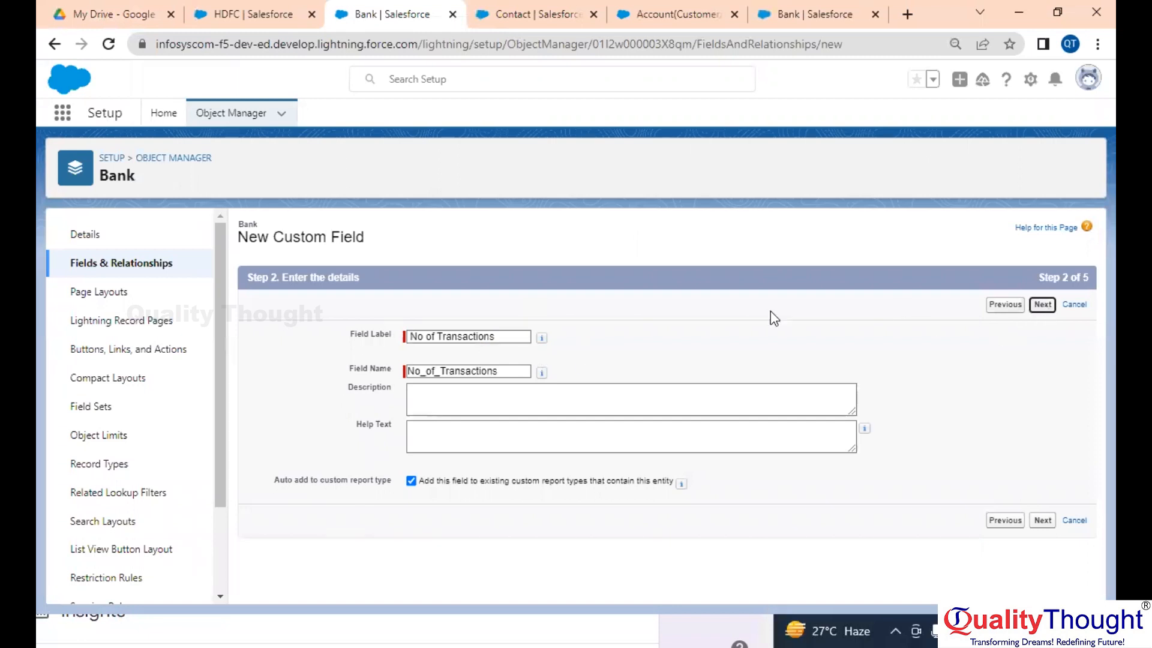
# Summarize Transactions with a COUNT roll-up, keep the default field security and layout, and save the field to start another one
pyautogui.click(451, 370)
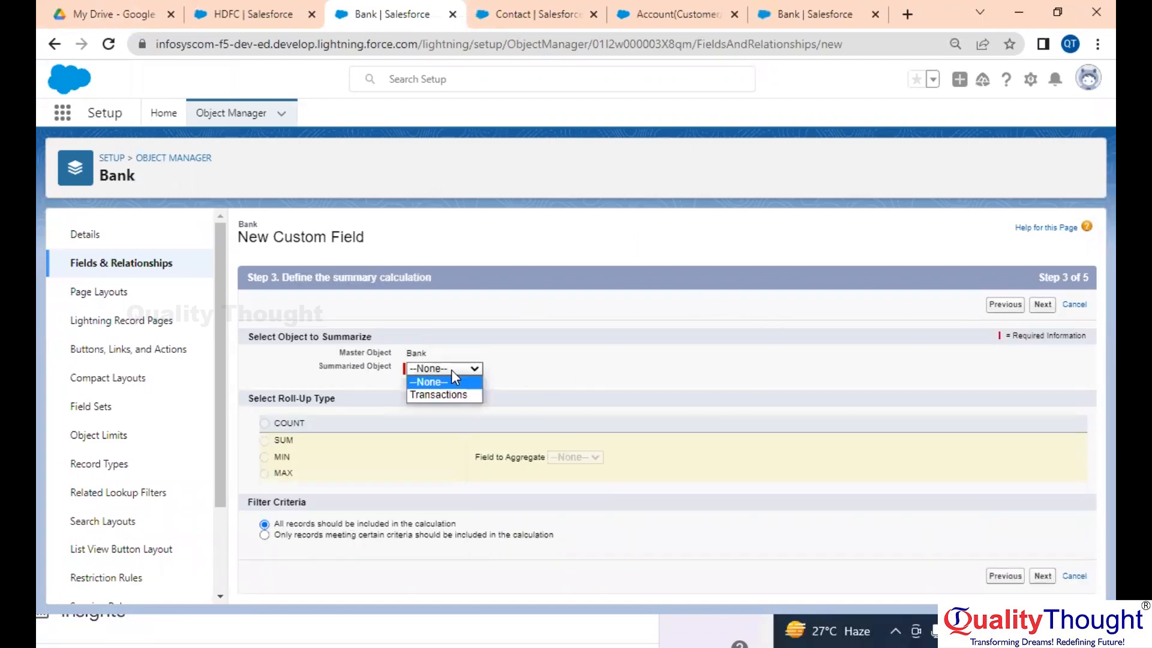
pyautogui.click(447, 393)
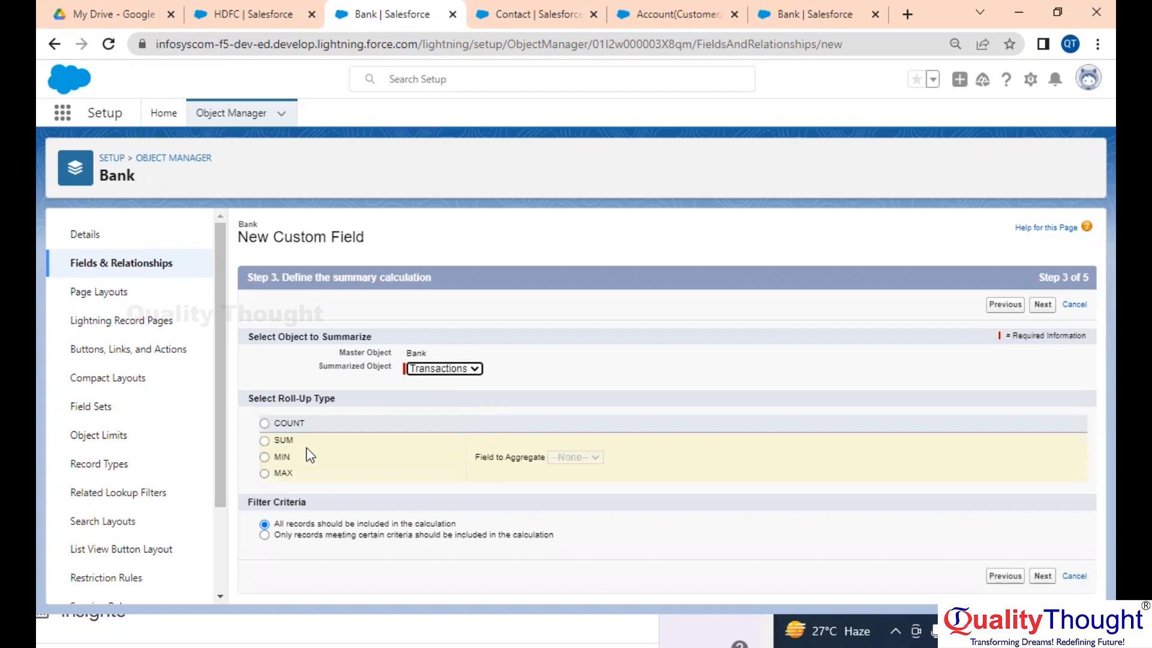
pyautogui.click(265, 423)
pyautogui.click(1044, 304)
pyautogui.click(1029, 304)
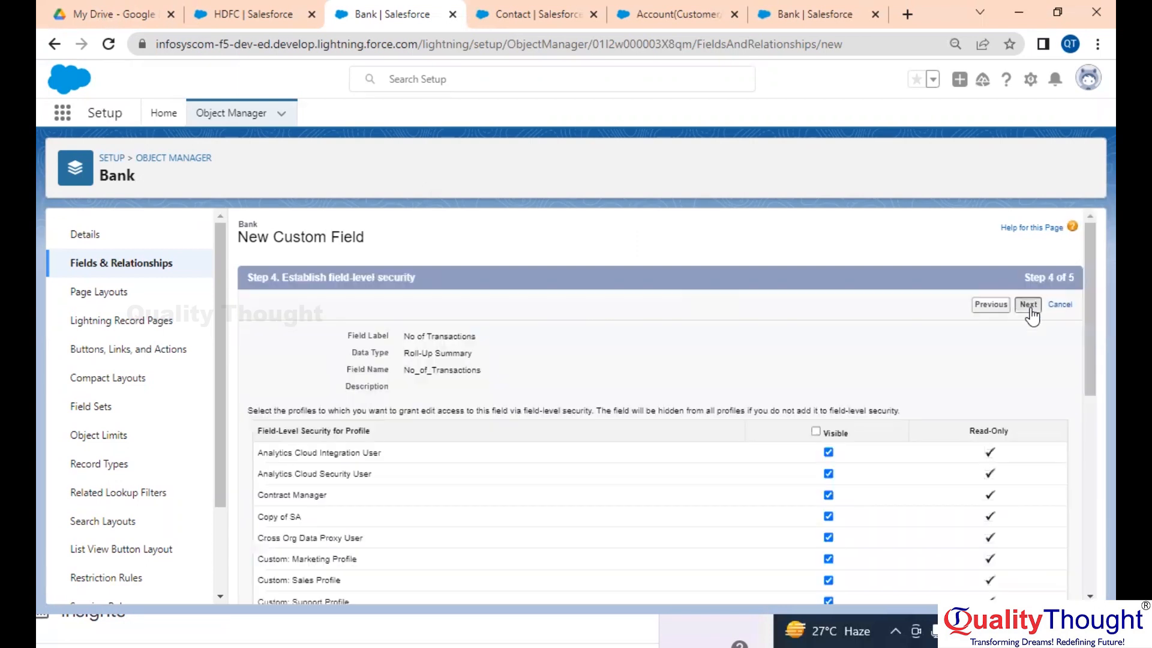
pyautogui.click(996, 304)
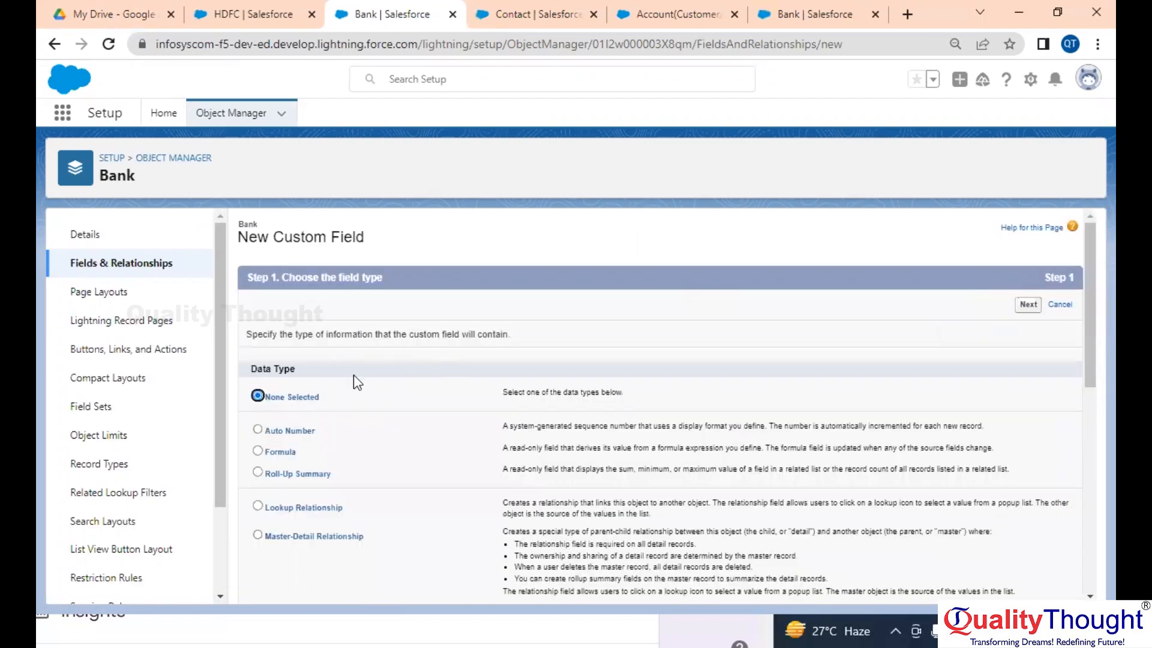
# Choose Roll-Up Summary for the new field, label it Min Transactions as copied from the Google Docs list, and continue to the summary calculation
pyautogui.click(285, 474)
pyautogui.click(1027, 306)
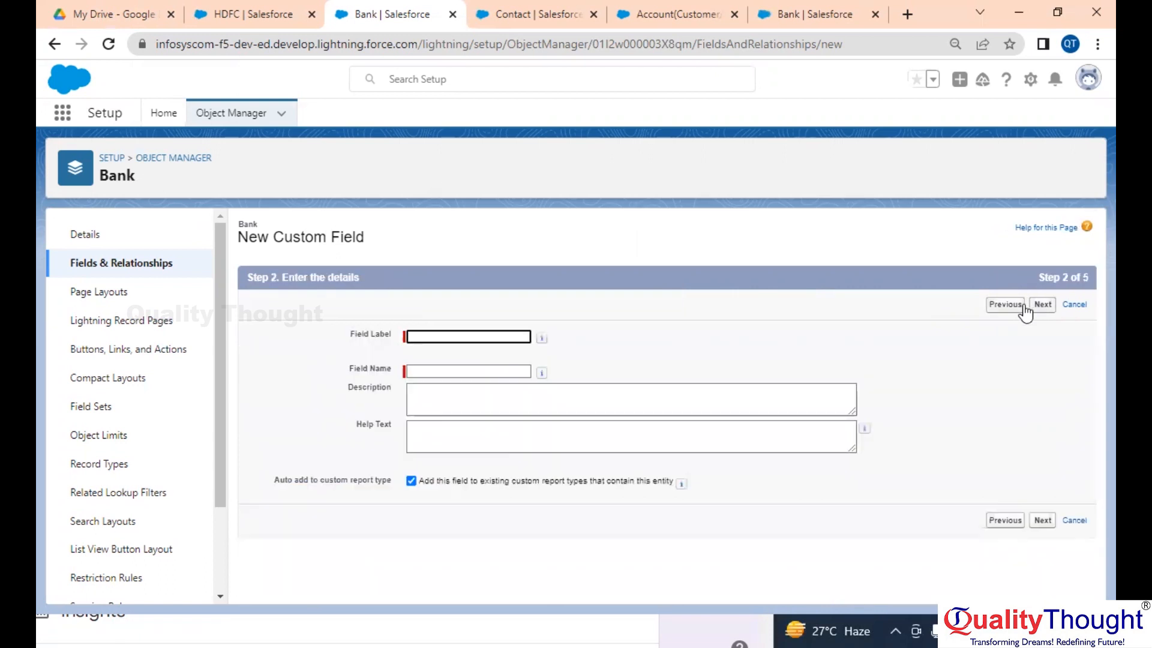
pyautogui.hotkey('alt', 'Tab')
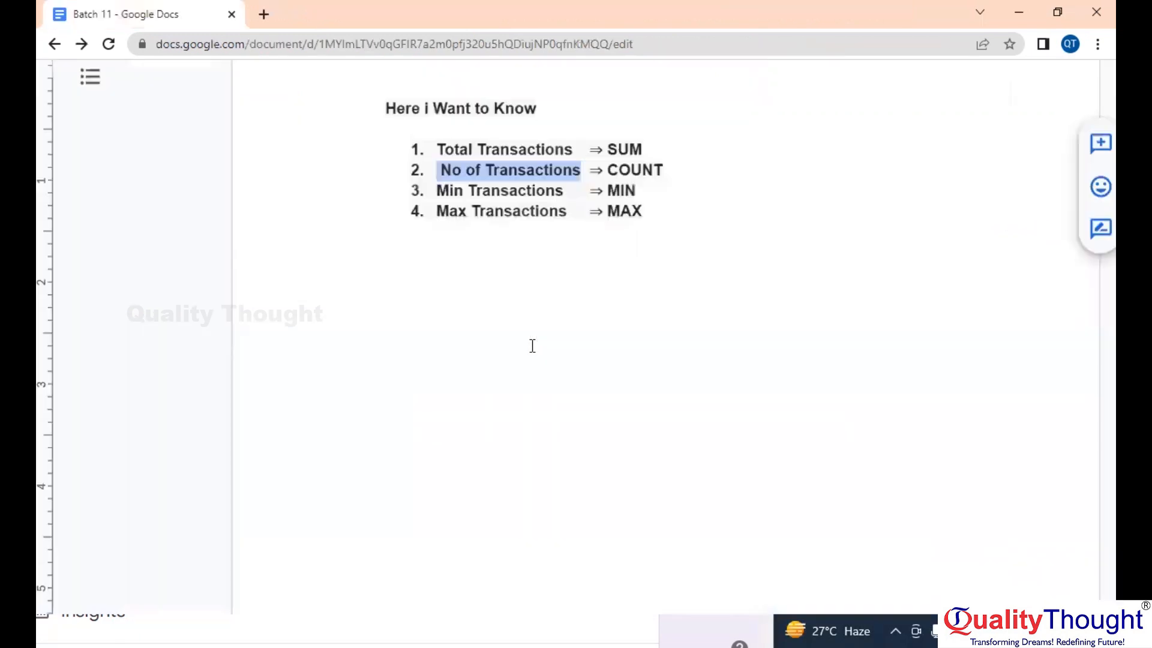
pyautogui.click(564, 191)
pyautogui.moveTo(564, 191); pyautogui.dragTo(431, 194)
pyautogui.hotkey('ctrl', 'c')
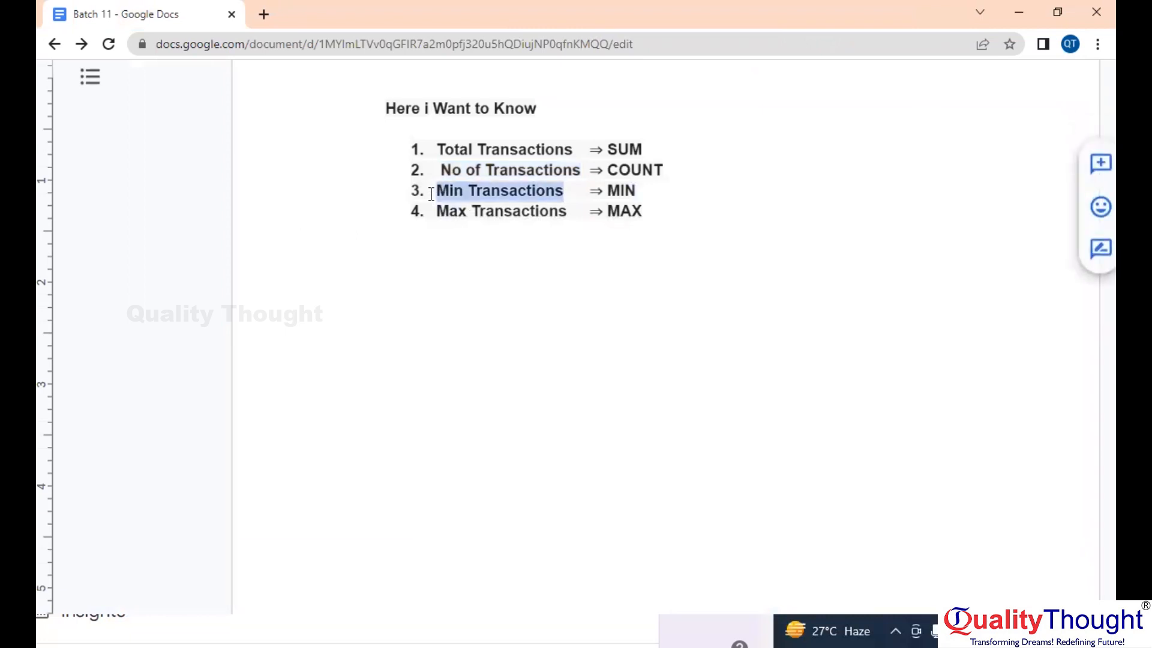
pyautogui.hotkey('alt', 'Tab')
pyautogui.hotkey('ctrl', 'v')
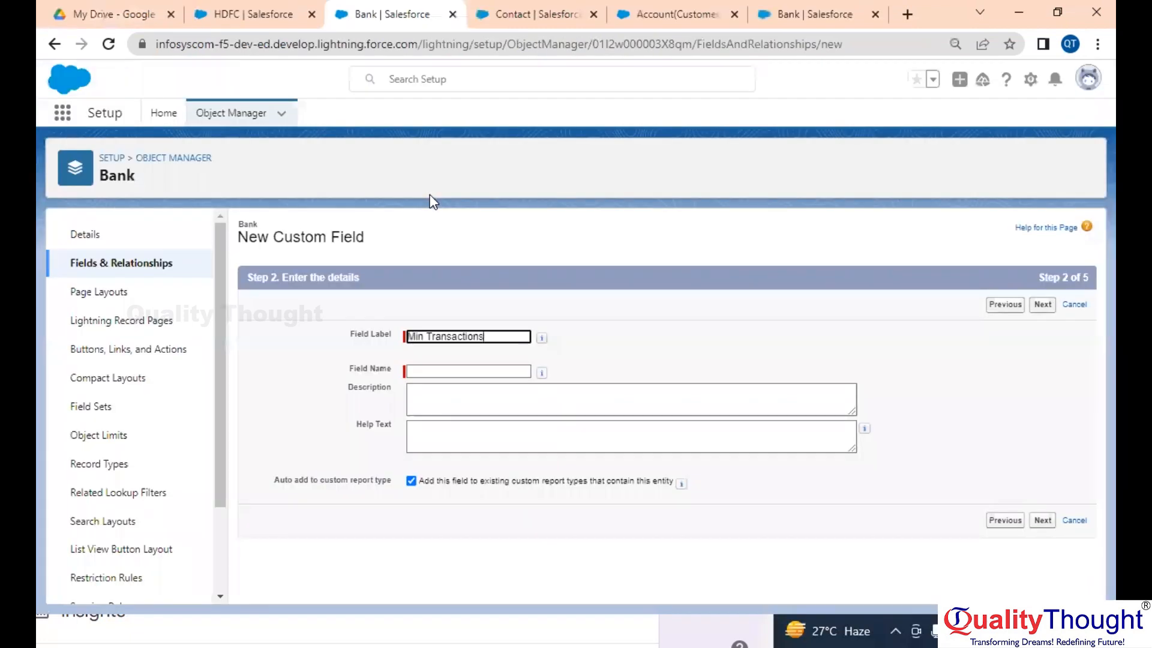
pyautogui.press('Tab')
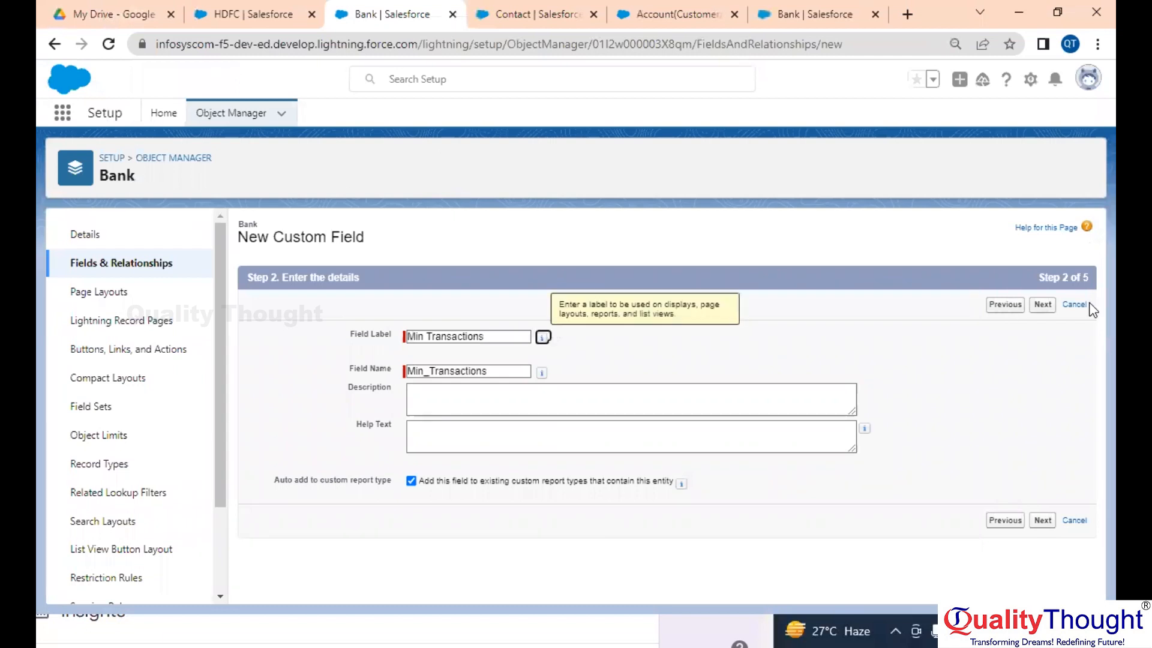
pyautogui.click(1044, 306)
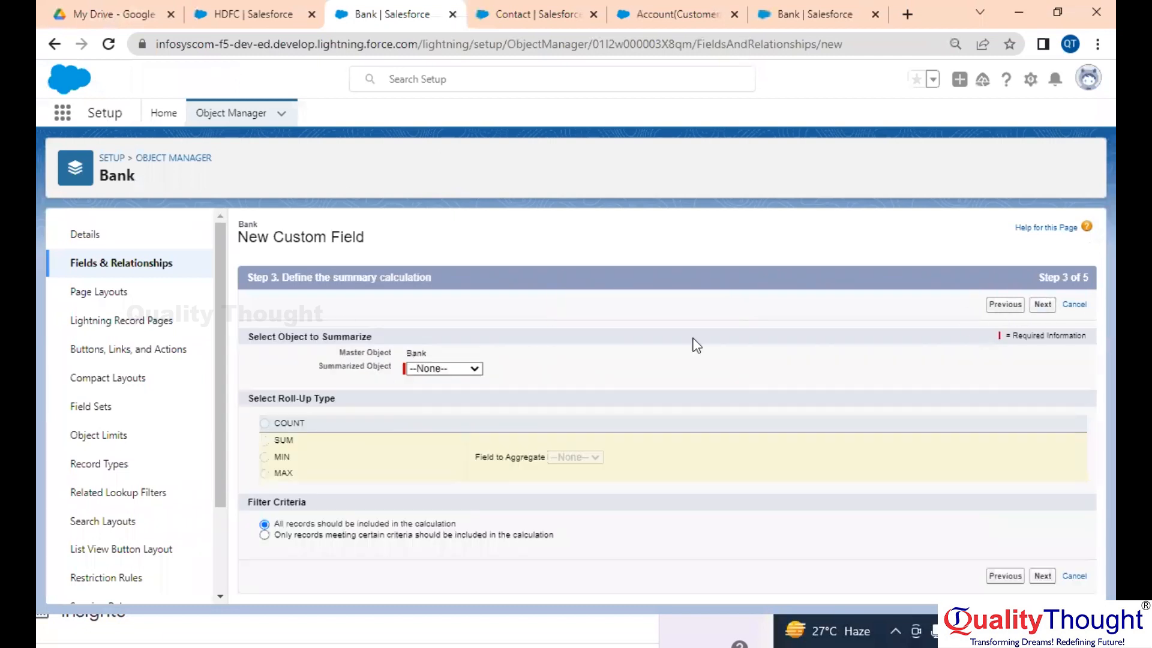
# Set Transactions as the summarized object with a MIN roll-up and open the choices for the field to aggregate
pyautogui.click(463, 368)
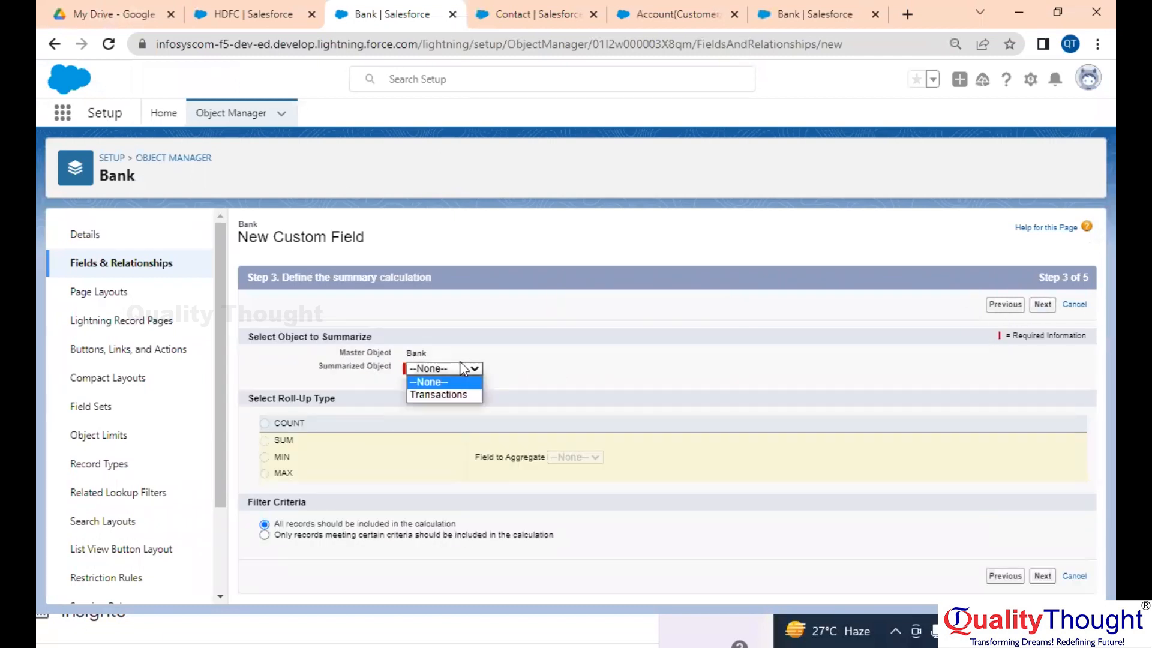
pyautogui.click(444, 396)
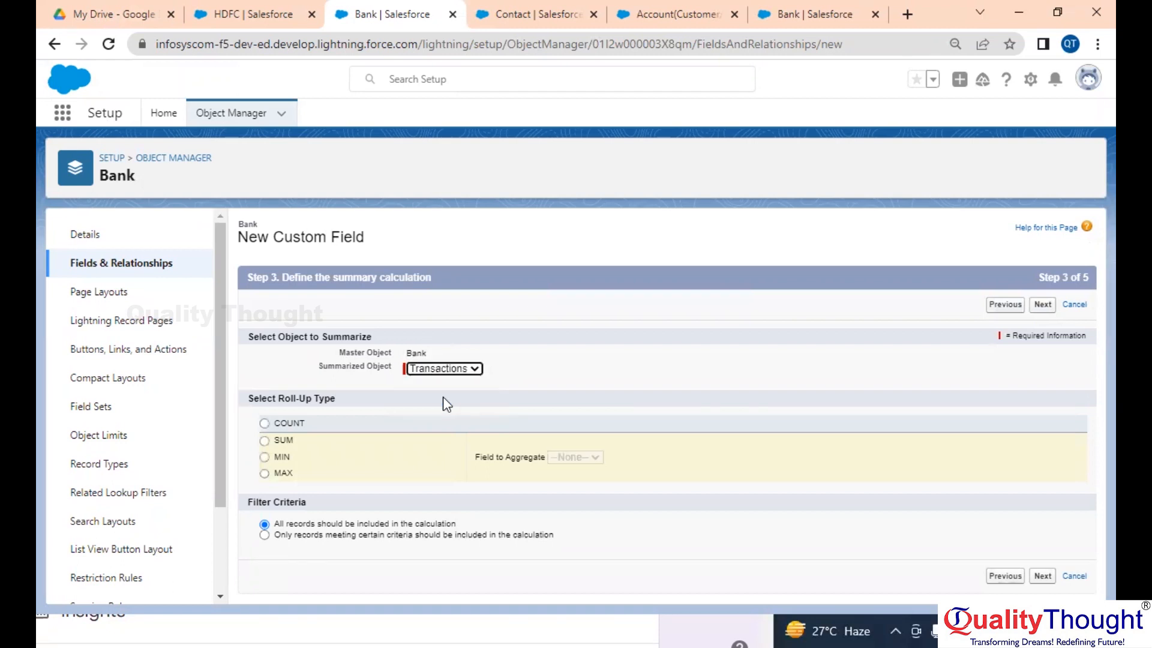
pyautogui.click(285, 461)
pyautogui.click(676, 459)
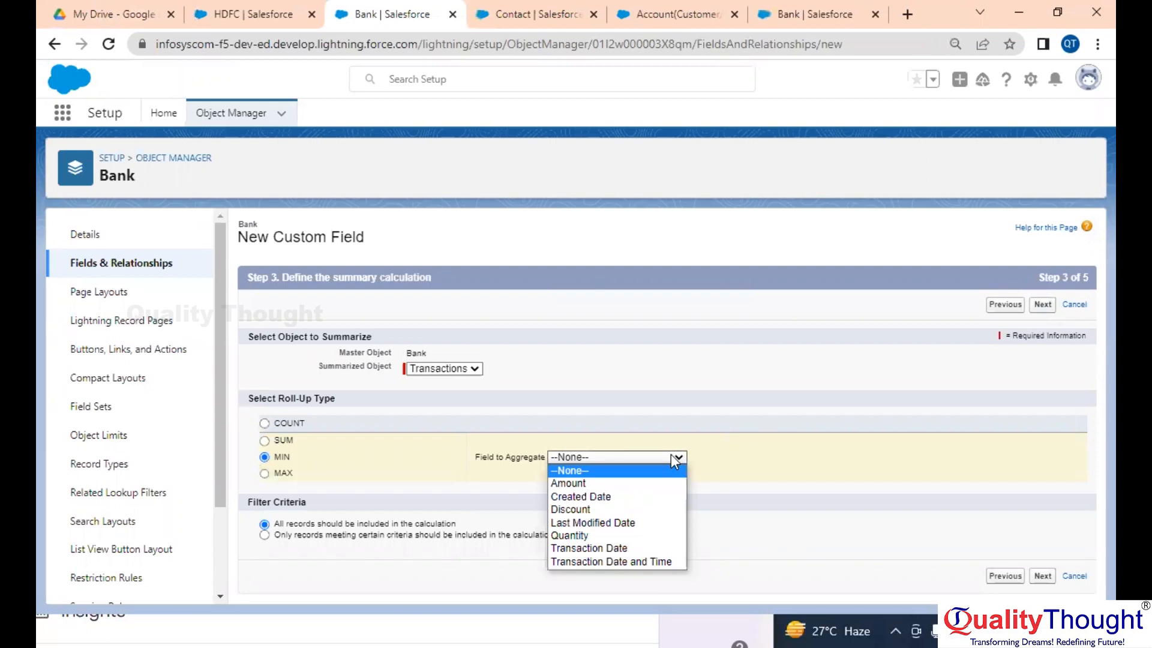
# In the Google Docs list, reword the SUM, MIN and MAX entries as Total Amount, Min Amount and Max Amount, and return to Salesforce
pyautogui.hotkey('alt', 'Tab')
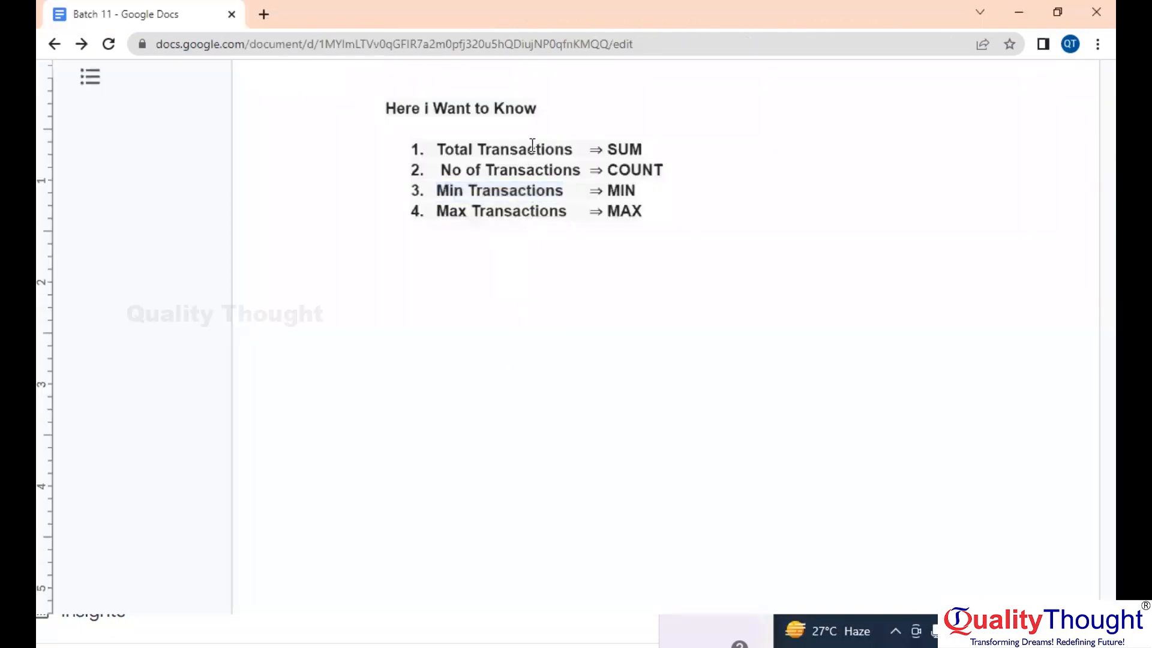
pyautogui.doubleClick(532, 149)
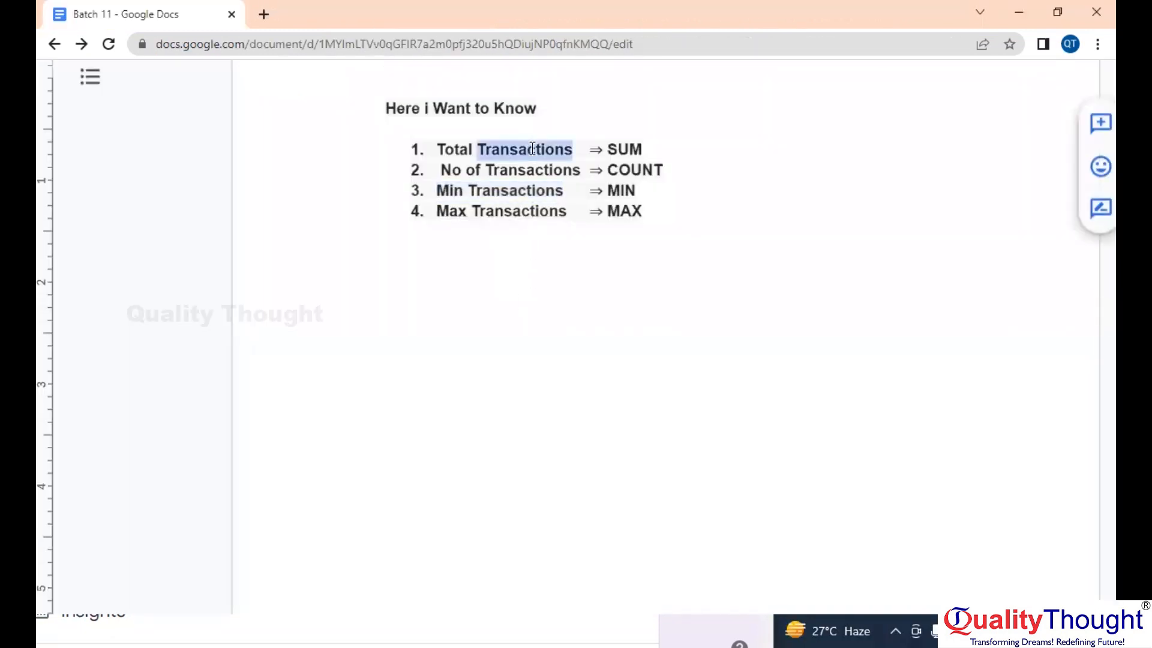
pyautogui.write('Amount')
pyautogui.press('Delete')
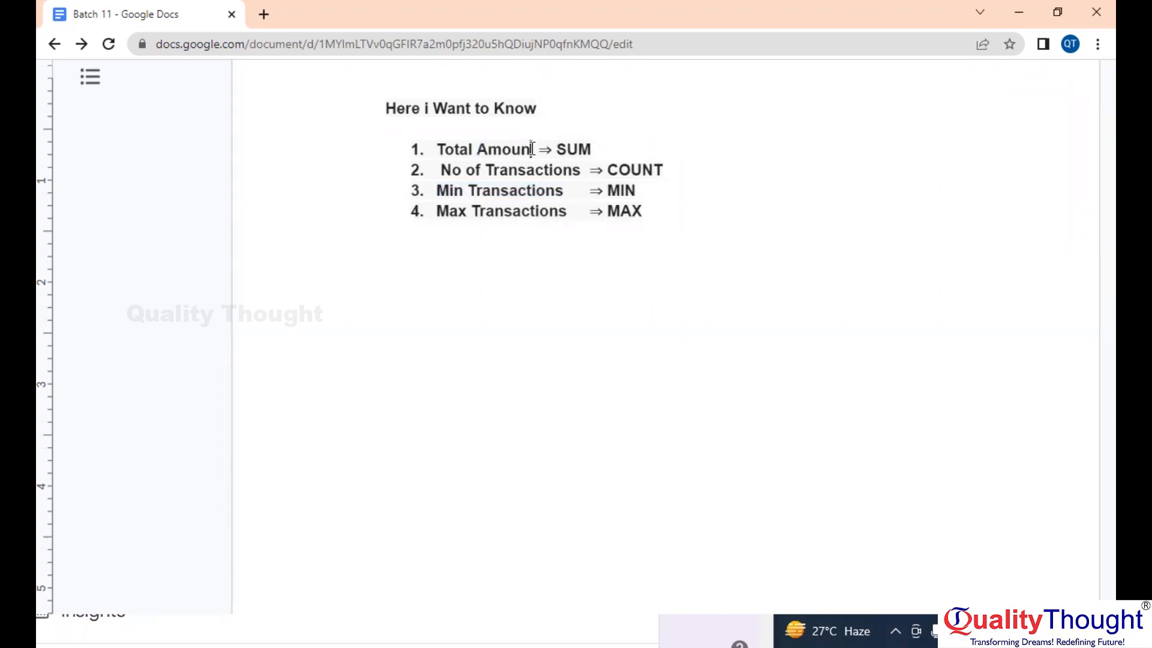
pyautogui.doubleClick(539, 192)
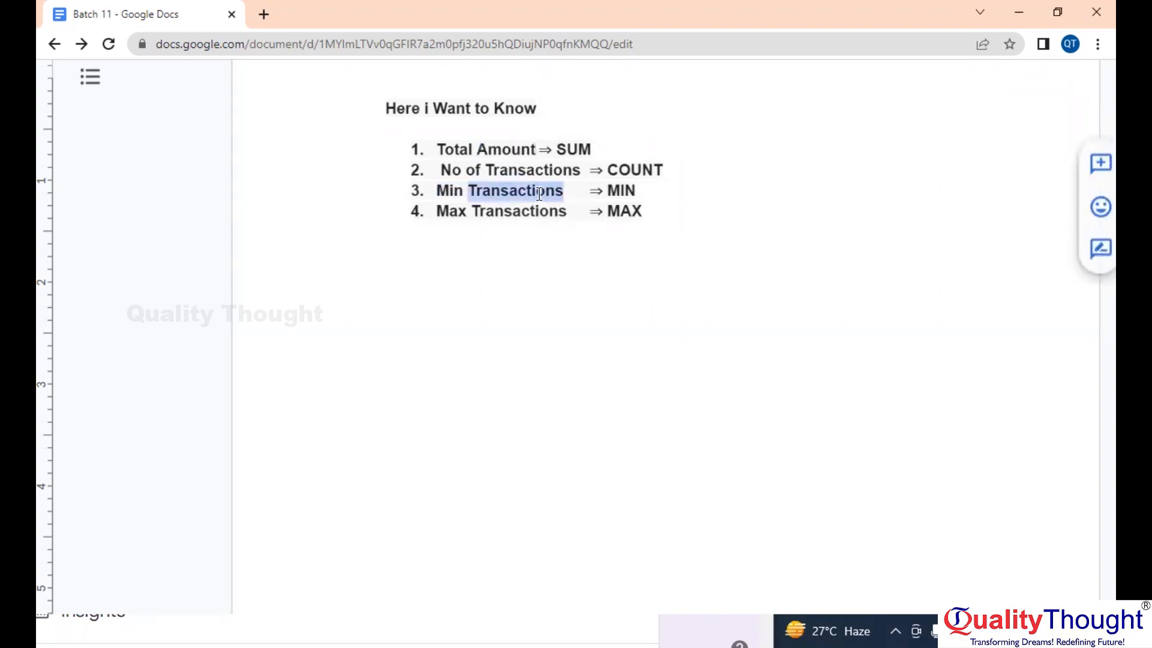
pyautogui.write('Amount')
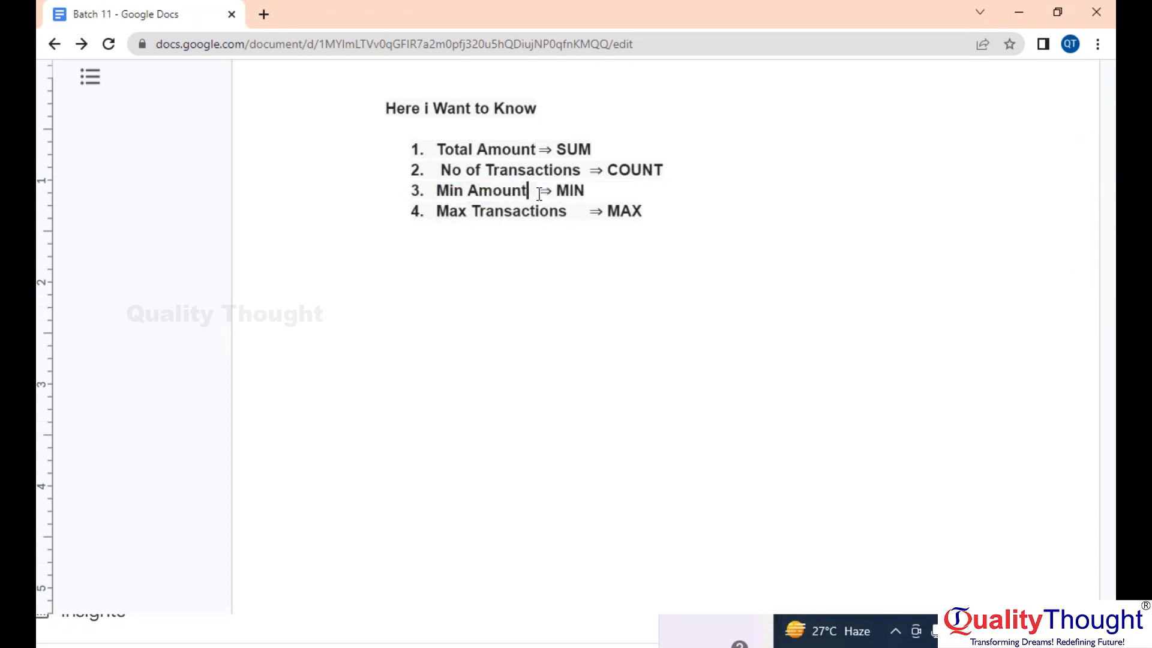
pyautogui.doubleClick(531, 213)
pyautogui.write('Amount')
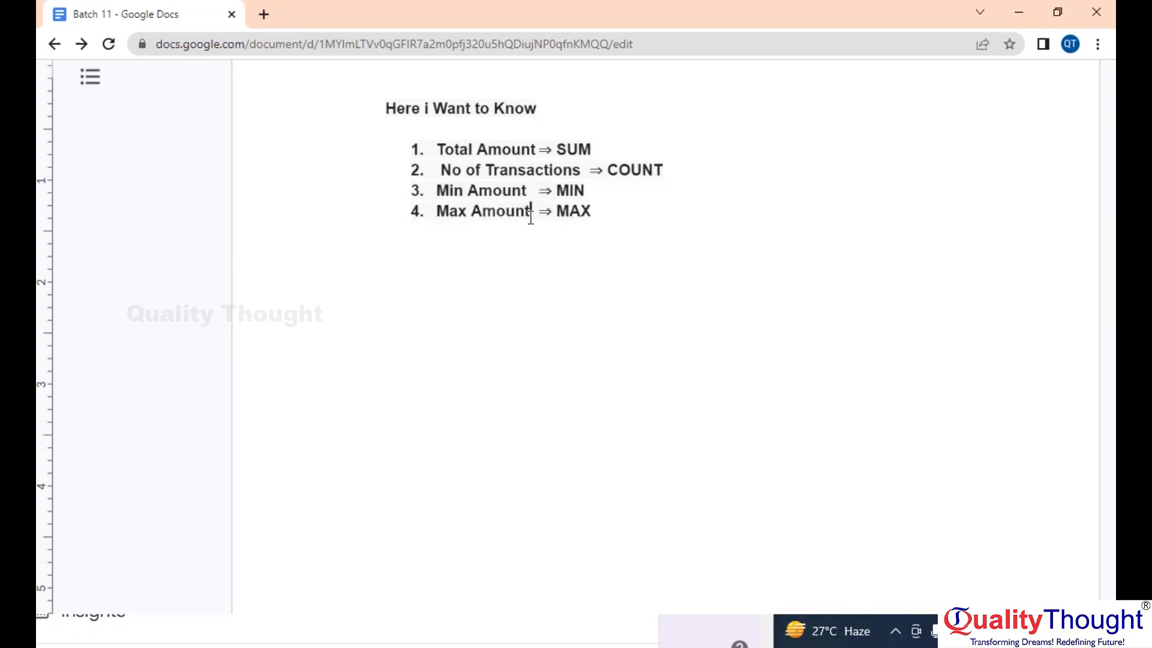
pyautogui.hotkey('alt', 'Tab')
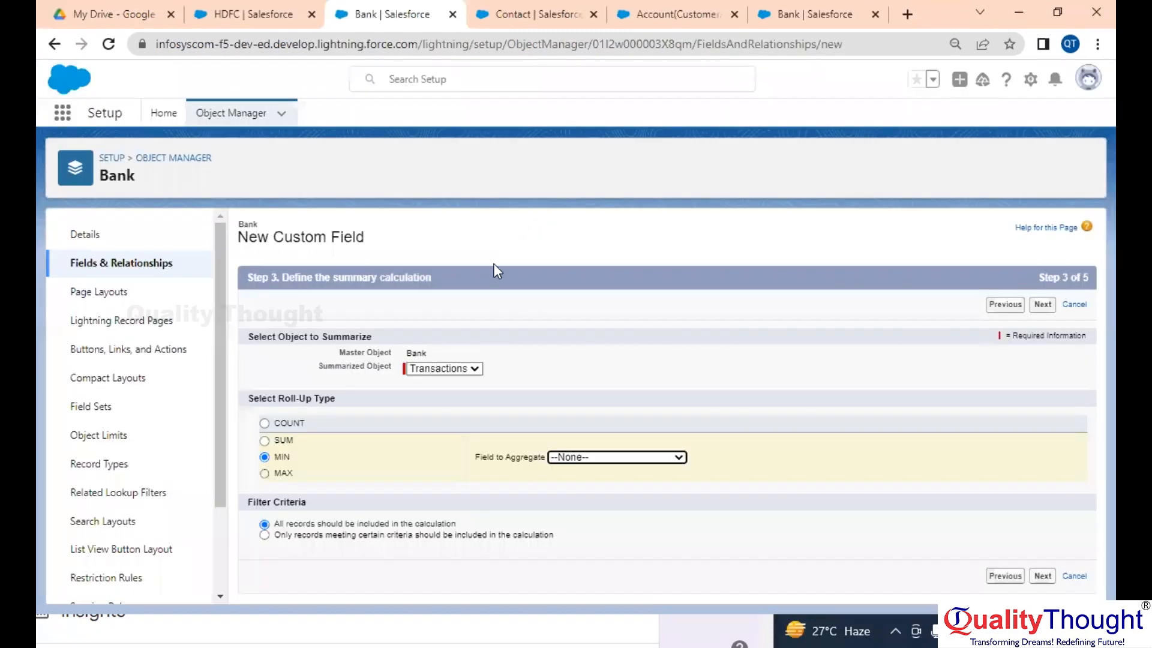
# In the Google Docs list, review the COUNT entry and remove the extra space before No of Transactions
pyautogui.hotkey('alt', 'Tab')
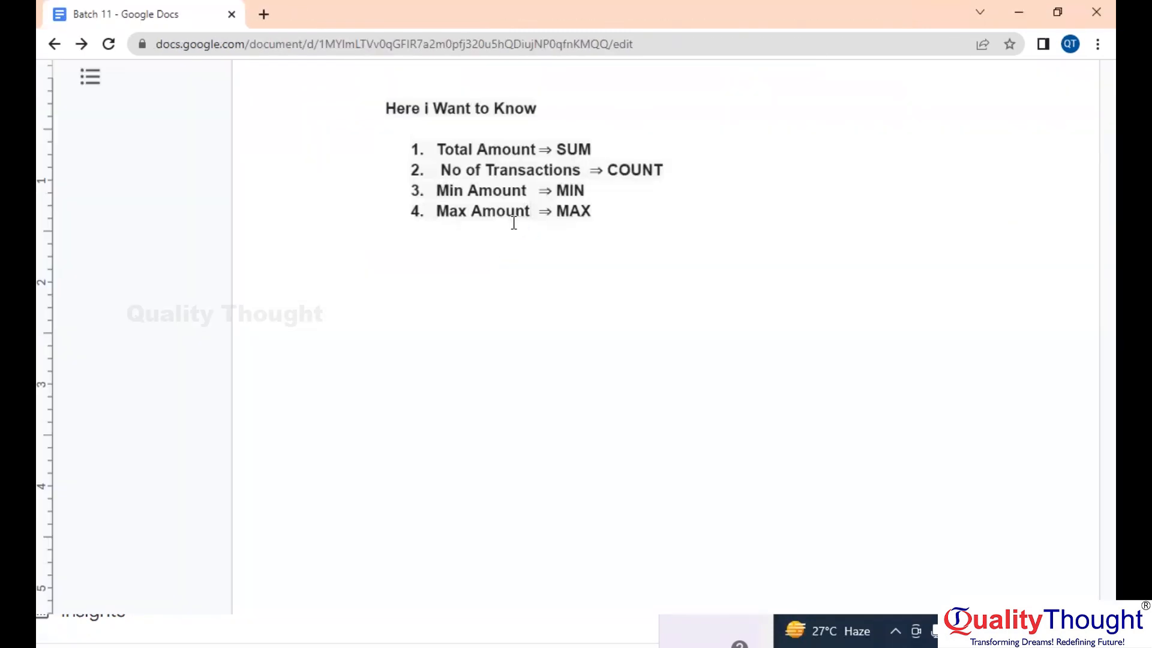
pyautogui.click(628, 216)
pyautogui.doubleClick(649, 169)
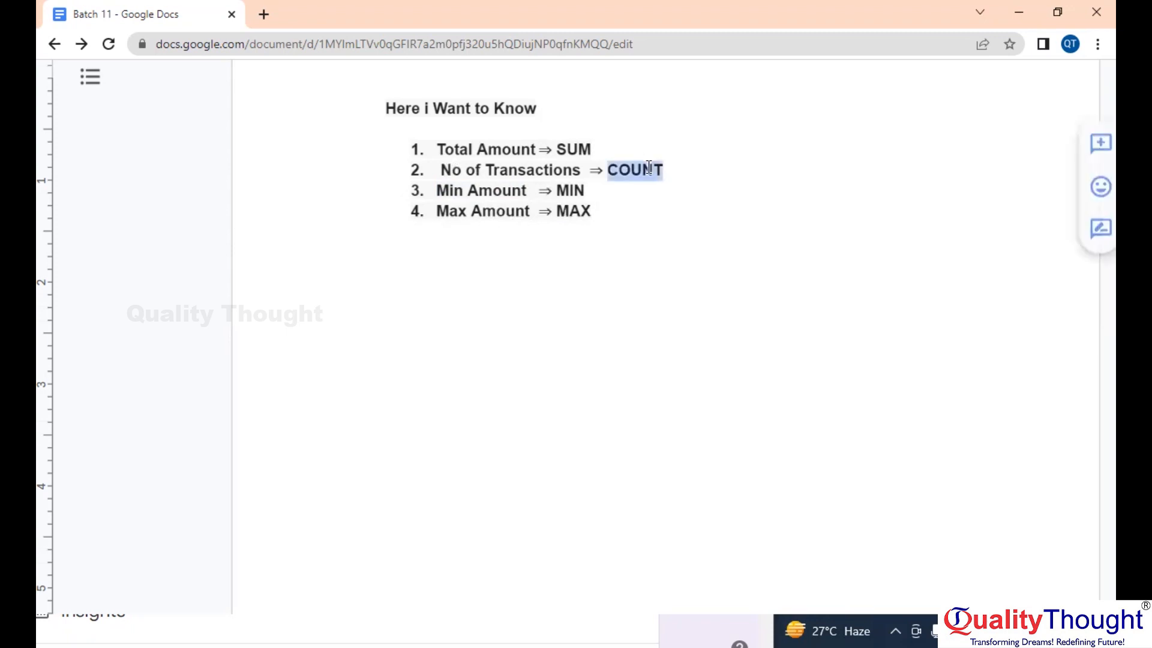
pyautogui.doubleClick(527, 172)
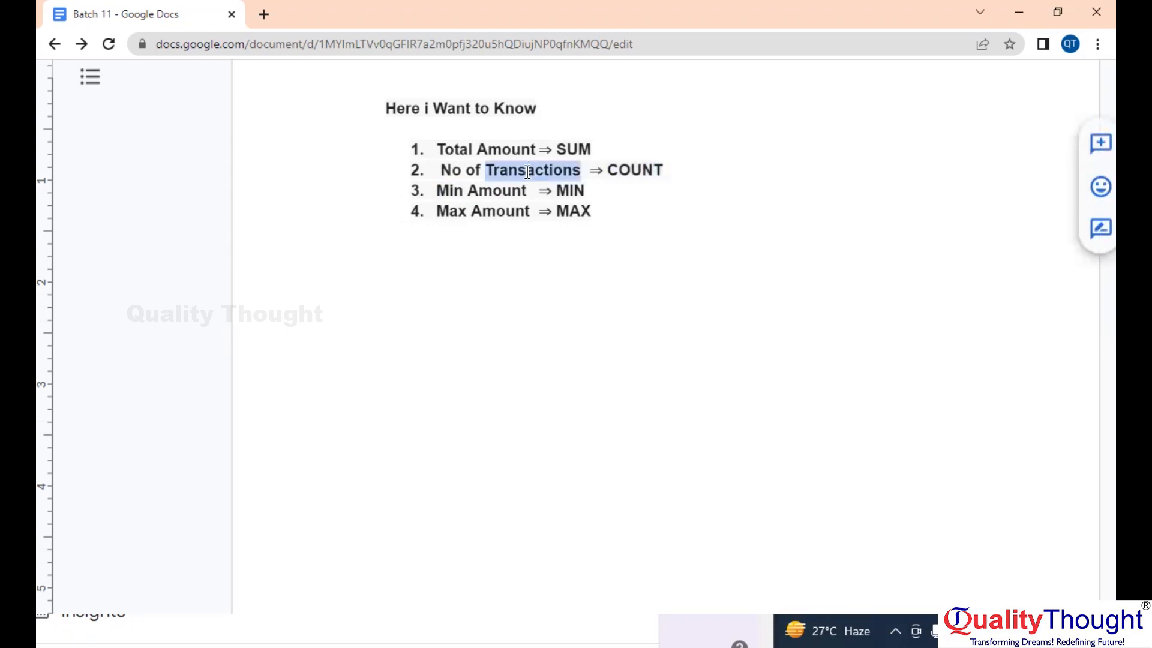
pyautogui.doubleClick(650, 168)
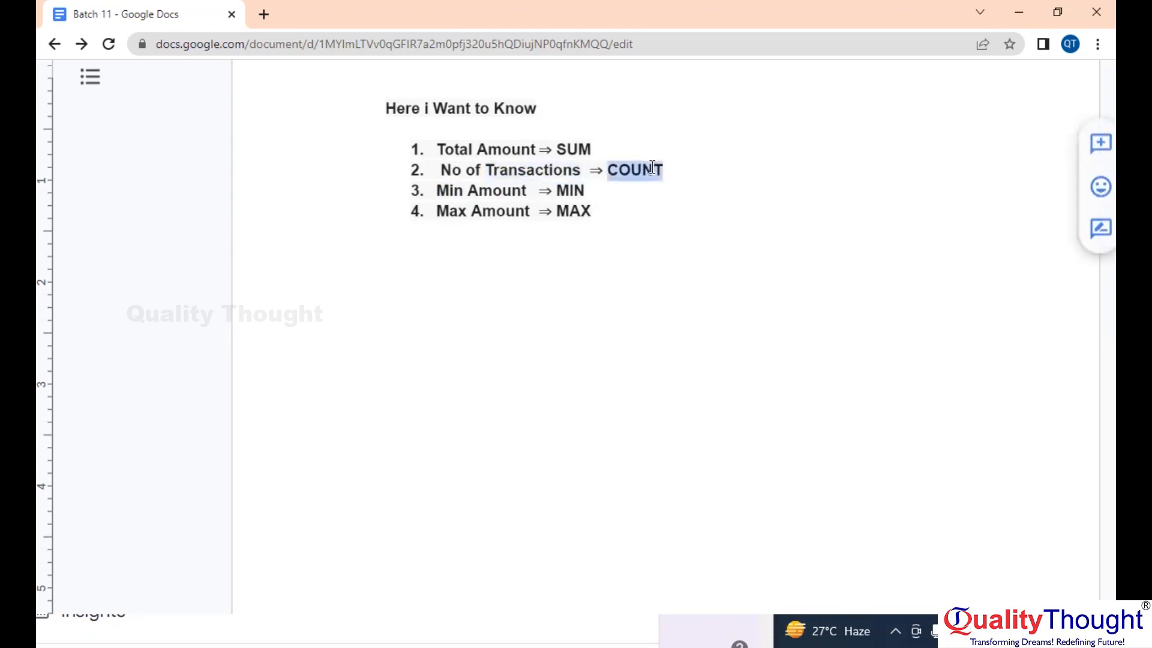
pyautogui.doubleClick(545, 171)
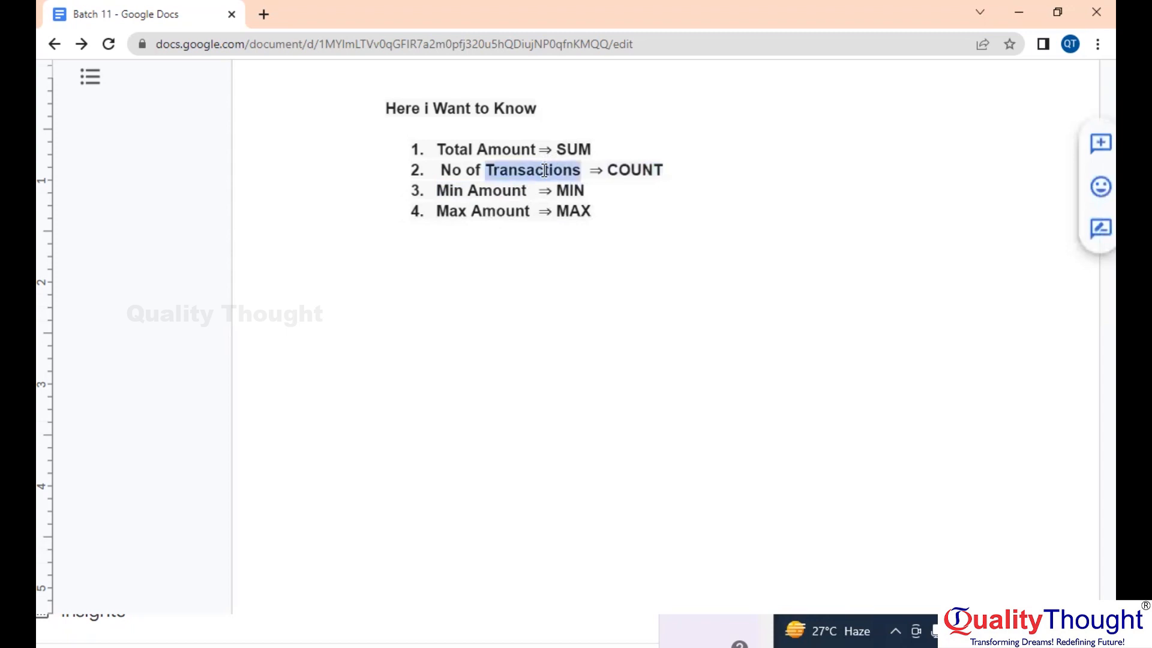
pyautogui.click(429, 166)
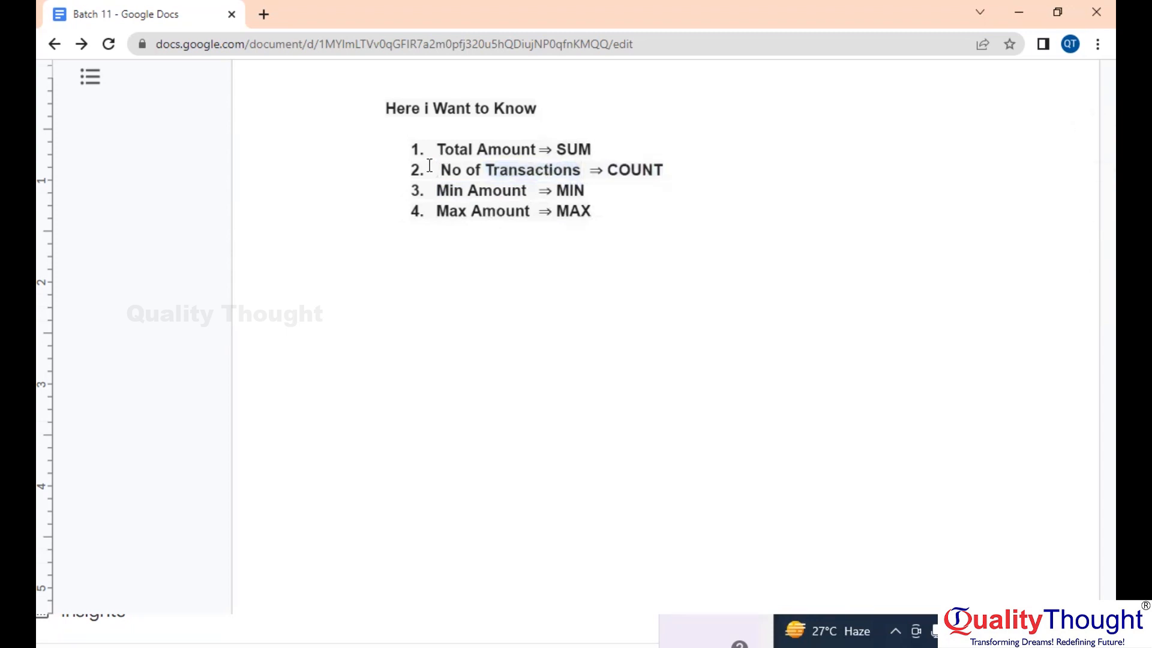
pyautogui.press('Delete')
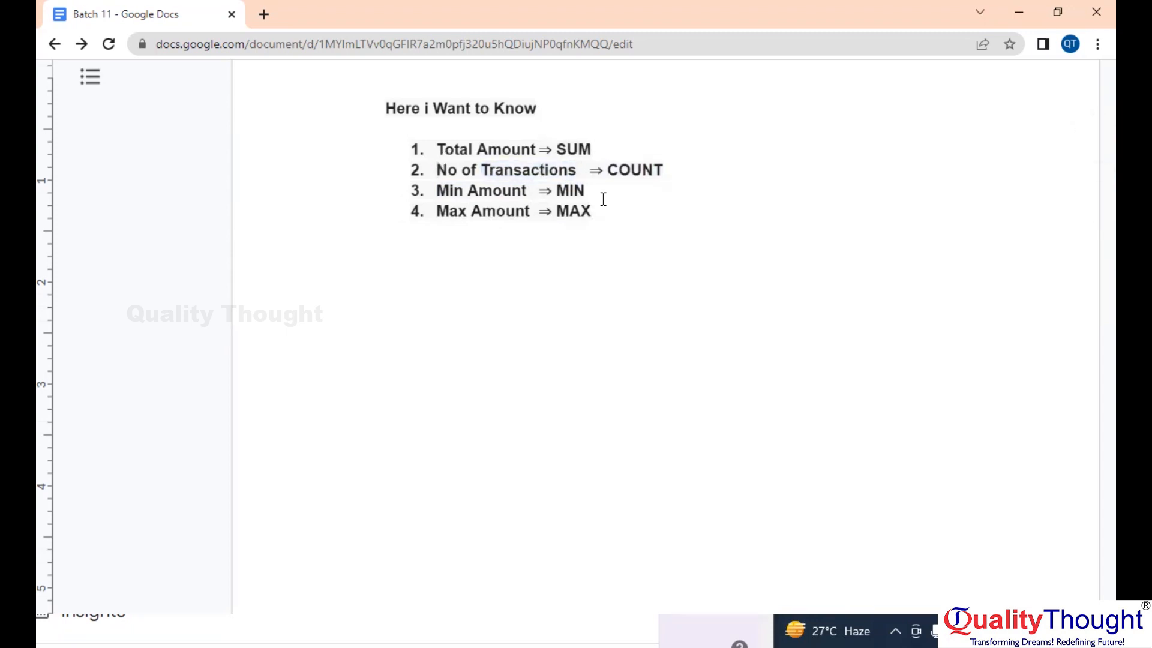
# Switch to Salesforce, go back to the new field's details and change its label to Min Amount
pyautogui.hotkey('alt', 'Tab')
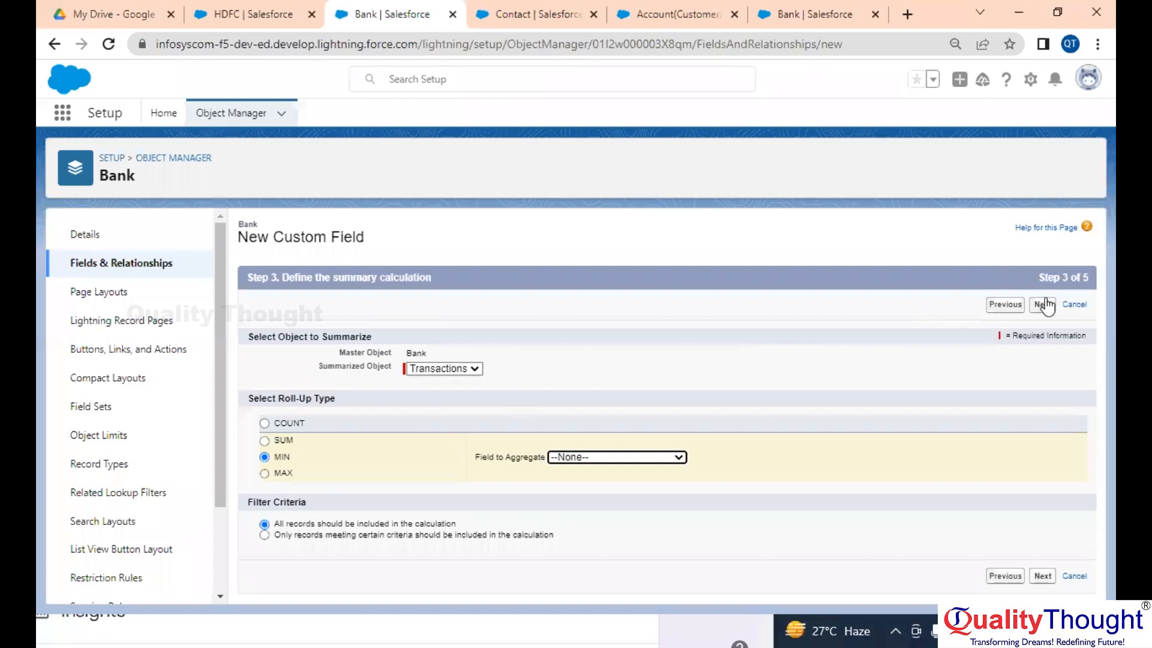
pyautogui.click(1005, 304)
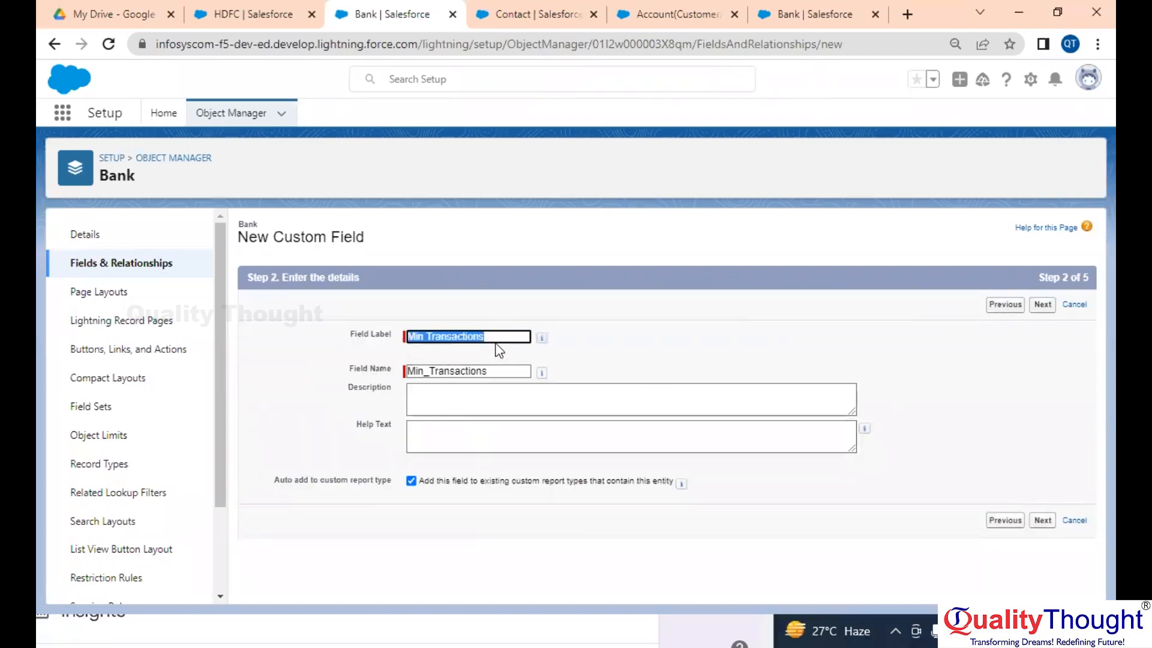
pyautogui.click(497, 340)
pyautogui.press('BackSpace')
pyautogui.press('BackSpace')
pyautogui.press('BackSpace')
pyautogui.press('BackSpace')
pyautogui.press('BackSpace')
pyautogui.press('BackSpace')
pyautogui.press('BackSpace')
pyautogui.press('BackSpace')
pyautogui.press('BackSpace')
pyautogui.press('BackSpace')
pyautogui.press('BackSpace')
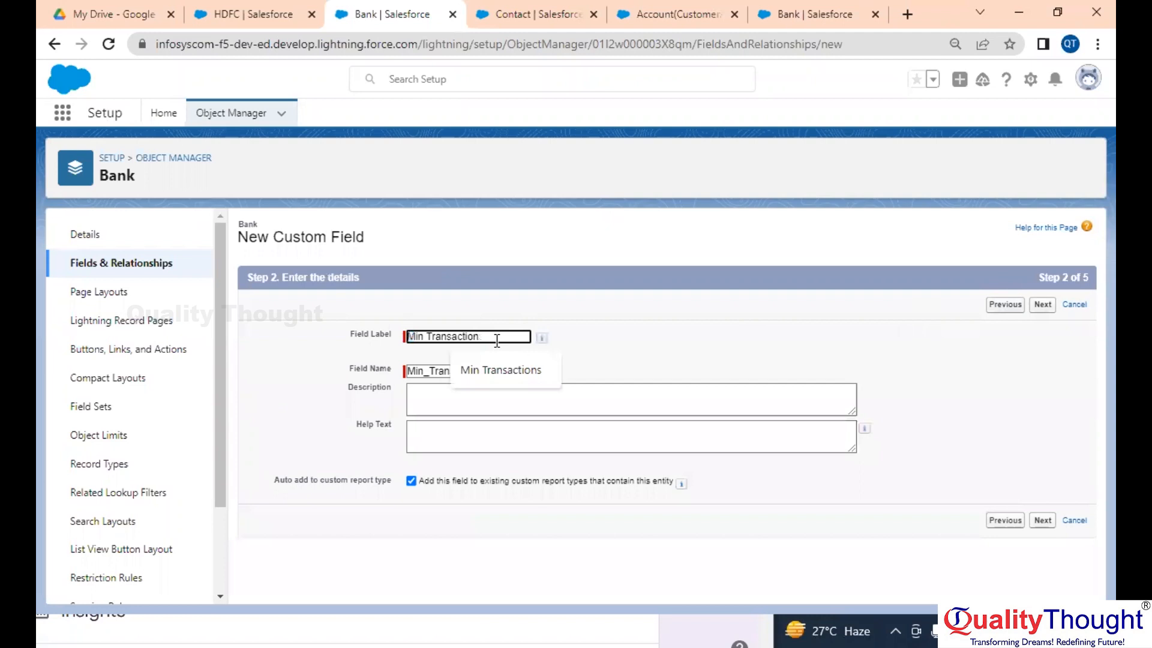
pyautogui.press('BackSpace')
pyautogui.write('Amount')
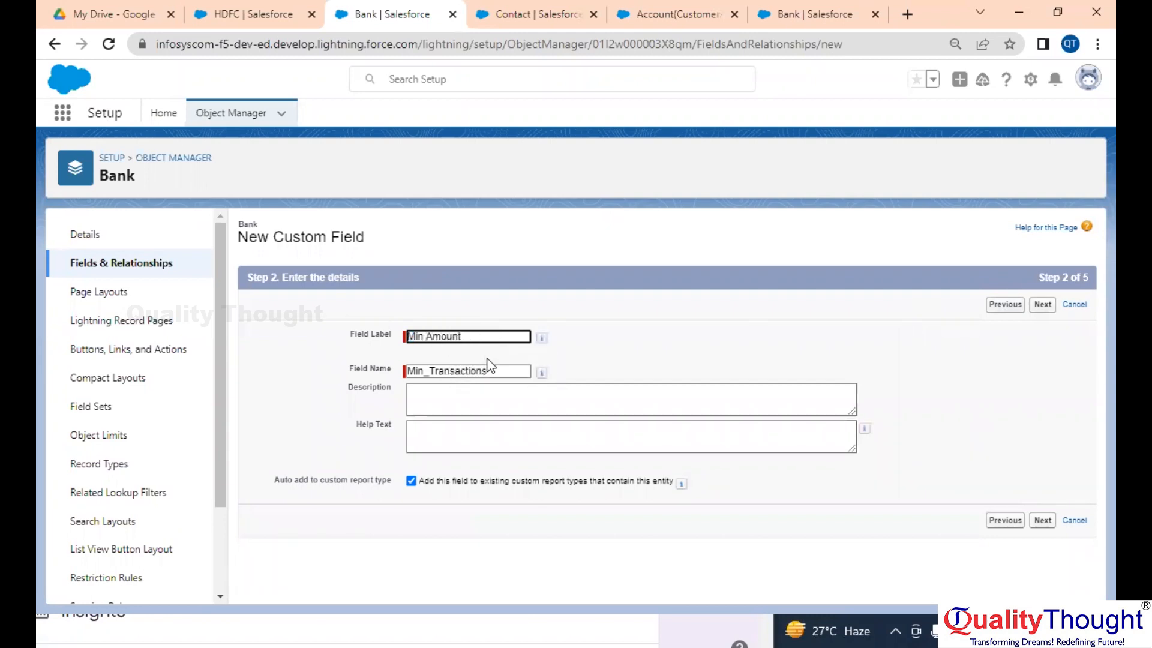
pyautogui.press('Tab')
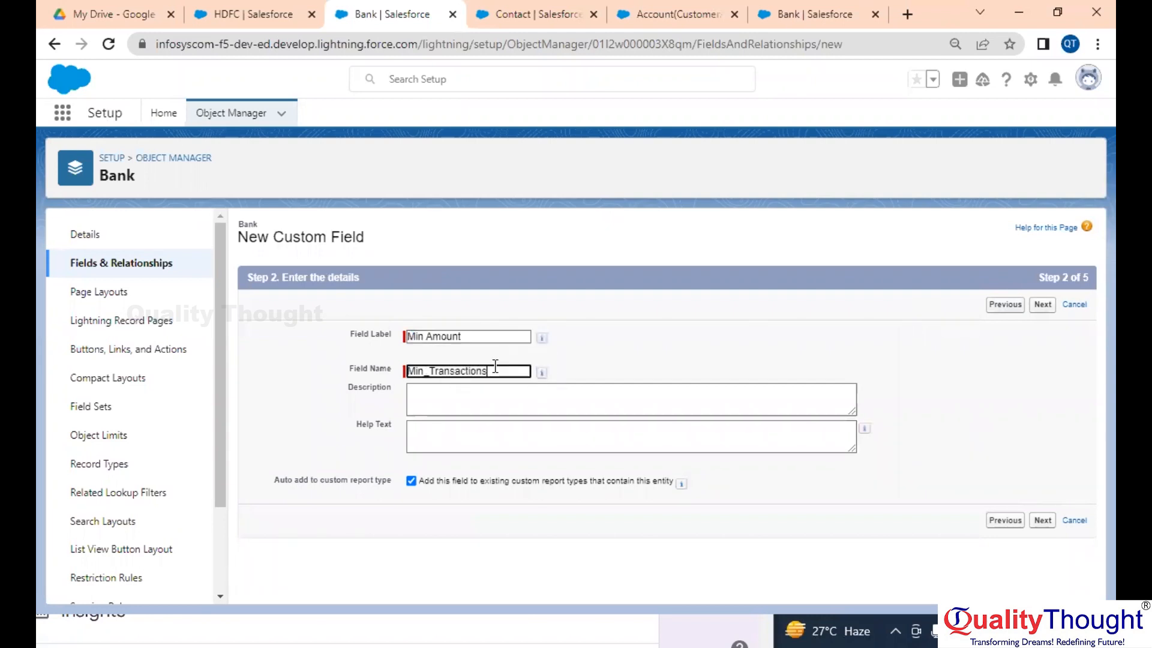
# Change the field name to Min_Amount and continue to the summary calculation
pyautogui.click(496, 367)
pyautogui.press('BackSpace')
pyautogui.press('BackSpace')
pyautogui.press('BackSpace')
pyautogui.press('BackSpace')
pyautogui.press('BackSpace')
pyautogui.press('BackSpace')
pyautogui.press('BackSpace')
pyautogui.press('BackSpace')
pyautogui.press('BackSpace')
pyautogui.press('BackSpace')
pyautogui.press('BackSpace')
pyautogui.press('BackSpace')
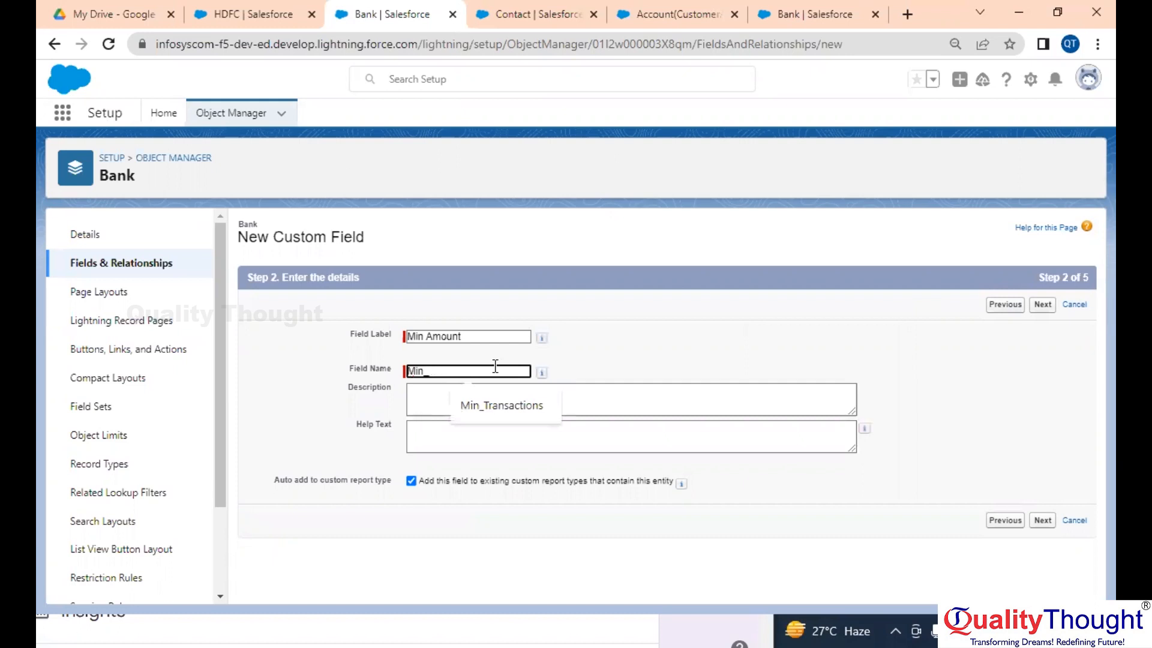
pyautogui.write('AMount')
pyautogui.press('BackSpace')
pyautogui.press('BackSpace')
pyautogui.press('BackSpace')
pyautogui.press('BackSpace')
pyautogui.press('BackSpace')
pyautogui.press('BackSpace')
pyautogui.write('Amount')
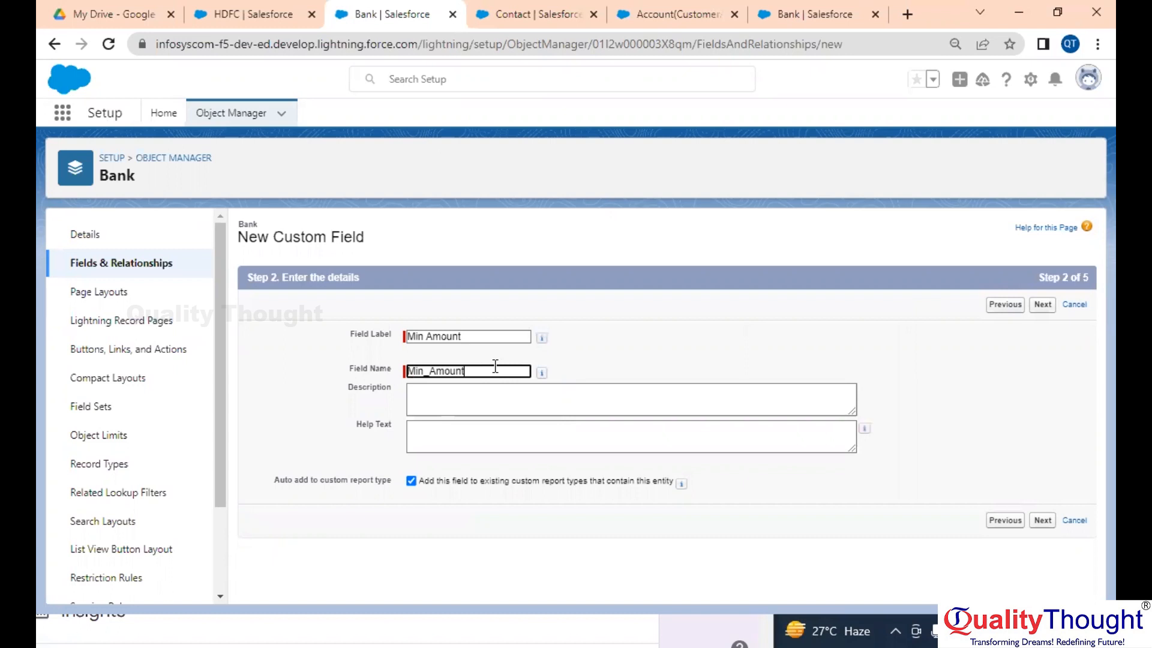
pyautogui.click(1044, 305)
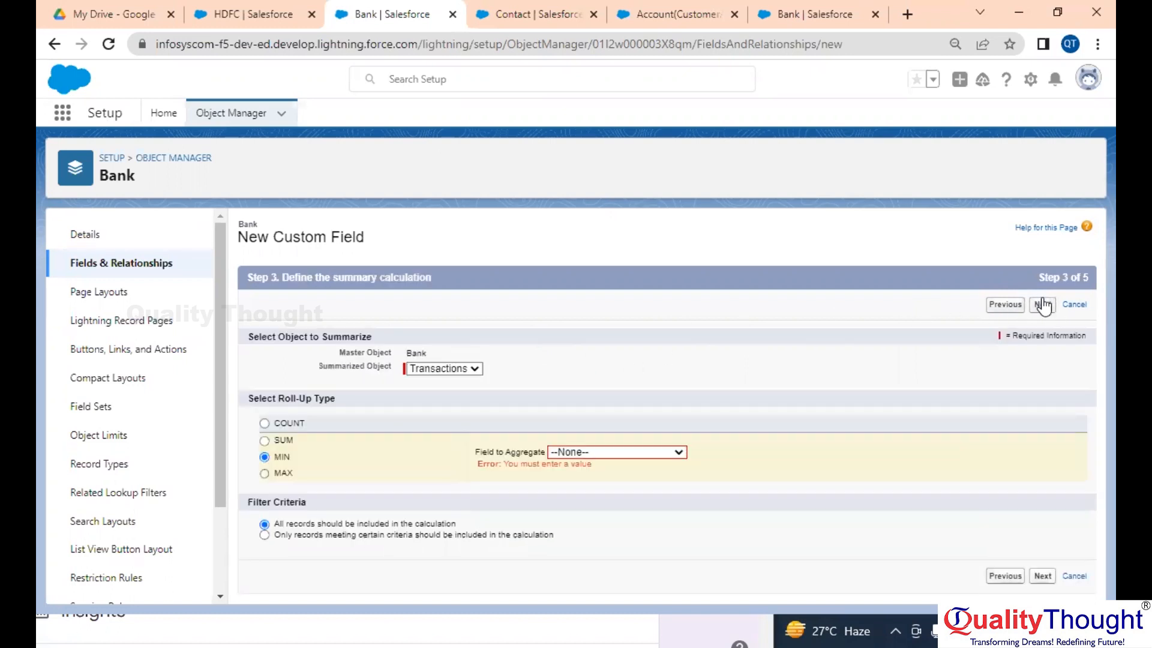
# Aggregate the Amount field for the MIN roll-up, accept the default security and page layout, and save to begin another field
pyautogui.click(612, 452)
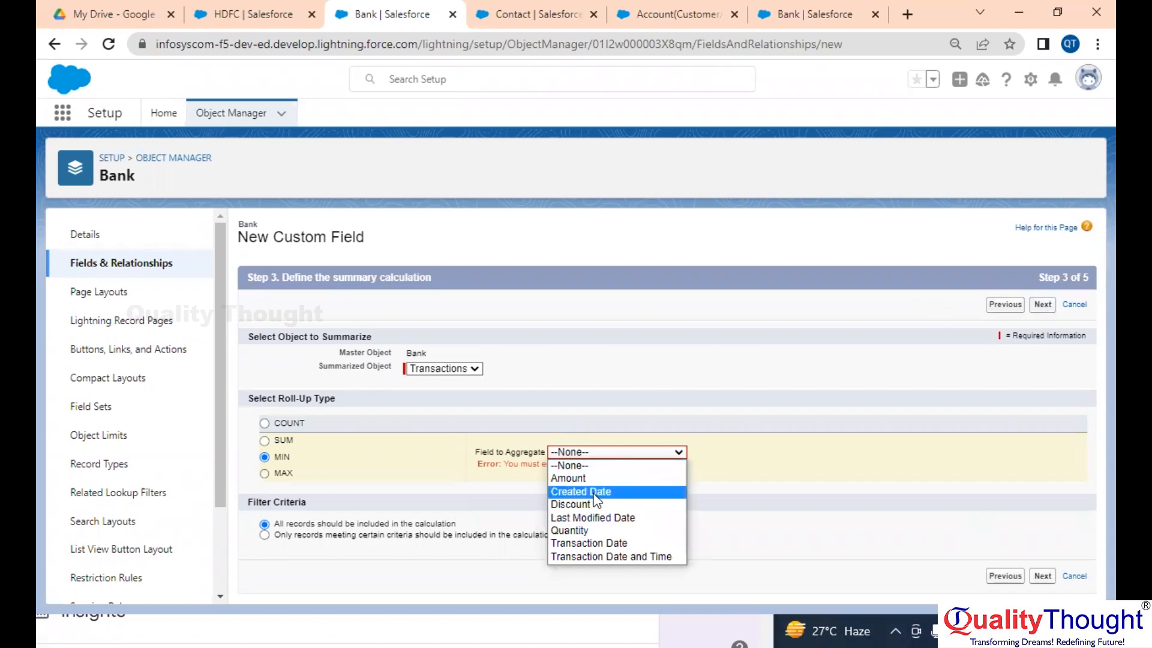
pyautogui.click(603, 479)
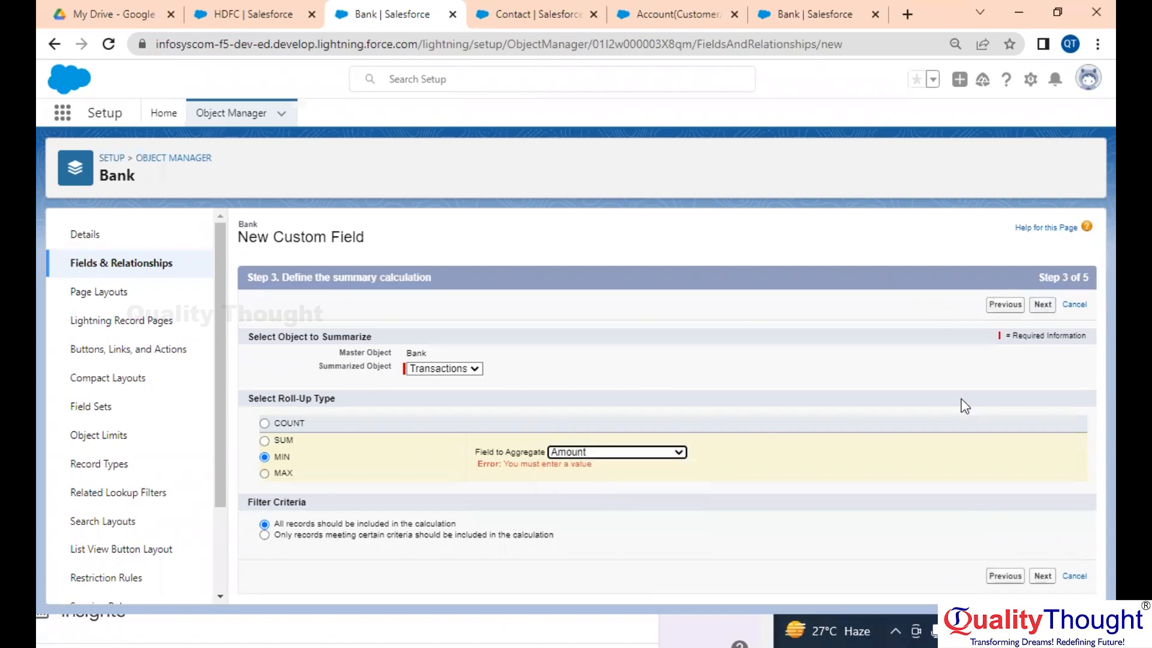
pyautogui.click(1043, 305)
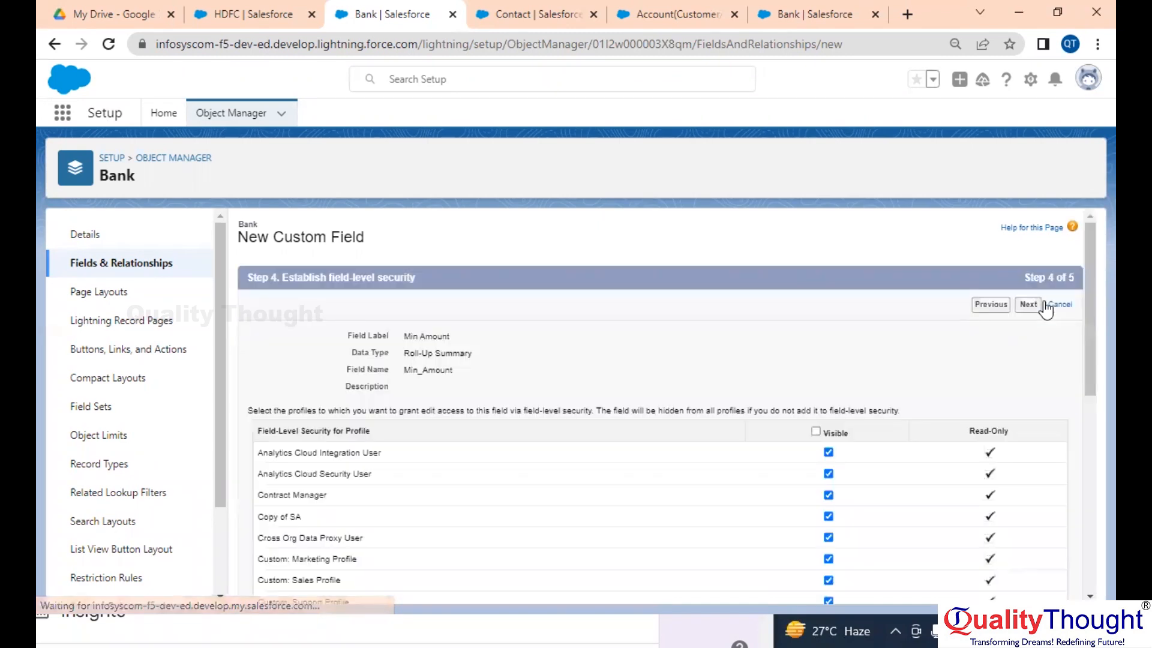
pyautogui.click(1023, 306)
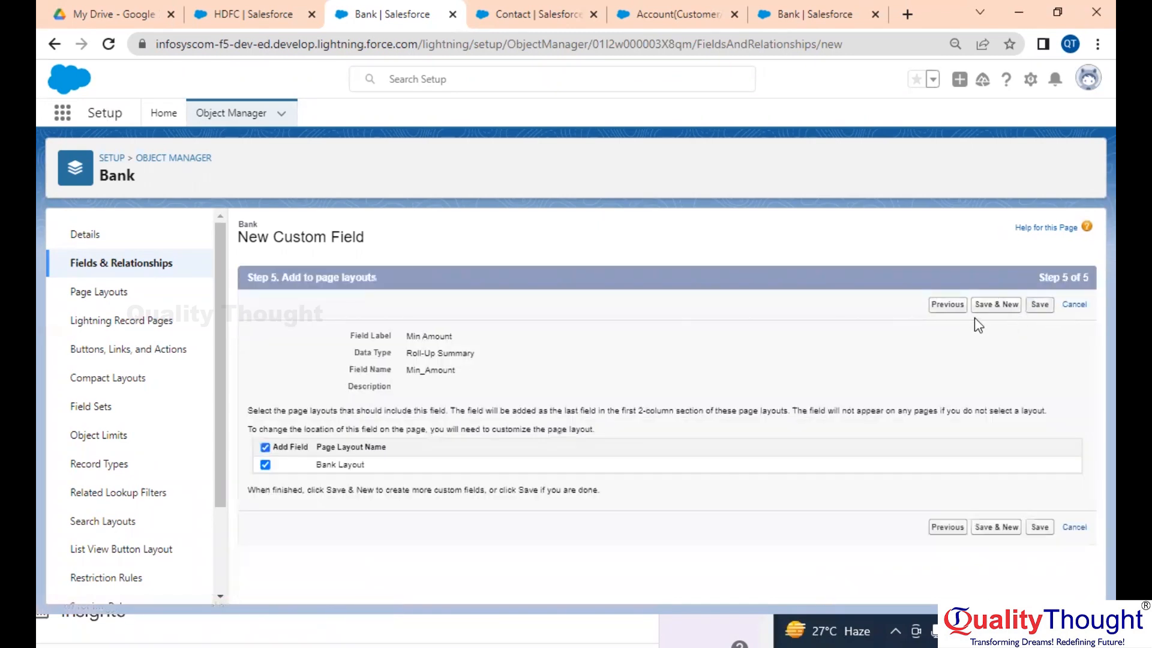
pyautogui.click(997, 306)
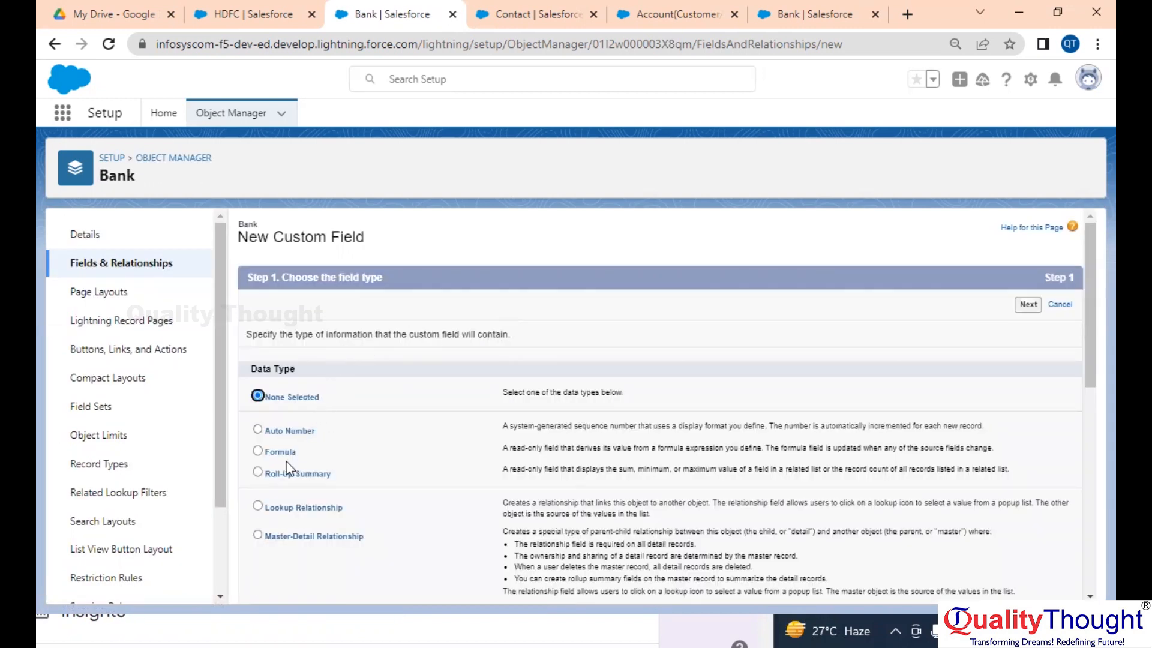
# Choose Roll-Up Summary as the field type, label the field Max Amount and continue to the summary calculation
pyautogui.click(318, 475)
pyautogui.press('Return')
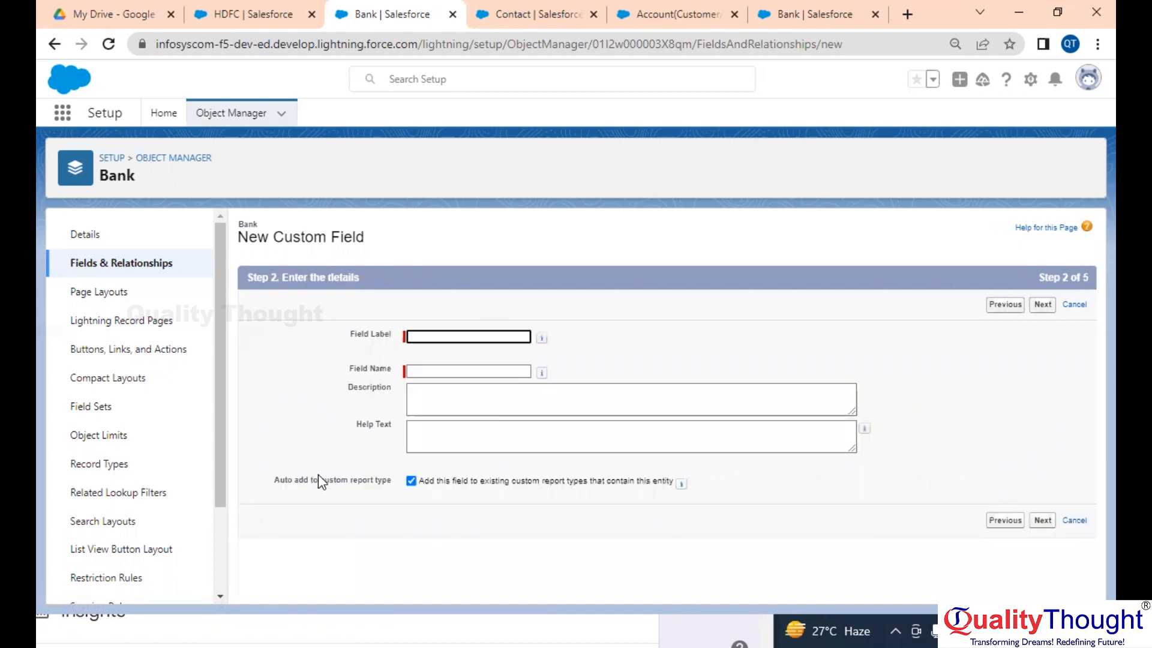
pyautogui.write('Max Amount')
pyautogui.press('Tab')
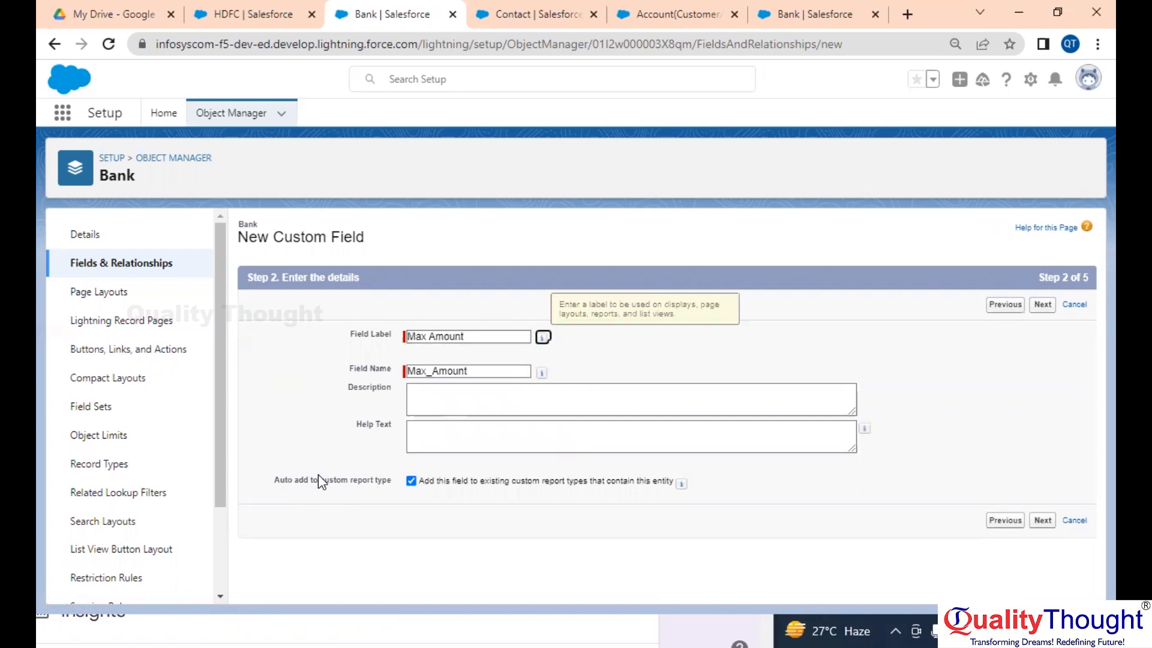
pyautogui.click(1043, 305)
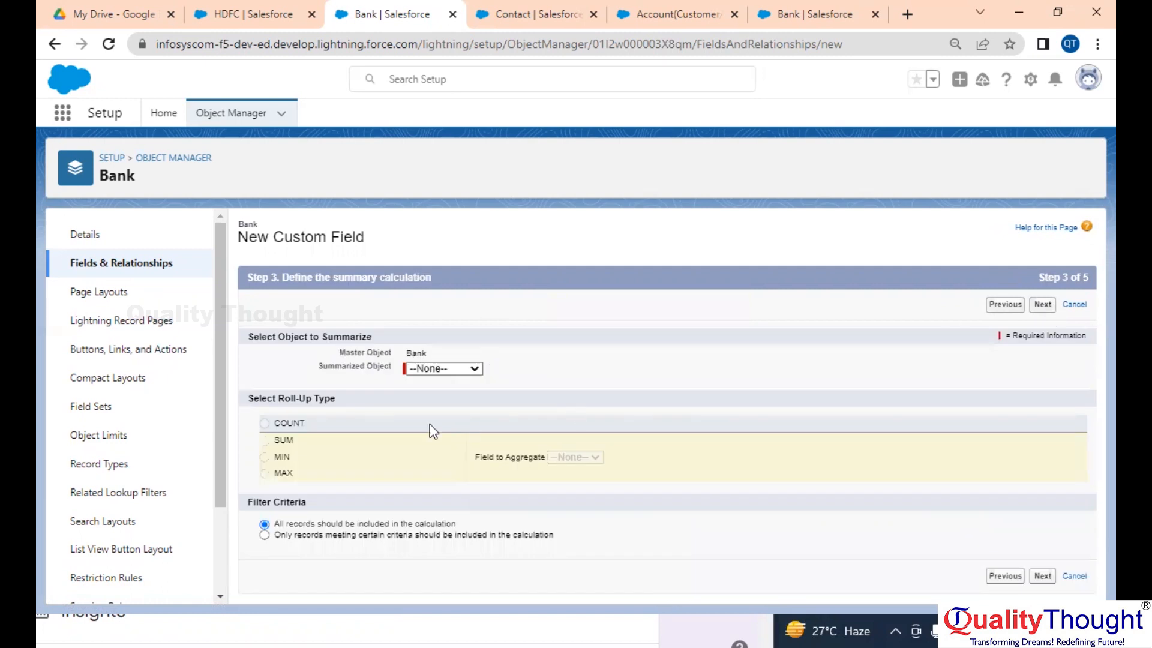
# Summarize Transactions with the MAX of Amount and save the Max Amount field with default field-level security and page layout
pyautogui.click(460, 369)
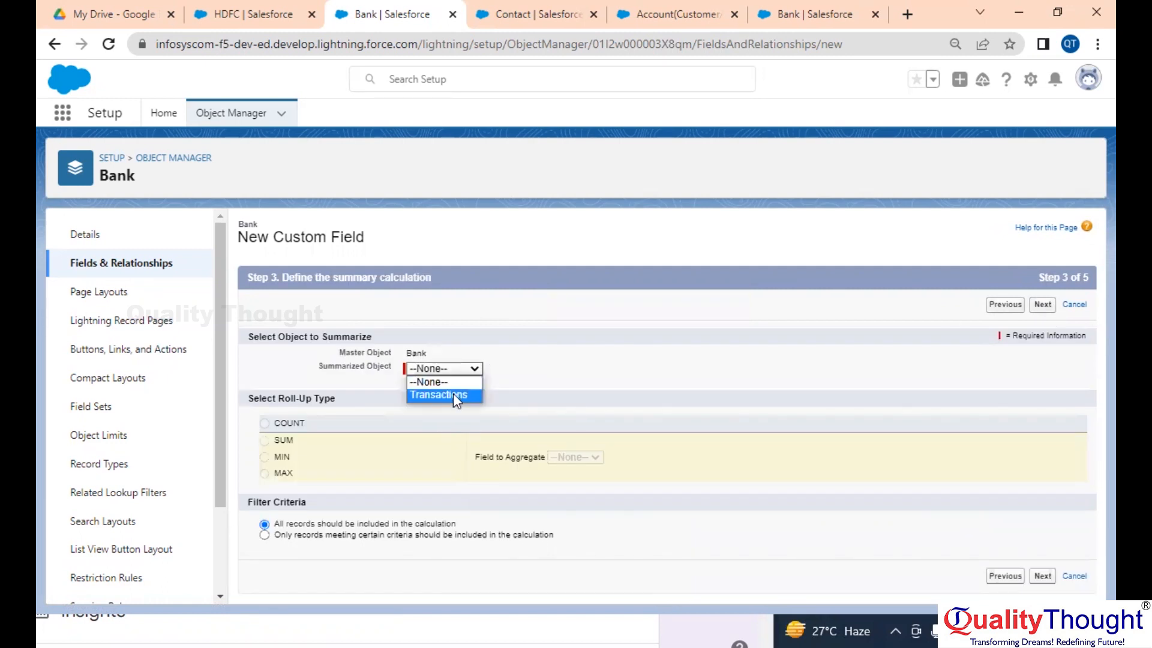
pyautogui.click(452, 394)
pyautogui.click(265, 474)
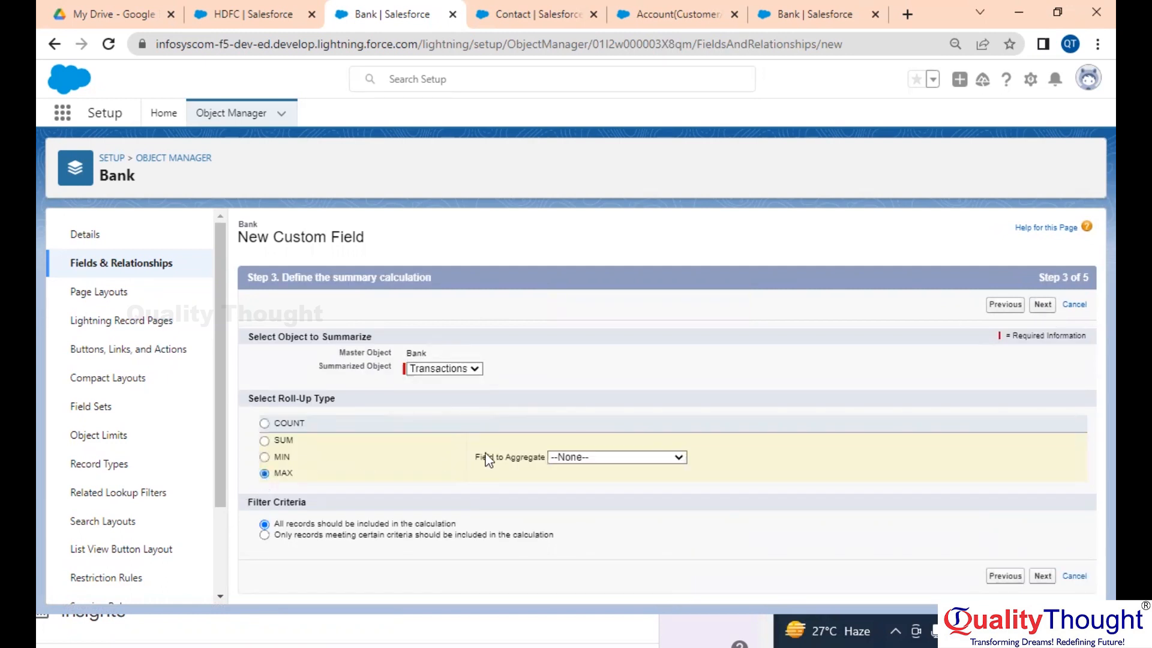
pyautogui.click(603, 457)
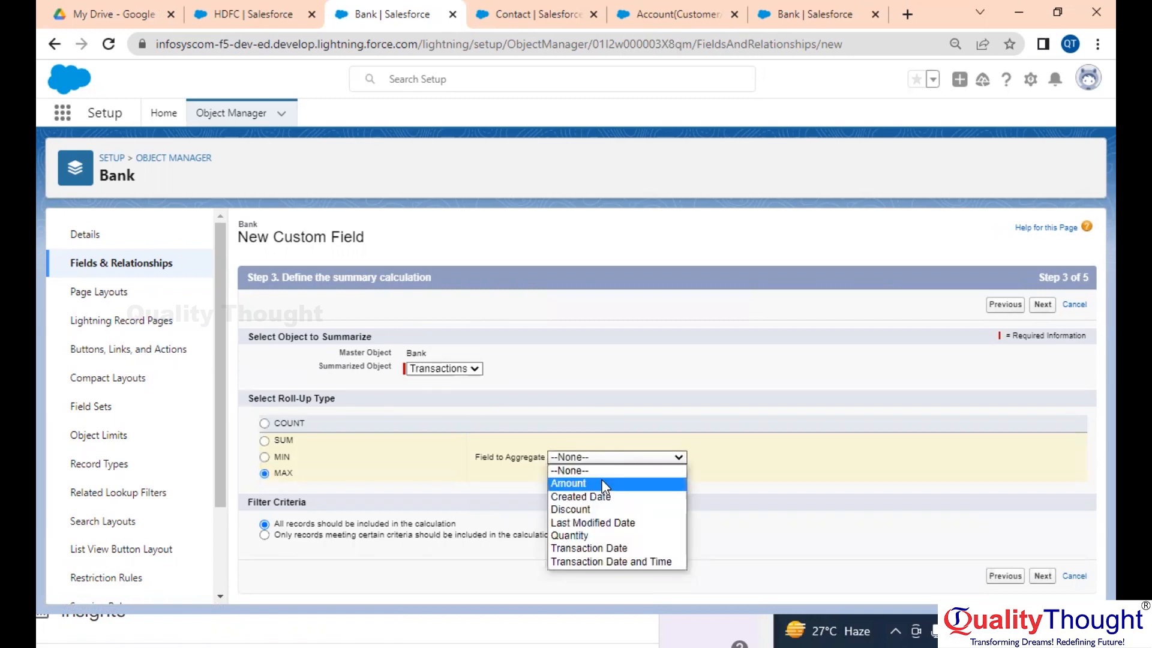
pyautogui.click(603, 484)
pyautogui.click(1041, 306)
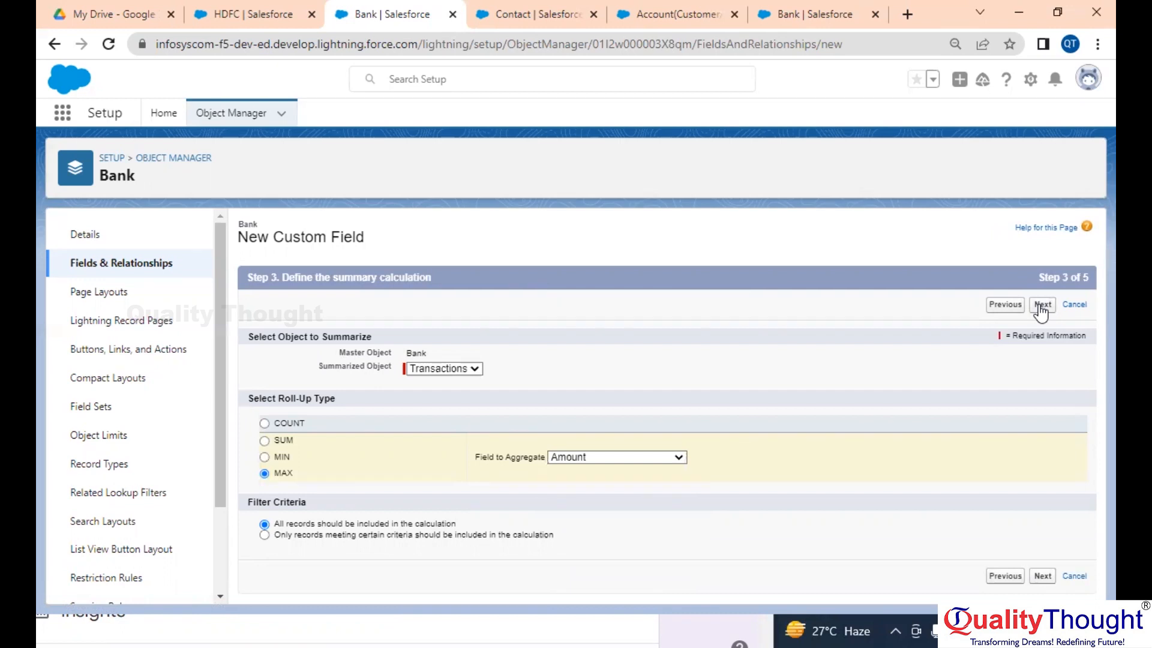
pyautogui.click(1038, 305)
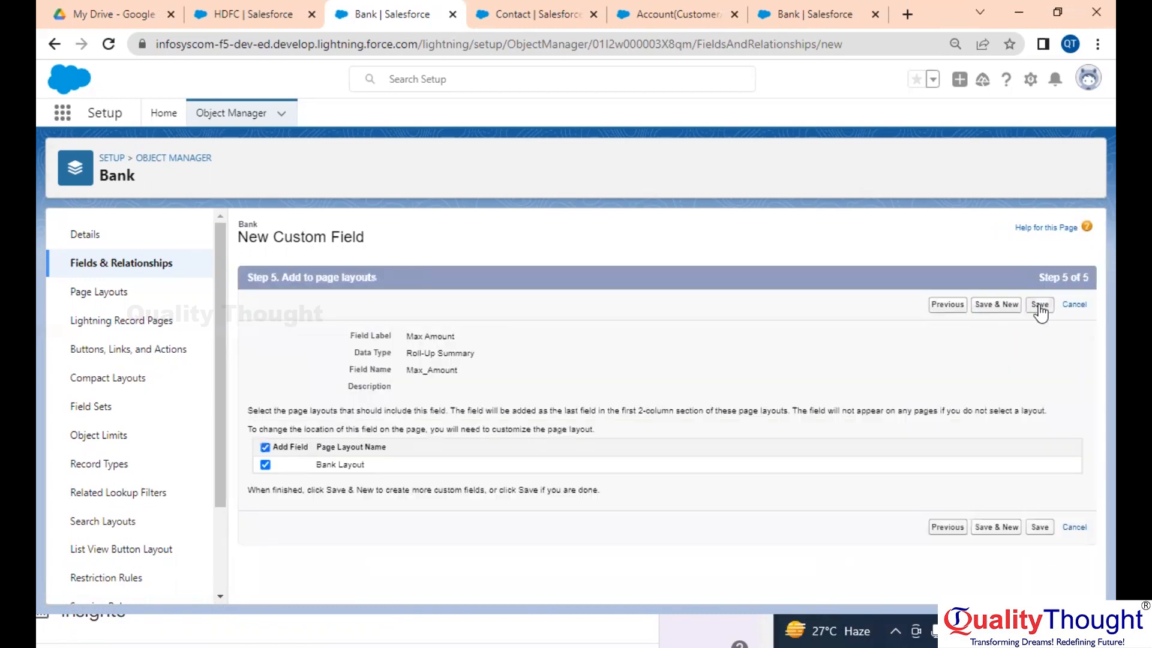
pyautogui.click(1040, 306)
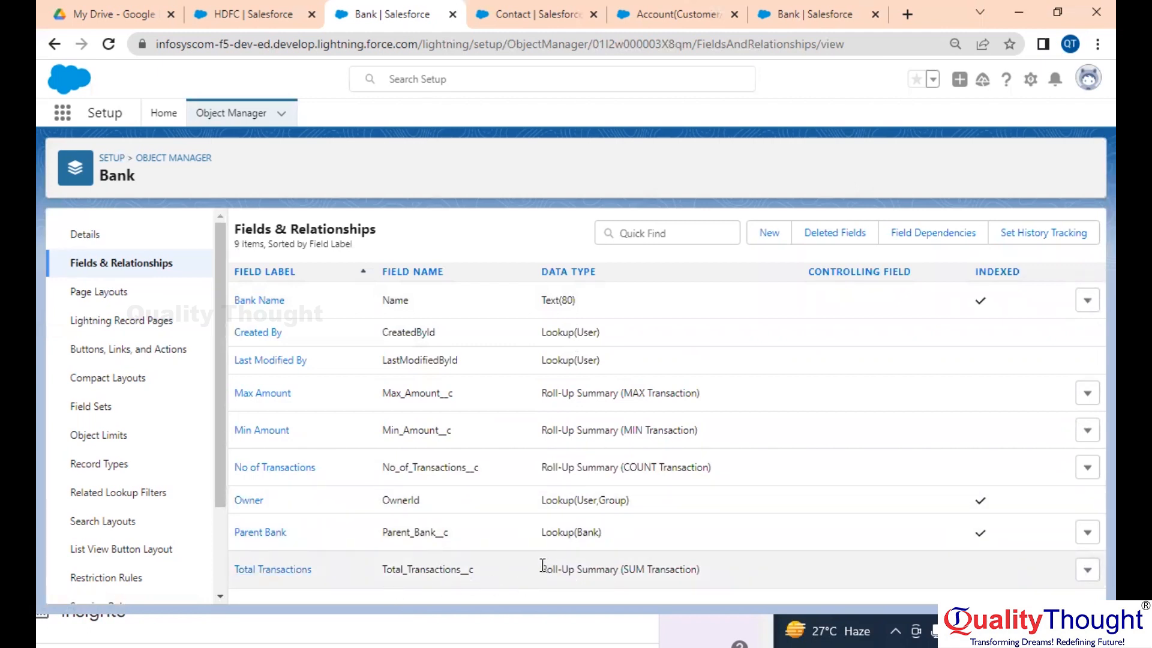
# Review the roll-up types of the Total Transactions, No of Transactions, Min Amount and Max Amount fields in the Bank field list
pyautogui.moveTo(542, 565); pyautogui.dragTo(622, 572)
pyautogui.click(646, 571)
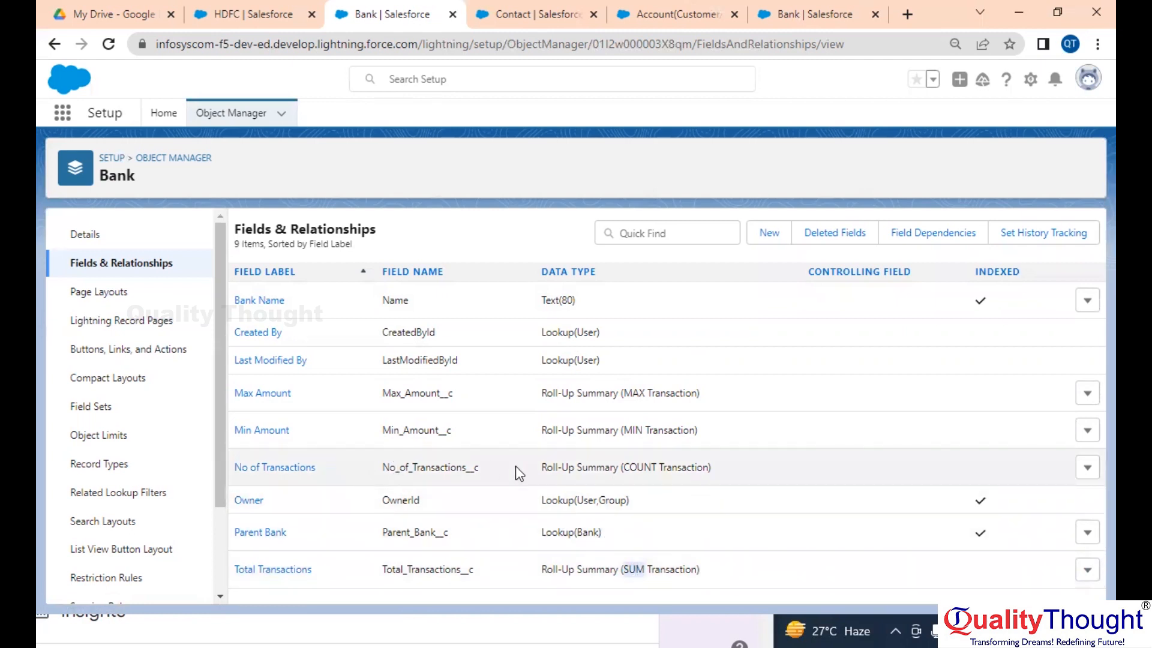
pyautogui.doubleClick(638, 467)
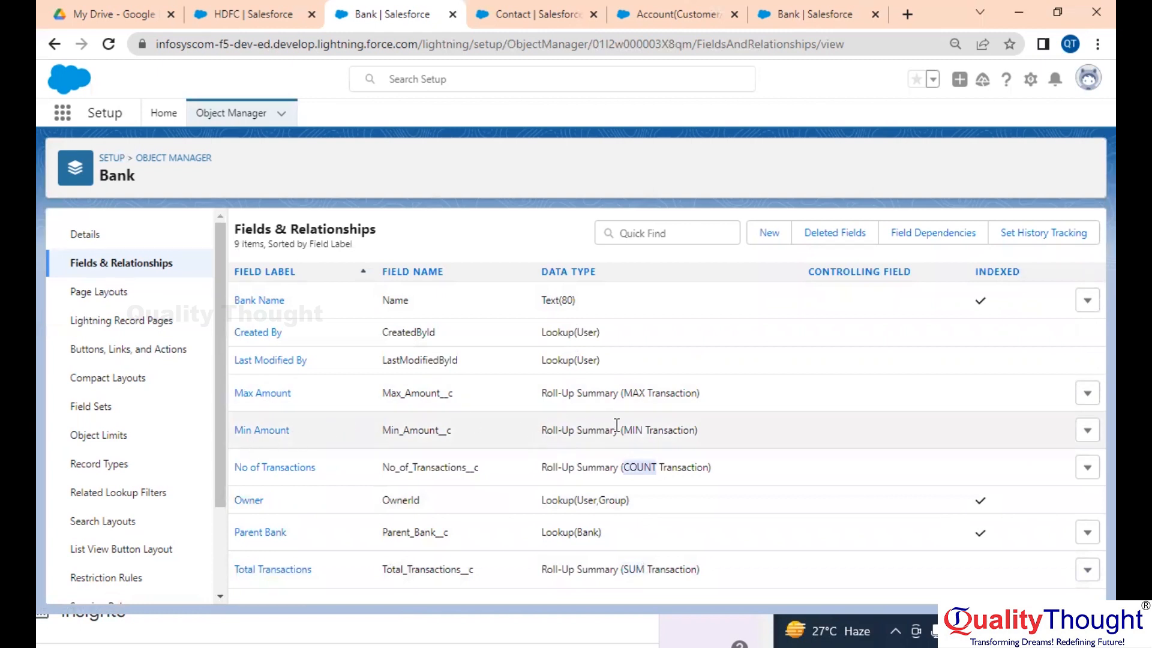
pyautogui.doubleClick(640, 430)
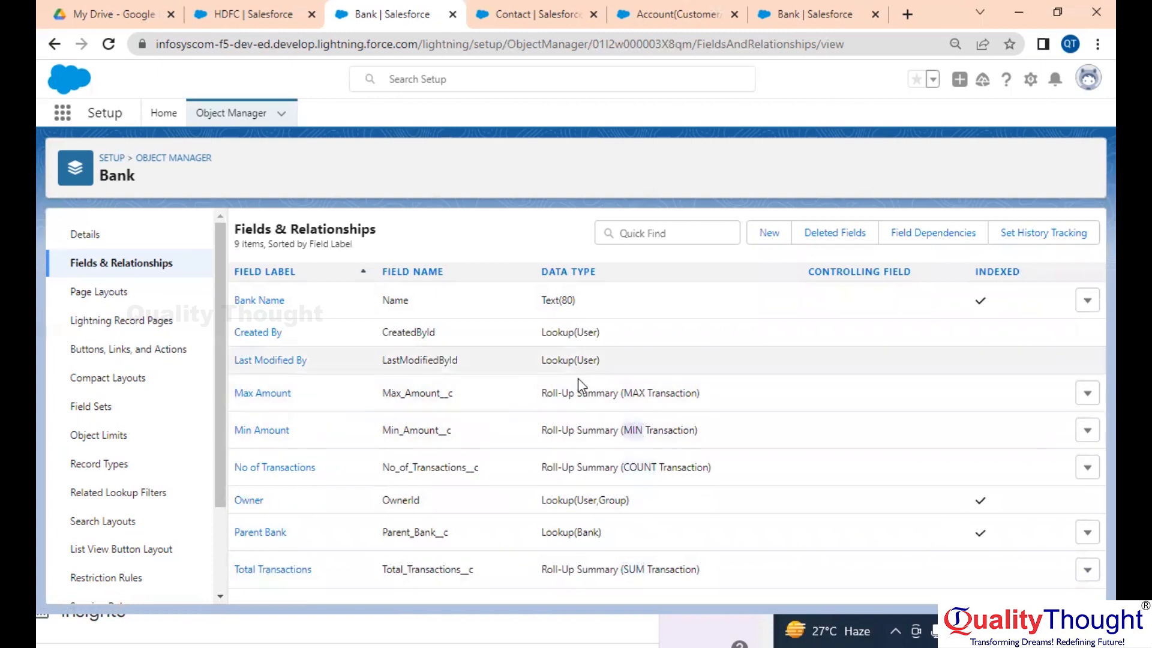
pyautogui.doubleClick(651, 393)
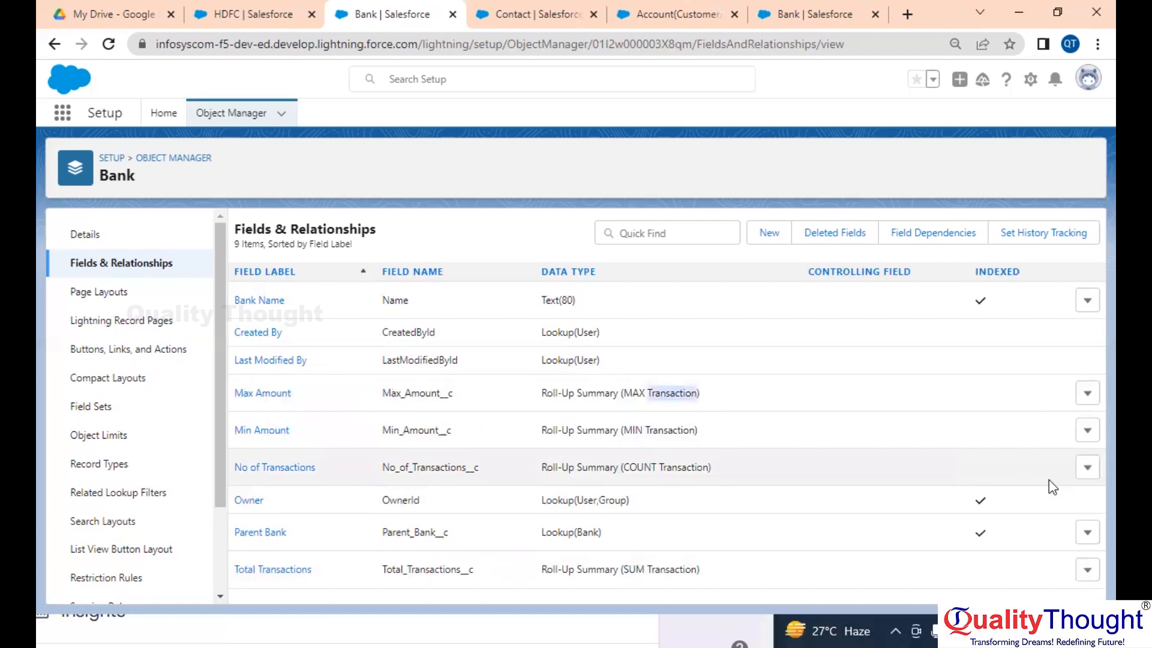
# Edit the Total Transactions field and change its label to Total Amount, acknowledging the label warning
pyautogui.click(1088, 571)
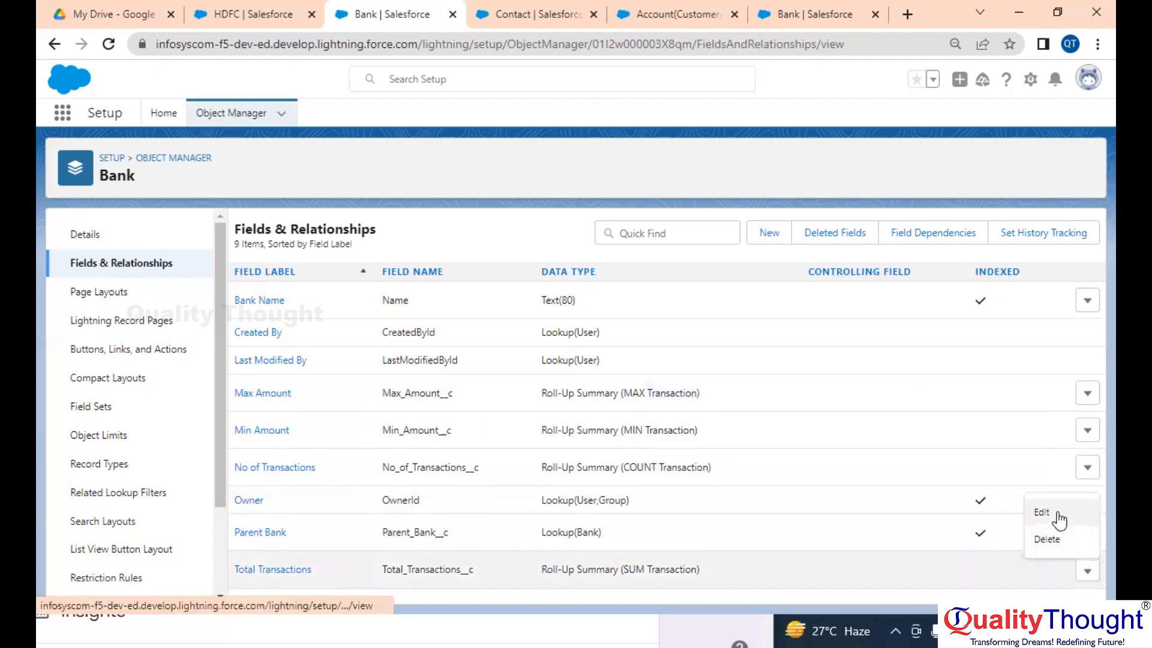
pyautogui.click(1057, 512)
pyautogui.doubleClick(460, 317)
pyautogui.write('Amount')
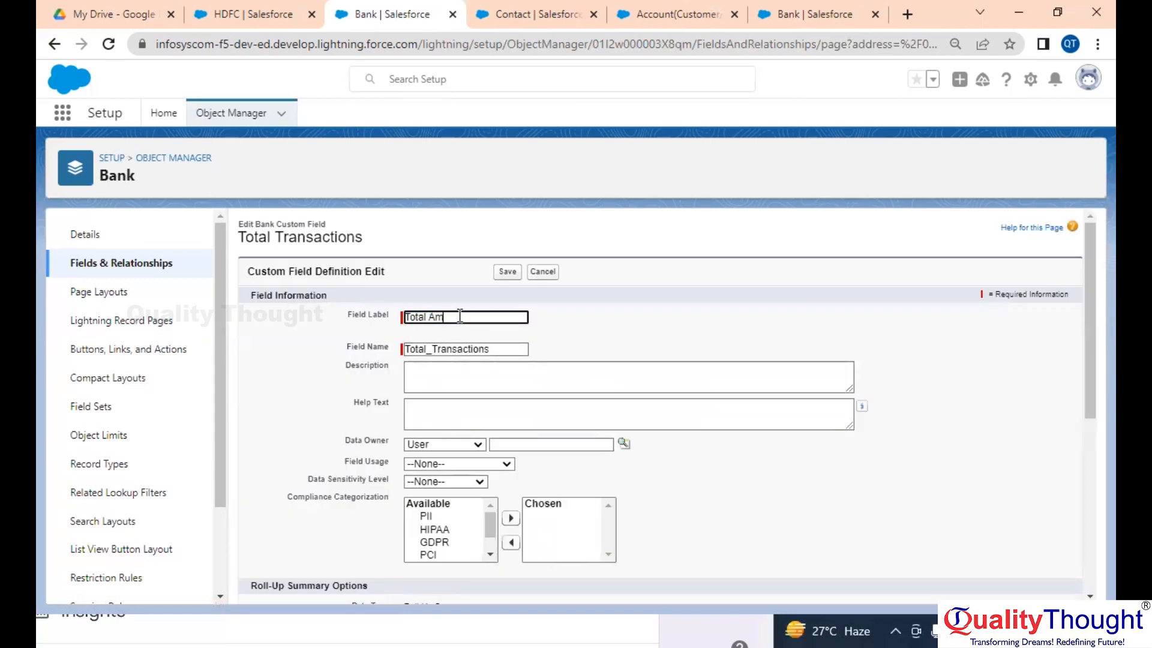
pyautogui.click(480, 349)
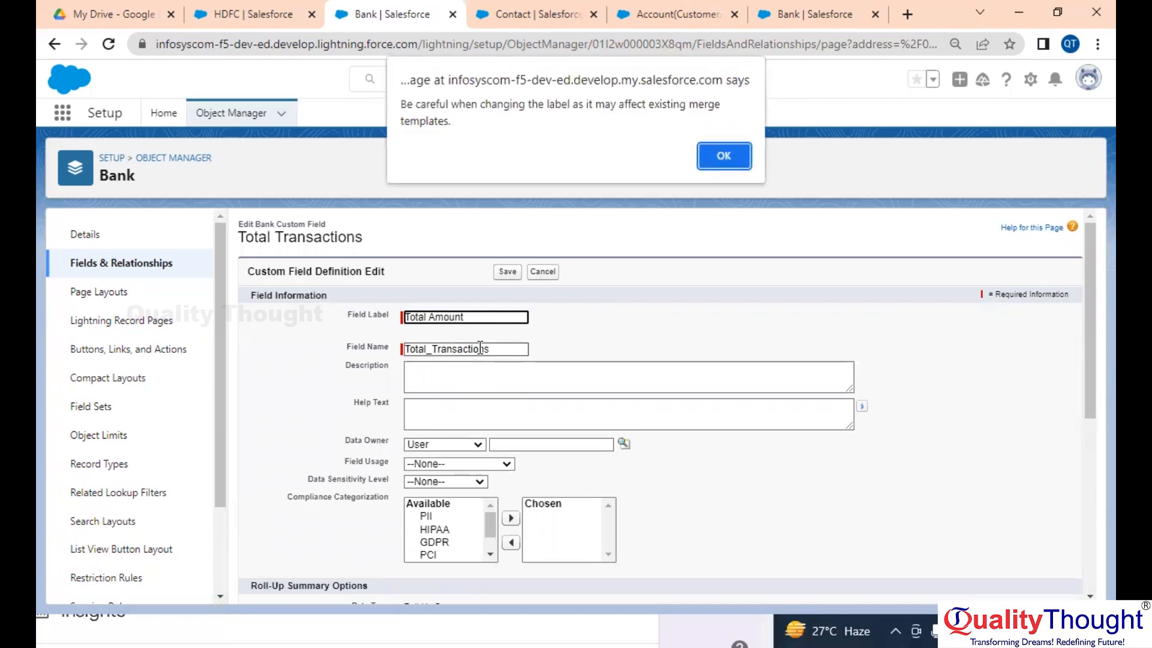
pyautogui.click(726, 155)
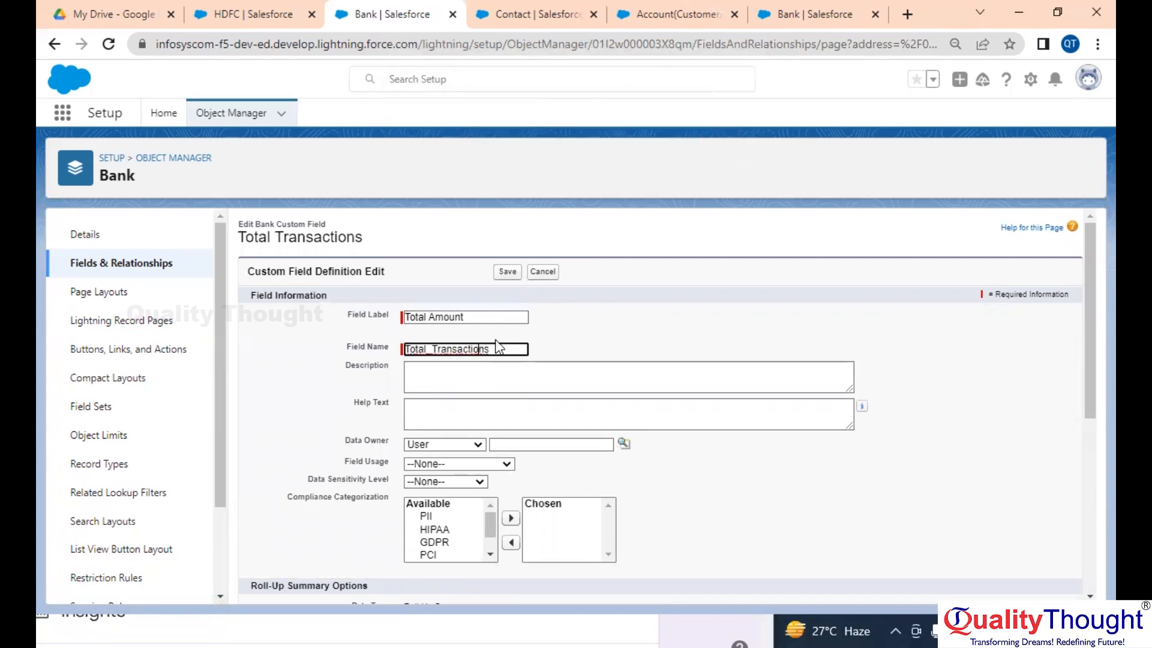
# Replace the field name with Total_Amount, acknowledge the name warnings and save the field definition
pyautogui.doubleClick(476, 347)
pyautogui.press('BackSpace')
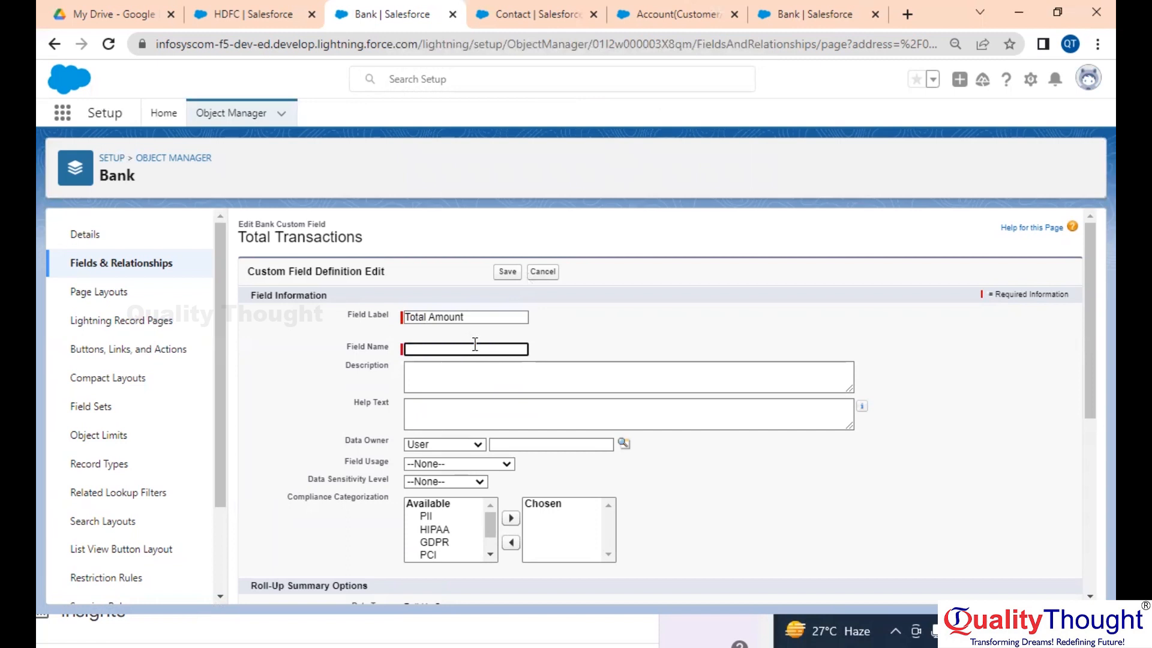
pyautogui.write('T')
pyautogui.press('BackSpace')
pyautogui.click(488, 317)
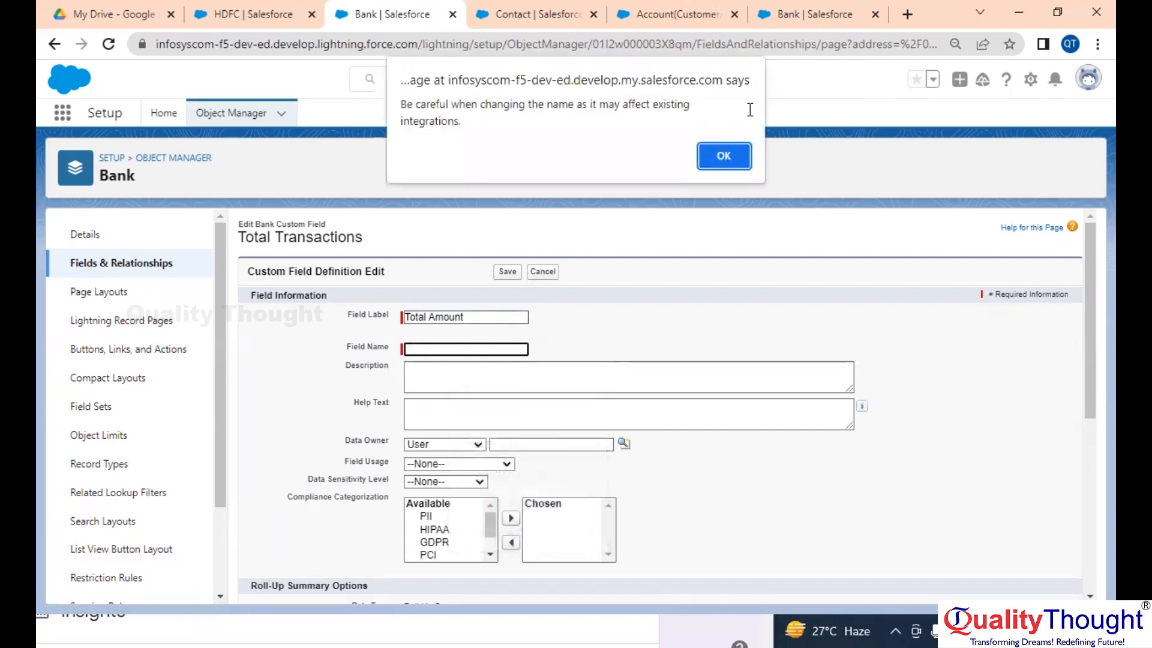
pyautogui.click(725, 155)
pyautogui.click(490, 348)
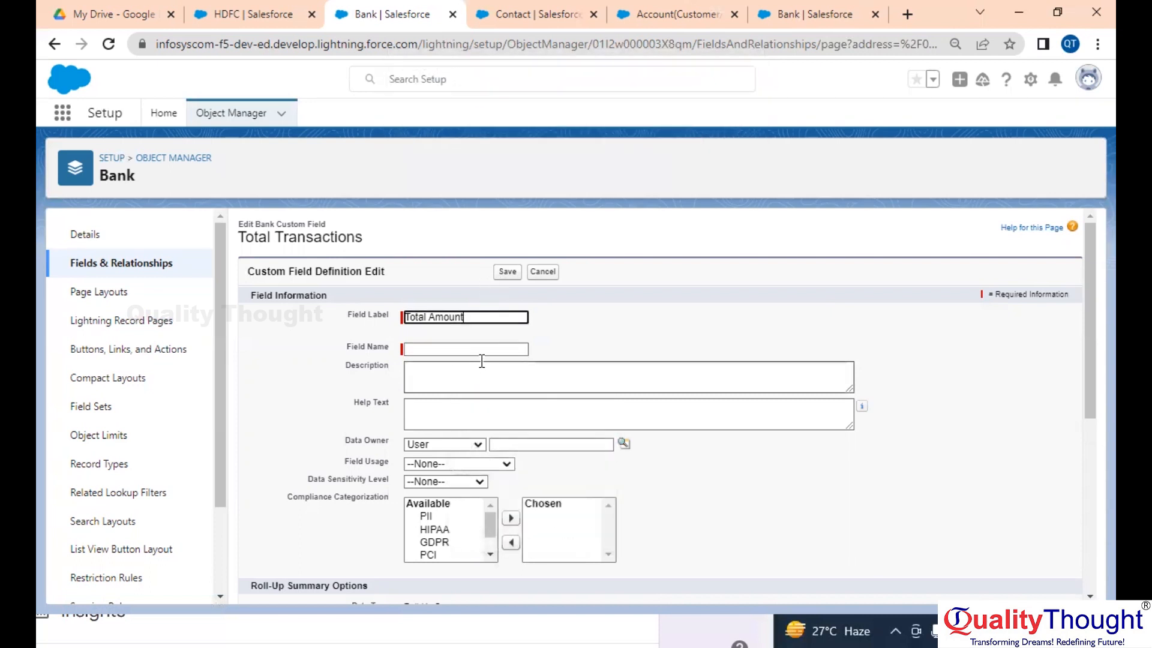
pyautogui.click(498, 348)
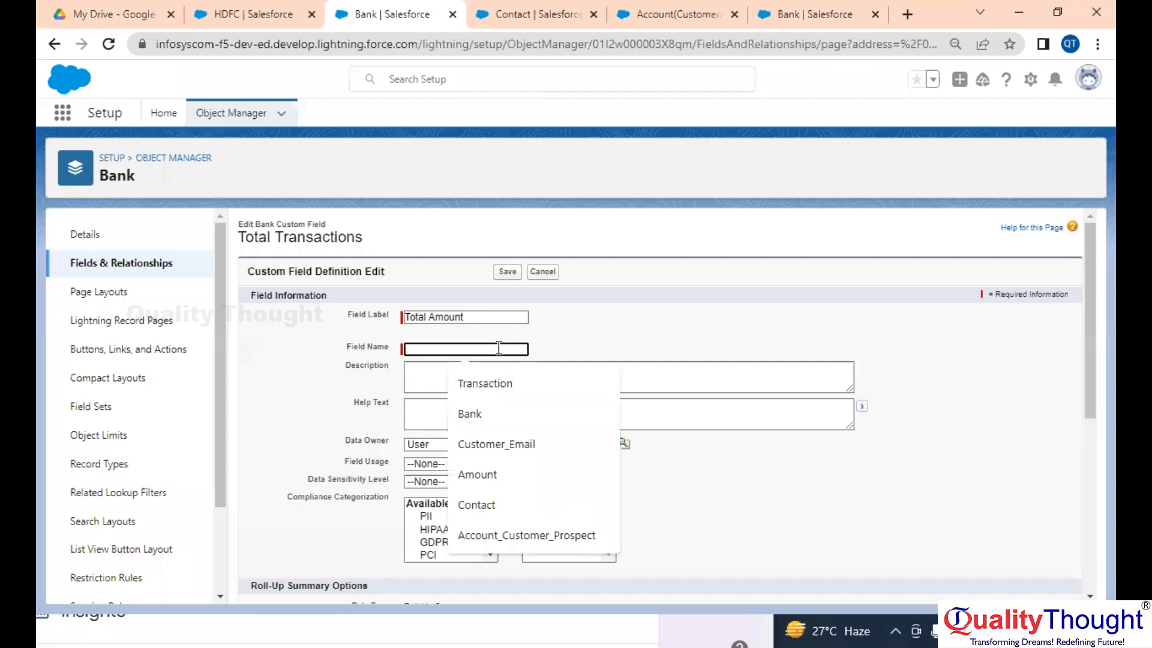
pyautogui.write('Total_Amount')
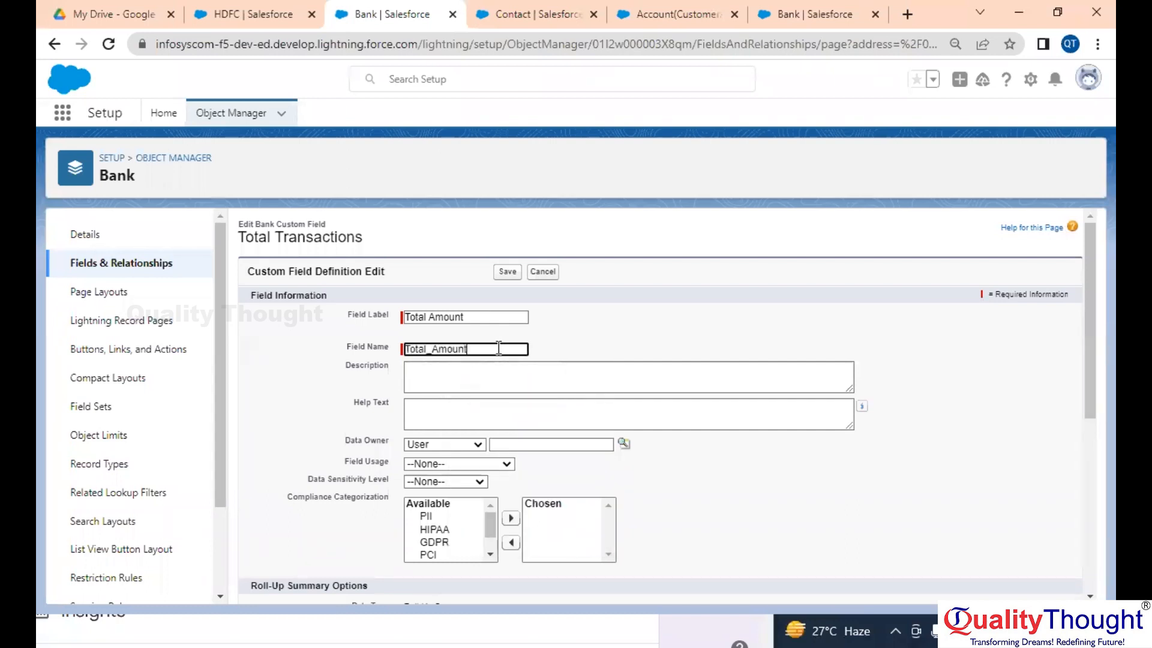
pyautogui.click(508, 273)
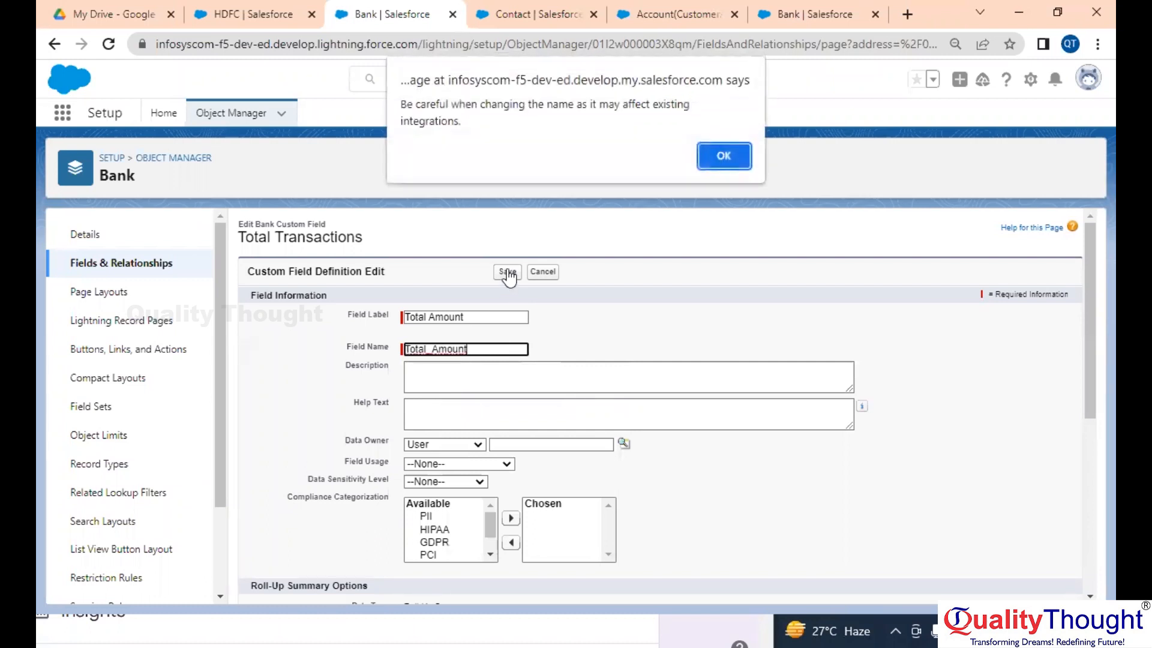
pyautogui.press('Return')
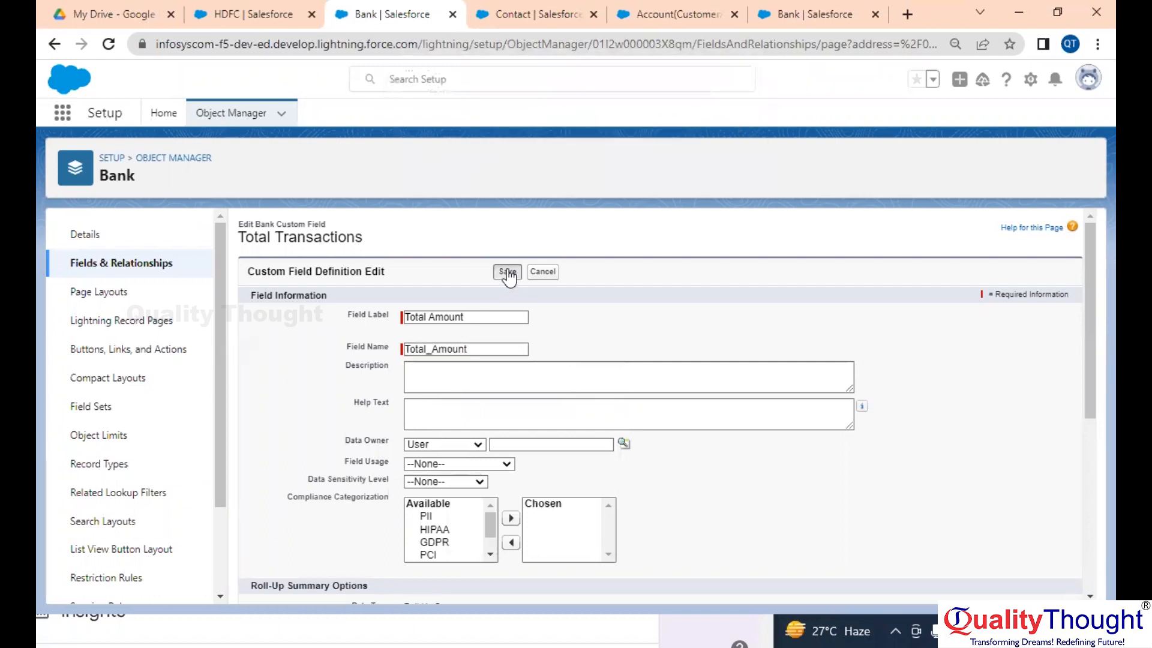
pyautogui.click(508, 273)
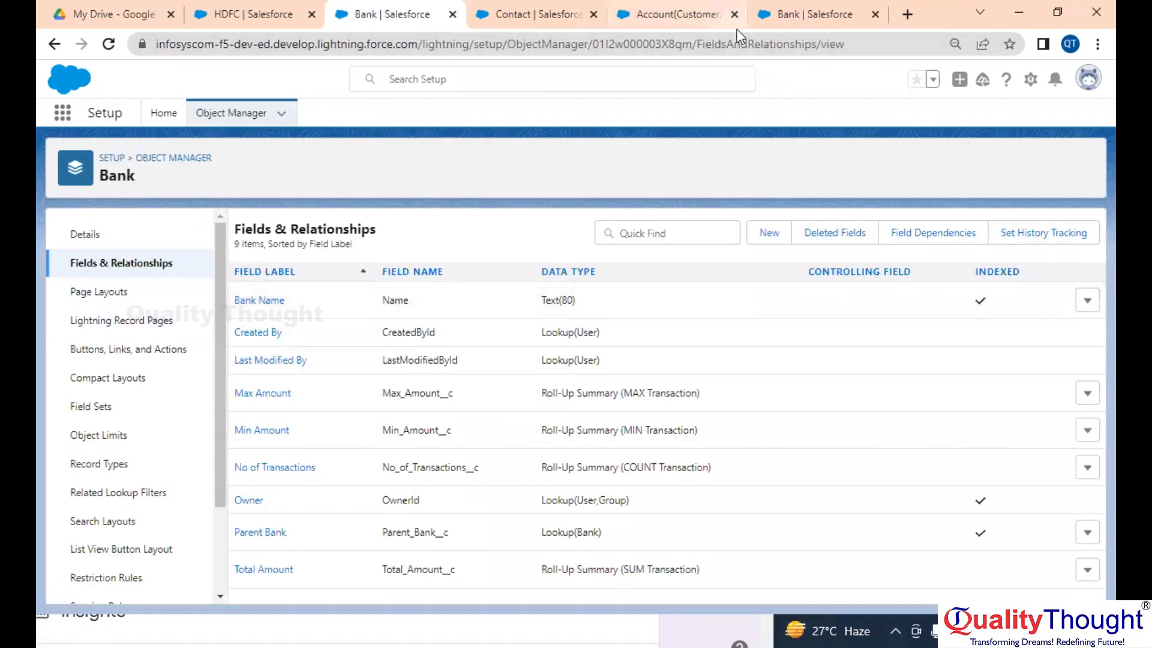
# Reload the HDFC bank record and arrange its window side by side with the Batch 11 Google Docs document
pyautogui.click(252, 9)
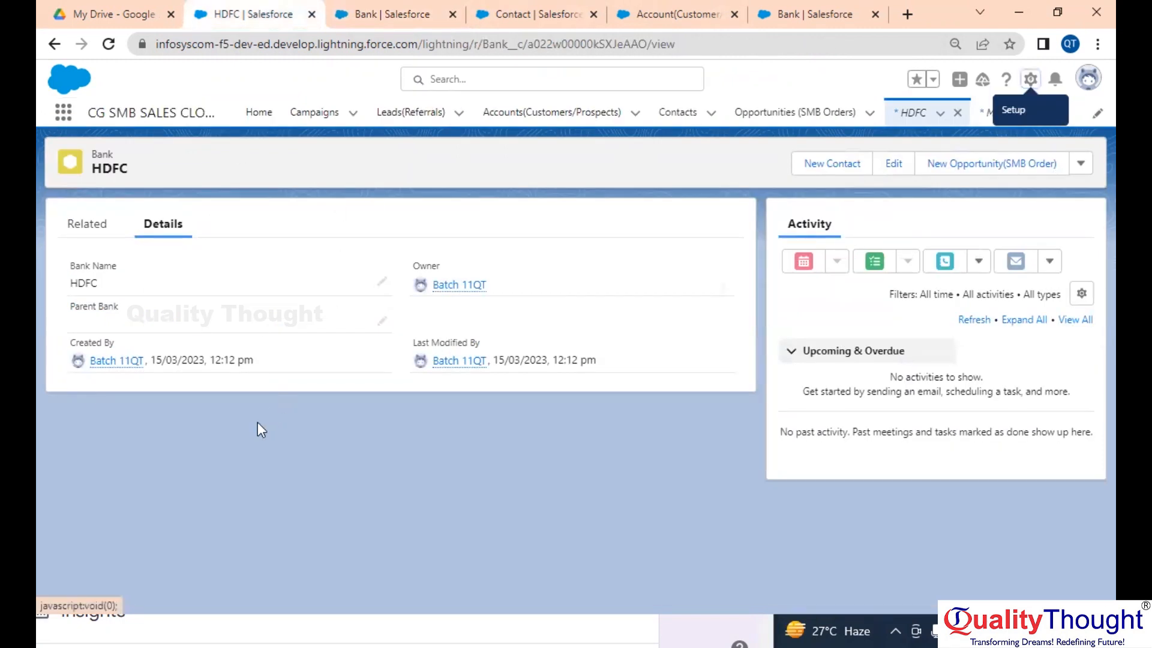
pyautogui.click(113, 45)
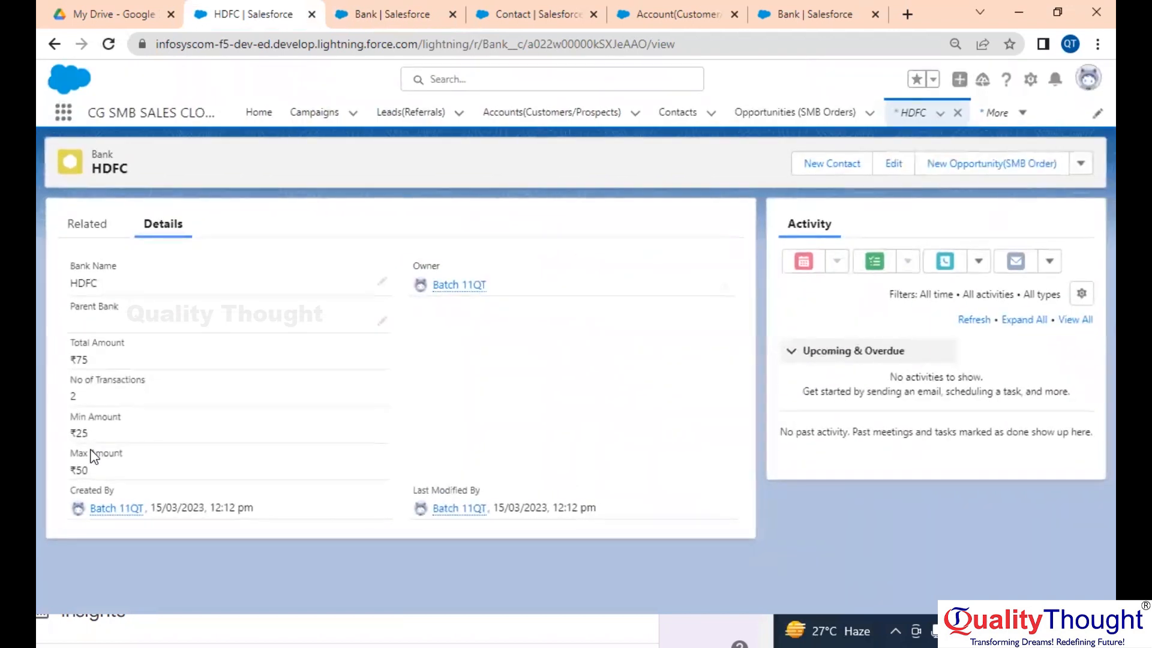
pyautogui.press('super+Right')
pyautogui.click(345, 353)
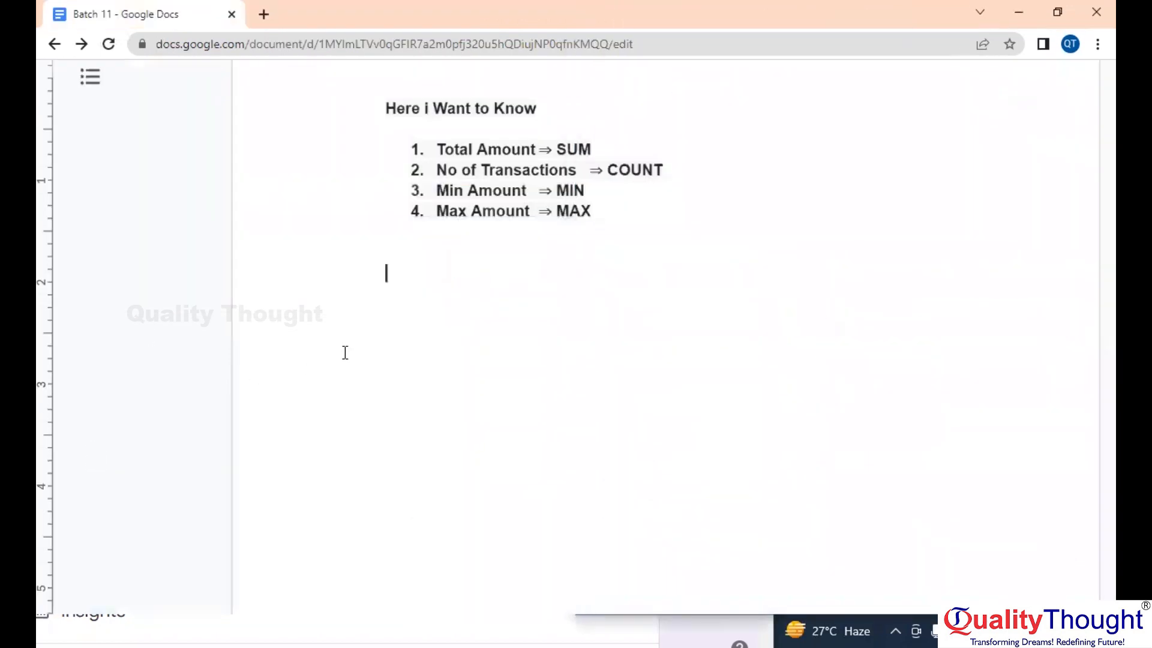
pyautogui.press('super+Left')
# Examine the roll-up table of Count, Min, Max and Sum in the Google Docs document against the HDFC record's summary fields
pyautogui.scroll(10, 360, 330)
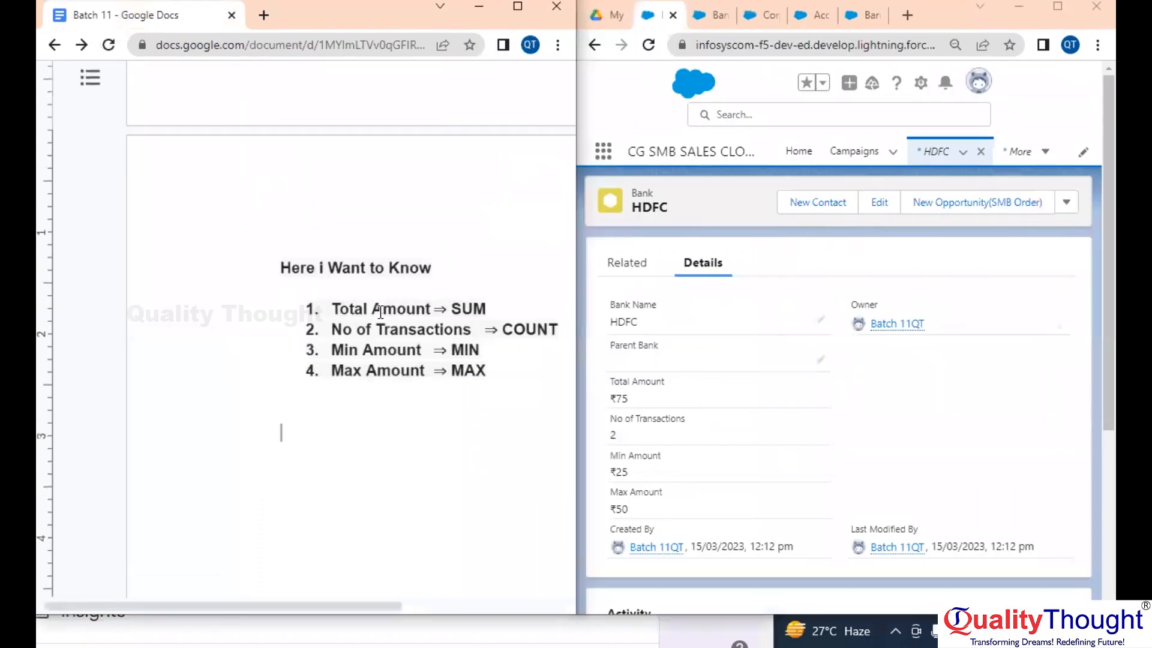
pyautogui.scroll(2, 380, 312)
pyautogui.hscroll(5, 380, 312)
pyautogui.scroll(-3, 380, 312)
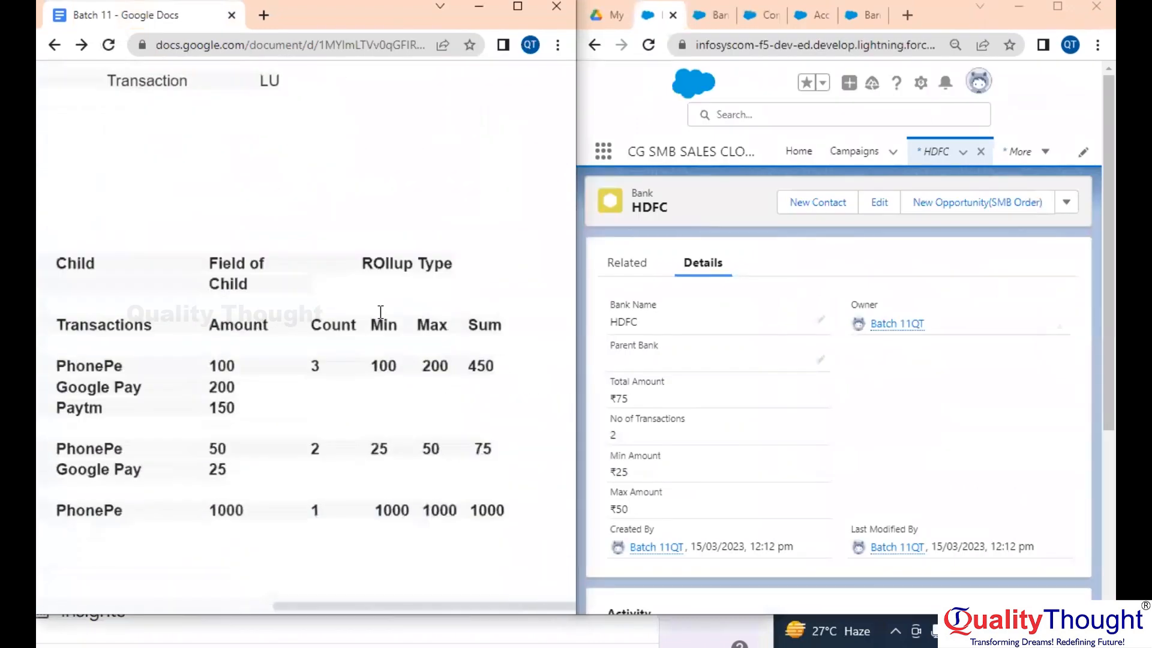
# Compare the HDFC row's Count, Min, Max and Sum in the document with the matching summary fields on the HDFC record
pyautogui.scroll(-1, 381, 309)
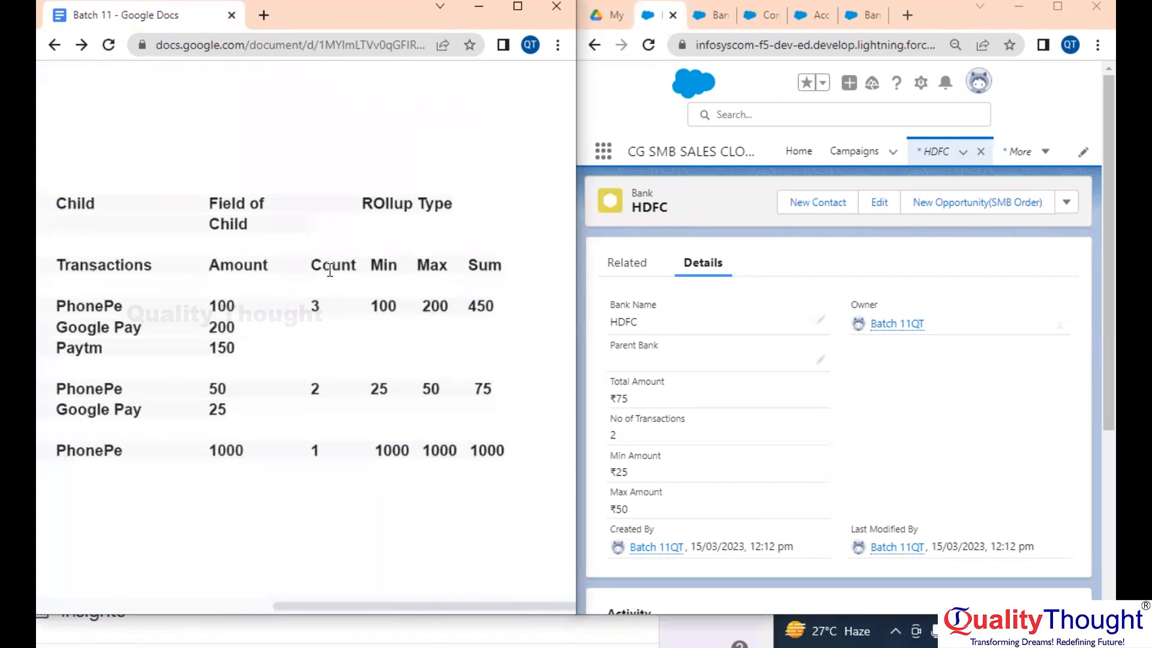
pyautogui.hscroll(-5, 334, 286)
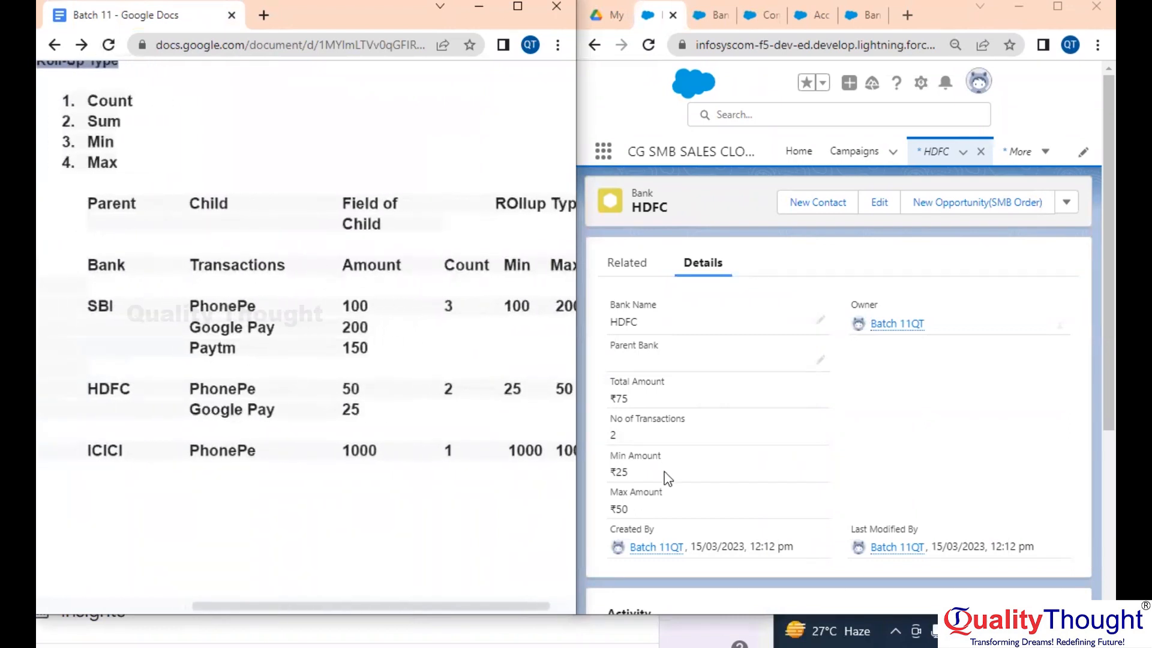
pyautogui.scroll(-4, 664, 474)
pyautogui.scroll(3, 663, 477)
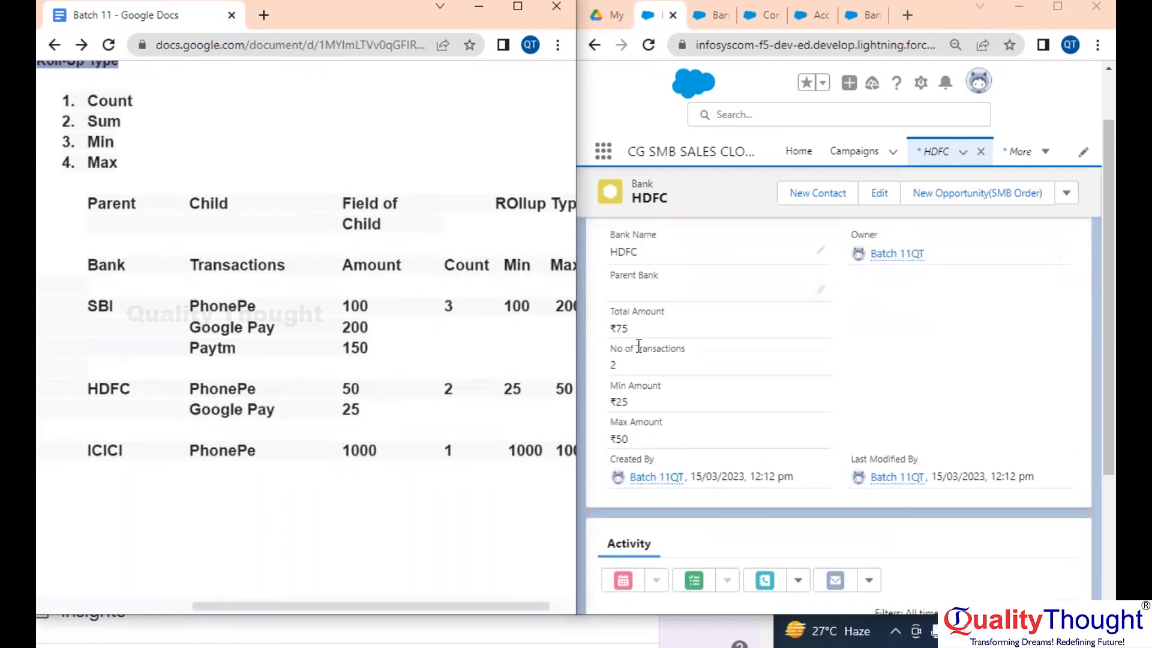
pyautogui.click(617, 365)
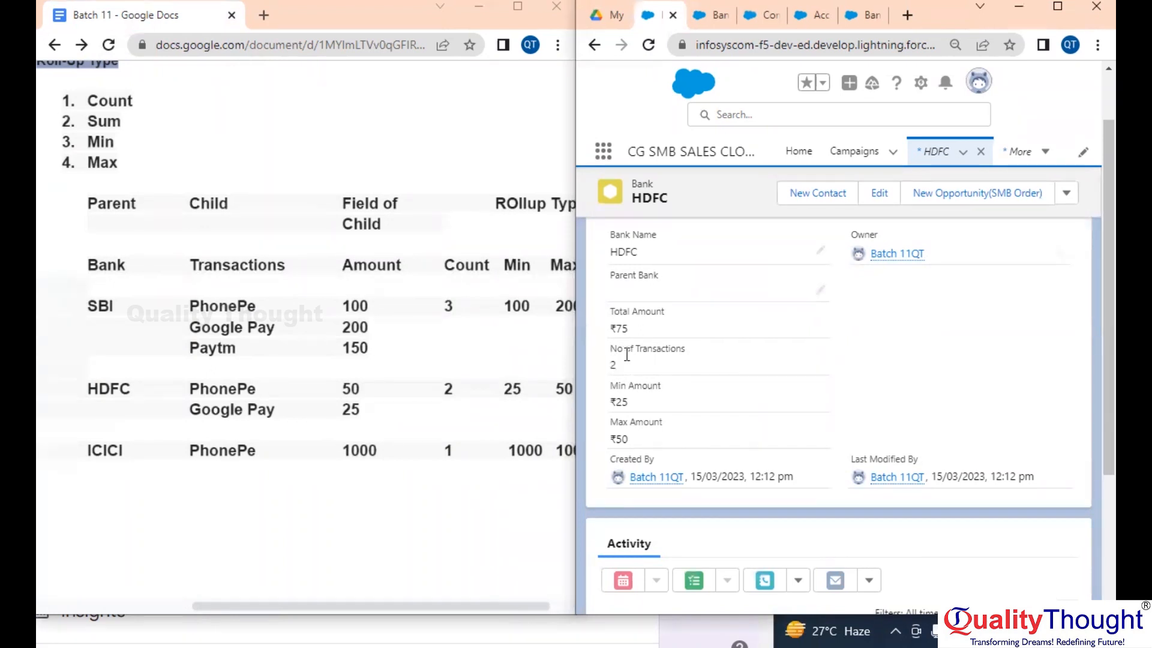
pyautogui.hscroll(3, 474, 334)
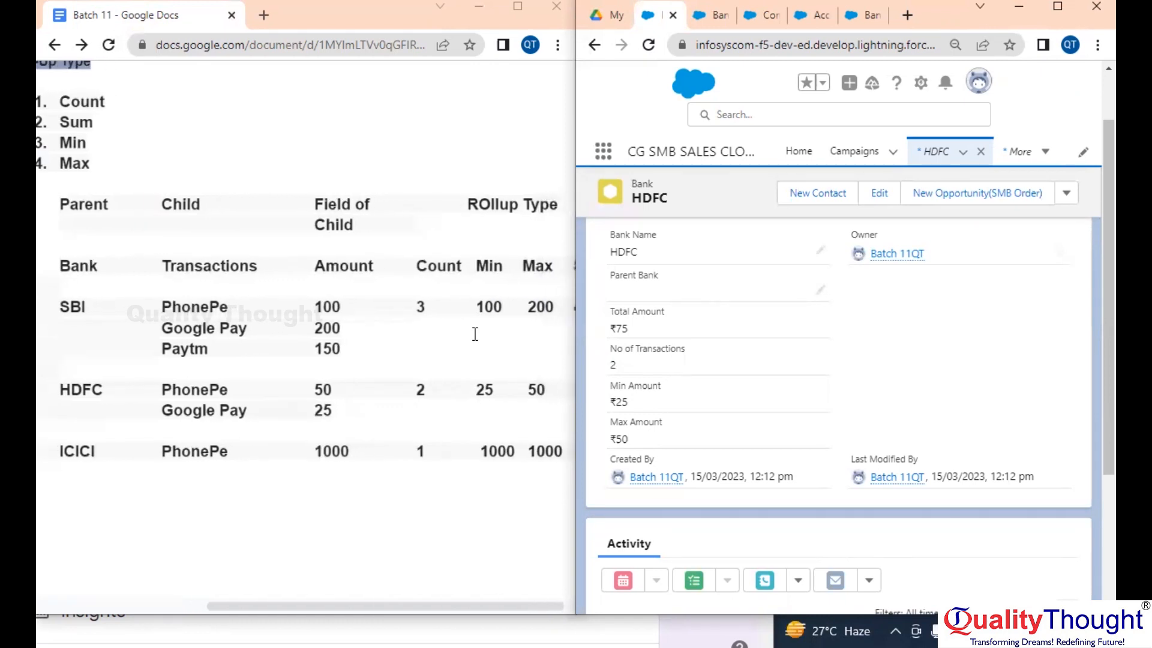
pyautogui.click(490, 271)
pyautogui.doubleClick(491, 271)
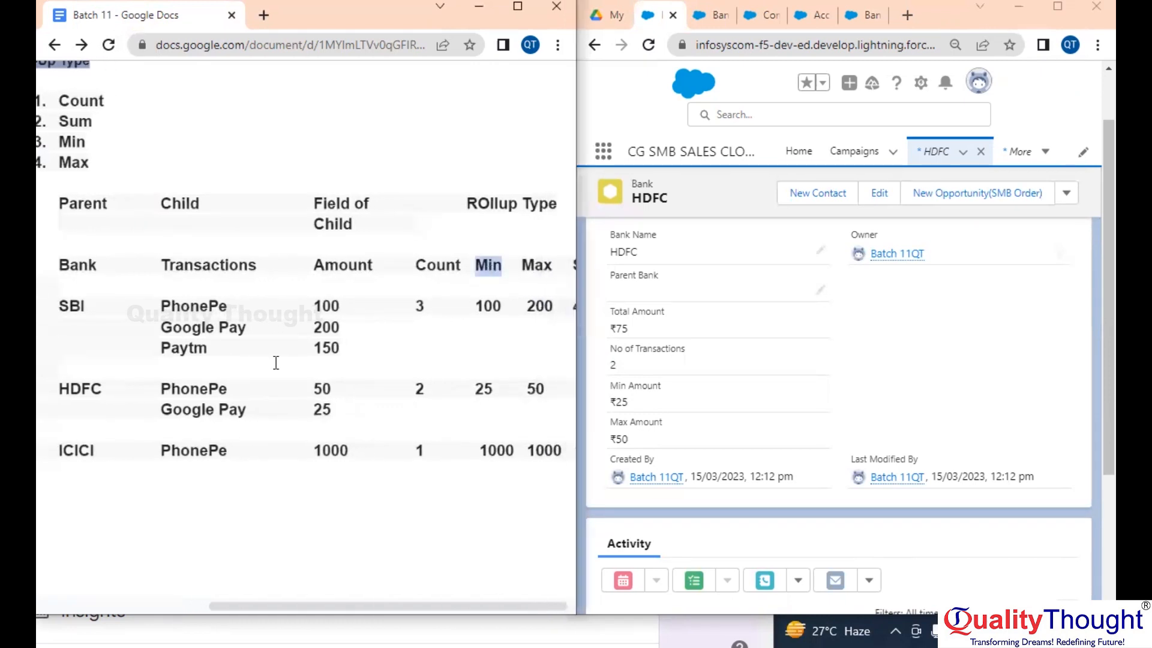
pyautogui.click(487, 396)
pyautogui.click(624, 404)
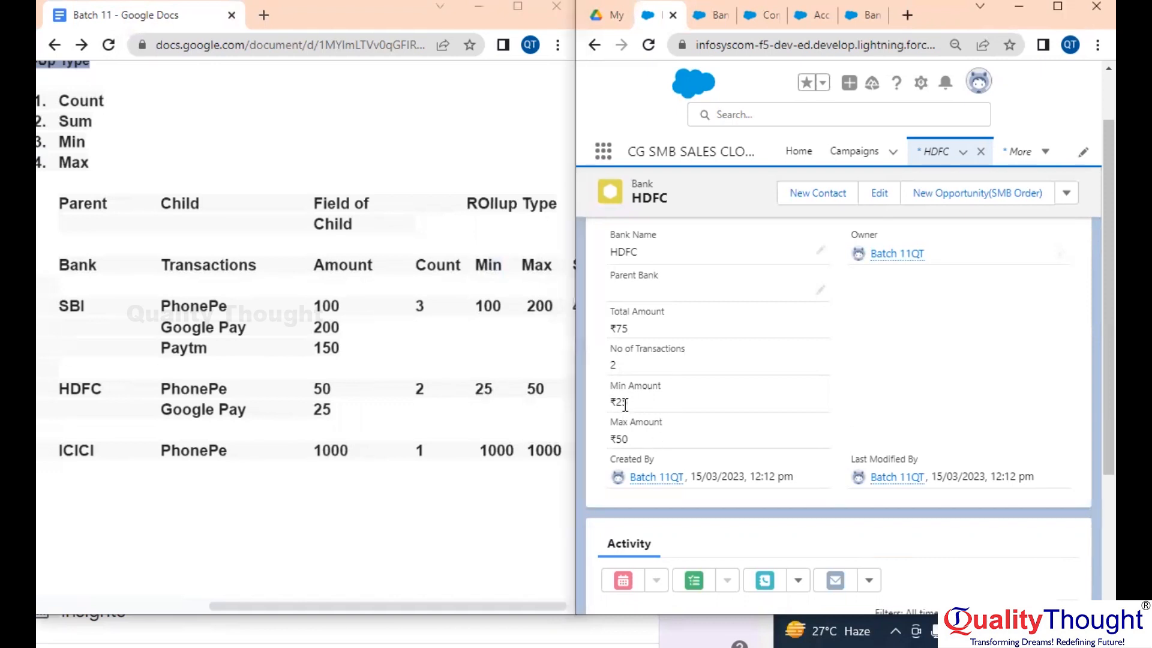
pyautogui.click(534, 264)
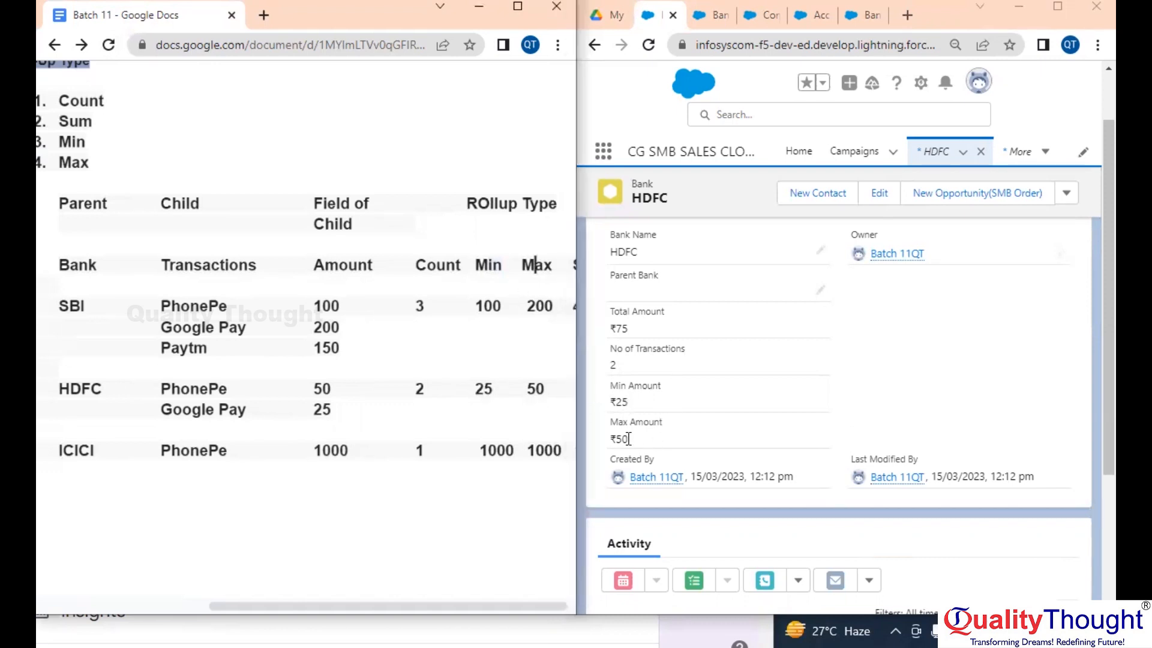
pyautogui.hscroll(3, 514, 379)
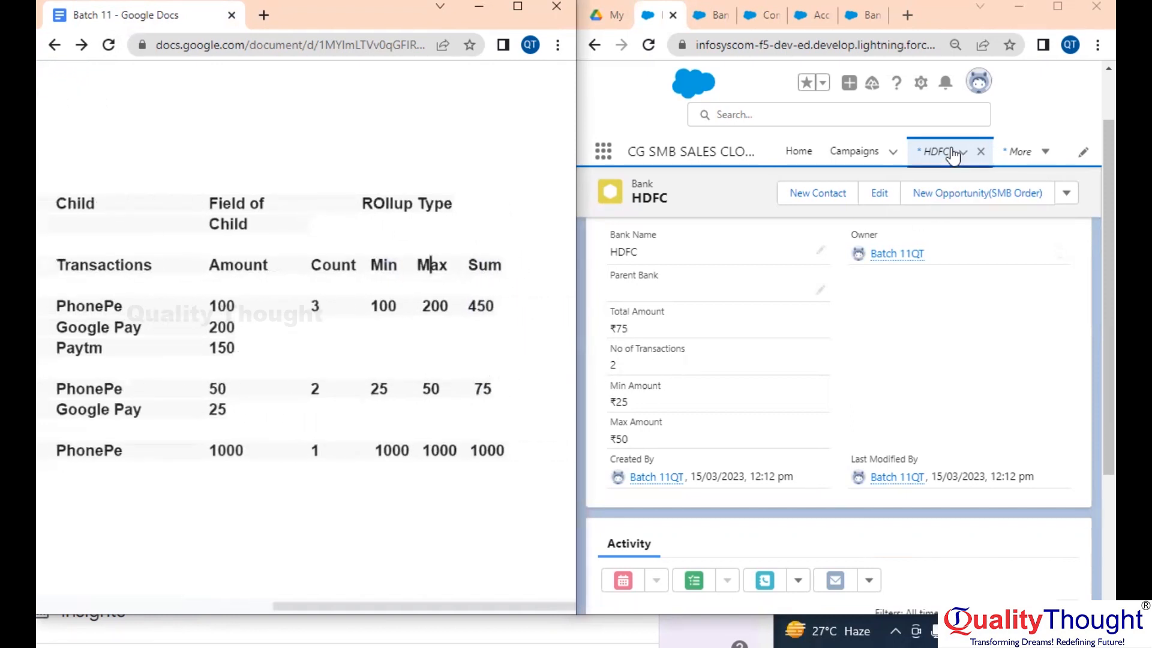
# Open the SBI bank record and compare its summary fields with the SBI row of the document's roll-up table
pyautogui.click(931, 153)
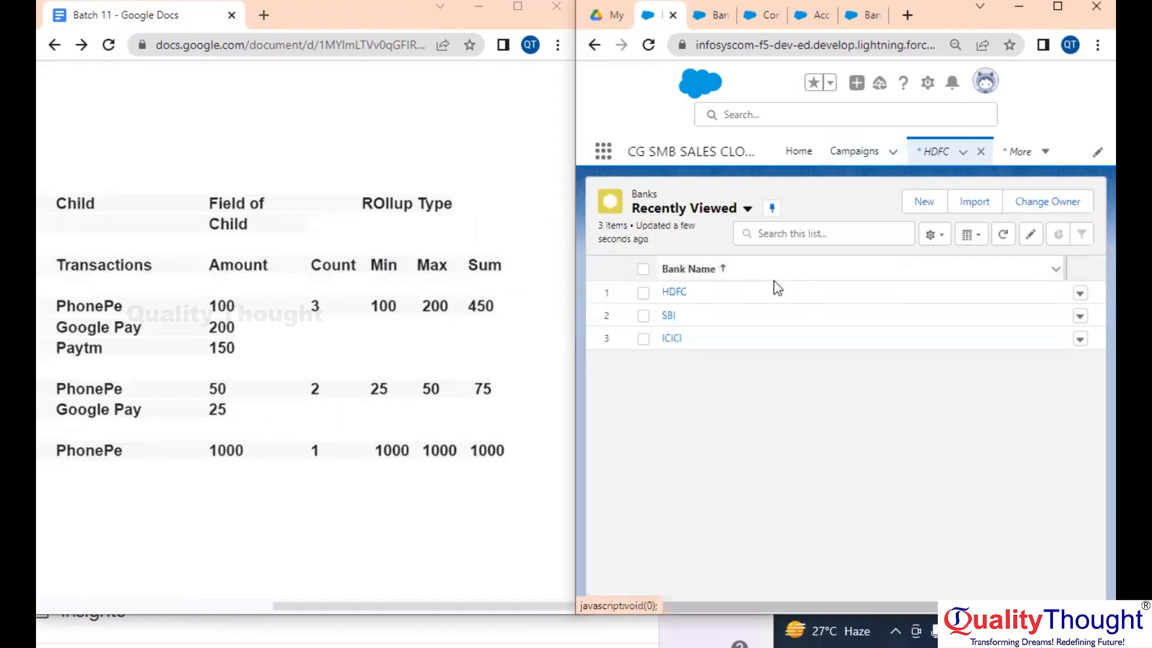
pyautogui.click(670, 317)
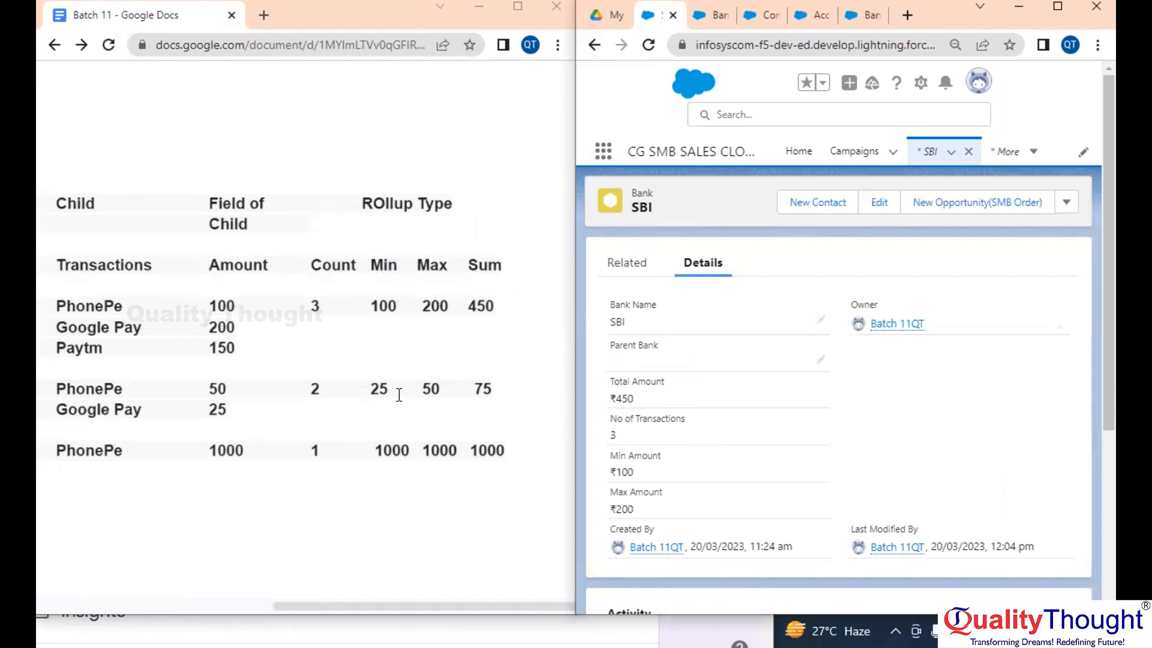
pyautogui.hscroll(-4, 277, 345)
pyautogui.hscroll(2, 357, 312)
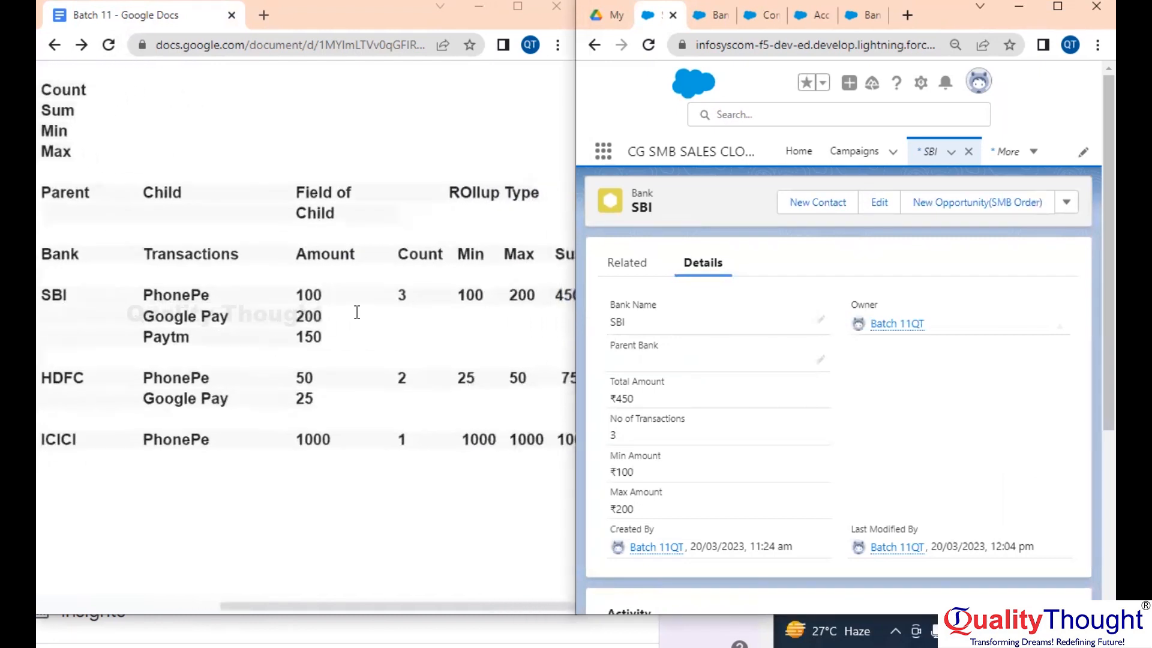
pyautogui.hscroll(2, 421, 295)
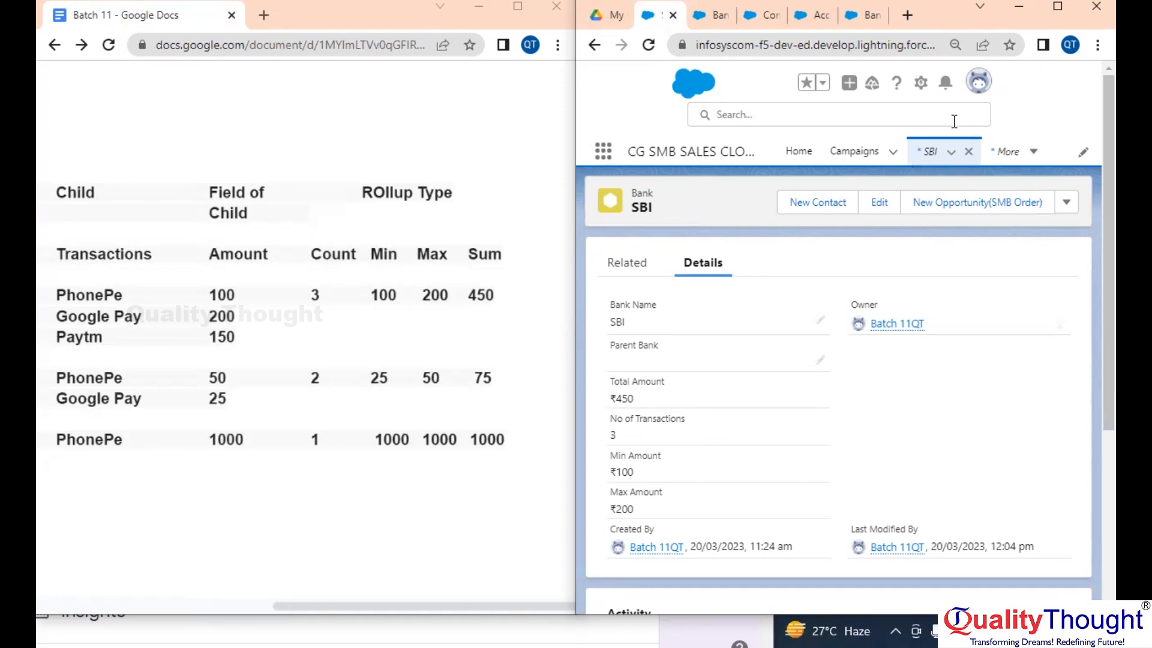
# Open the ICICI bank record and compare its summary fields with the ICICI row of the document's roll-up table
pyautogui.click(930, 152)
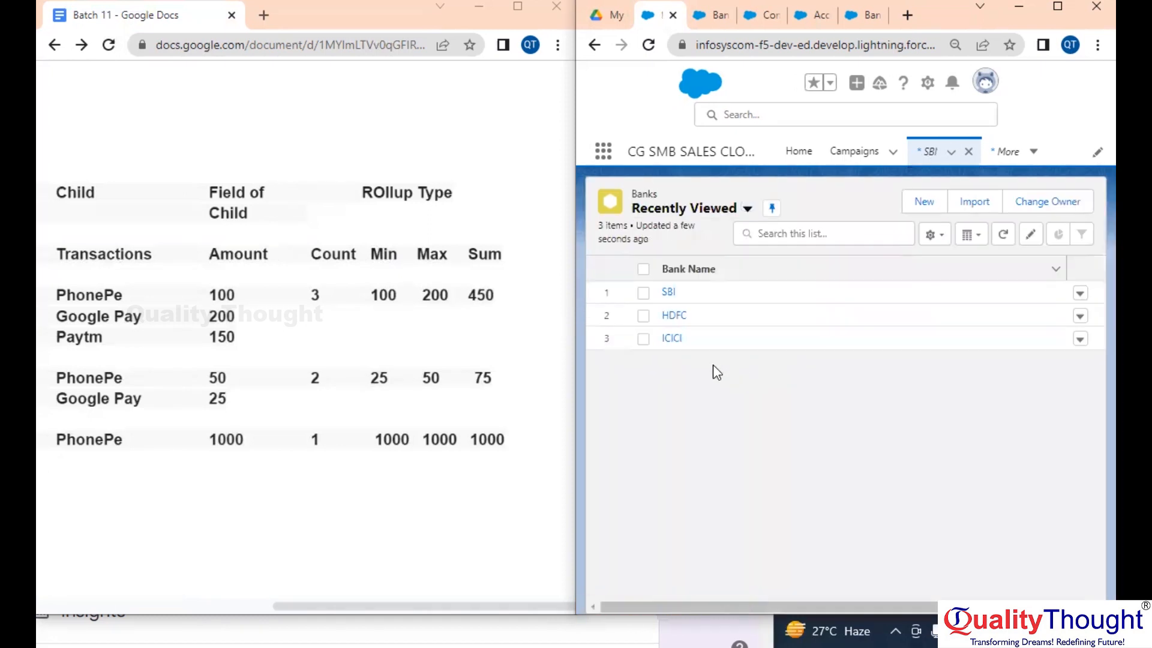
pyautogui.click(672, 338)
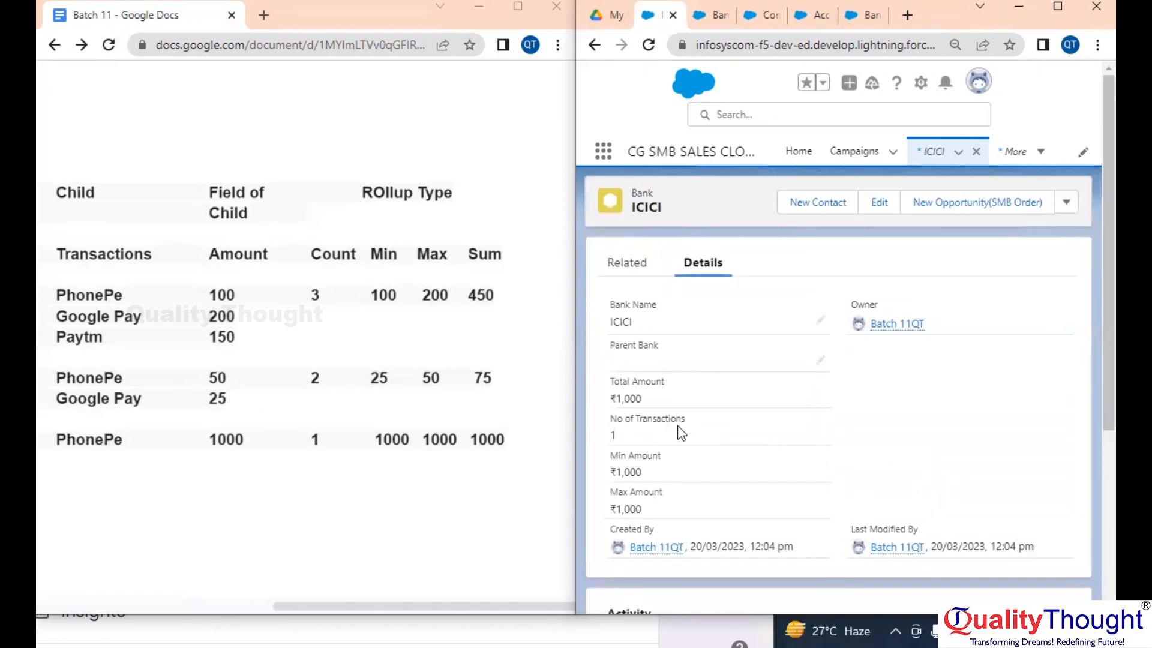
pyautogui.click(309, 437)
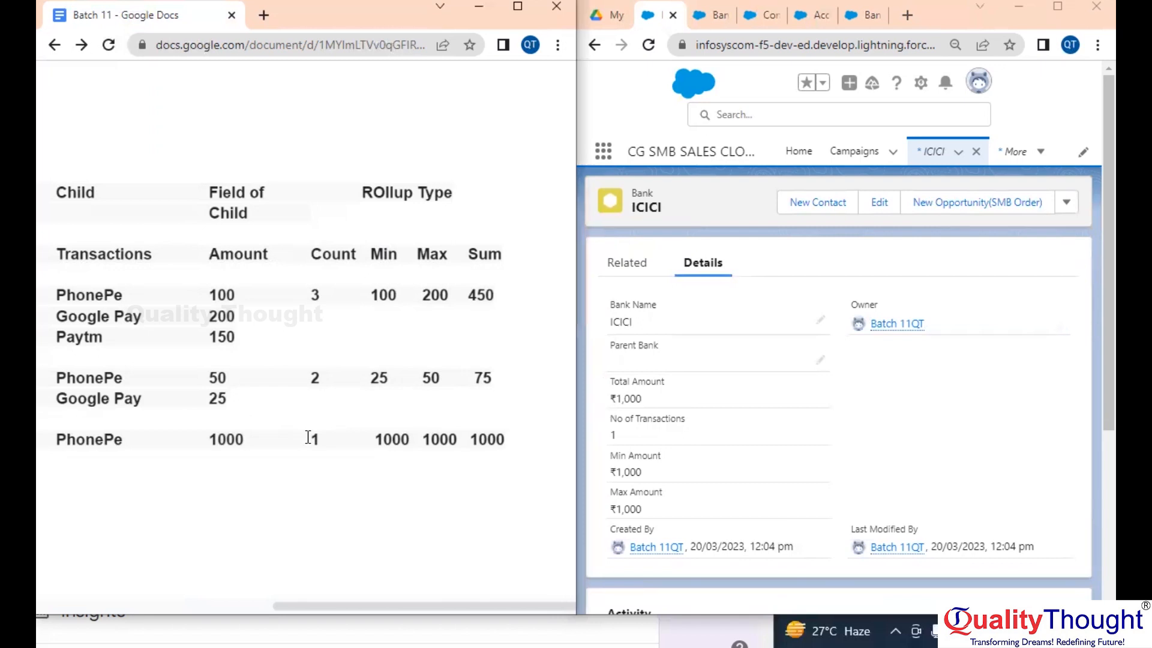
pyautogui.click(611, 454)
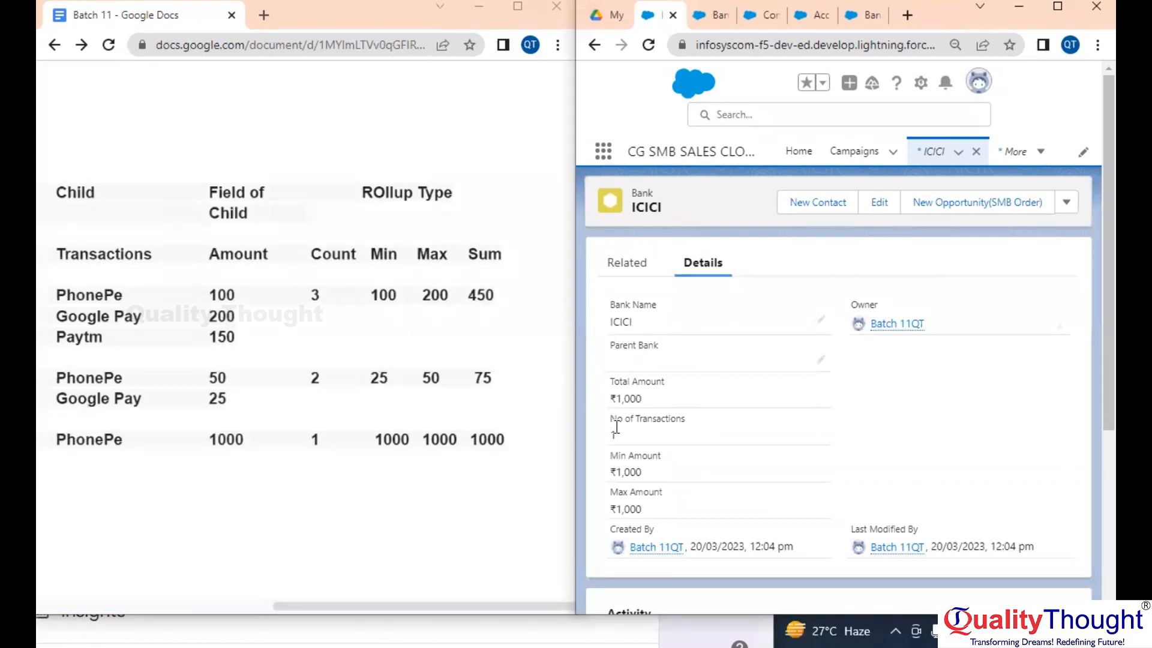
# Maximize the Google Docs window and add an indented line "Rollup Summary is a Read only Field" under the Rollup Summary heading
pyautogui.click(518, 7)
pyautogui.scroll(6, 502, 246)
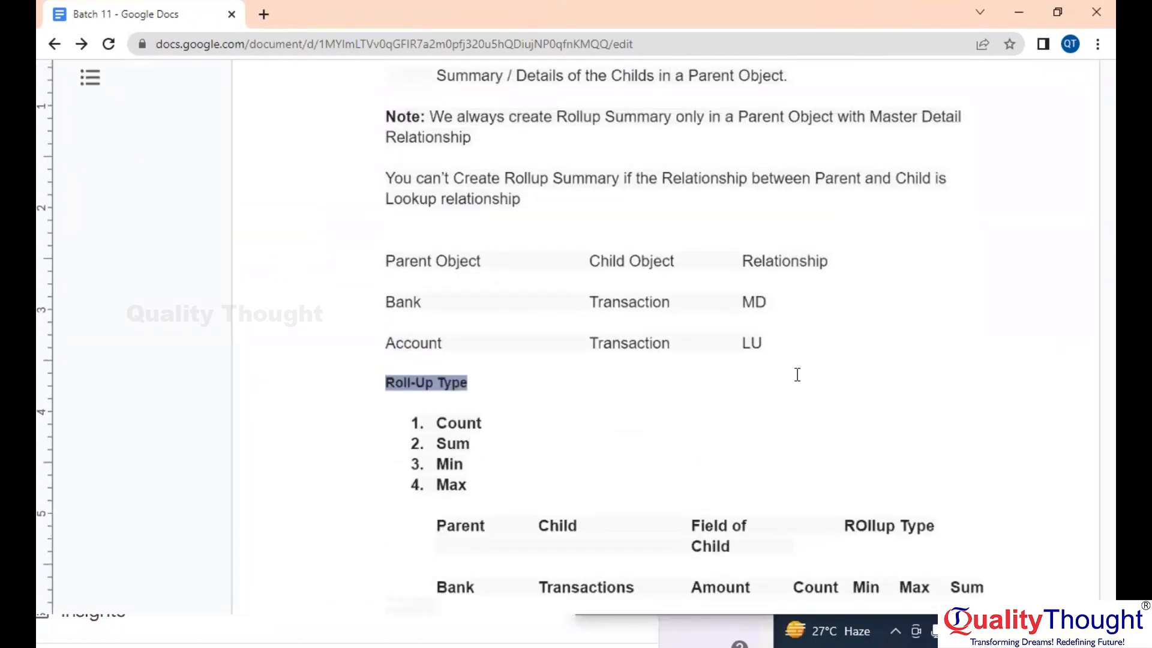
pyautogui.scroll(2, 633, 326)
pyautogui.click(606, 310)
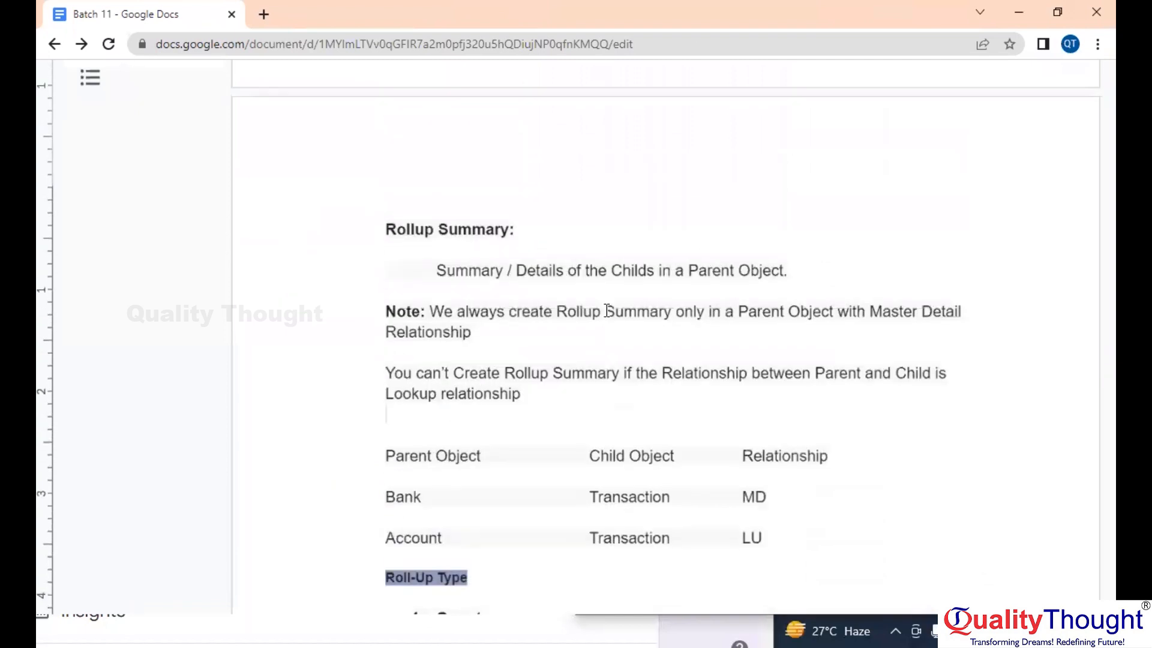
pyautogui.scroll(2, 567, 273)
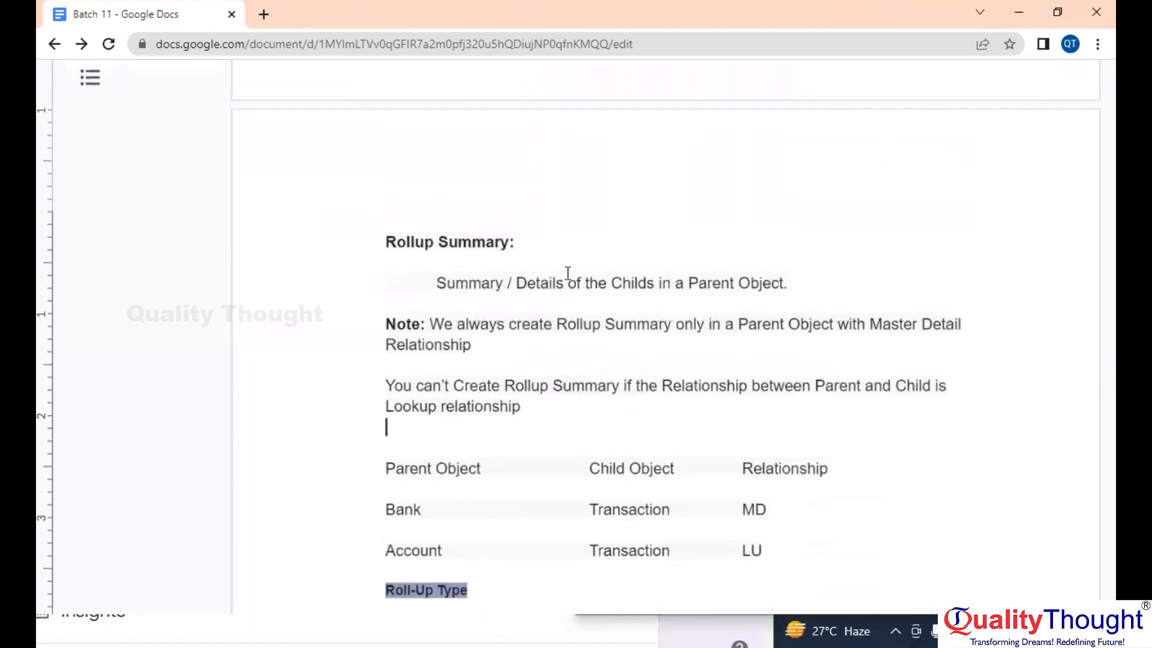
pyautogui.click(607, 254)
pyautogui.press('Return')
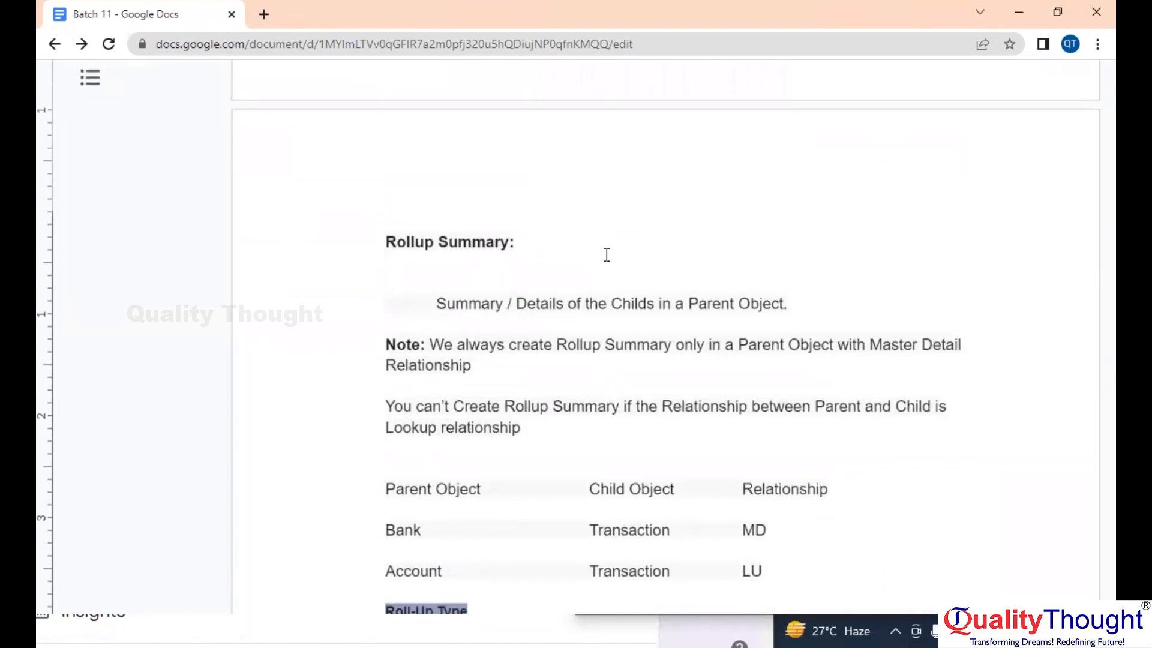
pyautogui.press('Tab')
pyautogui.write('Rollup Summar')
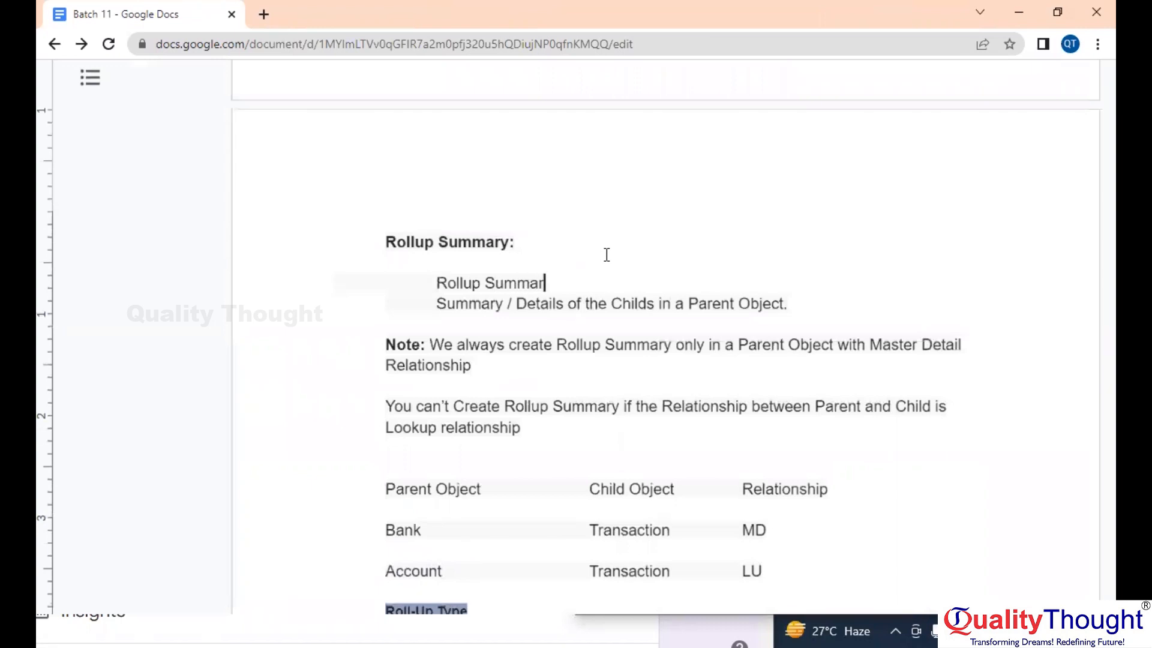
pyautogui.write('y is a Ready')
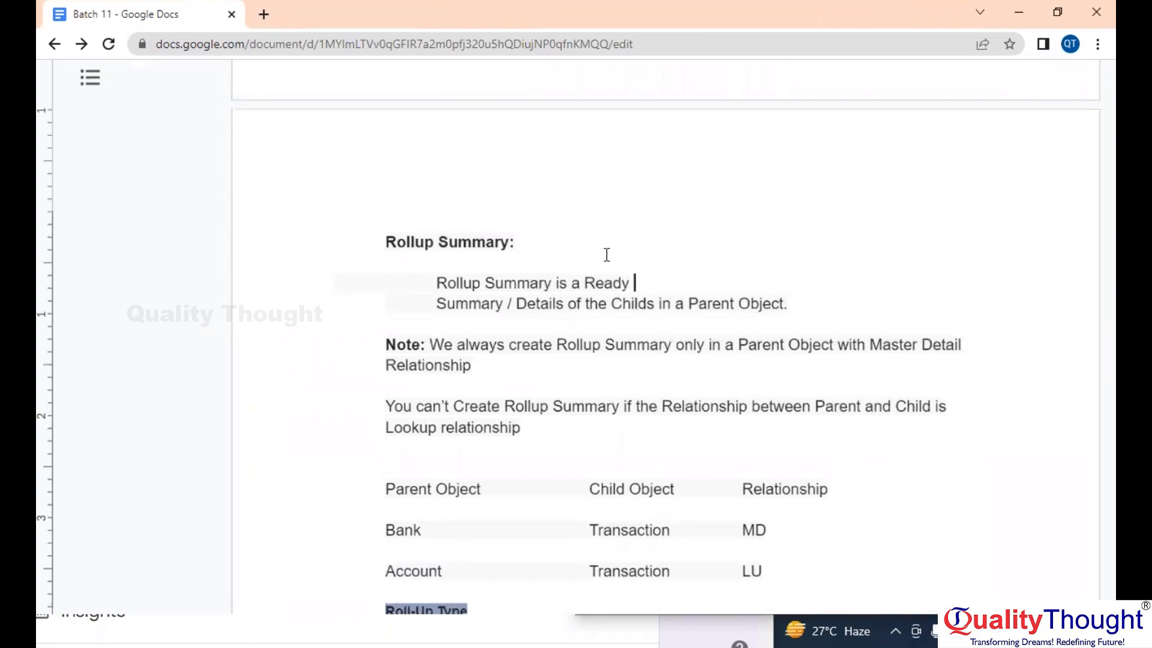
pyautogui.press('BackSpace')
pyautogui.press('BackSpace')
pyautogui.write('only Field')
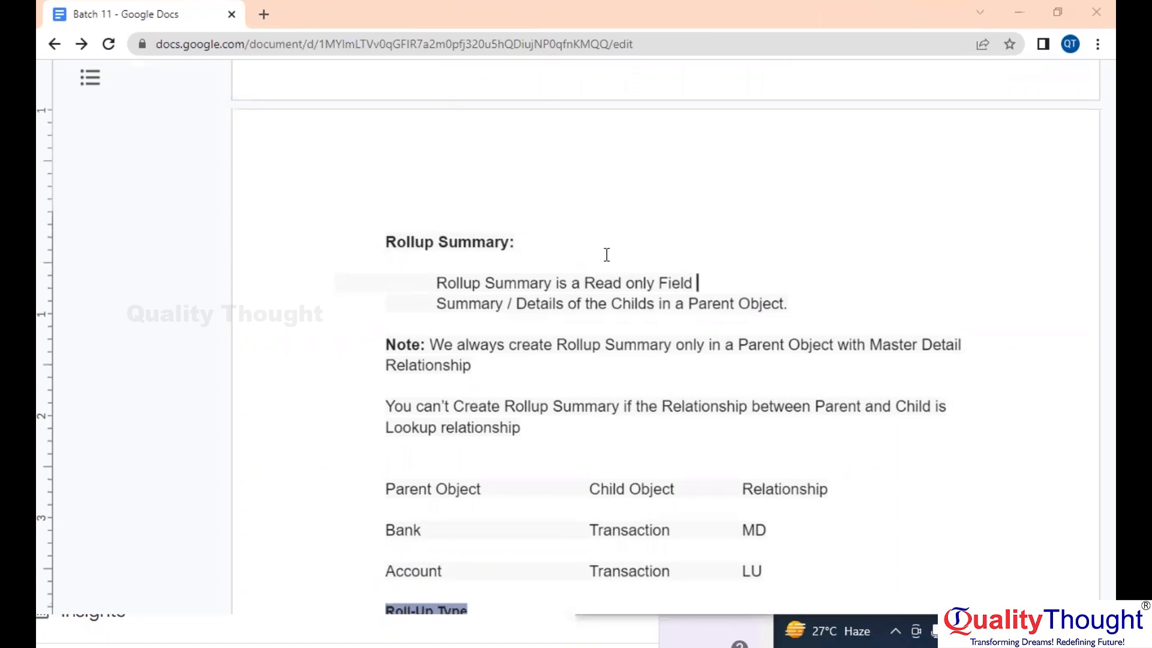
# Switch to Salesforce, maximize its window and open the ICICI record's details for editing to examine whether the roll-up summary fields are editable
pyautogui.hotkey('alt', 'Tab')
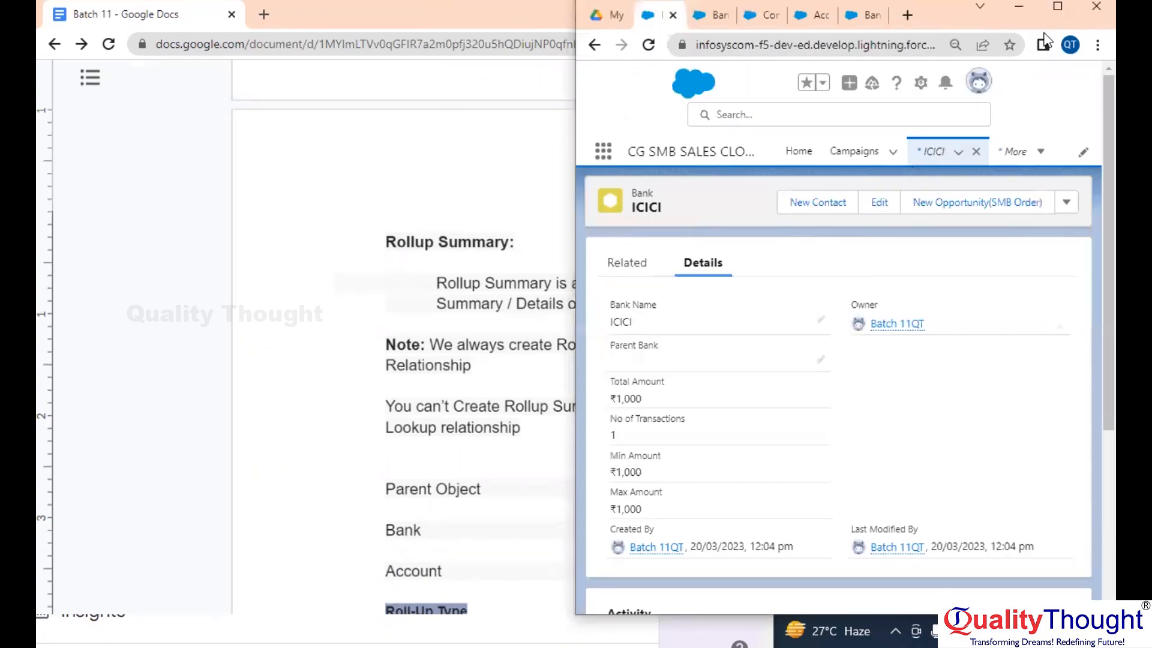
pyautogui.click(1058, 7)
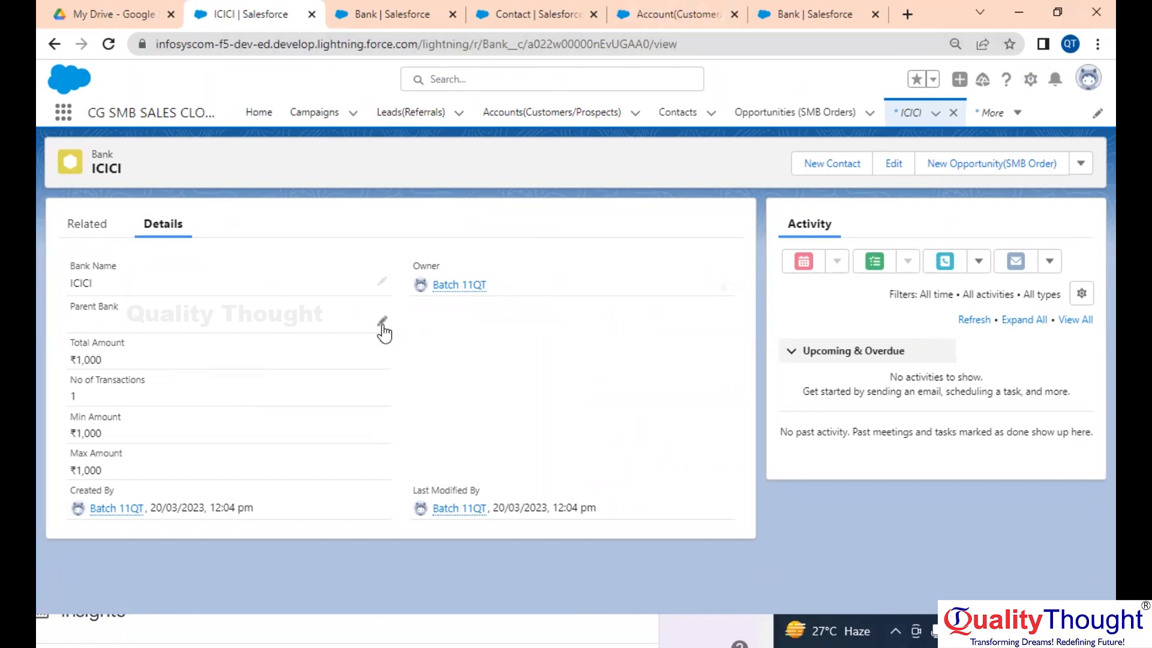
pyautogui.scroll(3, 382, 324)
pyautogui.hscroll(-3, 382, 329)
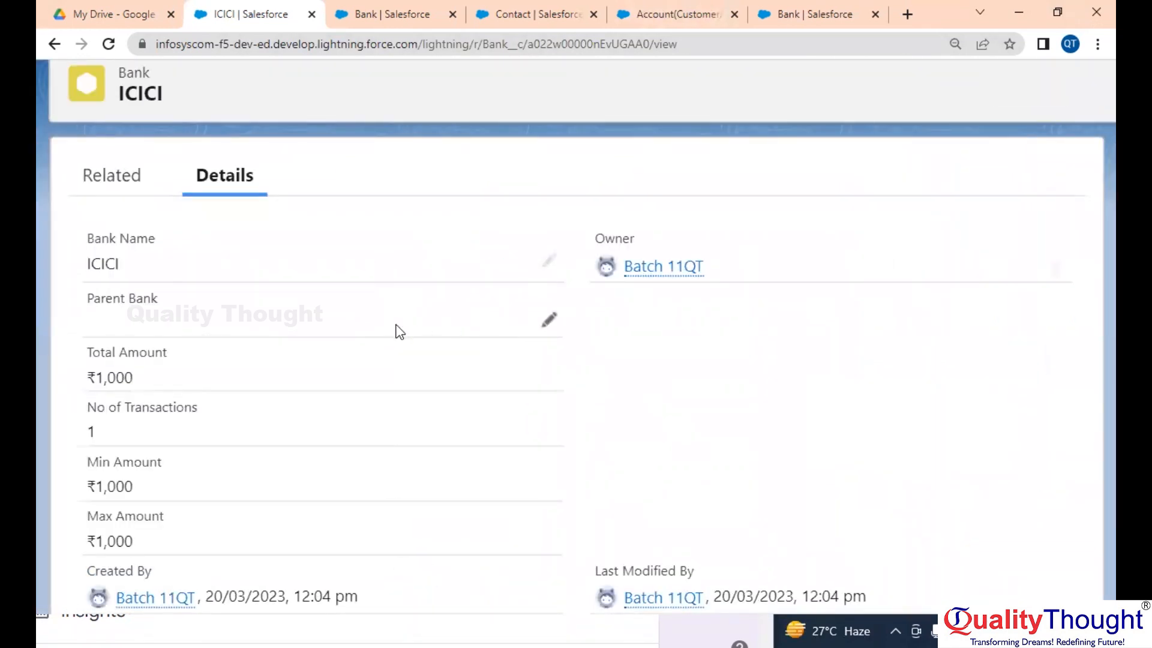
pyautogui.doubleClick(400, 332)
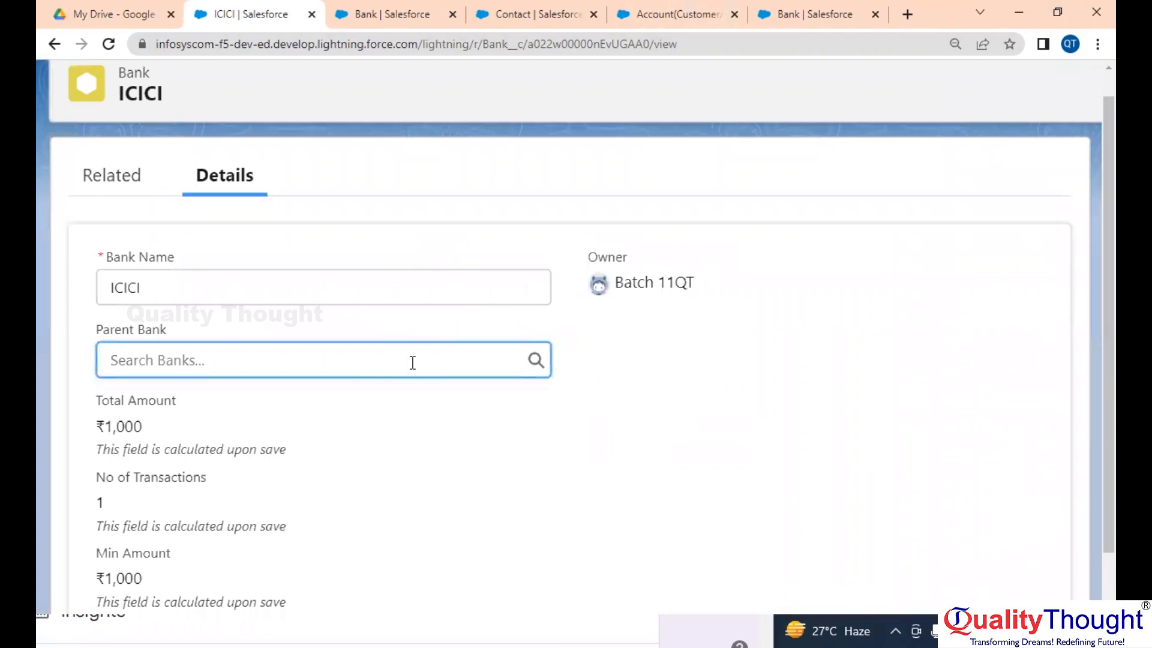
pyautogui.scroll(-4, 413, 363)
pyautogui.click(220, 187)
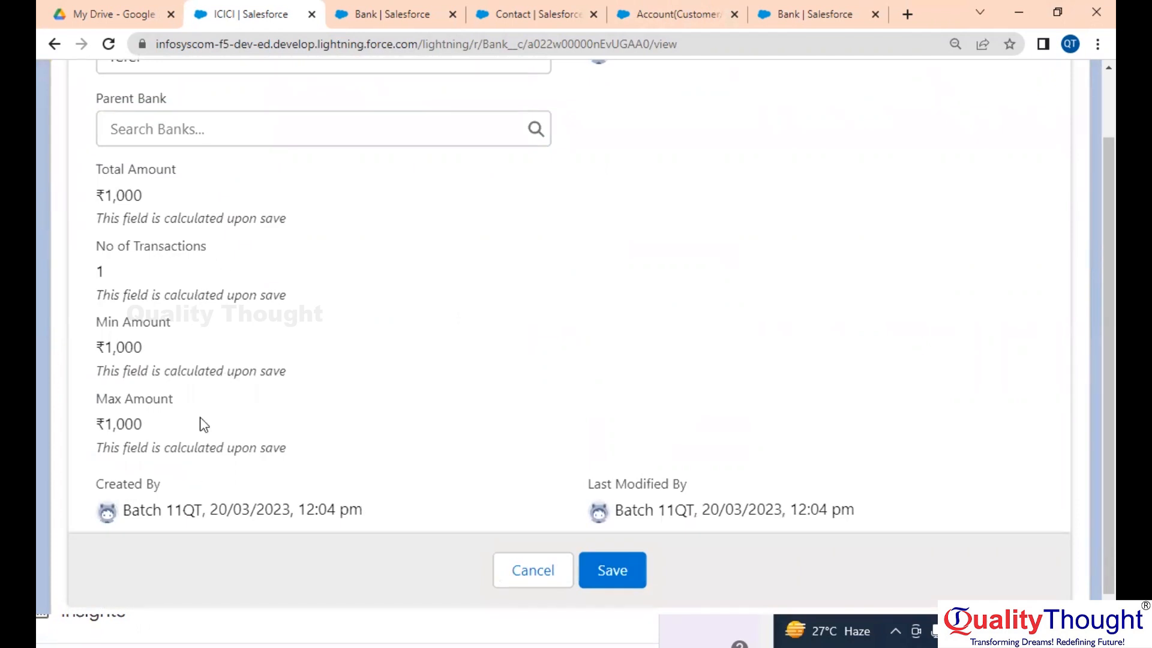
pyautogui.hotkey('ctrl', '-')
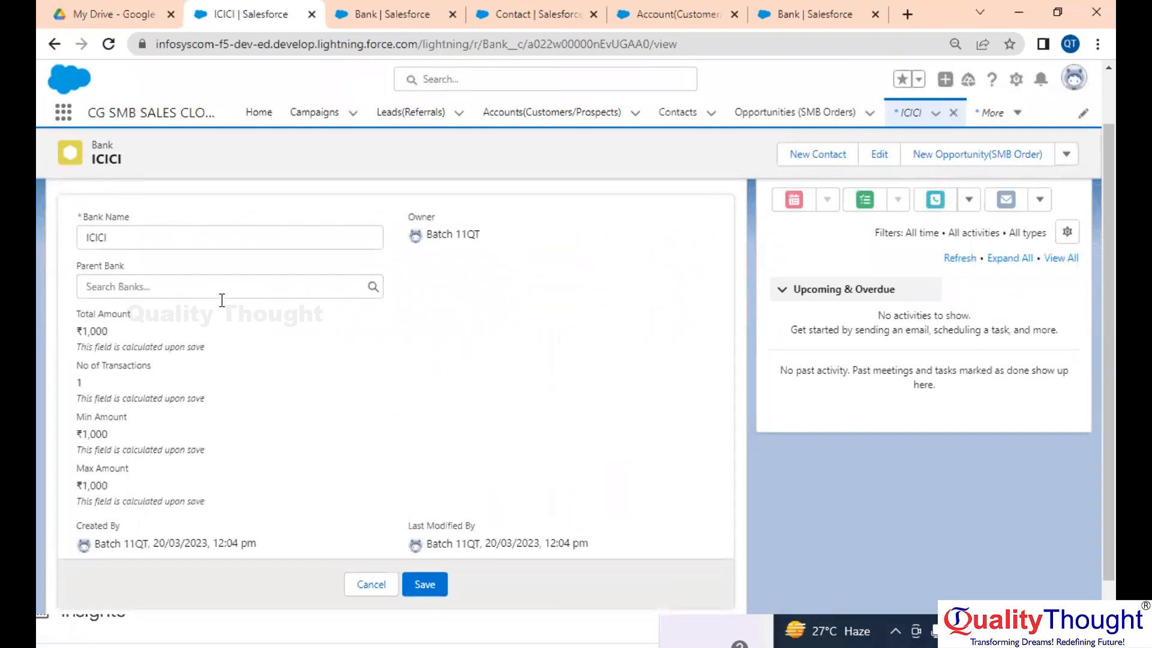
# Return to the Google Docs document and extend the new Rollup Summary line with "/ Display Fields Which contains the Data"
pyautogui.hotkey('alt', 'Tab')
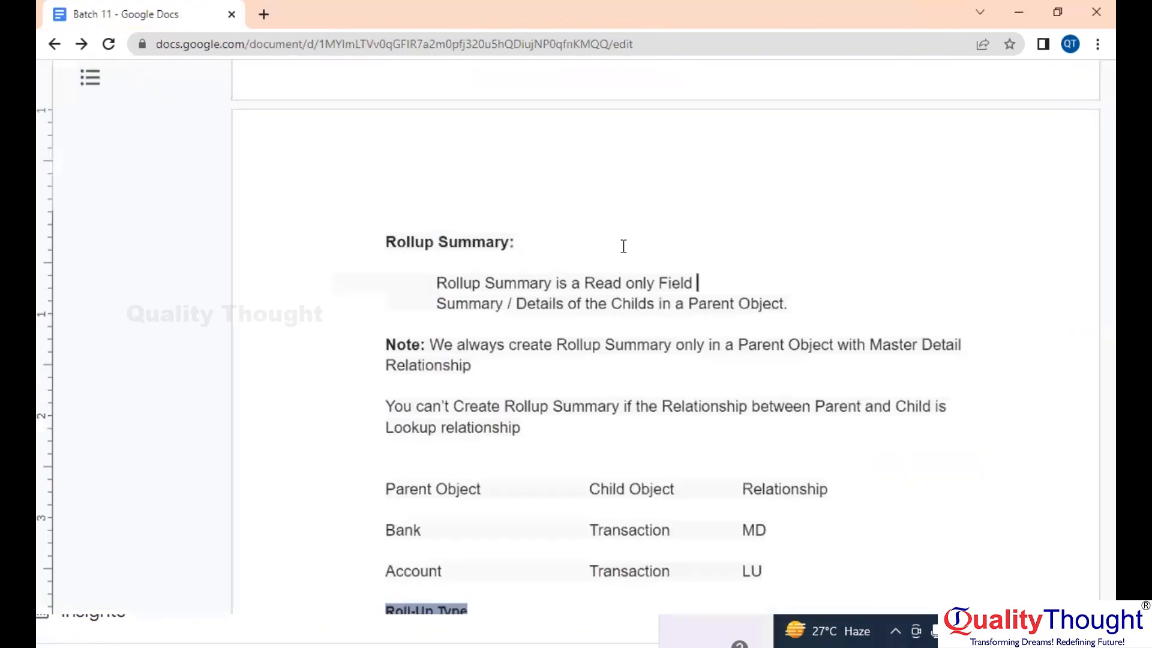
pyautogui.write('/ Dieplay')
pyautogui.press('BackSpace')
pyautogui.press('BackSpace')
pyautogui.press('BackSpace')
pyautogui.press('BackSpace')
pyautogui.press('BackSpace')
pyautogui.press('BackSpace')
pyautogui.write('splay ')
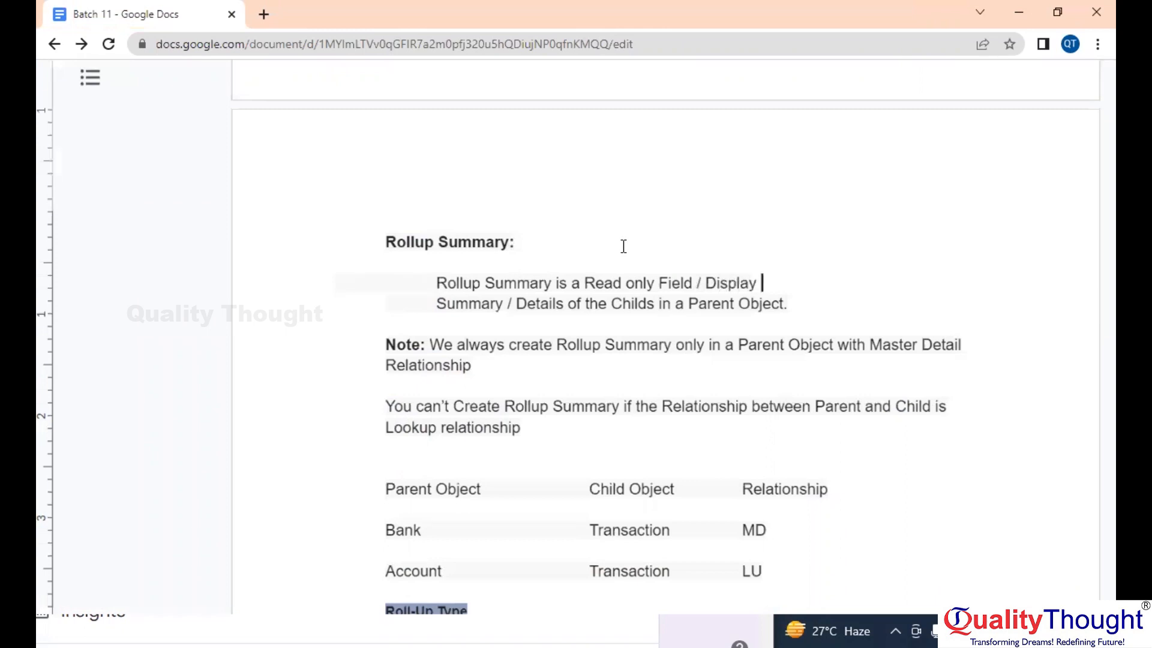
pyautogui.write('Fields Whi')
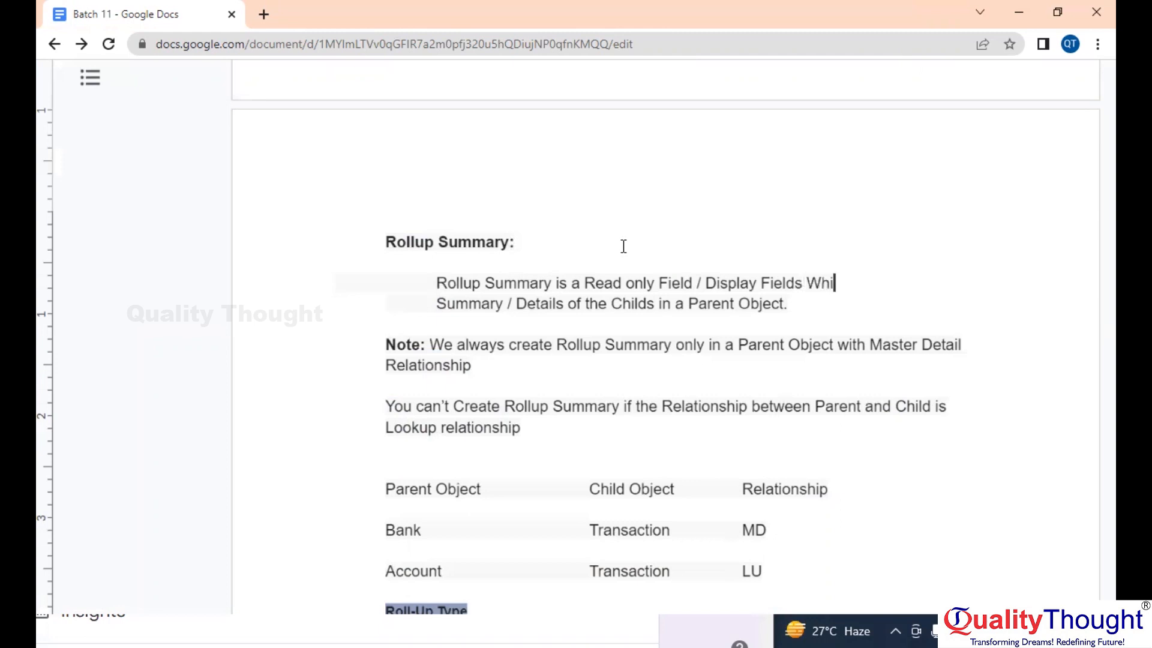
pyautogui.write('ch contain')
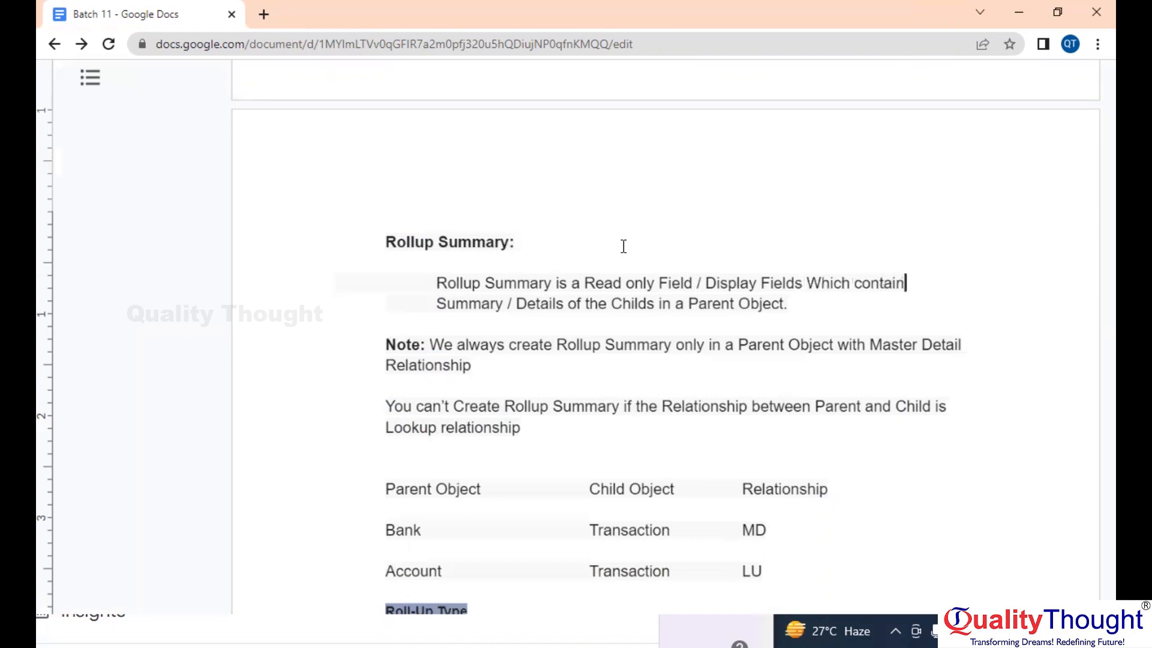
pyautogui.write('s the Data')
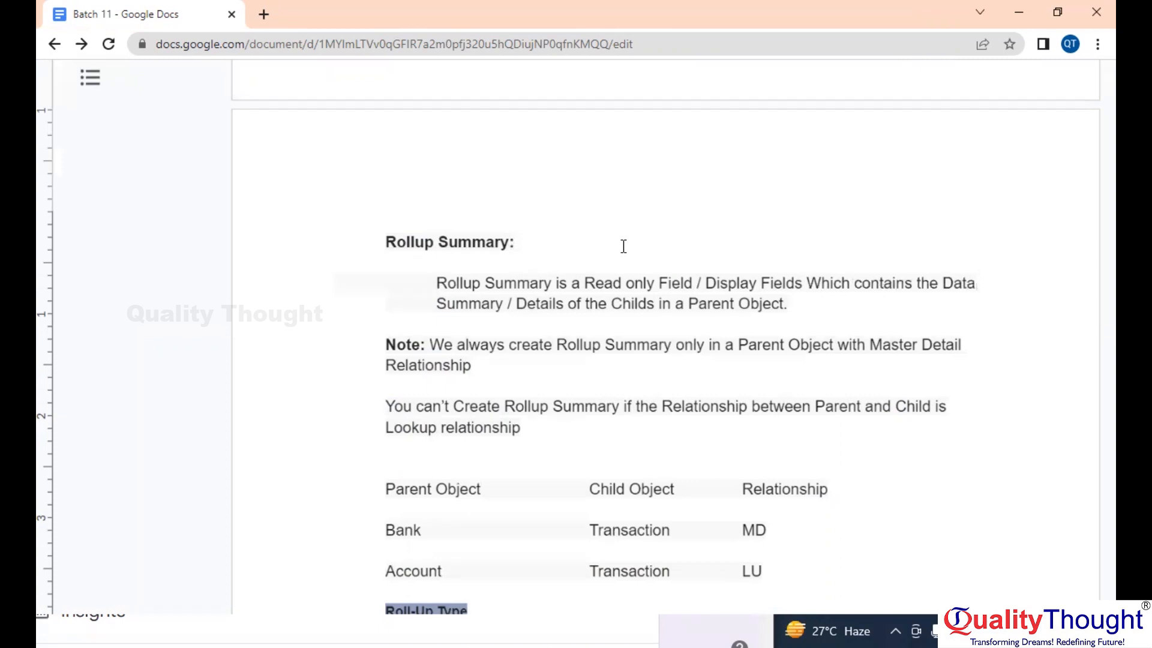
# Reword the end of the Rollup Summary definition to read "the Data or the Summary or the Details of the Childs in a Parent Object."
pyautogui.press('Delete')
pyautogui.press('Delete')
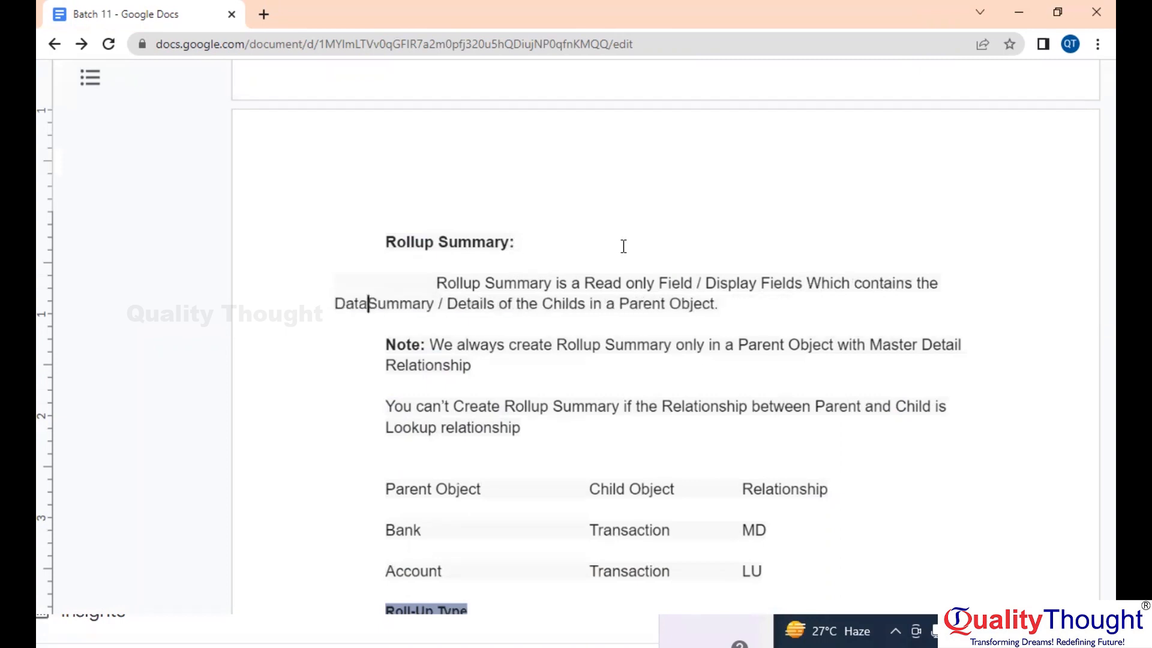
pyautogui.write('or the')
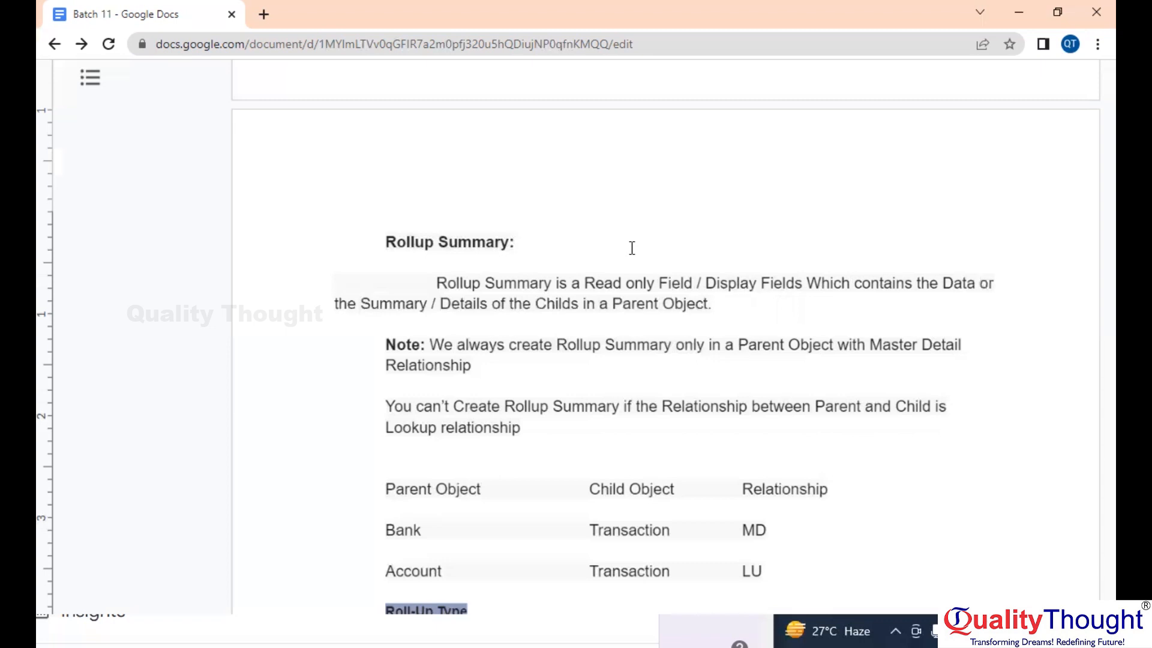
pyautogui.click(439, 300)
pyautogui.press('BackSpace')
pyautogui.write('or the')
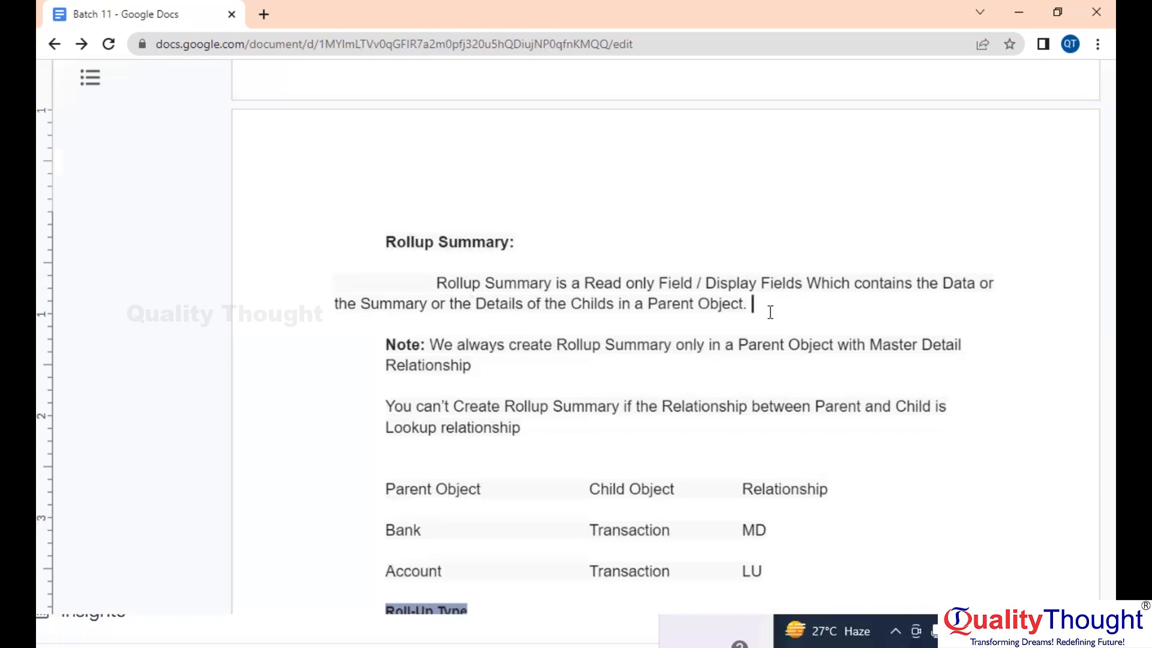
pyautogui.click(771, 312)
# Replace "the" with "a" before "Childs" in the Rollup Summary definition
pyautogui.scroll(-3, 771, 312)
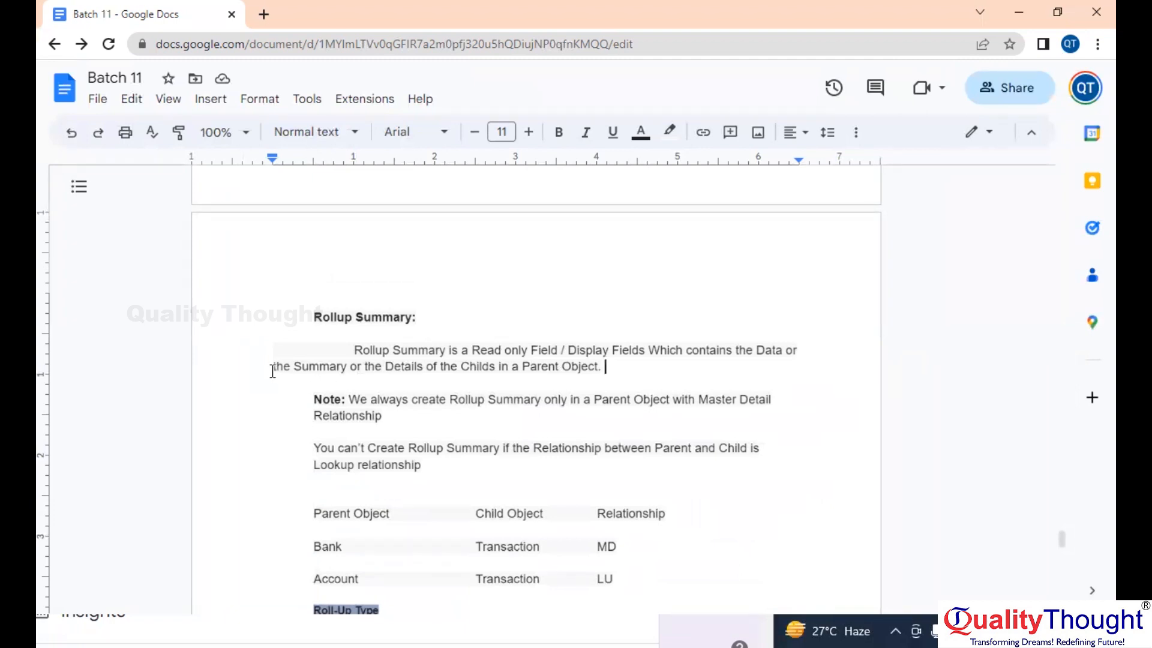
pyautogui.scroll(-5, 502, 331)
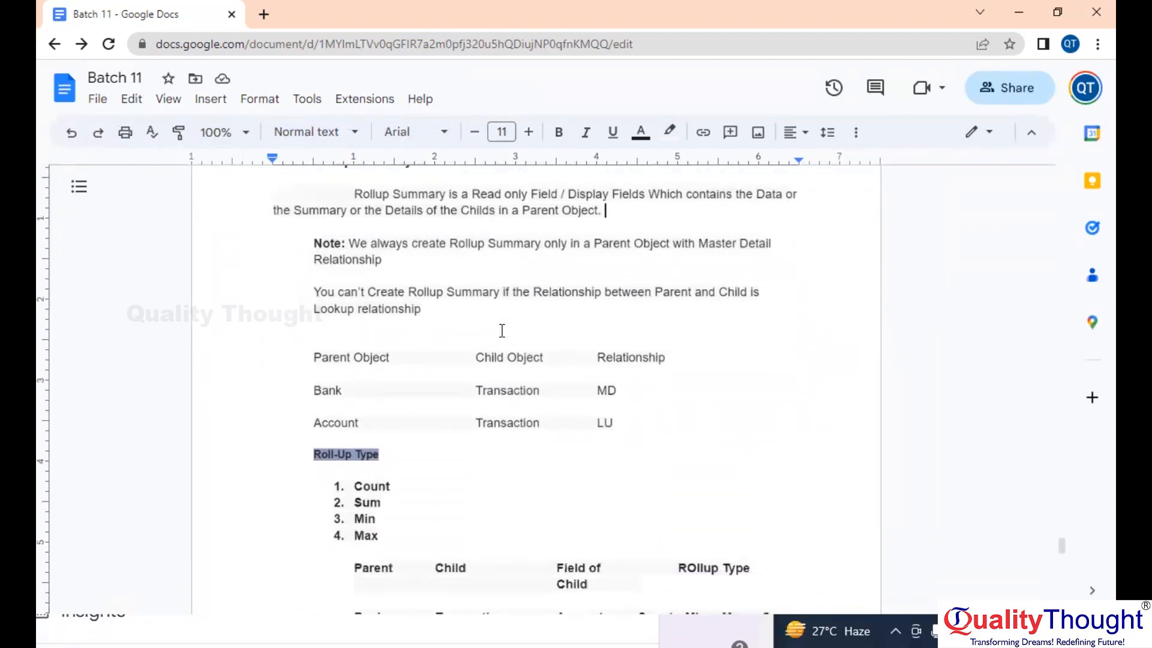
pyautogui.scroll(1, 502, 330)
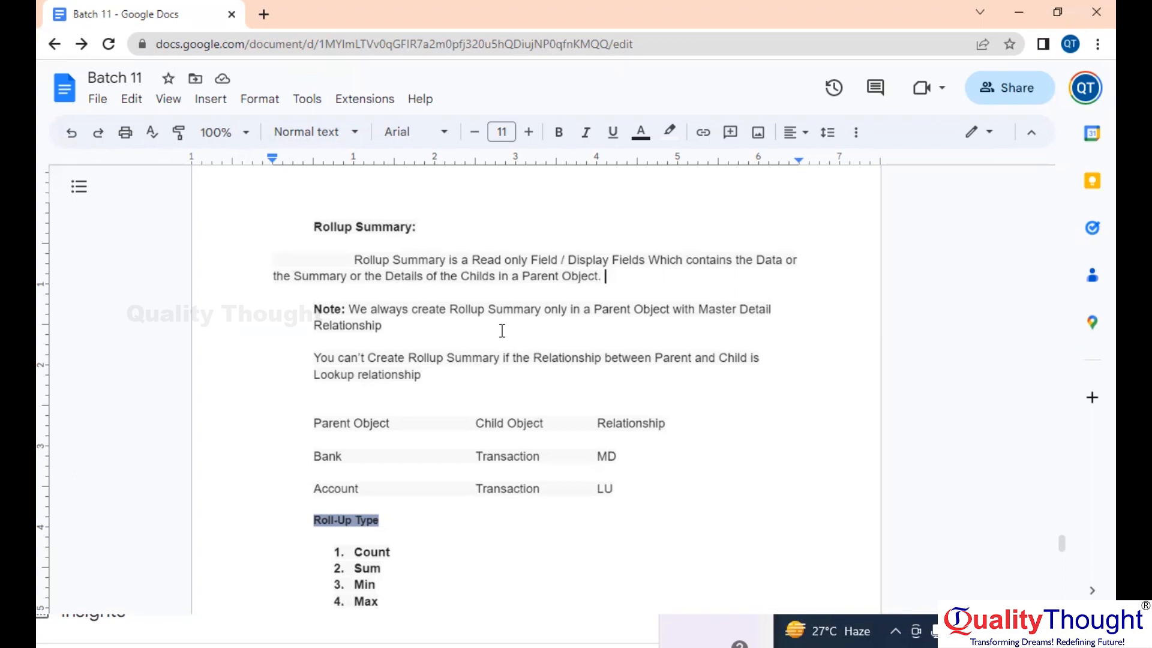
pyautogui.doubleClick(449, 276)
pyautogui.write('a')
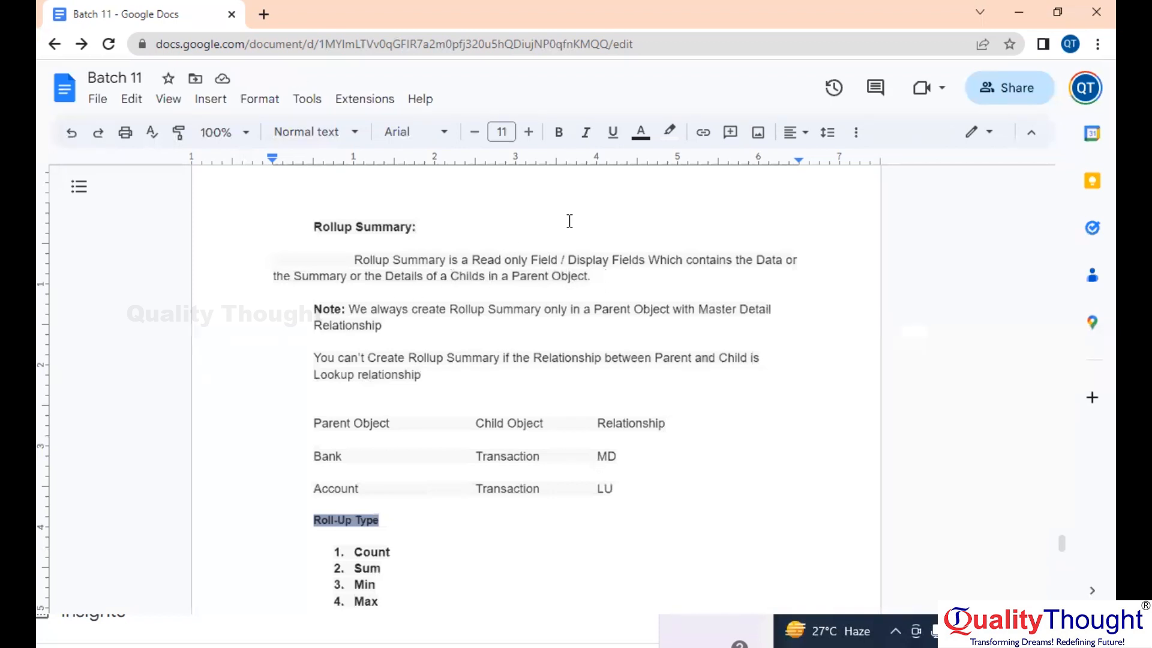
pyautogui.scroll(5, 412, 313)
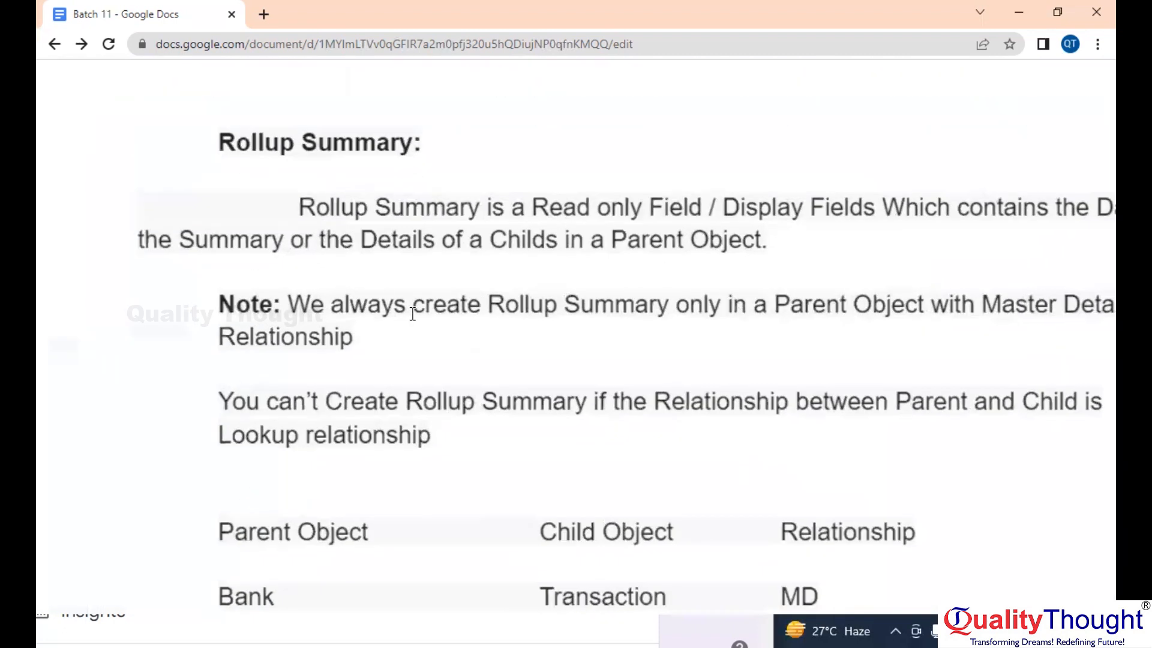
pyautogui.scroll(-3, 316, 306)
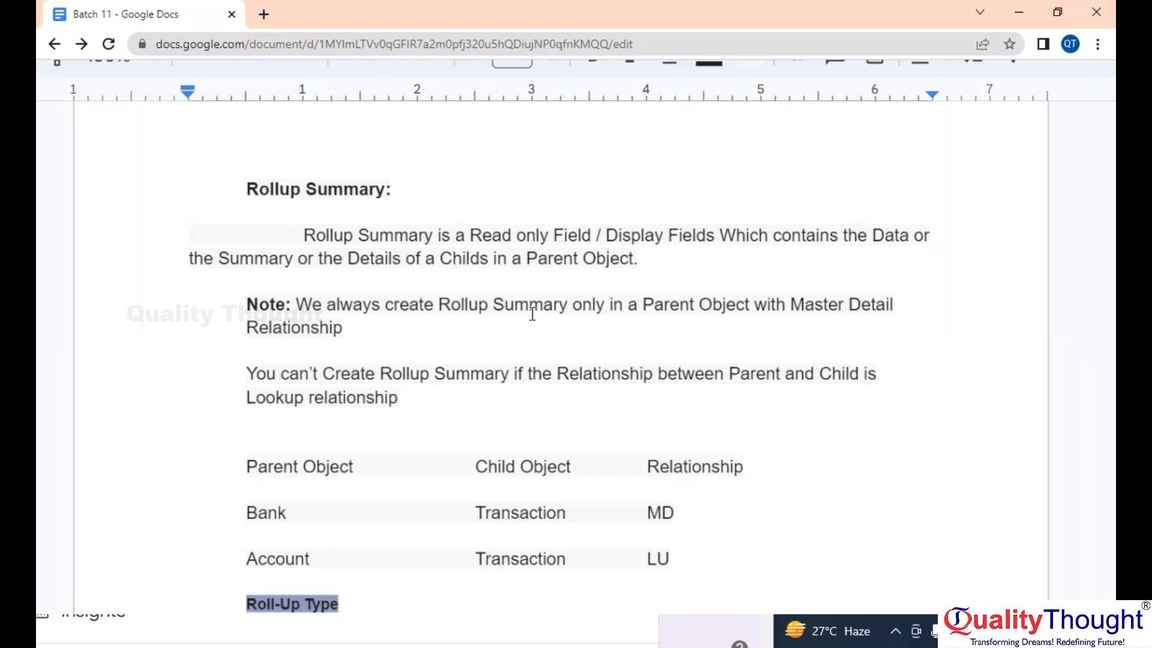
# Fill the first empty row of the relationship comparison table with "Can't Create Rollup Summaries" for Lookup and "Can Create Rollup Summaries" for Master Detail
pyautogui.scroll(10, 532, 314)
pyautogui.scroll(-3, 532, 314)
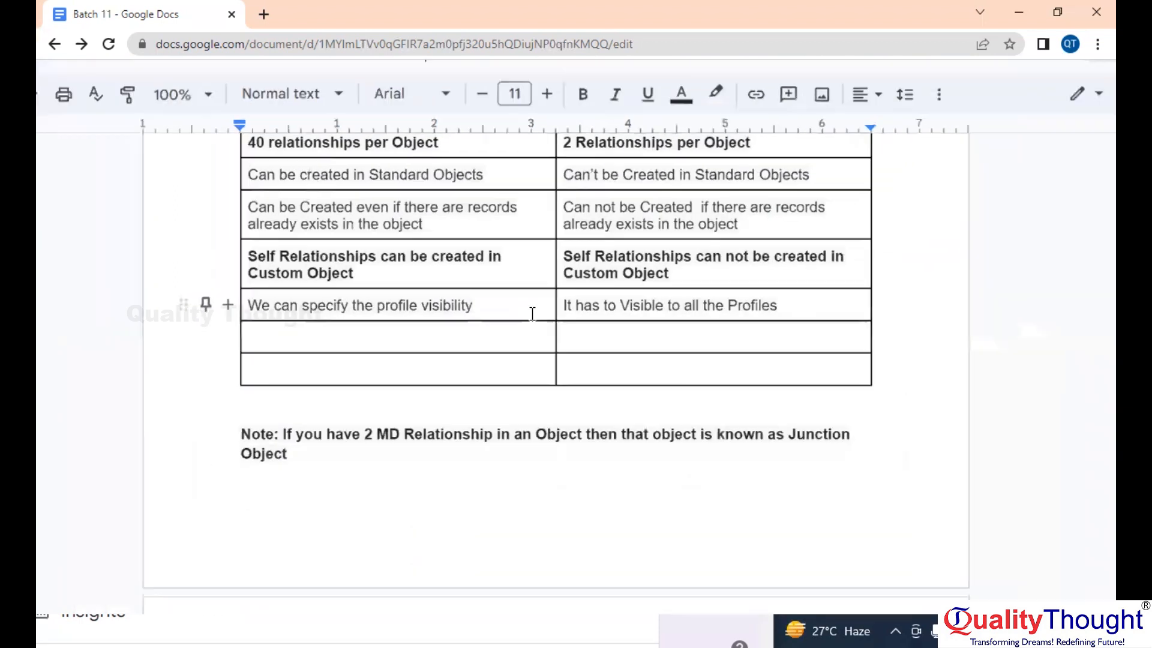
pyautogui.scroll(2, 532, 314)
pyautogui.scroll(-1, 533, 313)
pyautogui.scroll(1, 532, 314)
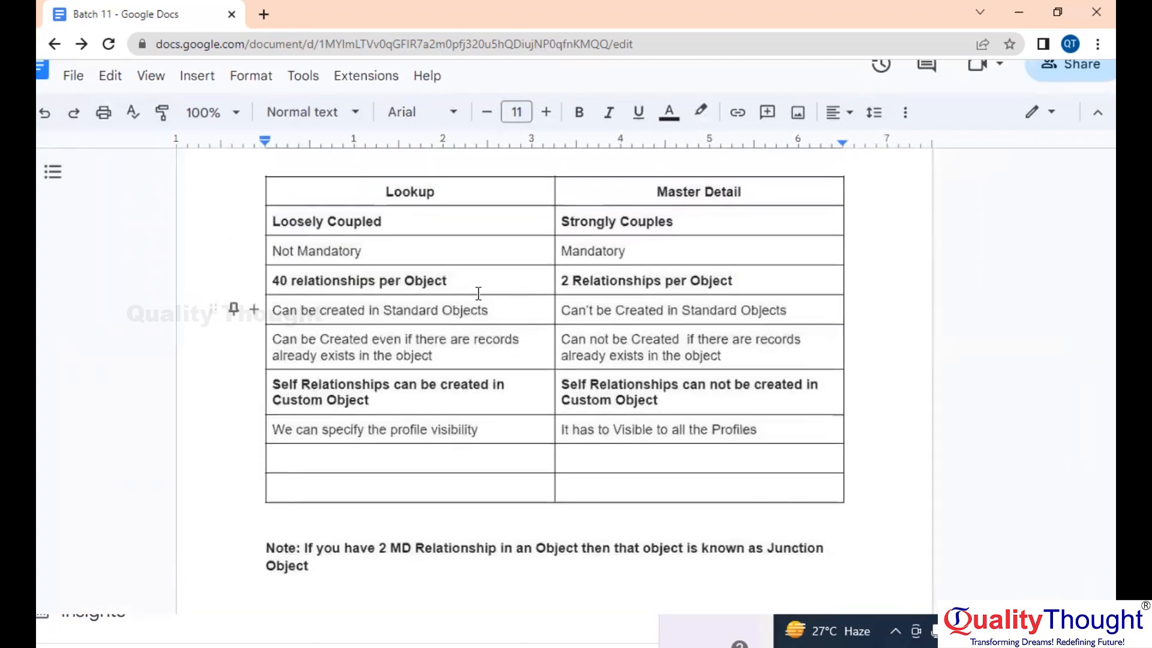
pyautogui.click(362, 453)
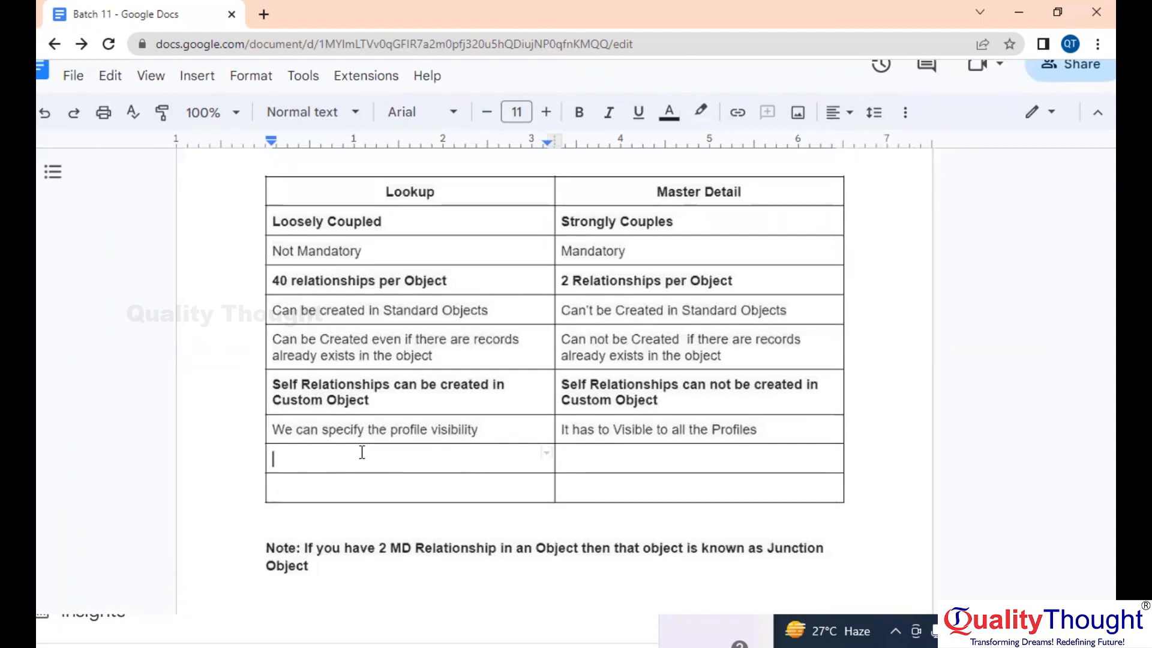
pyautogui.write("Can't Create Rollup Summaries")
pyautogui.press('Tab')
pyautogui.write('a')
pyautogui.press('BackSpace')
pyautogui.write('Can Create Rollup Summaries')
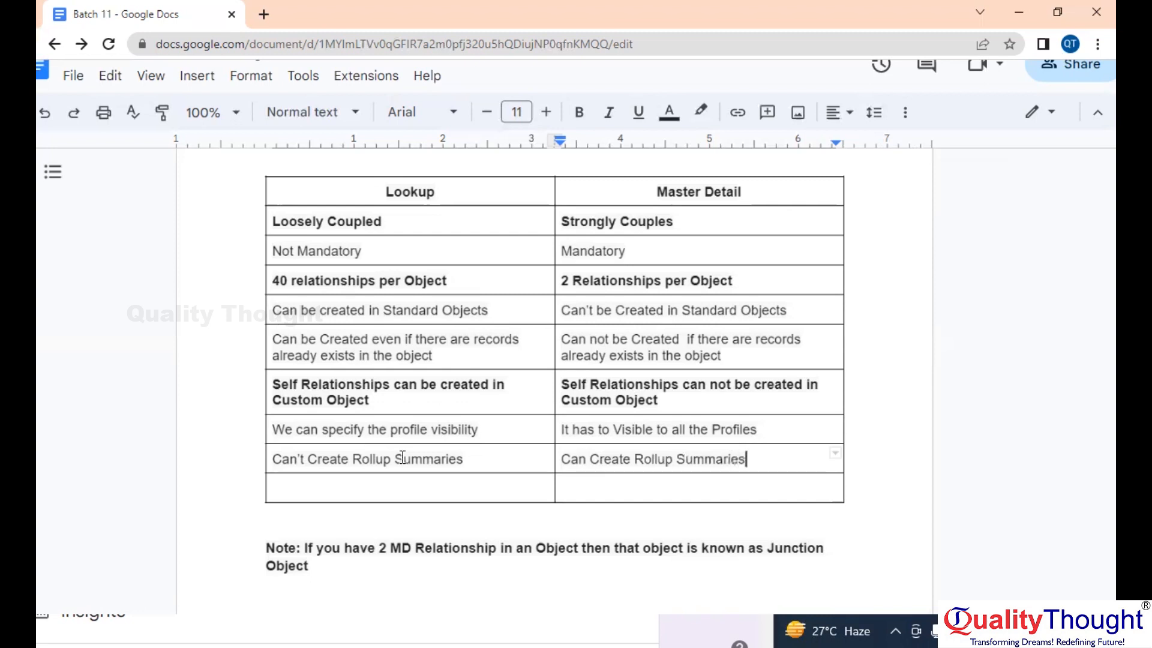
# Make both cells of the new Rollup Summaries row in the comparison table bold
pyautogui.doubleClick(793, 459)
pyautogui.moveTo(679, 451); pyautogui.dragTo(470, 455)
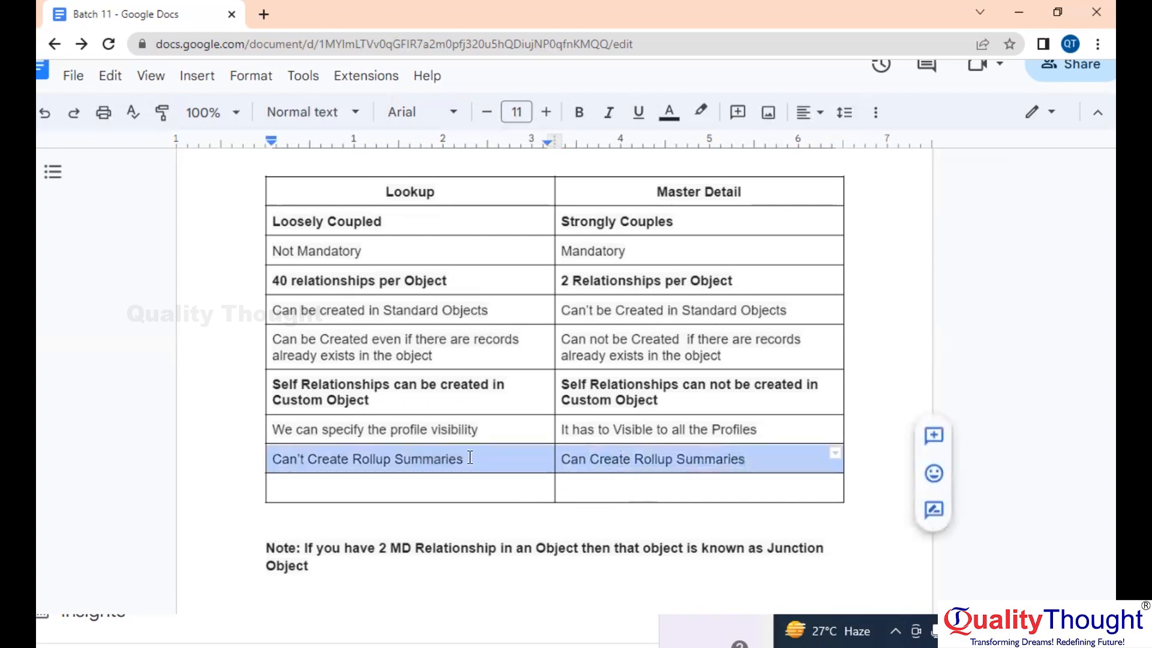
pyautogui.click(579, 112)
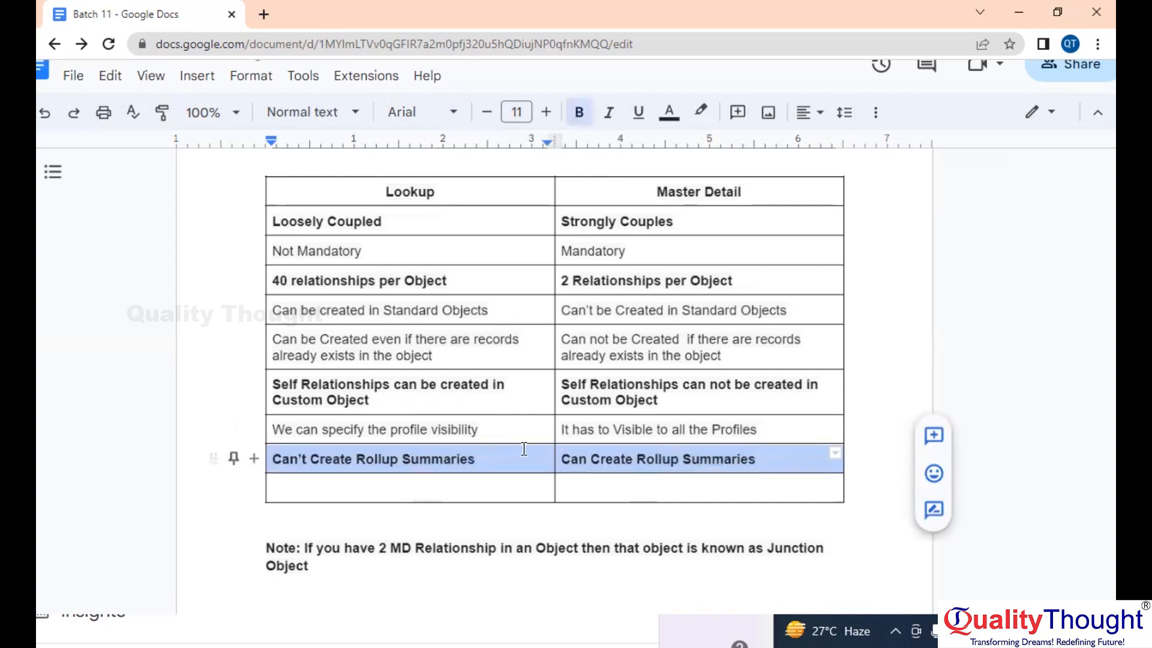
pyautogui.click(508, 485)
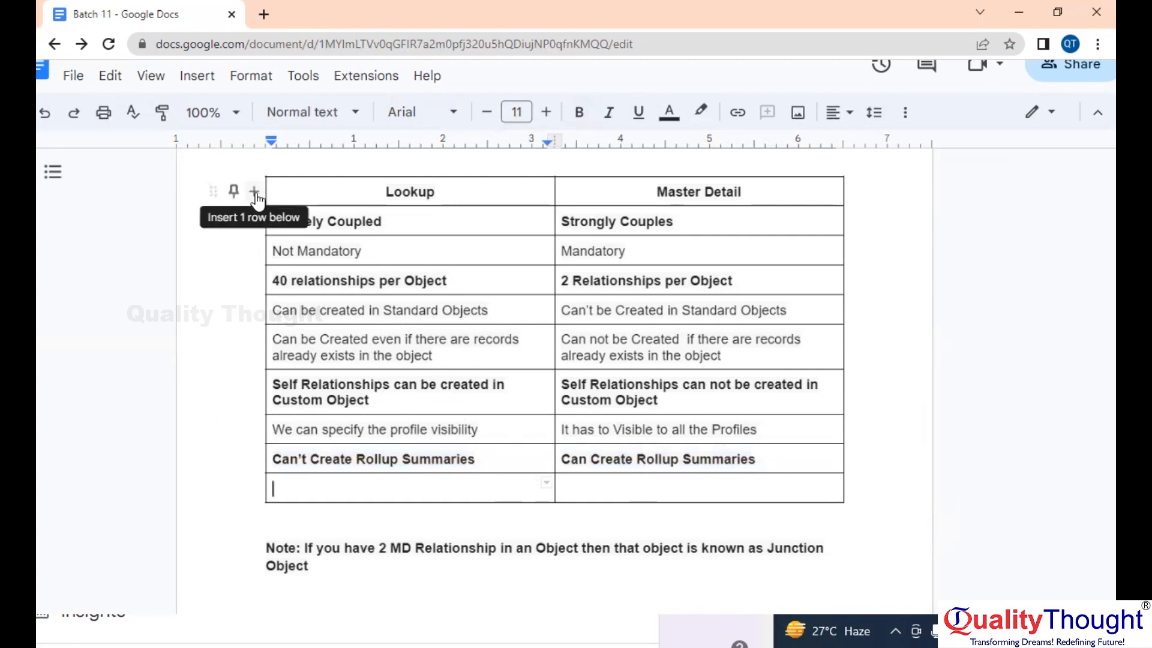
pyautogui.click(253, 191)
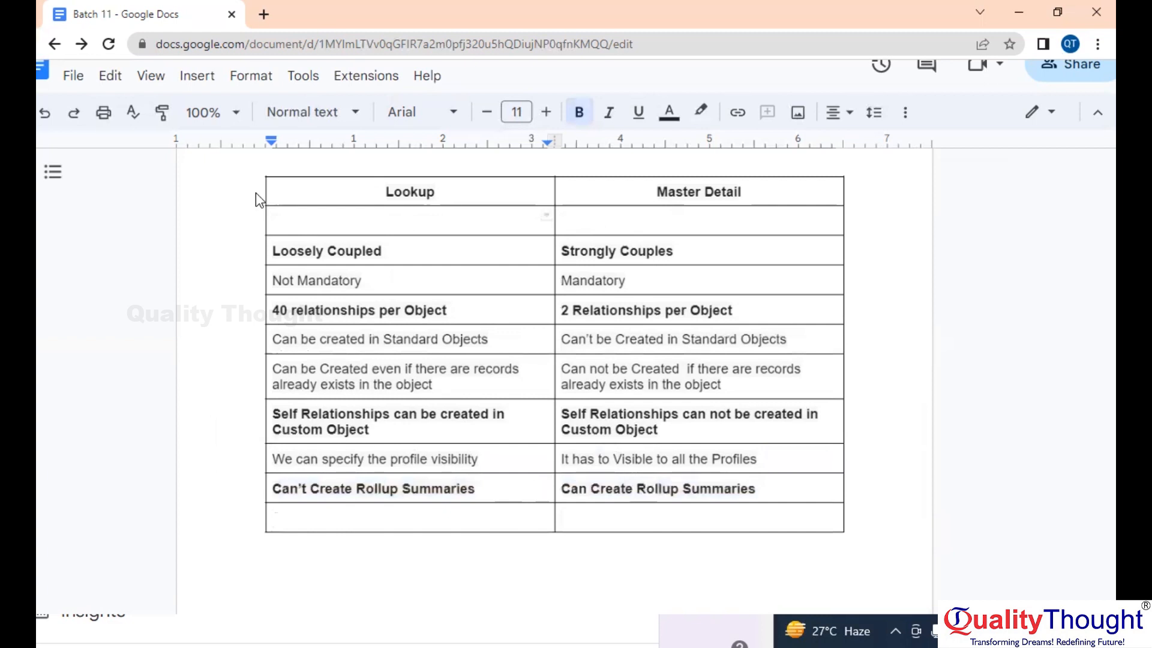
pyautogui.hotkey('ctrl', 'z')
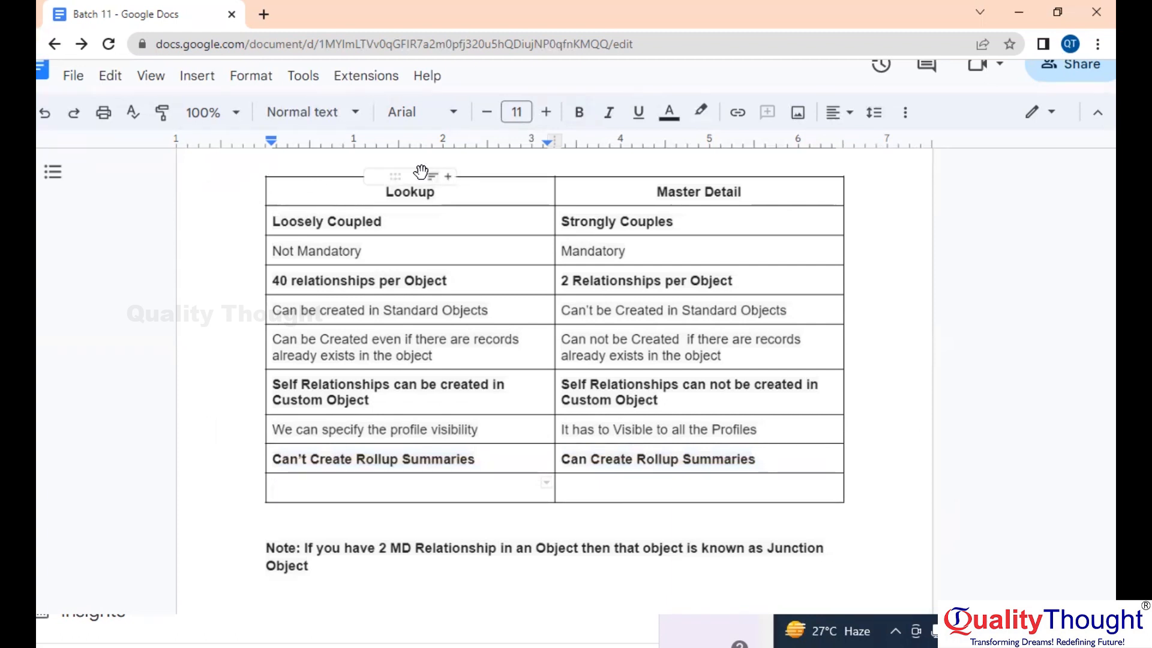
# Insert a new column before the Lookup column of the comparison table and head it "S No"
pyautogui.click(448, 178)
pyautogui.click(325, 219)
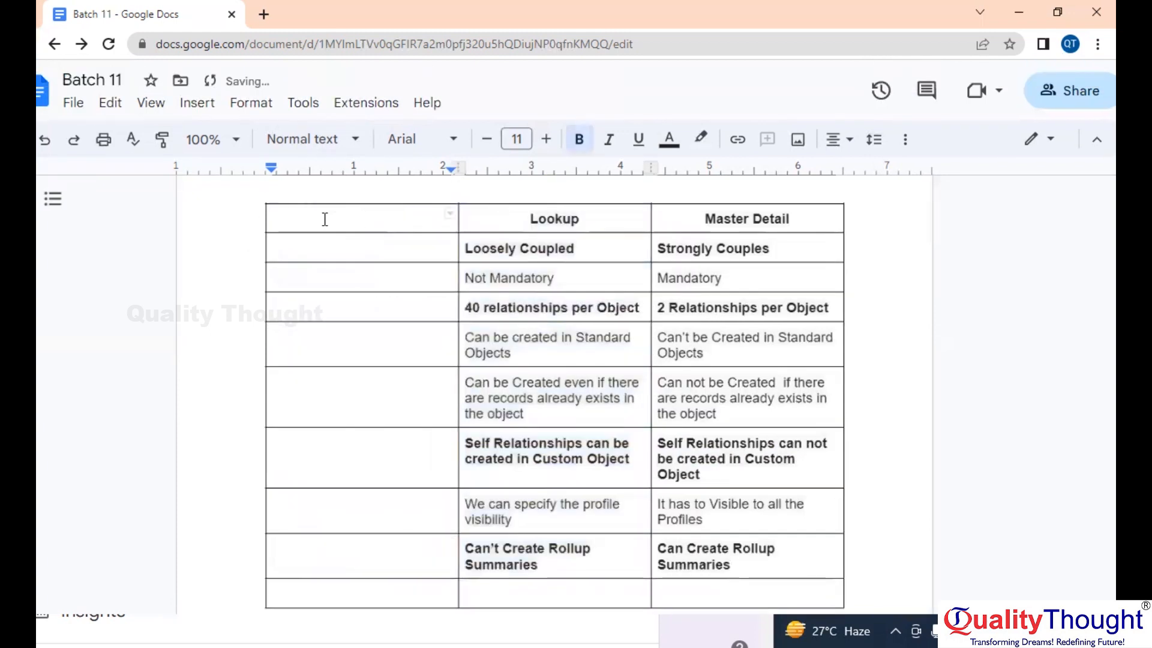
pyautogui.write('Sno')
pyautogui.press('BackSpace')
pyautogui.press('BackSpace')
pyautogui.write('No')
pyautogui.press('Down')
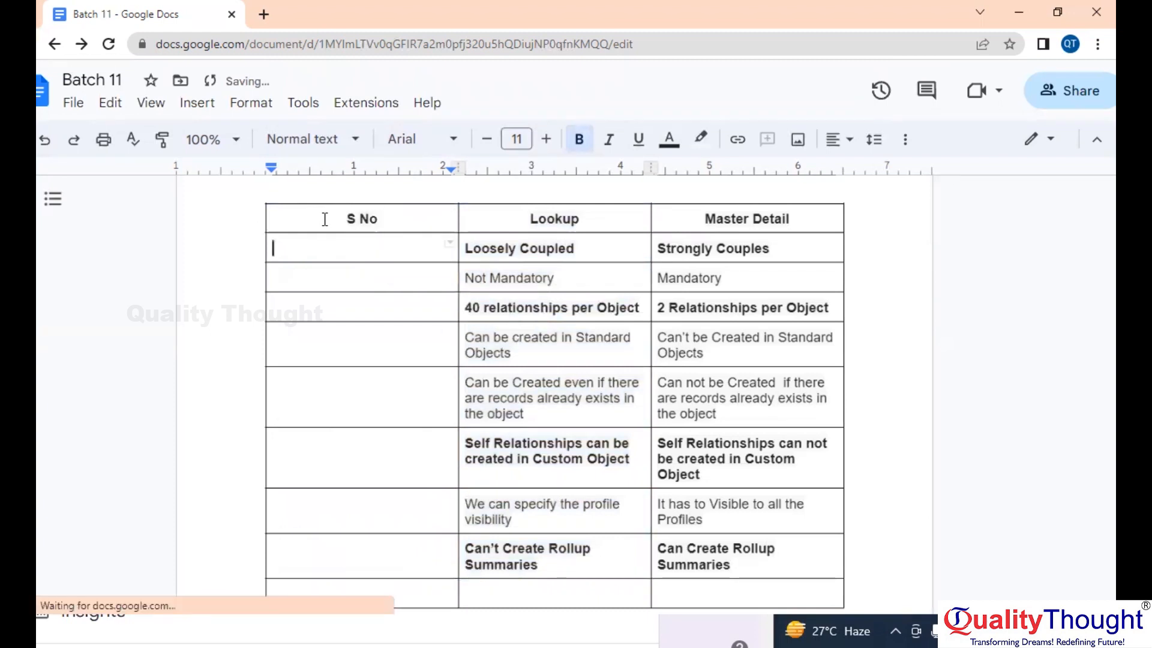
# Number the filled rows of the comparison table from 1 to 8 in the S No column
pyautogui.write('1')
pyautogui.press('Return')
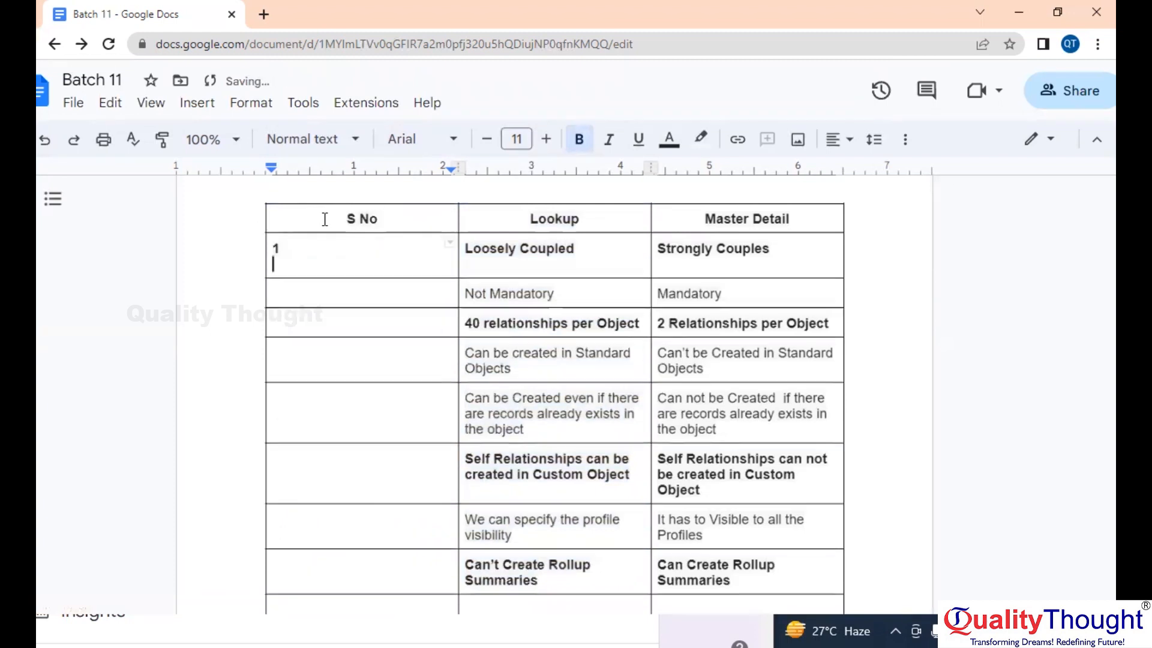
pyautogui.press('BackSpace')
pyautogui.press('Down')
pyautogui.write('2')
pyautogui.press('Down')
pyautogui.write('3')
pyautogui.press('Down')
pyautogui.write('4')
pyautogui.press('Down')
pyautogui.write('5')
pyautogui.press('Down')
pyautogui.write('6')
pyautogui.press('Down')
pyautogui.write('7')
pyautogui.press('Down')
pyautogui.write('8')
pyautogui.scroll(-1, 325, 219)
pyautogui.scroll(3, 325, 219)
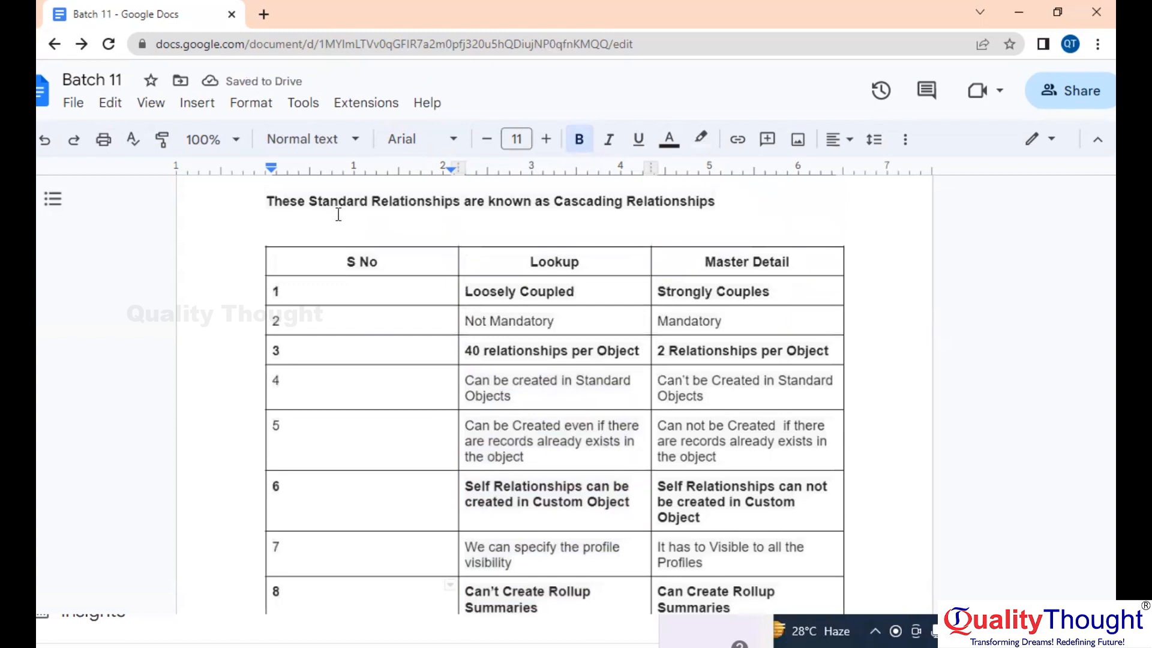
# Narrow the S No column to suit its numbers and shift the Lookup/Master Detail divider to give the Master Detail column more width
pyautogui.moveTo(459, 256); pyautogui.dragTo(335, 256)
pyautogui.scroll(-2, 503, 356)
pyautogui.scroll(1, 502, 357)
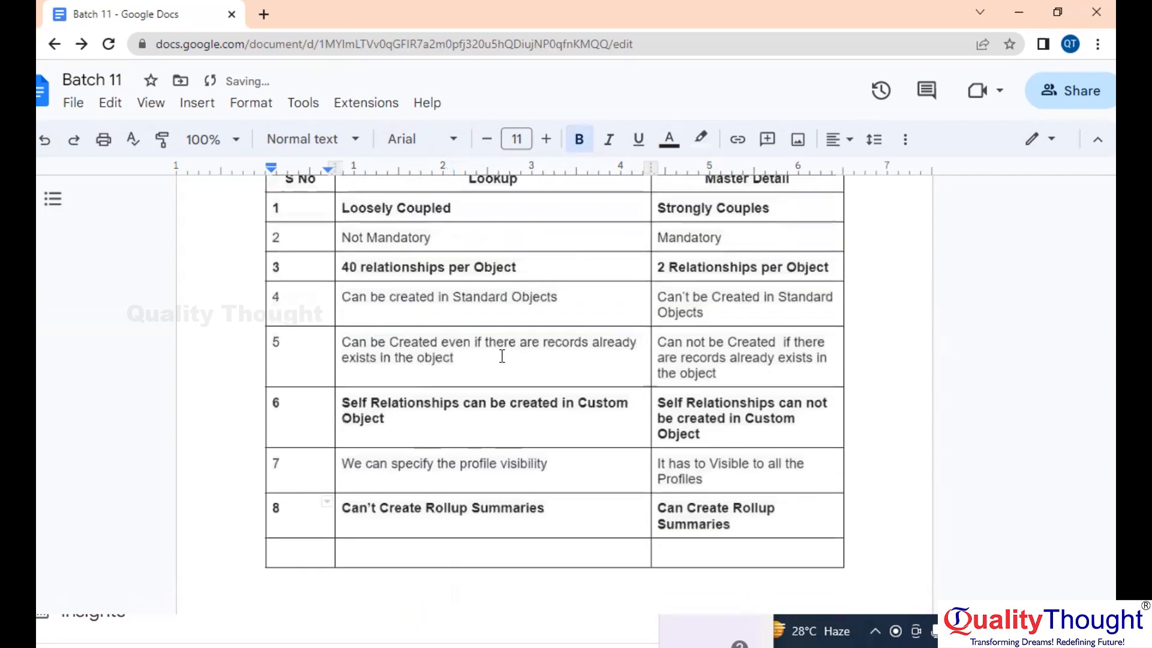
pyautogui.moveTo(649, 218); pyautogui.dragTo(603, 216)
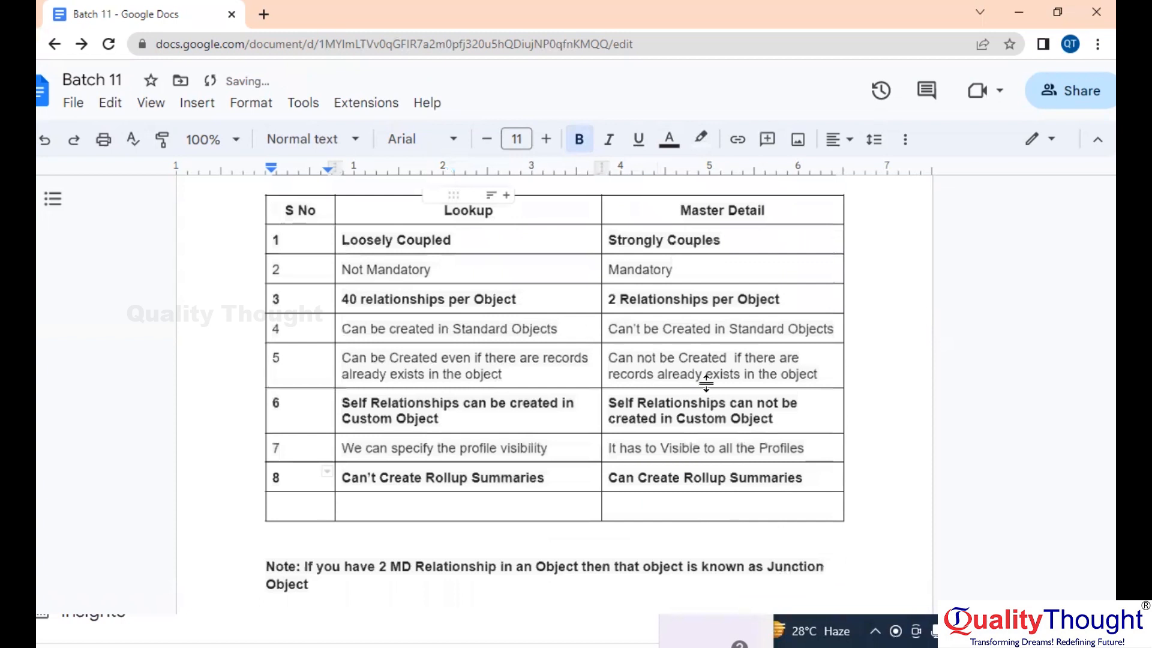
pyautogui.scroll(-1, 690, 420)
pyautogui.click(700, 473)
pyautogui.scroll(2, 519, 495)
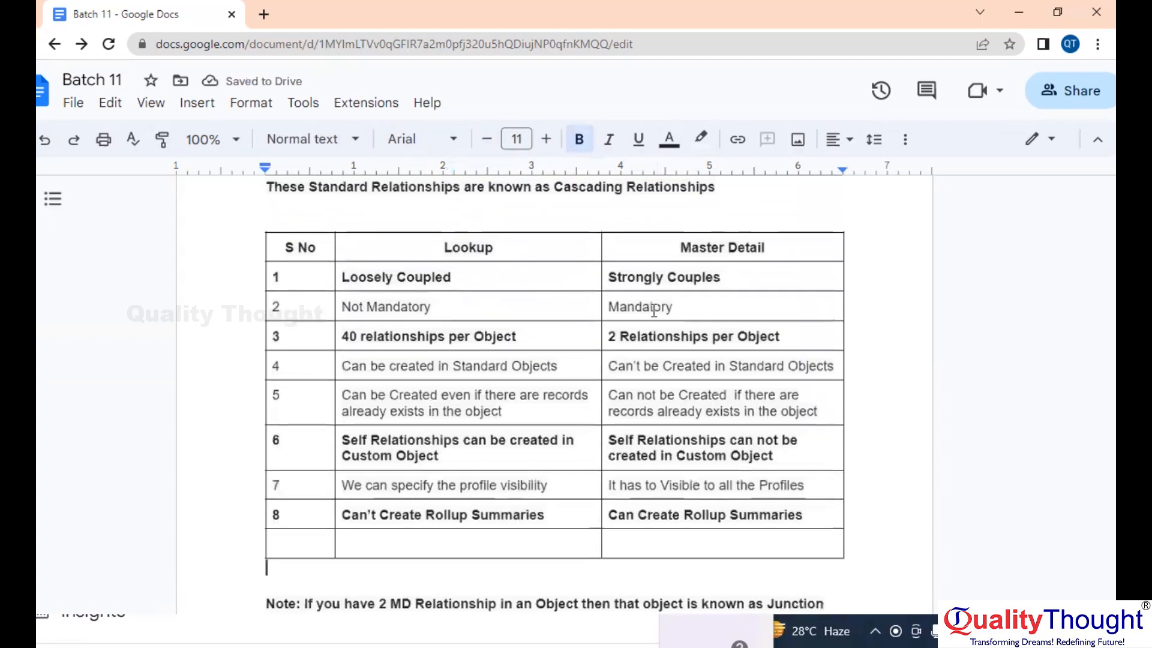
# Review the document's Roll-Up Type list and bank roll-up table, then return to the Lookup versus Master Detail comparison table
pyautogui.scroll(-13, 449, 415)
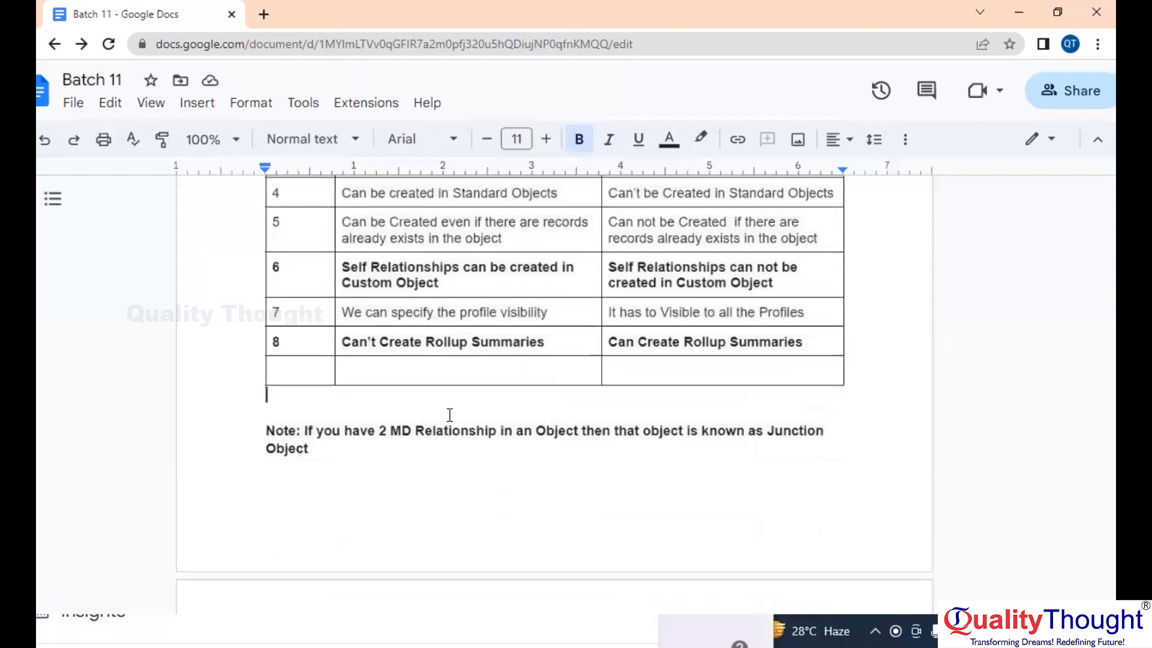
pyautogui.scroll(-4, 450, 415)
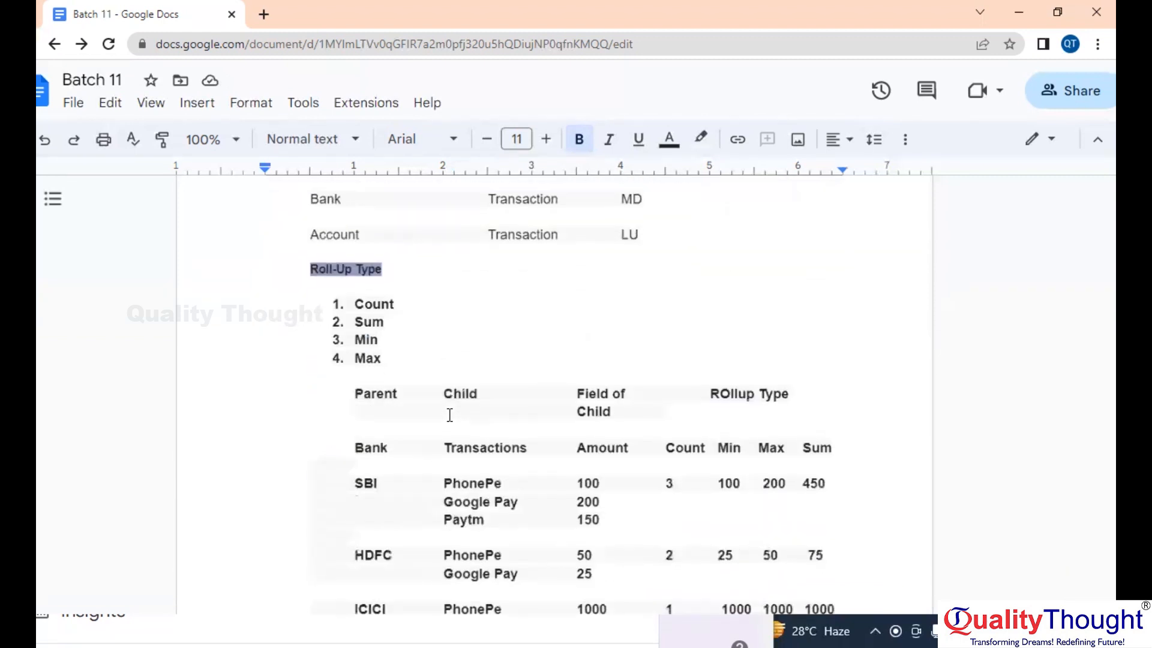
pyautogui.scroll(-1, 449, 415)
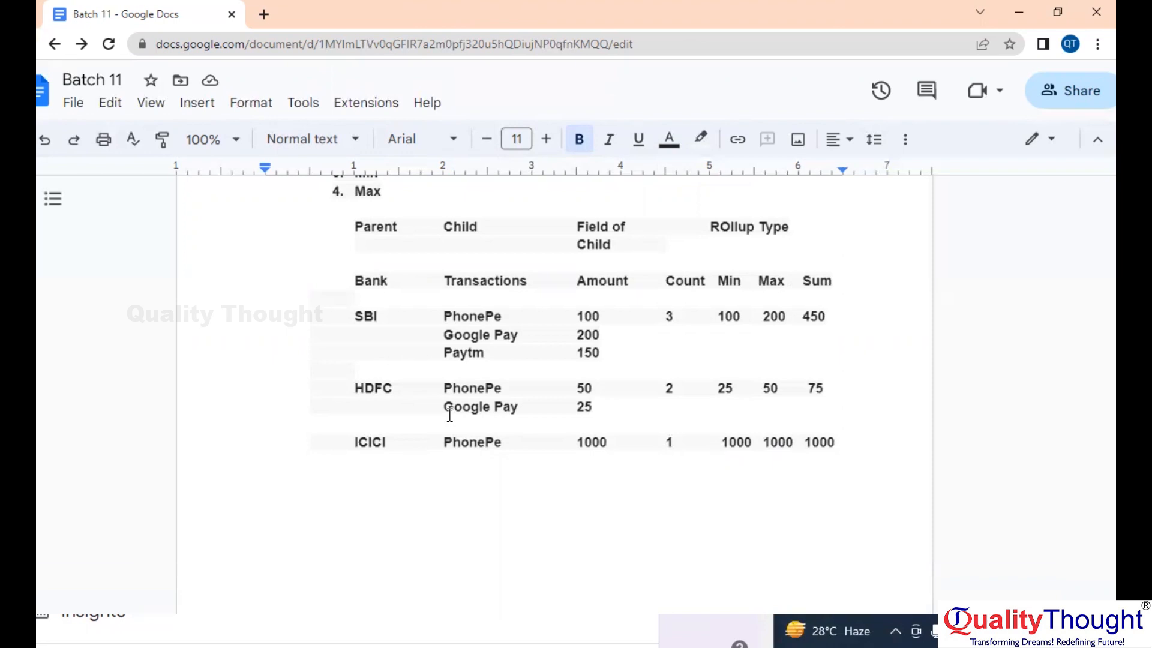
pyautogui.scroll(1, 556, 425)
pyautogui.scroll(1, 660, 453)
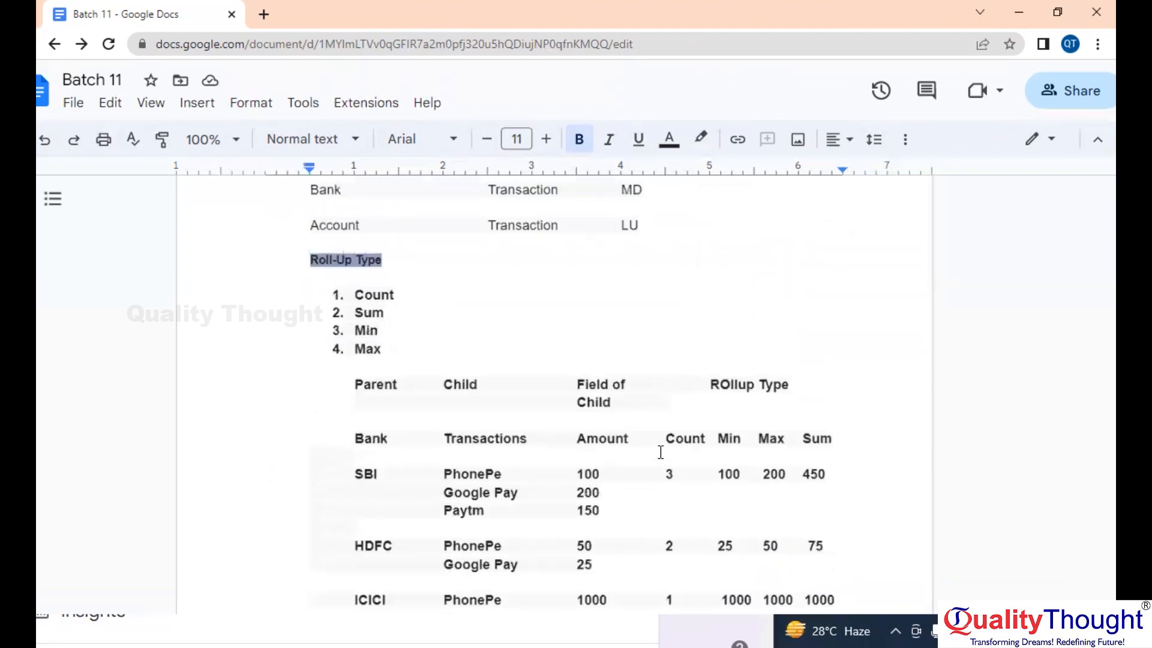
pyautogui.scroll(-1, 660, 453)
pyautogui.scroll(-2, 660, 452)
pyautogui.scroll(1, 661, 452)
pyautogui.scroll(2, 661, 453)
pyautogui.scroll(-1, 660, 452)
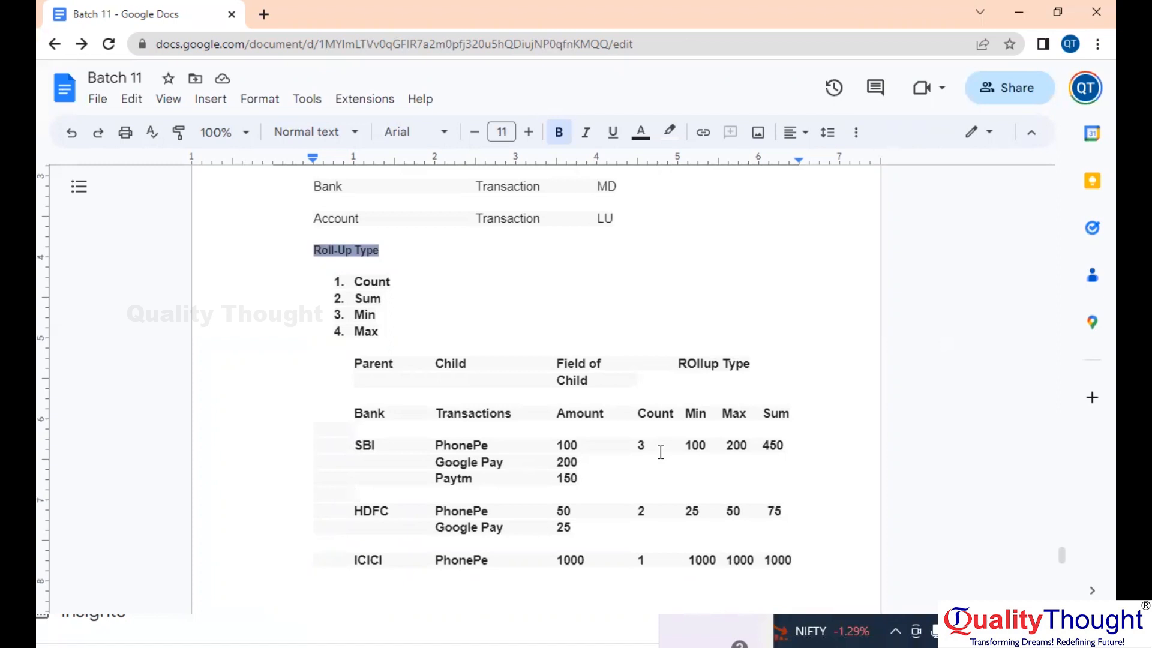
pyautogui.scroll(-1, 661, 452)
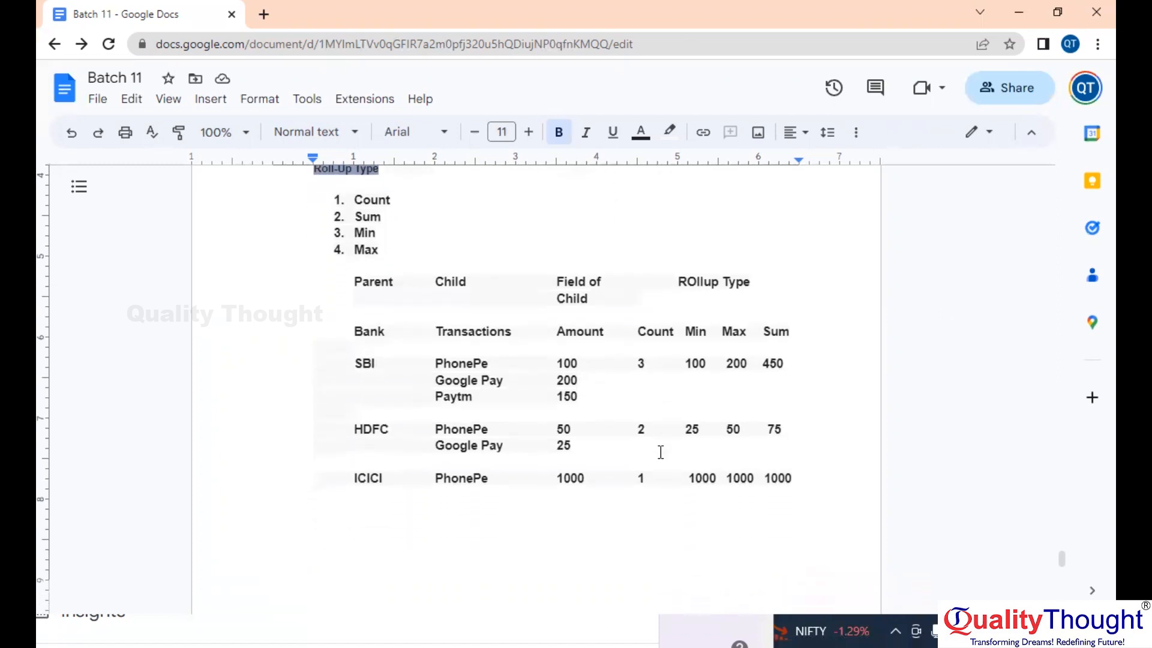
pyautogui.scroll(1, 660, 452)
pyautogui.scroll(12, 660, 452)
pyautogui.scroll(5, 661, 452)
pyautogui.scroll(-1, 661, 452)
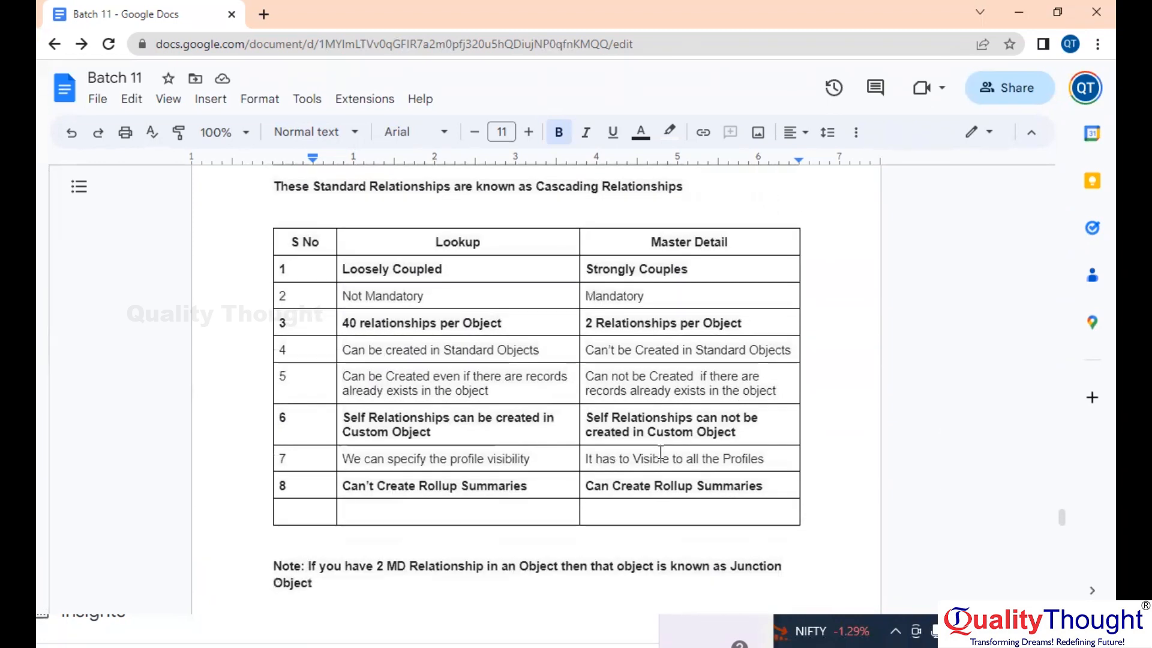